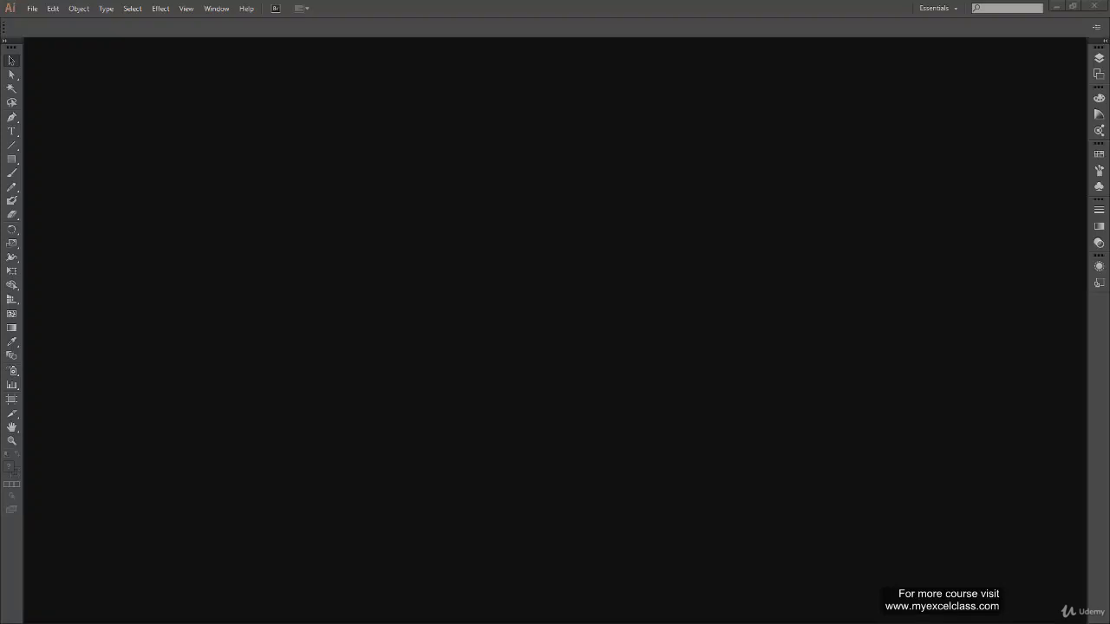
# - Create a new 1920 × 1080 px RGB document with one artboard
pyautogui.click(32, 9)
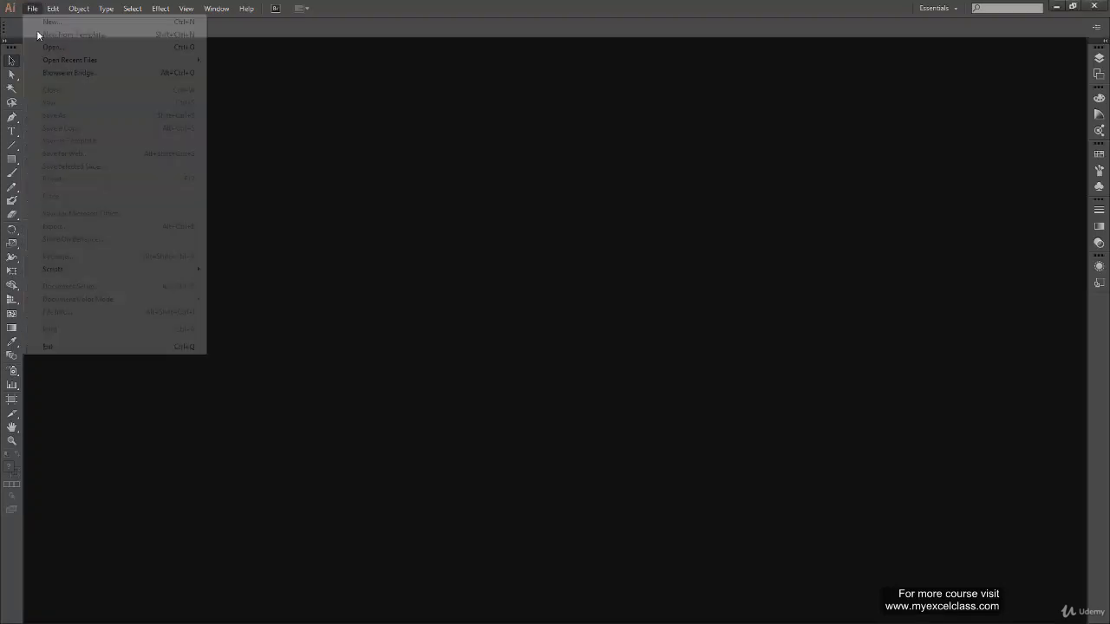
pyautogui.click(54, 22)
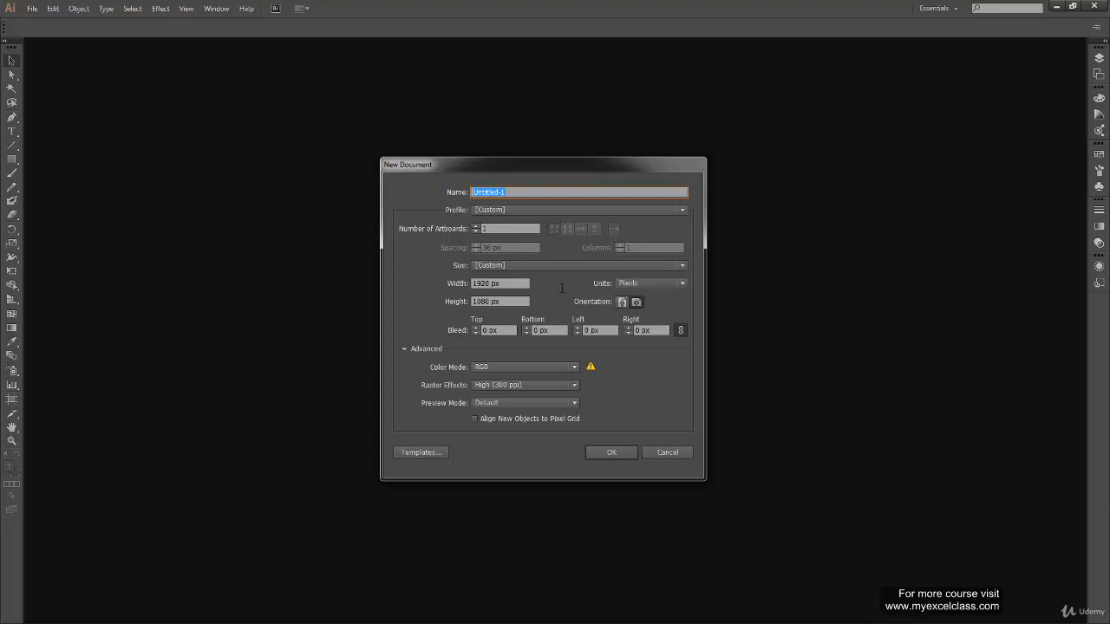
pyautogui.click(614, 452)
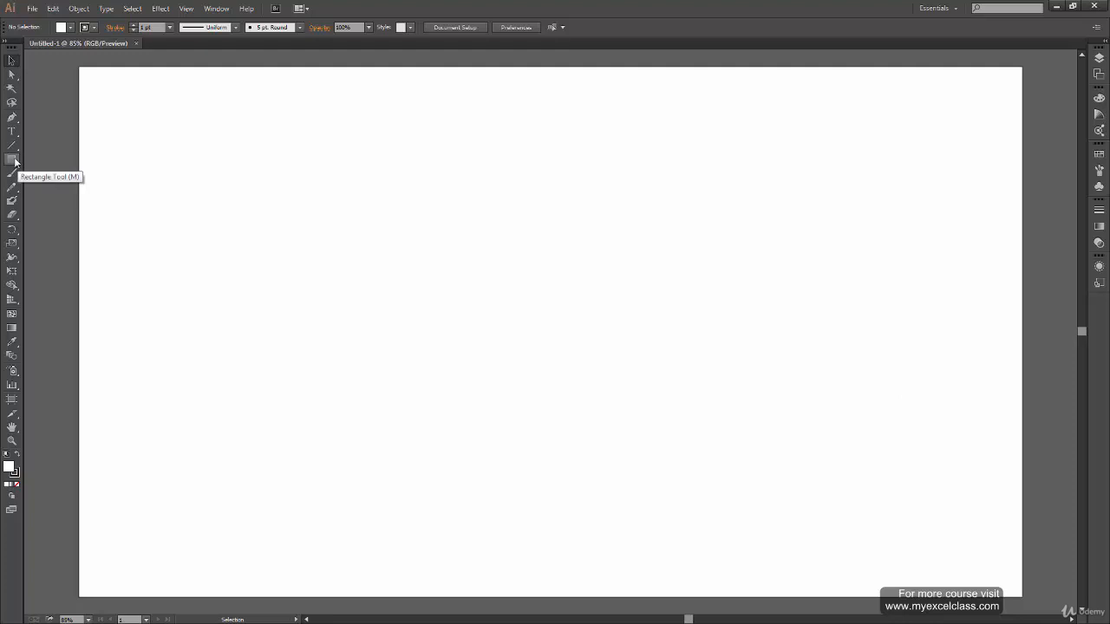
# - Draw a rectangle about 496 × 386 px in the upper middle of the artboard and deselect it
pyautogui.moveTo(11, 145); pyautogui.dragTo(49, 161)
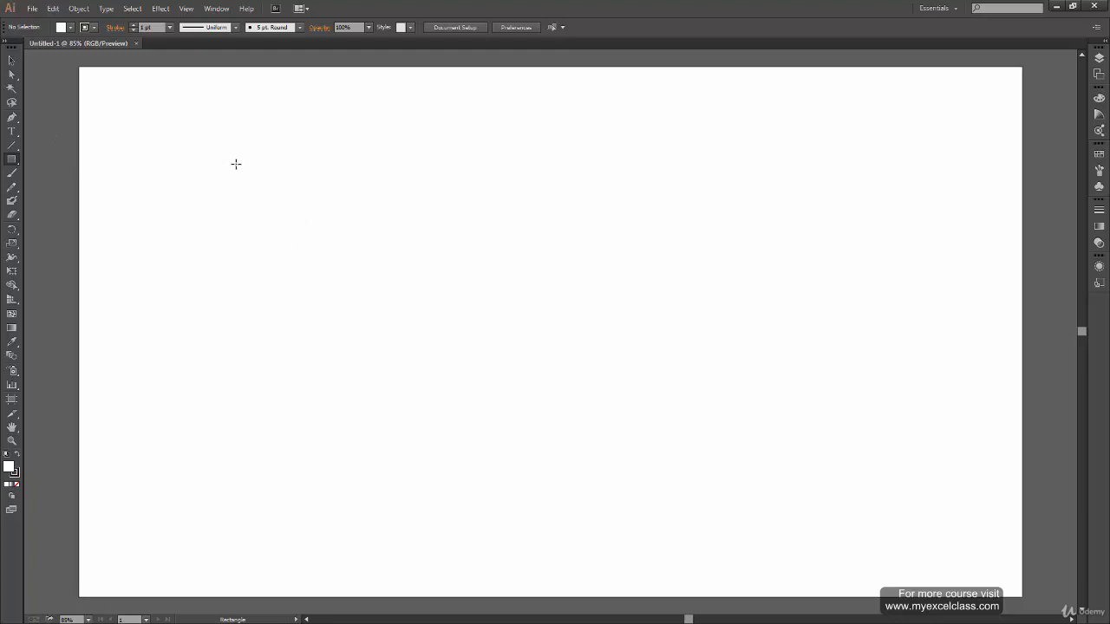
pyautogui.moveTo(228, 140)
pyautogui.mouseDown()
pyautogui.moveTo(300, 196)
pyautogui.moveTo(406, 338)
pyautogui.moveTo(405, 286)
pyautogui.moveTo(366, 233)
pyautogui.moveTo(399, 341)
pyautogui.moveTo(602, 324)
pyautogui.moveTo(436, 448)
pyautogui.moveTo(410, 285)
pyautogui.moveTo(347, 315)
pyautogui.moveTo(401, 424)
pyautogui.moveTo(414, 379)
pyautogui.moveTo(539, 395)
pyautogui.moveTo(576, 413)
pyautogui.moveTo(483, 245)
pyautogui.moveTo(503, 243)
pyautogui.moveTo(549, 274)
pyautogui.moveTo(559, 299)
pyautogui.moveTo(656, 374)
pyautogui.moveTo(572, 377)
pyautogui.moveTo(627, 326)
pyautogui.moveTo(617, 359)
pyautogui.moveTo(632, 310)
pyautogui.moveTo(610, 334)
pyautogui.mouseUp()
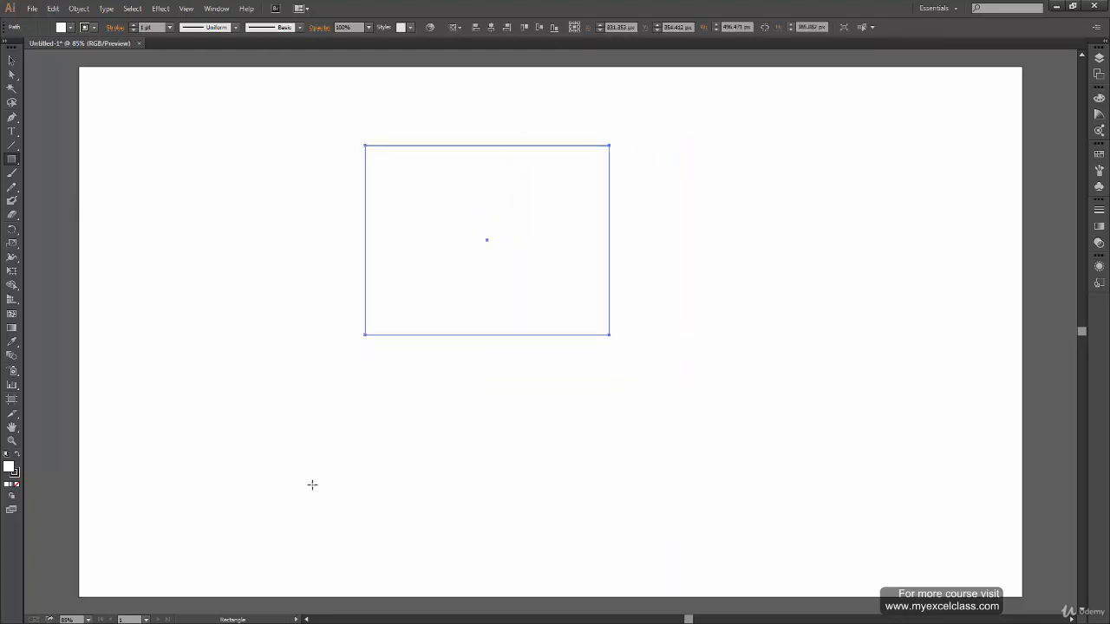
pyautogui.click(11, 60)
pyautogui.click(399, 359)
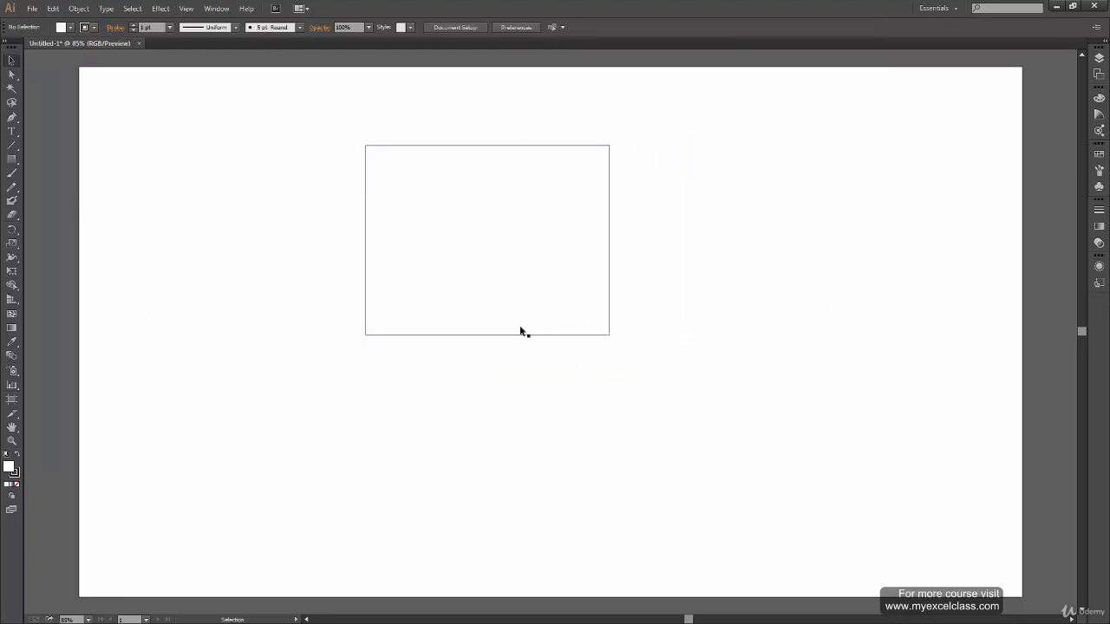
# - Draw a five-pointed star about 308 × 324 px inside the rectangle and deselect it
pyautogui.click(14, 161)
pyautogui.moveTo(22, 163); pyautogui.dragTo(97, 213)
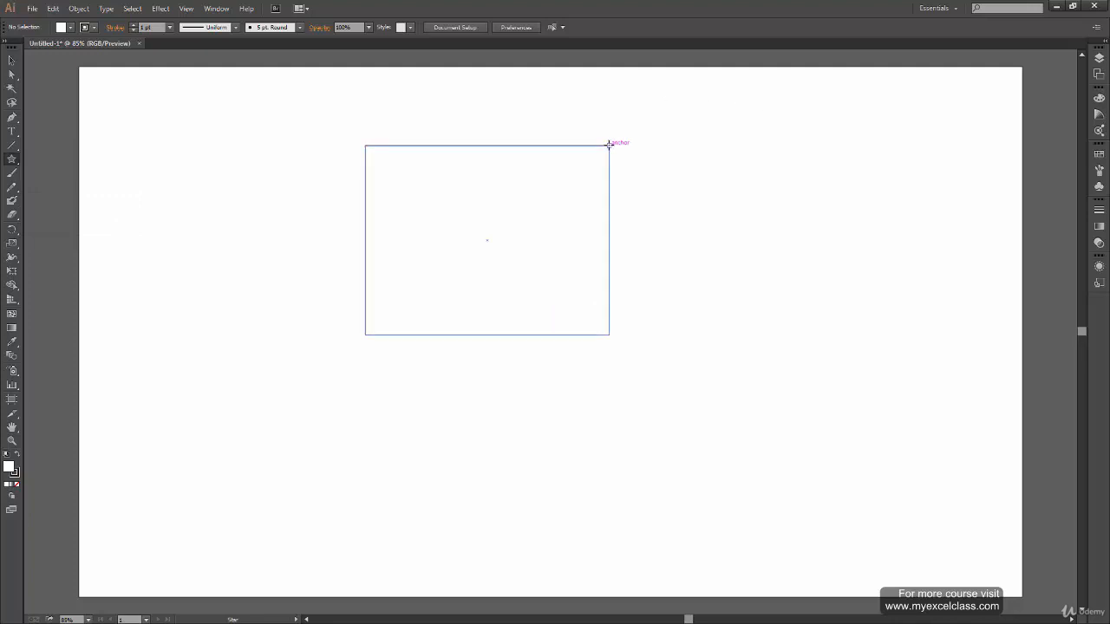
pyautogui.moveTo(608, 145)
pyautogui.mouseDown()
pyautogui.moveTo(649, 117)
pyautogui.moveTo(672, 128)
pyautogui.moveTo(549, 240)
pyautogui.moveTo(547, 224)
pyautogui.moveTo(630, 164)
pyautogui.moveTo(545, 226)
pyautogui.moveTo(572, 225)
pyautogui.moveTo(567, 266)
pyautogui.moveTo(563, 211)
pyautogui.moveTo(612, 144)
pyautogui.moveTo(572, 178)
pyautogui.moveTo(560, 172)
pyautogui.moveTo(569, 182)
pyautogui.moveTo(559, 193)
pyautogui.mouseUp()
pyautogui.click(14, 62)
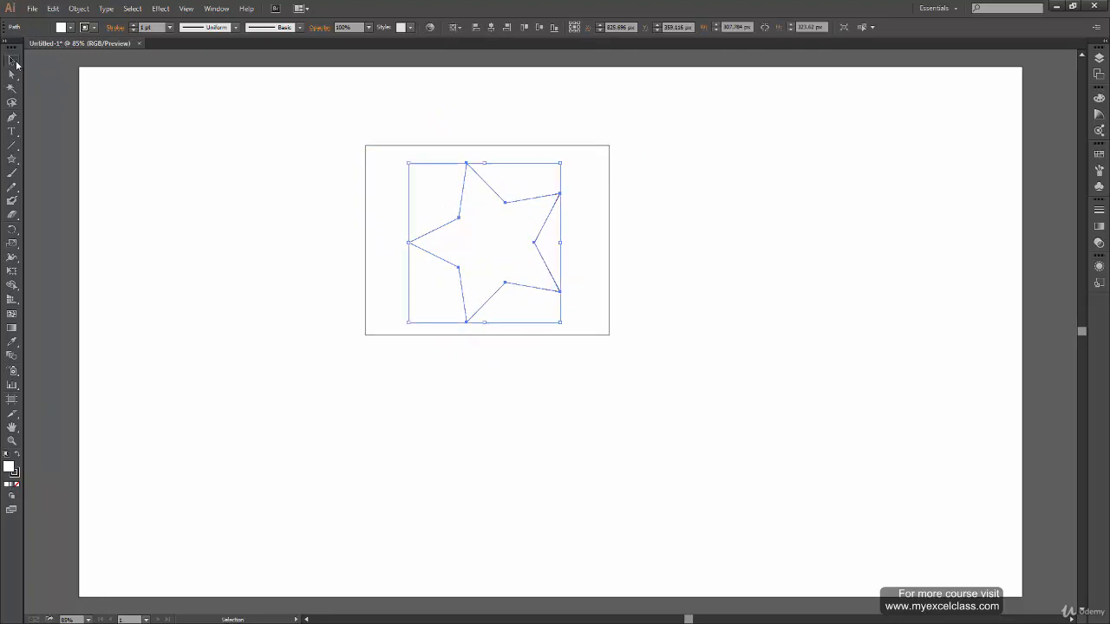
pyautogui.click(136, 277)
# - Draw a spiral about 220 × 195 px around the rectangle's lower-right corner and deselect it
pyautogui.moveTo(11, 144); pyautogui.dragTo(84, 170)
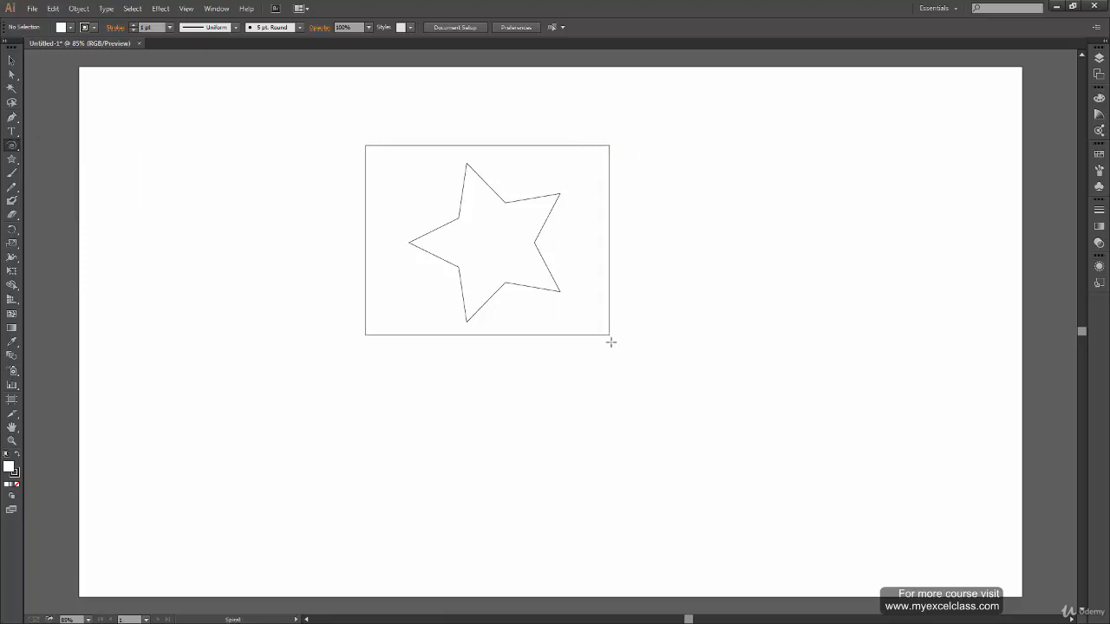
pyautogui.moveTo(486, 247); pyautogui.dragTo(672, 287)
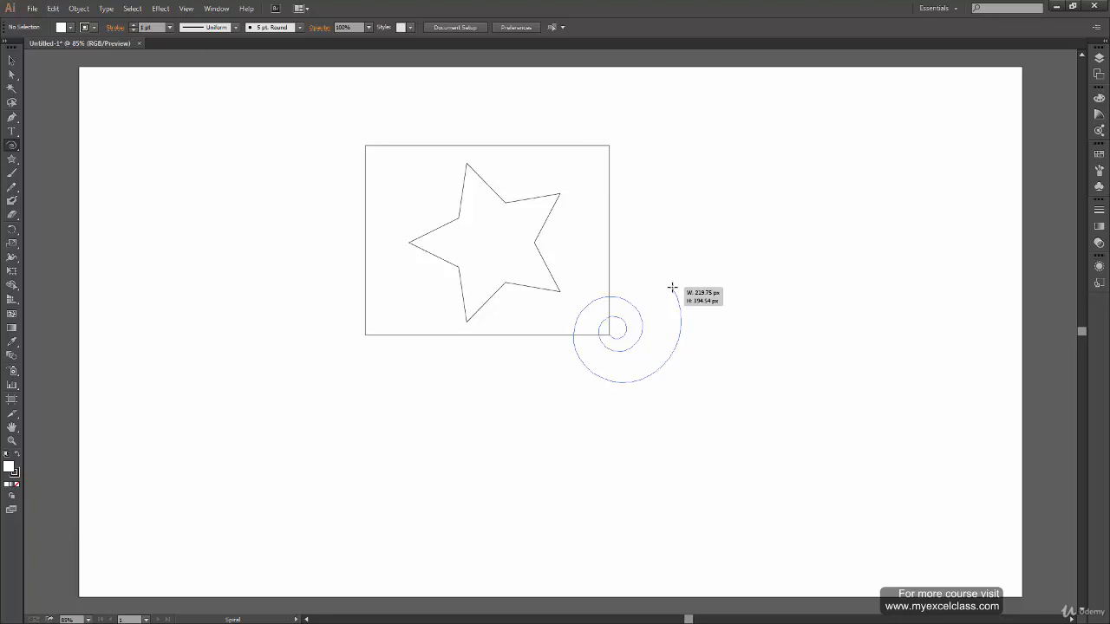
pyautogui.moveTo(672, 287); pyautogui.dragTo(672, 287)
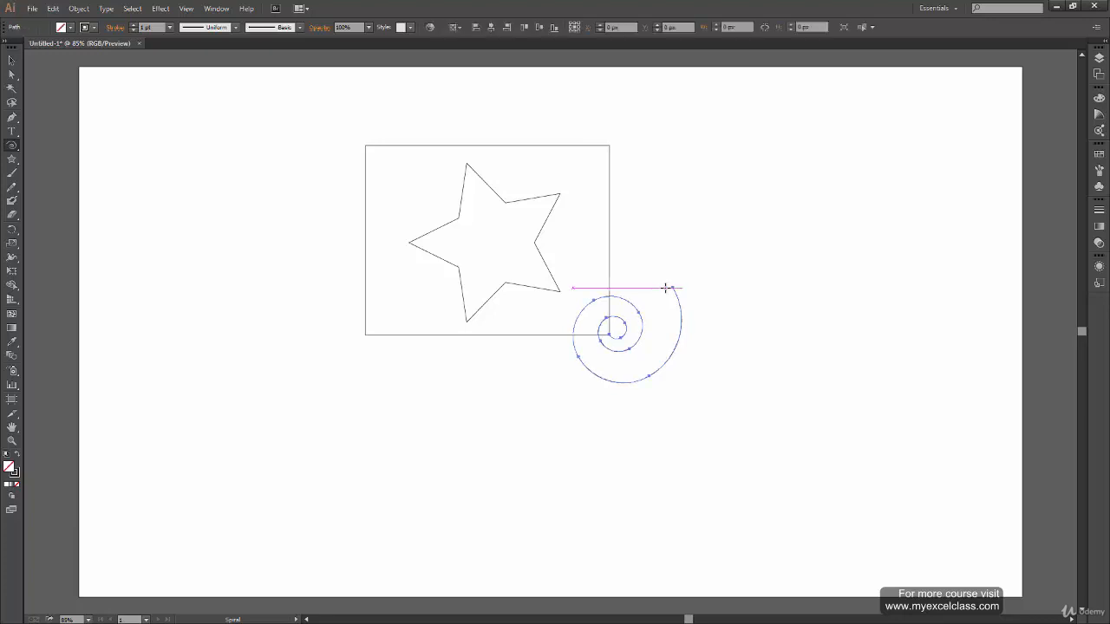
pyautogui.click(13, 59)
pyautogui.click(153, 276)
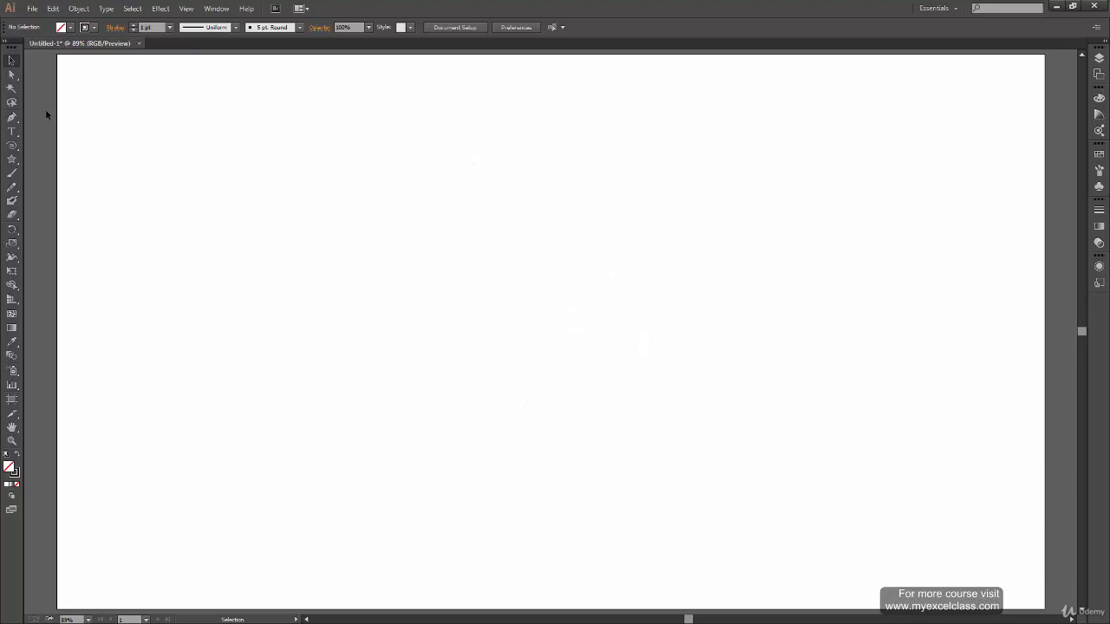
# - Sketch two long freehand lines with curled right ends using the Pencil tool, and delete all artwork
pyautogui.click(12, 186)
pyautogui.moveTo(123, 177)
pyautogui.mouseDown()
pyautogui.moveTo(209, 161)
pyautogui.moveTo(800, 355)
pyautogui.moveTo(821, 263)
pyautogui.moveTo(754, 295)
pyautogui.moveTo(787, 288)
pyautogui.mouseUp()
pyautogui.moveTo(128, 182)
pyautogui.mouseDown()
pyautogui.moveTo(174, 188)
pyautogui.moveTo(448, 340)
pyautogui.moveTo(761, 470)
pyautogui.moveTo(669, 412)
pyautogui.moveTo(698, 435)
pyautogui.mouseUp()
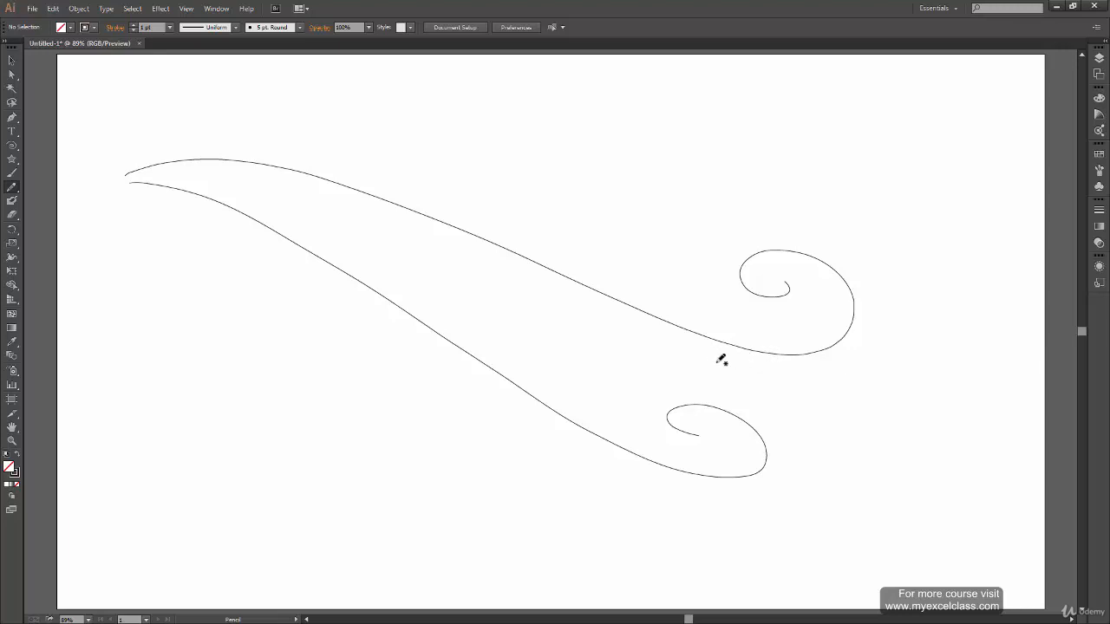
pyautogui.hotkey('ctrl', 'a')
pyautogui.press('Delete')
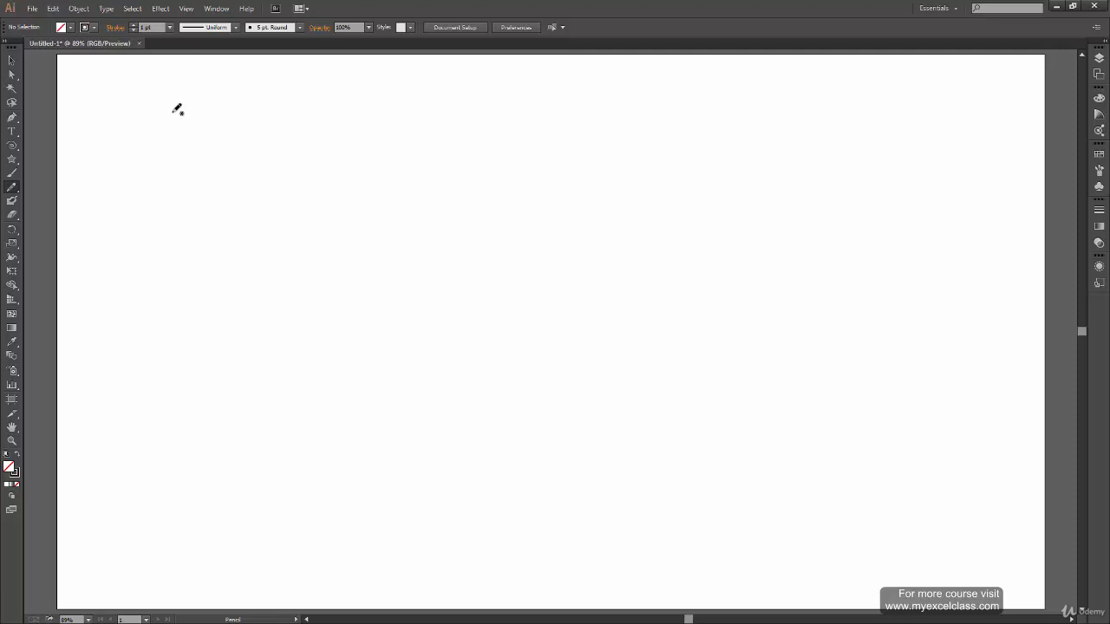
# - Sketch three curled pencil lines fanning out from the artboard's upper left, and delete them all
pyautogui.moveTo(138, 171)
pyautogui.mouseDown()
pyautogui.moveTo(170, 152)
pyautogui.moveTo(367, 154)
pyautogui.moveTo(619, 235)
pyautogui.moveTo(772, 191)
pyautogui.moveTo(652, 146)
pyautogui.moveTo(685, 215)
pyautogui.moveTo(684, 185)
pyautogui.mouseUp()
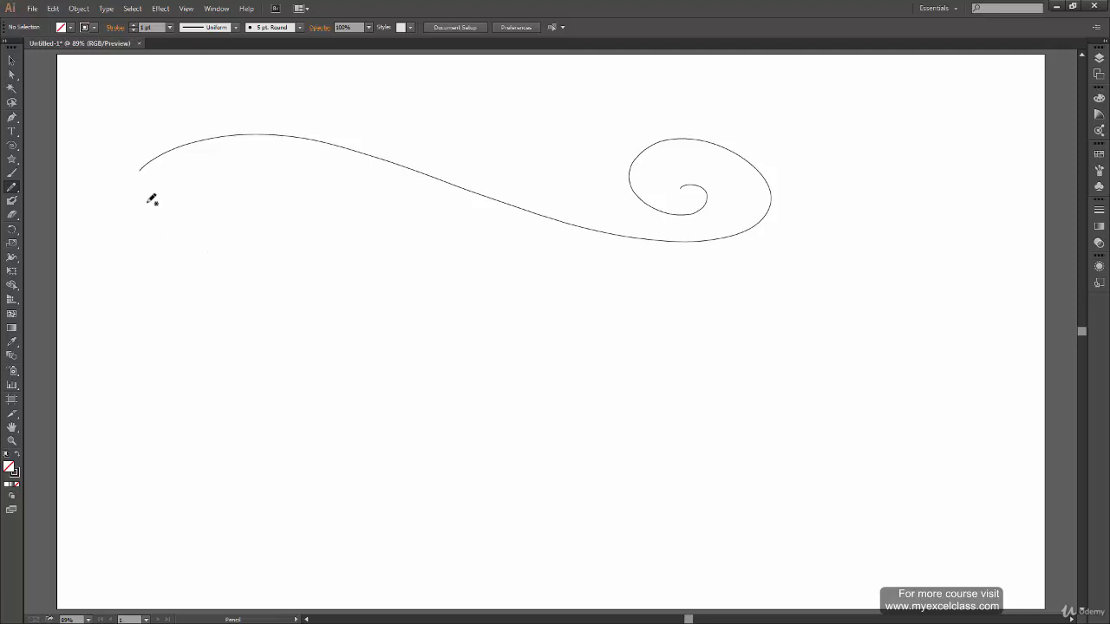
pyautogui.moveTo(148, 202)
pyautogui.mouseDown()
pyautogui.moveTo(207, 210)
pyautogui.moveTo(394, 319)
pyautogui.moveTo(639, 404)
pyautogui.moveTo(728, 375)
pyautogui.moveTo(705, 334)
pyautogui.moveTo(631, 359)
pyautogui.moveTo(641, 373)
pyautogui.moveTo(671, 354)
pyautogui.mouseUp()
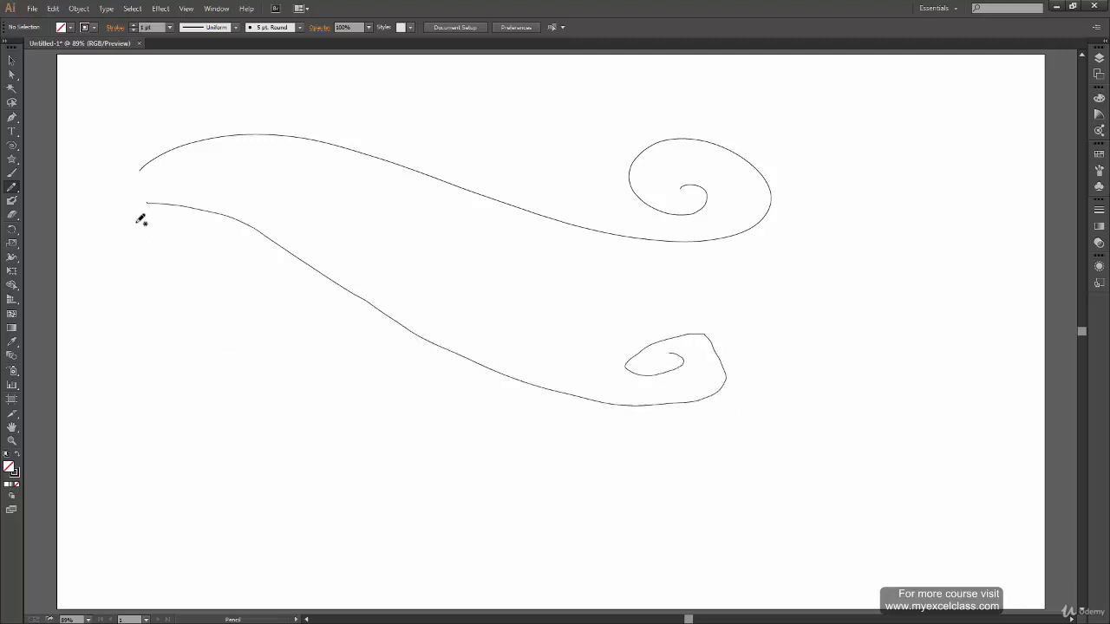
pyautogui.moveTo(137, 222)
pyautogui.mouseDown()
pyautogui.moveTo(262, 322)
pyautogui.moveTo(434, 536)
pyautogui.moveTo(452, 435)
pyautogui.moveTo(399, 457)
pyautogui.mouseUp()
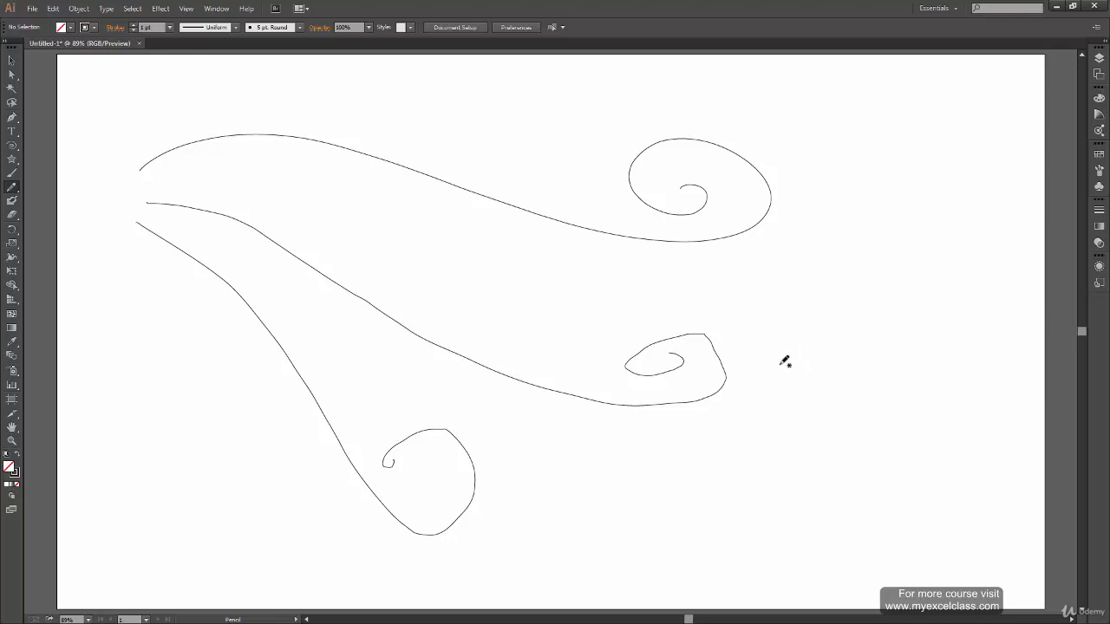
pyautogui.hotkey('ctrl', 'a')
pyautogui.press('Delete')
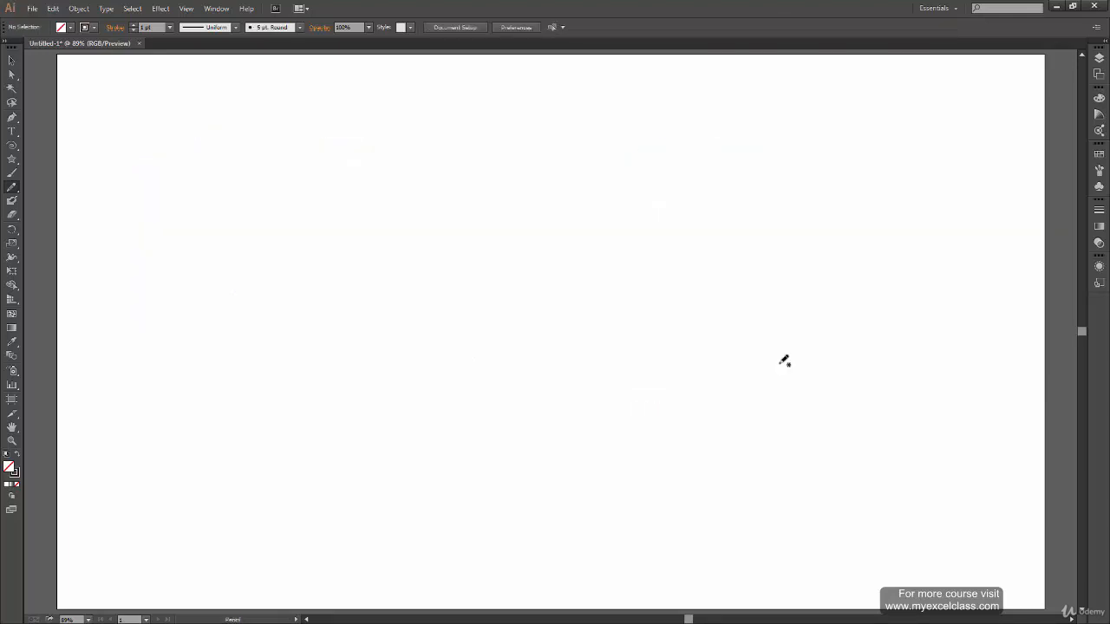
# - Review the Pencil tool's fidelity and smoothness tolerances and accept the options
pyautogui.doubleClick(12, 187)
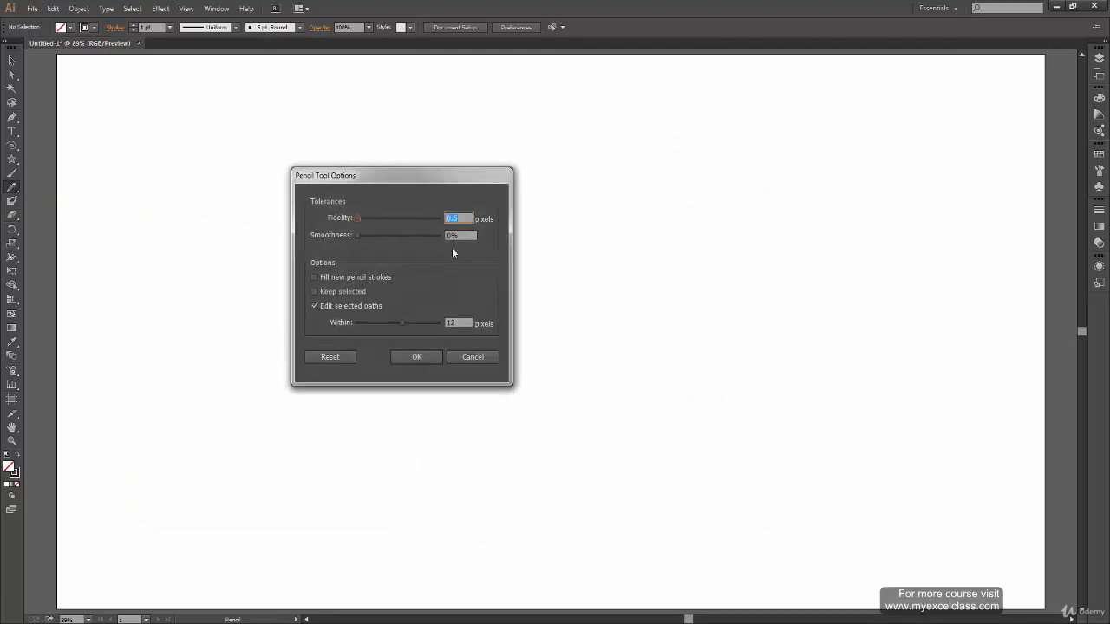
pyautogui.moveTo(392, 178)
pyautogui.mouseDown()
pyautogui.moveTo(454, 159)
pyautogui.moveTo(429, 171)
pyautogui.mouseUp()
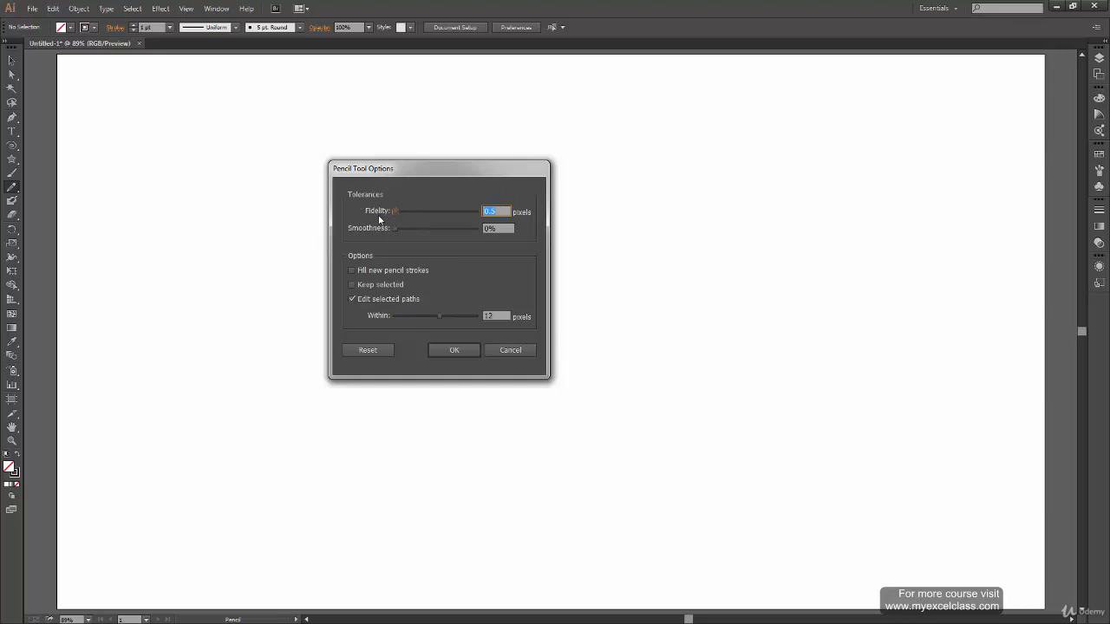
pyautogui.click(454, 350)
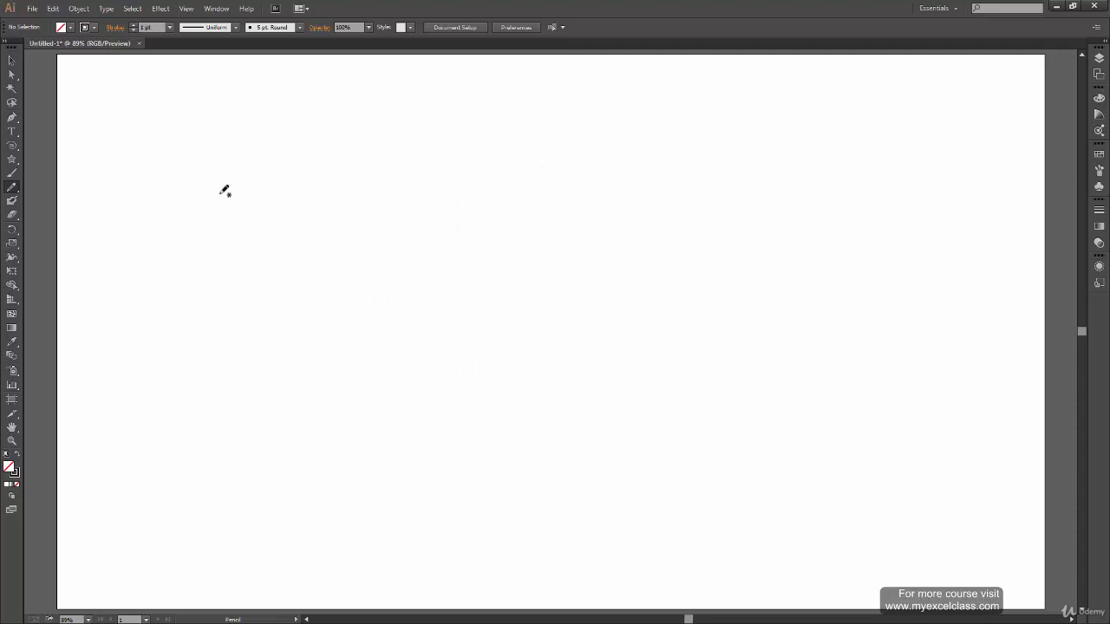
# - Draw a long freehand pencil curve with a hooked right end and examine the start of the stroke up close
pyautogui.moveTo(108, 163)
pyautogui.mouseDown()
pyautogui.moveTo(173, 169)
pyautogui.moveTo(696, 315)
pyautogui.moveTo(820, 311)
pyautogui.moveTo(793, 273)
pyautogui.mouseUp()
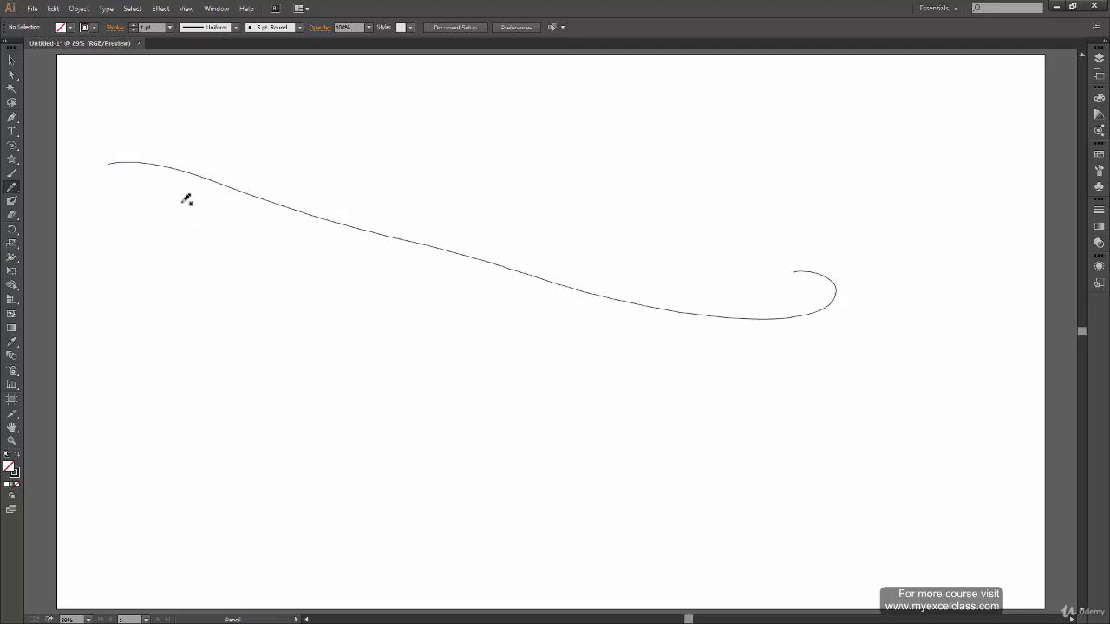
pyautogui.hotkey('ctrl', '+')
pyautogui.hotkey('ctrl', '+')
pyautogui.hotkey('ctrl', '+')
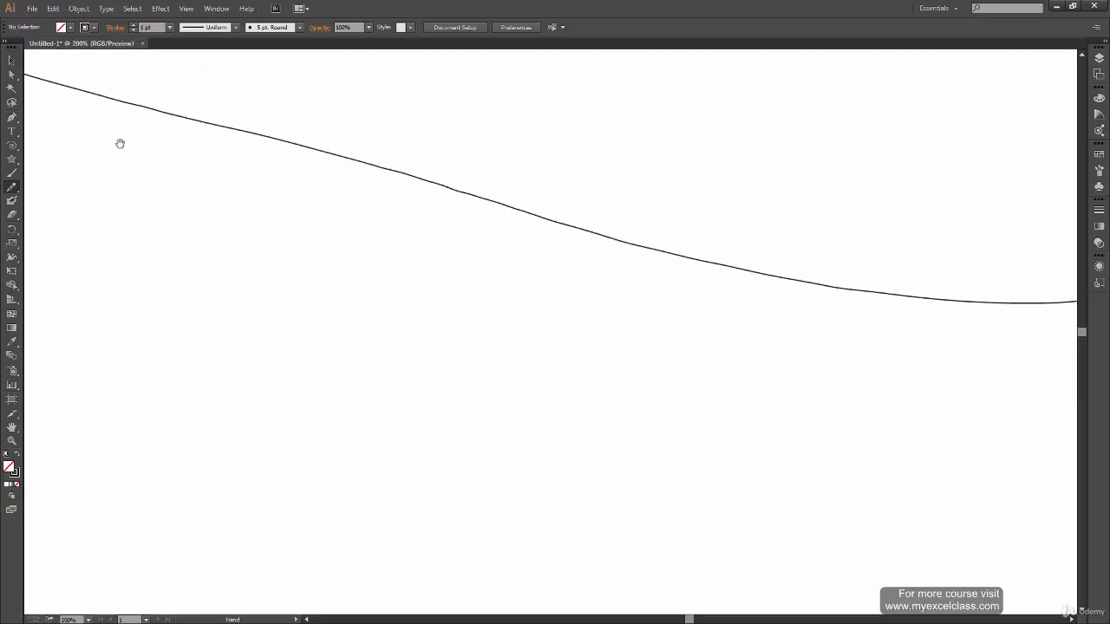
pyautogui.moveTo(120, 144); pyautogui.dragTo(672, 318)
pyautogui.hotkey('ctrl', '+')
pyautogui.hotkey('ctrl', '+')
pyautogui.hotkey('ctrl', '+')
pyautogui.moveTo(368, 260)
pyautogui.mouseDown()
pyautogui.moveTo(521, 301)
pyautogui.moveTo(585, 300)
pyautogui.mouseUp()
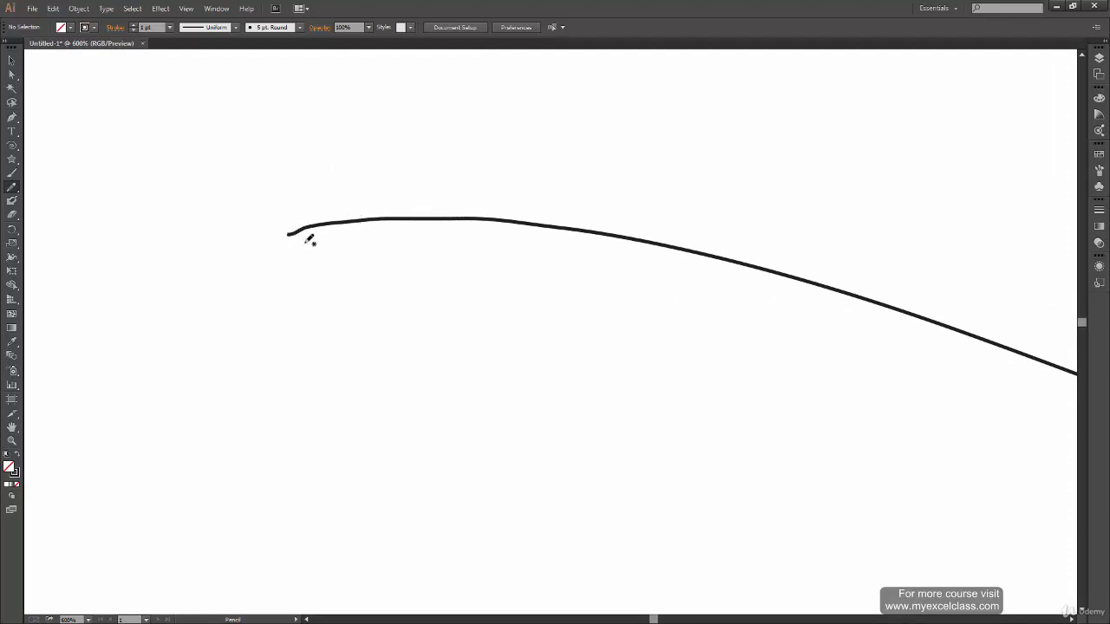
# - Try short pencil strokes just below the start of the curve at high magnification, undoing each one
pyautogui.moveTo(265, 302)
pyautogui.mouseDown()
pyautogui.moveTo(610, 292)
pyautogui.moveTo(835, 358)
pyautogui.mouseUp()
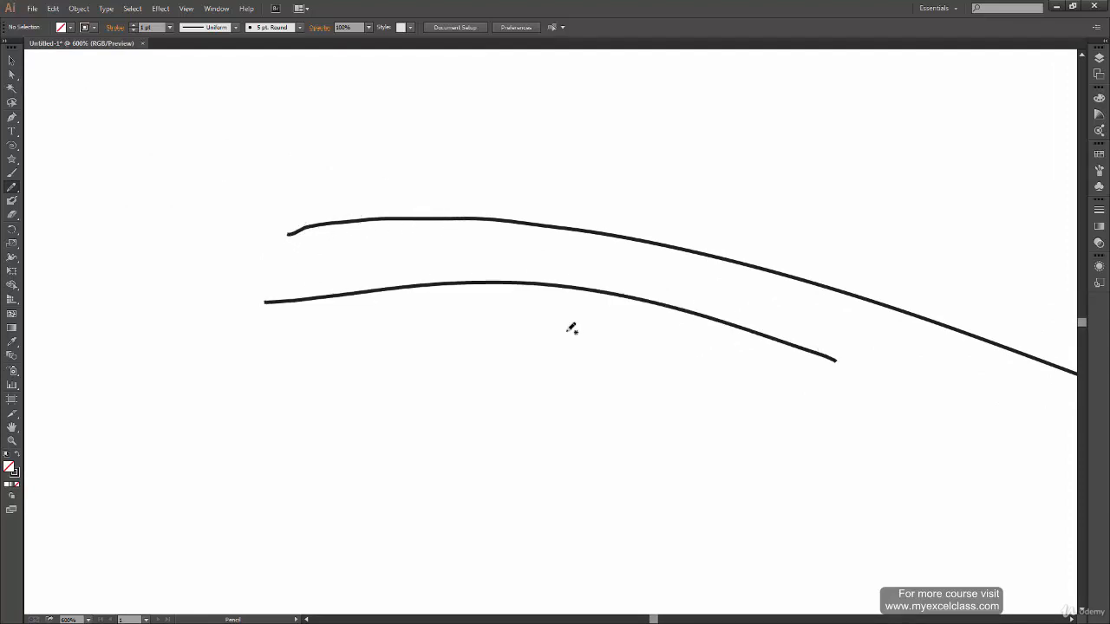
pyautogui.hotkey('ctrl', 'z')
pyautogui.moveTo(163, 295)
pyautogui.mouseDown()
pyautogui.moveTo(541, 295)
pyautogui.moveTo(963, 418)
pyautogui.mouseUp()
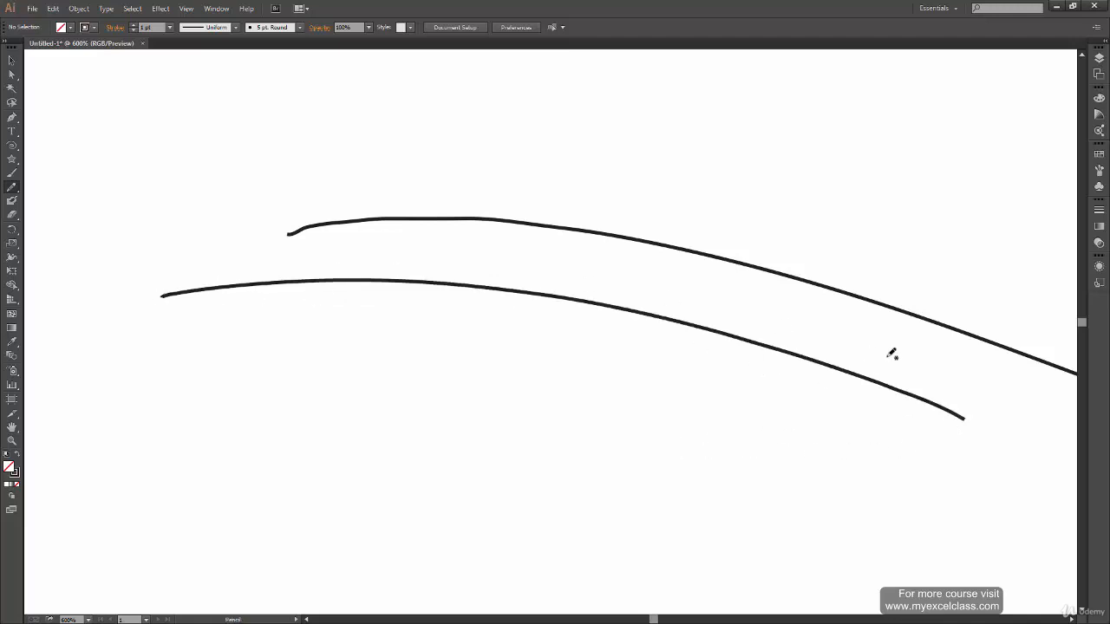
pyautogui.hotkey('ctrl', '0')
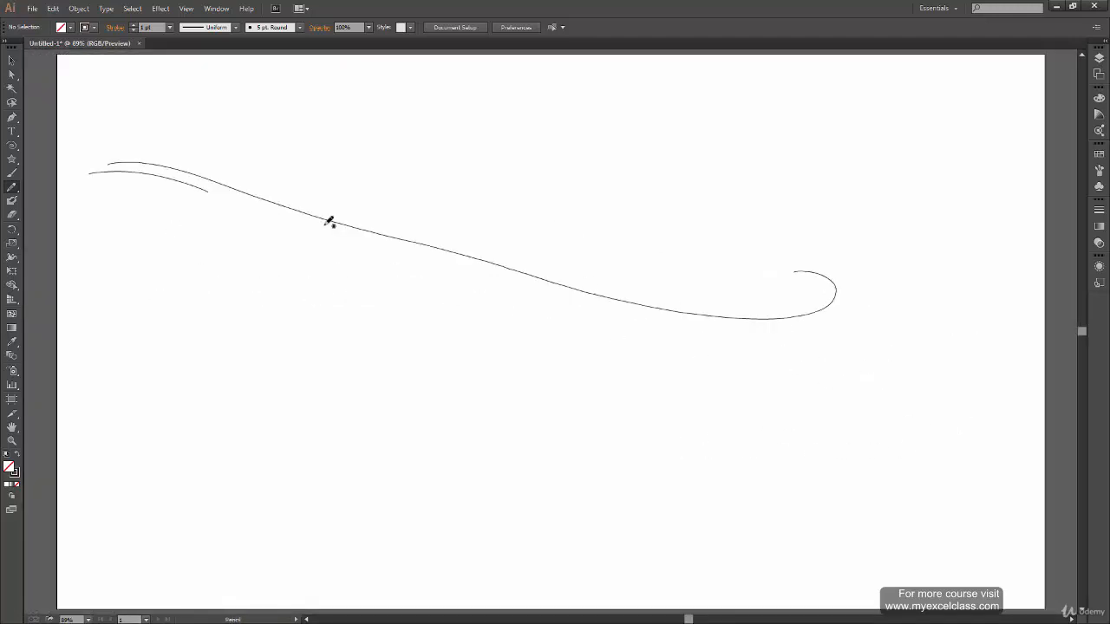
pyautogui.hotkey('ctrl', 'z')
# - Recheck the Pencil tool options, sketch a test curve with a hooked end below the first one, and undo it
pyautogui.press('Return')
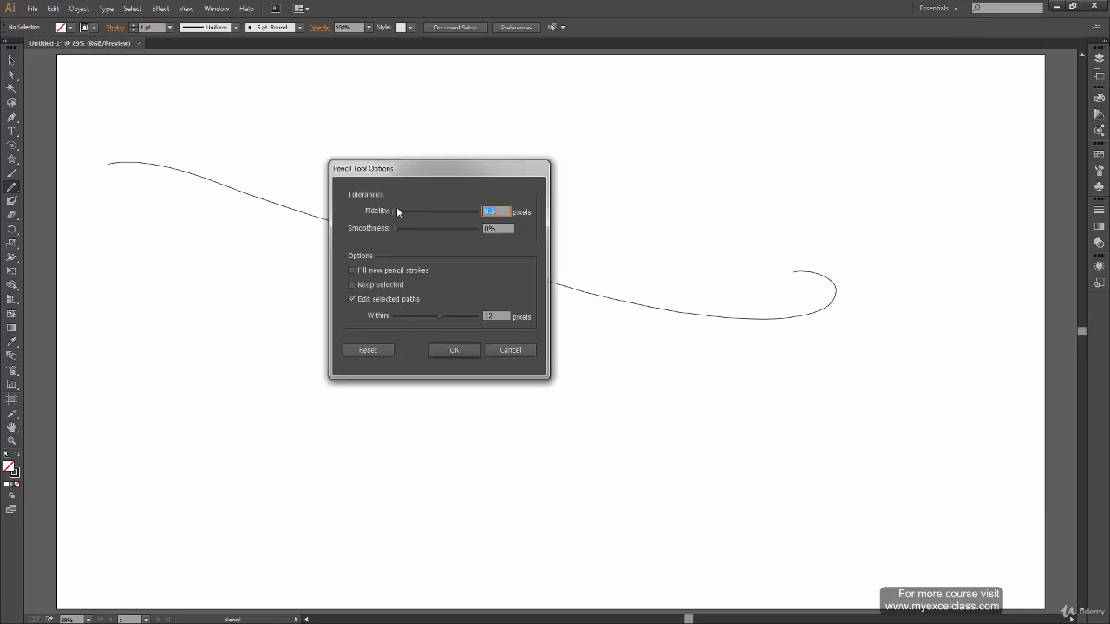
pyautogui.click(455, 349)
pyautogui.moveTo(105, 180)
pyautogui.mouseDown()
pyautogui.moveTo(225, 207)
pyautogui.moveTo(683, 395)
pyautogui.moveTo(916, 416)
pyautogui.moveTo(799, 399)
pyautogui.moveTo(784, 375)
pyautogui.mouseUp()
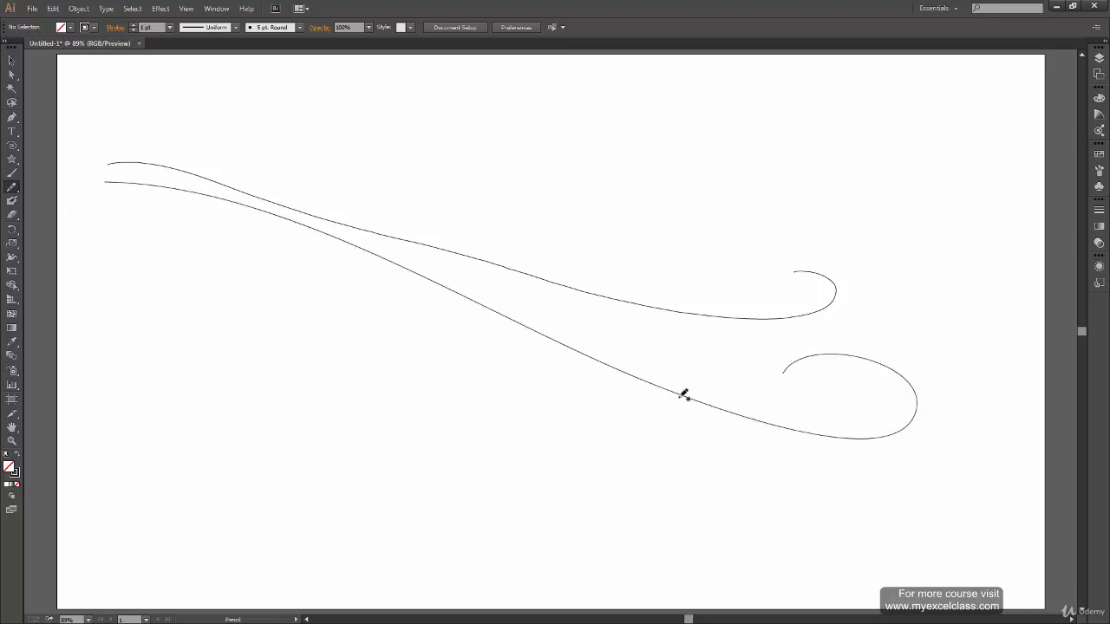
pyautogui.hotkey('ctrl', 'z')
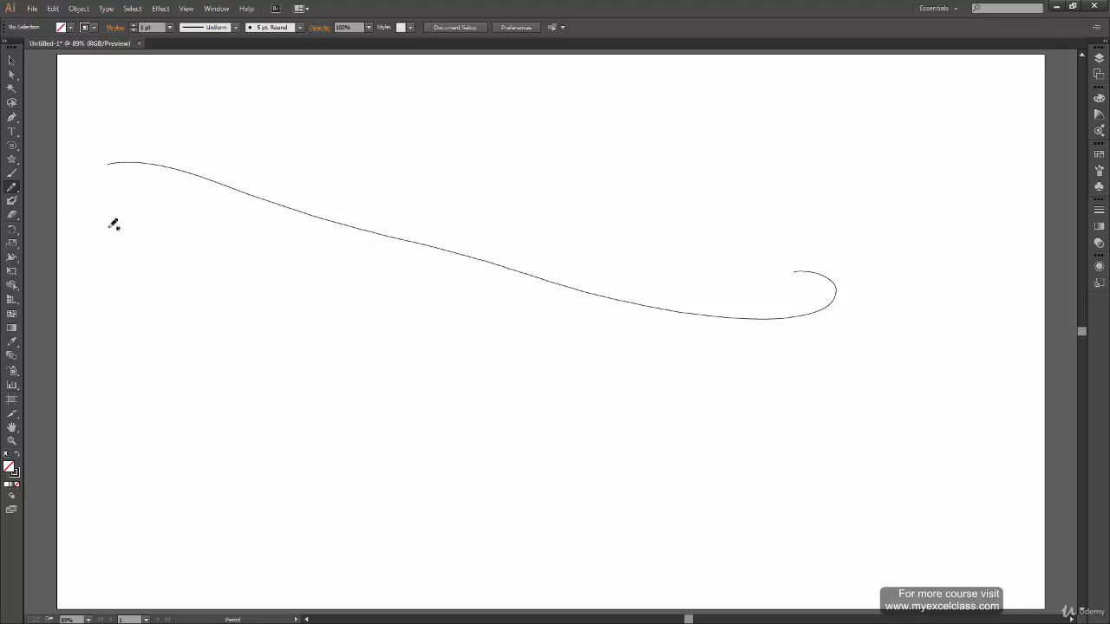
# - Draw a long pencil curve ending in a spiral below the first curve, and a large freehand spiral above it
pyautogui.moveTo(76, 207)
pyautogui.mouseDown()
pyautogui.moveTo(143, 207)
pyautogui.moveTo(382, 289)
pyautogui.moveTo(782, 466)
pyautogui.moveTo(890, 420)
pyautogui.moveTo(753, 386)
pyautogui.moveTo(813, 421)
pyautogui.mouseUp()
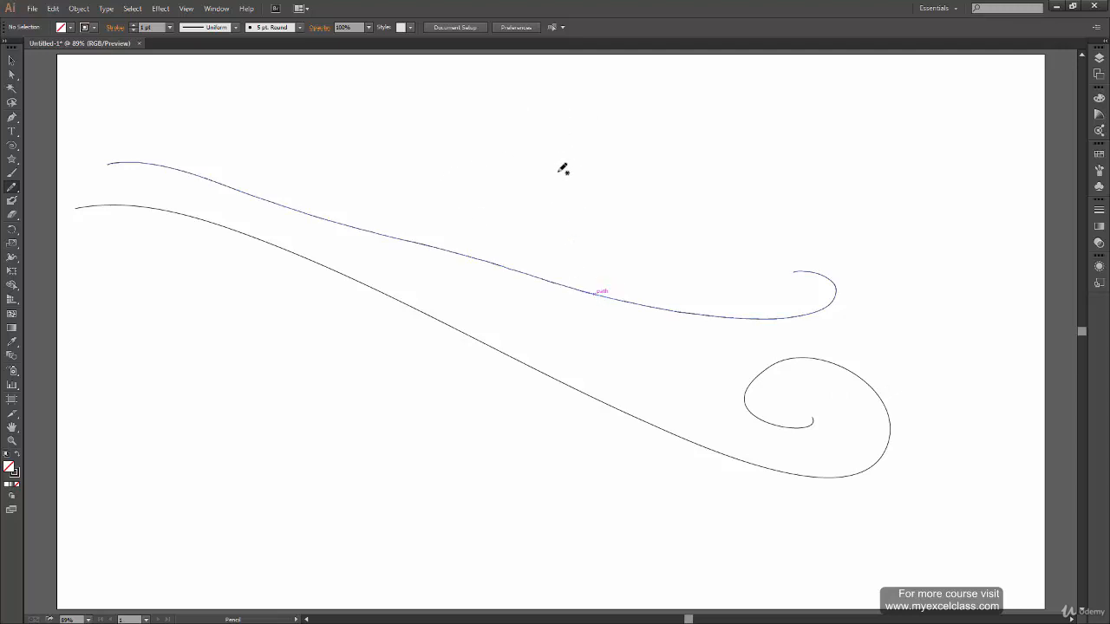
pyautogui.moveTo(558, 173); pyautogui.dragTo(561, 169)
pyautogui.hotkey('ctrl', 'z')
pyautogui.moveTo(640, 269)
pyautogui.mouseDown()
pyautogui.moveTo(556, 116)
pyautogui.moveTo(704, 121)
pyautogui.moveTo(682, 254)
pyautogui.moveTo(594, 184)
pyautogui.moveTo(695, 160)
pyautogui.moveTo(663, 222)
pyautogui.moveTo(672, 198)
pyautogui.mouseUp()
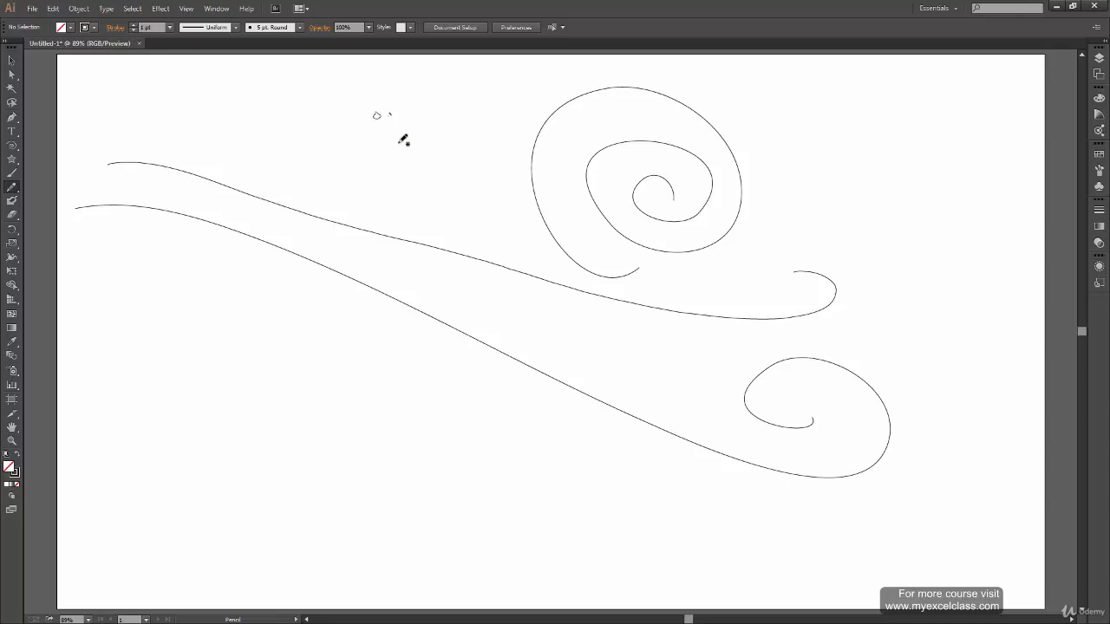
# - Examine the small teardrop outline and short dash above the first curve up close
pyautogui.hotkey('ctrl', '+')
pyautogui.hotkey('ctrl', '+')
pyautogui.hotkey('ctrl', '+')
pyautogui.hotkey('ctrl', '+')
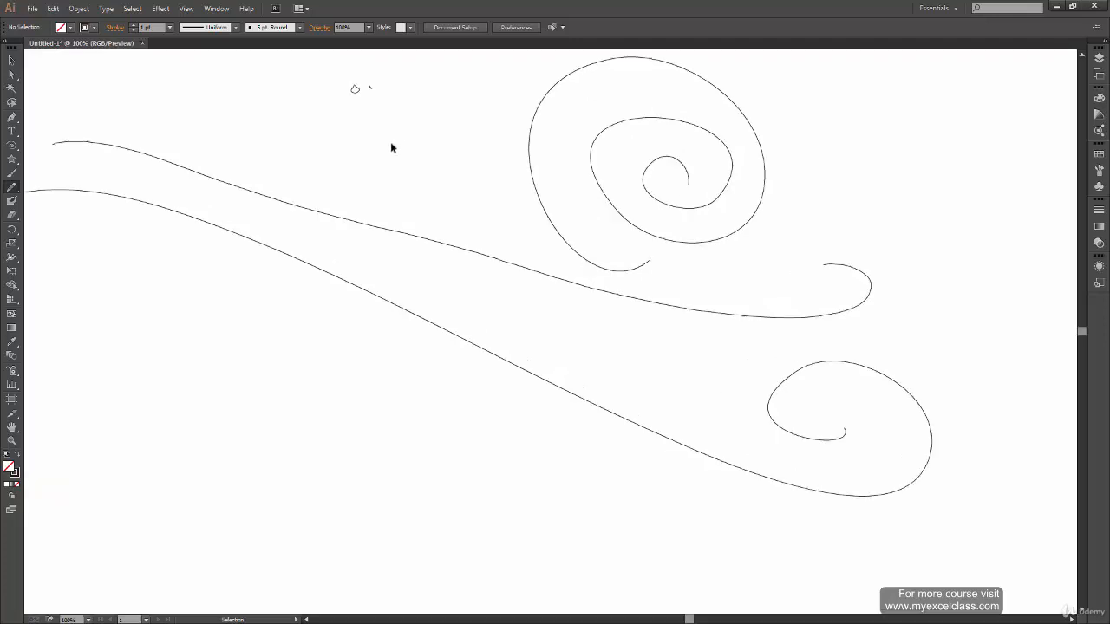
pyautogui.moveTo(252, 124); pyautogui.dragTo(462, 446)
pyautogui.moveTo(386, 233); pyautogui.dragTo(582, 456)
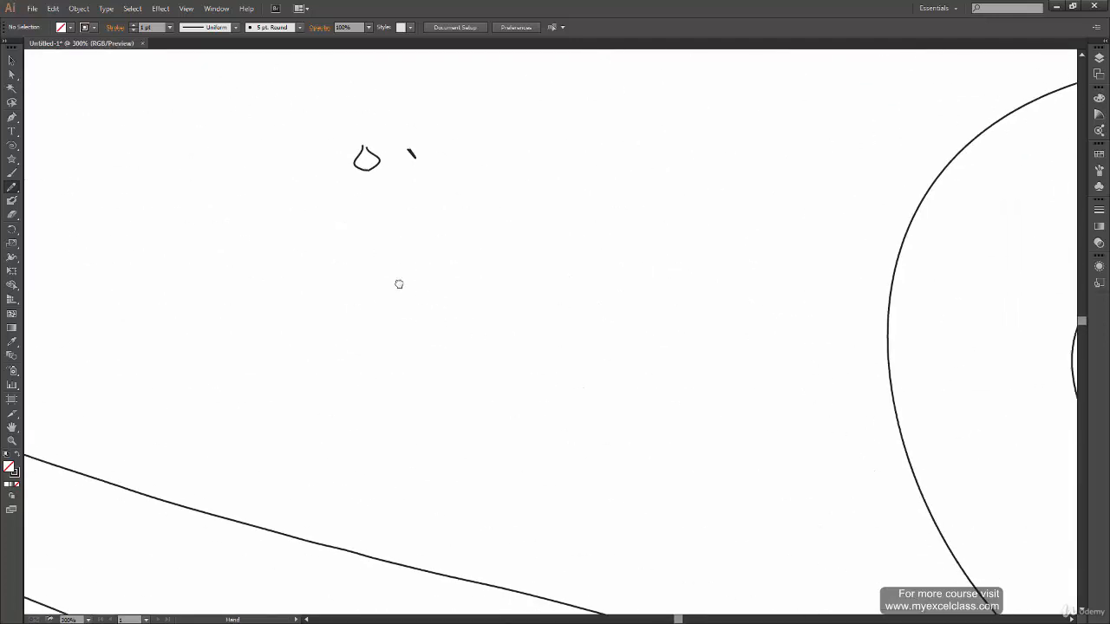
pyautogui.moveTo(399, 284); pyautogui.dragTo(446, 386)
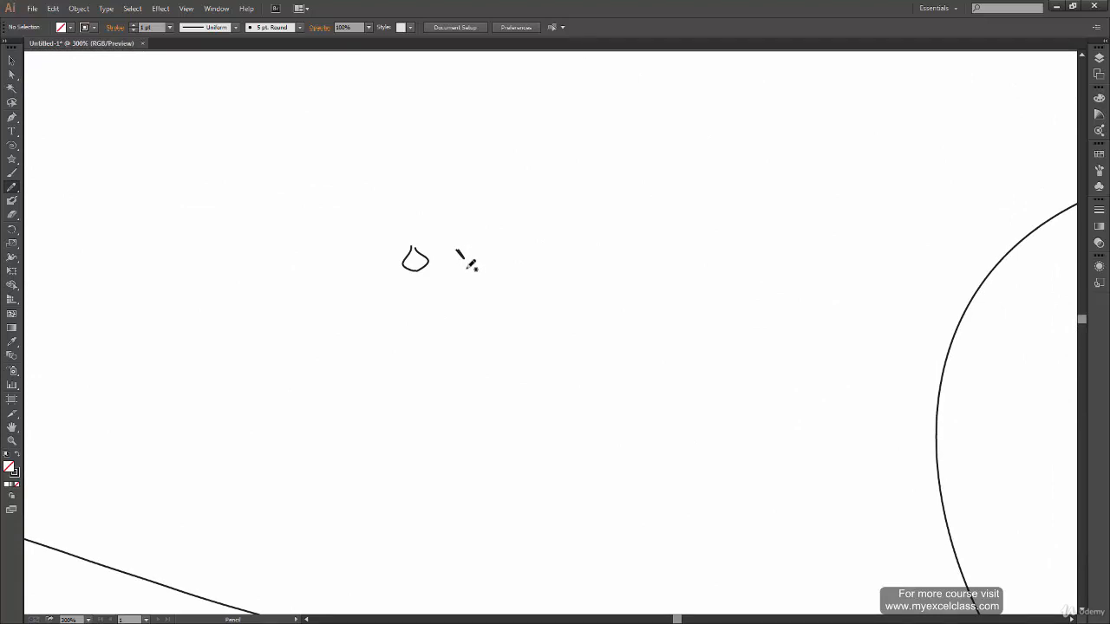
# - Recheck the Pencil tool options and draw two tiny loops and a curve ending in a spiral above the first curve
pyautogui.hotkey('ctrl', '0')
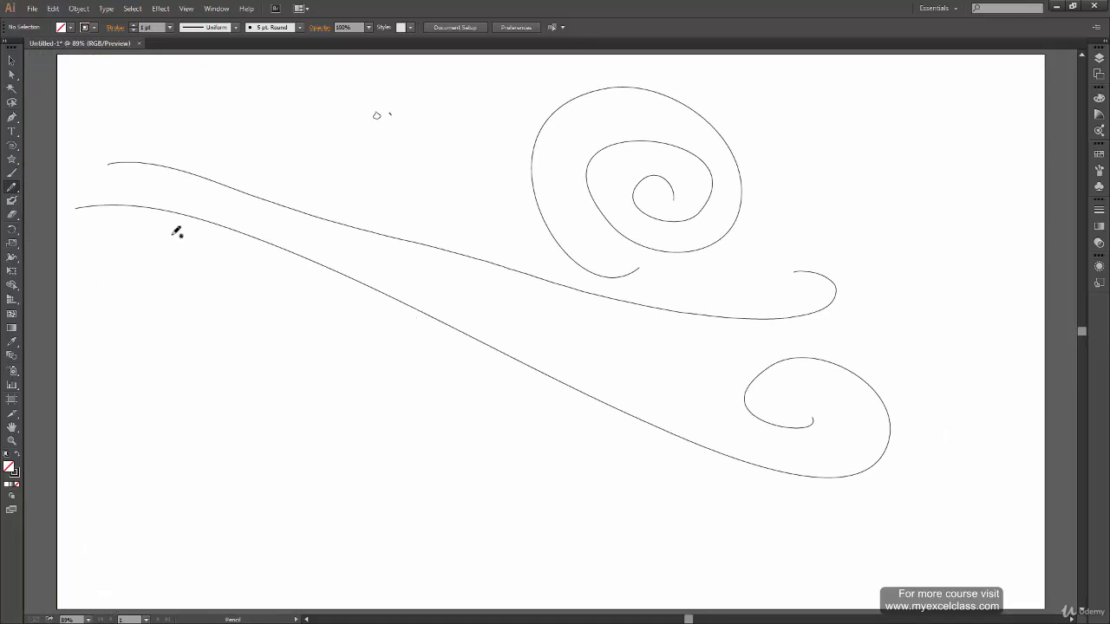
pyautogui.doubleClick(12, 188)
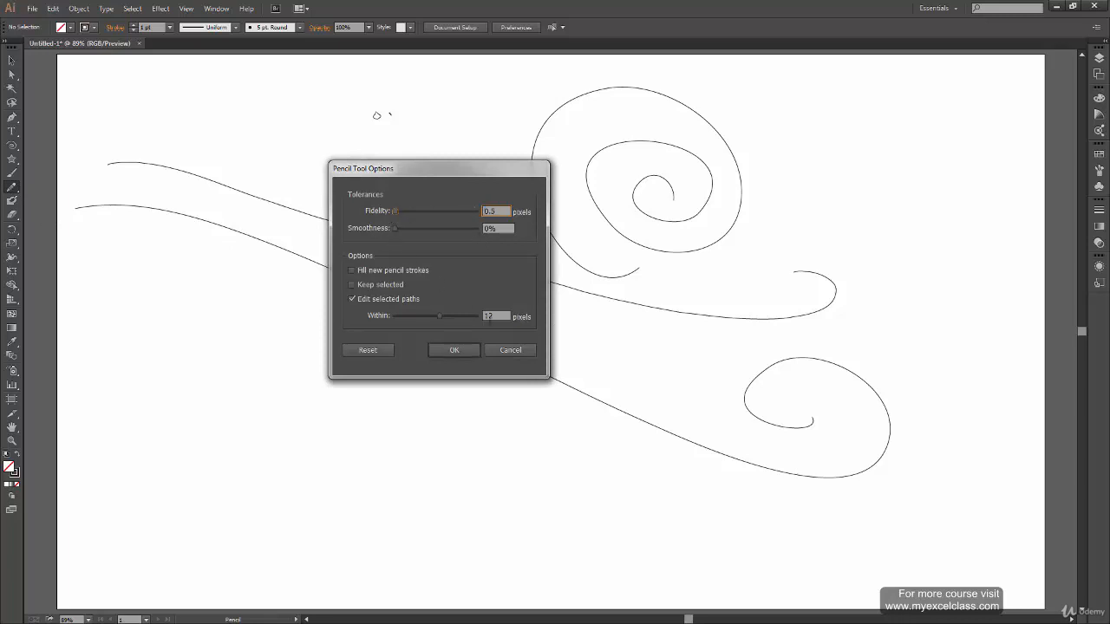
pyautogui.click(452, 350)
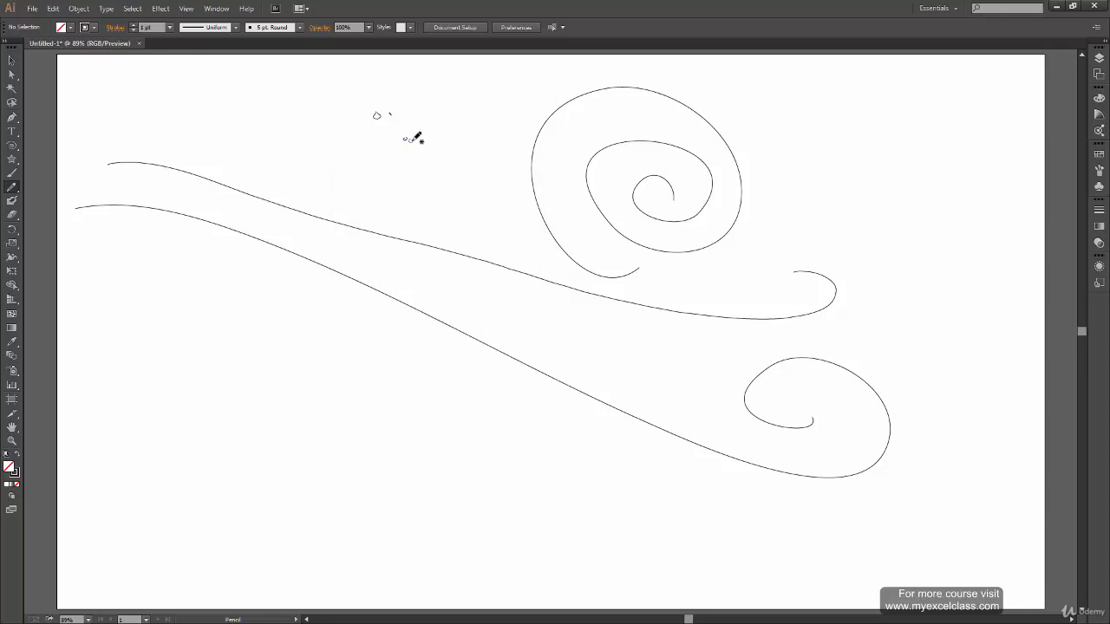
pyautogui.doubleClick(12, 188)
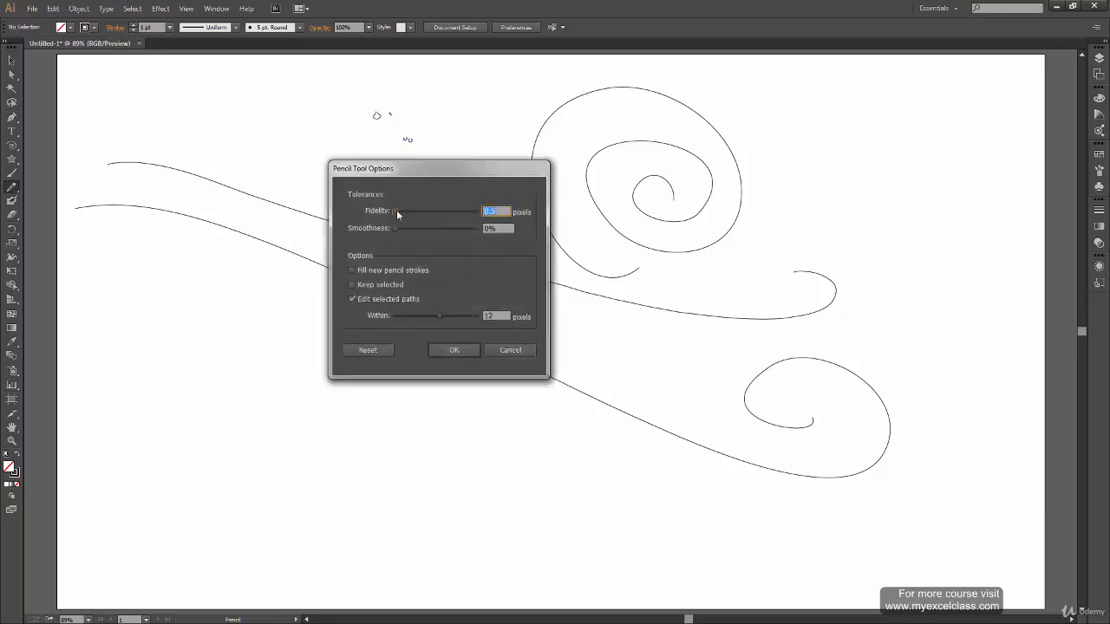
pyautogui.click(454, 350)
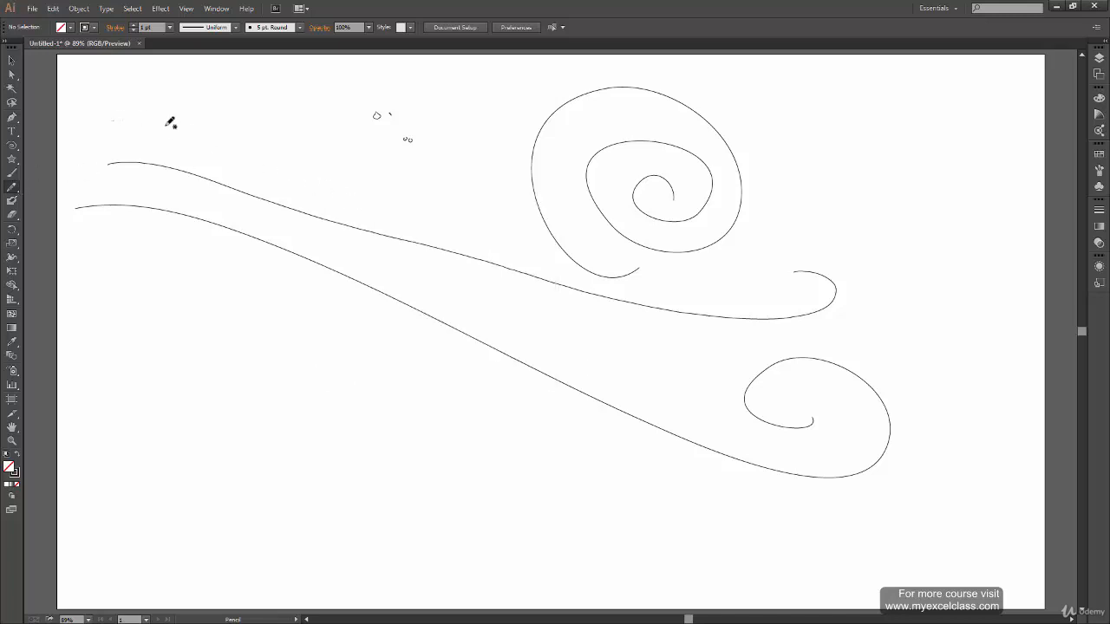
pyautogui.moveTo(170, 123)
pyautogui.mouseDown()
pyautogui.moveTo(374, 199)
pyautogui.moveTo(483, 171)
pyautogui.moveTo(451, 185)
pyautogui.mouseUp()
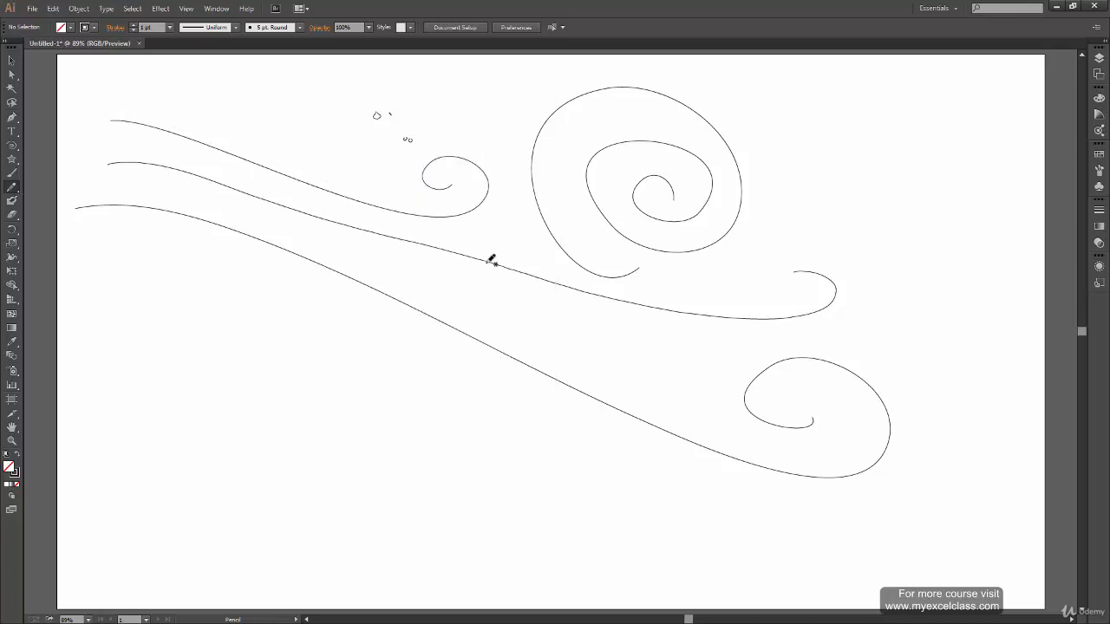
# - Select all the pencil curves and small shapes on the artboard and delete them
pyautogui.click(12, 60)
pyautogui.hotkey('ctrl', 'a')
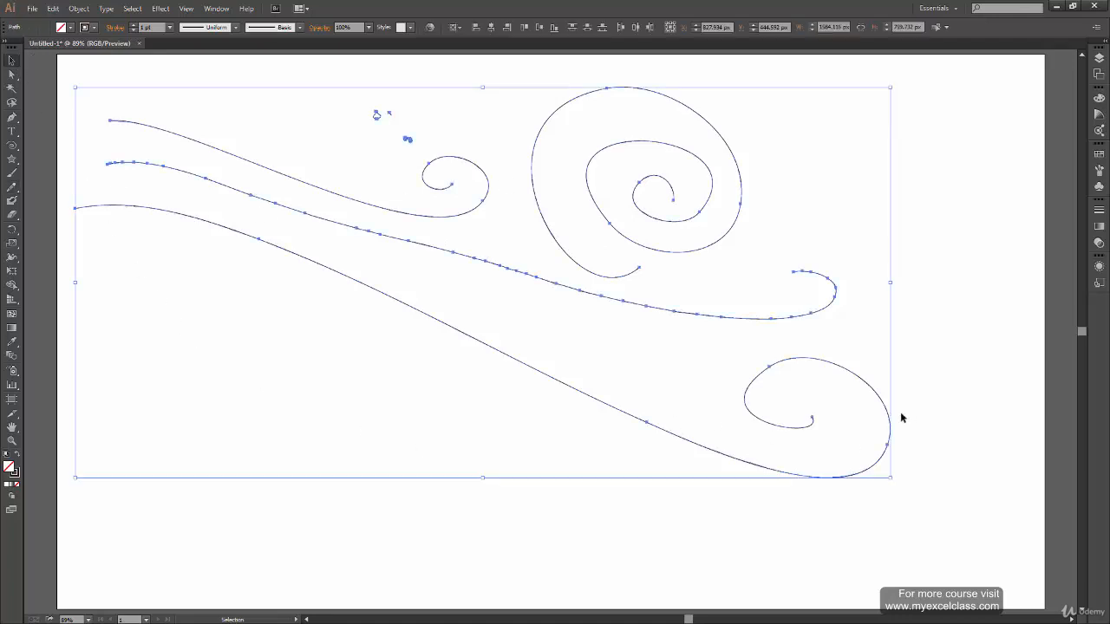
pyautogui.press('Delete')
# - With Pencil smoothness at 0%, draw a wavy curve ending in a spiral on the artboard's upper-left area and a small spiral beneath its start
pyautogui.doubleClick(12, 186)
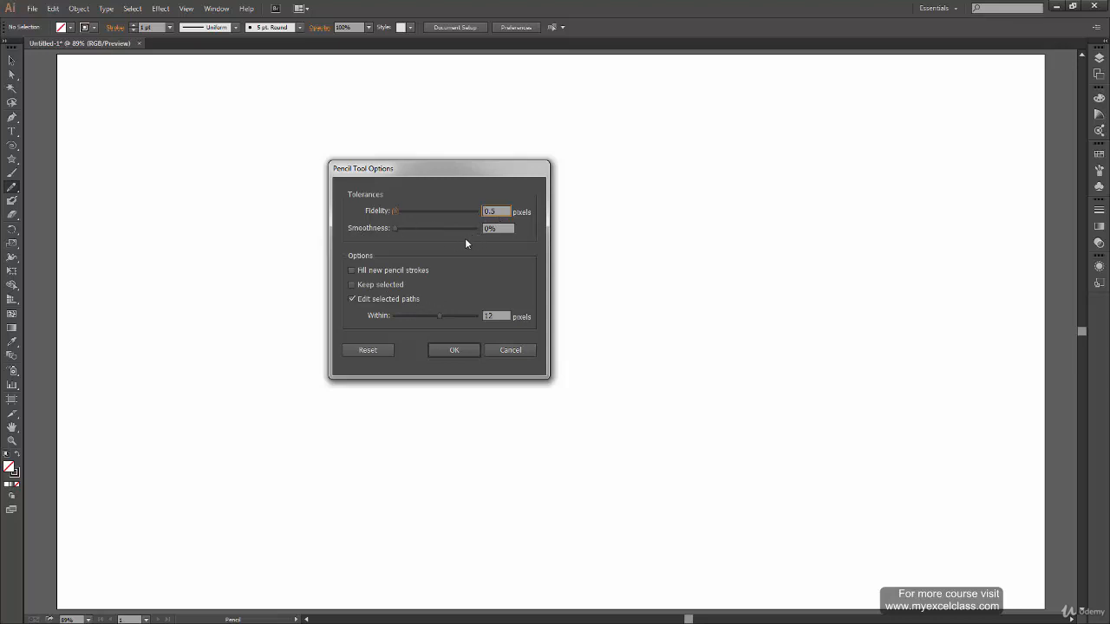
pyautogui.click(395, 228)
pyautogui.click(455, 350)
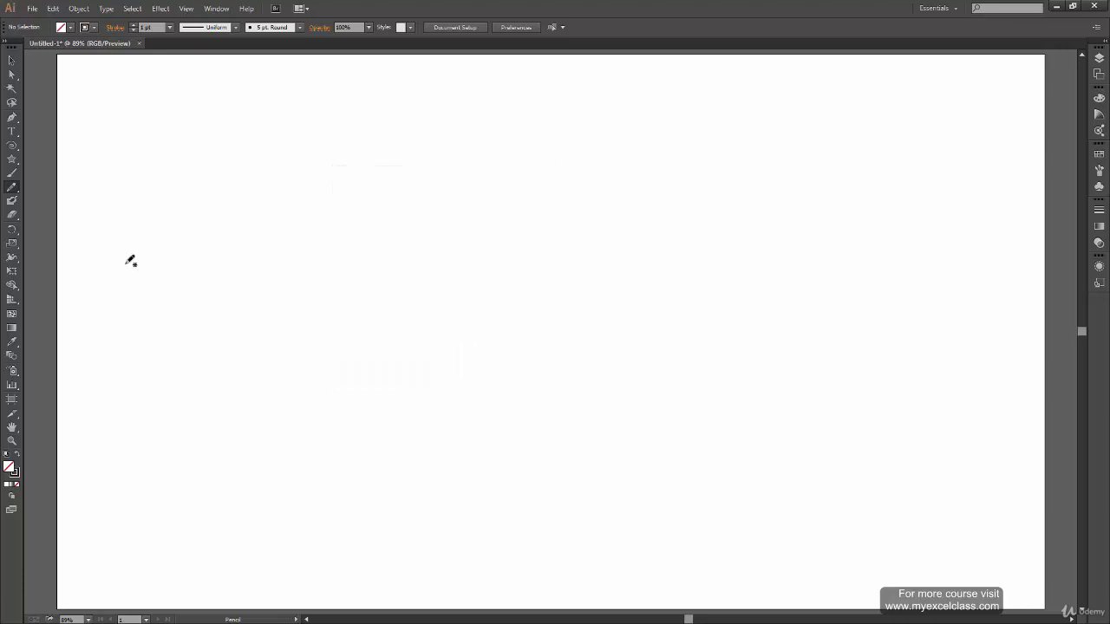
pyautogui.moveTo(139, 185)
pyautogui.mouseDown()
pyautogui.moveTo(259, 188)
pyautogui.moveTo(397, 307)
pyautogui.moveTo(376, 194)
pyautogui.moveTo(377, 269)
pyautogui.moveTo(394, 255)
pyautogui.moveTo(377, 232)
pyautogui.mouseUp()
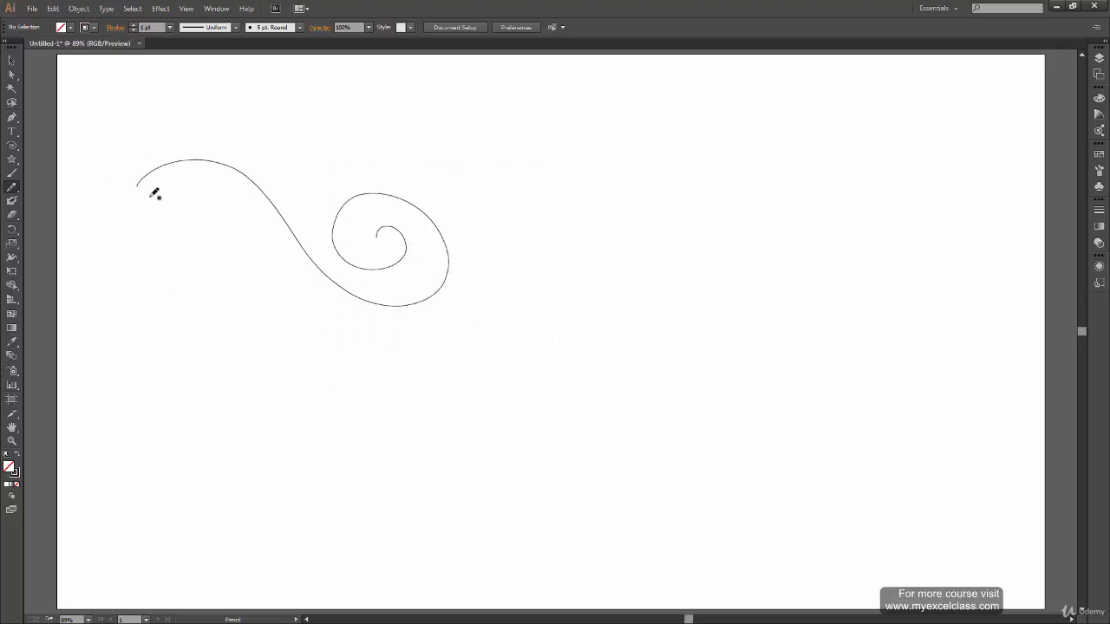
pyautogui.moveTo(150, 194); pyautogui.dragTo(159, 200)
# - Set the Pencil tool's smoothness to 100% and draw three freehand spiral curves across the middle and right of the artboard
pyautogui.doubleClick(12, 187)
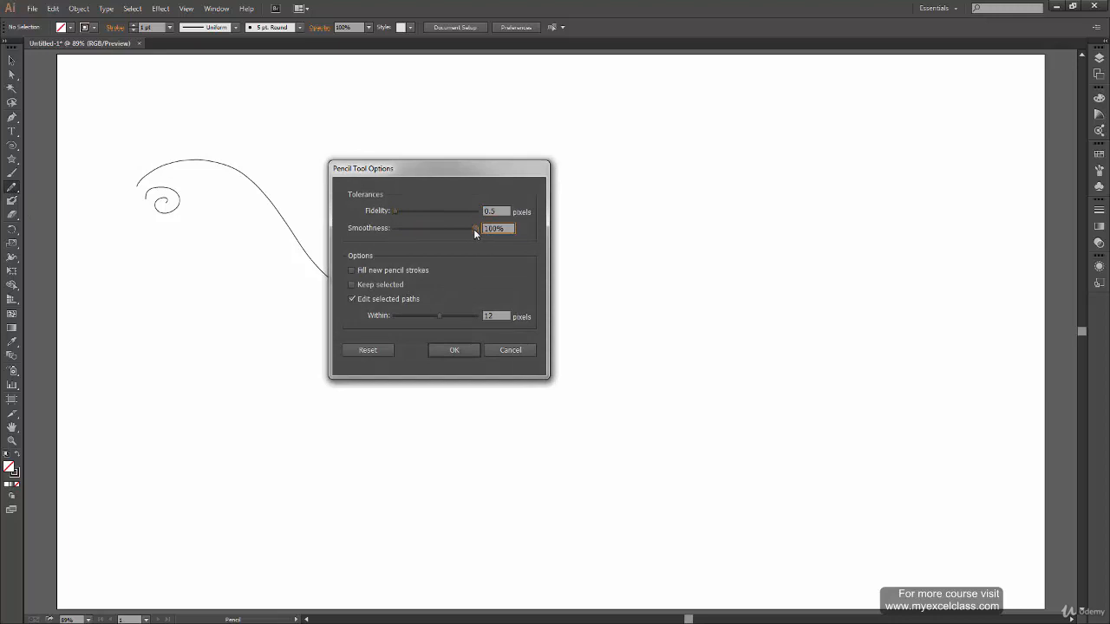
pyautogui.click(454, 349)
pyautogui.moveTo(488, 180)
pyautogui.mouseDown()
pyautogui.moveTo(556, 222)
pyautogui.moveTo(706, 405)
pyautogui.moveTo(722, 230)
pyautogui.moveTo(709, 330)
pyautogui.mouseUp()
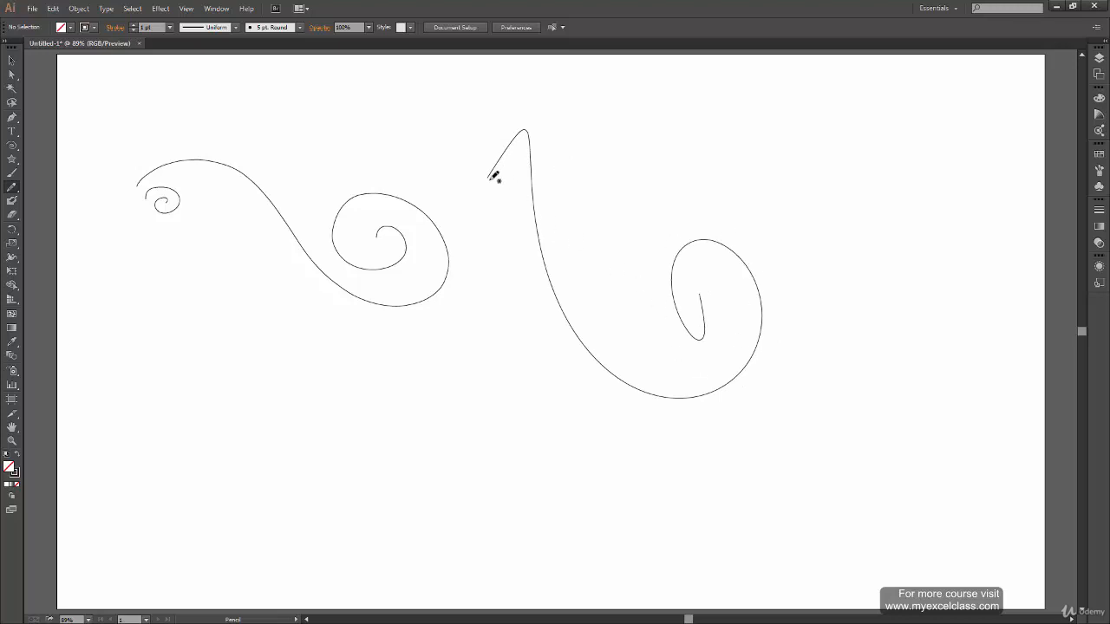
pyautogui.moveTo(490, 176)
pyautogui.mouseDown()
pyautogui.moveTo(527, 217)
pyautogui.moveTo(564, 404)
pyautogui.moveTo(559, 277)
pyautogui.moveTo(616, 331)
pyautogui.mouseUp()
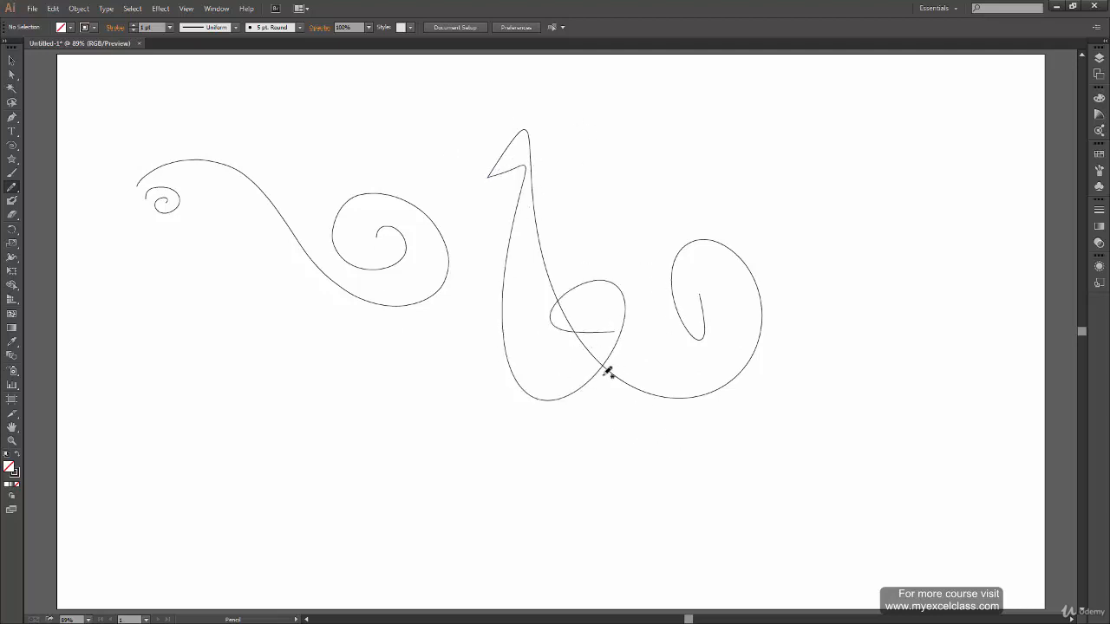
pyautogui.moveTo(800, 224)
pyautogui.mouseDown()
pyautogui.moveTo(810, 122)
pyautogui.moveTo(948, 234)
pyautogui.moveTo(843, 211)
pyautogui.moveTo(880, 234)
pyautogui.mouseUp()
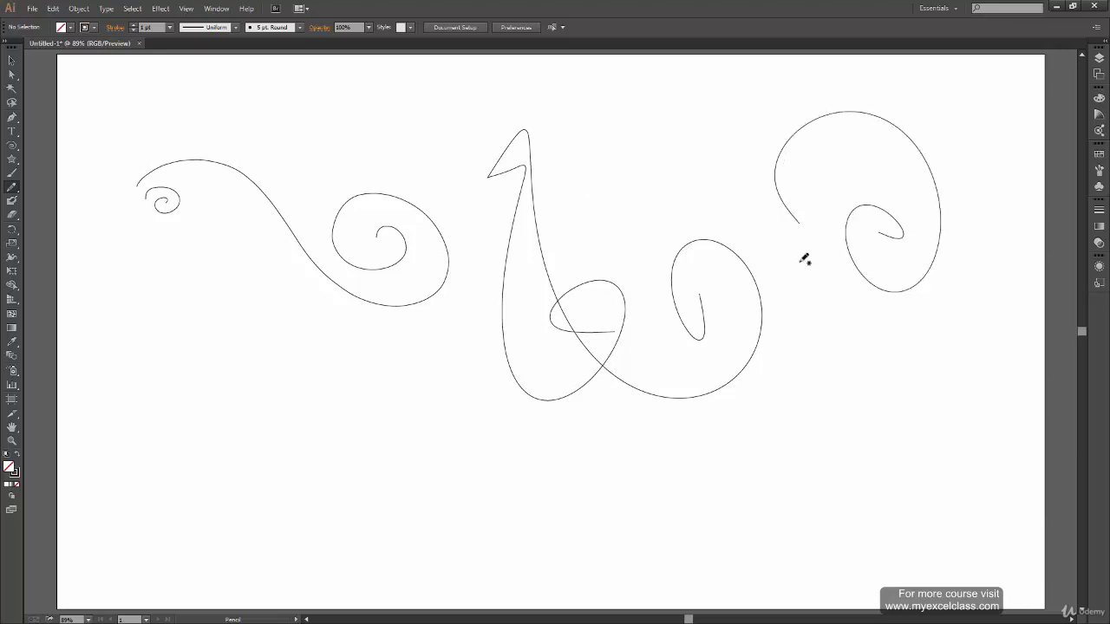
# - Set the Pencil tool's smoothness to 56% and draw a large freehand spiral below the first wavy curve
pyautogui.doubleClick(12, 189)
pyautogui.click(464, 228)
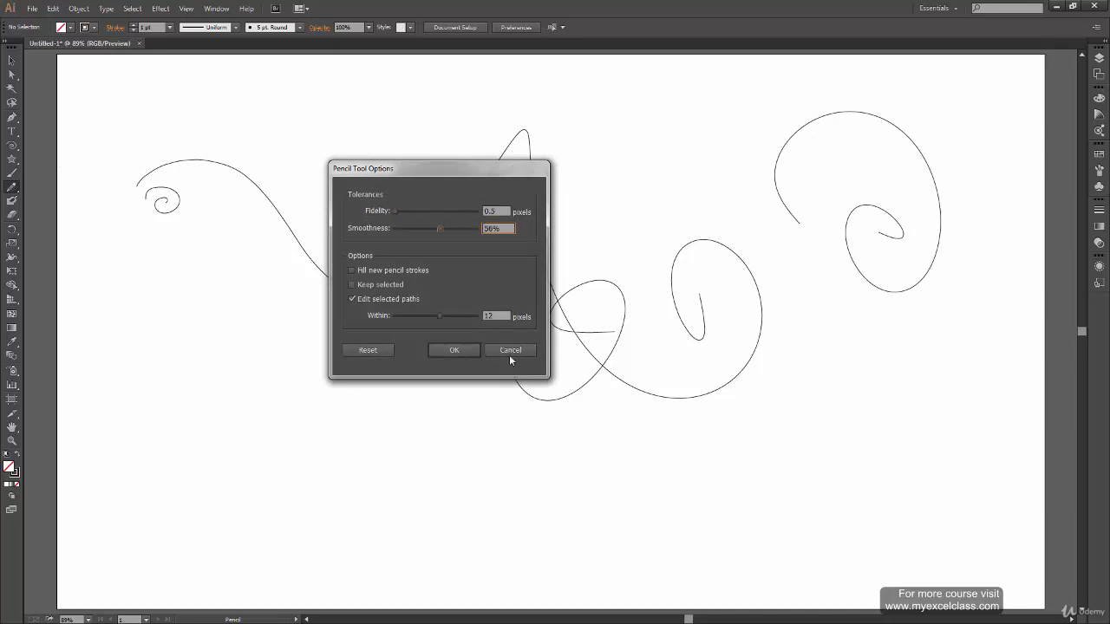
pyautogui.click(460, 348)
pyautogui.moveTo(245, 265)
pyautogui.mouseDown()
pyautogui.moveTo(205, 251)
pyautogui.moveTo(396, 372)
pyautogui.moveTo(315, 403)
pyautogui.moveTo(326, 397)
pyautogui.mouseUp()
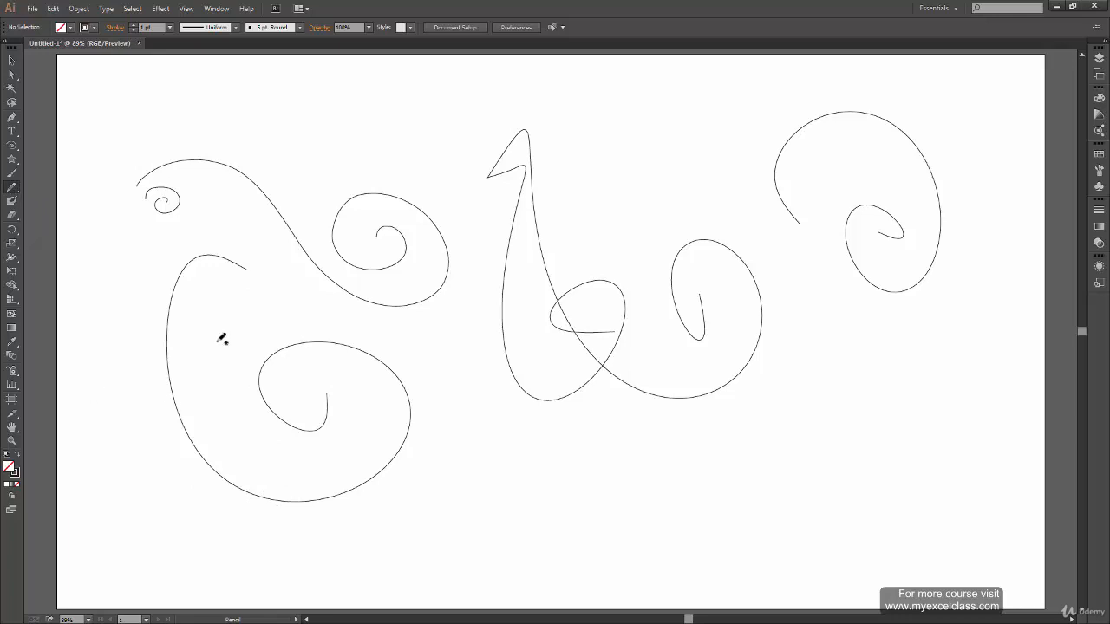
# - Draw a large spiral in the artboard's lower-right area with Pencil smoothness at 24%, and delete all the artwork
pyautogui.doubleClick(11, 188)
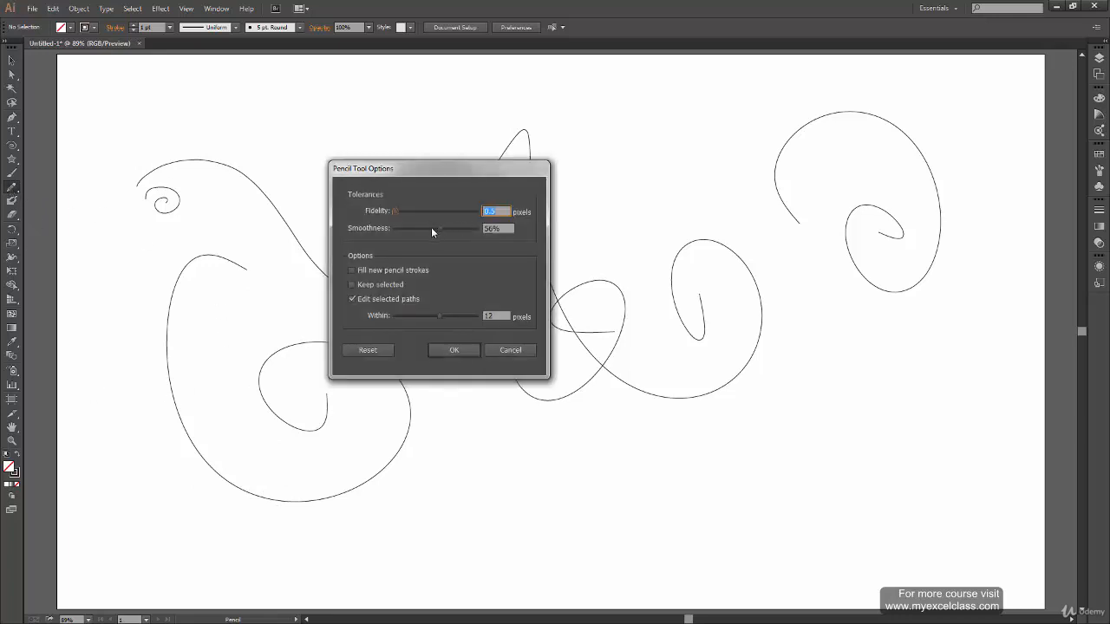
pyautogui.moveTo(431, 227); pyautogui.dragTo(415, 228)
pyautogui.press('Return')
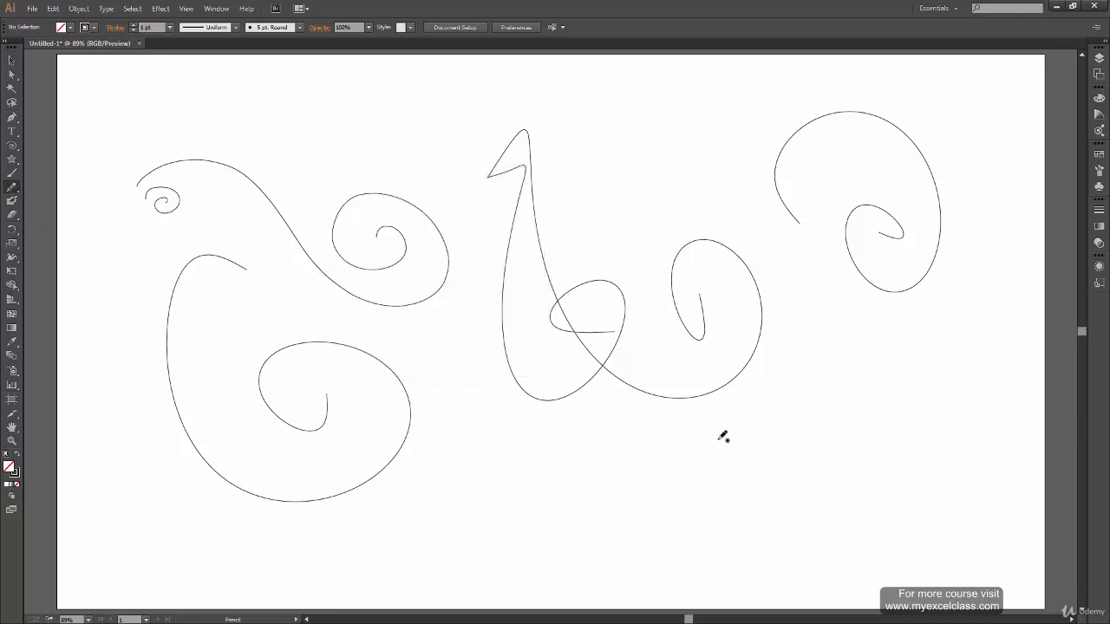
pyautogui.moveTo(723, 420)
pyautogui.mouseDown()
pyautogui.moveTo(889, 527)
pyautogui.moveTo(874, 357)
pyautogui.moveTo(843, 494)
pyautogui.moveTo(822, 445)
pyautogui.mouseUp()
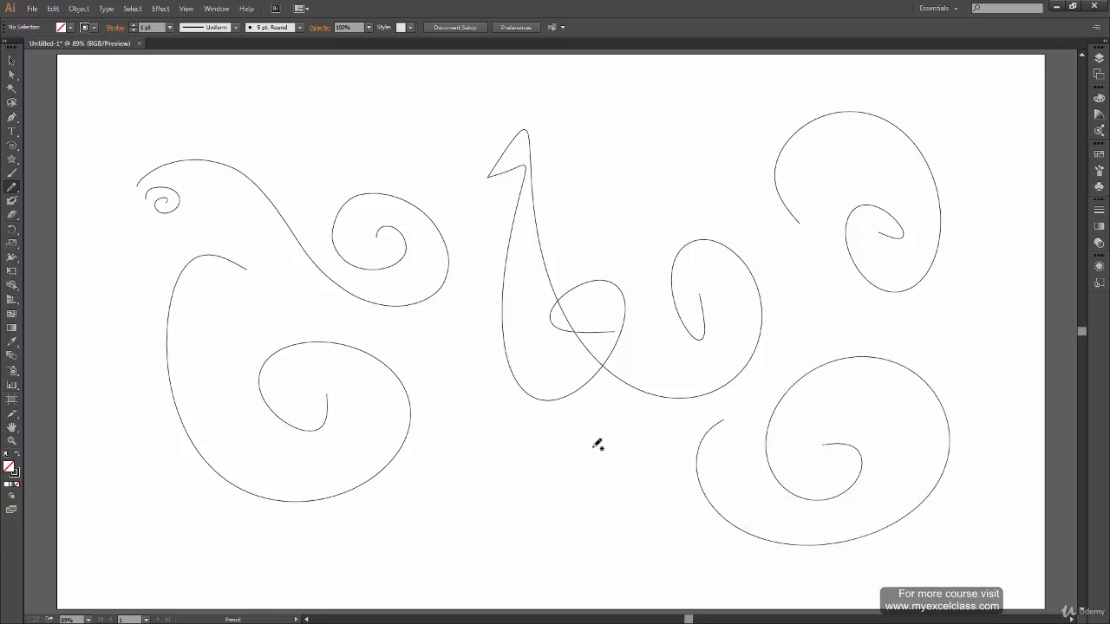
pyautogui.hotkey('ctrl', 'a')
pyautogui.press('Delete')
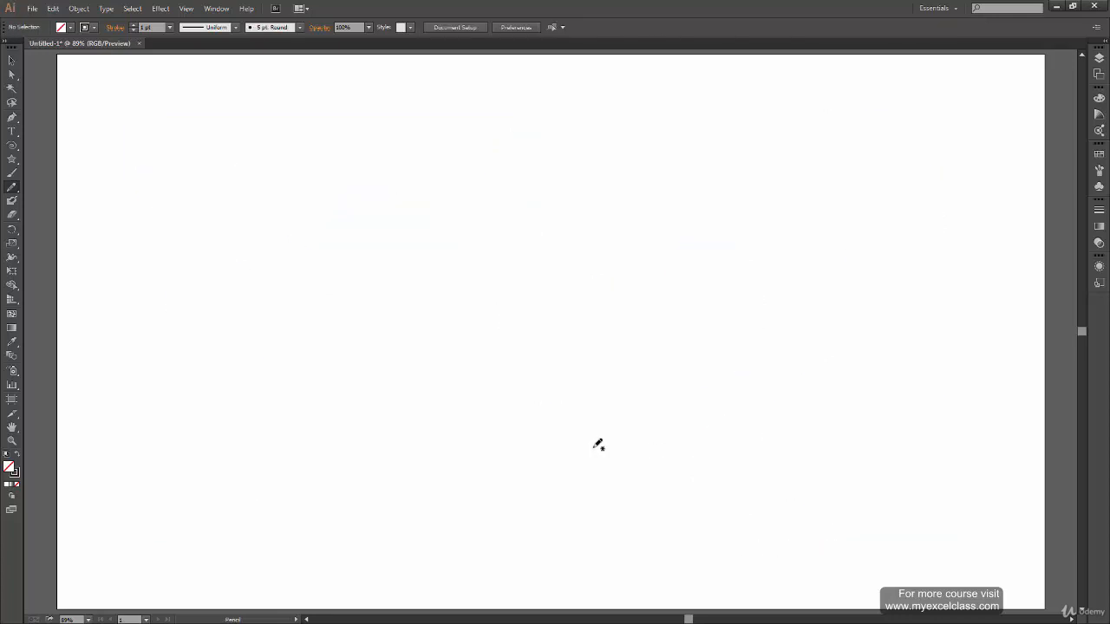
# - Recheck the Pencil tool options without applying changes, draw a large wavy curve ending in a spiral, and delete it after showing its anchor points
pyautogui.doubleClick(11, 186)
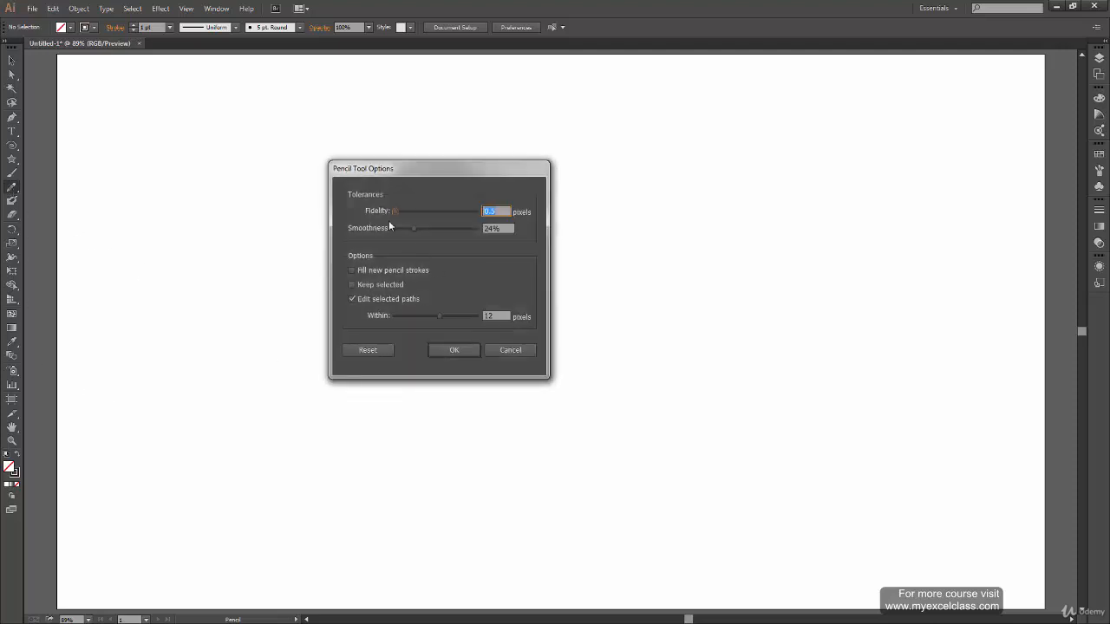
pyautogui.moveTo(413, 229); pyautogui.dragTo(374, 241)
pyautogui.click(519, 350)
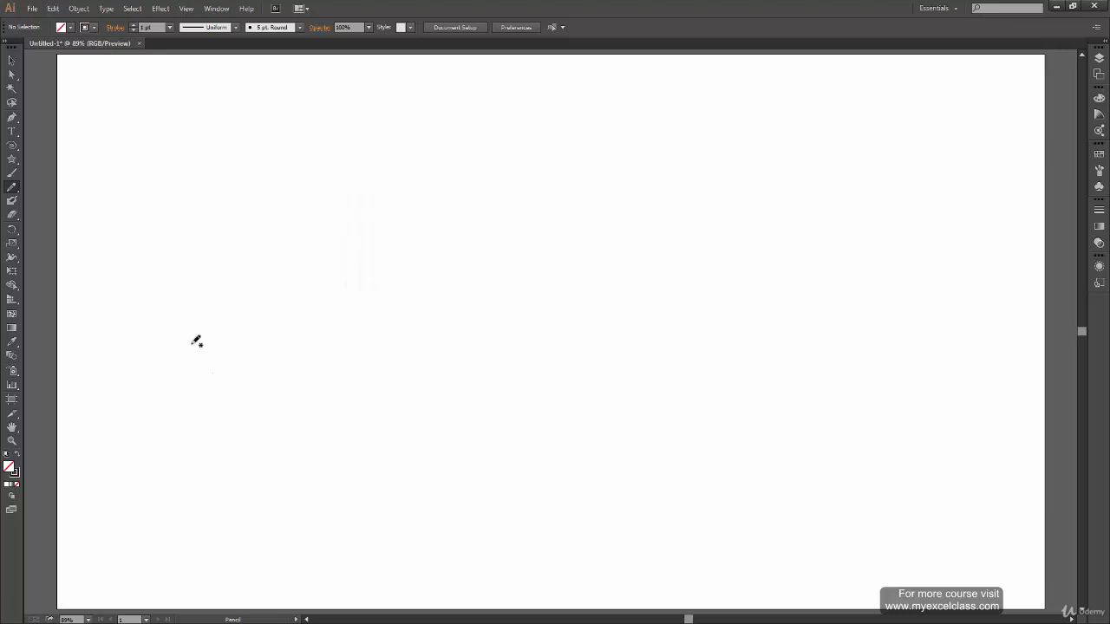
pyautogui.moveTo(192, 345)
pyautogui.mouseDown()
pyautogui.moveTo(260, 198)
pyautogui.moveTo(442, 367)
pyautogui.moveTo(704, 334)
pyautogui.moveTo(544, 191)
pyautogui.moveTo(589, 338)
pyautogui.moveTo(586, 290)
pyautogui.mouseUp()
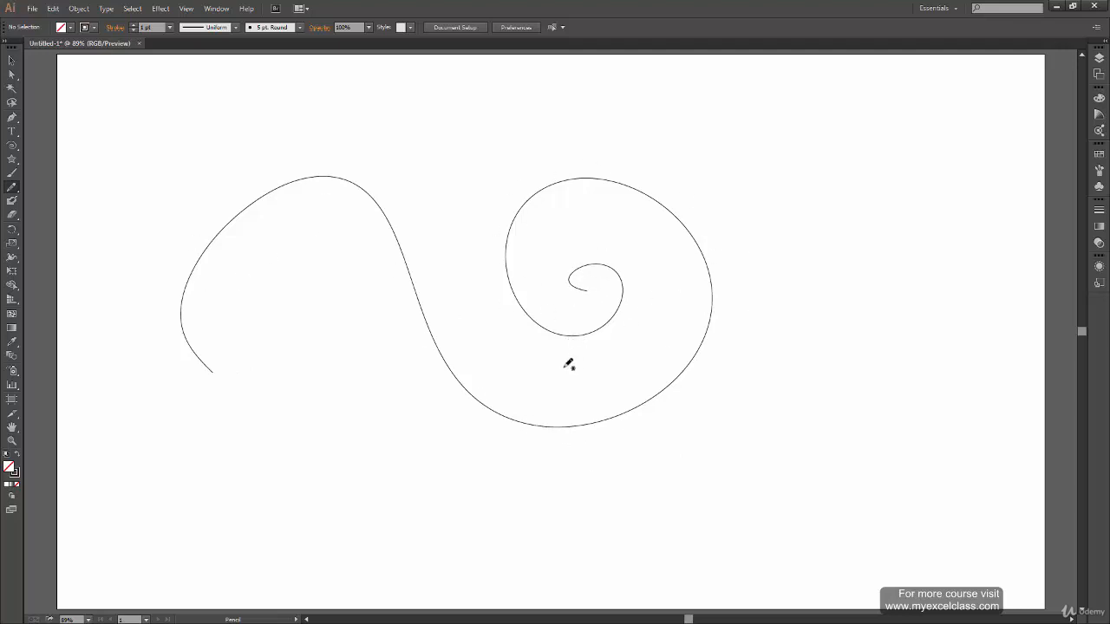
pyautogui.hotkey('ctrl', 'a')
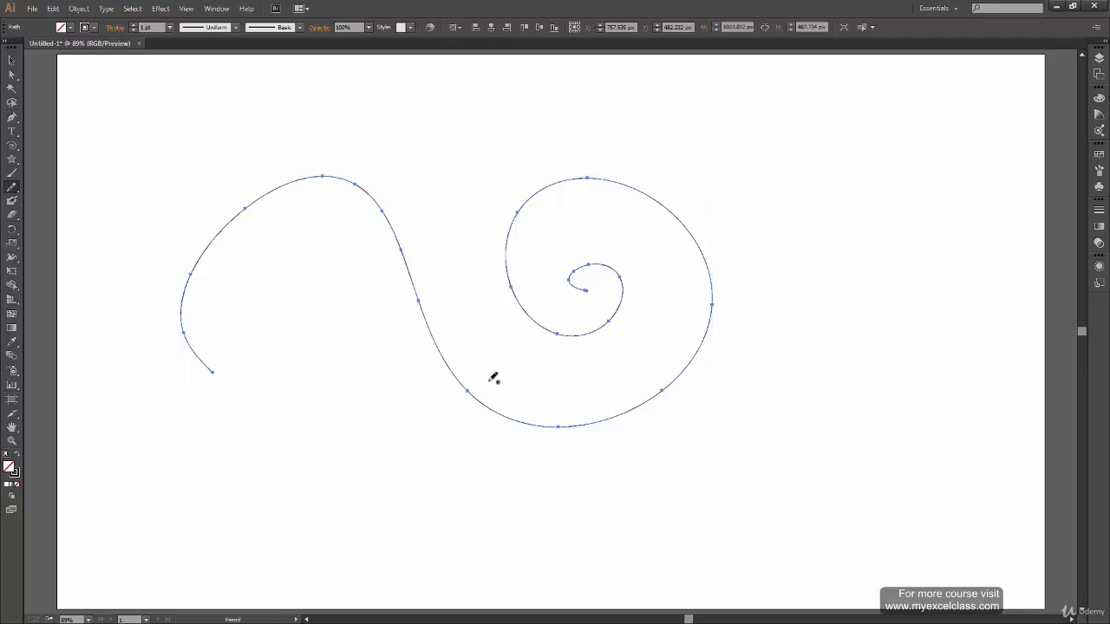
pyautogui.press('Delete')
# - Set the fill colour to a light yellow-green in the Color Picker
pyautogui.doubleClick(12, 470)
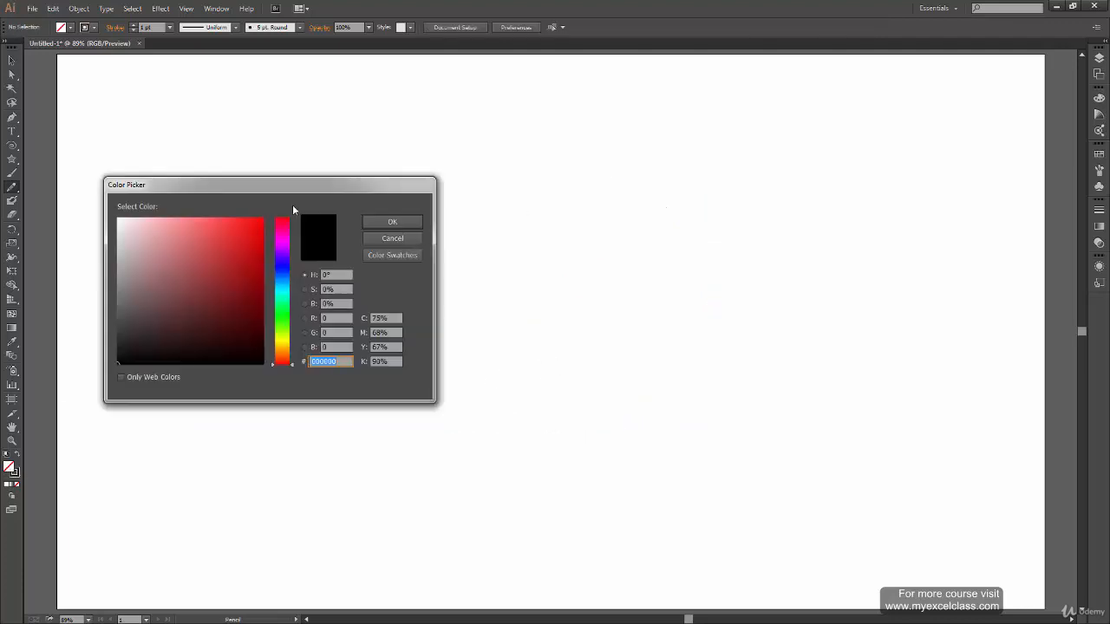
pyautogui.click(281, 332)
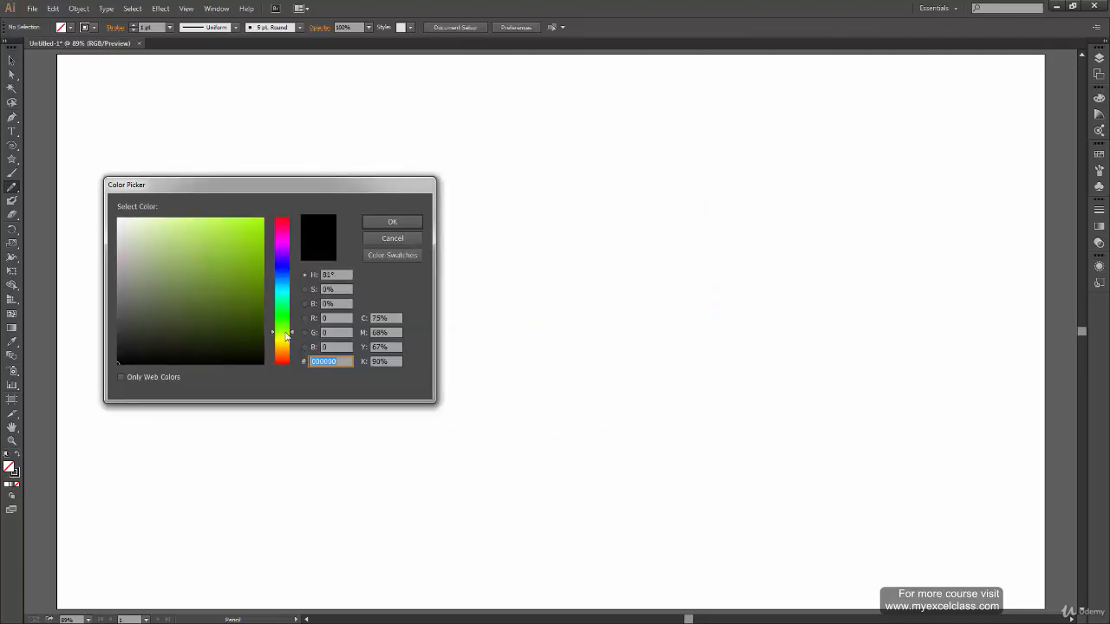
pyautogui.click(198, 233)
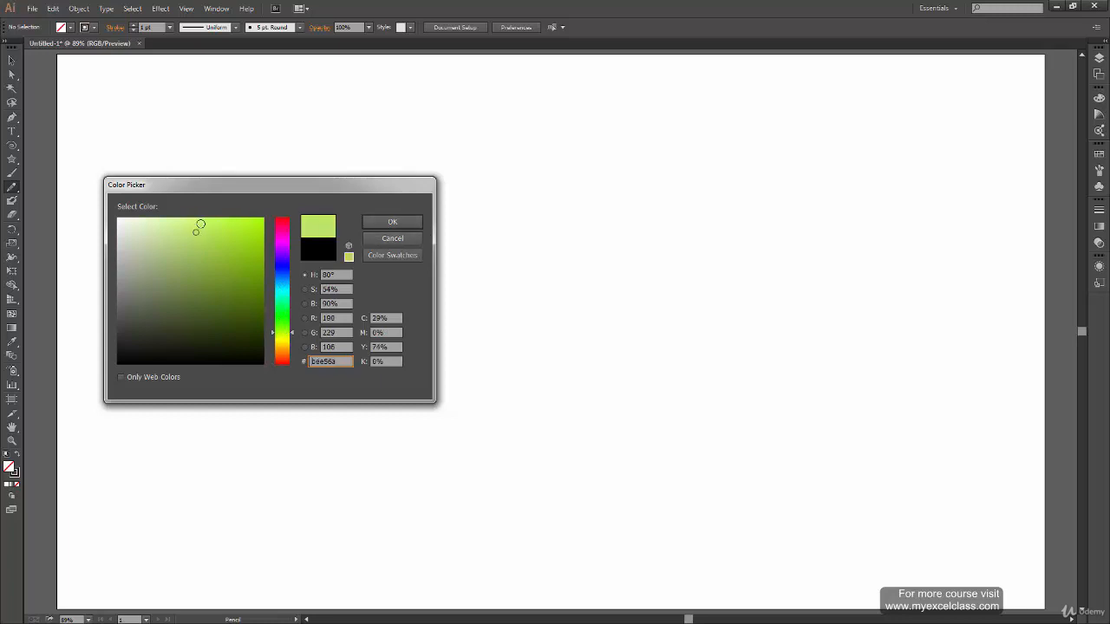
pyautogui.click(191, 227)
pyautogui.press('Return')
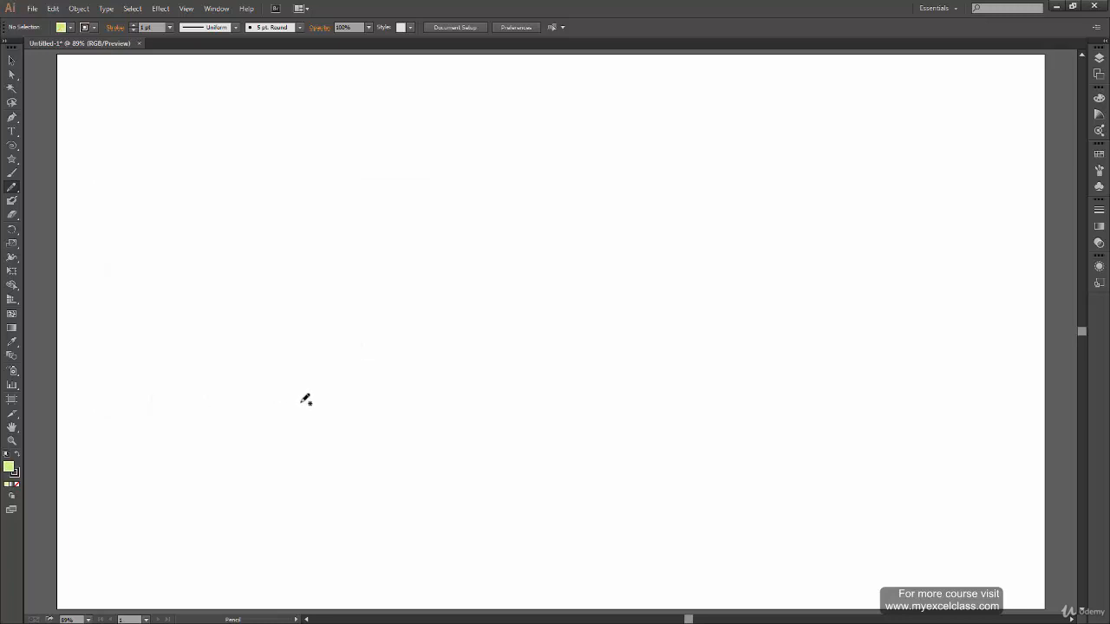
# - Enable Fill new pencil strokes for the Pencil tool and draw a large filled wavy curve ending in a spiral
pyautogui.doubleClick(12, 188)
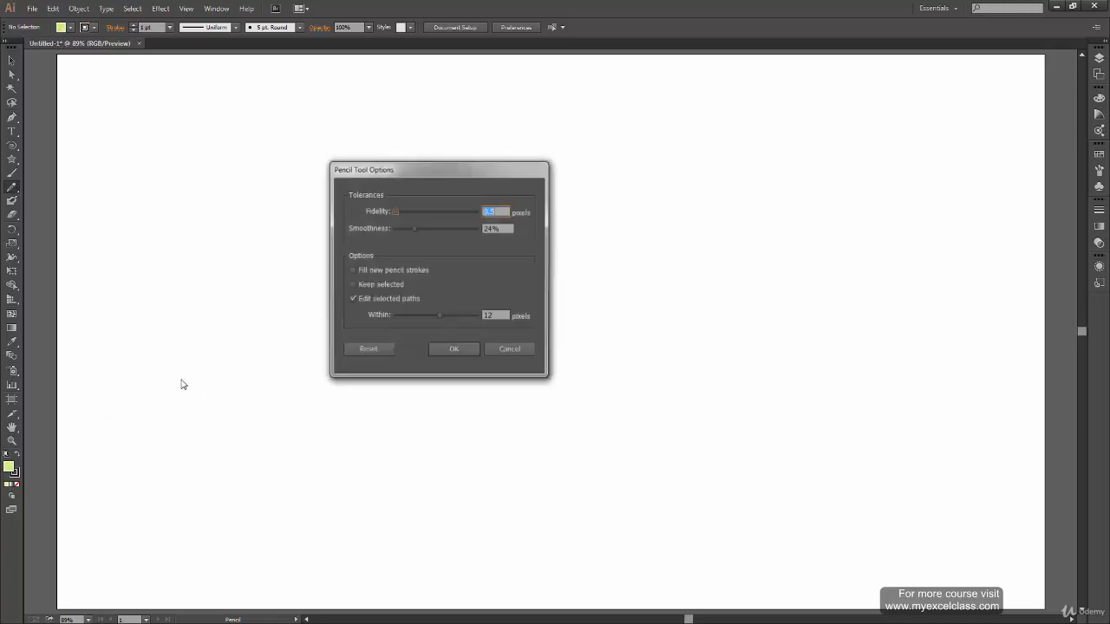
pyautogui.click(352, 270)
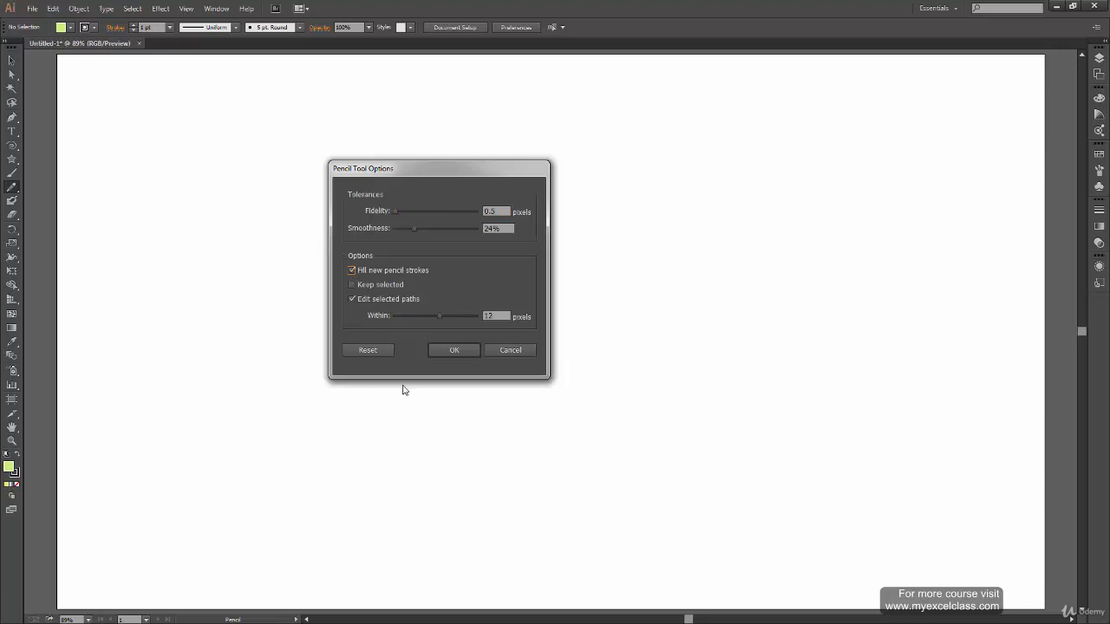
pyautogui.click(459, 350)
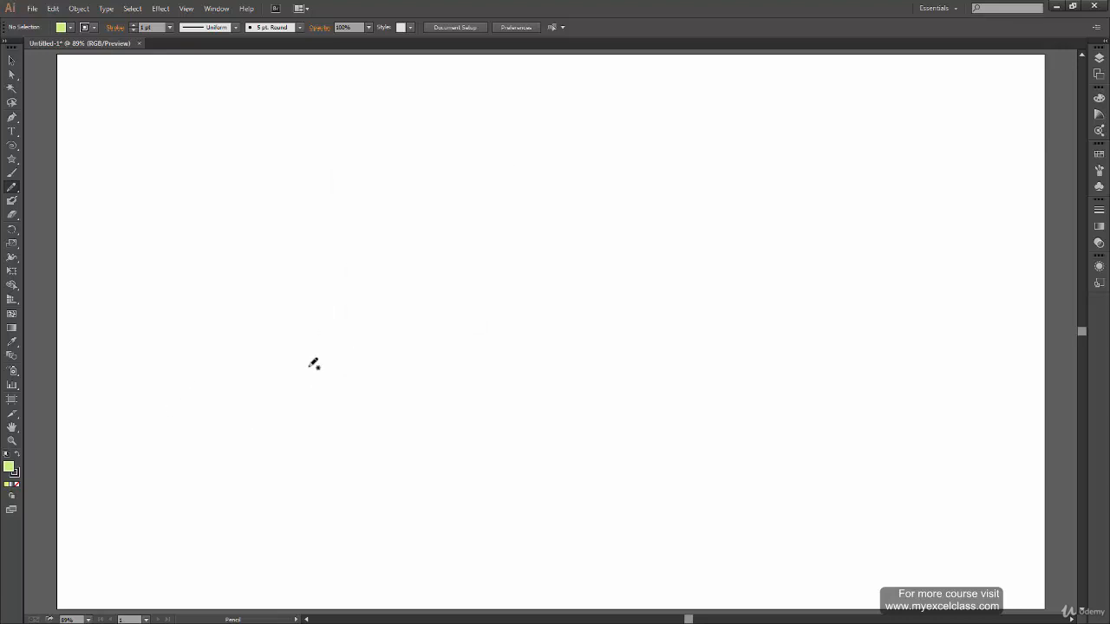
pyautogui.moveTo(190, 342)
pyautogui.mouseDown()
pyautogui.moveTo(384, 325)
pyautogui.moveTo(552, 154)
pyautogui.moveTo(563, 275)
pyautogui.moveTo(520, 240)
pyautogui.moveTo(516, 262)
pyautogui.mouseUp()
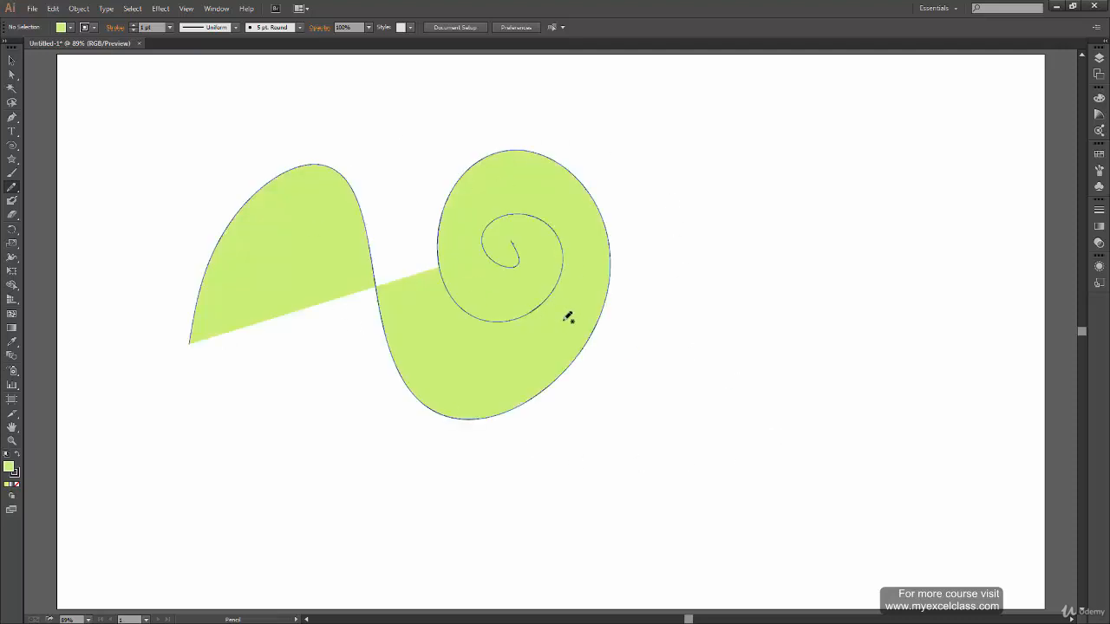
# - Set the Pencil tool's smoothness to 0% and draw a second filled spiral to the right of the wavy one
pyautogui.doubleClick(12, 188)
pyautogui.press('Tab')
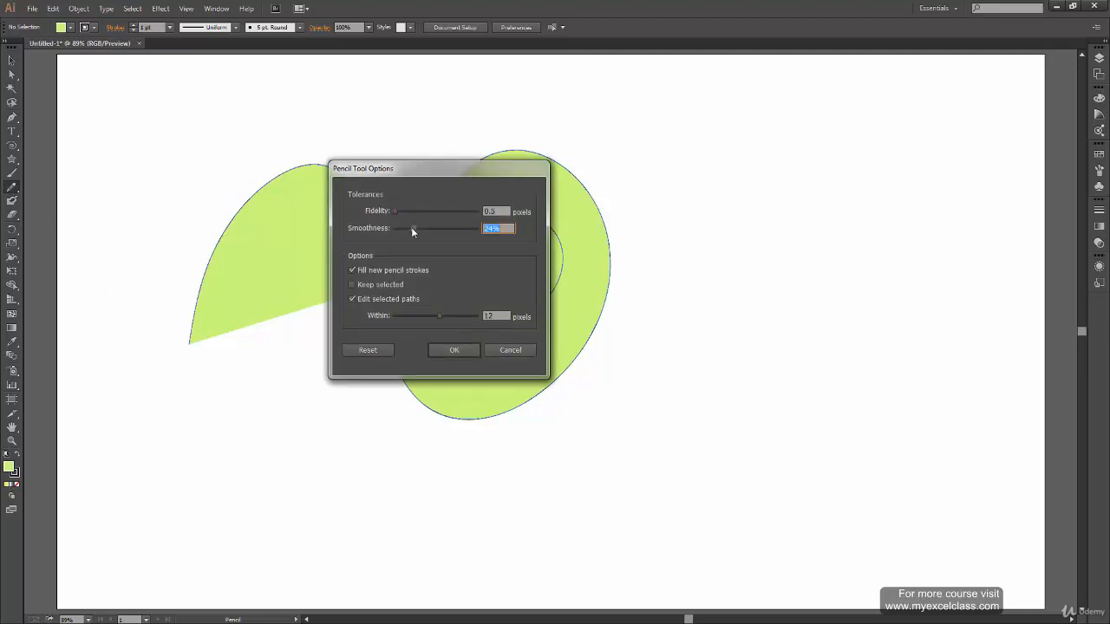
pyautogui.write('0')
pyautogui.click(462, 348)
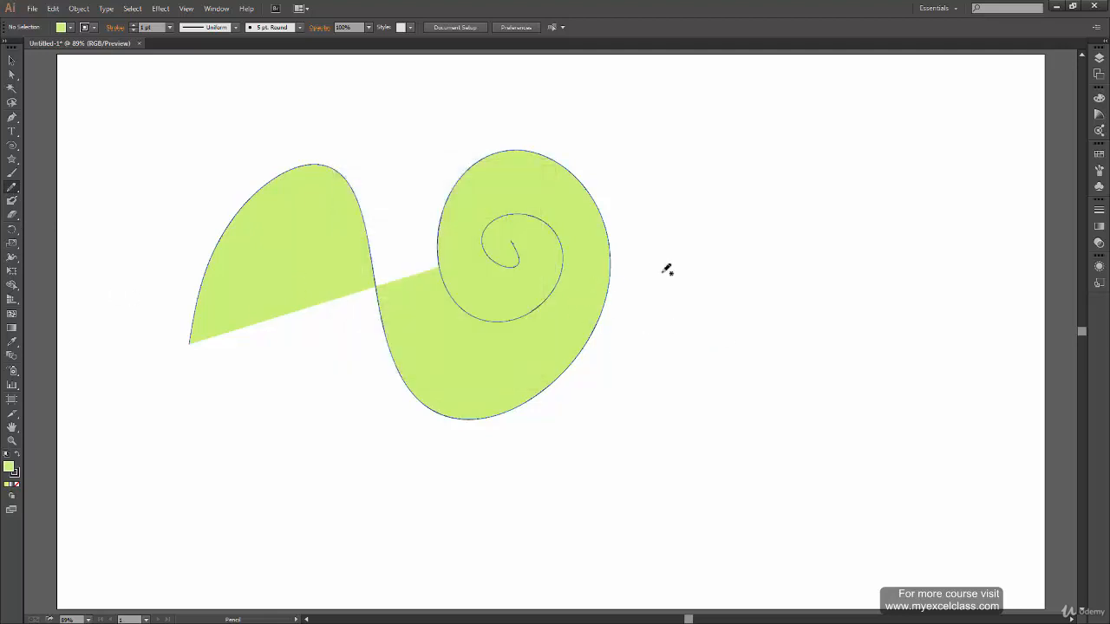
pyautogui.moveTo(698, 354)
pyautogui.mouseDown()
pyautogui.moveTo(686, 211)
pyautogui.moveTo(786, 328)
pyautogui.moveTo(784, 251)
pyautogui.mouseUp()
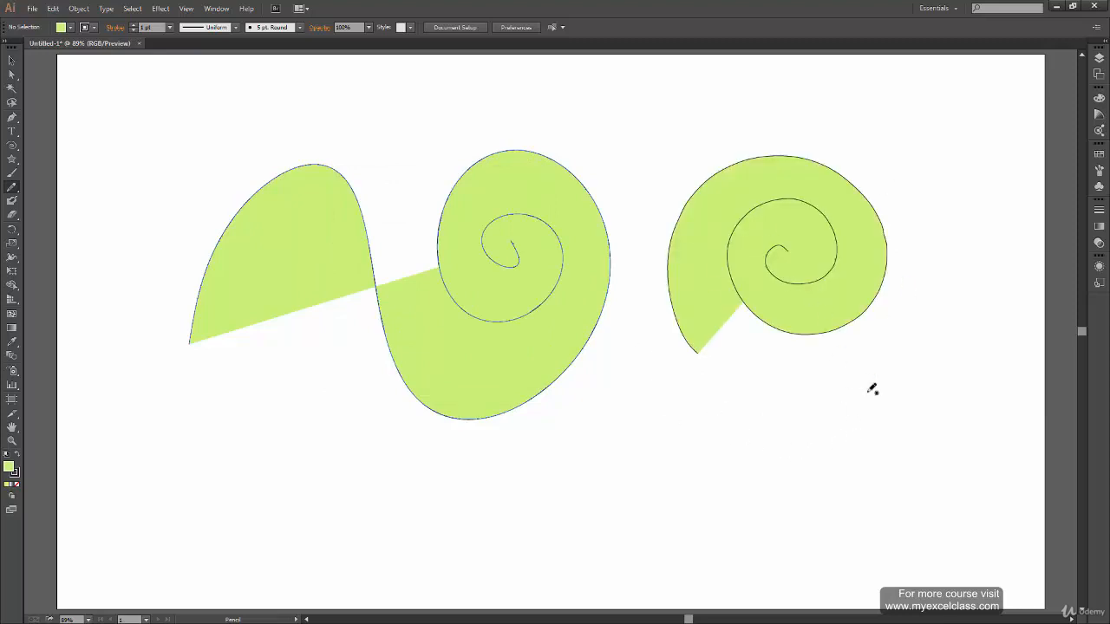
# - Delete both filled curves and try a large filled round pencil stroke in the artboard's upper-left area
pyautogui.hotkey('ctrl', 'a')
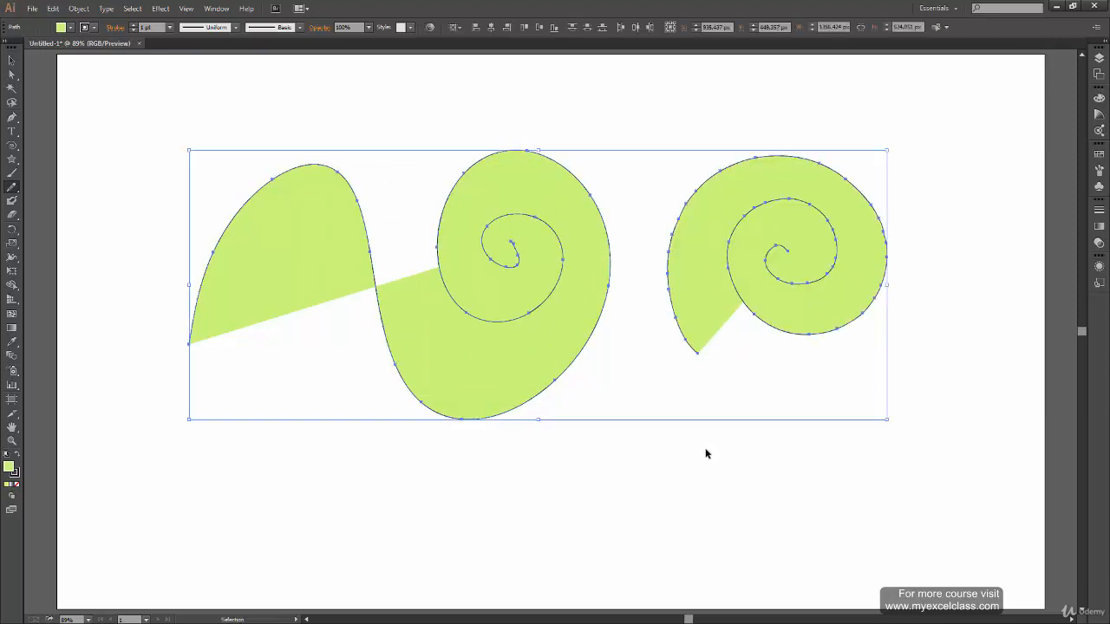
pyautogui.press('Delete')
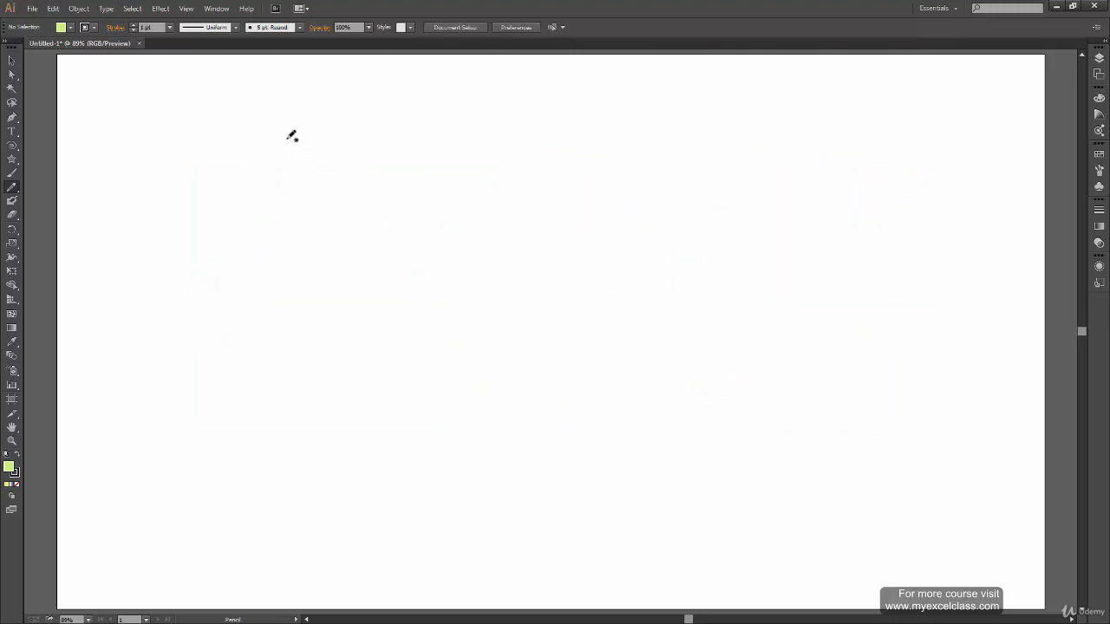
pyautogui.moveTo(289, 134)
pyautogui.mouseDown()
pyautogui.moveTo(322, 330)
pyautogui.moveTo(300, 127)
pyautogui.moveTo(286, 129)
pyautogui.mouseUp()
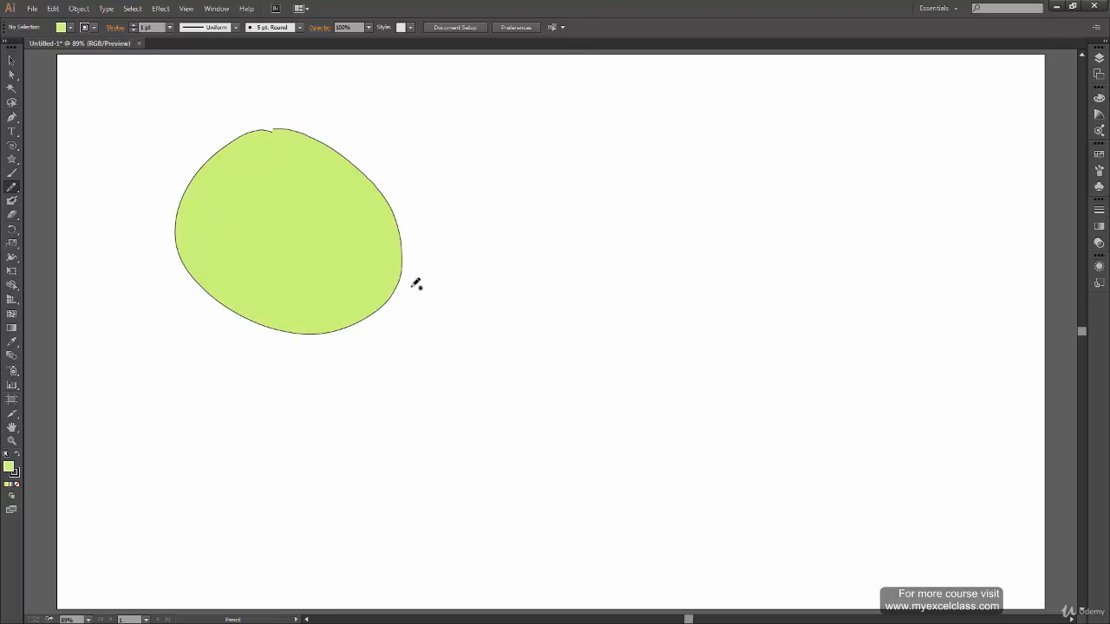
pyautogui.hotkey('ctrl', 'z')
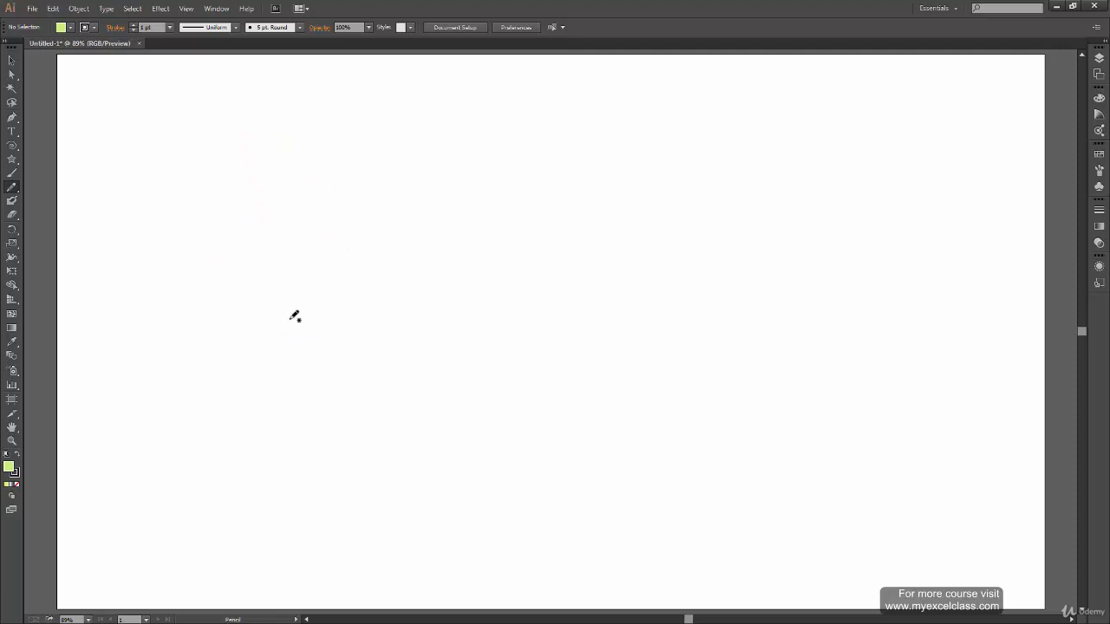
# - Draw a tilted five-pointed star about 280 × 286 px near the artboard's upper-left corner and deselect it
pyautogui.click(11, 158)
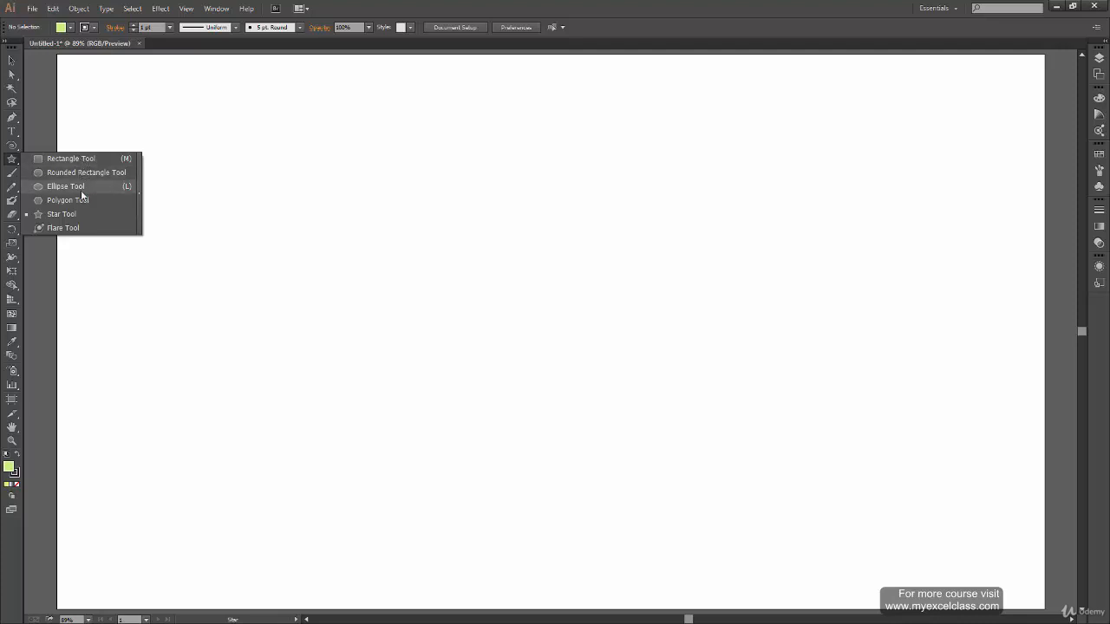
pyautogui.click(76, 213)
pyautogui.moveTo(154, 133); pyautogui.dragTo(174, 210)
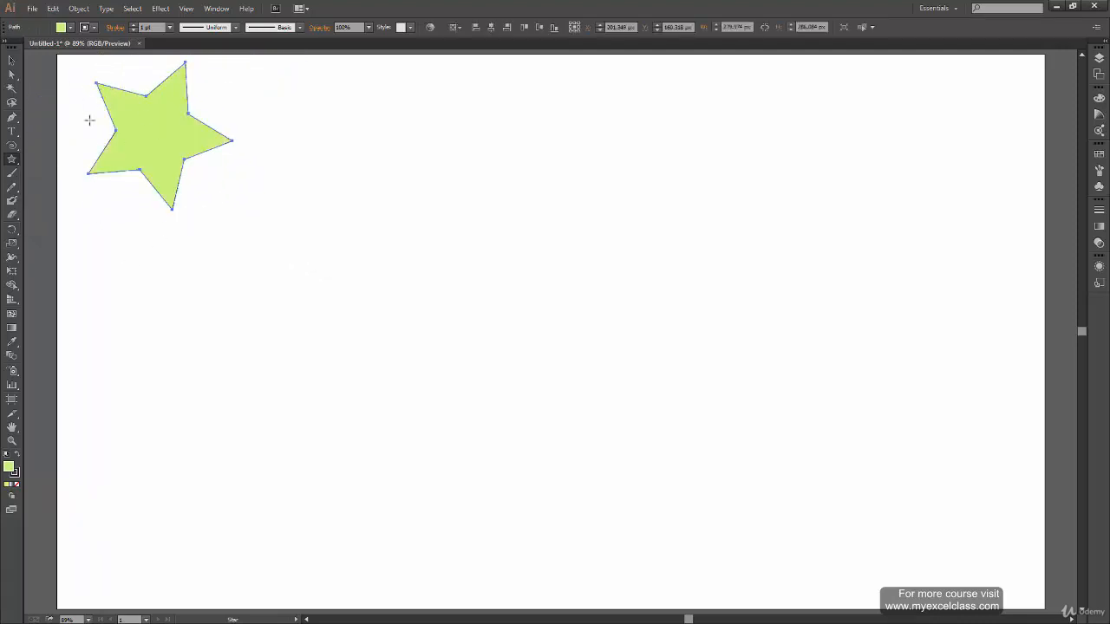
pyautogui.press('v')
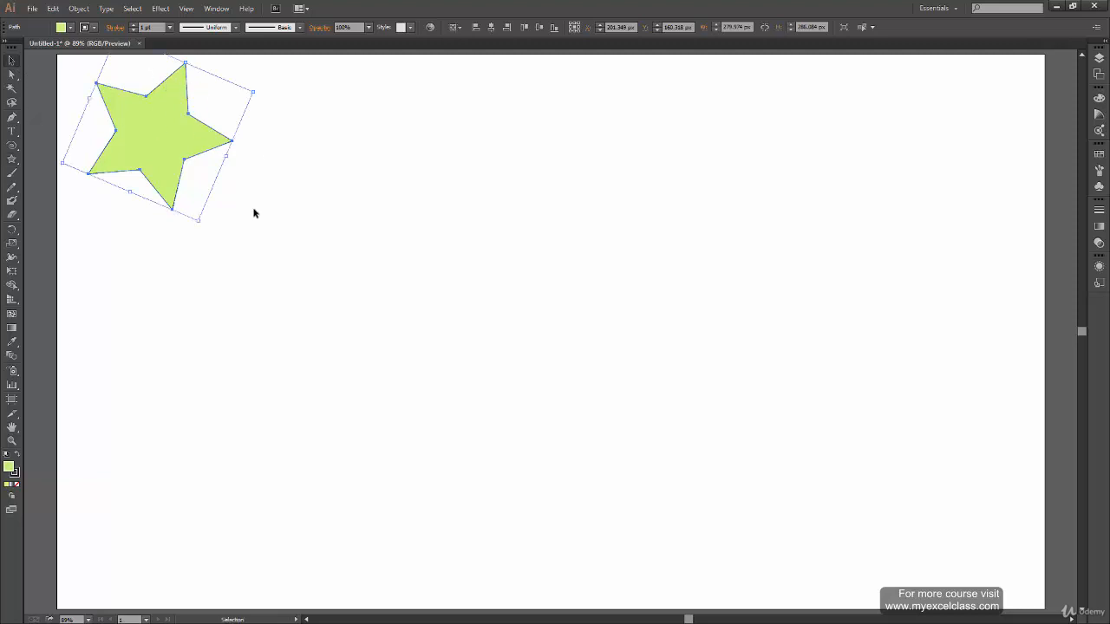
pyautogui.click(254, 214)
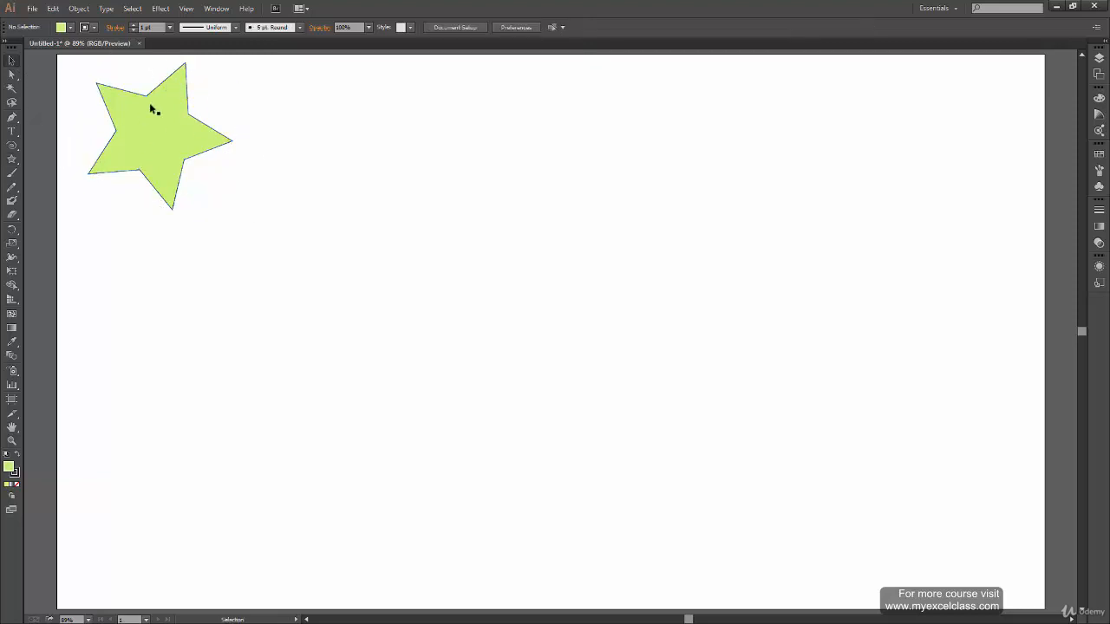
# - Draw a filled egg-shaped pencil outline to the right of the star and delete both shapes
pyautogui.click(12, 187)
pyautogui.moveTo(458, 144)
pyautogui.mouseDown()
pyautogui.moveTo(560, 327)
pyautogui.moveTo(502, 151)
pyautogui.mouseUp()
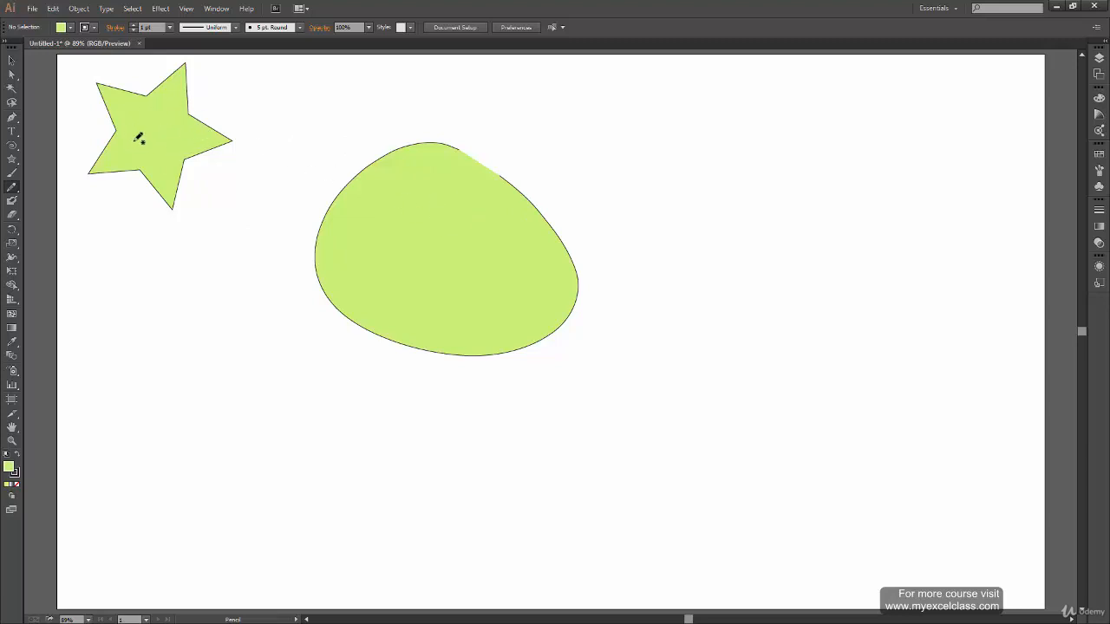
pyautogui.hotkey('ctrl', 'a')
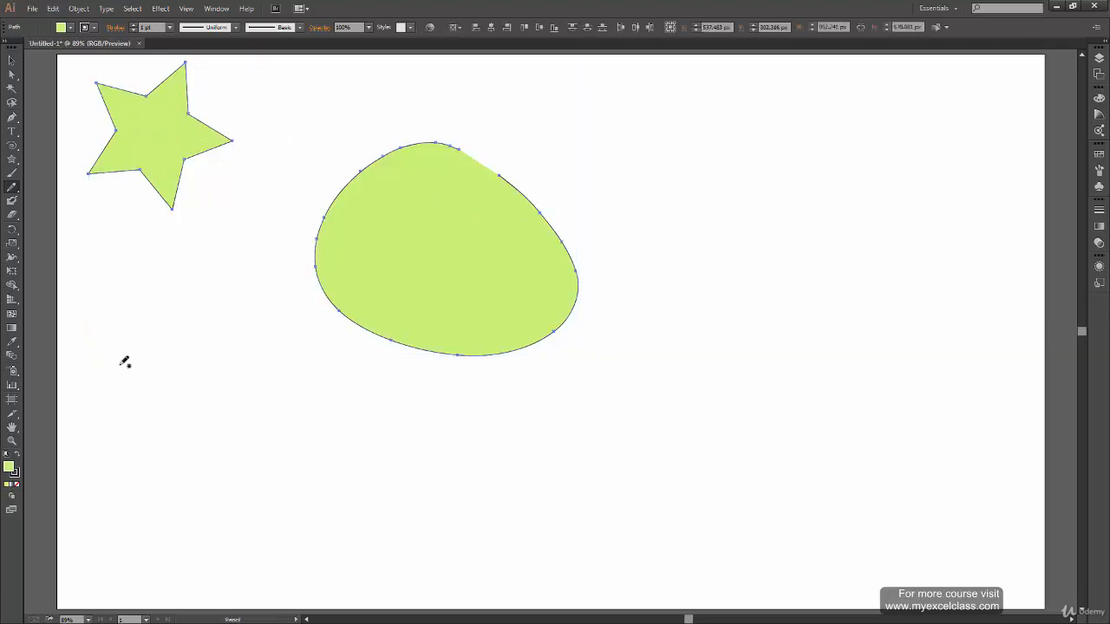
pyautogui.press('Delete')
# - Enable Keep selected for the Pencil tool and draw a filled wavy curve ending in a spiral, about 562 × 464 px
pyautogui.doubleClick(12, 189)
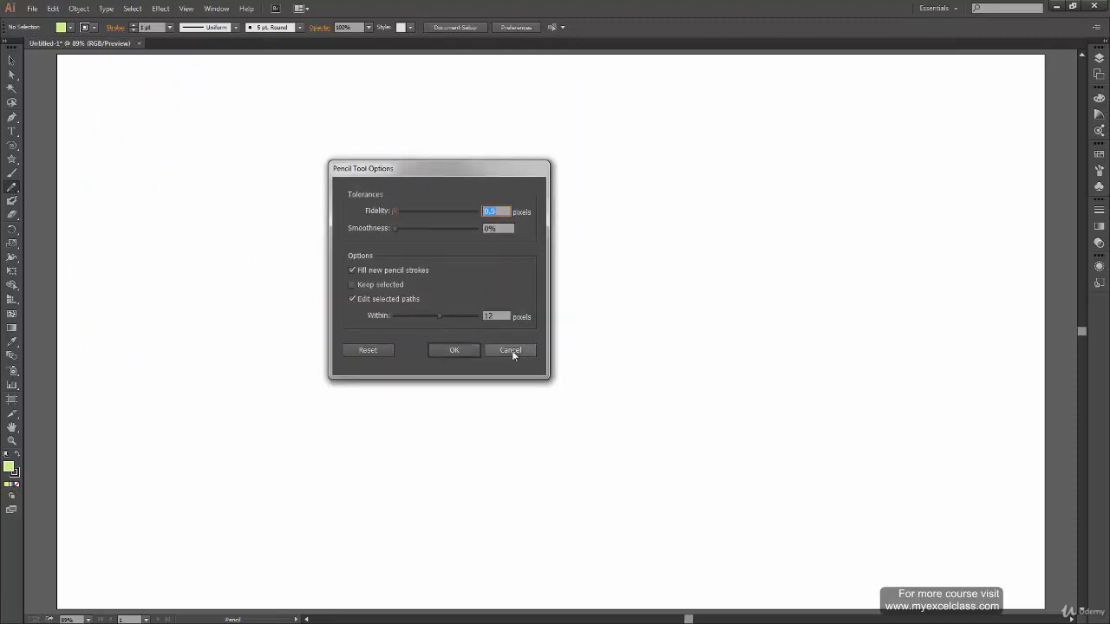
pyautogui.click(368, 283)
pyautogui.click(458, 351)
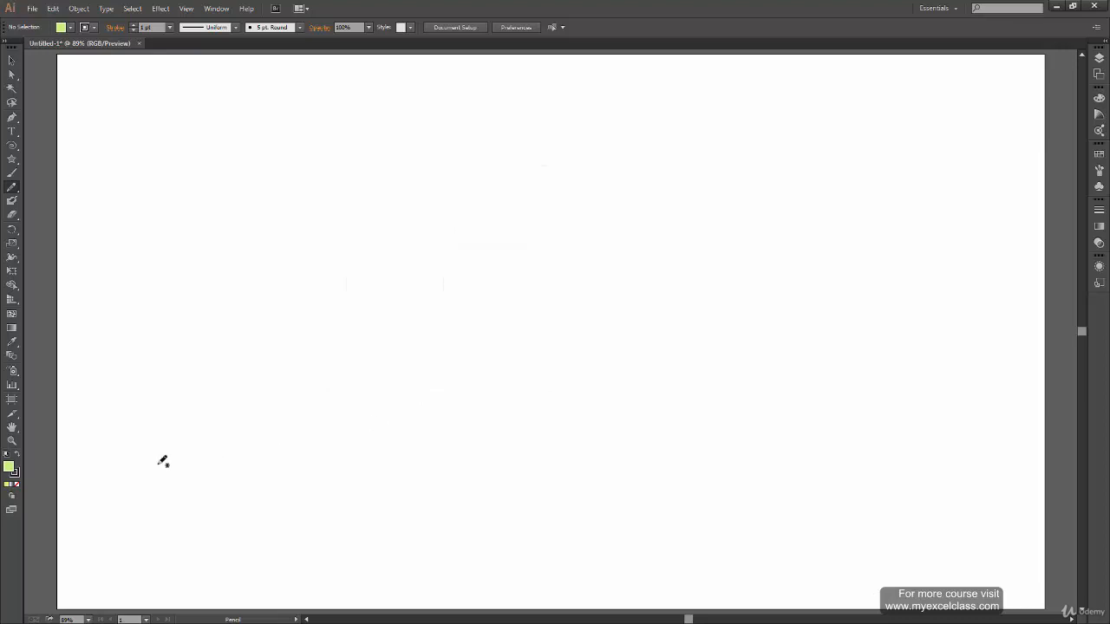
pyautogui.moveTo(182, 331)
pyautogui.mouseDown()
pyautogui.moveTo(228, 168)
pyautogui.moveTo(441, 350)
pyautogui.moveTo(395, 298)
pyautogui.mouseUp()
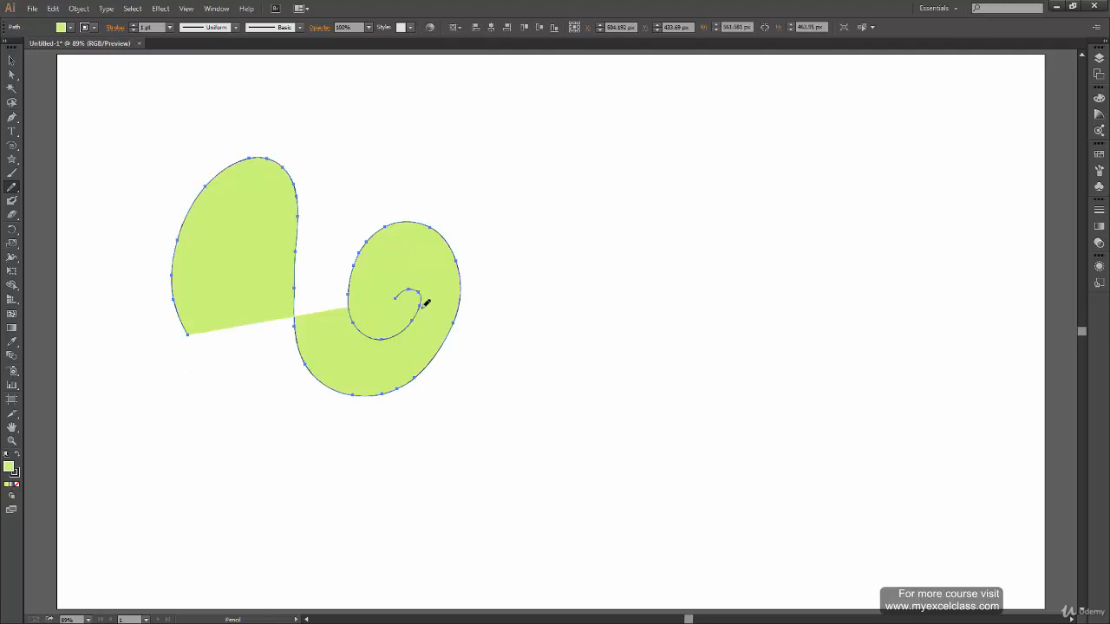
# - Turn off Keep selected for the Pencil tool and draw a filled spiral to the right of the wavy curve
pyautogui.click(12, 188)
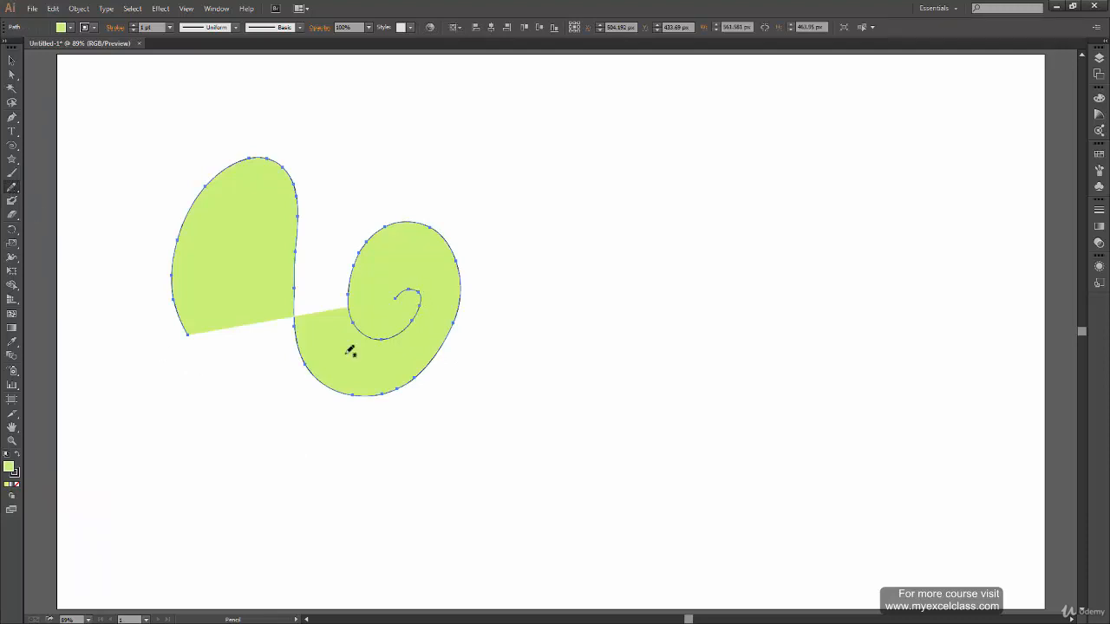
pyautogui.doubleClick(11, 189)
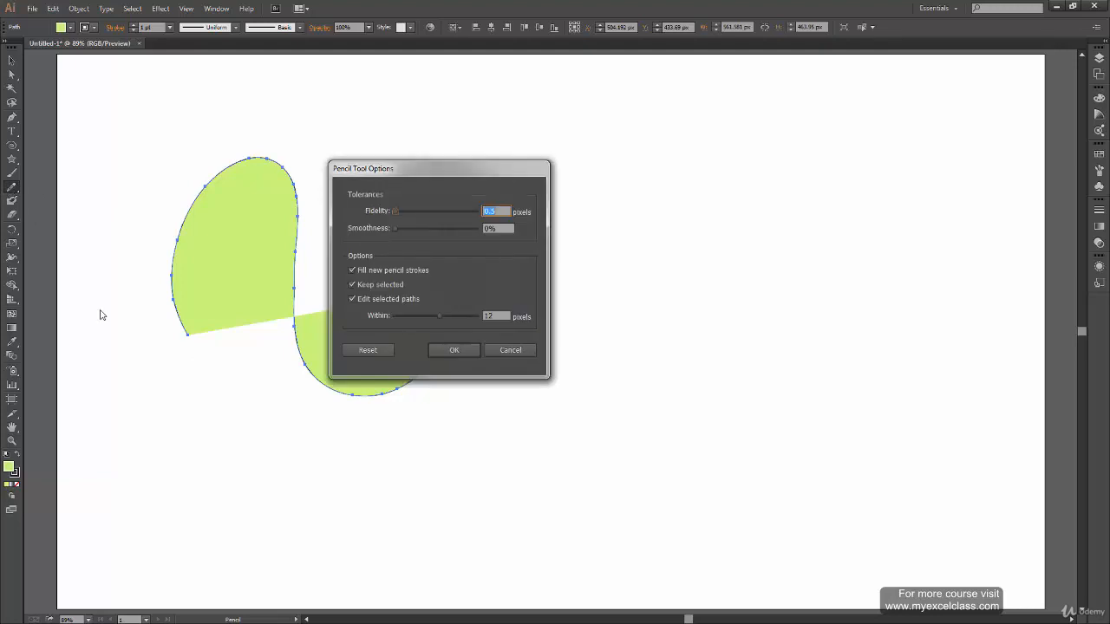
pyautogui.click(453, 350)
pyautogui.moveTo(348, 299); pyautogui.dragTo(395, 298)
pyautogui.moveTo(558, 283)
pyautogui.mouseDown()
pyautogui.moveTo(691, 208)
pyautogui.moveTo(656, 243)
pyautogui.moveTo(633, 302)
pyautogui.mouseUp()
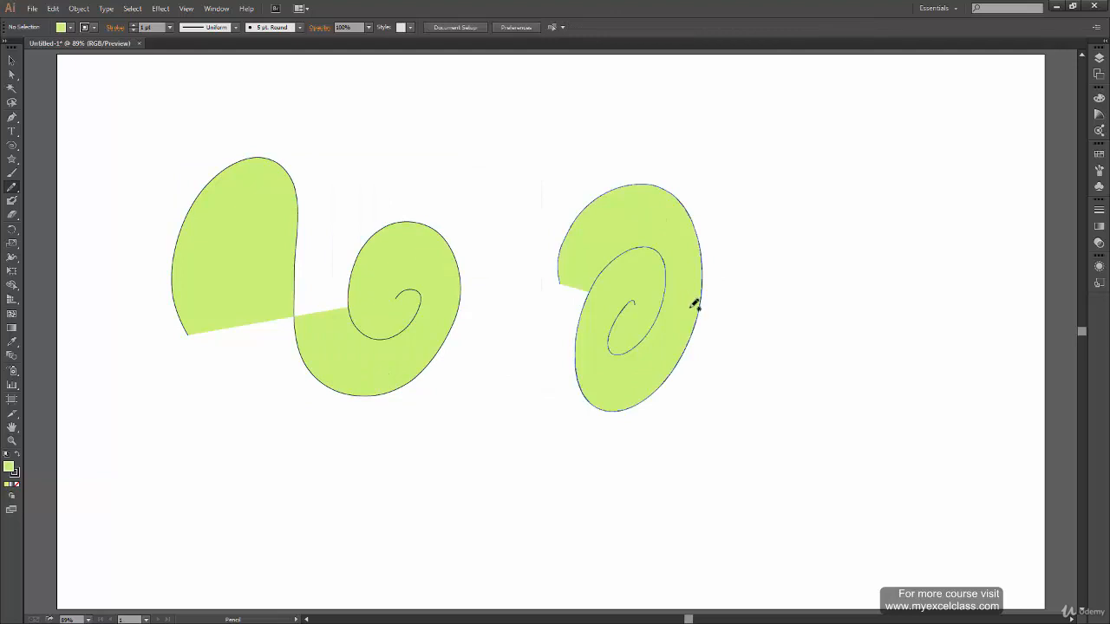
# - Turn Keep selected back on for the Pencil tool and draw a narrow filled wavy spiral about 248 × 493 px beside the second shape
pyautogui.doubleClick(12, 190)
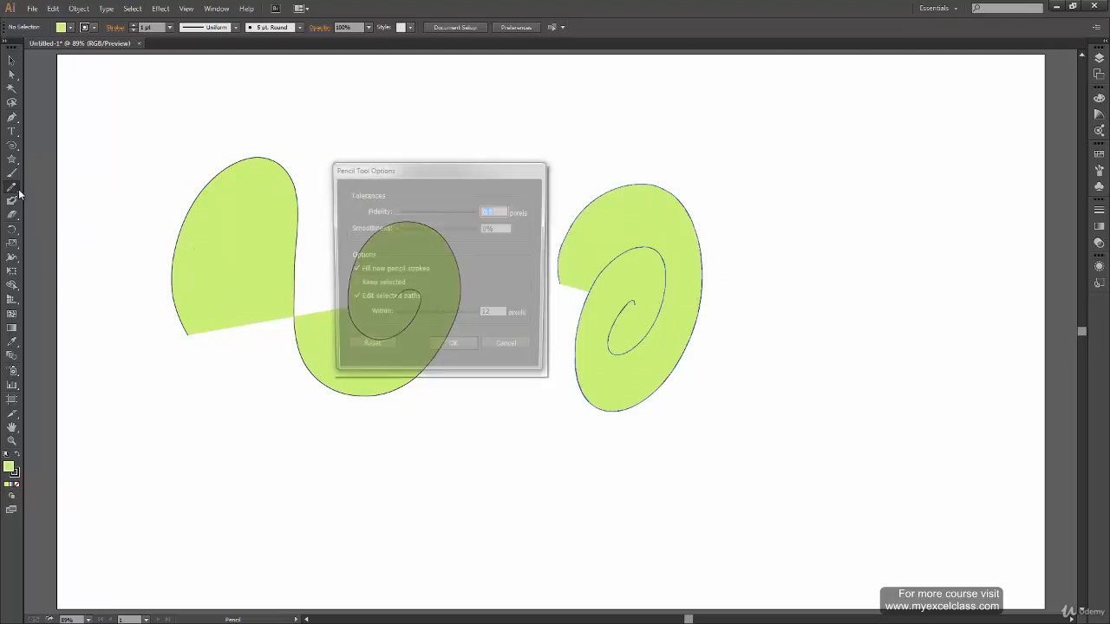
pyautogui.click(353, 284)
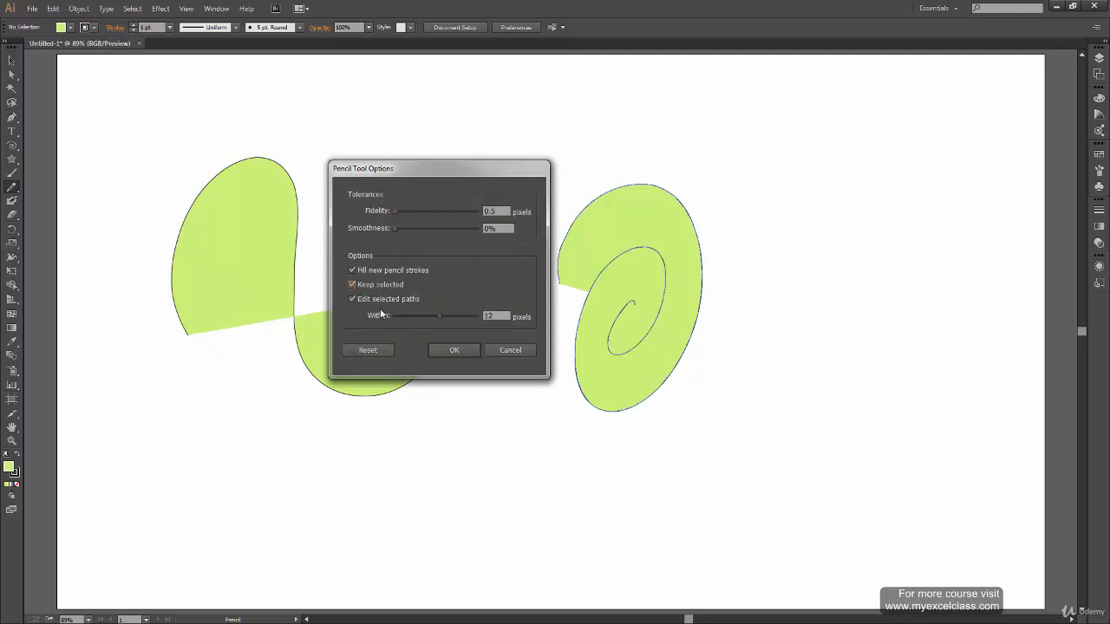
pyautogui.click(451, 350)
pyautogui.moveTo(760, 306)
pyautogui.mouseDown()
pyautogui.moveTo(815, 155)
pyautogui.moveTo(770, 382)
pyautogui.moveTo(879, 280)
pyautogui.moveTo(798, 354)
pyautogui.moveTo(839, 291)
pyautogui.moveTo(832, 323)
pyautogui.mouseUp()
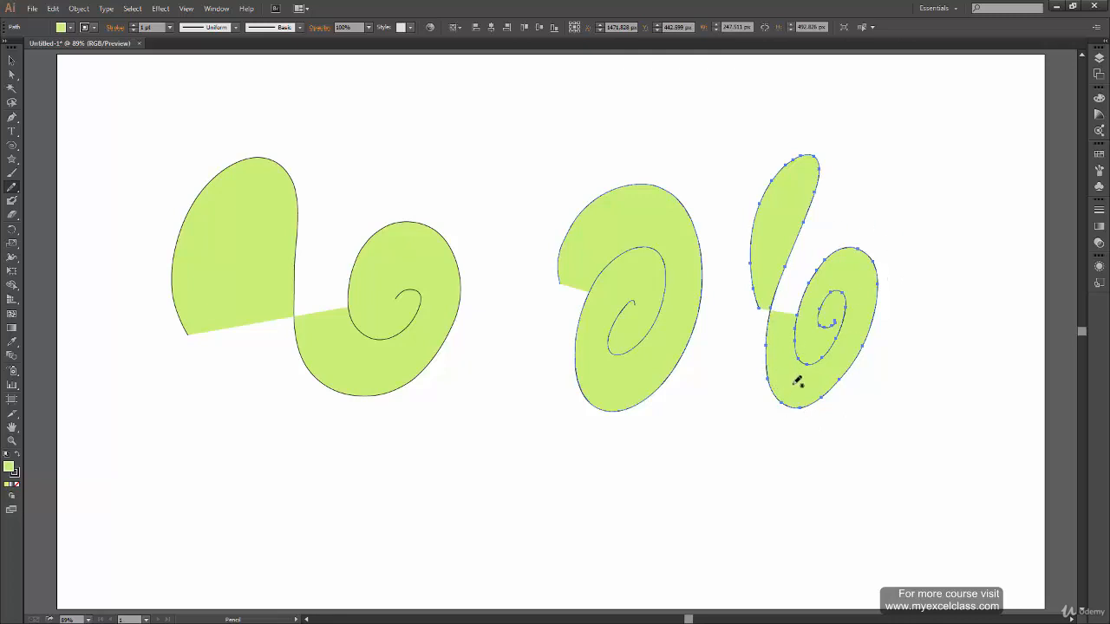
# - Delete all three curves and confirm the Pencil tool options with selected paths editable within 12 pixels
pyautogui.hotkey('ctrl', 'a')
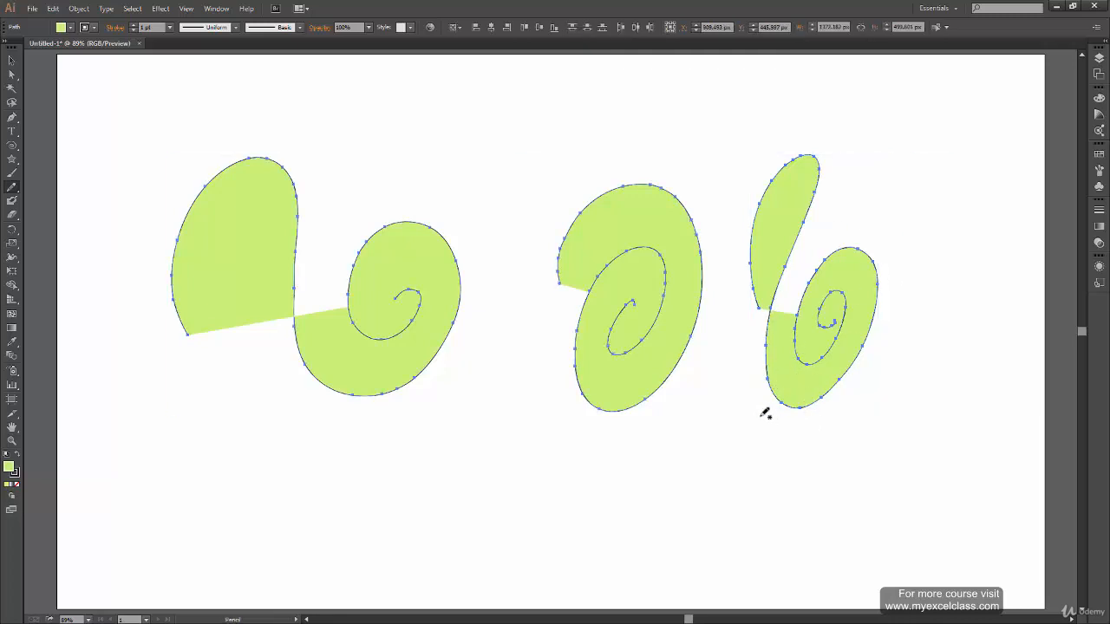
pyautogui.press('Delete')
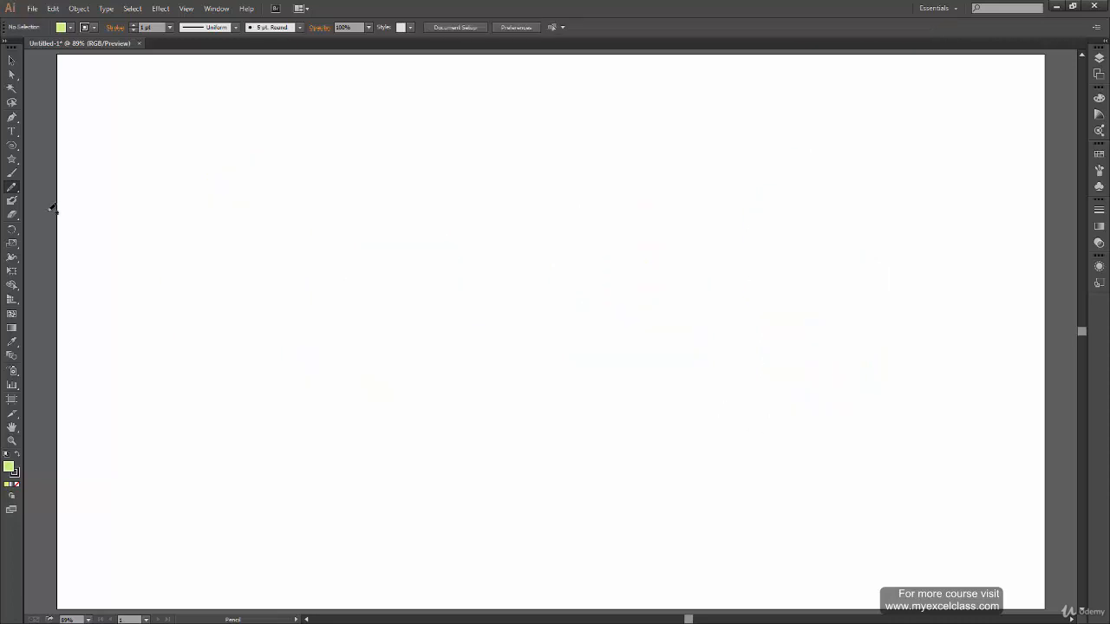
pyautogui.doubleClick(11, 186)
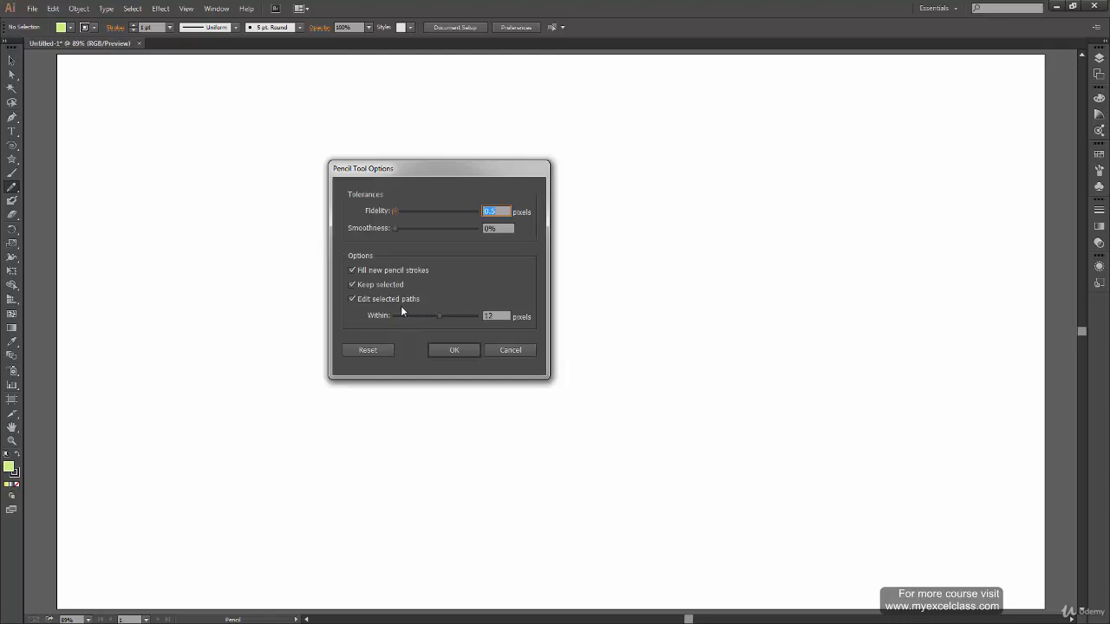
pyautogui.doubleClick(492, 315)
pyautogui.click(452, 351)
# - Draw a filled round pencil path about 508 × 498 px and close its top gap with a second stroke joining both ends
pyautogui.moveTo(246, 126)
pyautogui.mouseDown()
pyautogui.moveTo(166, 195)
pyautogui.moveTo(394, 327)
pyautogui.moveTo(283, 137)
pyautogui.mouseUp()
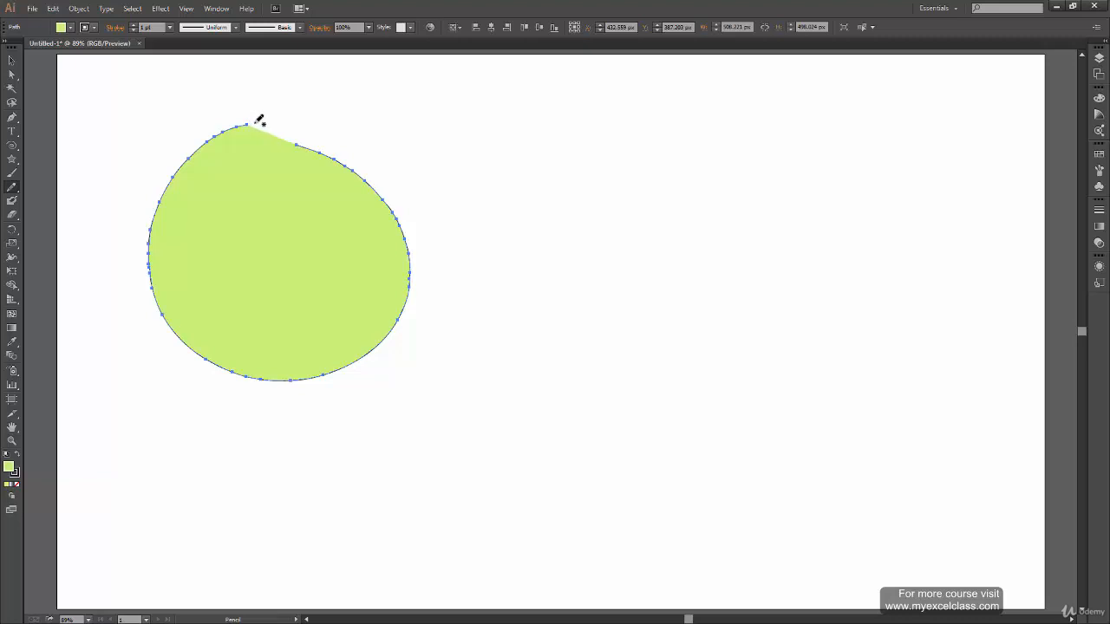
pyautogui.moveTo(249, 123); pyautogui.dragTo(298, 143)
pyautogui.click(11, 61)
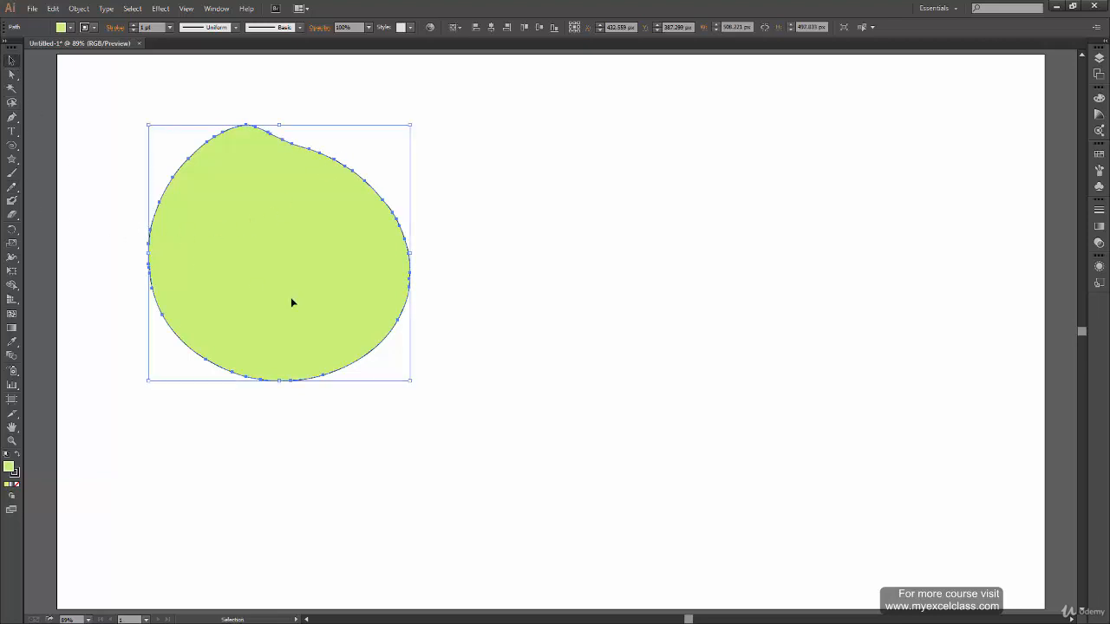
# - Examine the closed round path's outline and anchor points up close, particularly along the joined top section
pyautogui.hotkey('ctrl', 'shift', 'a')
pyautogui.hotkey('ctrl', '+')
pyautogui.hotkey('ctrl', '+')
pyautogui.hotkey('ctrl', '+')
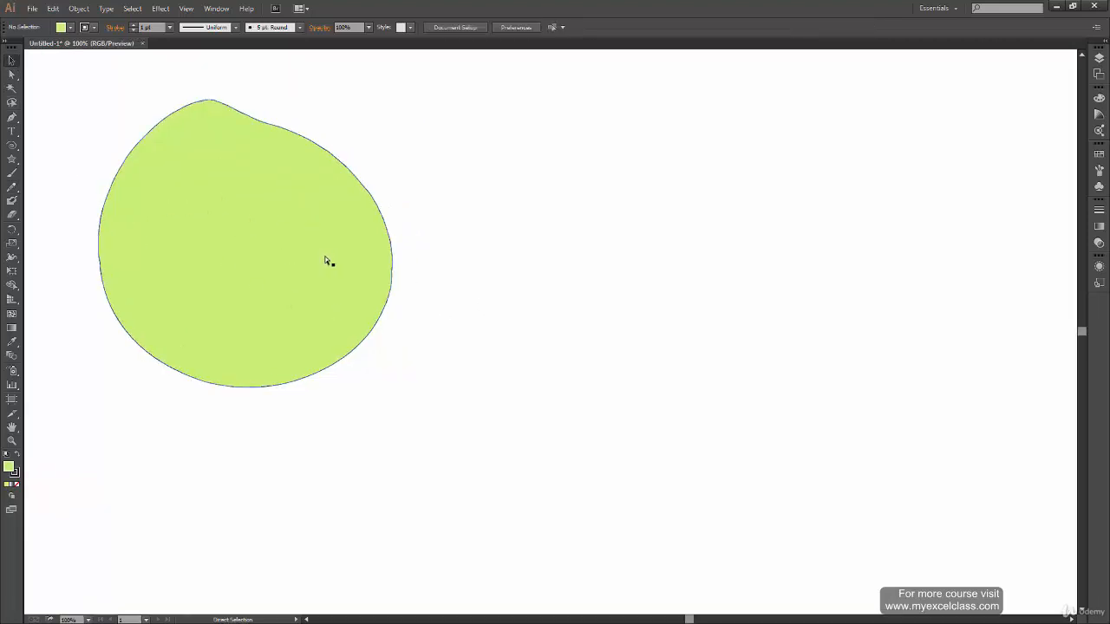
pyautogui.moveTo(258, 161); pyautogui.dragTo(535, 493)
pyautogui.moveTo(390, 330); pyautogui.dragTo(627, 326)
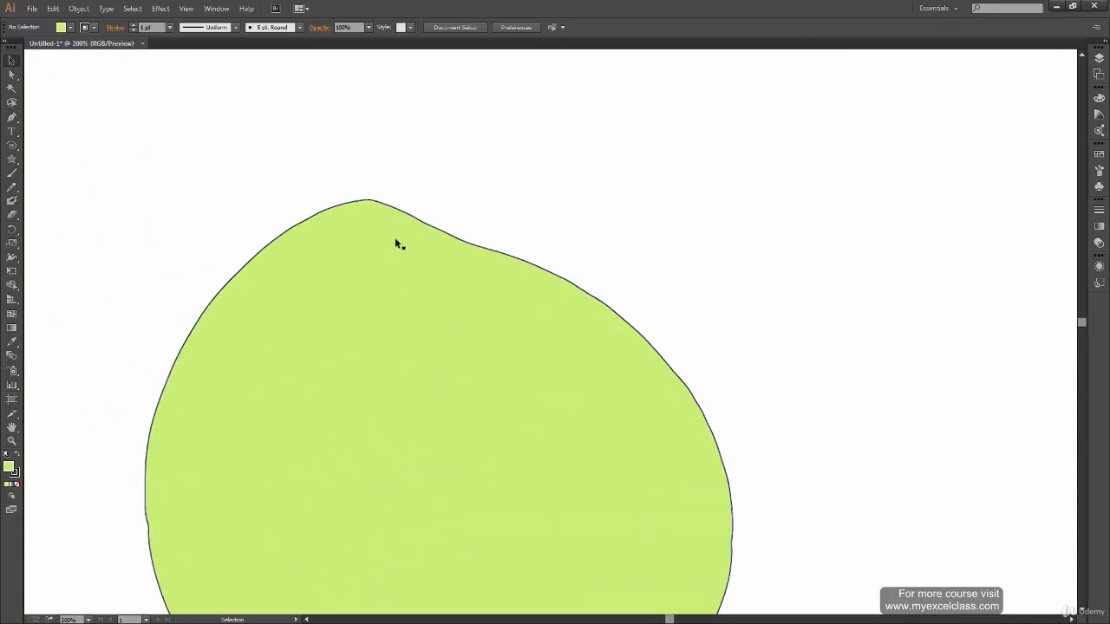
pyautogui.click(672, 347)
pyautogui.click(776, 295)
pyautogui.click(430, 322)
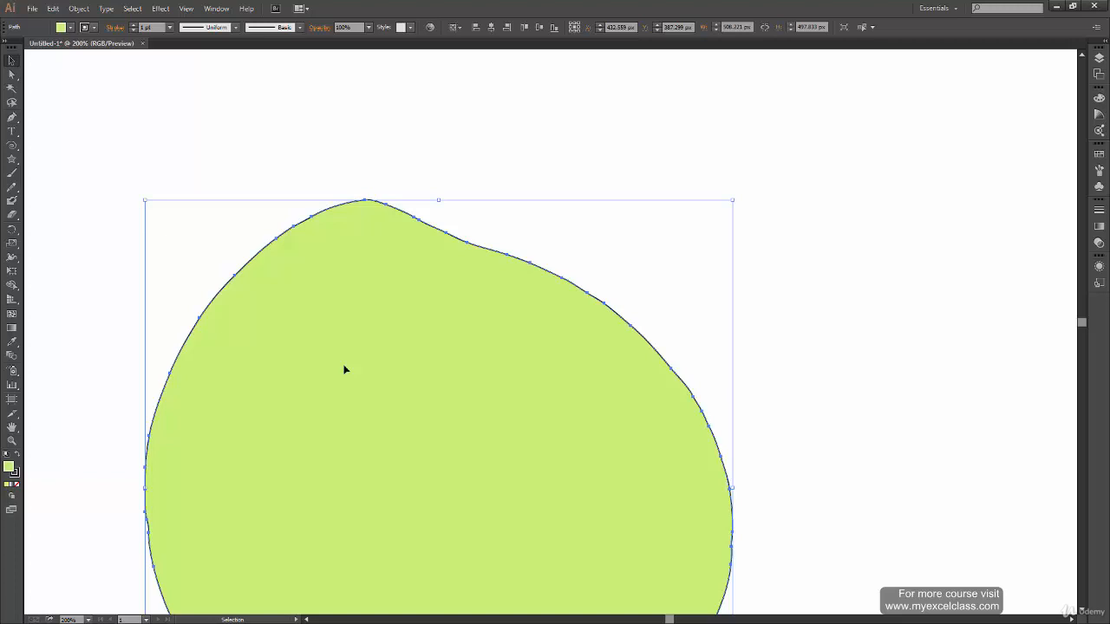
pyautogui.hotkey('ctrl', '0')
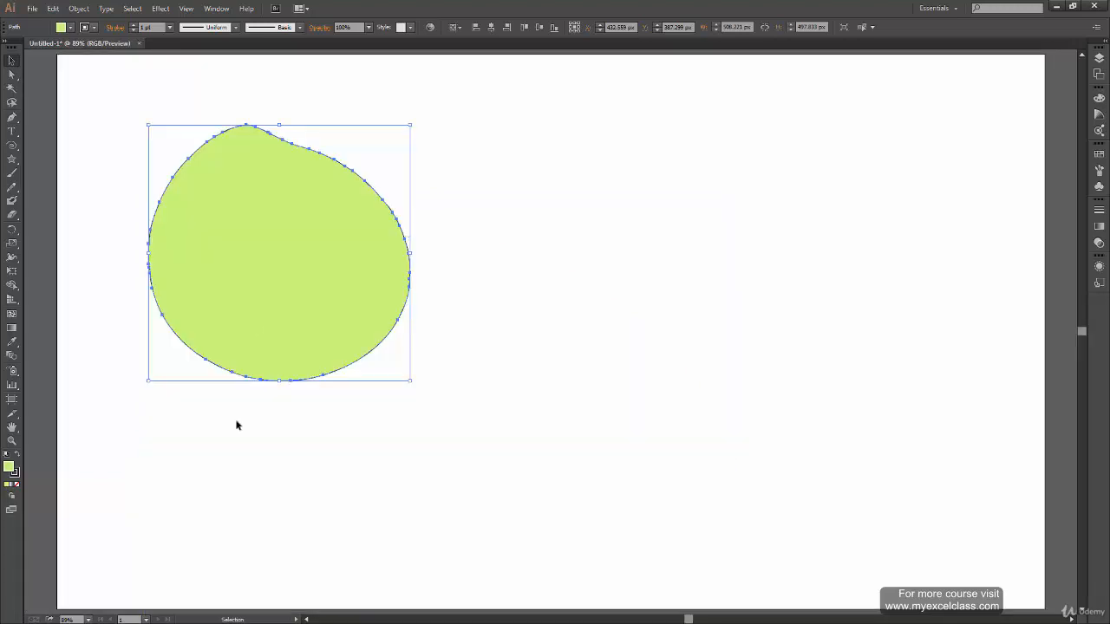
pyautogui.click(95, 354)
pyautogui.click(12, 185)
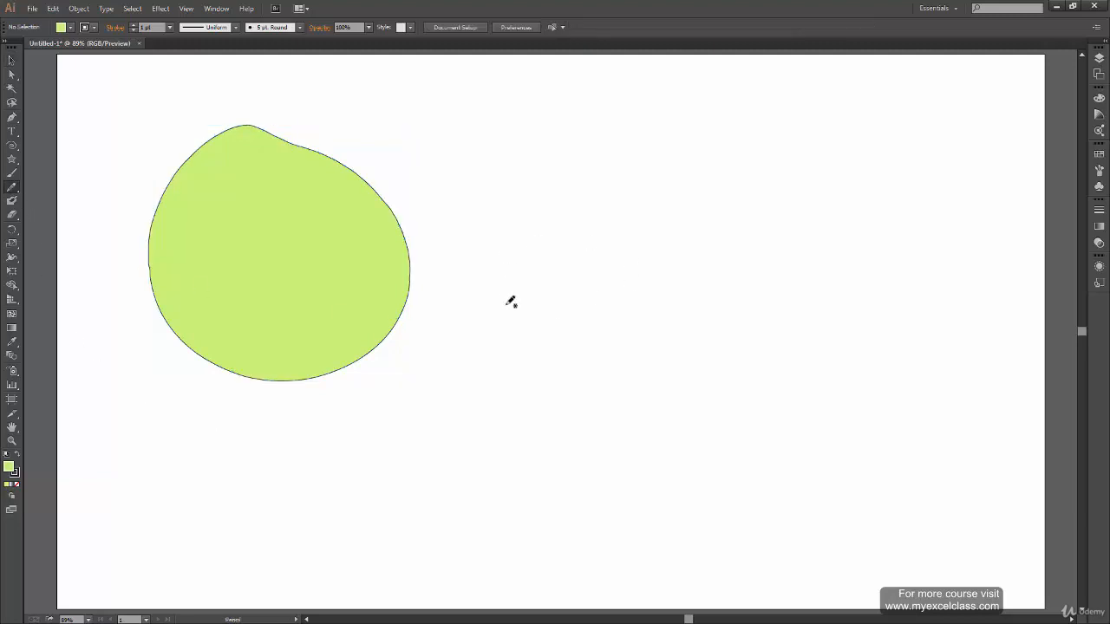
pyautogui.moveTo(501, 373)
pyautogui.mouseDown()
pyautogui.moveTo(525, 191)
pyautogui.moveTo(621, 364)
pyautogui.moveTo(647, 292)
pyautogui.moveTo(641, 342)
pyautogui.mouseUp()
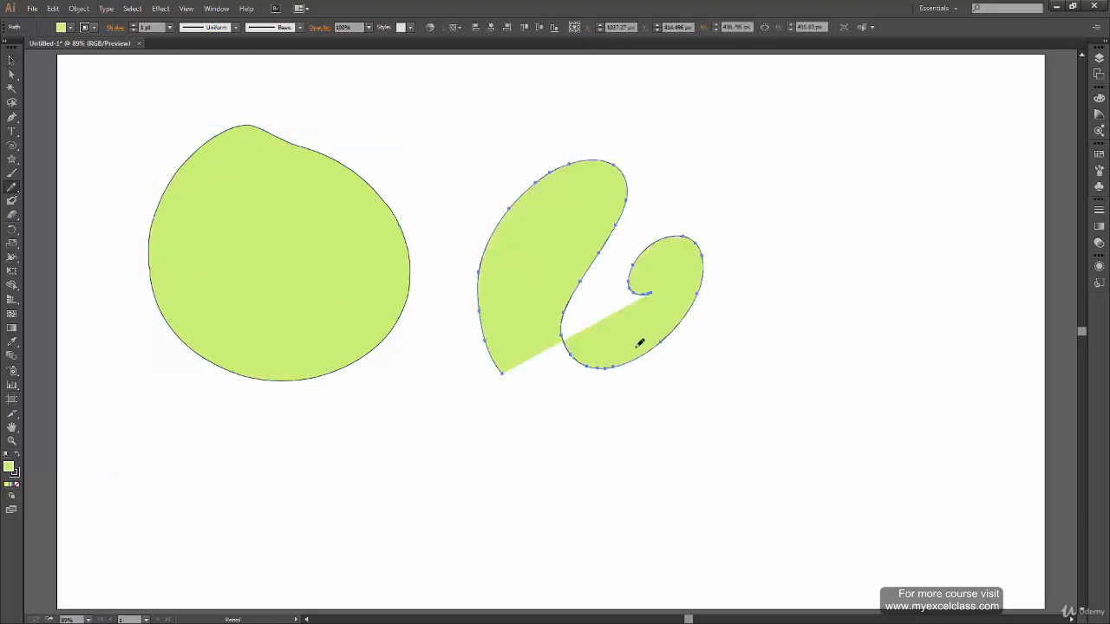
pyautogui.hotkey('ctrl', 'z')
# - Set the Pencil tool's fidelity to 9 pixels and draw a filled S-shaped curve ending in a spiral, about 592 × 498 px, beside the round shape
pyautogui.doubleClick(12, 185)
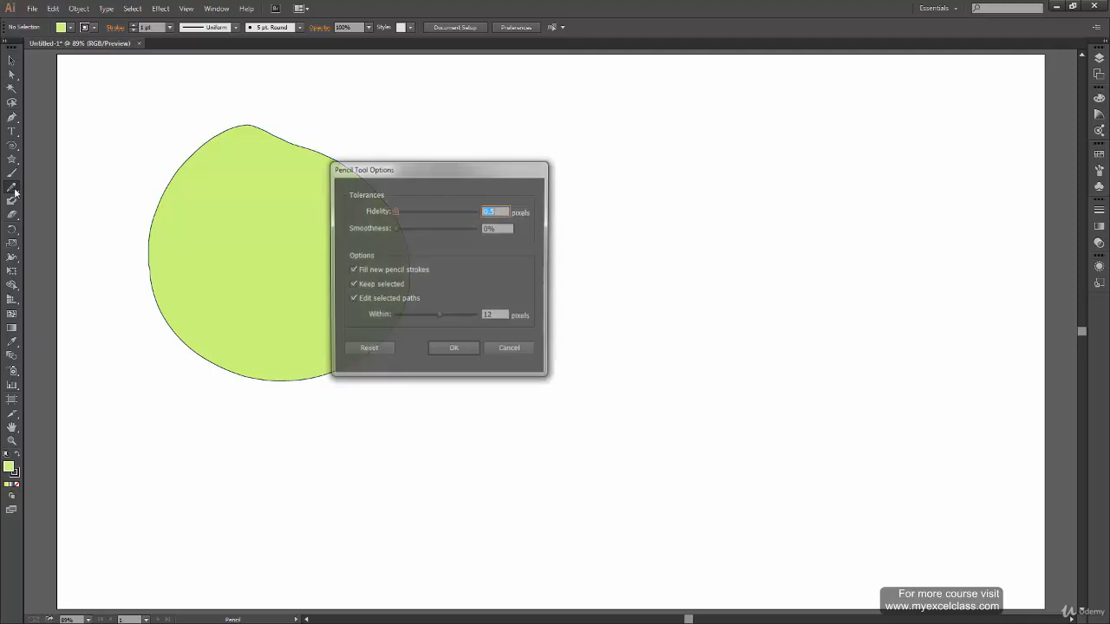
pyautogui.moveTo(410, 207); pyautogui.dragTo(427, 211)
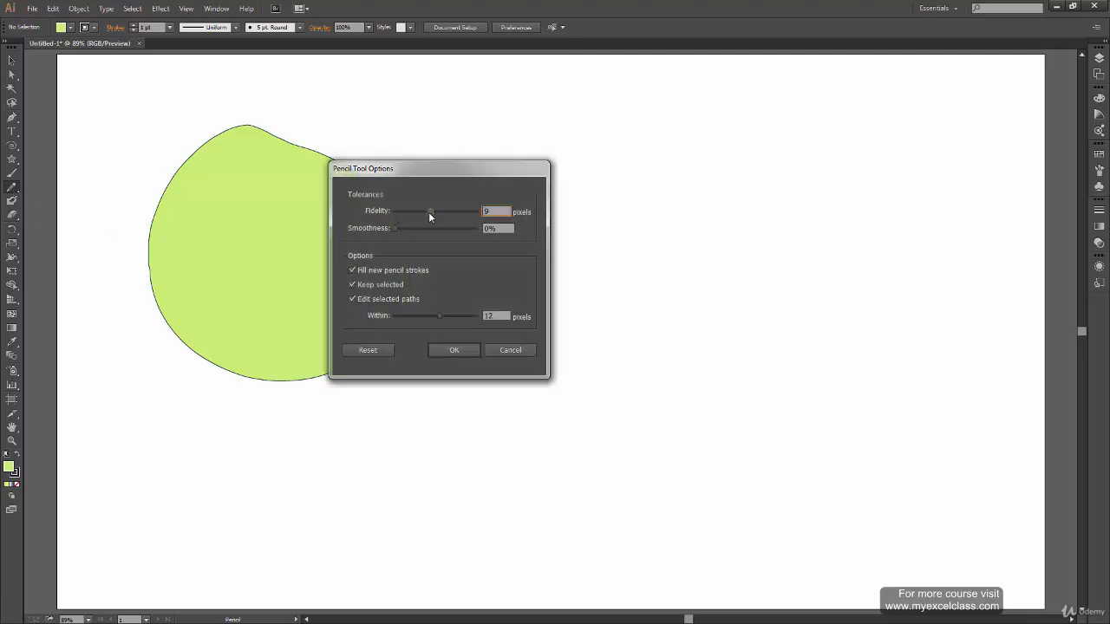
pyautogui.click(455, 350)
pyautogui.moveTo(620, 204)
pyautogui.mouseDown()
pyautogui.moveTo(534, 356)
pyautogui.moveTo(736, 270)
pyautogui.moveTo(684, 455)
pyautogui.moveTo(709, 396)
pyautogui.mouseUp()
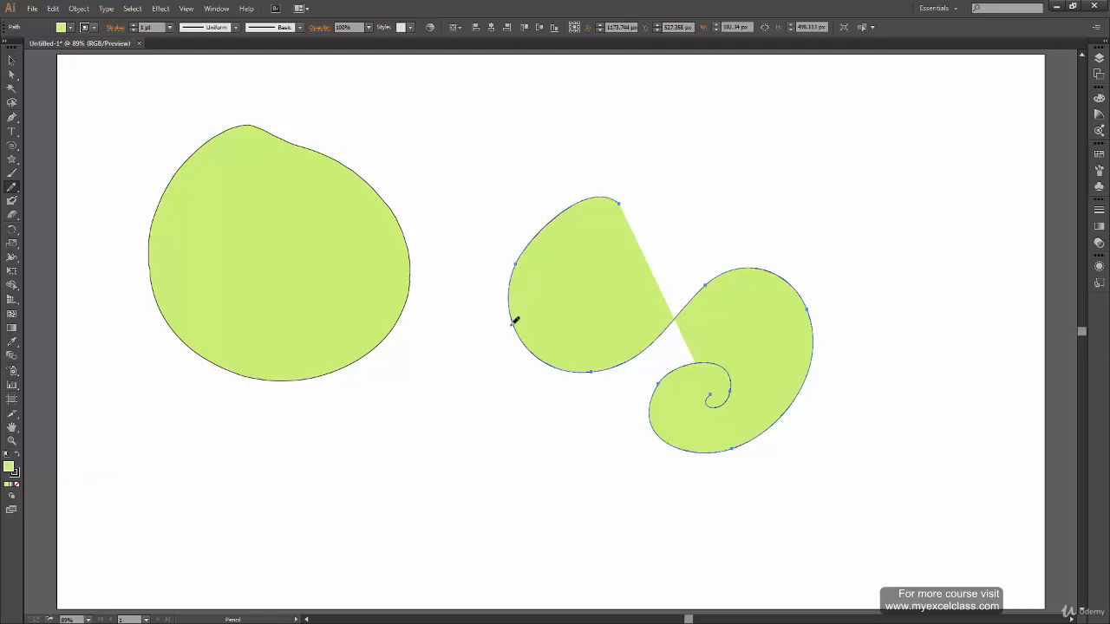
# - Try to reshape the S-shaped curve by redrawing its upper-left end as a small inward spiral
pyautogui.moveTo(513, 322)
pyautogui.mouseDown()
pyautogui.moveTo(512, 310)
pyautogui.moveTo(629, 264)
pyautogui.moveTo(601, 234)
pyautogui.moveTo(598, 242)
pyautogui.mouseUp()
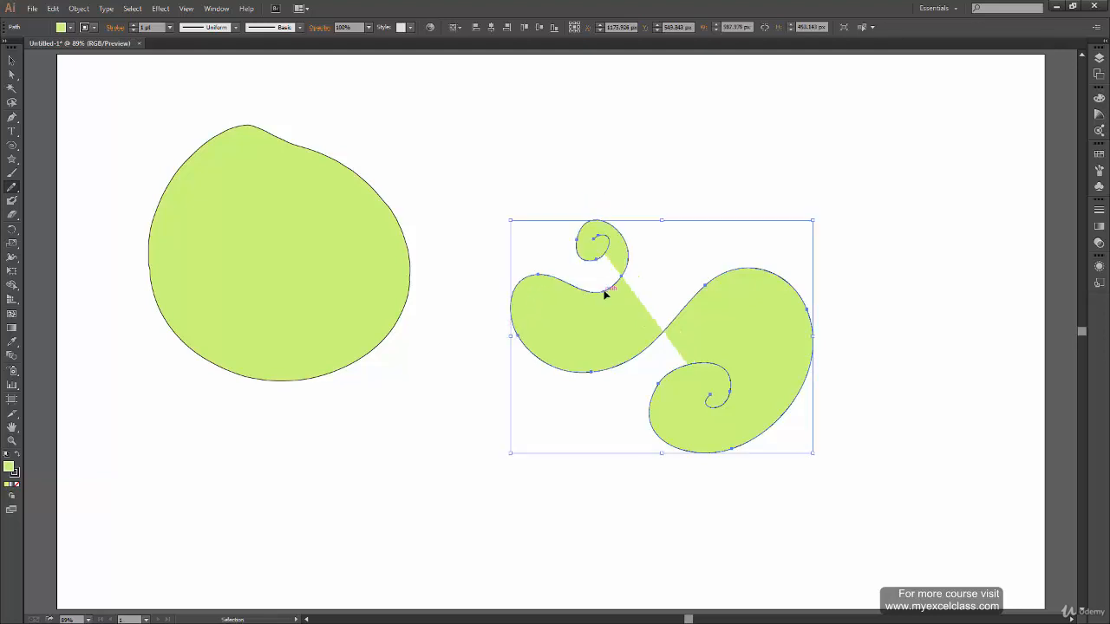
pyautogui.hotkey('ctrl', 'z')
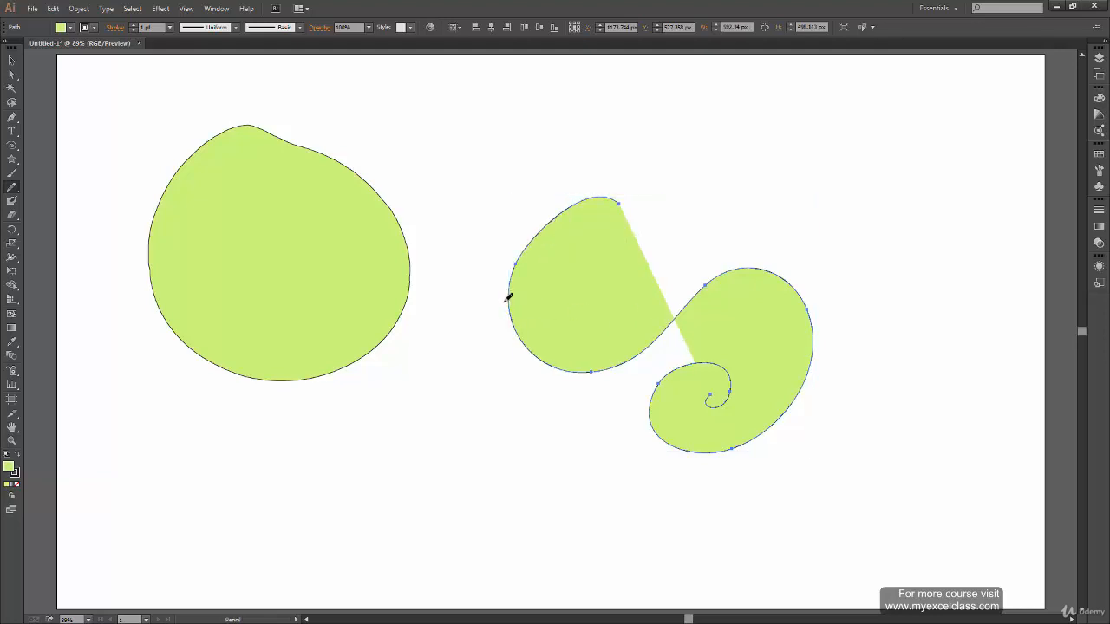
# - Redraw sections of the S-shaped curve with the Pencil tool into one closed hook-shaped swirl, and deselect it
pyautogui.moveTo(573, 243)
pyautogui.mouseDown()
pyautogui.moveTo(608, 249)
pyautogui.moveTo(636, 316)
pyautogui.moveTo(568, 305)
pyautogui.moveTo(595, 331)
pyautogui.moveTo(554, 412)
pyautogui.moveTo(639, 396)
pyautogui.moveTo(576, 380)
pyautogui.mouseUp()
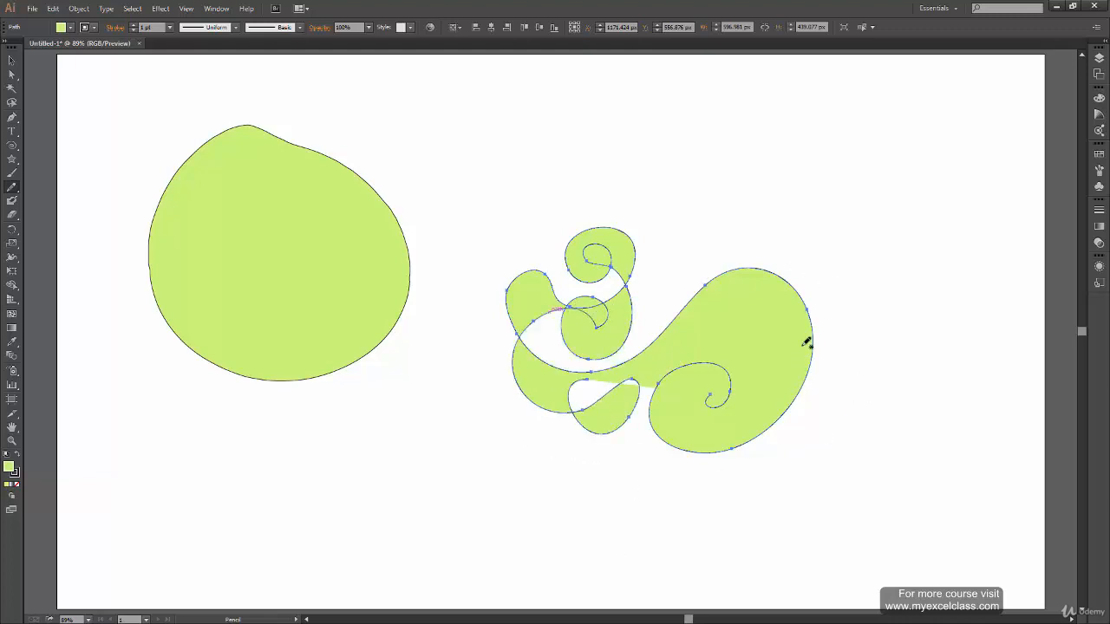
pyautogui.moveTo(804, 344)
pyautogui.mouseDown()
pyautogui.moveTo(817, 363)
pyautogui.moveTo(781, 367)
pyautogui.mouseUp()
pyautogui.moveTo(721, 396); pyautogui.dragTo(713, 421)
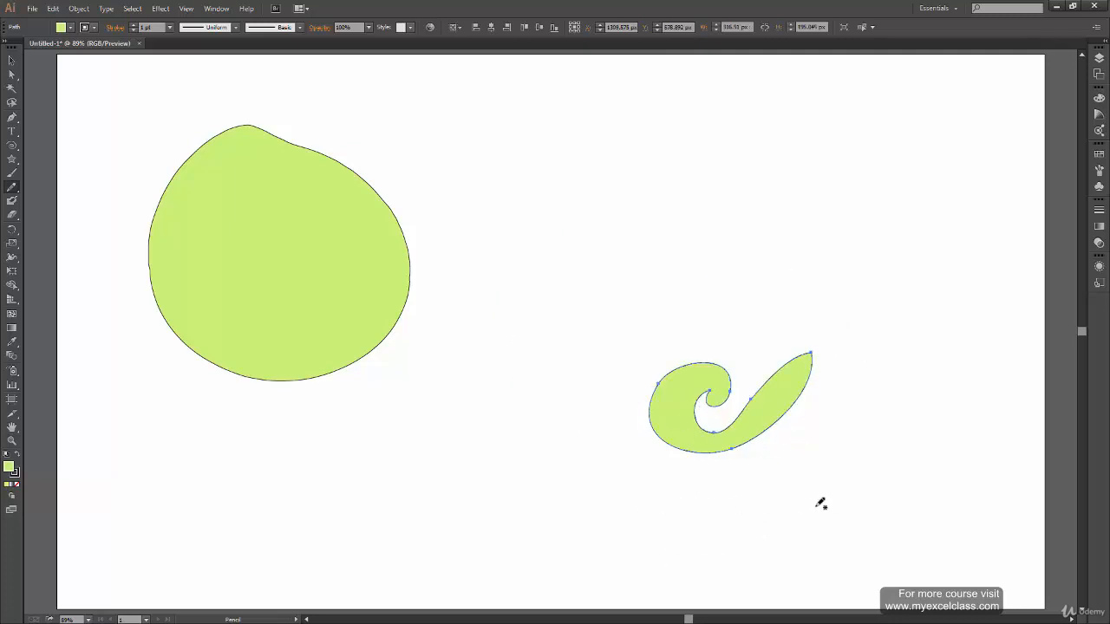
pyautogui.click(11, 60)
pyautogui.click(796, 508)
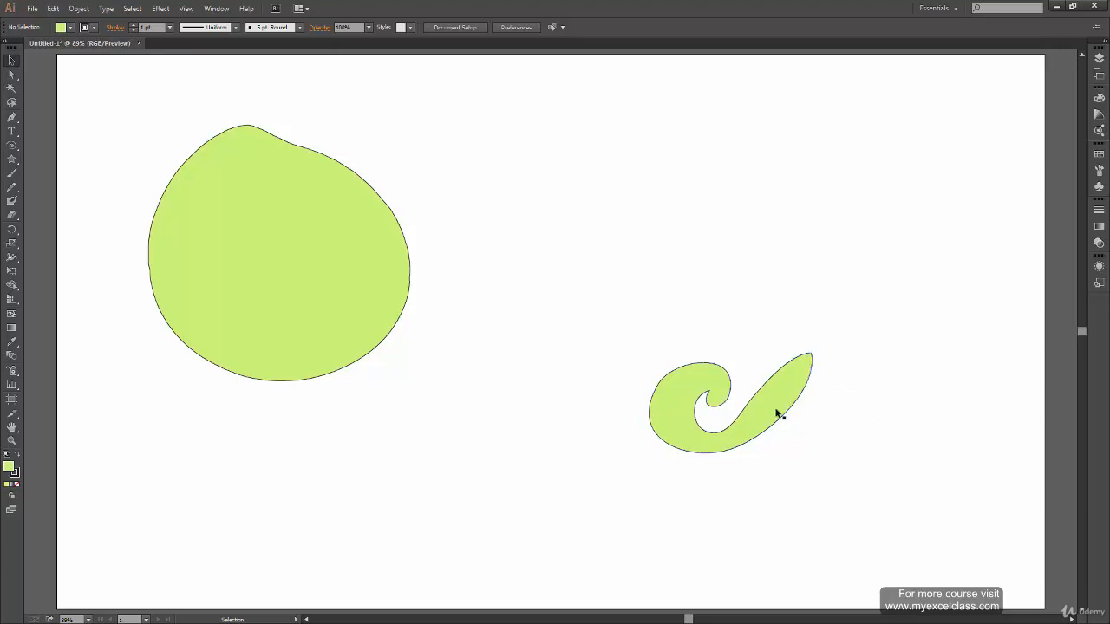
# - Try a large open spiral beside the round shape with the Paintbrush tool
pyautogui.click(12, 173)
pyautogui.moveTo(518, 306)
pyautogui.mouseDown()
pyautogui.moveTo(505, 243)
pyautogui.moveTo(602, 299)
pyautogui.moveTo(621, 285)
pyautogui.mouseUp()
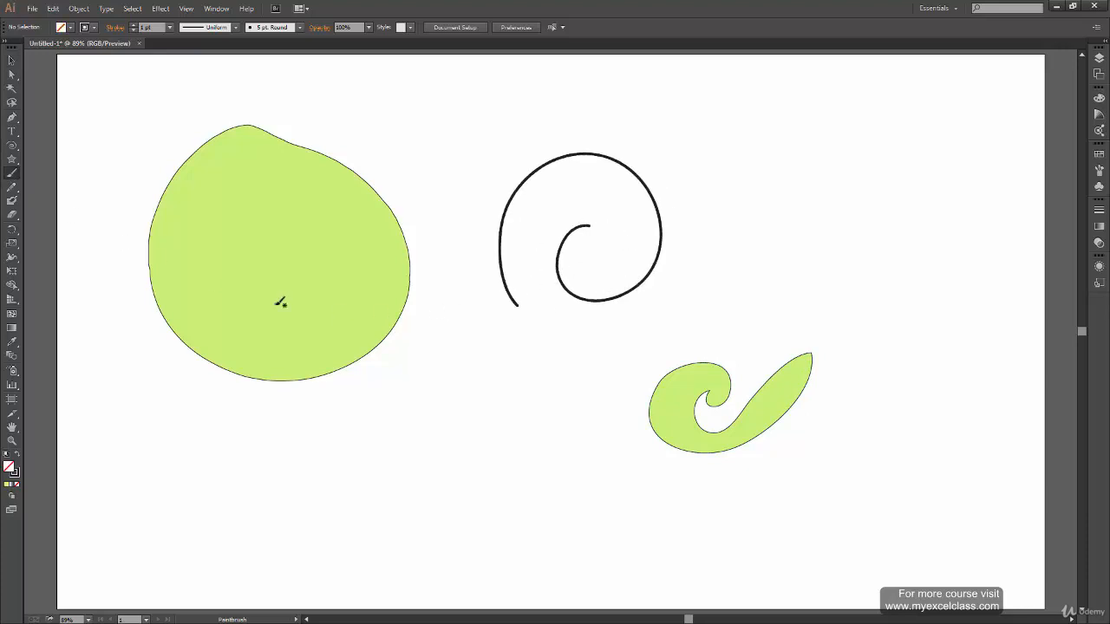
# - Draw a filled pencil spiral above the swirl and redraw its inner section into a small closed oval about 138 × 156 px
pyautogui.click(11, 186)
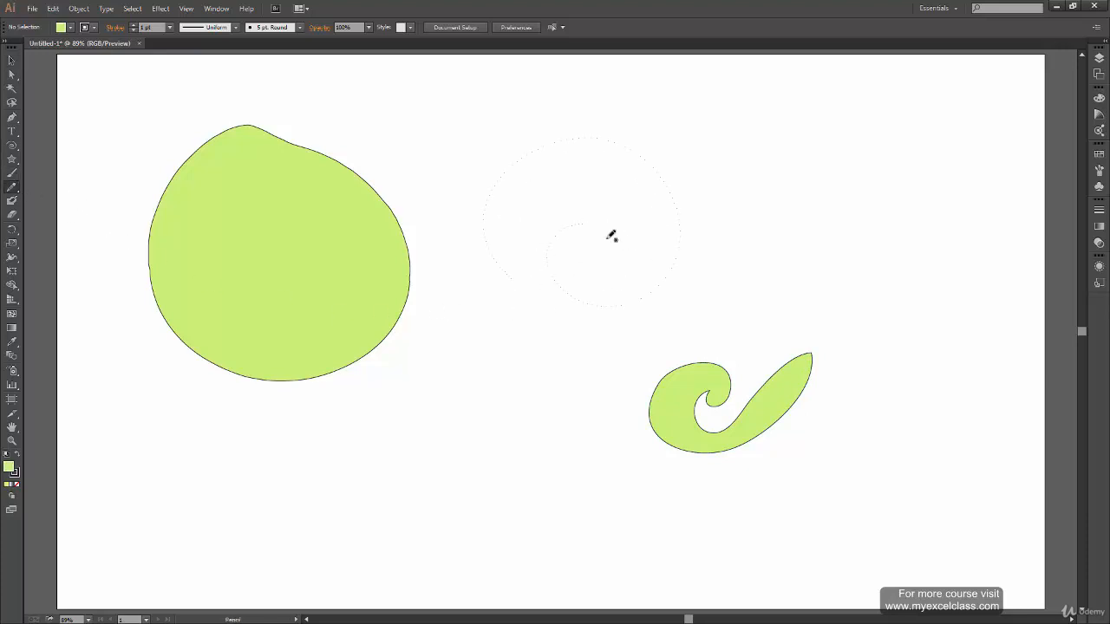
pyautogui.moveTo(612, 236); pyautogui.dragTo(607, 232)
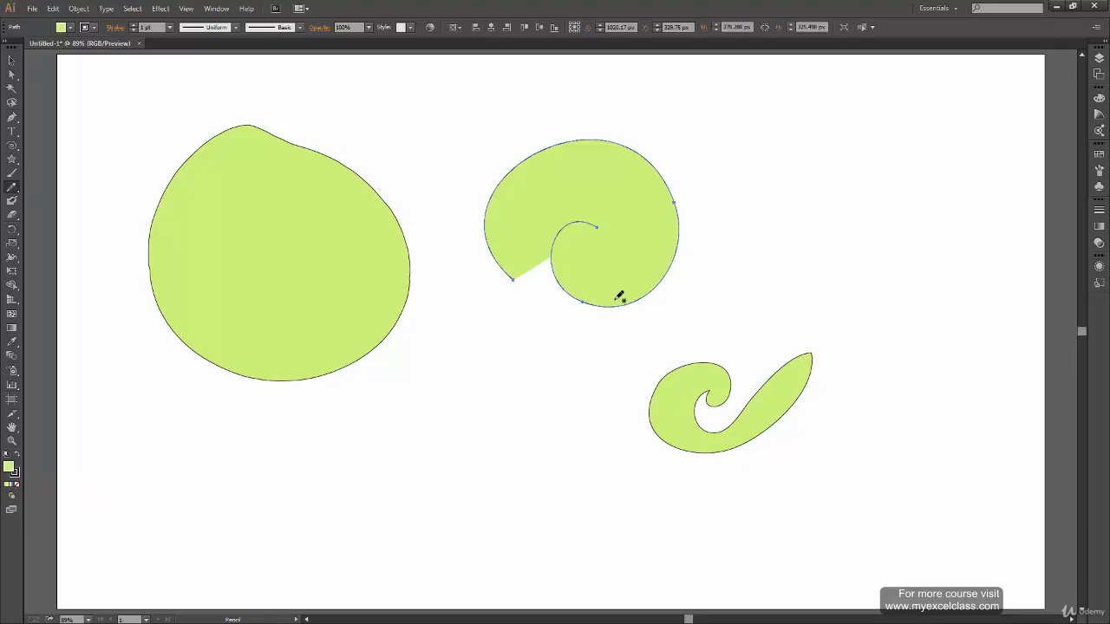
pyautogui.moveTo(602, 228); pyautogui.dragTo(611, 303)
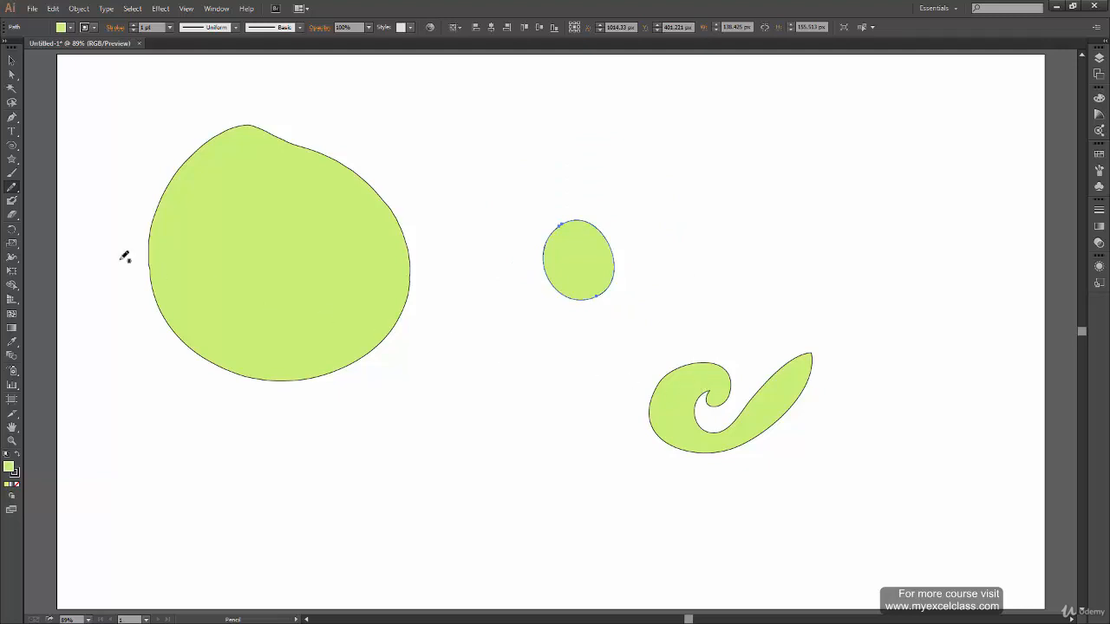
# - Try heavier stroke weights on the small oval and set its stroke back to 1 pt
pyautogui.click(12, 63)
pyautogui.click(612, 380)
pyautogui.moveTo(638, 242); pyautogui.dragTo(444, 358)
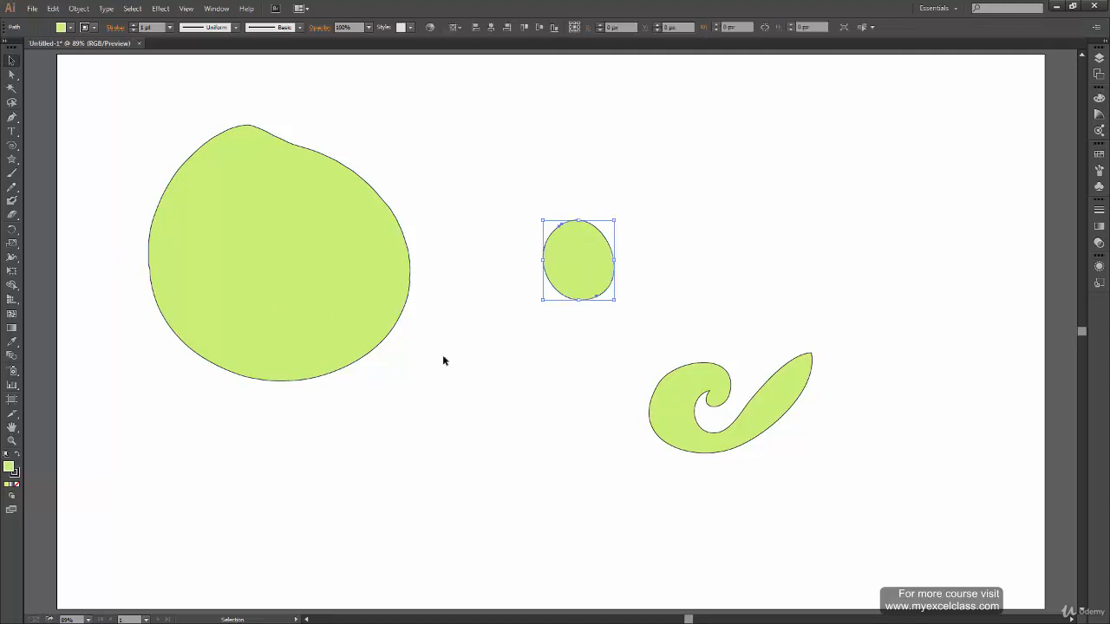
pyautogui.click(169, 26)
pyautogui.click(182, 90)
pyautogui.click(169, 27)
pyautogui.click(182, 129)
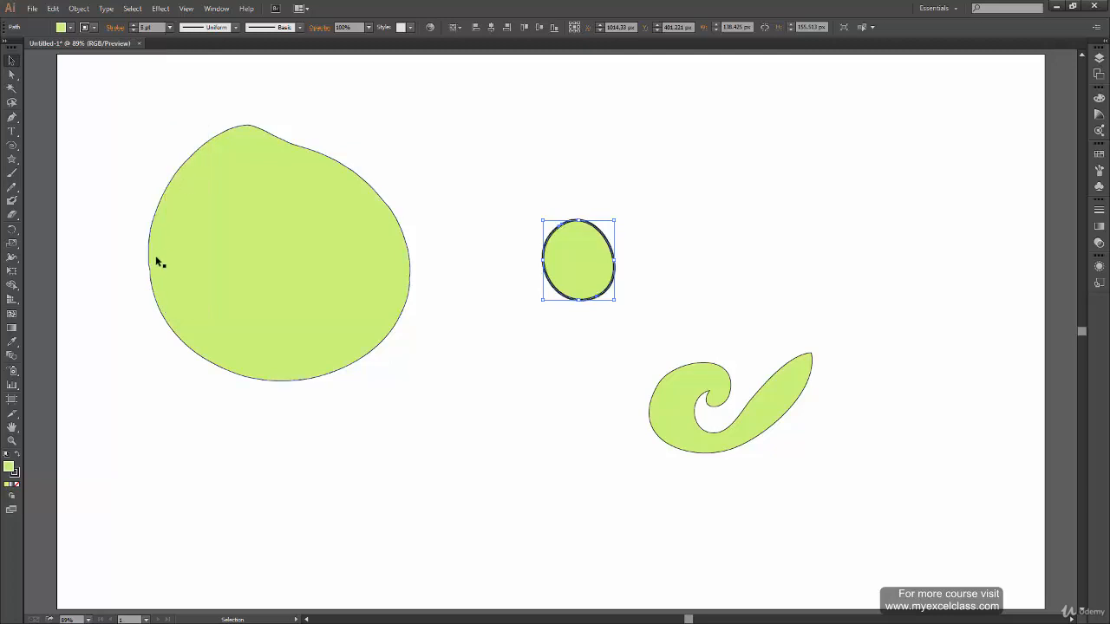
pyautogui.click(169, 26)
pyautogui.click(183, 77)
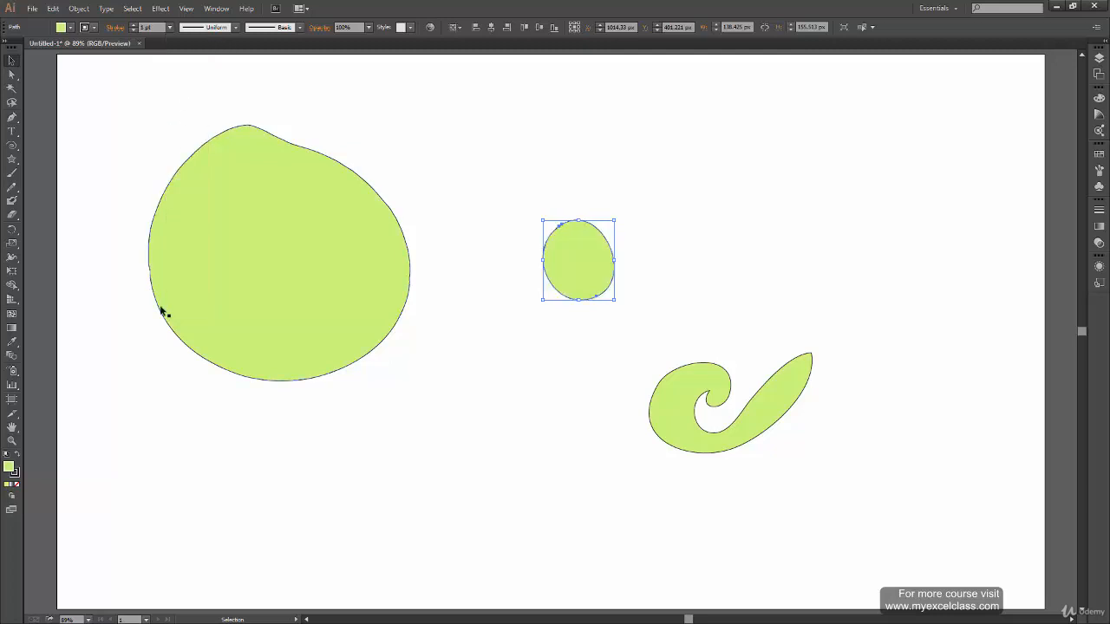
pyautogui.click(169, 27)
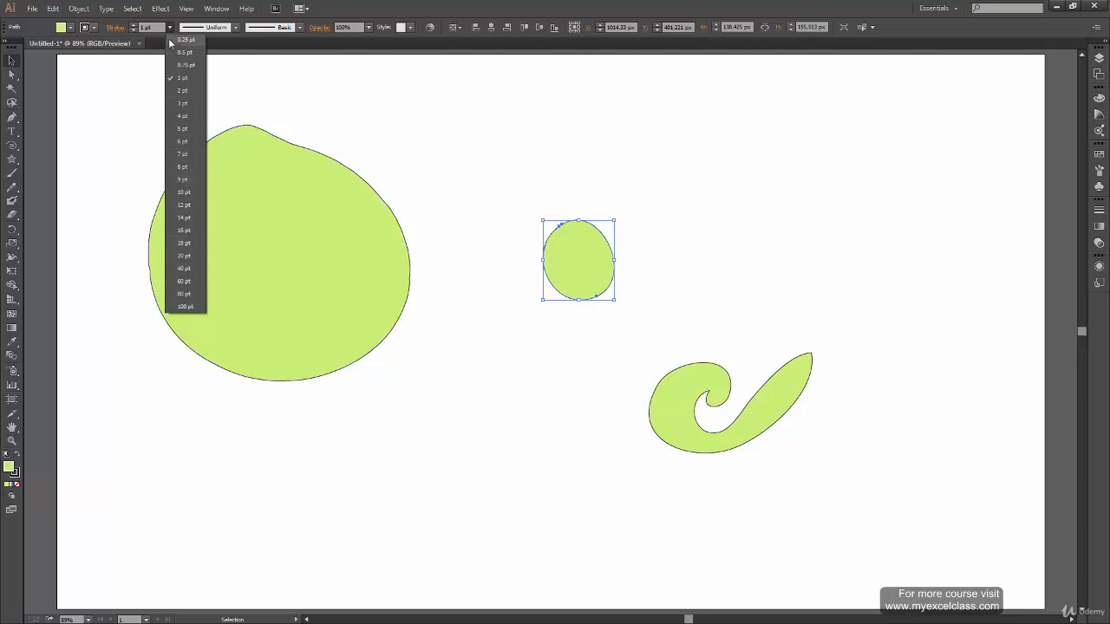
pyautogui.click(234, 27)
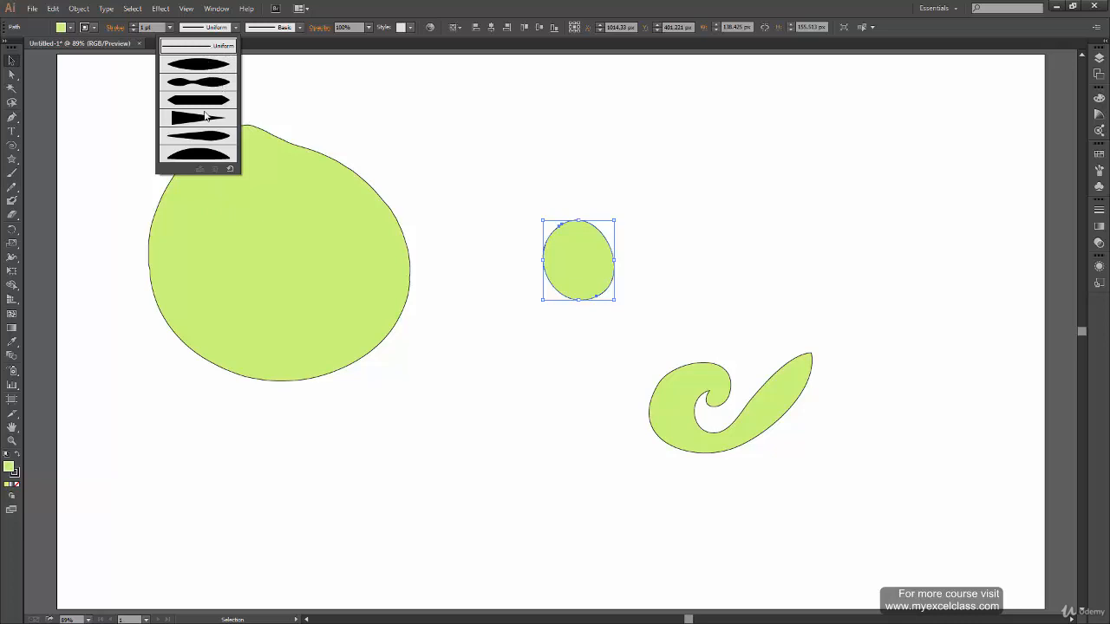
pyautogui.click(235, 26)
pyautogui.click(235, 27)
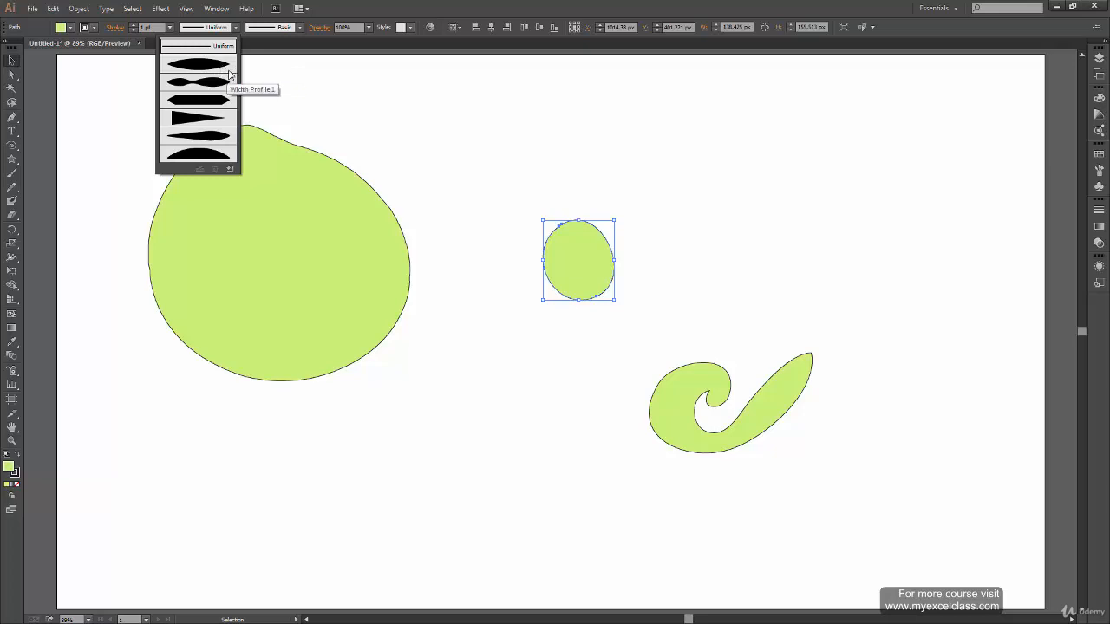
pyautogui.click(235, 27)
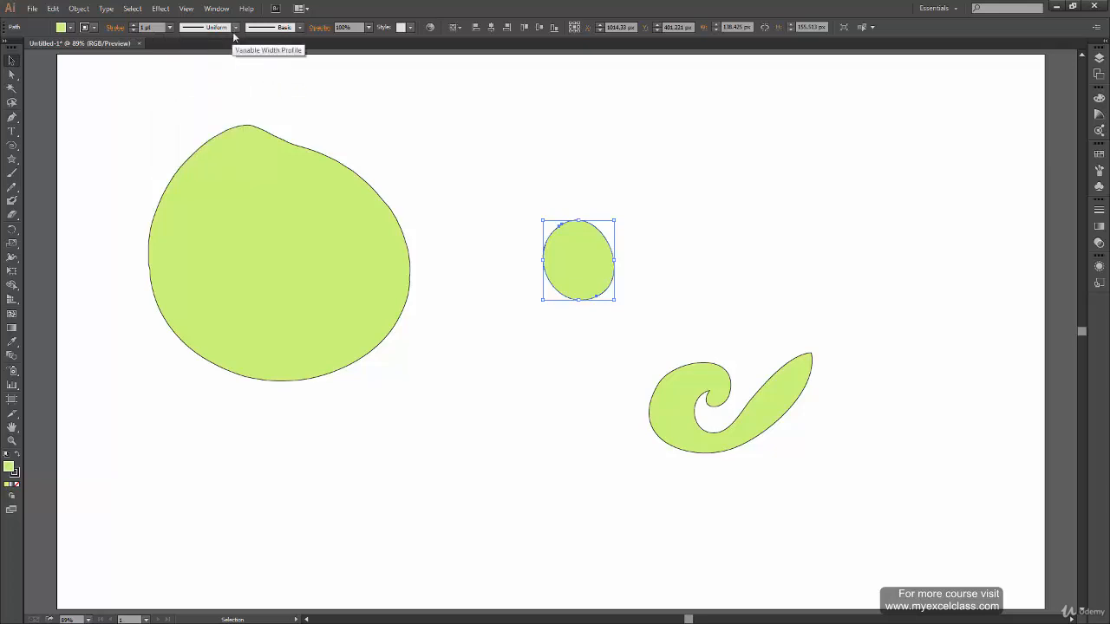
# - Draw an open wavy line about 838 × 101 px above the small oval with the Pencil tool and remove its fill
pyautogui.click(12, 174)
pyautogui.click(12, 187)
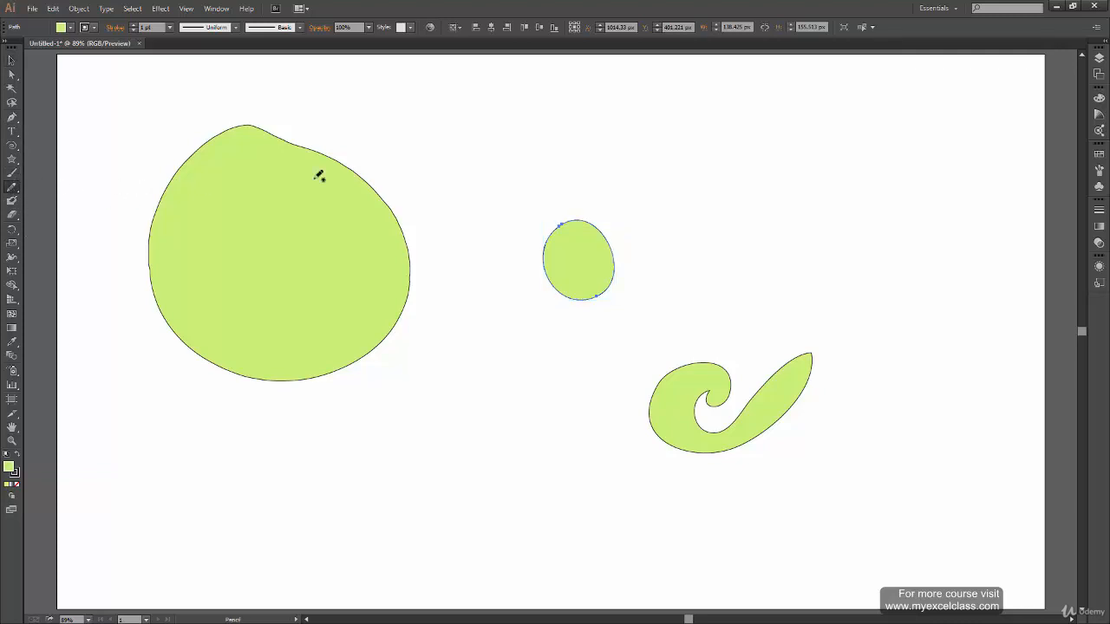
pyautogui.moveTo(430, 162)
pyautogui.mouseDown()
pyautogui.moveTo(690, 121)
pyautogui.moveTo(862, 143)
pyautogui.mouseUp()
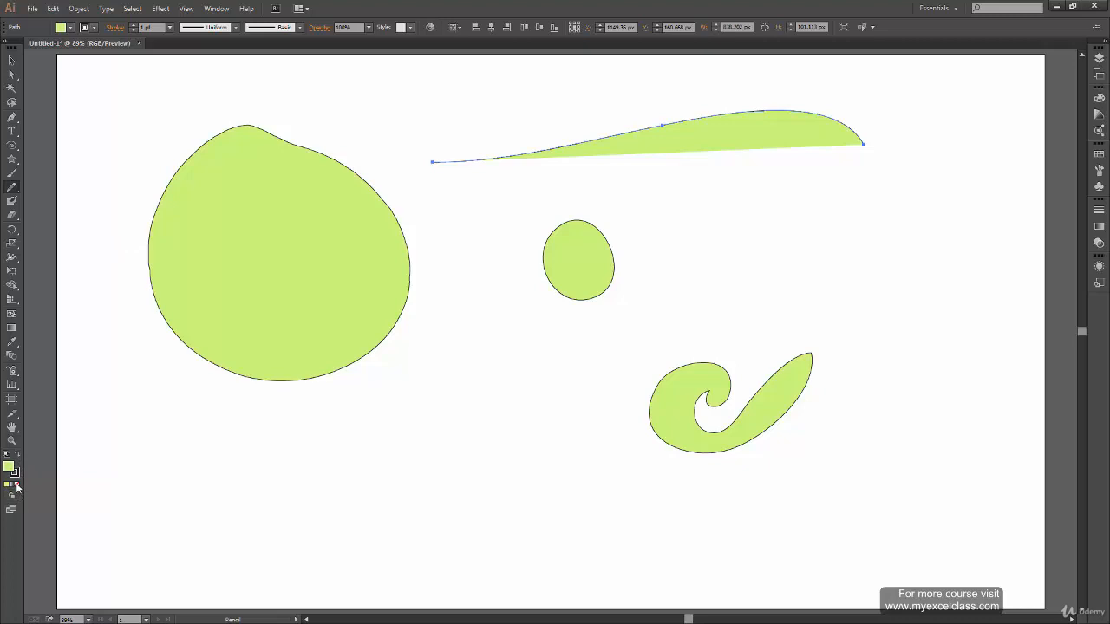
pyautogui.click(17, 485)
# - Give the wavy line a much heavier stroke weight and deselect it to view the thickened stroke
pyautogui.click(12, 60)
pyautogui.click(169, 26)
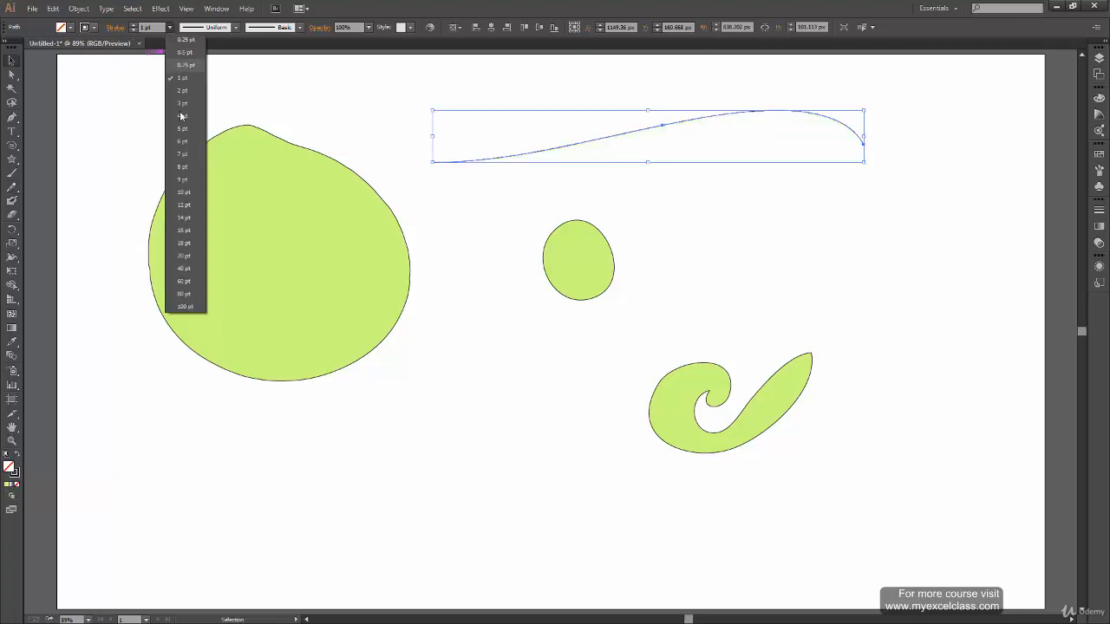
pyautogui.click(206, 180)
pyautogui.click(765, 192)
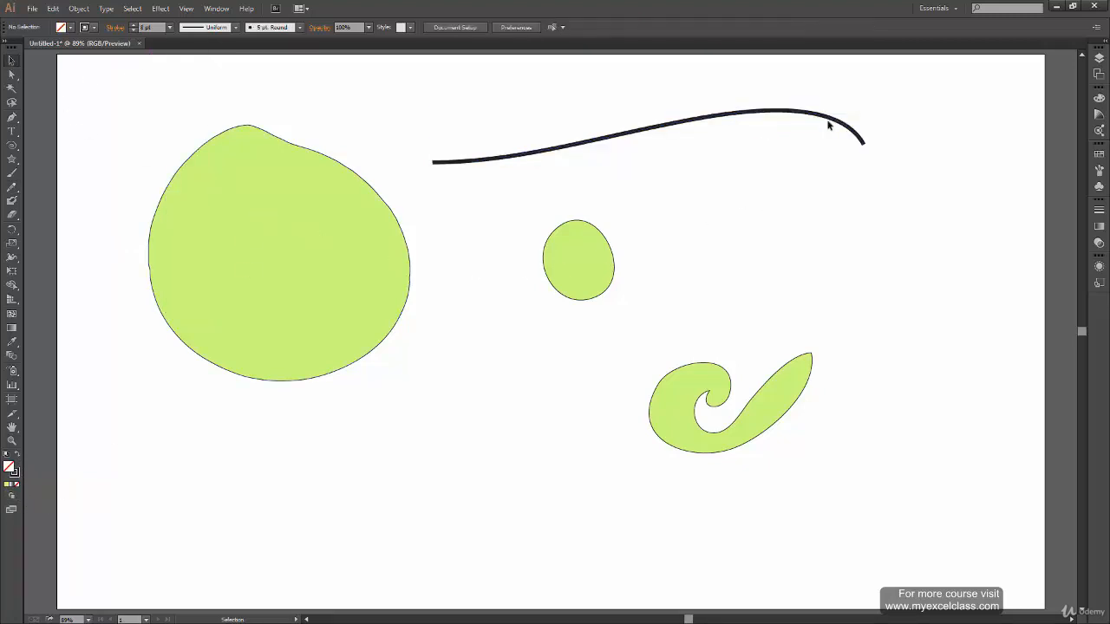
# - Apply the variable Width Profile 1, tapered at both ends, to the wavy line
pyautogui.moveTo(758, 183); pyautogui.dragTo(711, 104)
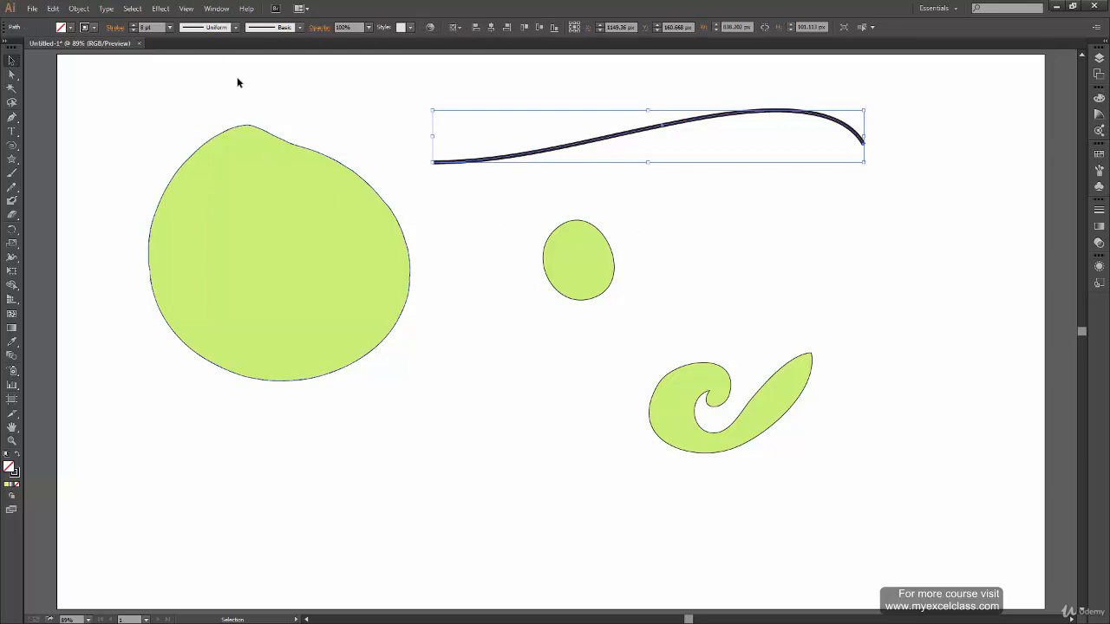
pyautogui.click(235, 27)
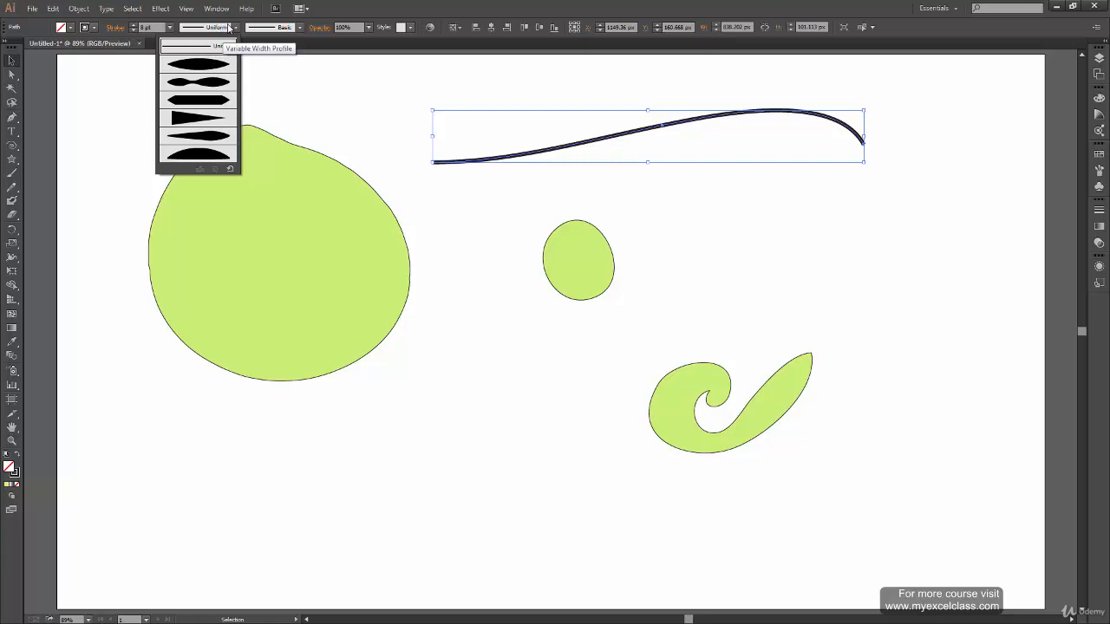
pyautogui.click(209, 66)
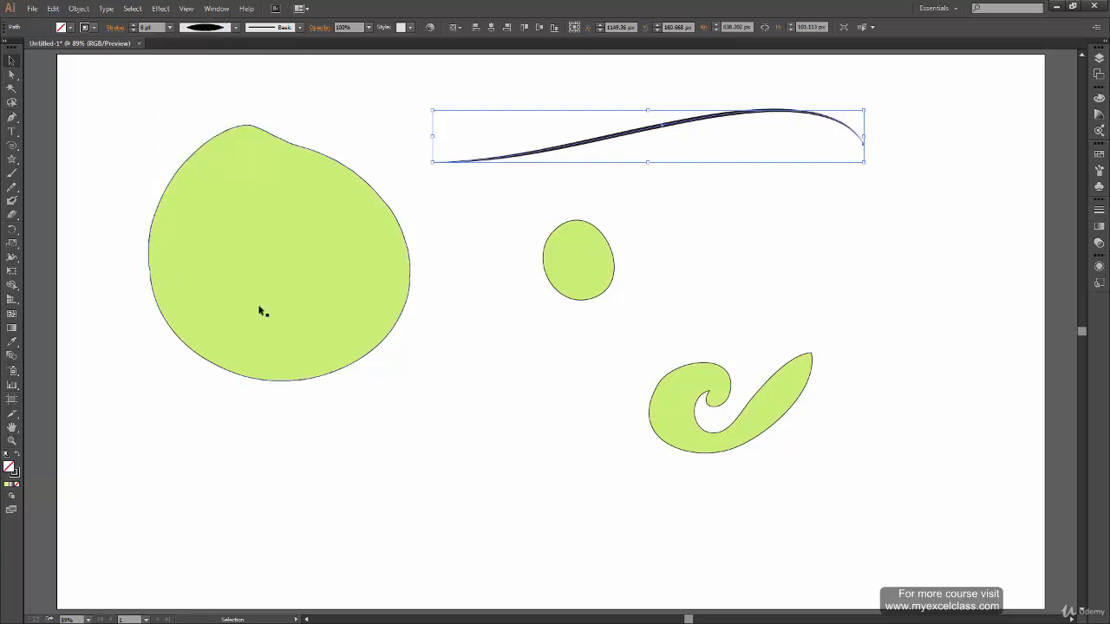
pyautogui.click(482, 329)
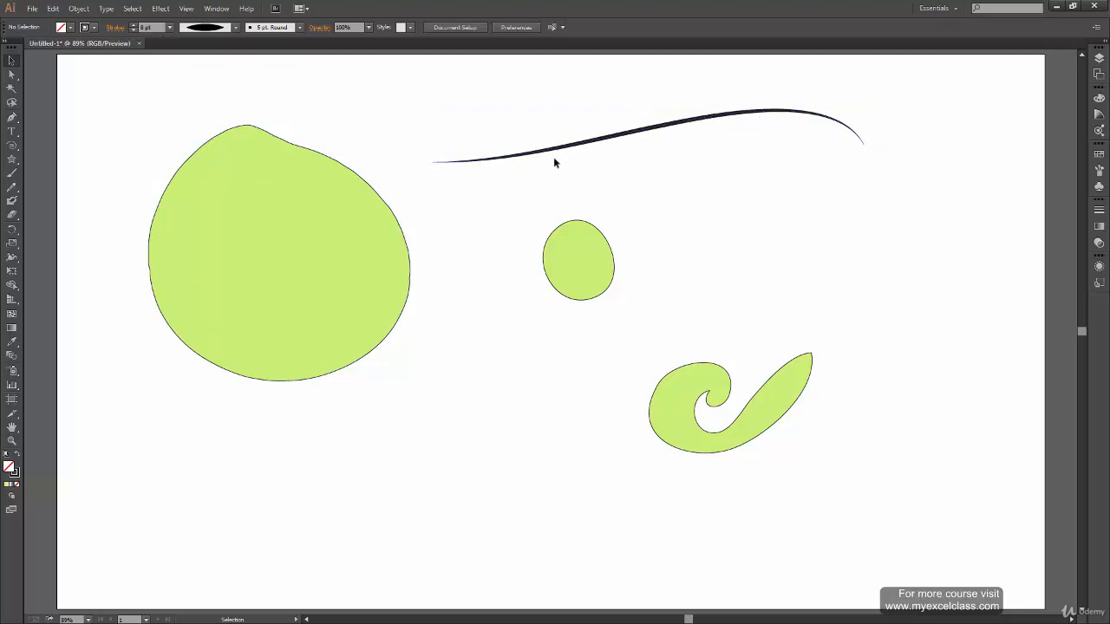
# - Try Width Profiles 2 and 4 on the wavy line, and finish with Width Profile 5
pyautogui.click(579, 140)
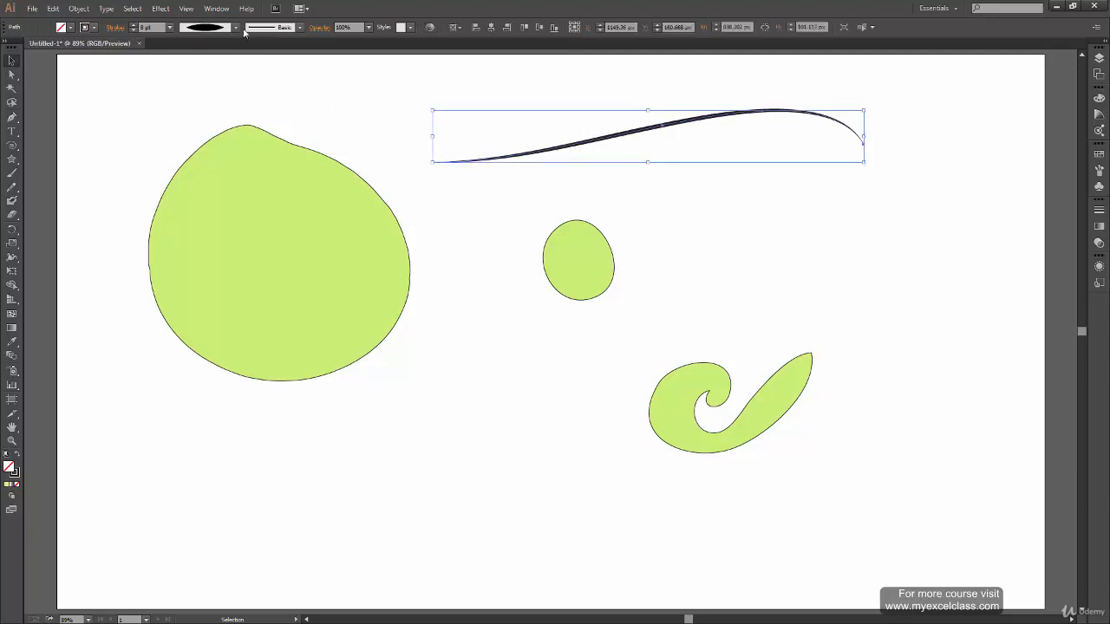
pyautogui.click(235, 26)
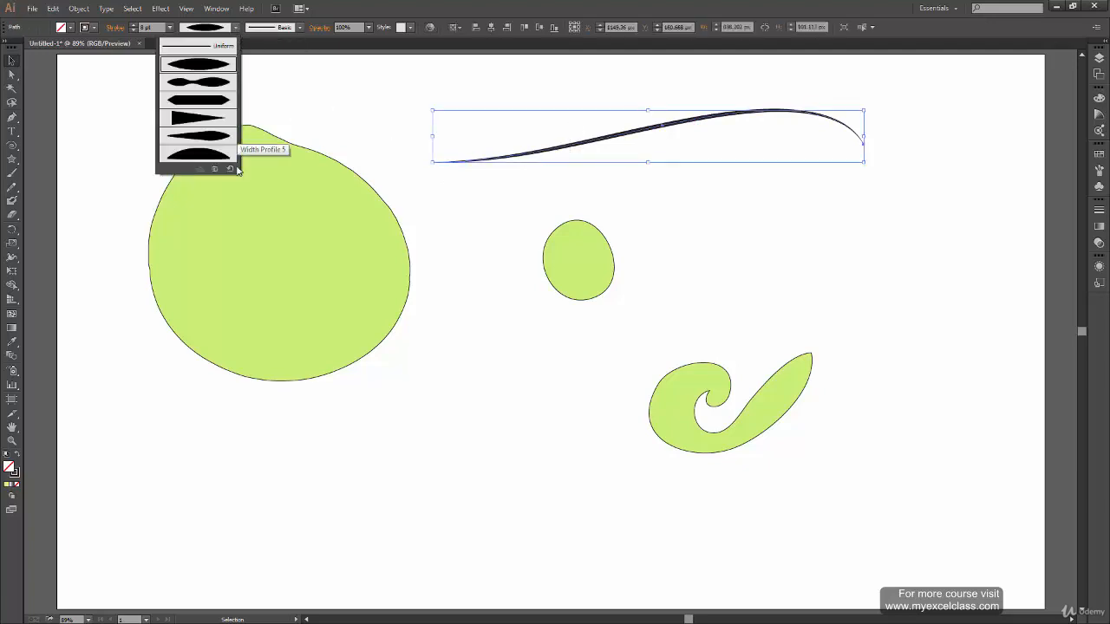
pyautogui.click(213, 83)
pyautogui.click(234, 27)
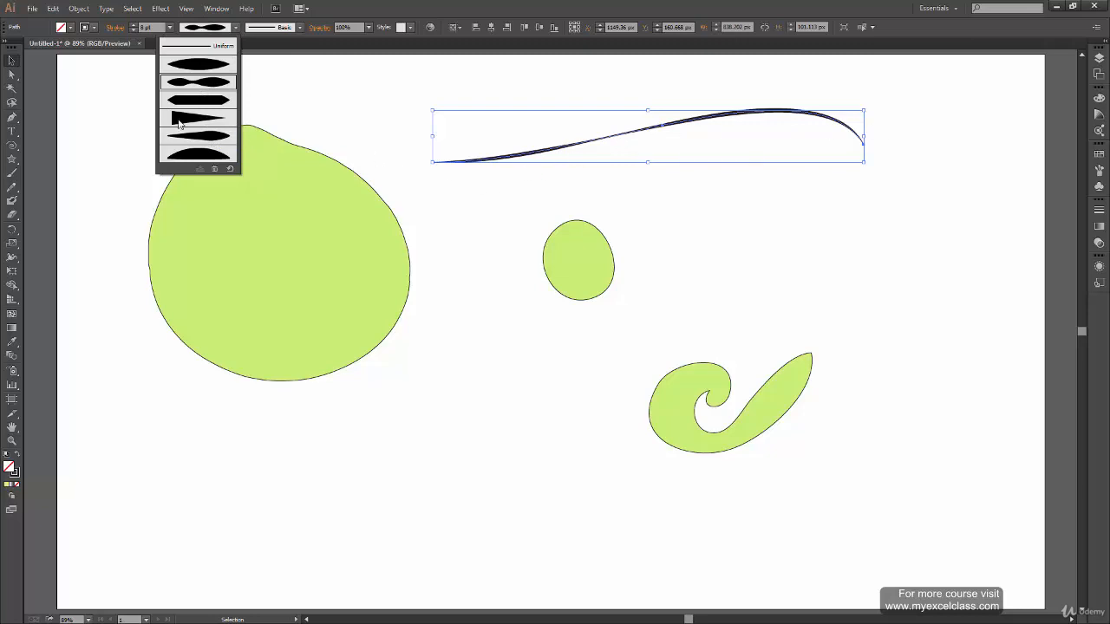
pyautogui.click(206, 126)
pyautogui.click(235, 26)
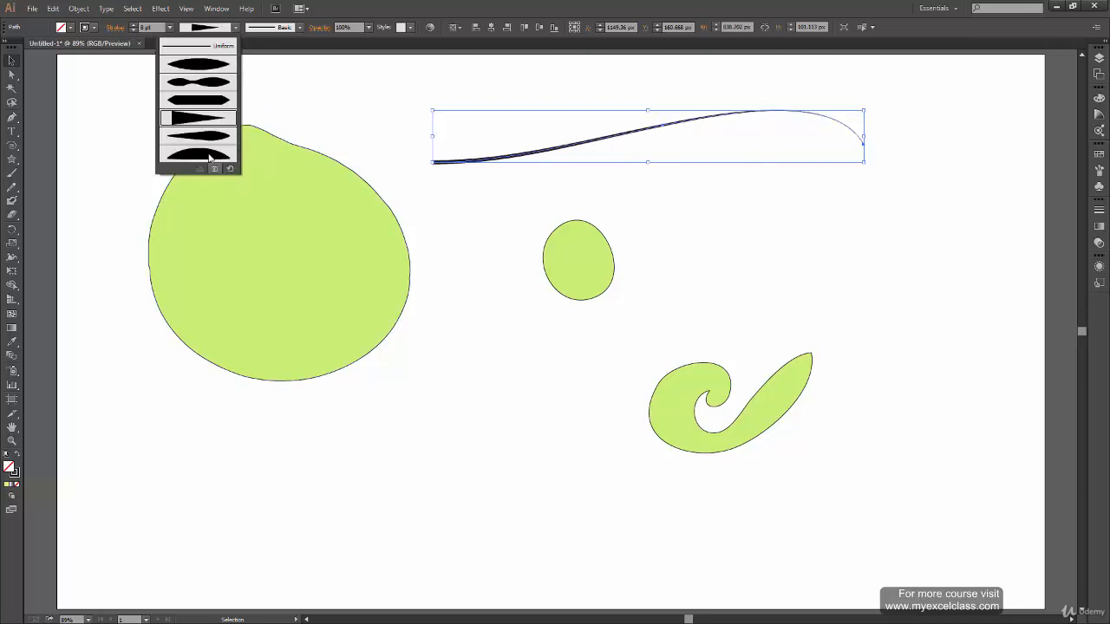
pyautogui.click(215, 136)
pyautogui.click(484, 237)
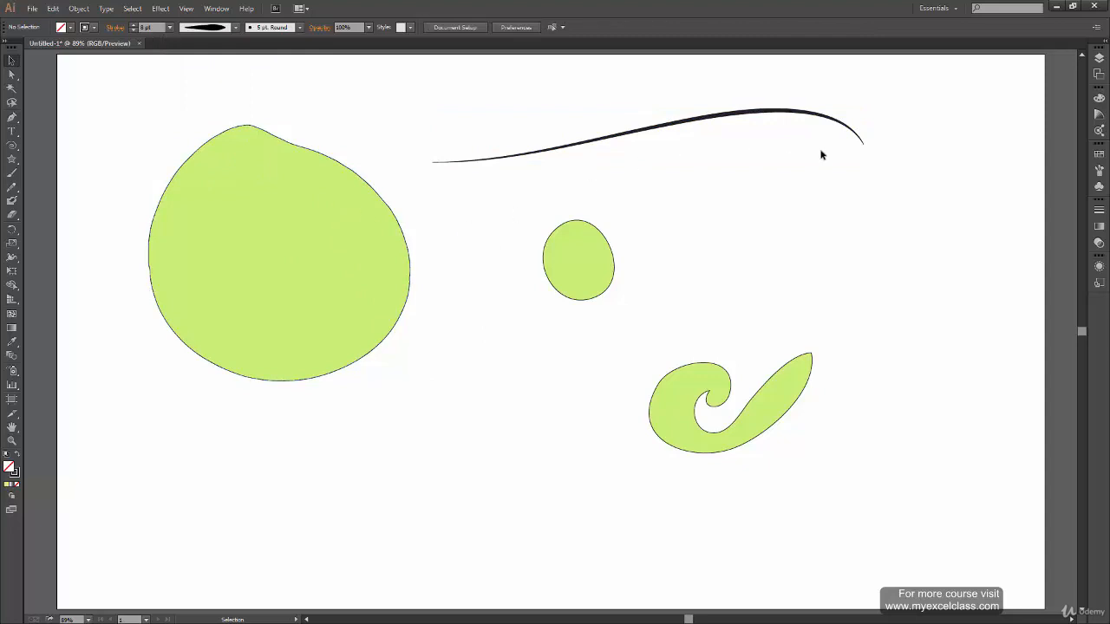
# - Apply Width Profile 4 and a 7 pt stroke weight to the small oval
pyautogui.click(568, 247)
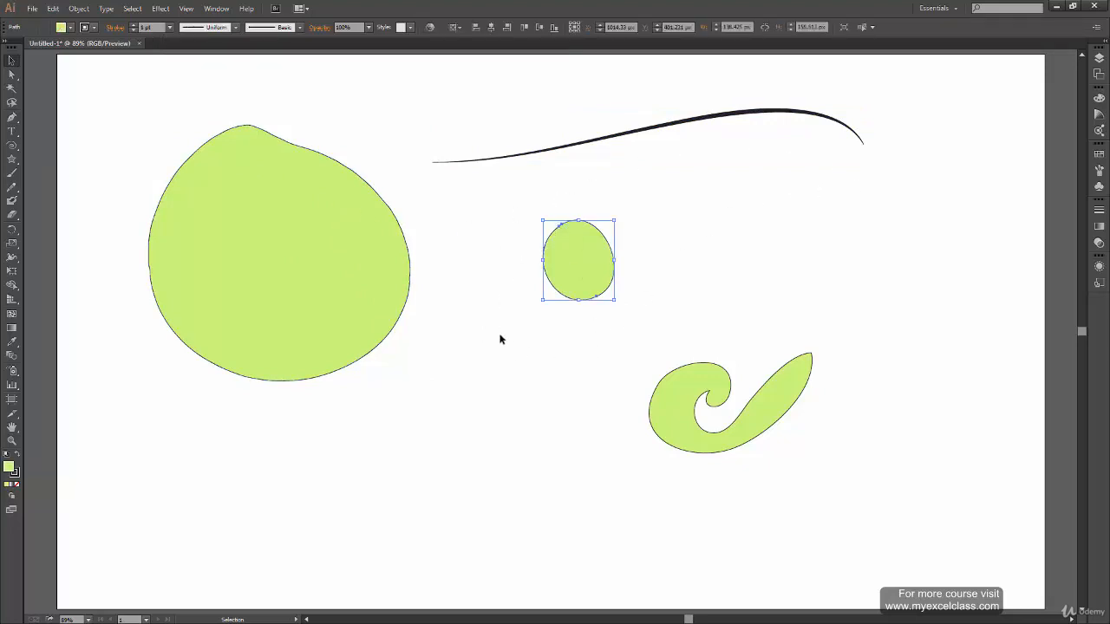
pyautogui.click(234, 27)
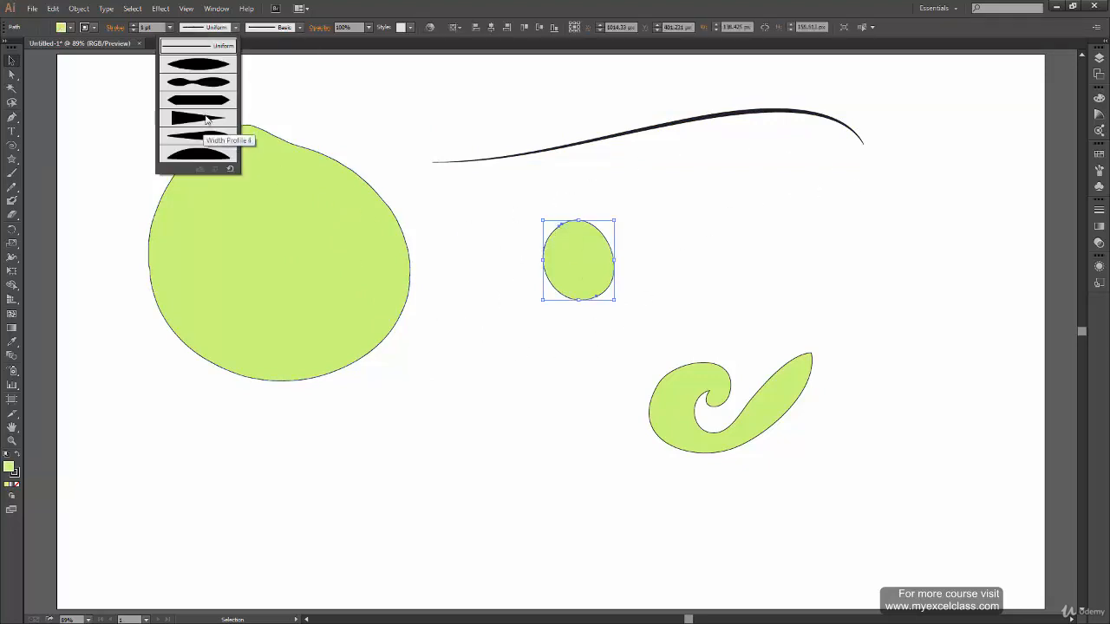
pyautogui.click(222, 139)
pyautogui.click(170, 28)
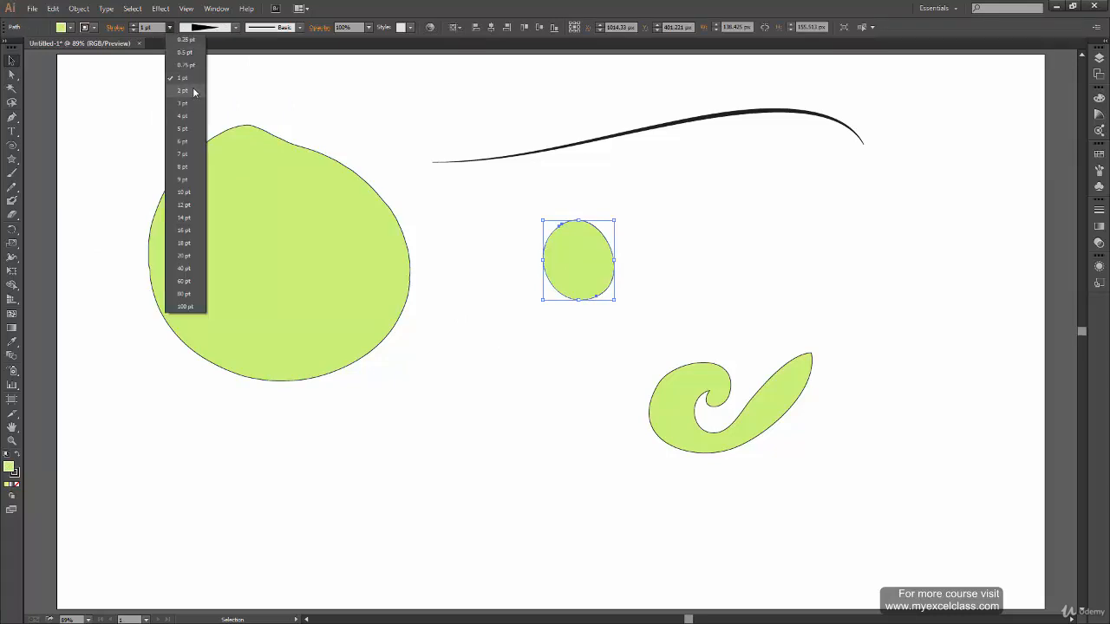
pyautogui.click(193, 153)
pyautogui.click(538, 371)
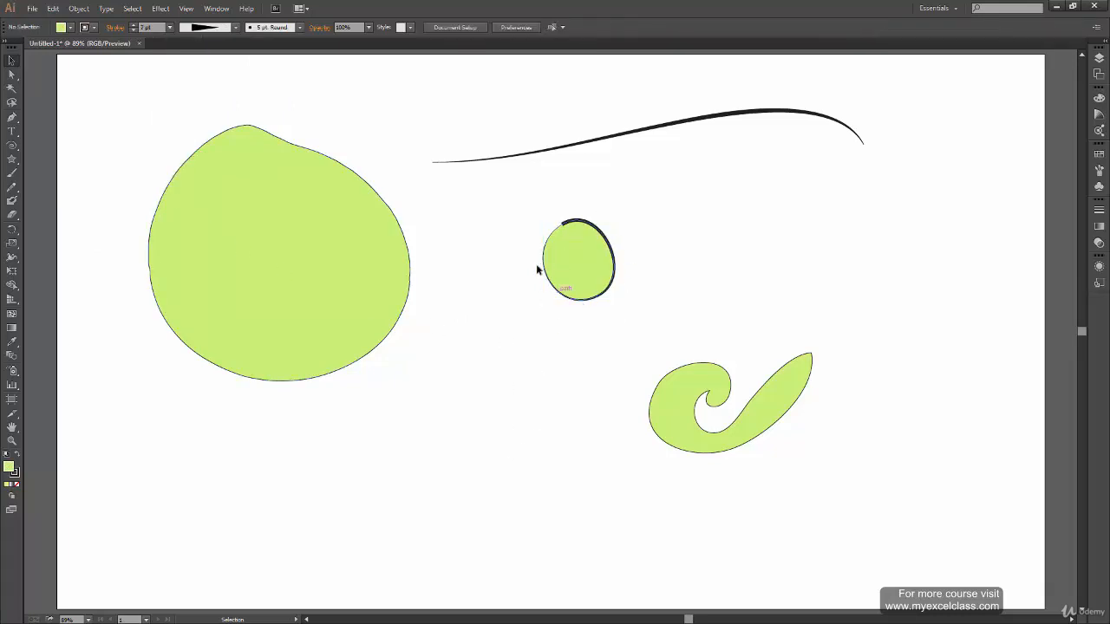
# - Apply the dark stitched pattern brush at the end of the brush list to the wavy line
pyautogui.click(667, 125)
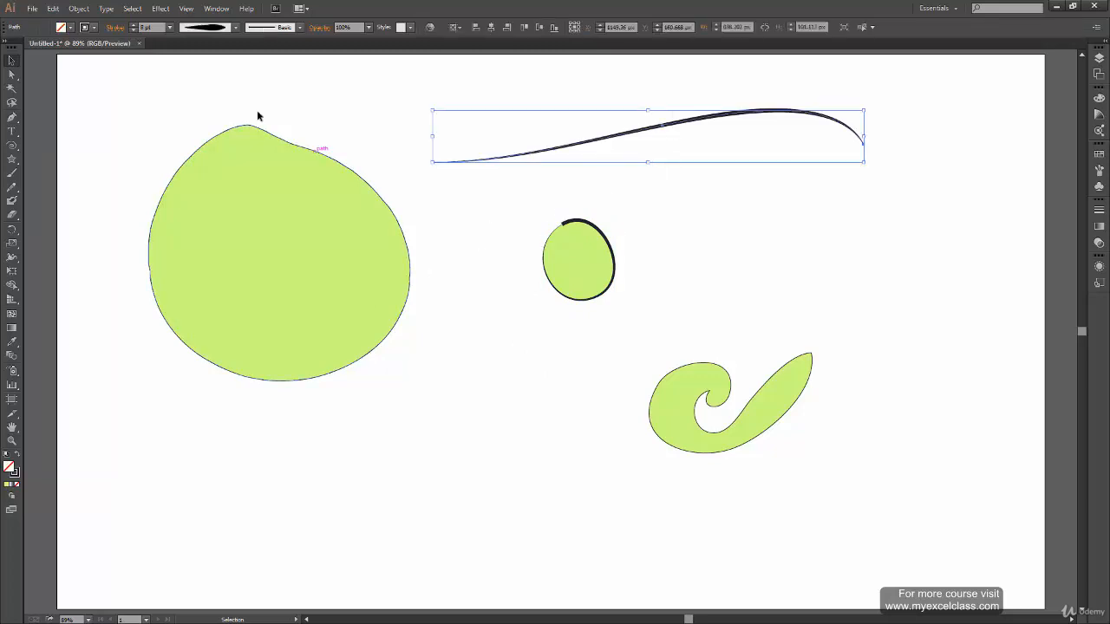
pyautogui.click(299, 27)
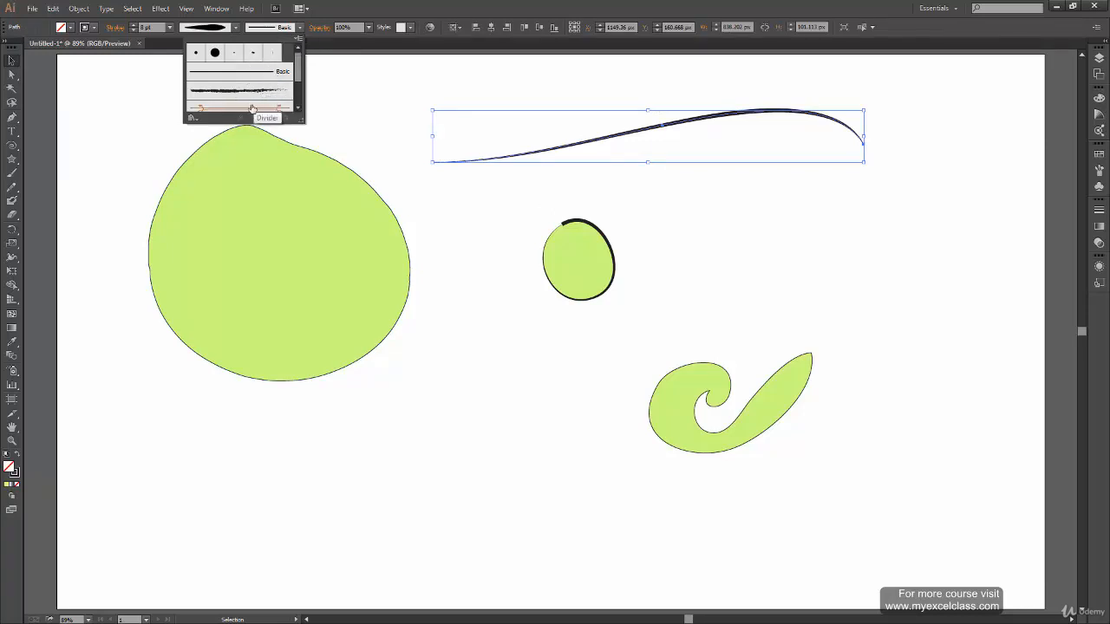
pyautogui.moveTo(299, 70); pyautogui.dragTo(300, 99)
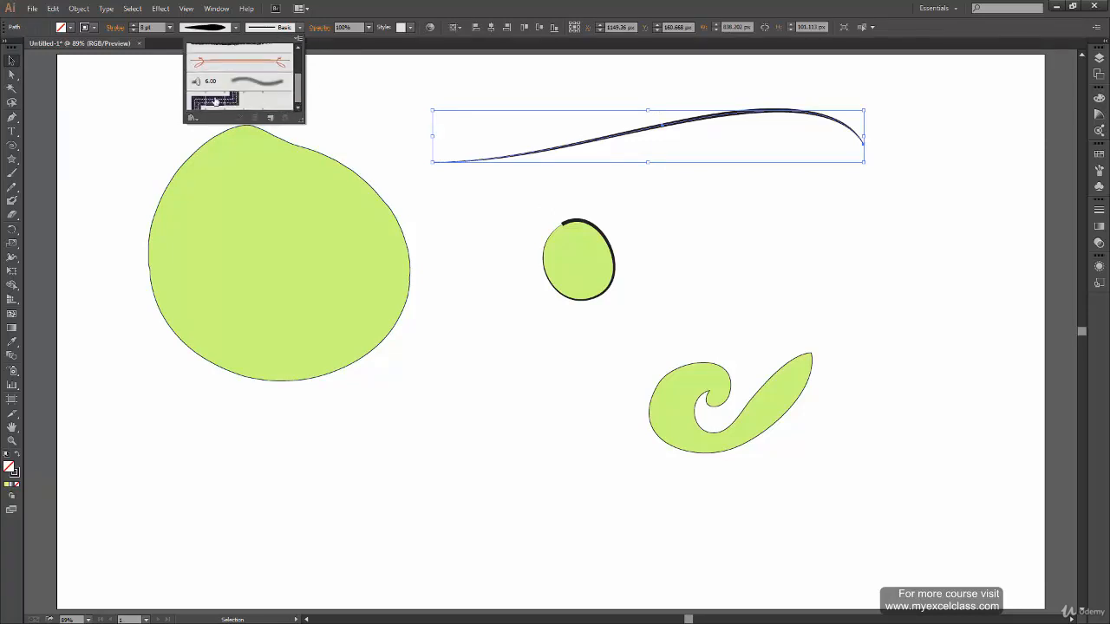
pyautogui.click(215, 101)
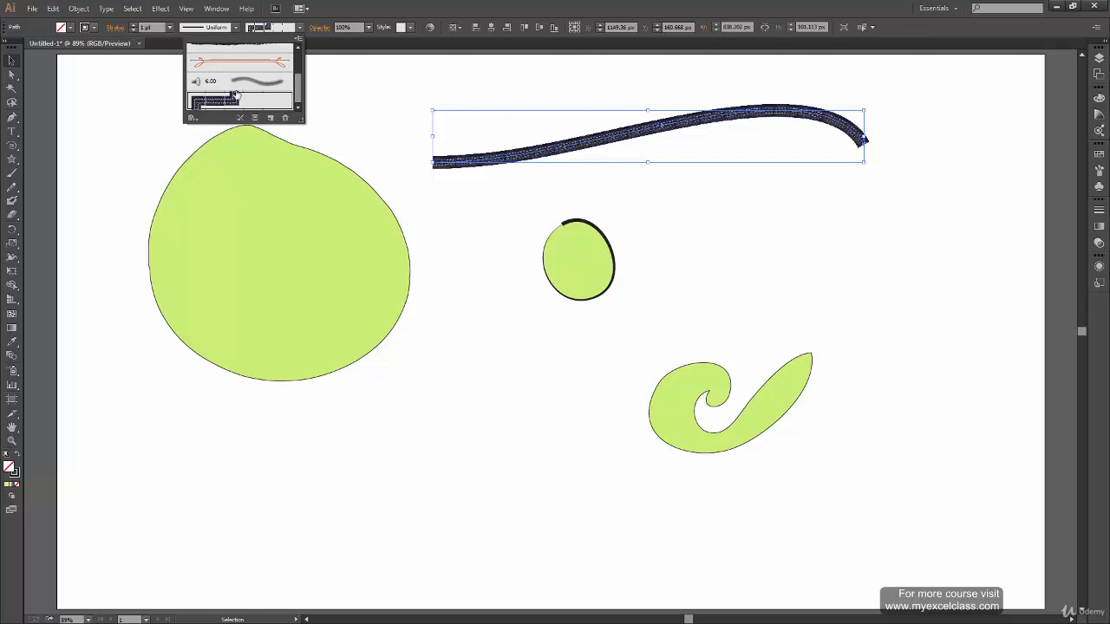
# - Try the soft grey 6.00 brush on the wavy line, and finish with the rough charcoal brush
pyautogui.click(260, 81)
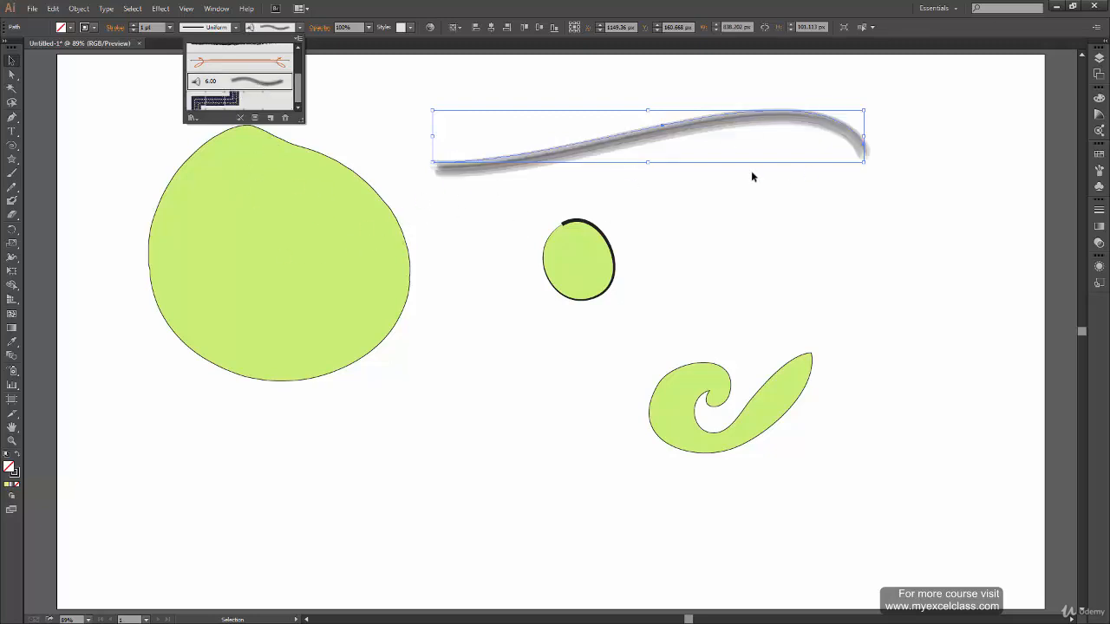
pyautogui.moveTo(299, 87); pyautogui.dragTo(299, 59)
pyautogui.click(240, 89)
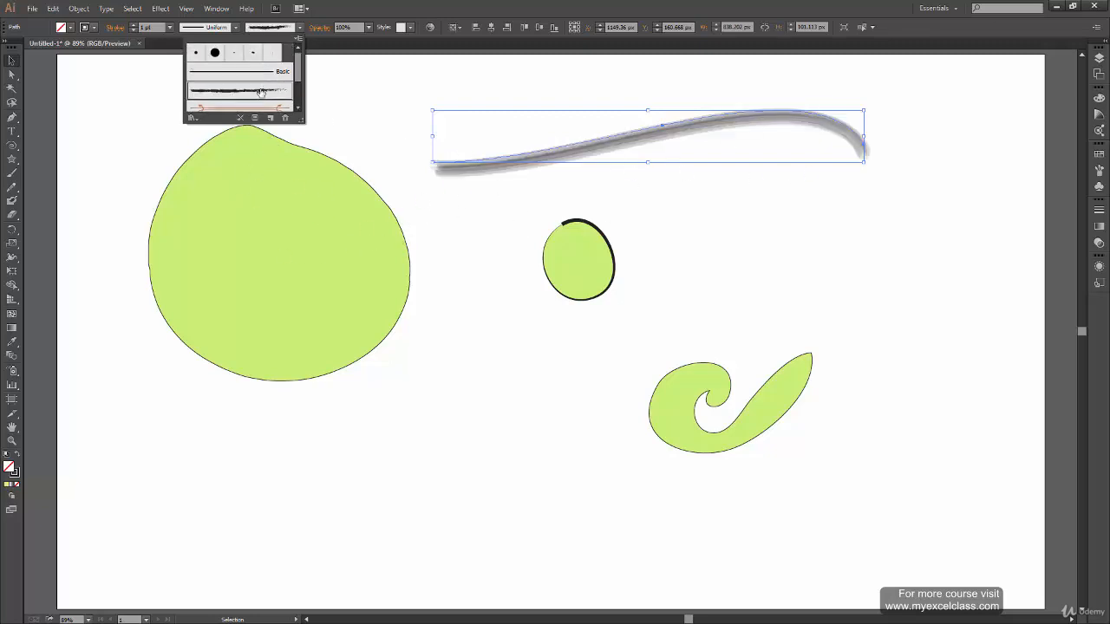
pyautogui.click(489, 285)
pyautogui.click(498, 320)
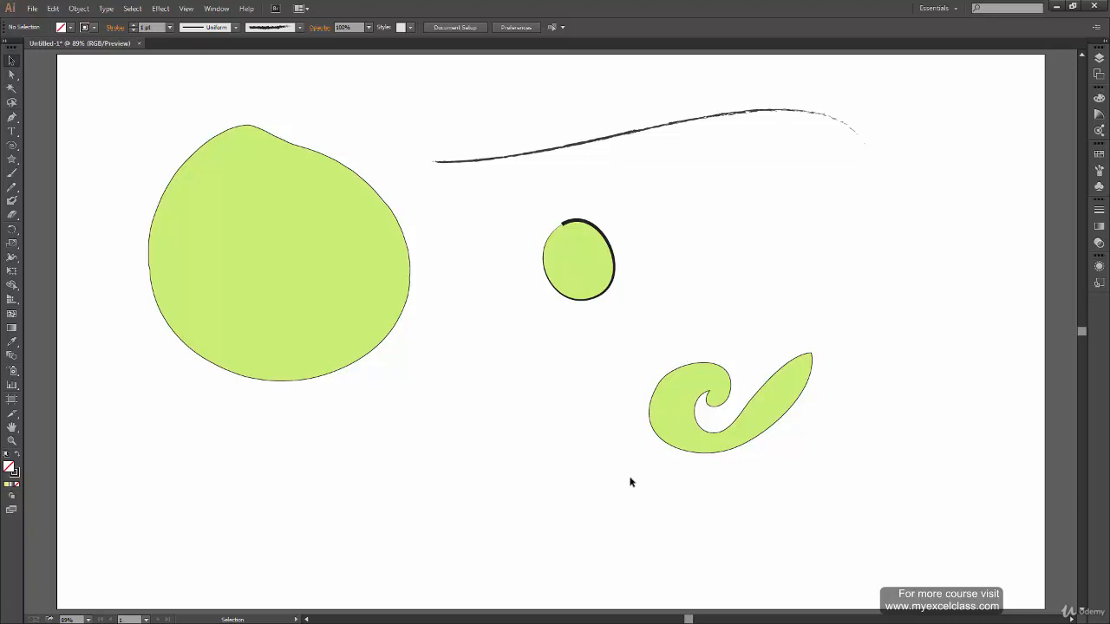
# - Delete all artwork and draw a nearly closed freehand circle, about 247 by 242 px, with the Pencil tool
pyautogui.hotkey('ctrl', 'a')
pyautogui.press('Delete')
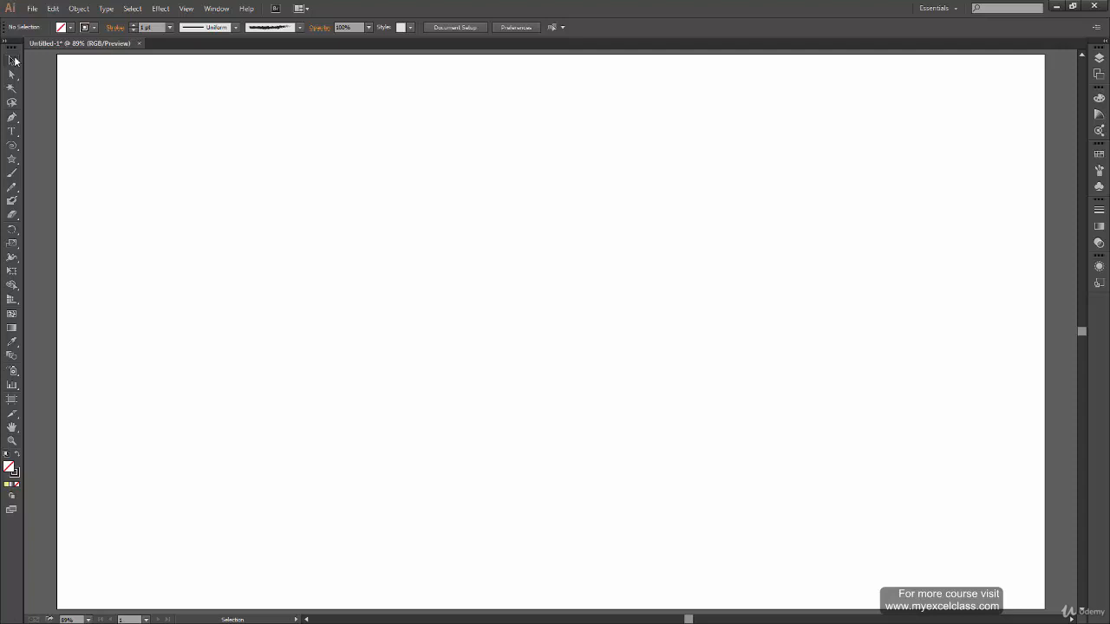
pyautogui.click(11, 186)
pyautogui.moveTo(408, 134)
pyautogui.mouseDown()
pyautogui.moveTo(339, 202)
pyautogui.moveTo(467, 224)
pyautogui.moveTo(401, 136)
pyautogui.mouseUp()
pyautogui.press('v')
pyautogui.click(188, 314)
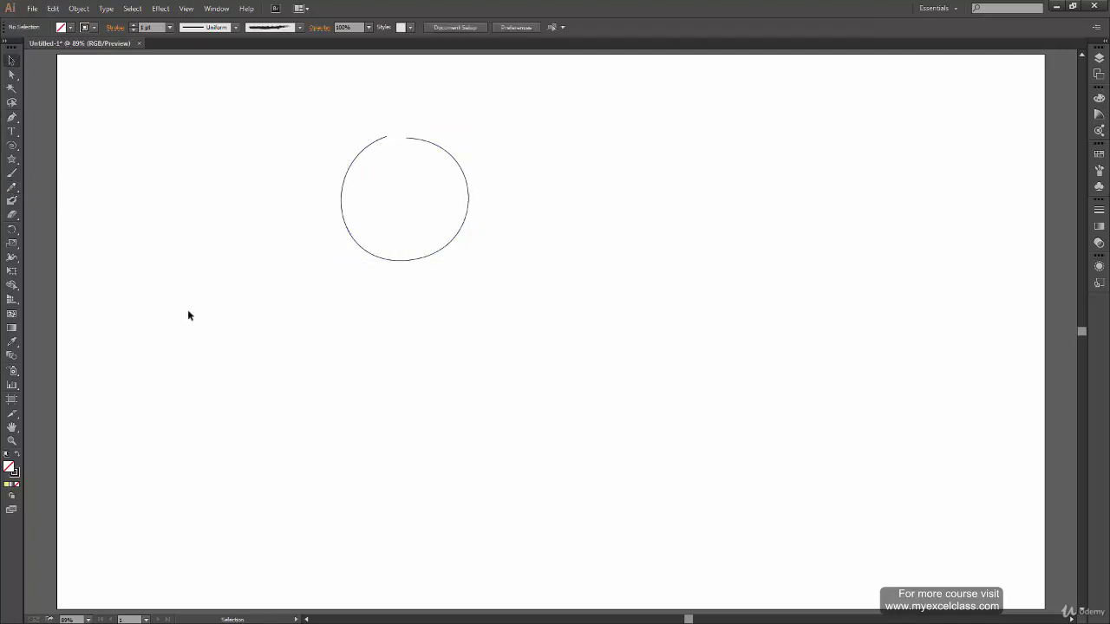
# - Fill the freehand circle with red, hex ff0000
pyautogui.click(16, 59)
pyautogui.click(464, 224)
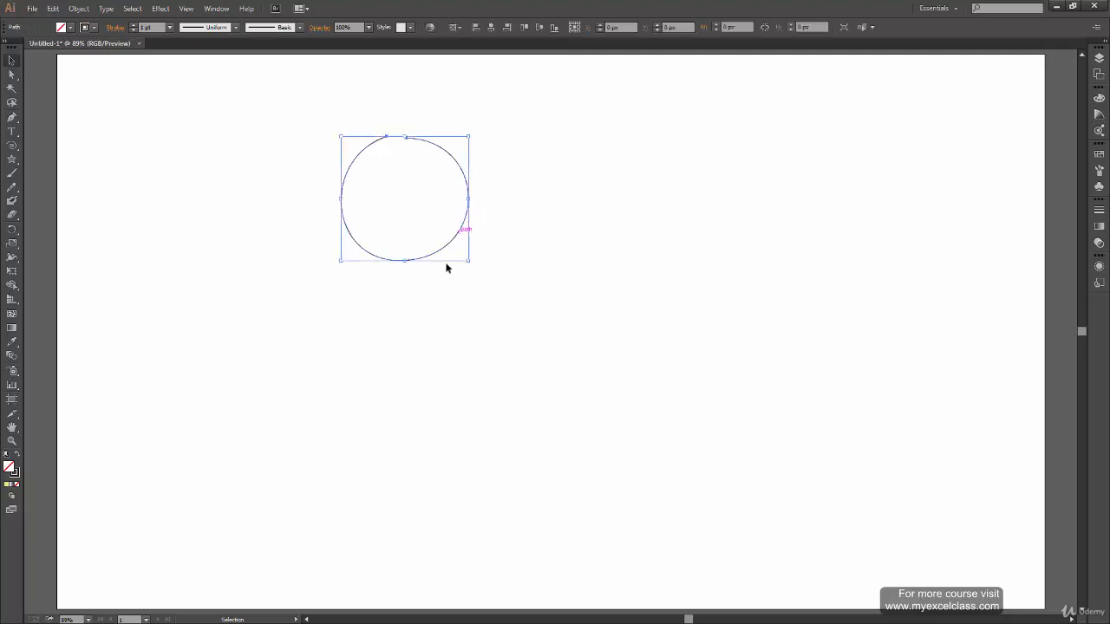
pyautogui.doubleClick(9, 468)
pyautogui.write('ff0000')
pyautogui.press('Return')
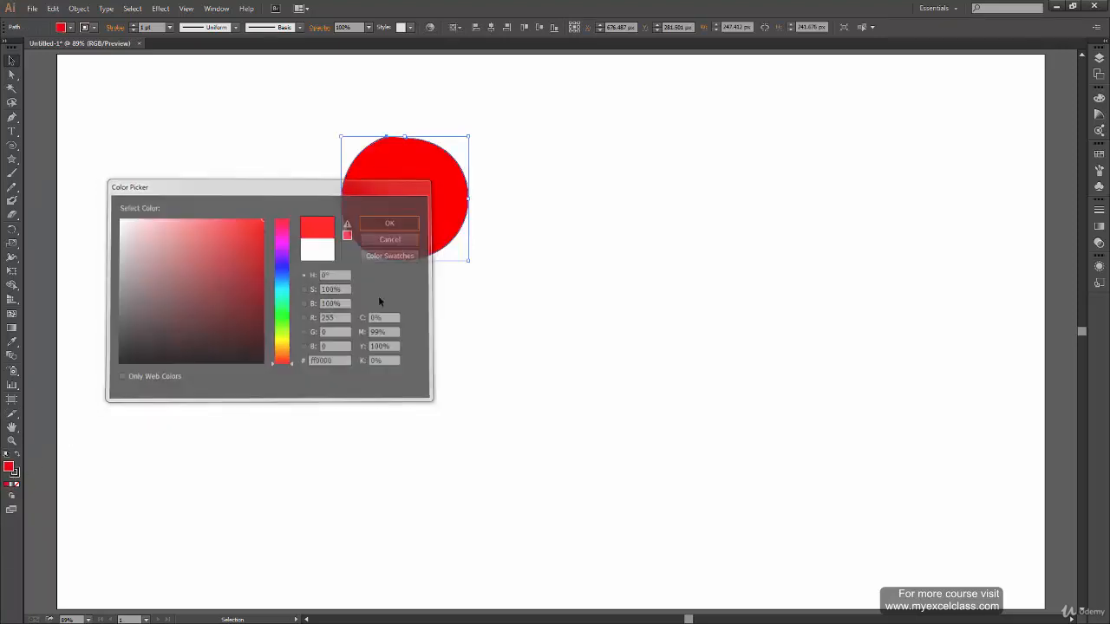
pyautogui.click(411, 341)
pyautogui.click(398, 236)
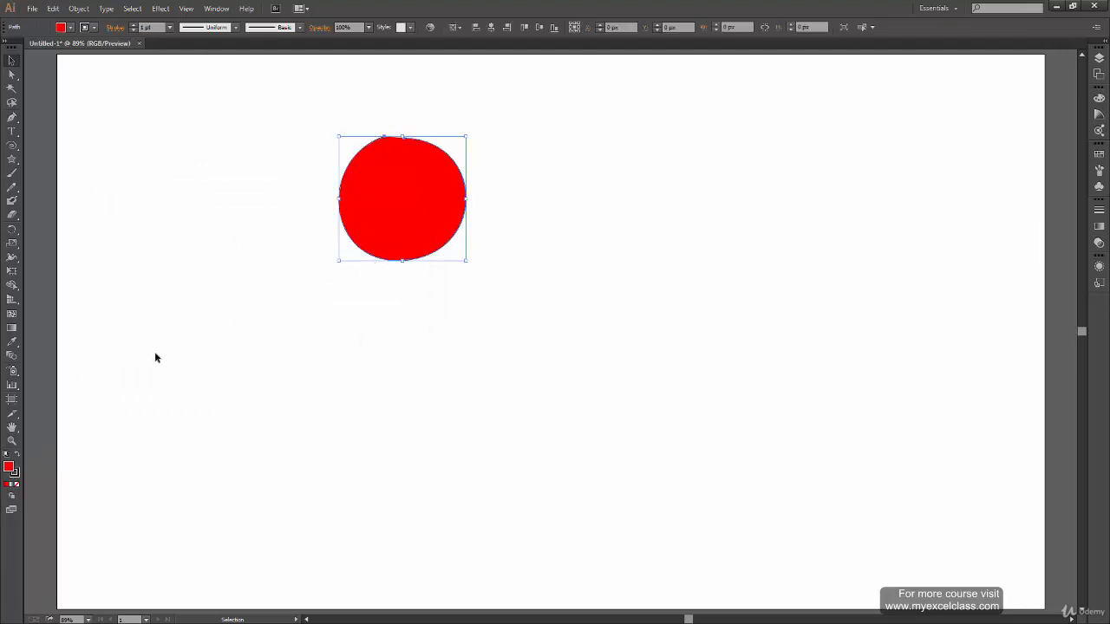
# - Change the circle's fill to a golden yellow and deselect it
pyautogui.doubleClick(10, 468)
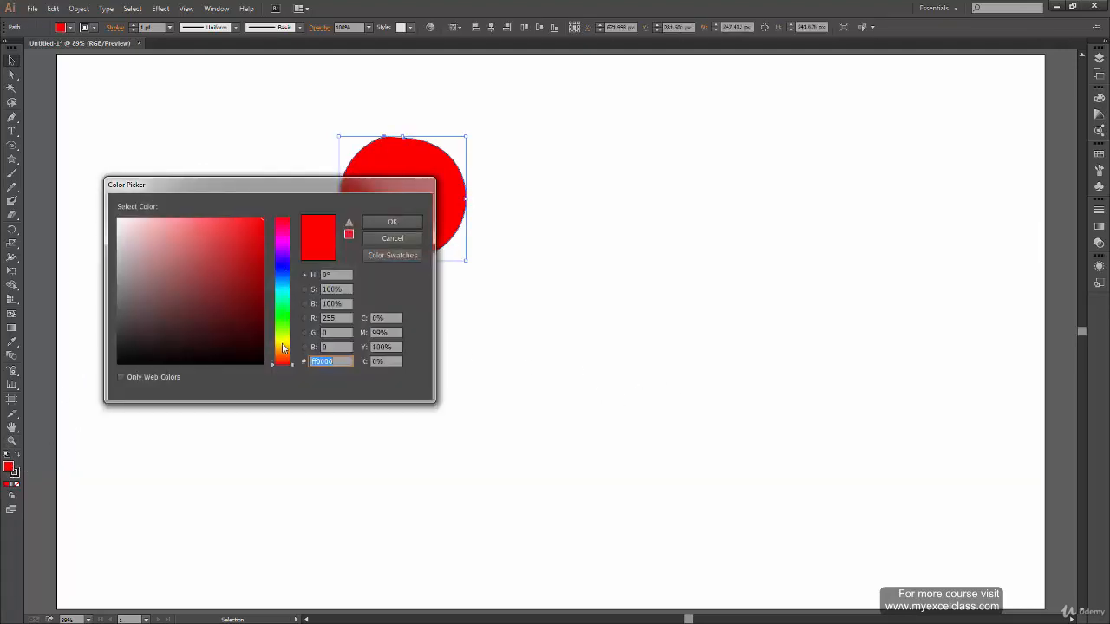
pyautogui.click(283, 344)
pyautogui.click(225, 250)
pyautogui.moveTo(225, 250)
pyautogui.mouseDown()
pyautogui.moveTo(260, 222)
pyautogui.moveTo(257, 233)
pyautogui.mouseUp()
pyautogui.click(393, 223)
pyautogui.click(614, 332)
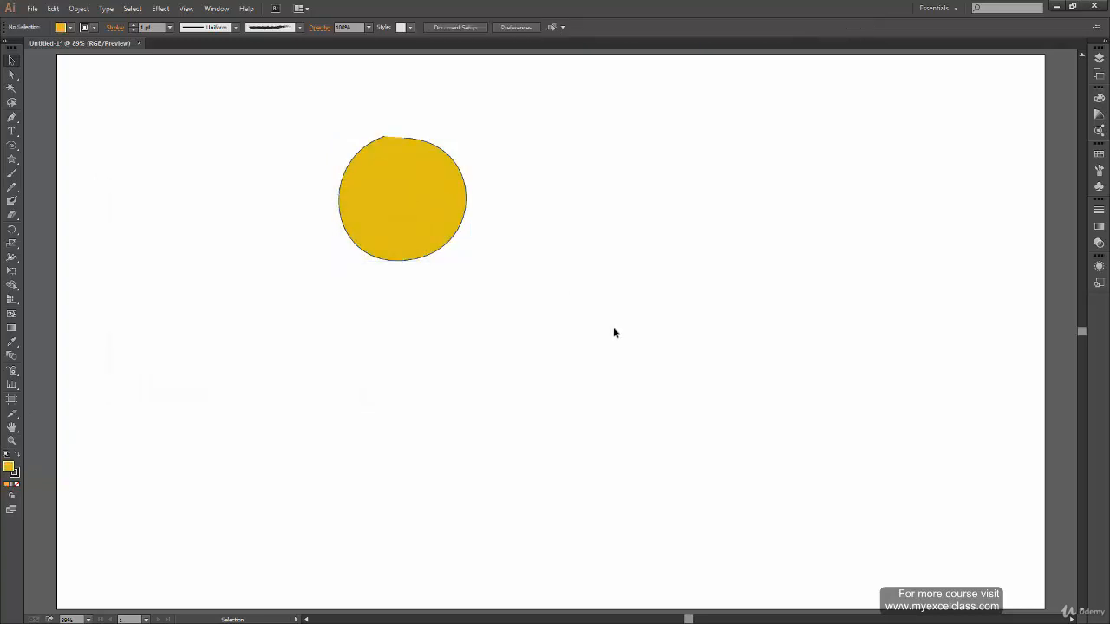
# - Move the yellow circle to the upper-left area of the artboard, at about X 215 px, Y 279 px
pyautogui.click(446, 243)
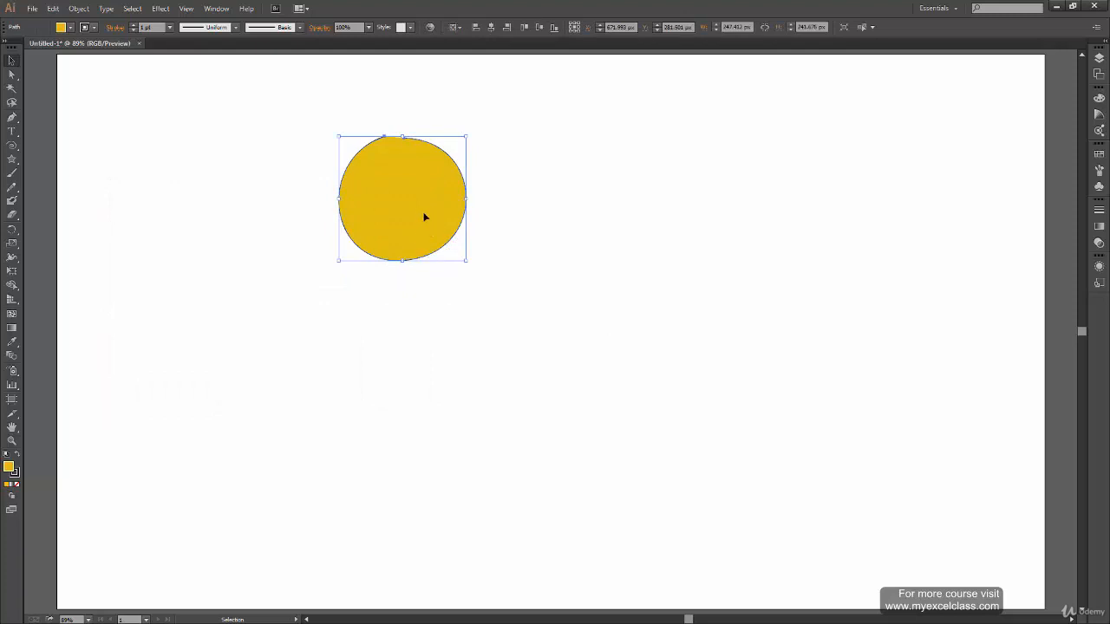
pyautogui.click(515, 227)
pyautogui.click(442, 222)
pyautogui.moveTo(453, 231); pyautogui.dragTo(187, 202)
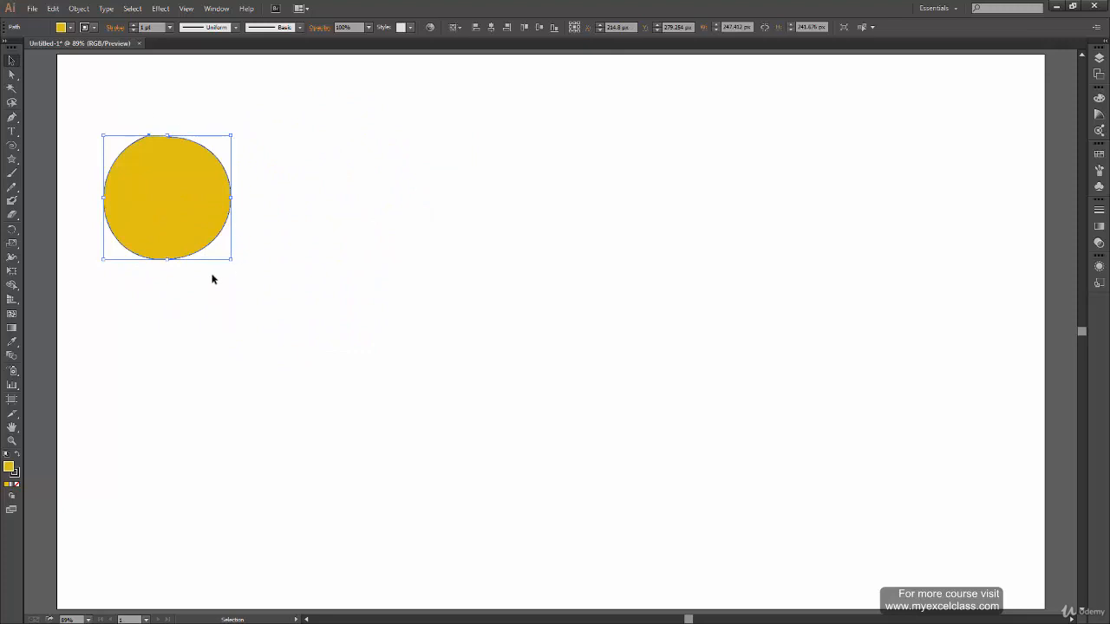
# - Try resizing the circle from its corner, including a proportional enlargement to about 495 px wide, and undo the resizing
pyautogui.moveTo(232, 261); pyautogui.dragTo(279, 382)
pyautogui.click(322, 325)
pyautogui.hotkey('ctrl', 'z')
pyautogui.moveTo(233, 136)
pyautogui.mouseDown()
pyautogui.moveTo(161, 235)
pyautogui.moveTo(238, 144)
pyautogui.moveTo(231, 136)
pyautogui.mouseUp()
pyautogui.moveTo(231, 258); pyautogui.dragTo(357, 411)
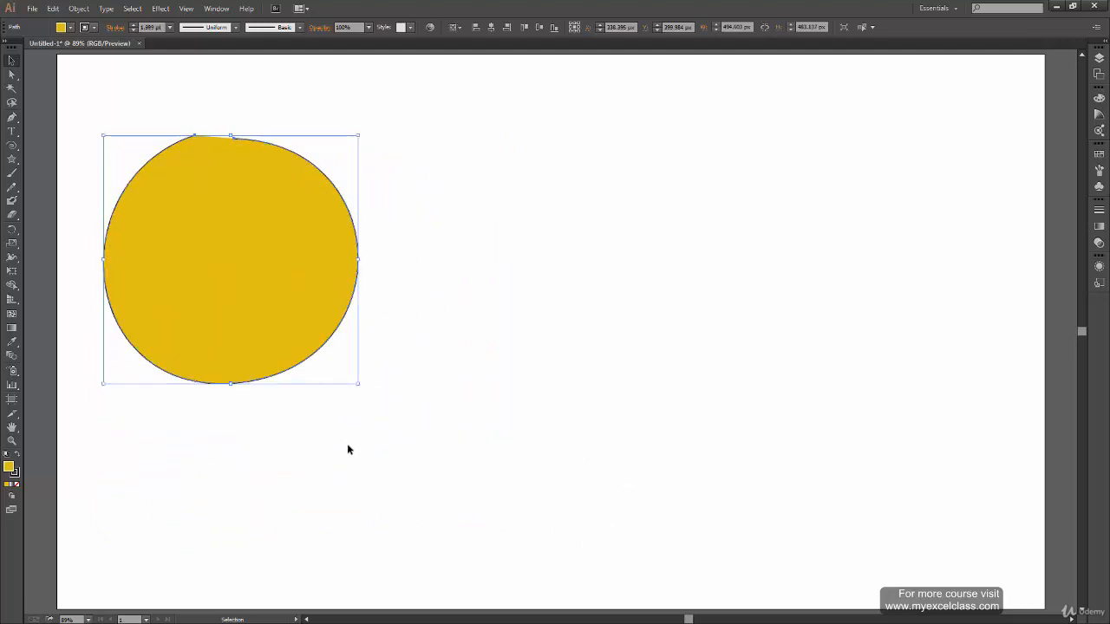
pyautogui.hotkey('ctrl', 'z')
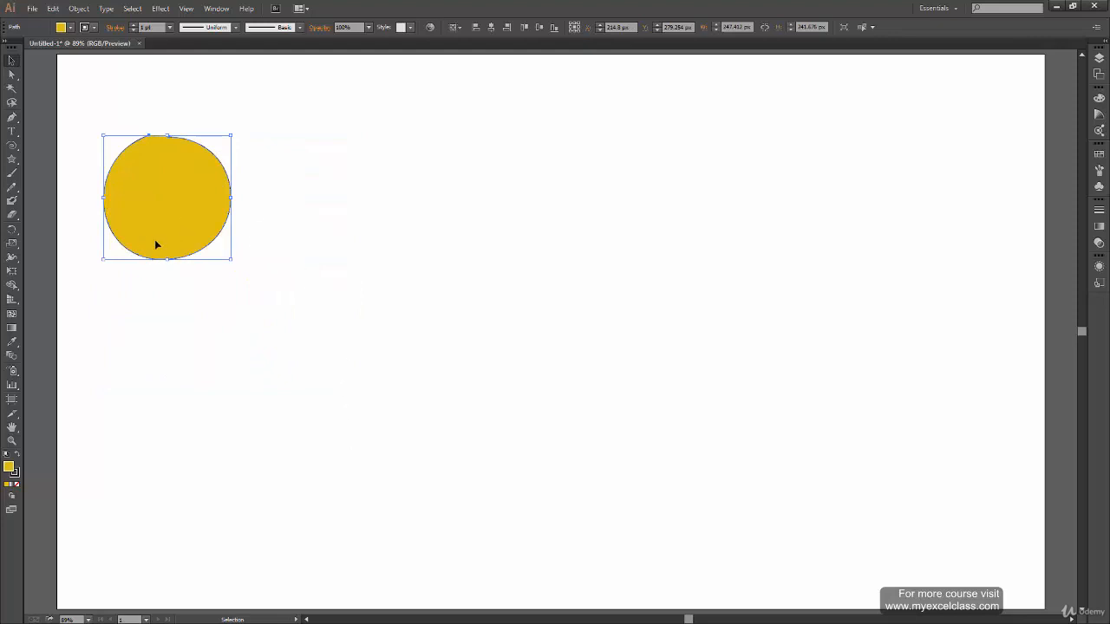
# - Duplicate the circle directly beside its right edge and delete the duplicate
pyautogui.moveTo(183, 231); pyautogui.dragTo(309, 230)
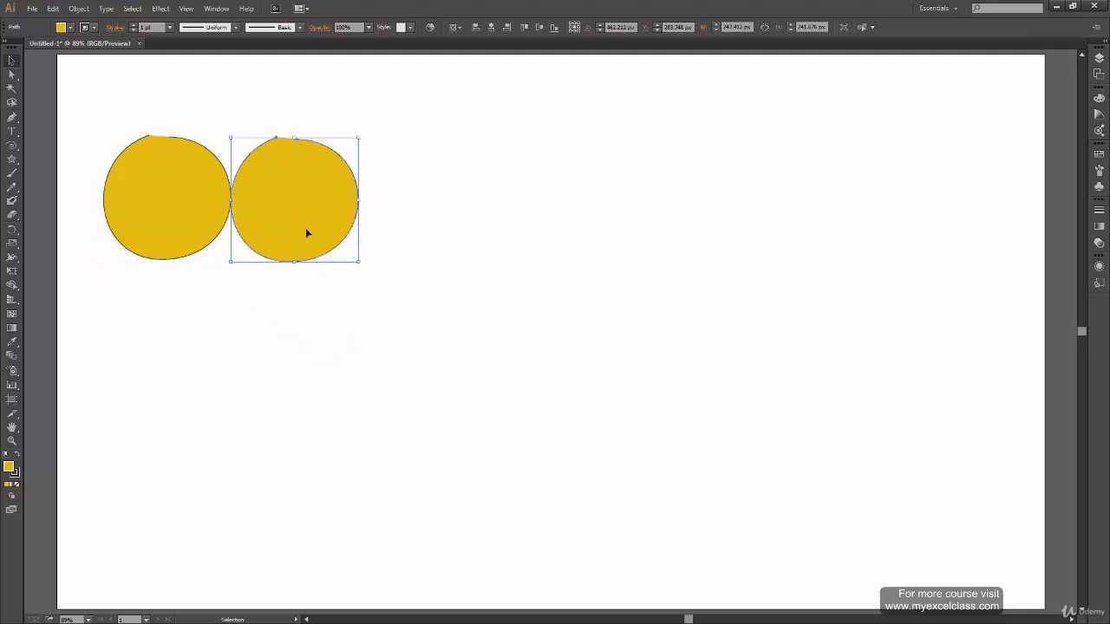
pyautogui.press('a')
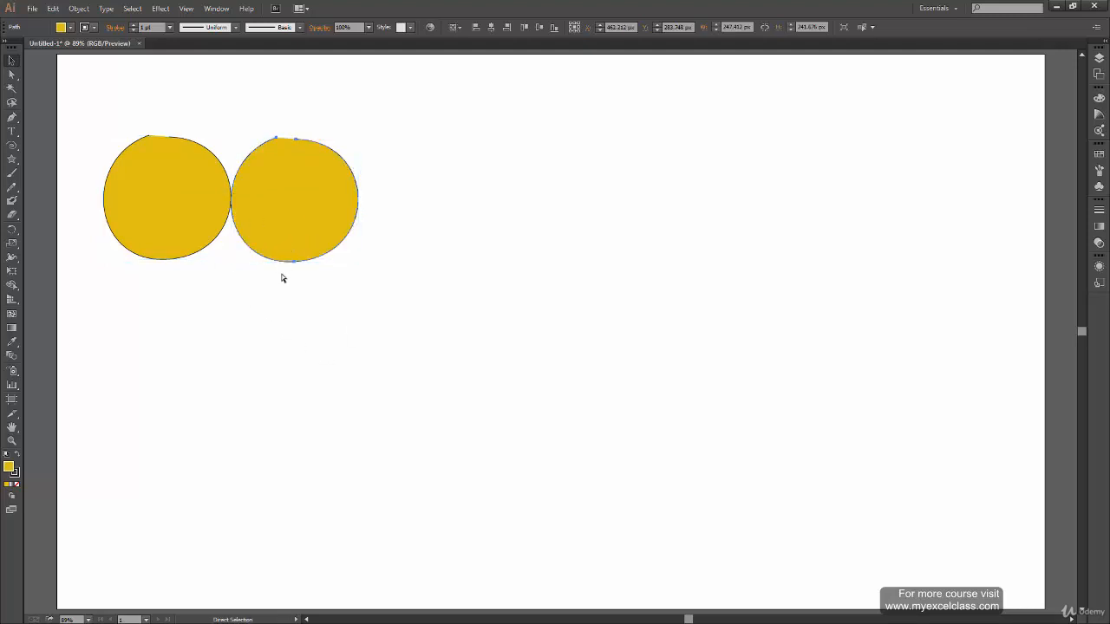
pyautogui.press('v')
pyautogui.press('Delete')
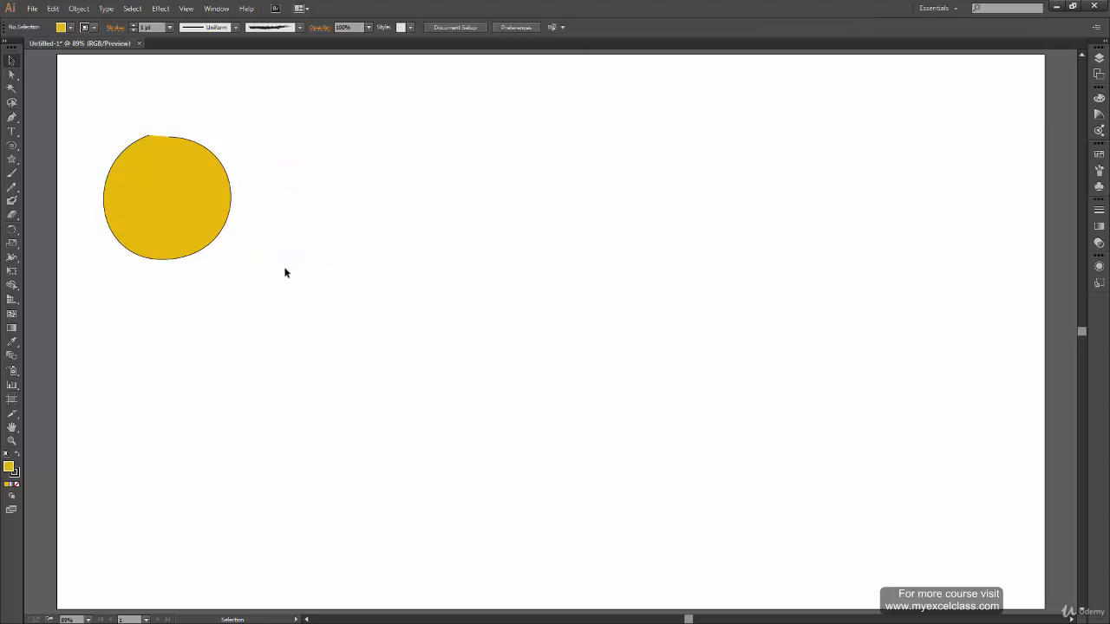
# - Copy the yellow circle and paste the copy in the middle of the artboard
pyautogui.click(205, 218)
pyautogui.press('a')
pyautogui.press('v')
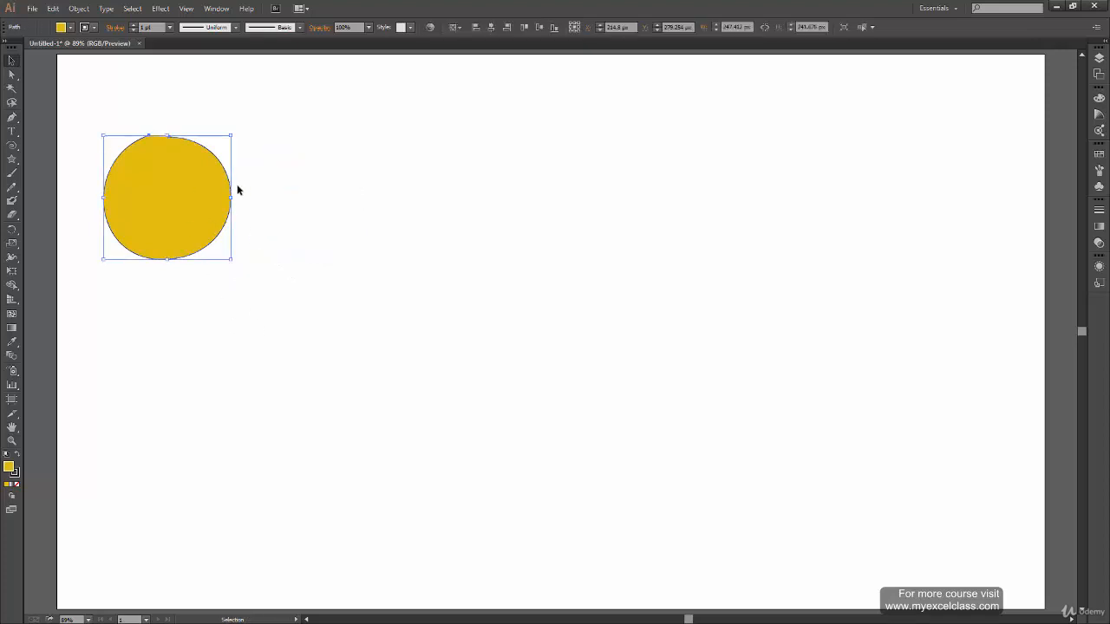
pyautogui.click(378, 251)
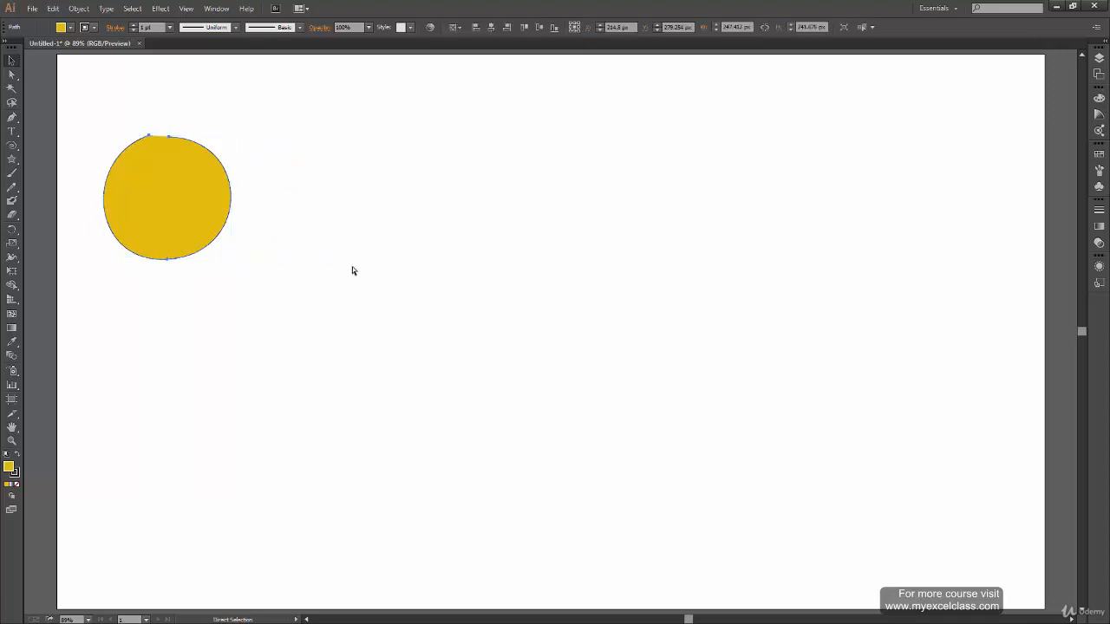
pyautogui.hotkey('ctrl', 'a')
pyautogui.hotkey('ctrl', 'c')
pyautogui.click(218, 345)
pyautogui.hotkey('ctrl', 'v')
# - Move the pasted circle to the right and slightly up, and undo the move
pyautogui.moveTo(600, 351); pyautogui.dragTo(748, 314)
pyautogui.click(777, 310)
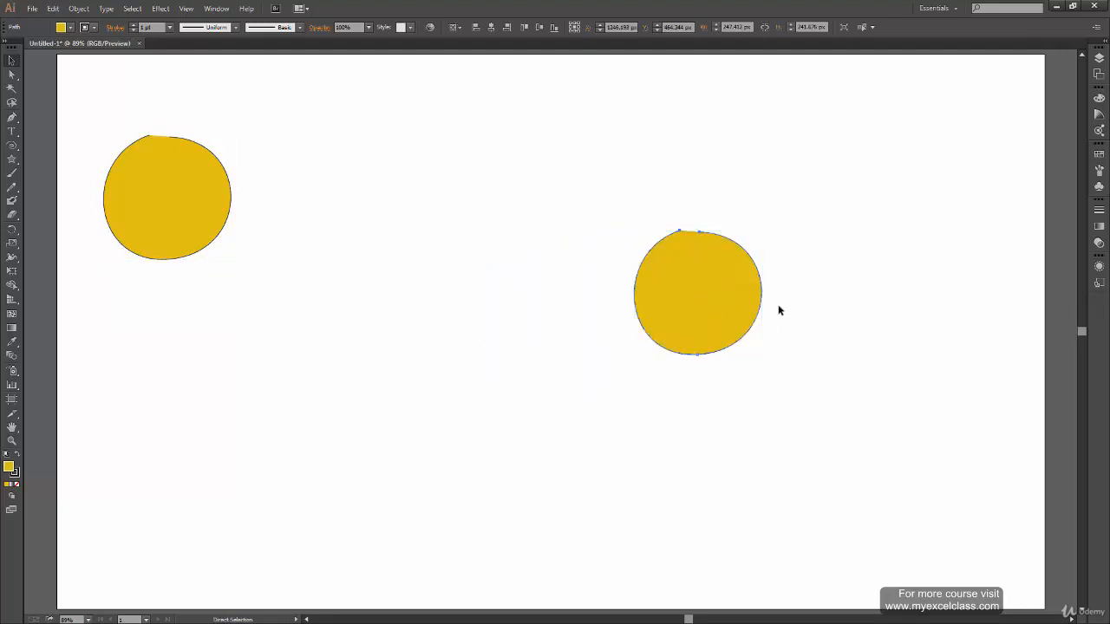
pyautogui.click(655, 330)
pyautogui.click(642, 379)
pyautogui.hotkey('ctrl', 'z')
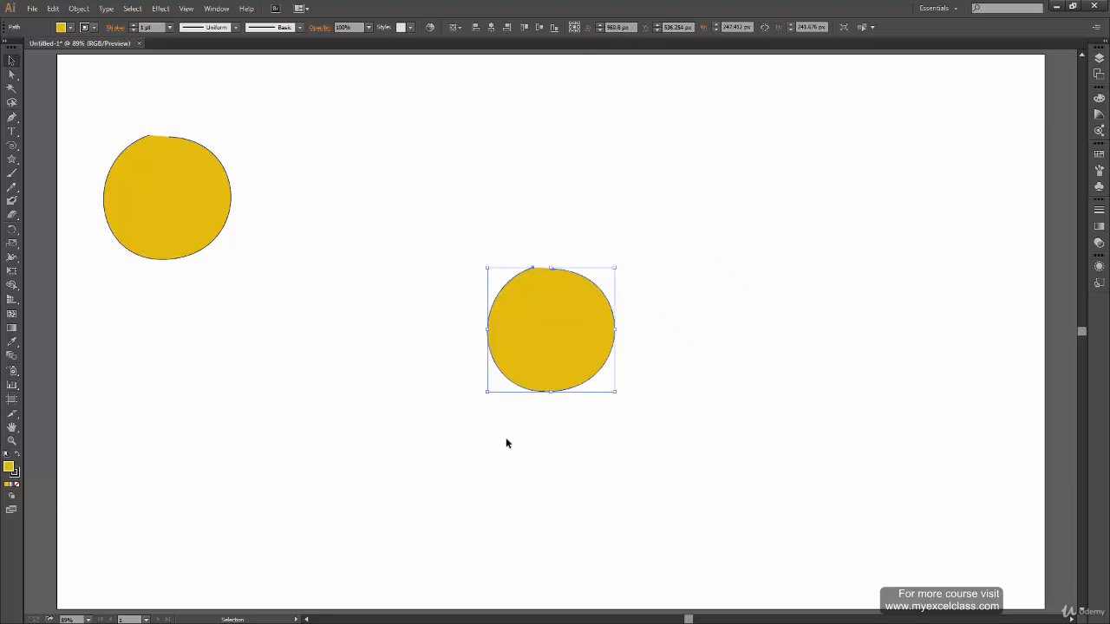
# - Paste another copy of the circle in the empty area above the artboard and delete it
pyautogui.click(224, 378)
pyautogui.moveTo(230, 334); pyautogui.dragTo(325, 478)
pyautogui.hotkey('ctrl', 'v')
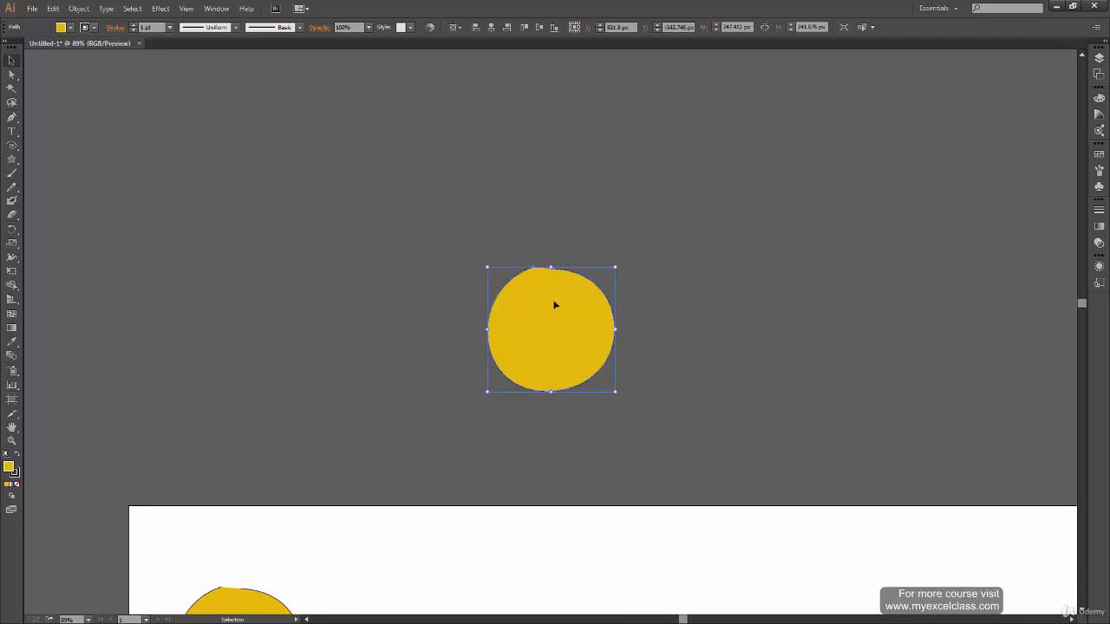
pyautogui.press('Delete')
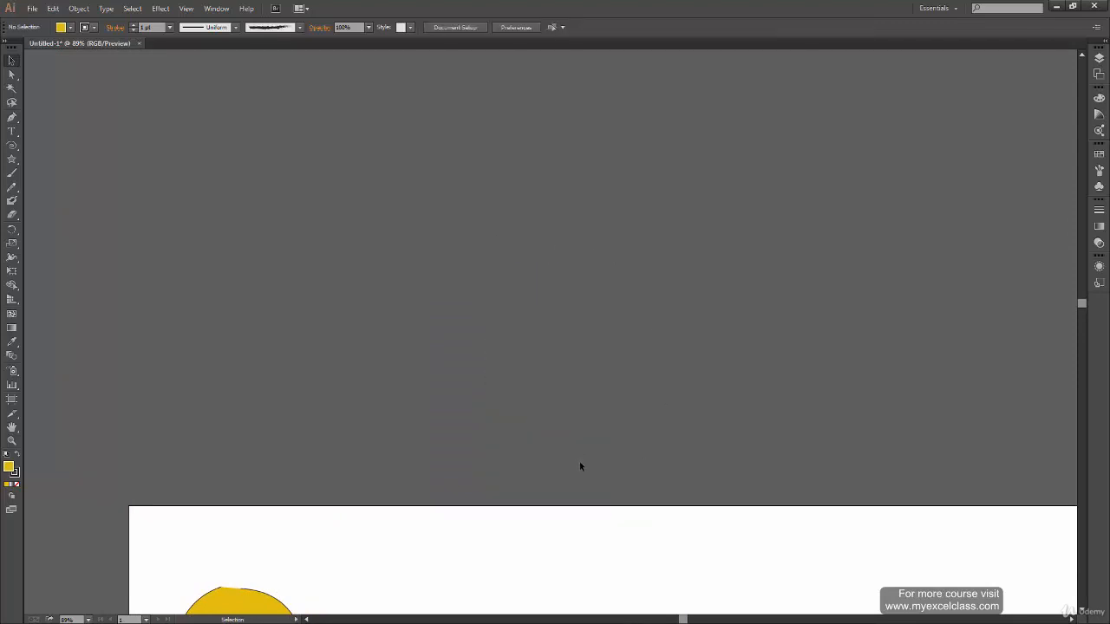
pyautogui.hotkey('ctrl', '0')
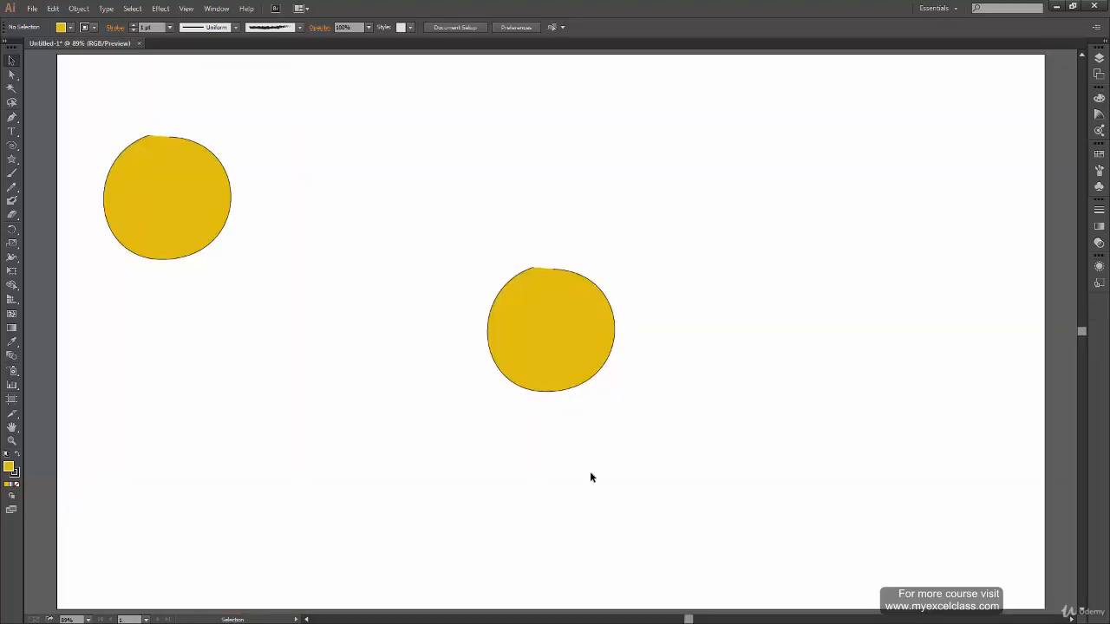
# - Move the original circle to the artboard's upper right and paste the copied circle in place at the original position
pyautogui.click(178, 233)
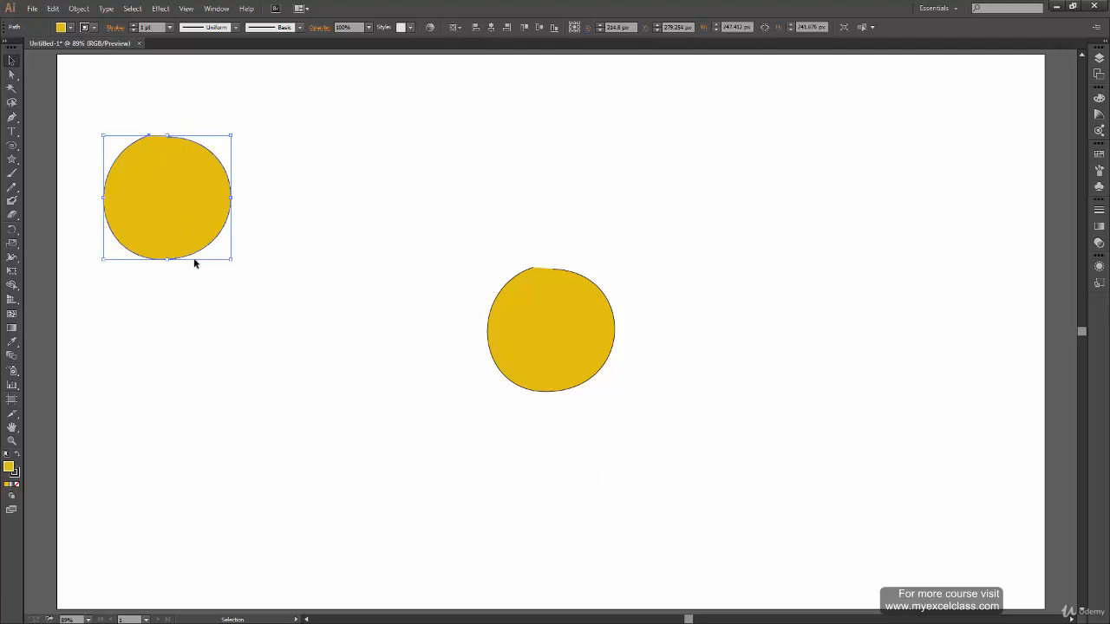
pyautogui.click(174, 340)
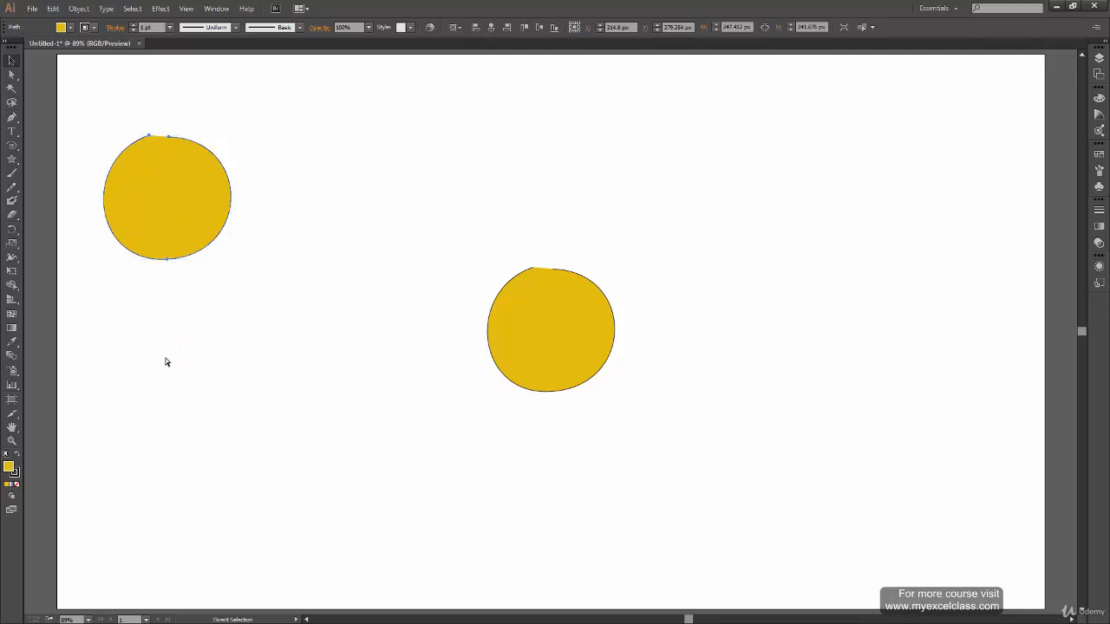
pyautogui.click(188, 206)
pyautogui.moveTo(188, 206); pyautogui.dragTo(730, 166)
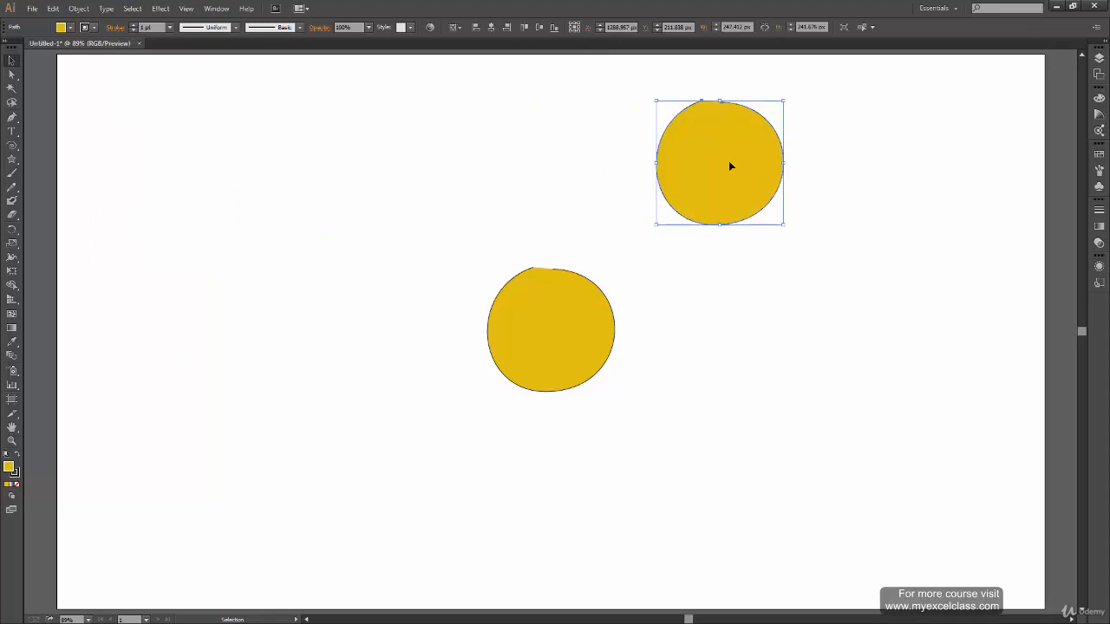
pyautogui.click(150, 165)
pyautogui.hotkey('ctrl', 'v')
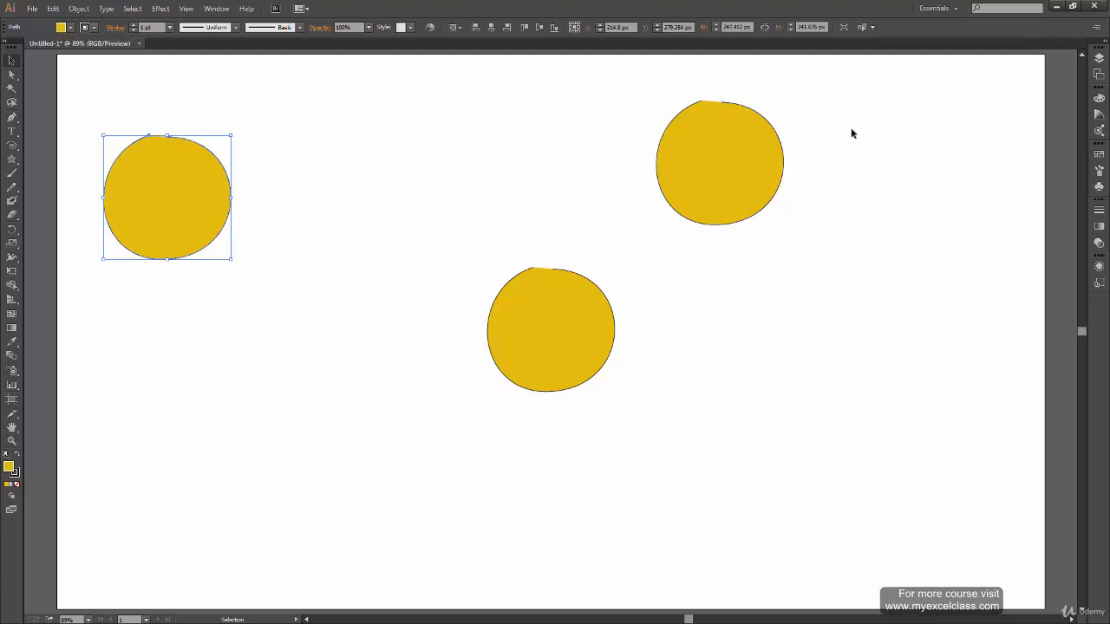
# - Delete the centre and upper-right circles, and duplicate the remaining circle about 9 px right and 8 px down
pyautogui.moveTo(869, 119); pyautogui.dragTo(501, 433)
pyautogui.press('Delete')
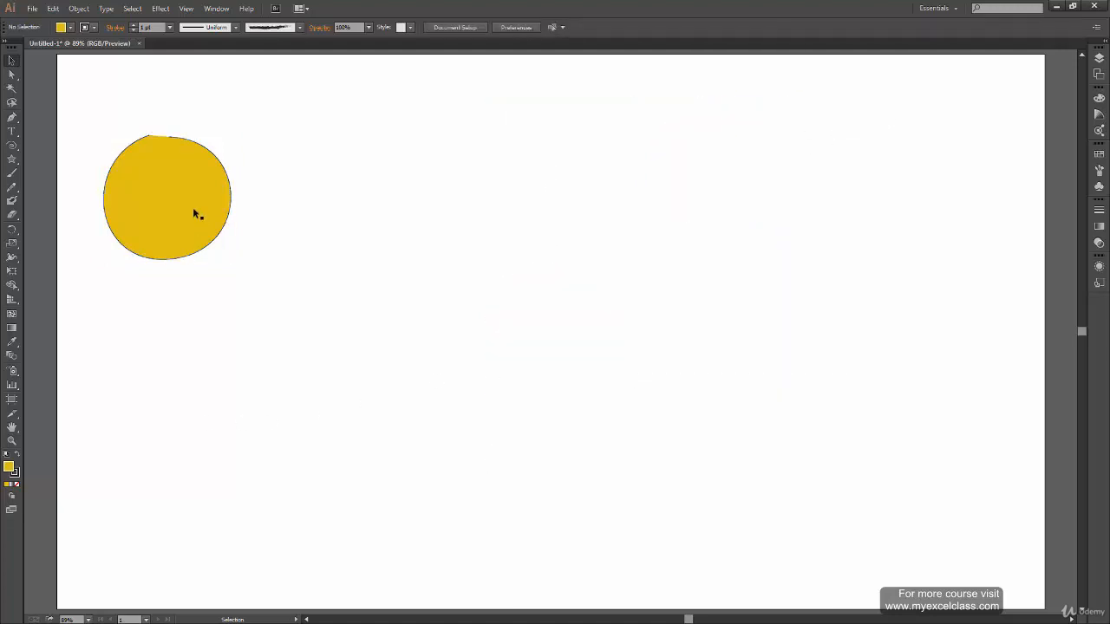
pyautogui.click(201, 248)
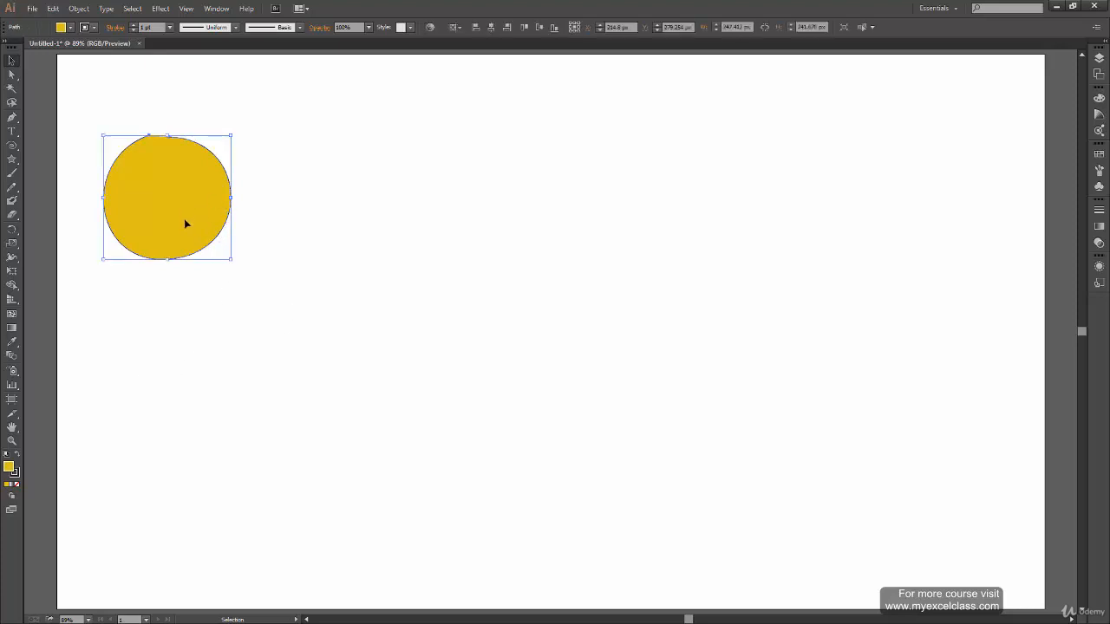
pyautogui.moveTo(184, 229); pyautogui.dragTo(186, 230)
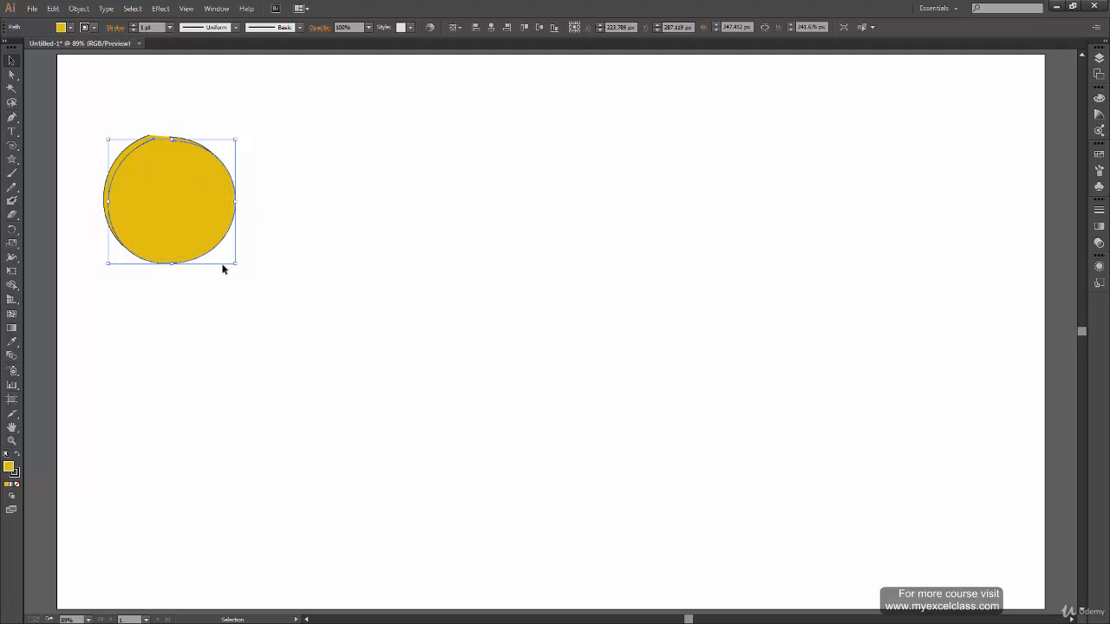
pyautogui.press('a')
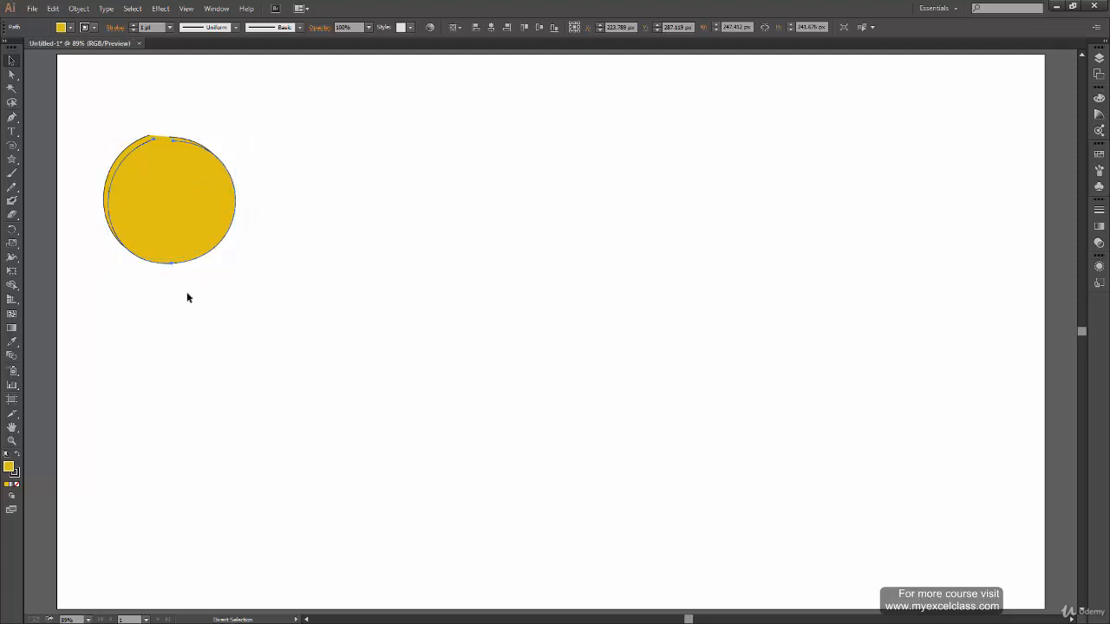
# - Repeat the offset duplication many times until the circles form a long diagonal tube toward the artboard's lower middle, and deselect
pyautogui.hotkey('ctrl', 'd')
pyautogui.hotkey('ctrl', 'd')
pyautogui.hotkey('ctrl', 'd')
pyautogui.hotkey('ctrl', 'd')
pyautogui.hotkey('ctrl', 'd')
pyautogui.hotkey('ctrl', 'd')
pyautogui.hotkey('ctrl', 'd')
pyautogui.hotkey('ctrl', 'd')
pyautogui.hotkey('ctrl', 'd')
pyautogui.hotkey('ctrl', 'd')
pyautogui.hotkey('ctrl', 'd')
pyautogui.hotkey('ctrl', 'd')
pyautogui.hotkey('ctrl', 'd')
pyautogui.hotkey('ctrl', 'd')
pyautogui.hotkey('ctrl', 'd')
pyautogui.hotkey('ctrl', 'd')
pyautogui.hotkey('ctrl', 'd')
pyautogui.hotkey('ctrl', 'd')
pyautogui.hotkey('ctrl', 'd')
pyautogui.hotkey('ctrl', 'd')
pyautogui.hotkey('ctrl', 'd')
pyautogui.hotkey('ctrl', 'd')
pyautogui.hotkey('ctrl', 'd')
pyautogui.hotkey('ctrl', 'd')
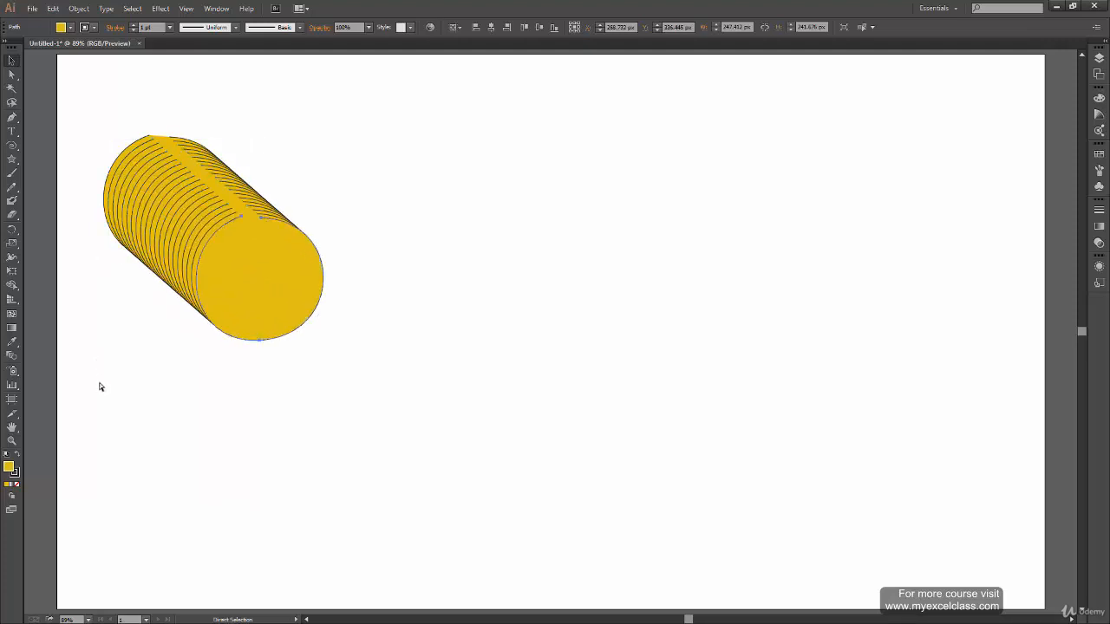
pyautogui.hotkey('ctrl', 'd')
pyautogui.hotkey('ctrl', 'd')
pyautogui.hotkey('ctrl', 'd')
pyautogui.hotkey('ctrl', 'd')
pyautogui.hotkey('ctrl', 'd')
pyautogui.hotkey('ctrl', 'd')
pyautogui.hotkey('ctrl', 'd')
pyautogui.hotkey('ctrl', 'd')
pyautogui.hotkey('ctrl', 'd')
pyautogui.hotkey('ctrl', 'd')
pyautogui.hotkey('ctrl', 'd')
pyautogui.hotkey('ctrl', 'd')
pyautogui.hotkey('ctrl', 'd')
pyautogui.hotkey('ctrl', 'd')
pyautogui.hotkey('ctrl', 'd')
pyautogui.hotkey('ctrl', 'd')
pyautogui.hotkey('ctrl', 'd')
pyautogui.hotkey('ctrl', 'd')
pyautogui.hotkey('ctrl', 'd')
pyautogui.hotkey('ctrl', 'd')
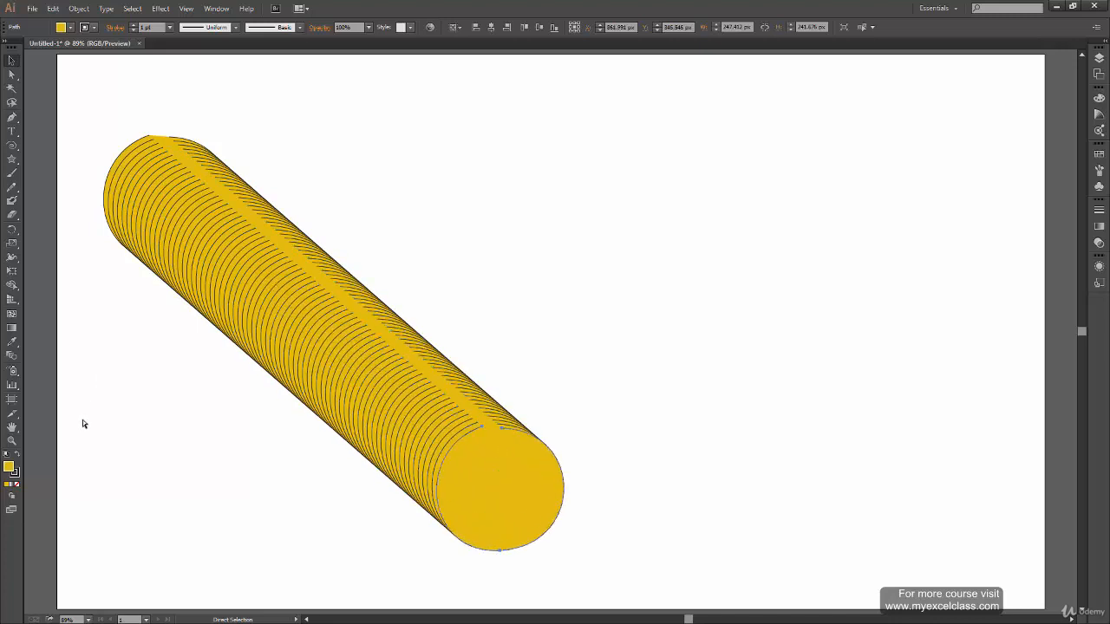
pyautogui.press('v')
pyautogui.click(146, 440)
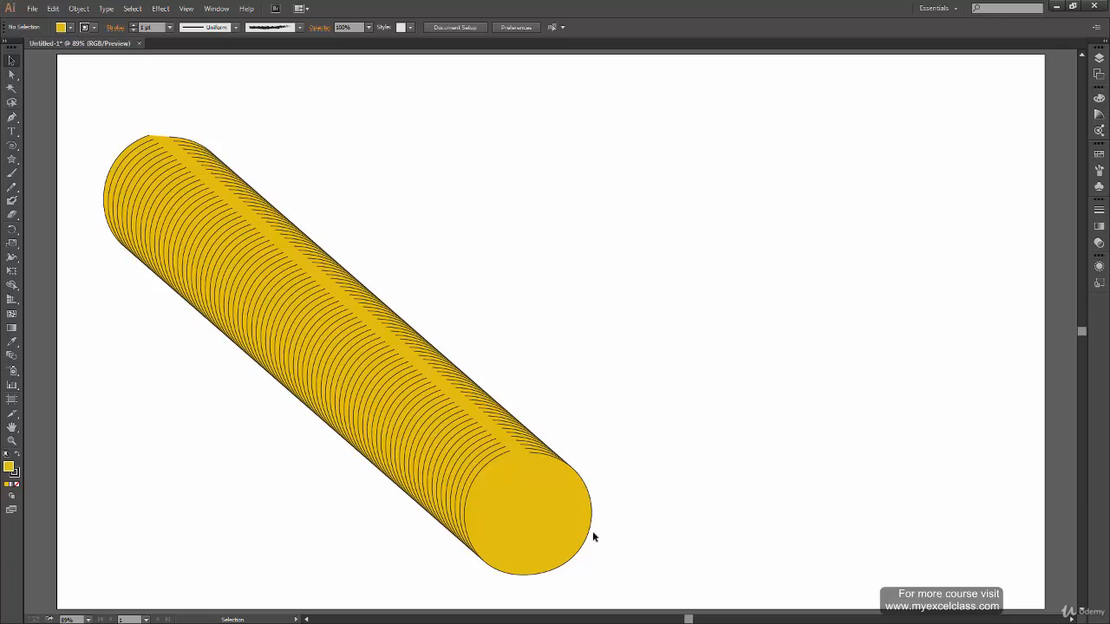
# - Delete all the circles of the diagonal tube together, undo the deletion, and deselect
pyautogui.moveTo(614, 567); pyautogui.dragTo(114, 116)
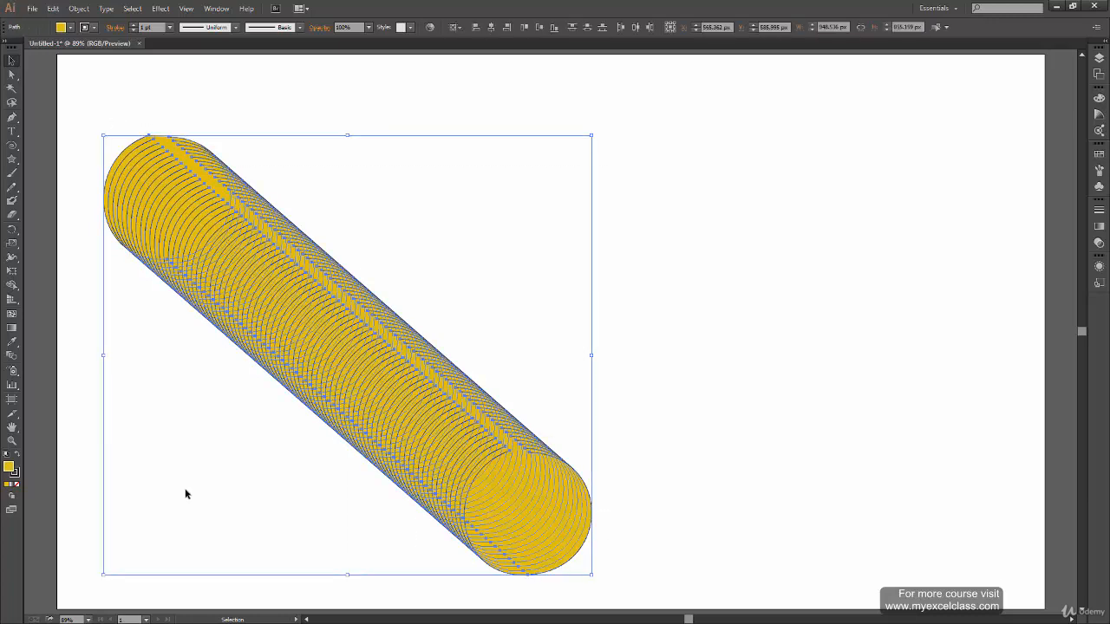
pyautogui.press('Delete')
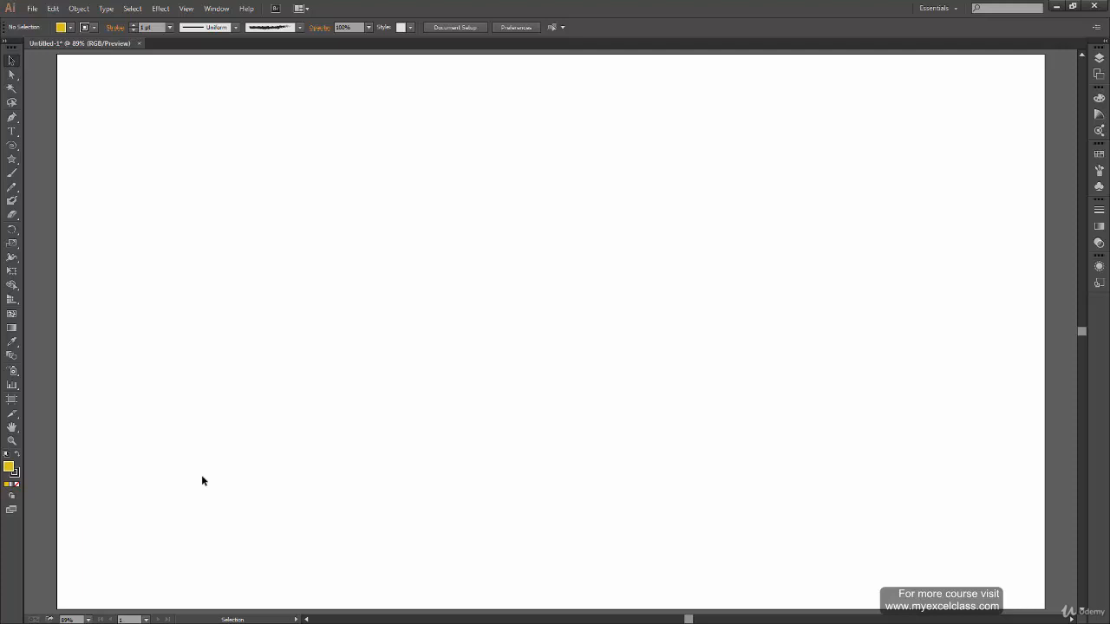
pyautogui.hotkey('ctrl', 'z')
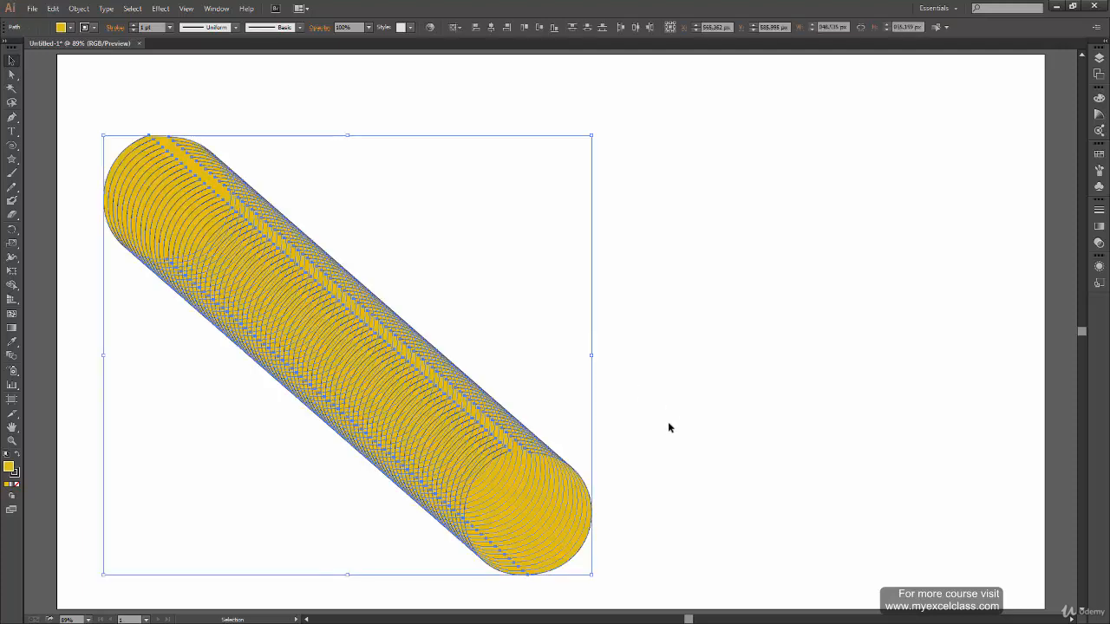
pyautogui.click(636, 473)
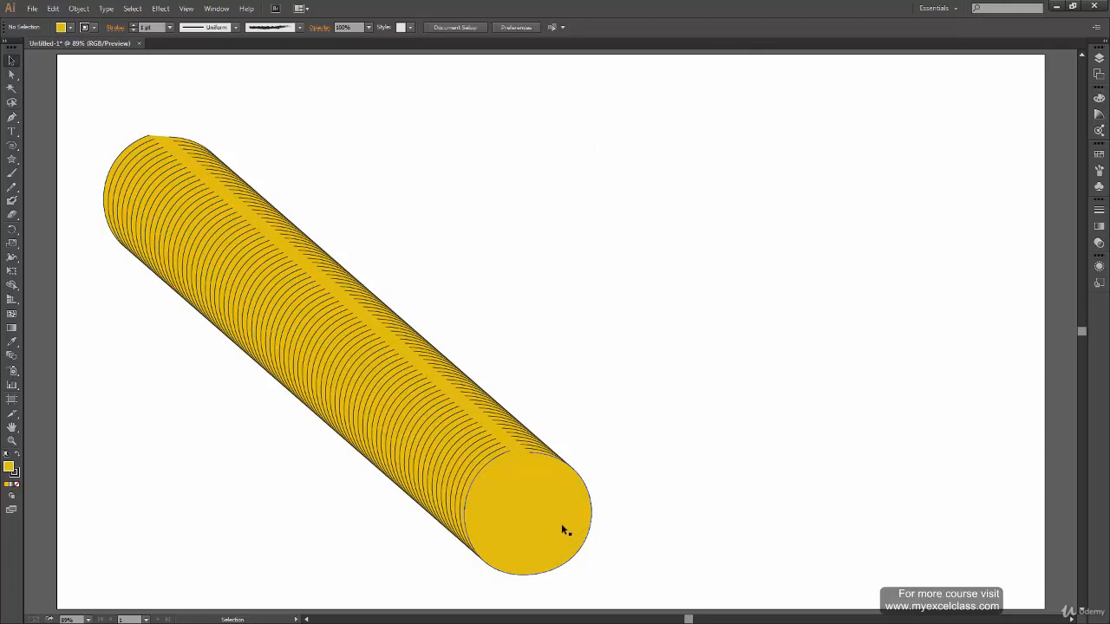
# - Select single circles in the tube, move one from its upper part to the empty area above the tube, and undo the move
pyautogui.click(563, 524)
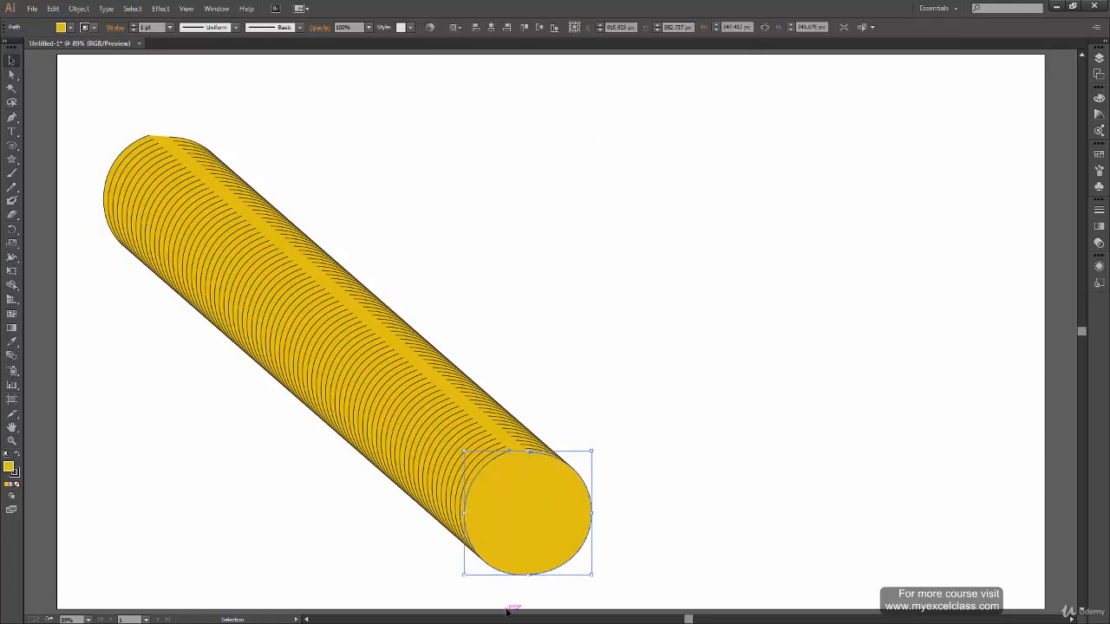
pyautogui.click(228, 243)
pyautogui.click(195, 219)
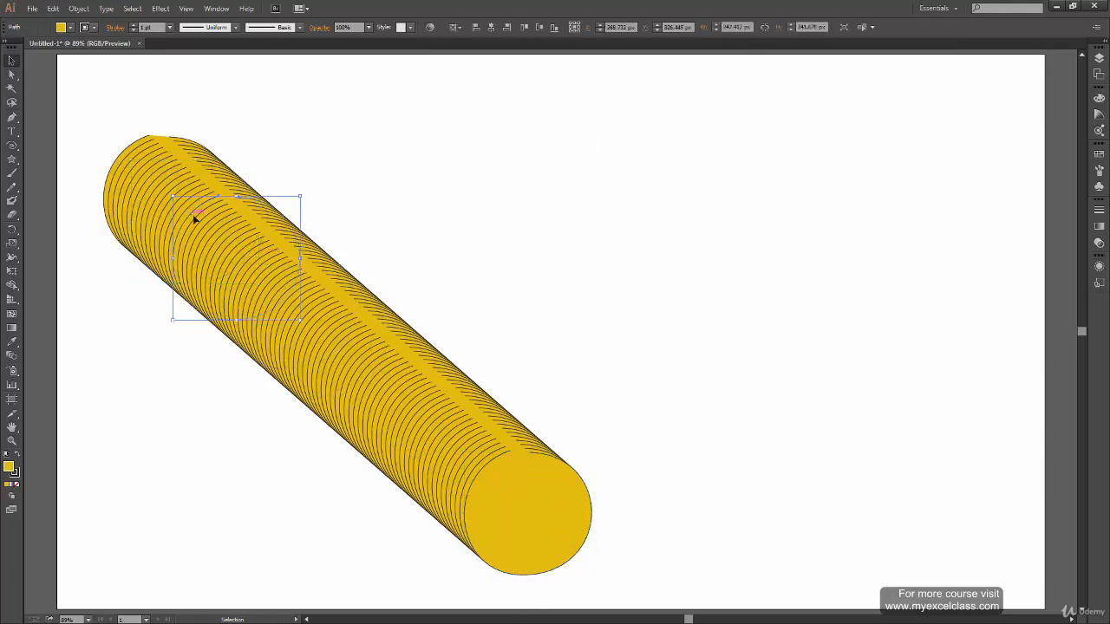
pyautogui.moveTo(194, 212); pyautogui.dragTo(385, 110)
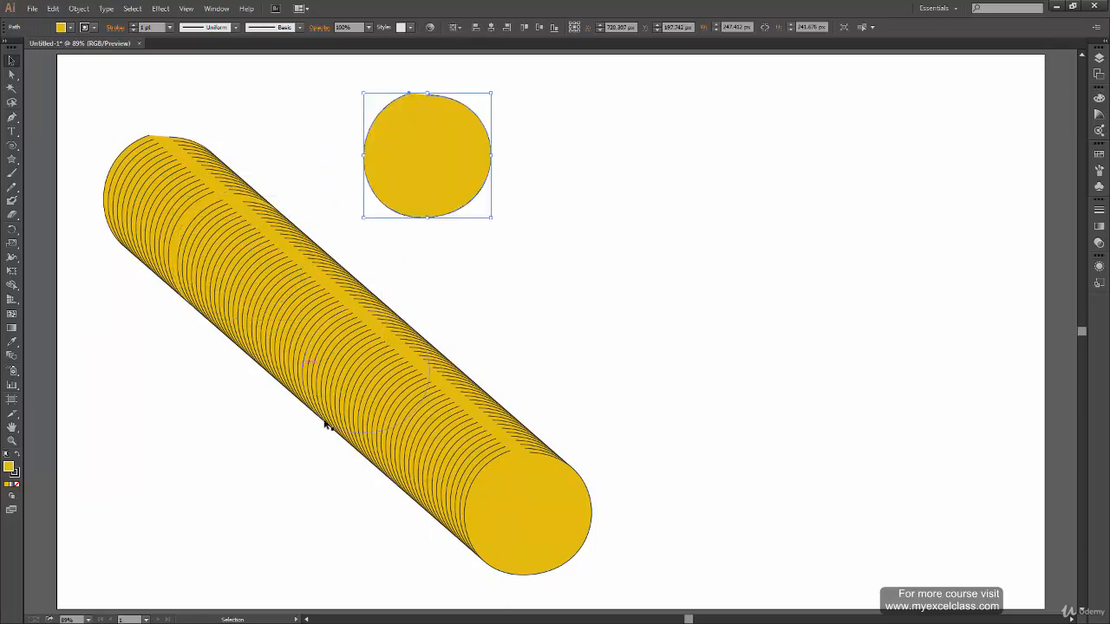
pyautogui.hotkey('ctrl', 'z')
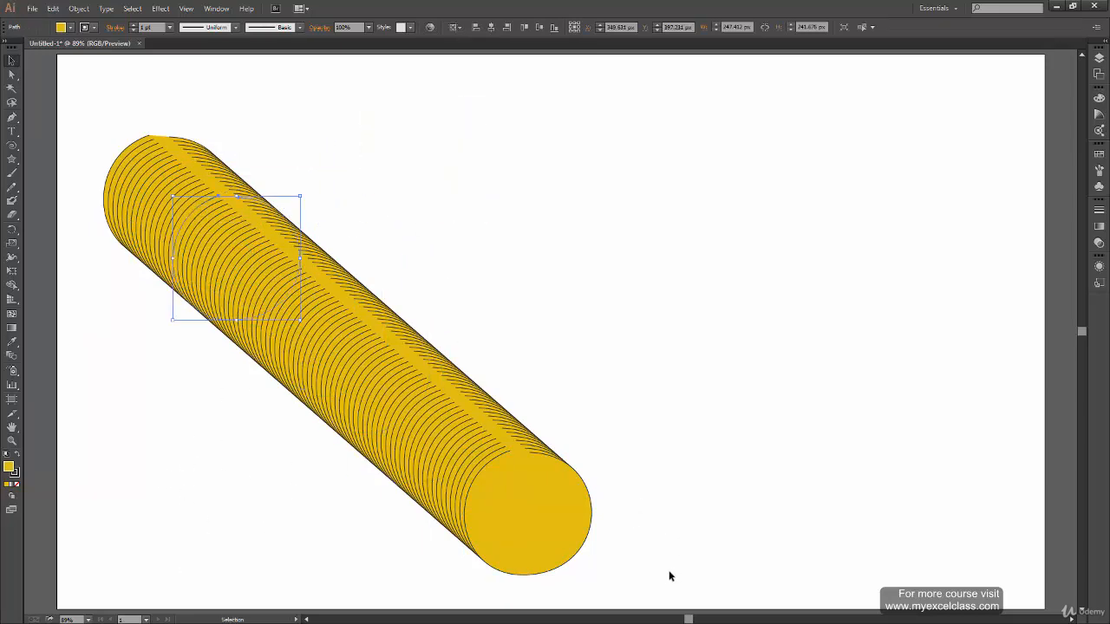
# - Try moving the circles of the tube's lower half away as a group, undo the moves, and deselect
pyautogui.moveTo(642, 552); pyautogui.dragTo(342, 223)
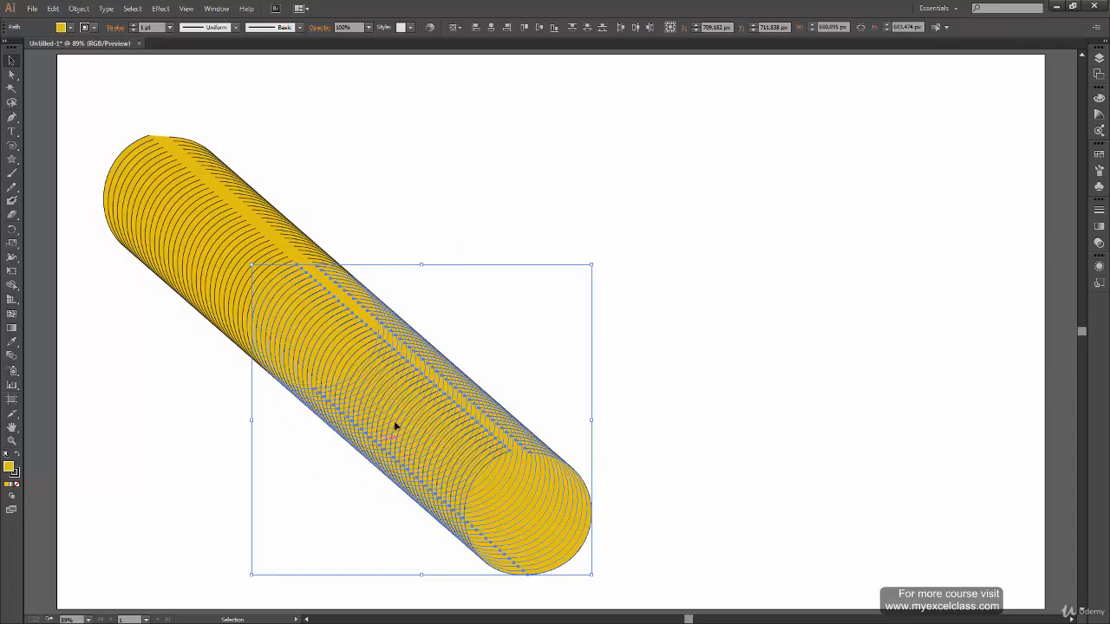
pyautogui.moveTo(511, 426); pyautogui.dragTo(699, 371)
pyautogui.hotkey('ctrl', 'z')
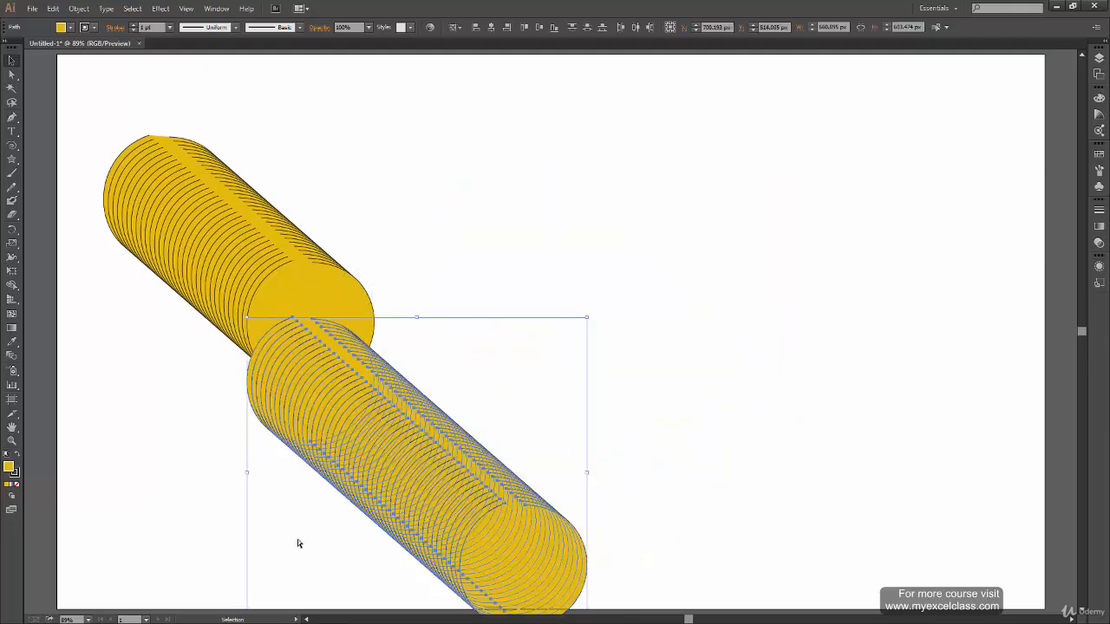
pyautogui.hotkey('ctrl', 'z')
pyautogui.hotkey('ctrl', 'z')
pyautogui.click(226, 497)
# - Select the front circle and add individual circles spaced along the whole tube to the selection
pyautogui.click(568, 527)
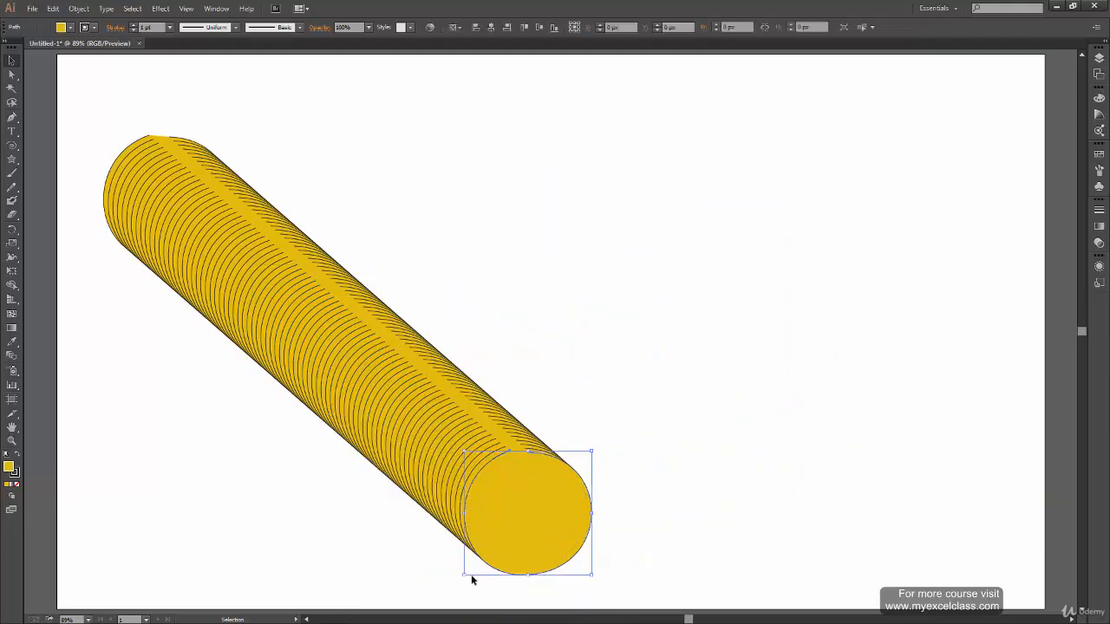
pyautogui.keyDown('shift'); pyautogui.click(473, 459); pyautogui.keyUp('shift')
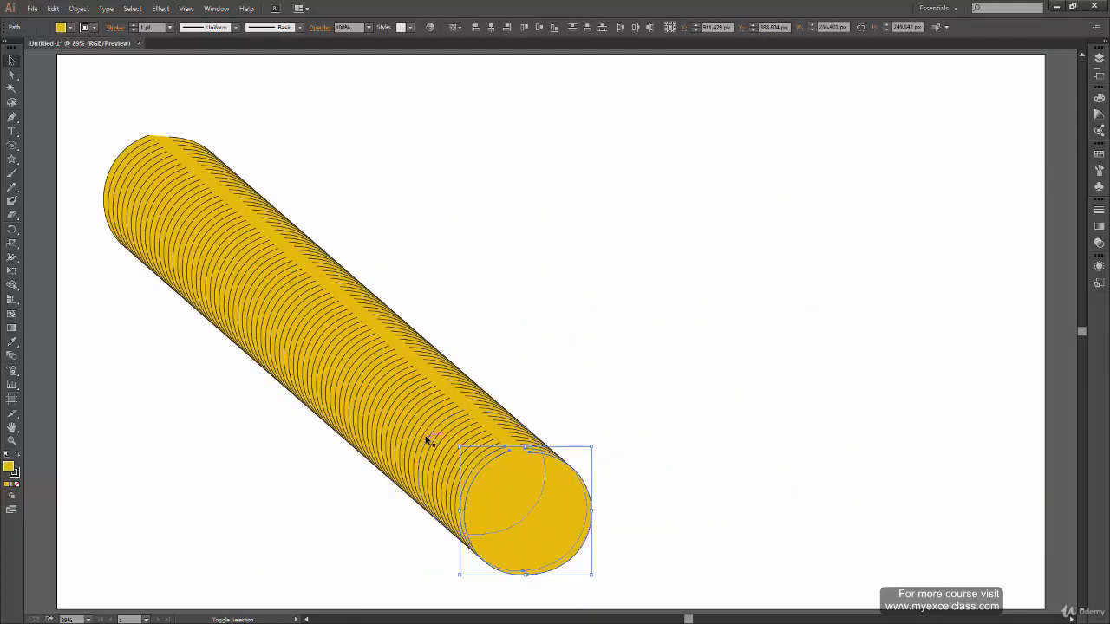
pyautogui.keyDown('shift'); pyautogui.click(318, 421); pyautogui.keyUp('shift')
pyautogui.keyDown('shift'); pyautogui.click(253, 367); pyautogui.keyUp('shift')
pyautogui.keyDown('shift'); pyautogui.click(216, 335); pyautogui.keyUp('shift')
pyautogui.keyDown('shift'); pyautogui.click(183, 251); pyautogui.keyUp('shift')
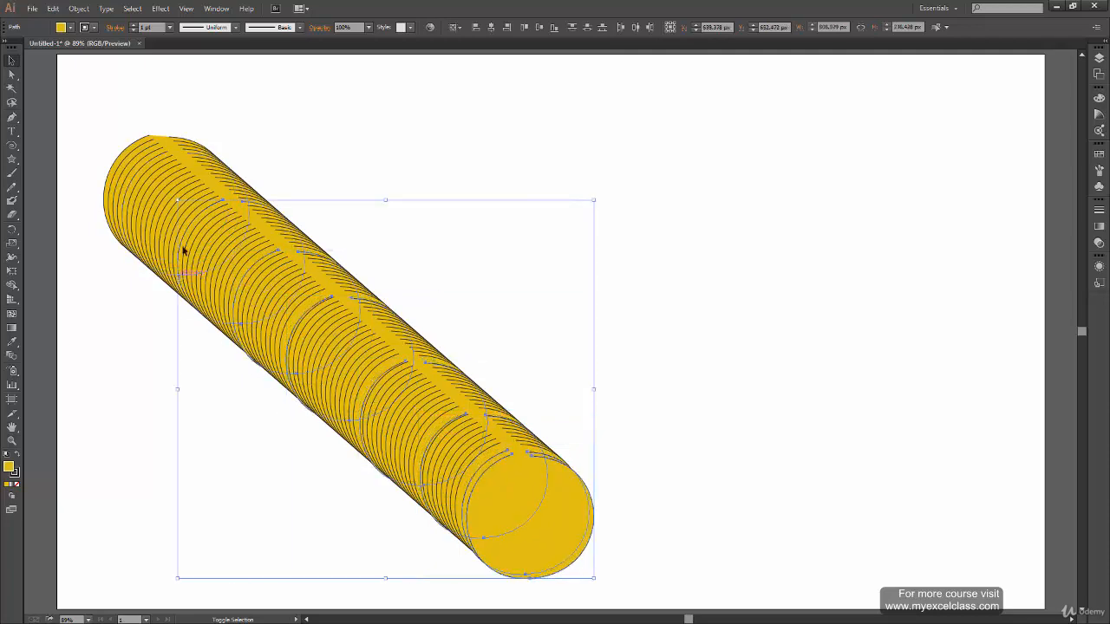
pyautogui.keyDown('shift'); pyautogui.click(149, 190); pyautogui.keyUp('shift')
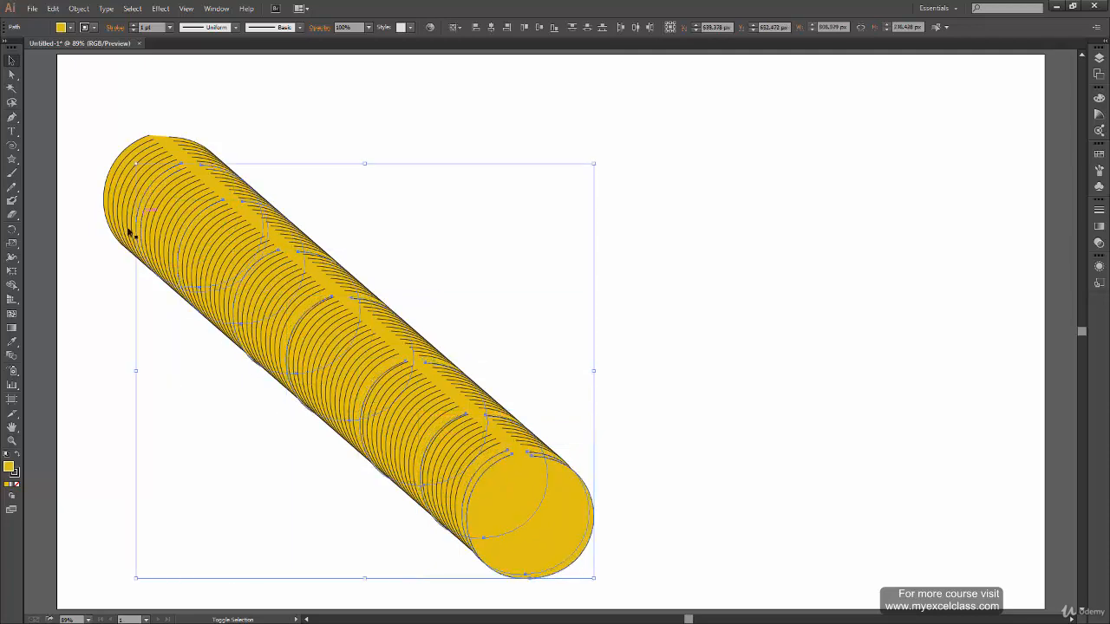
pyautogui.keyDown('shift'); pyautogui.click(214, 246); pyautogui.keyUp('shift')
pyautogui.keyDown('shift'); pyautogui.click(277, 302); pyautogui.keyUp('shift')
# - Try to move the selected circles to the artboard's right half, and undo the attempt
pyautogui.moveTo(356, 366); pyautogui.dragTo(655, 255)
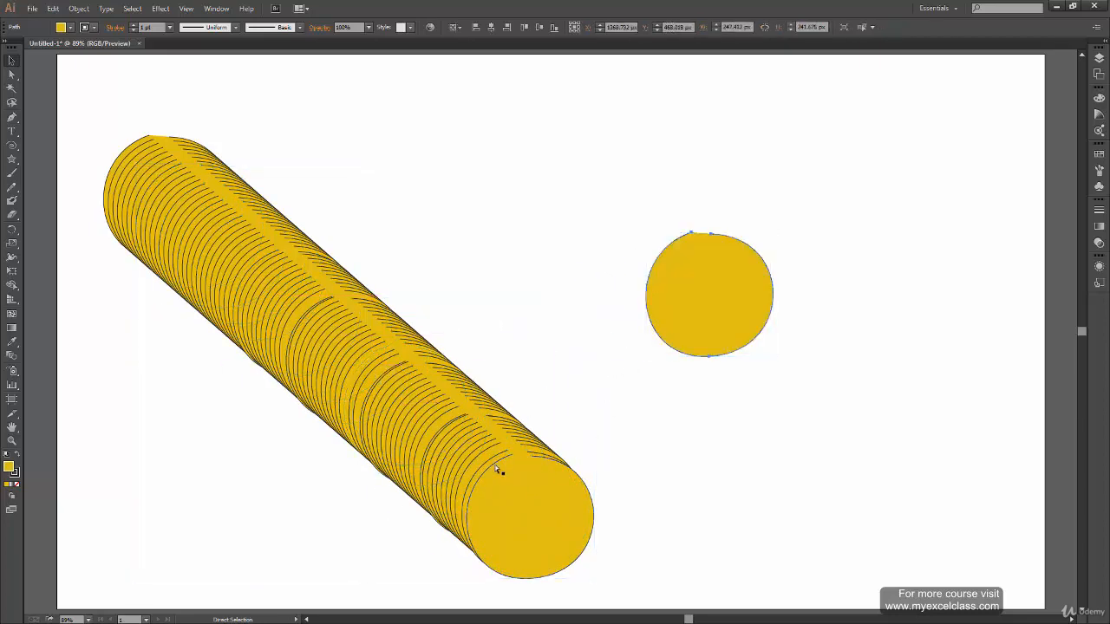
pyautogui.hotkey('ctrl', 'z')
pyautogui.hotkey('ctrl', 'z')
# - Add two upper circles to the selection, move the selected circles up and right of the tube, and shift all but the front one back left
pyautogui.keyDown('shift'); pyautogui.click(198, 248); pyautogui.keyUp('shift')
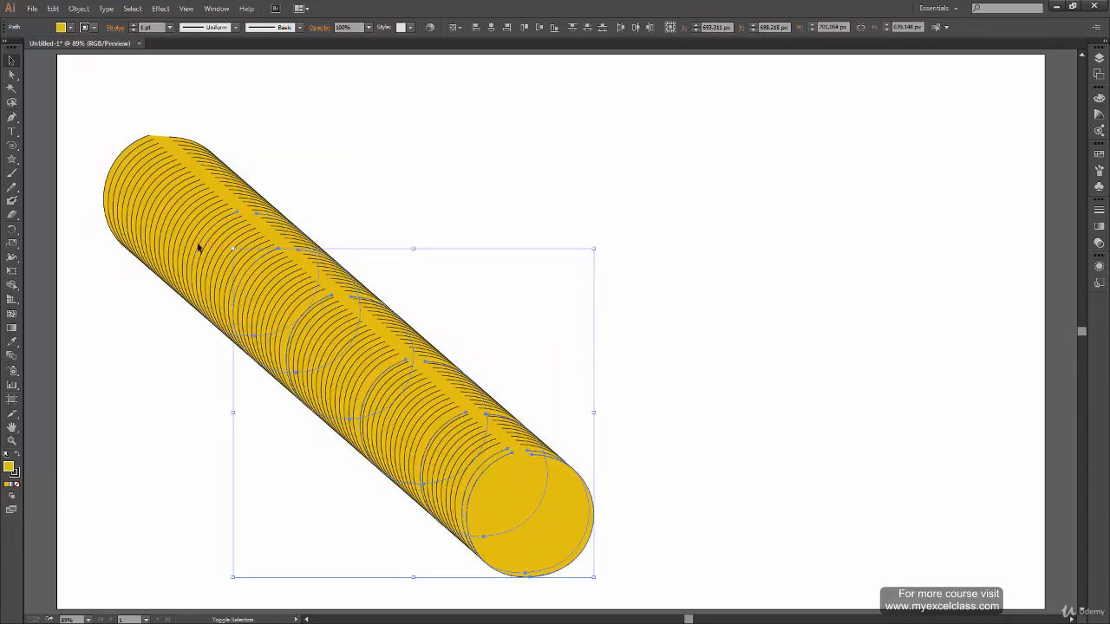
pyautogui.keyDown('shift'); pyautogui.click(167, 223); pyautogui.keyUp('shift')
pyautogui.moveTo(514, 503); pyautogui.dragTo(763, 366)
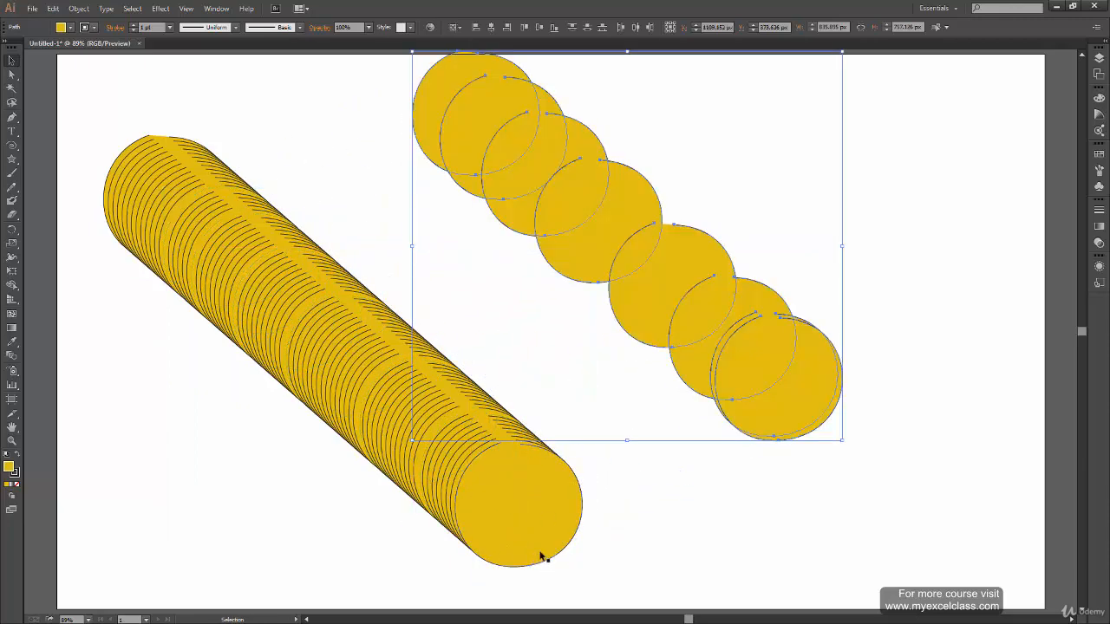
pyautogui.keyDown('shift'); pyautogui.click(803, 410); pyautogui.keyUp('shift')
pyautogui.moveTo(707, 301); pyautogui.dragTo(528, 317)
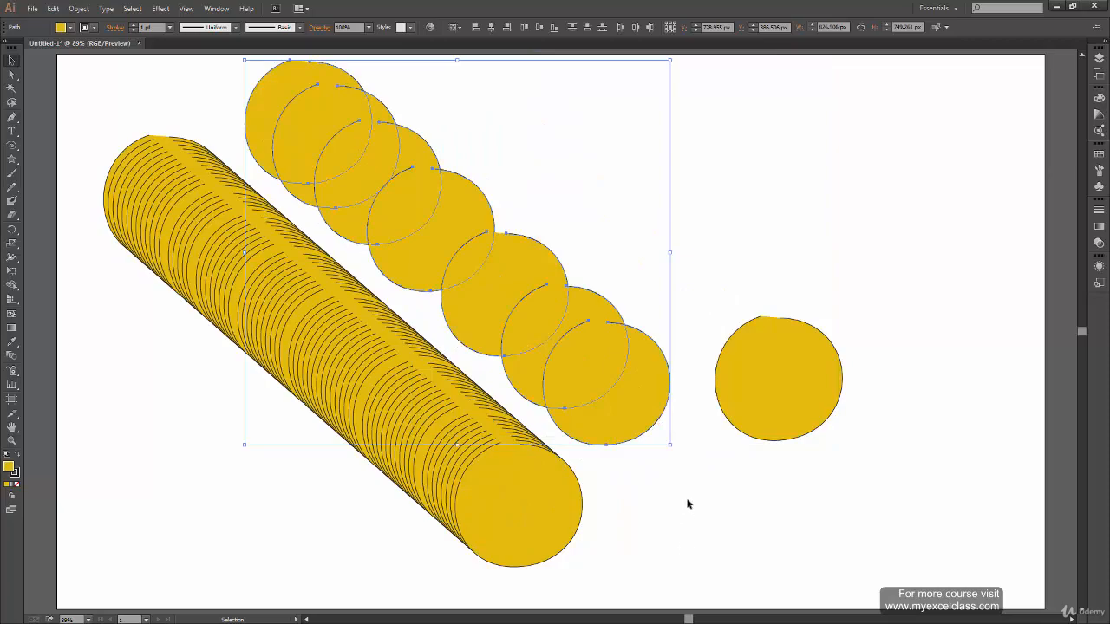
# - Select all the circles and delete them to clear the artboard
pyautogui.click(623, 517)
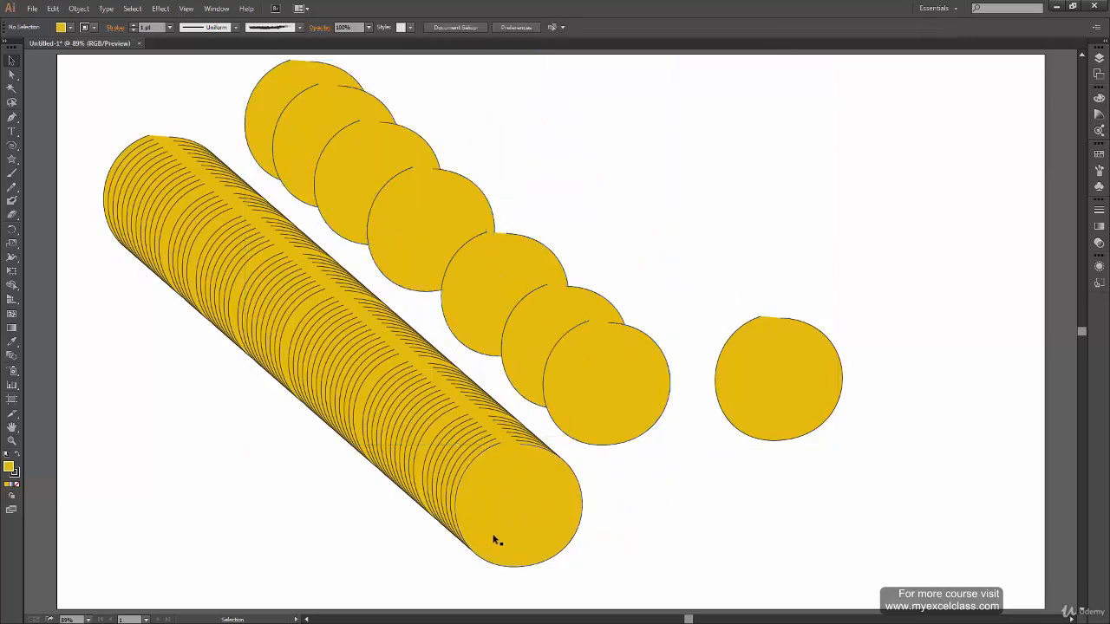
pyautogui.click(499, 465)
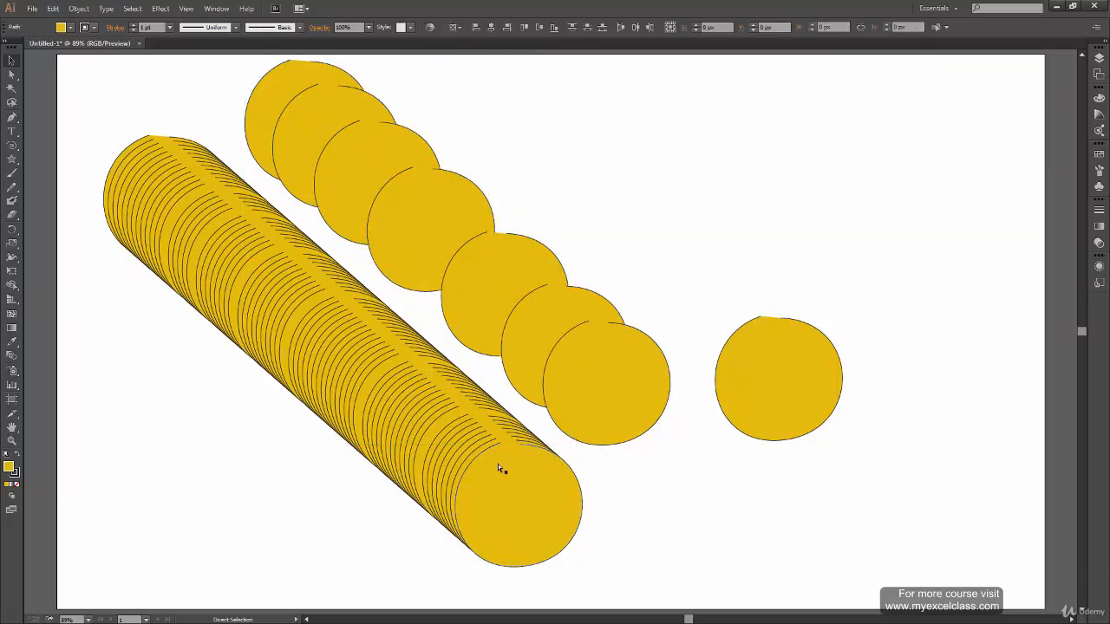
pyautogui.click(628, 475)
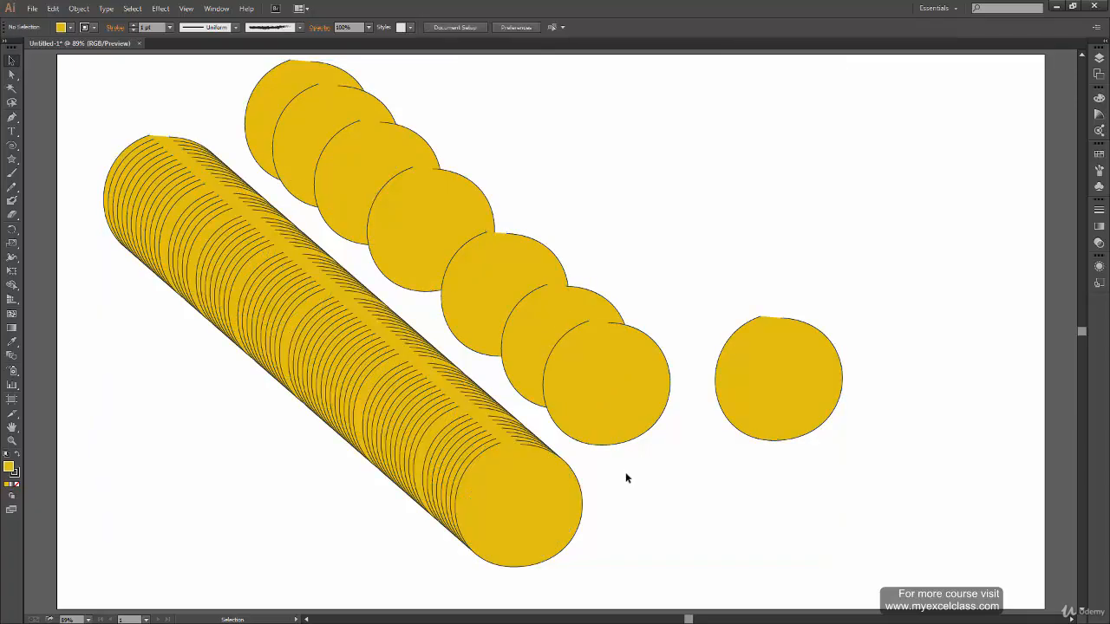
pyautogui.press('a')
pyautogui.press('v')
pyautogui.hotkey('ctrl', 'a')
pyautogui.press('Delete')
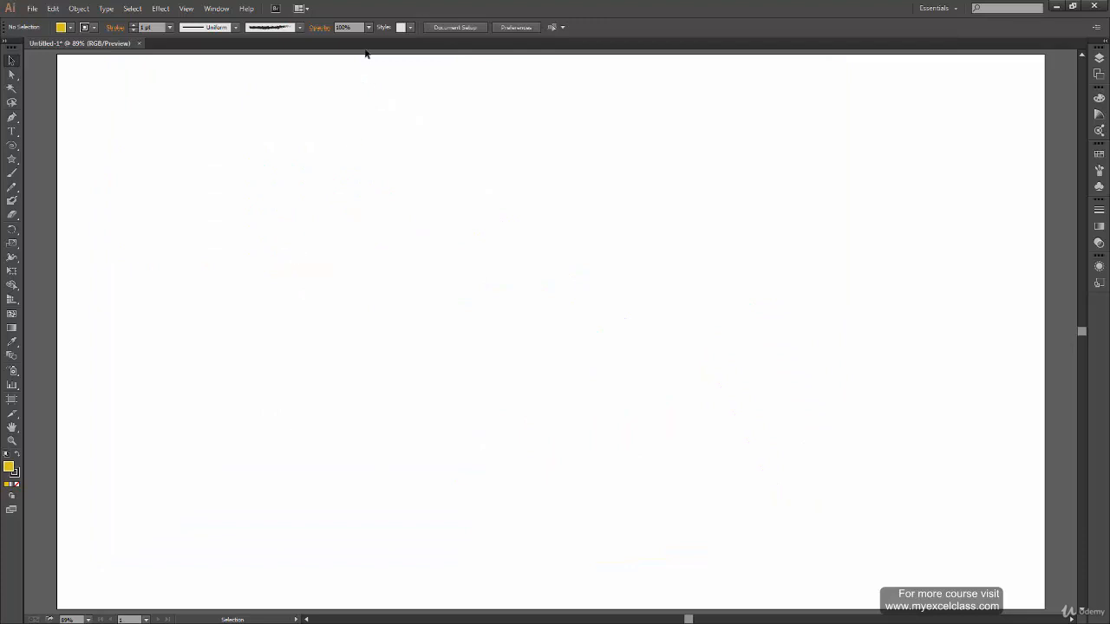
# - Draw a filled curved Pencil path about 447 px wide and 306 px high in the artboard's upper left, and delete it
pyautogui.click(12, 187)
pyautogui.moveTo(242, 305)
pyautogui.mouseDown()
pyautogui.moveTo(242, 257)
pyautogui.moveTo(380, 162)
pyautogui.moveTo(400, 296)
pyautogui.moveTo(448, 216)
pyautogui.moveTo(446, 256)
pyautogui.mouseUp()
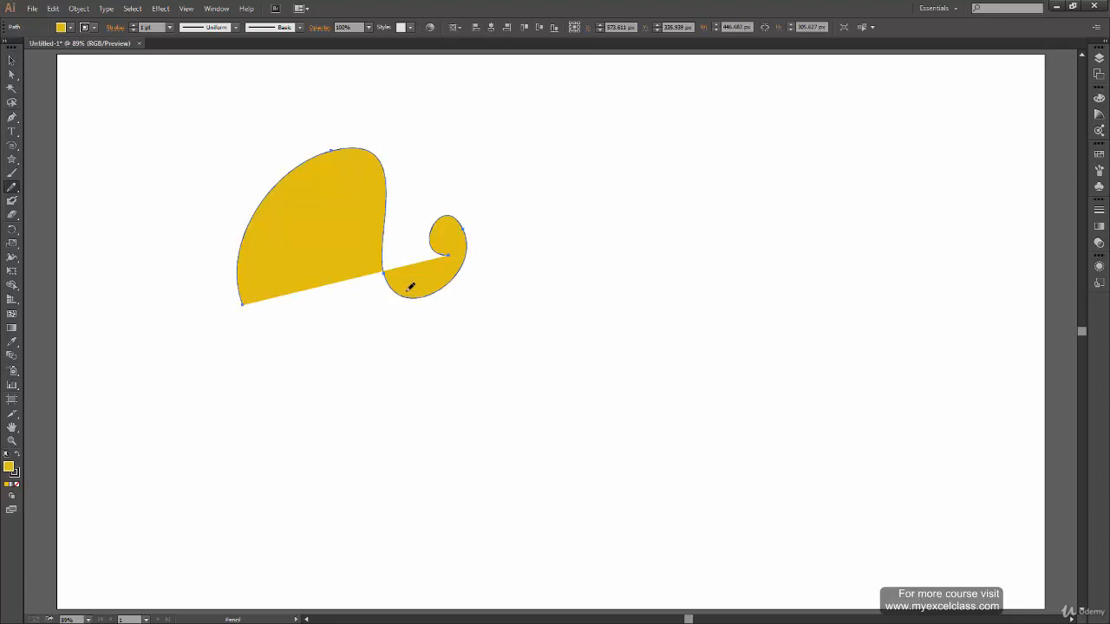
pyautogui.press('Delete')
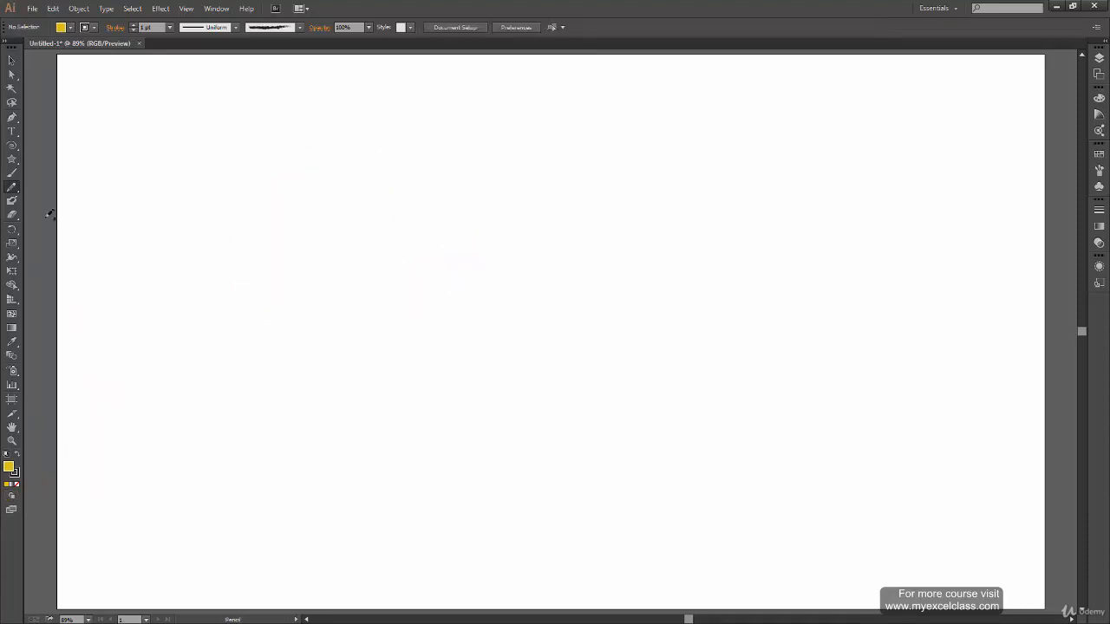
# - Turn off filling of new pencil strokes in the Pencil tool options
pyautogui.doubleClick(13, 186)
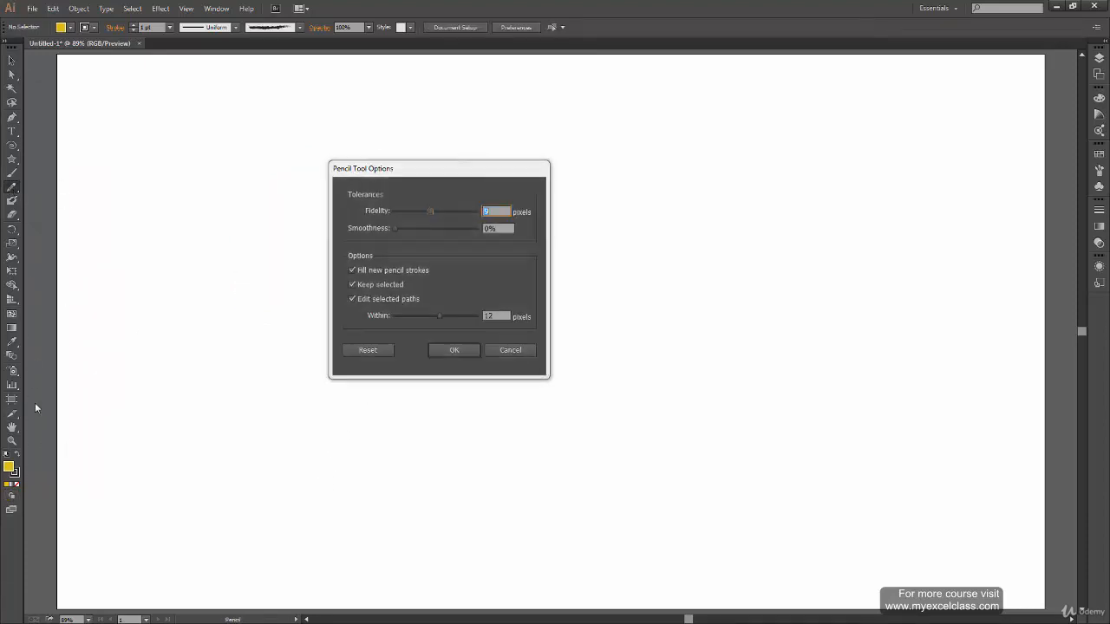
pyautogui.click(411, 270)
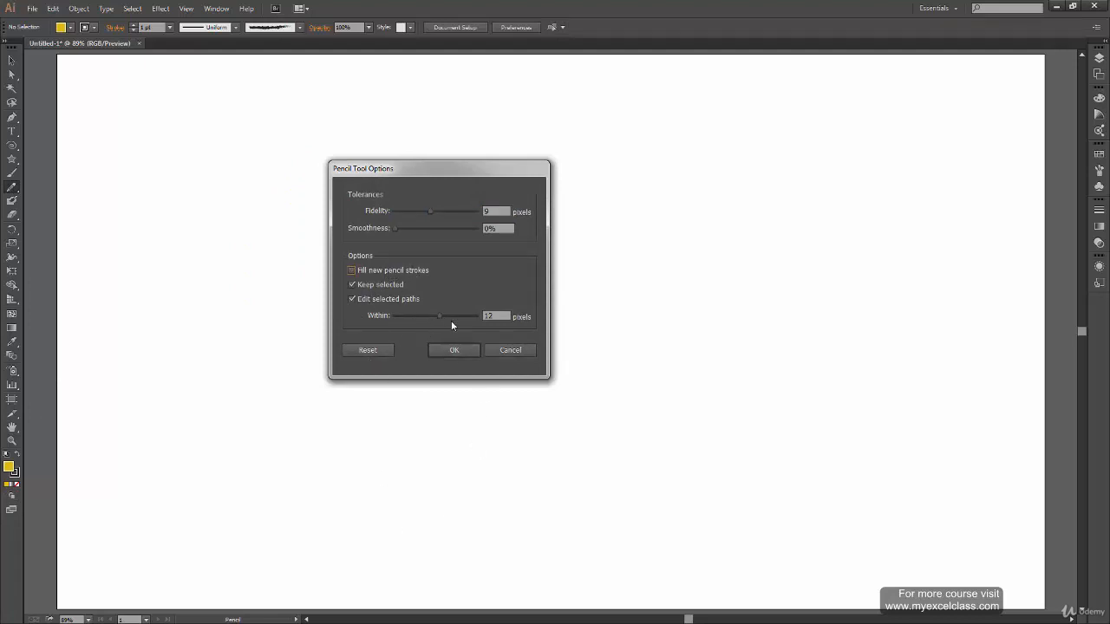
pyautogui.click(454, 350)
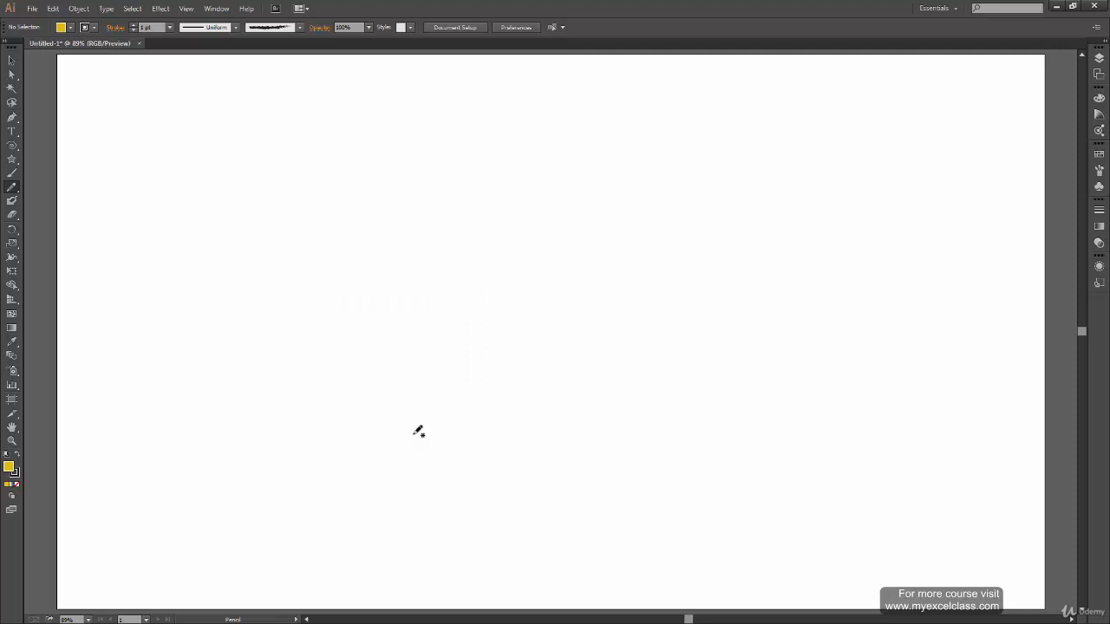
# - Draw an unfilled Pencil curve ending in a spiral, about 456 px wide and 431 px high, left of the artboard's centre, and deselect it
pyautogui.moveTo(280, 320)
pyautogui.mouseDown()
pyautogui.moveTo(336, 160)
pyautogui.moveTo(351, 346)
pyautogui.moveTo(484, 303)
pyautogui.moveTo(421, 215)
pyautogui.moveTo(416, 320)
pyautogui.moveTo(443, 274)
pyautogui.mouseUp()
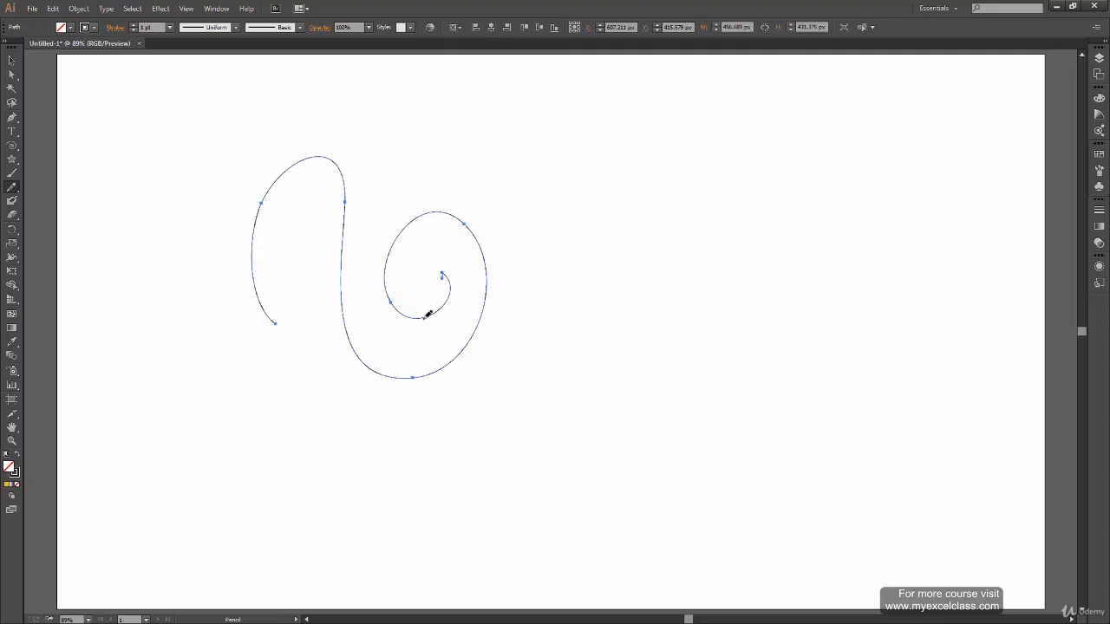
pyautogui.press('v')
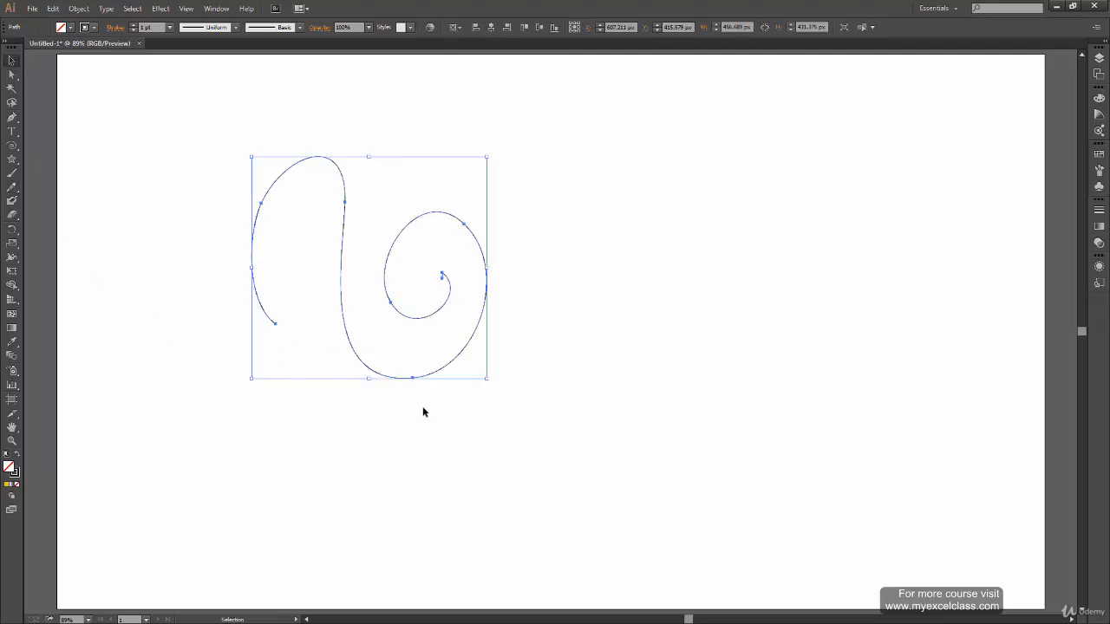
pyautogui.click(422, 406)
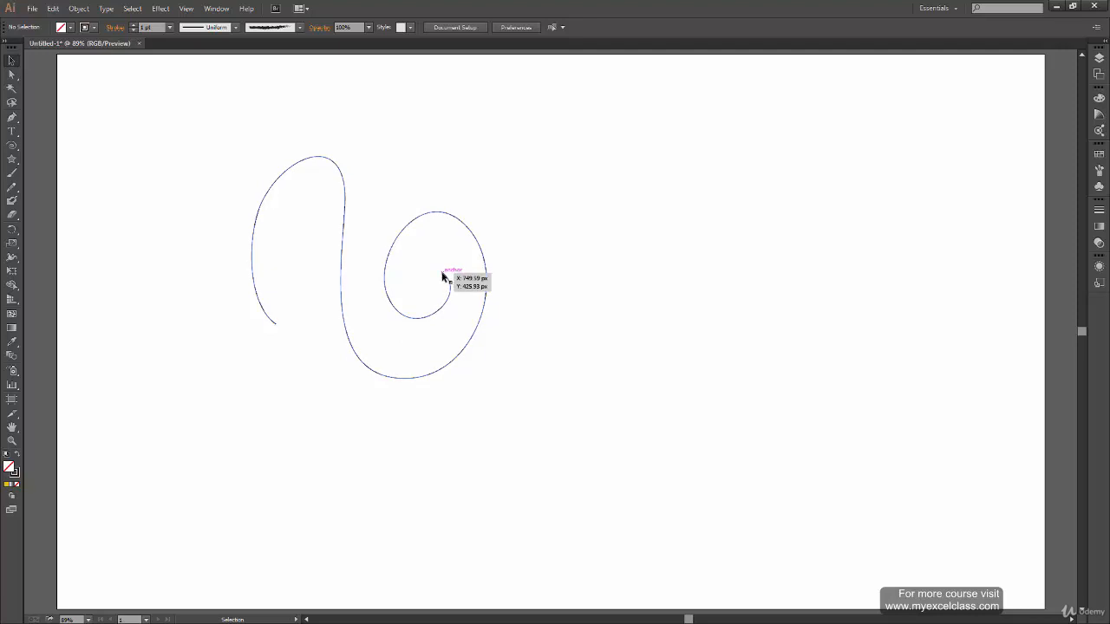
# - Select the spiral's outer right-hand segment with the Direct Selection tool to examine its direction handles, and return to the Selection tool
pyautogui.click(11, 75)
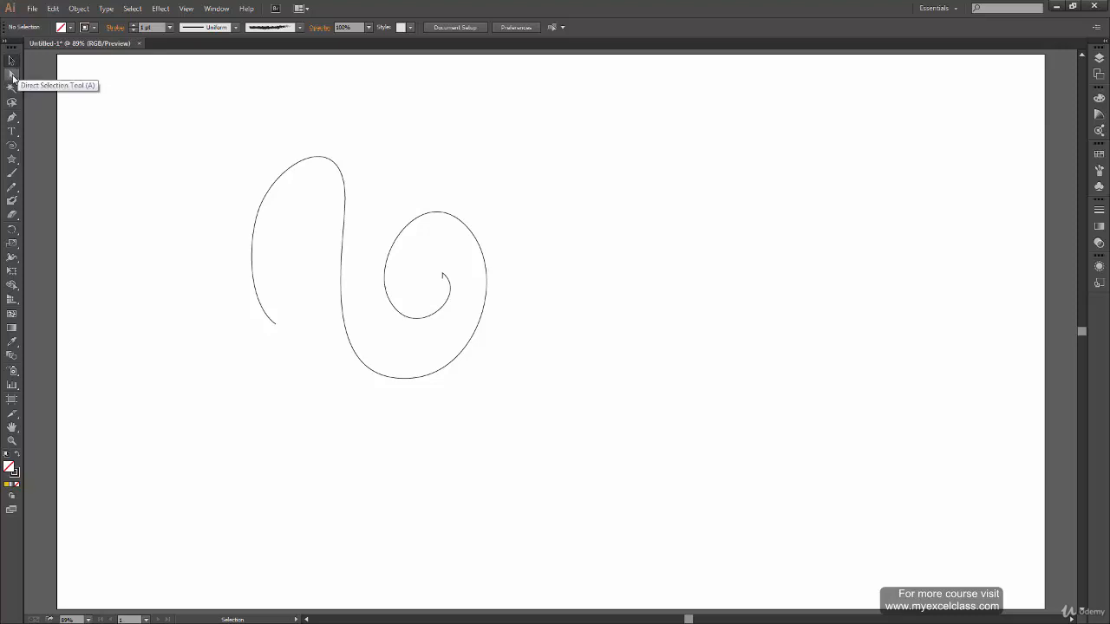
pyautogui.click(12, 76)
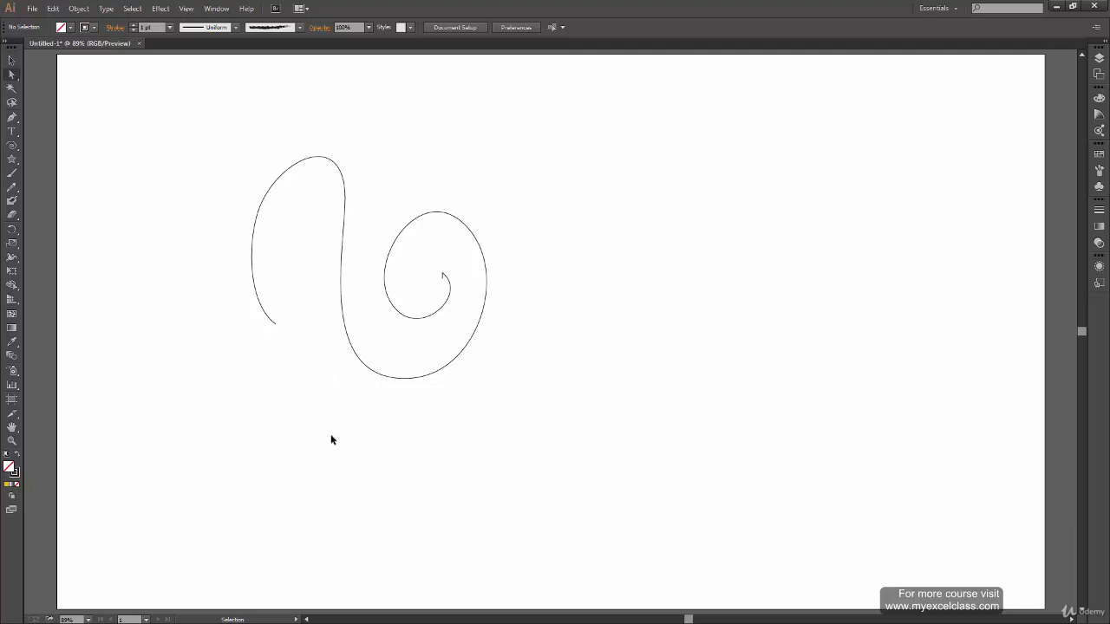
pyautogui.hotkey('ctrl', '+')
pyautogui.hotkey('ctrl', '+')
pyautogui.hotkey('ctrl', '+')
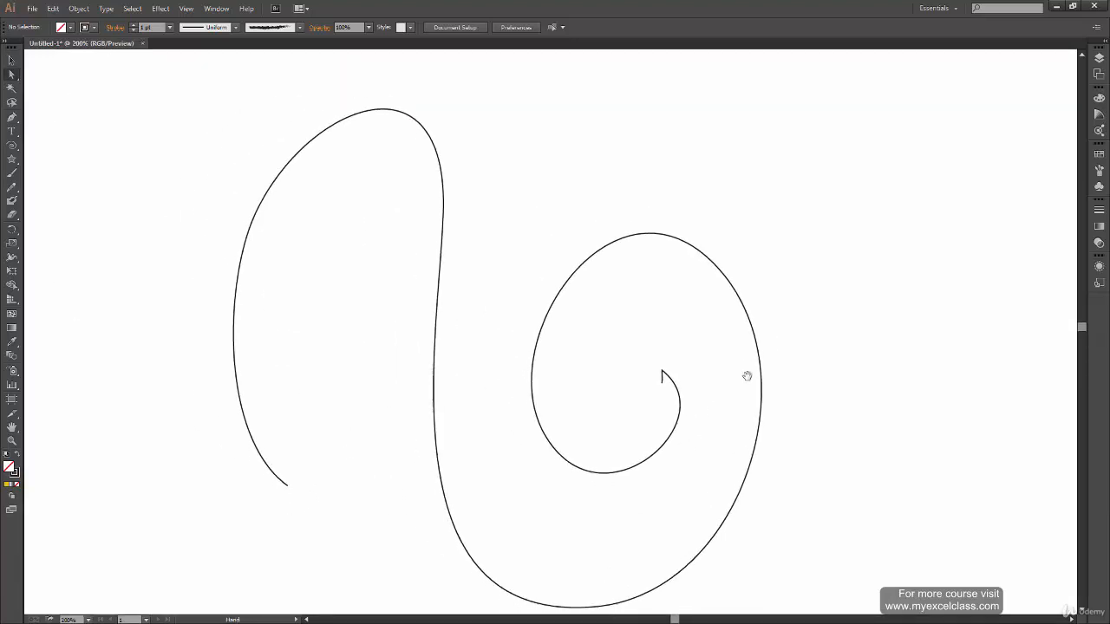
pyautogui.click(768, 399)
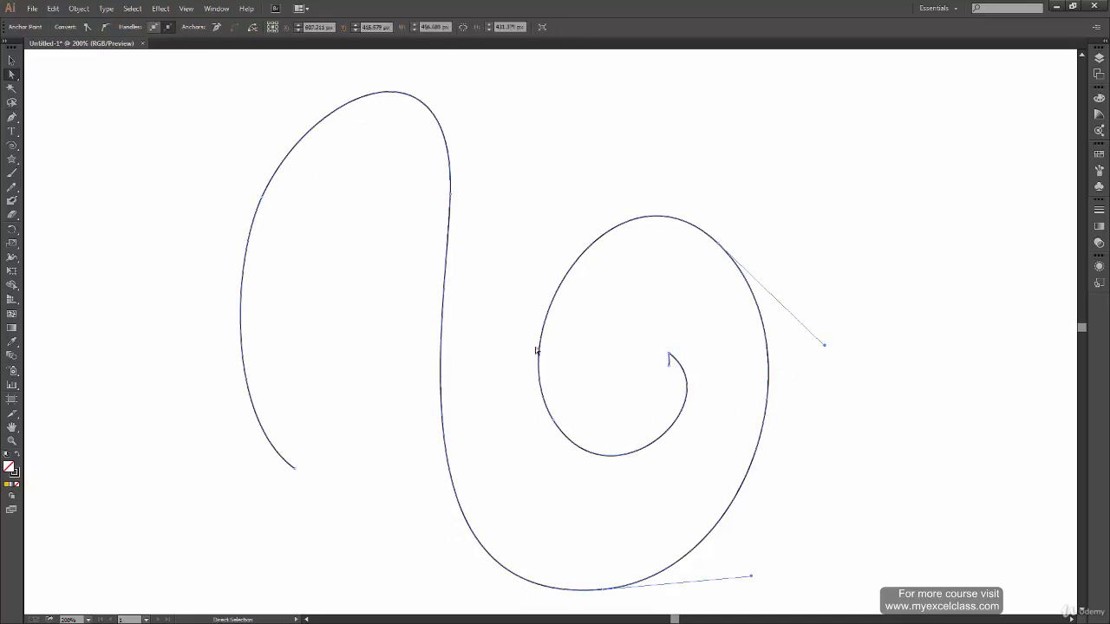
pyautogui.click(16, 61)
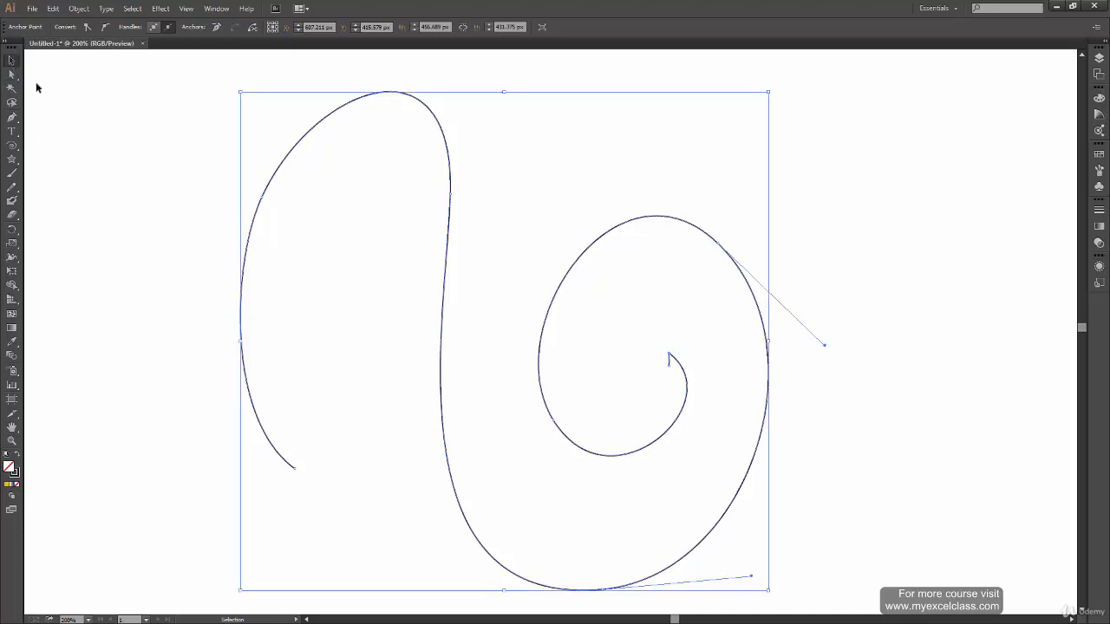
# - Select the whole curve with the Selection tool and inspect the small hook at the spiral's inner end
pyautogui.click(199, 510)
pyautogui.moveTo(233, 190); pyautogui.dragTo(373, 552)
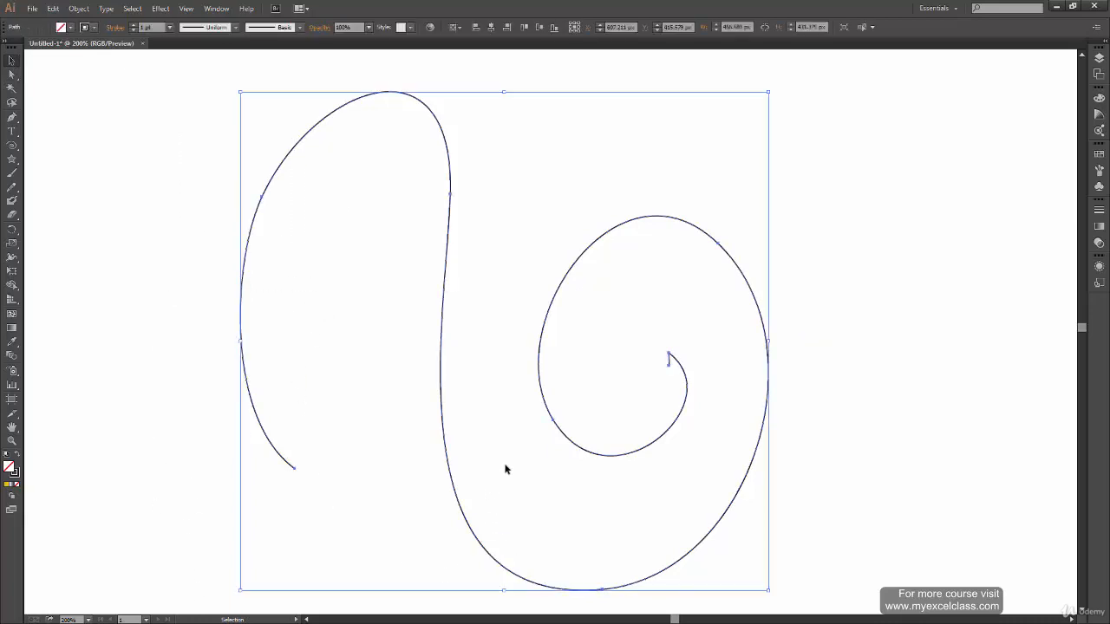
pyautogui.hscroll(1, 483, 557)
pyautogui.scroll(-1, 483, 557)
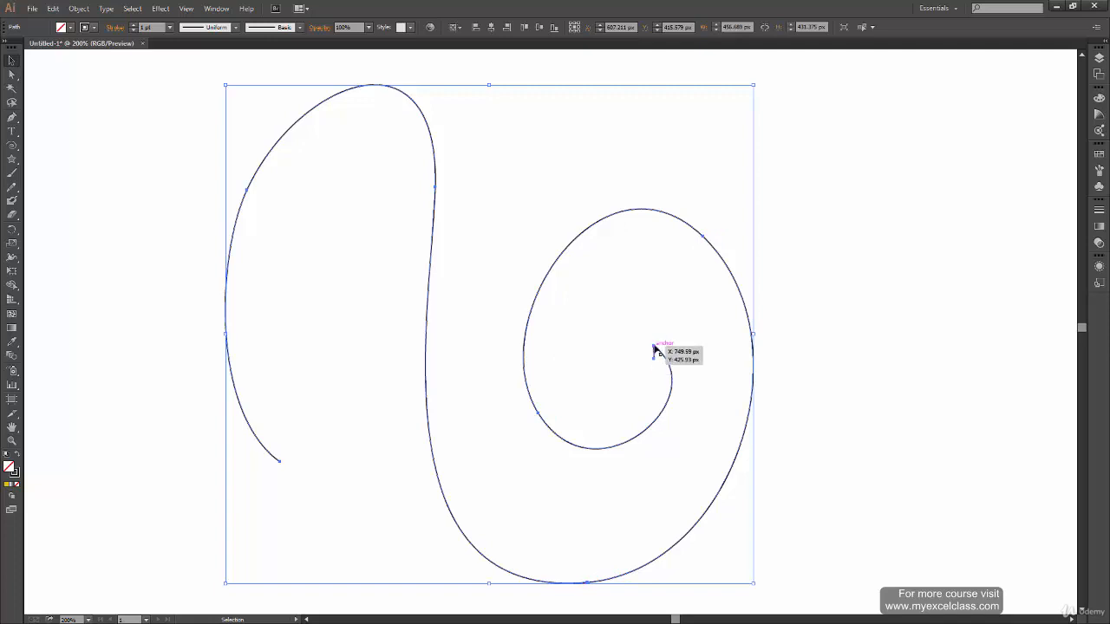
# - Try to rework the hook at the spiral's inner end with the Pencil and the Paintbrush, and undo both strokes
pyautogui.click(12, 187)
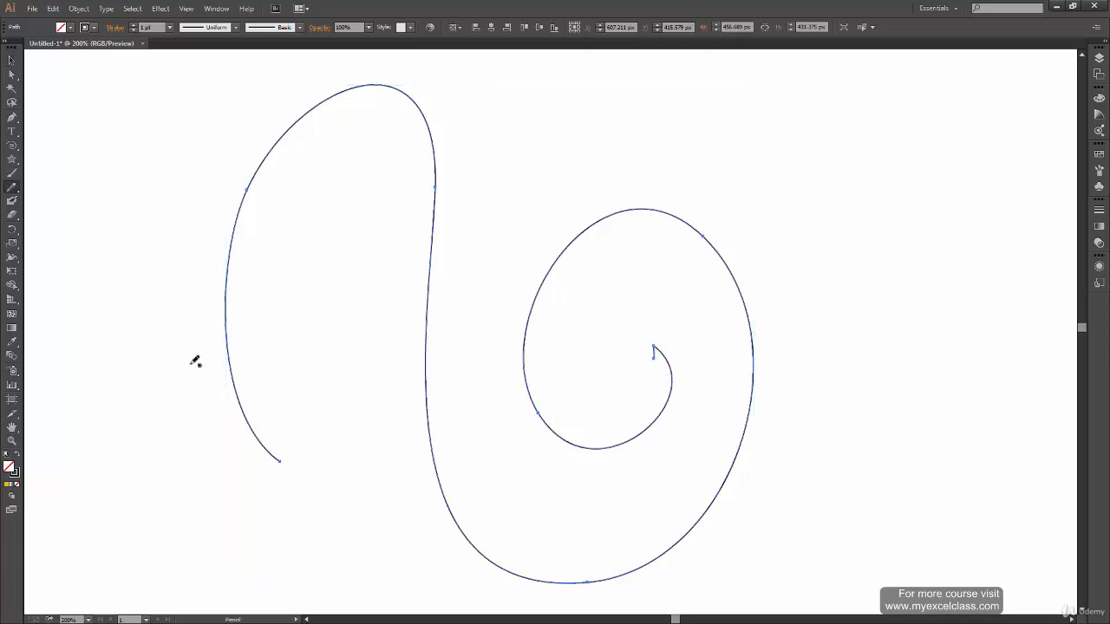
pyautogui.moveTo(663, 333); pyautogui.dragTo(630, 412)
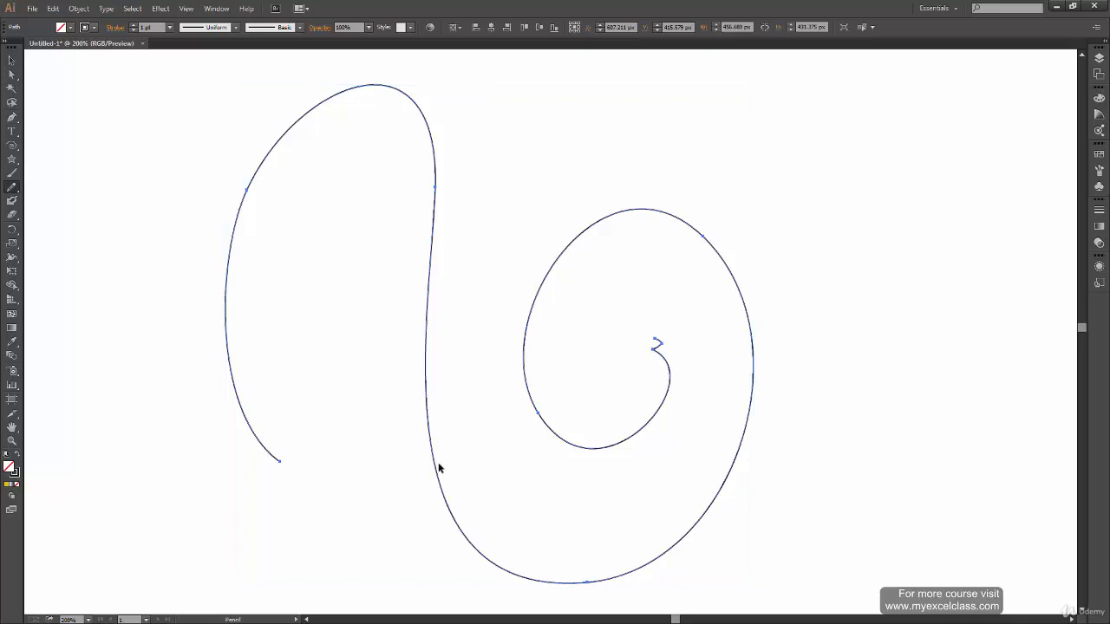
pyautogui.click(12, 172)
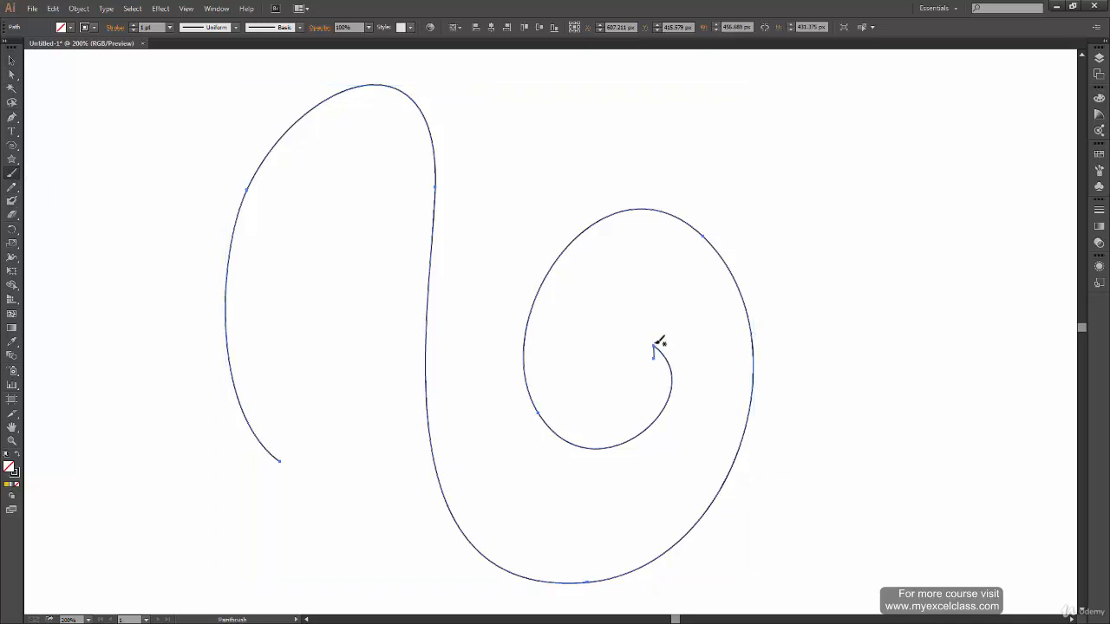
pyautogui.moveTo(659, 347); pyautogui.dragTo(652, 345)
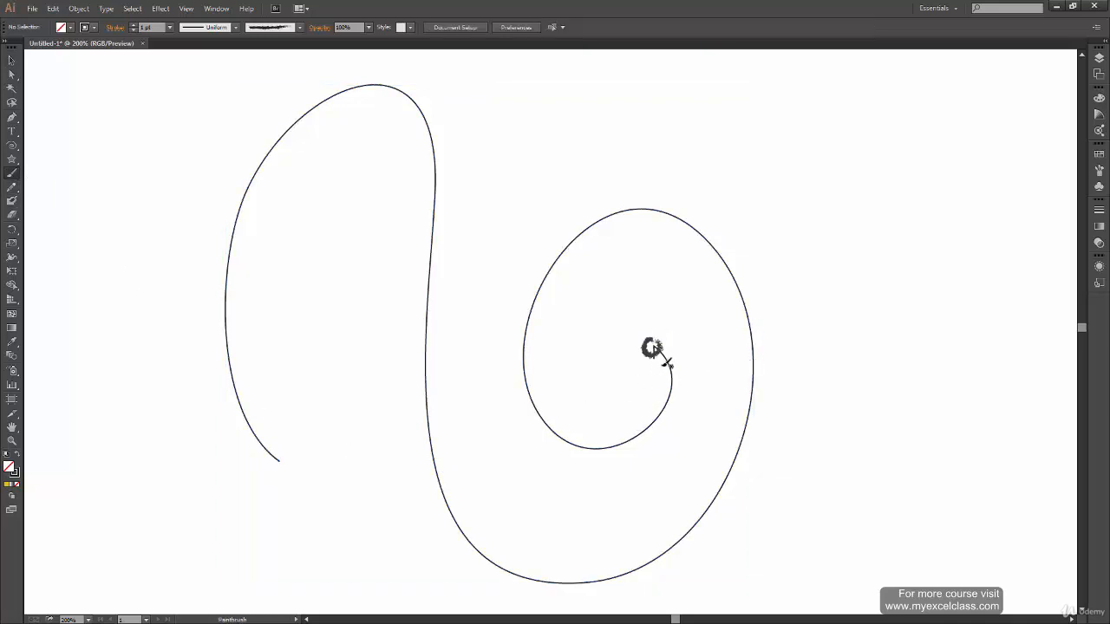
pyautogui.press('v')
pyautogui.hotkey('ctrl', 'z')
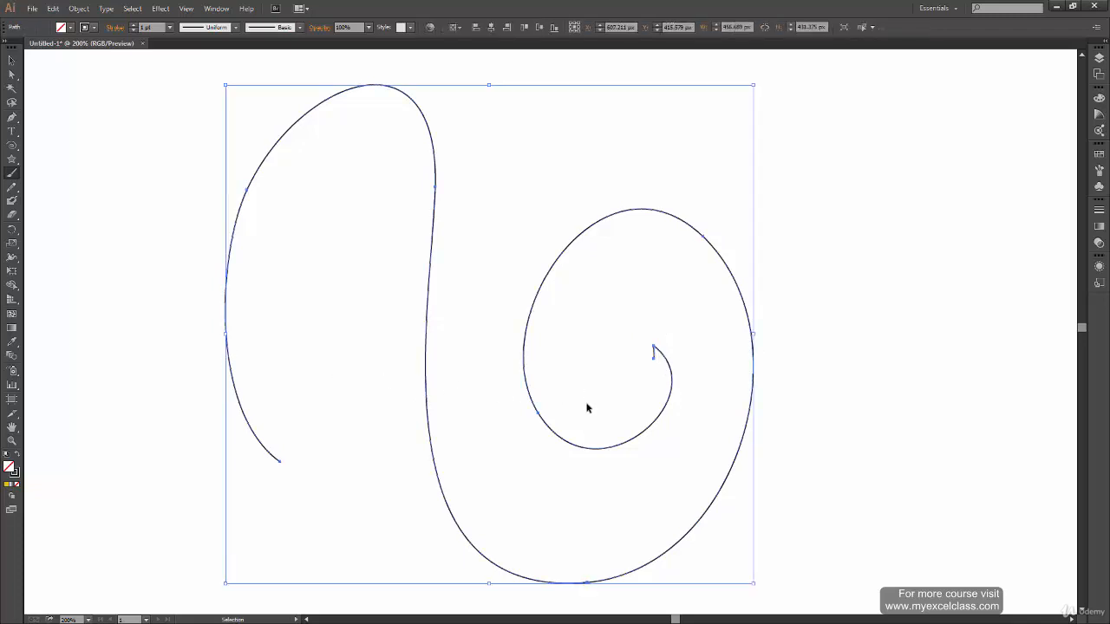
# - Select the arch's right-hand anchor, its left-hand anchor and the curve's outer end in turn with Direct Selection to examine their handles
pyautogui.click(193, 347)
pyautogui.hotkey('ctrl', 'a')
pyautogui.click(14, 74)
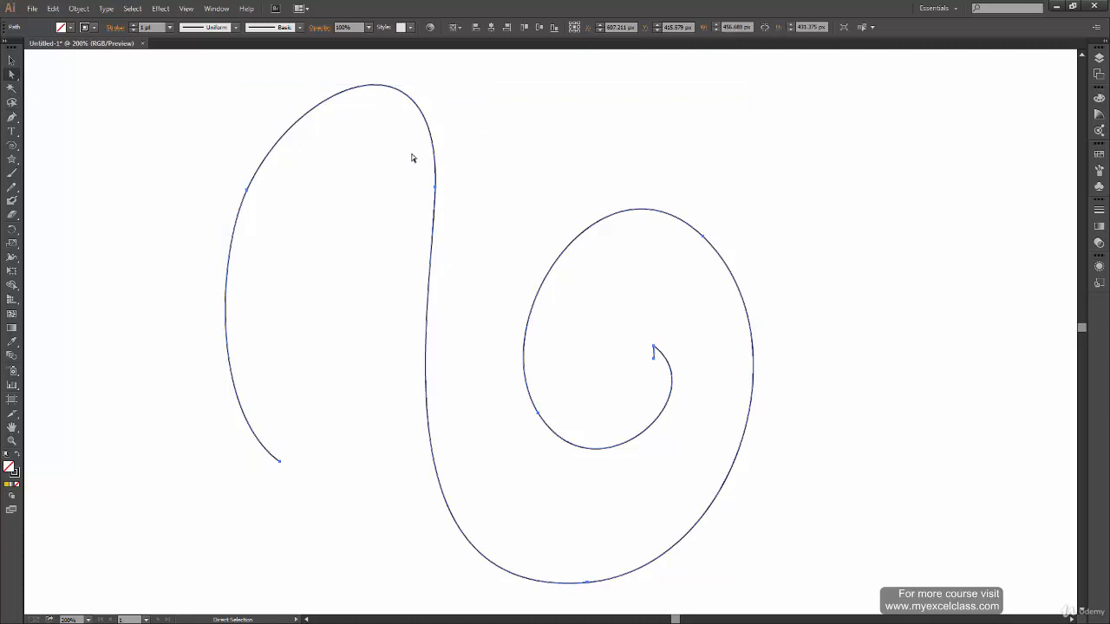
pyautogui.moveTo(410, 151); pyautogui.dragTo(461, 220)
pyautogui.moveTo(461, 220); pyautogui.dragTo(462, 219)
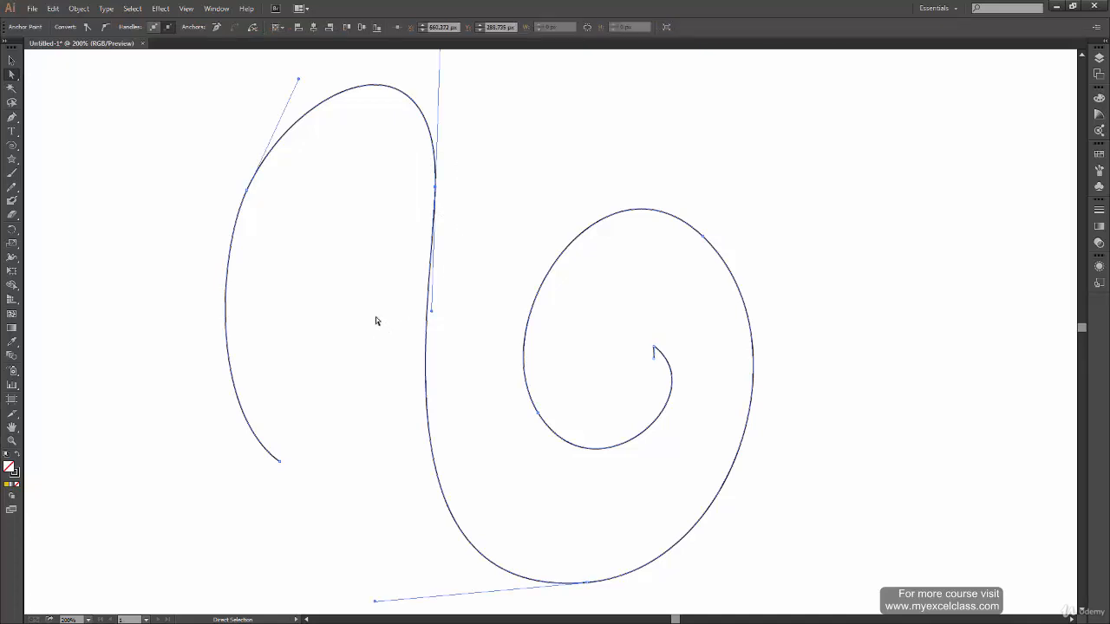
pyautogui.click(247, 190)
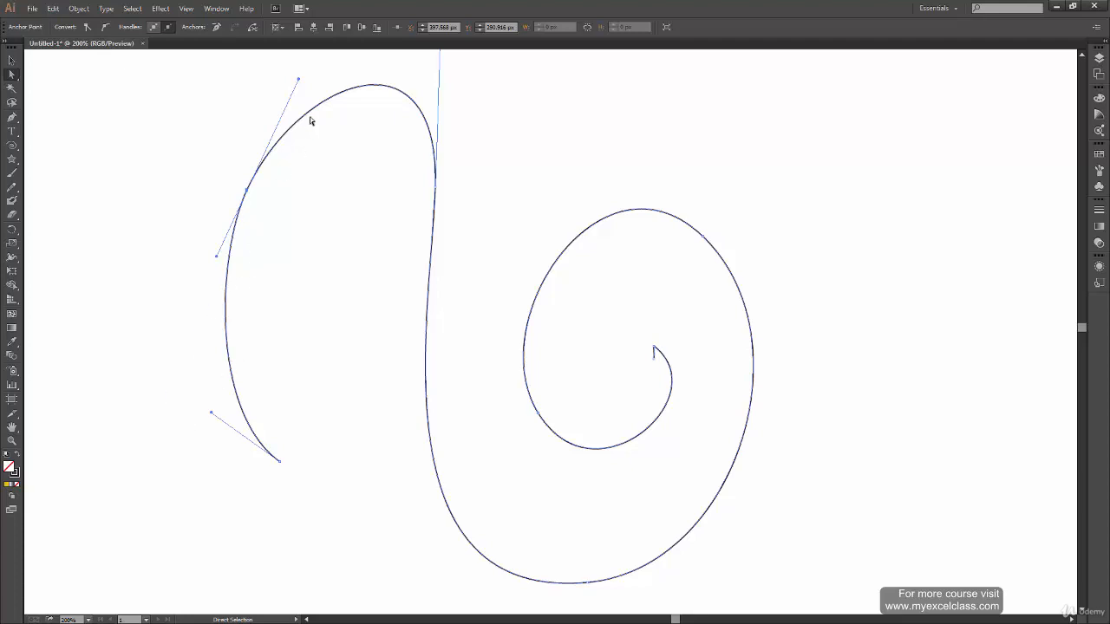
pyautogui.moveTo(421, 178); pyautogui.dragTo(514, 269)
pyautogui.press('space')
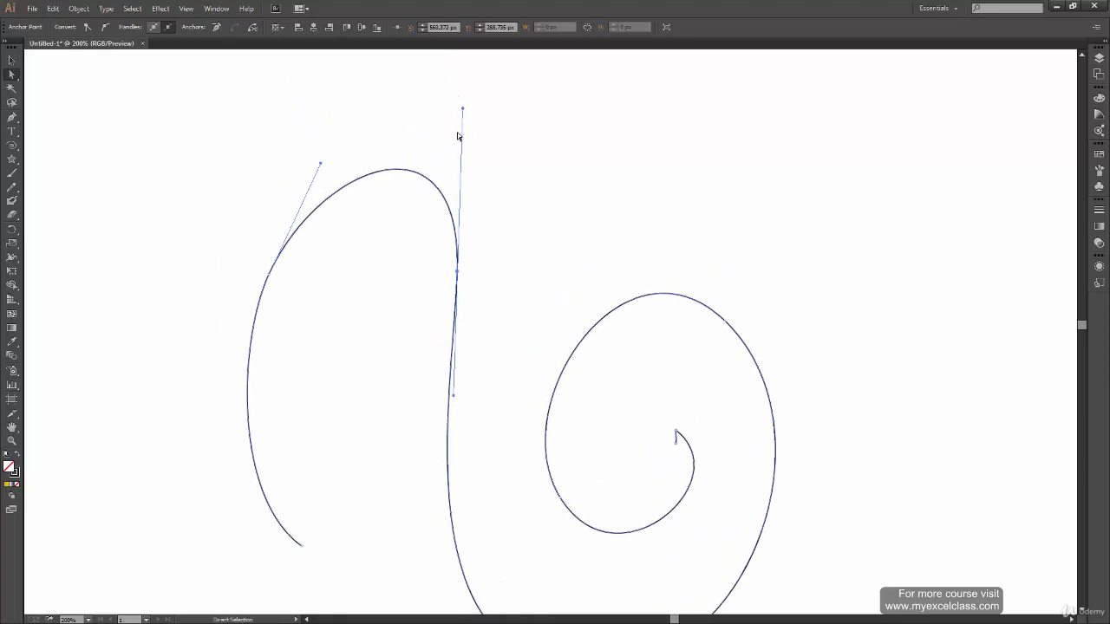
pyautogui.moveTo(282, 537); pyautogui.dragTo(308, 580)
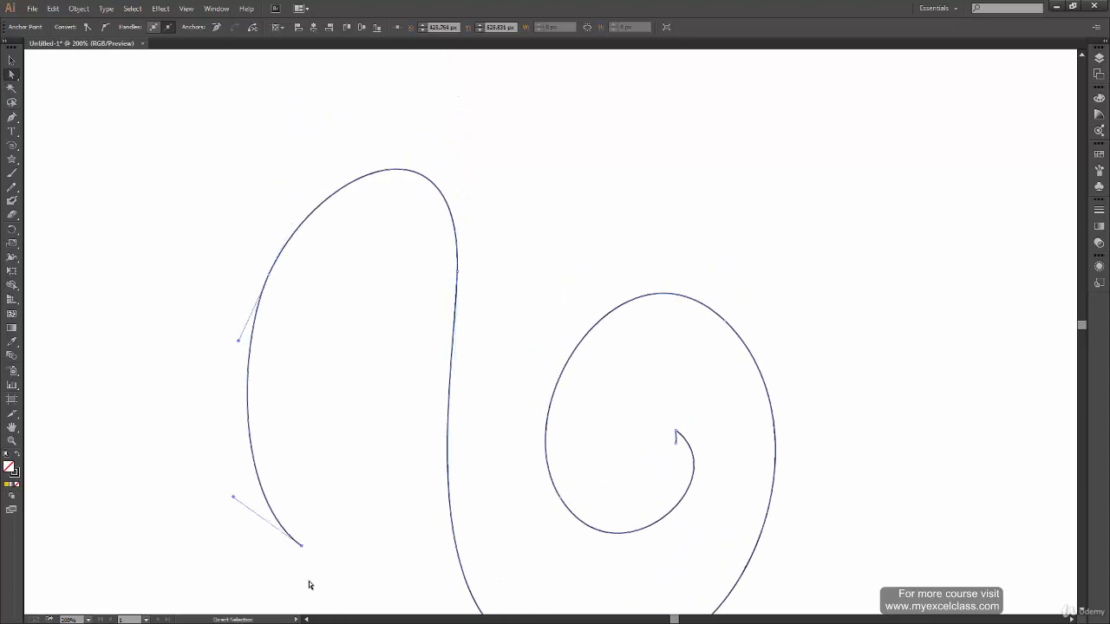
# - Reshape the curve's upper arch by tilting the right-hand anchor's handles outward and adjusting the left-hand anchor's upper handle, and deselect it
pyautogui.moveTo(444, 241); pyautogui.dragTo(498, 345)
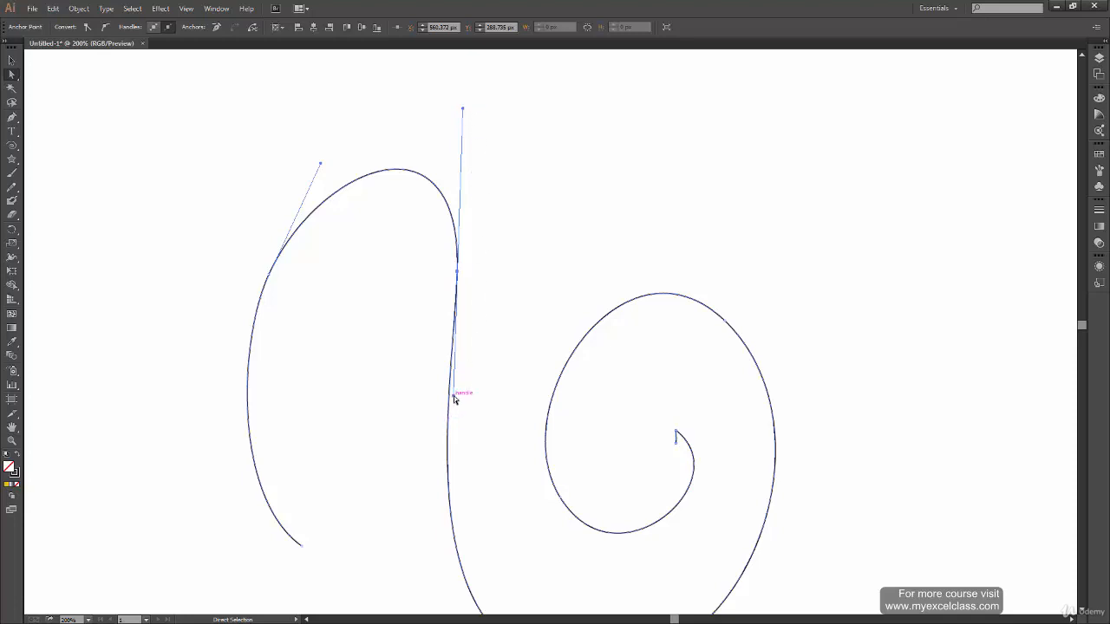
pyautogui.moveTo(453, 397); pyautogui.dragTo(341, 408)
pyautogui.press('space')
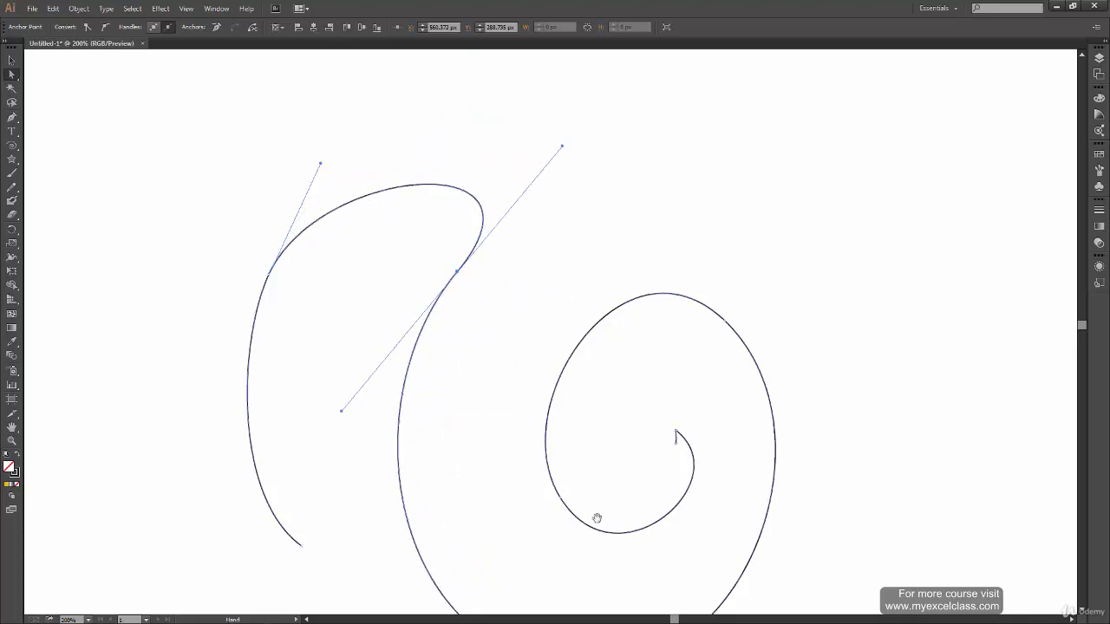
pyautogui.hotkey('ctrl', '-')
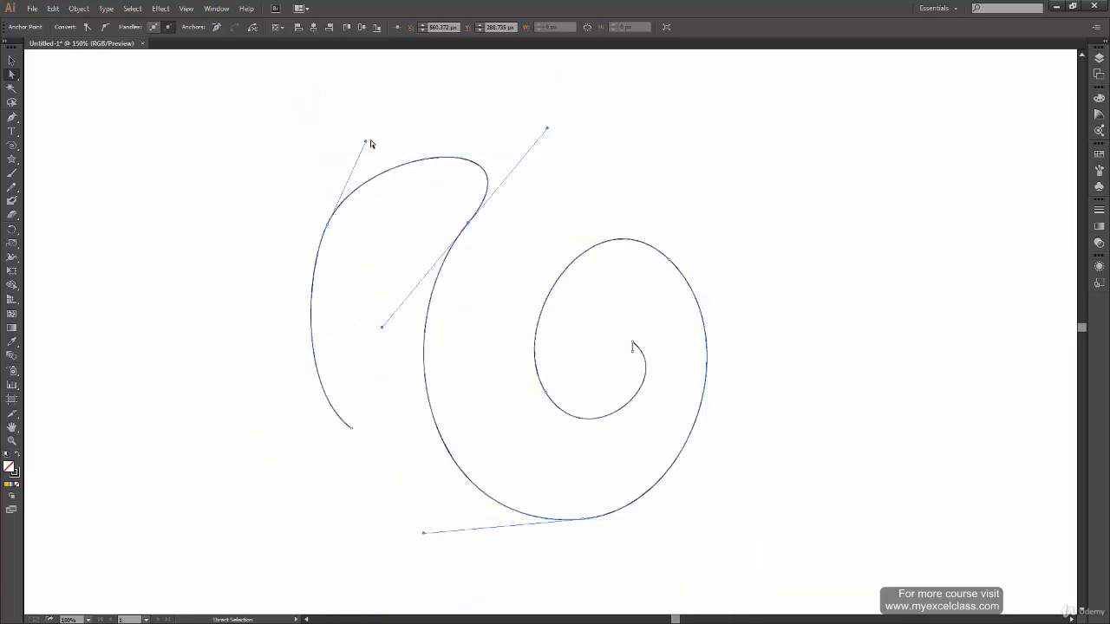
pyautogui.moveTo(370, 143); pyautogui.dragTo(389, 225)
pyautogui.click(640, 319)
pyautogui.moveTo(612, 511); pyautogui.dragTo(591, 302)
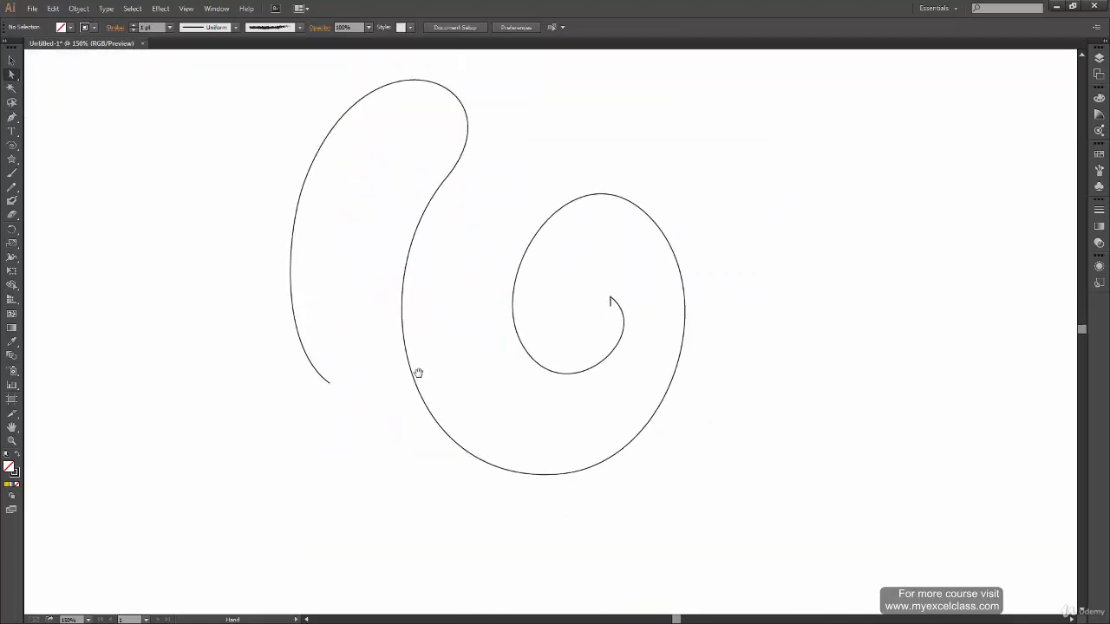
pyautogui.moveTo(417, 373); pyautogui.dragTo(404, 399)
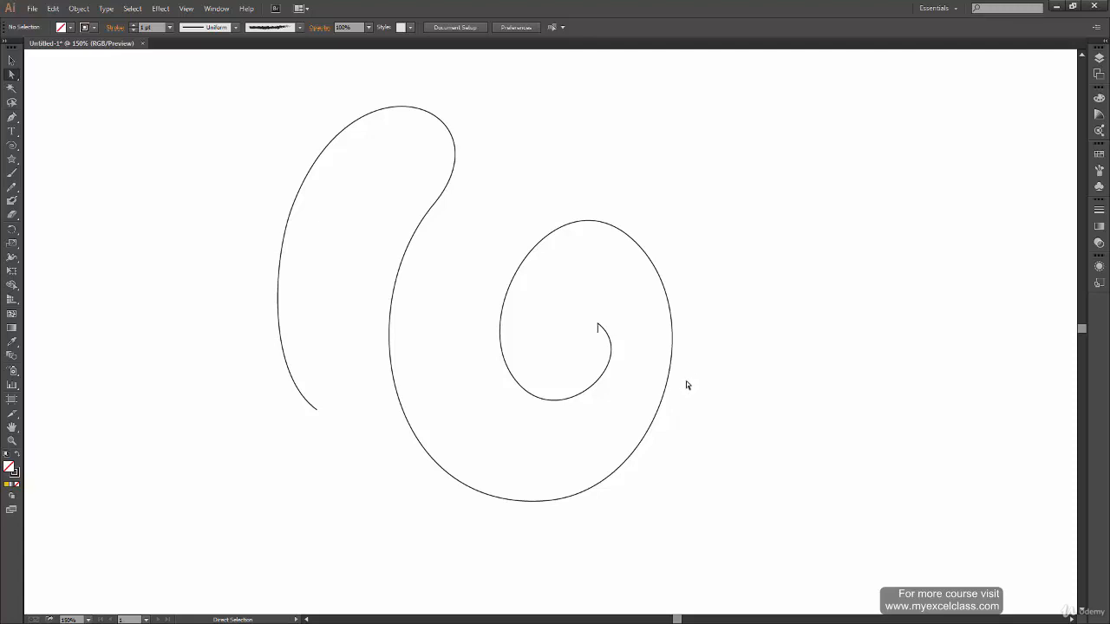
# - Move the end anchor of the small hook inside the spiral up and outward, about 18 px left and 17 px up
pyautogui.click(599, 337)
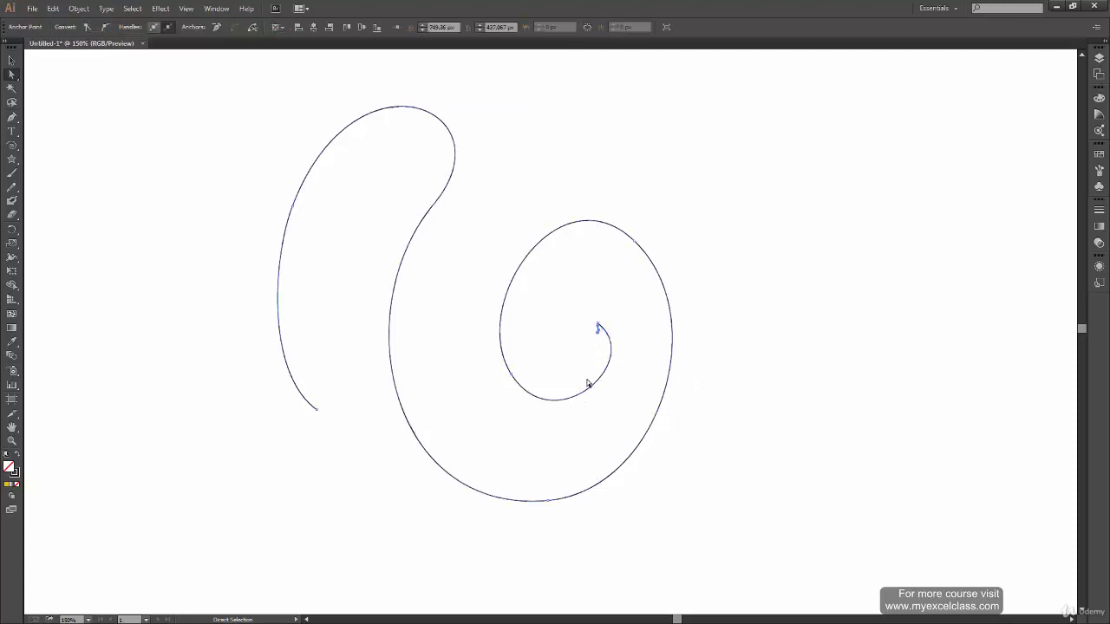
pyautogui.press('ctrl')
pyautogui.hotkey('ctrl', '+')
pyautogui.hotkey('ctrl', '+')
pyautogui.hotkey('ctrl', '+')
pyautogui.hotkey('ctrl', '+')
pyautogui.press('space')
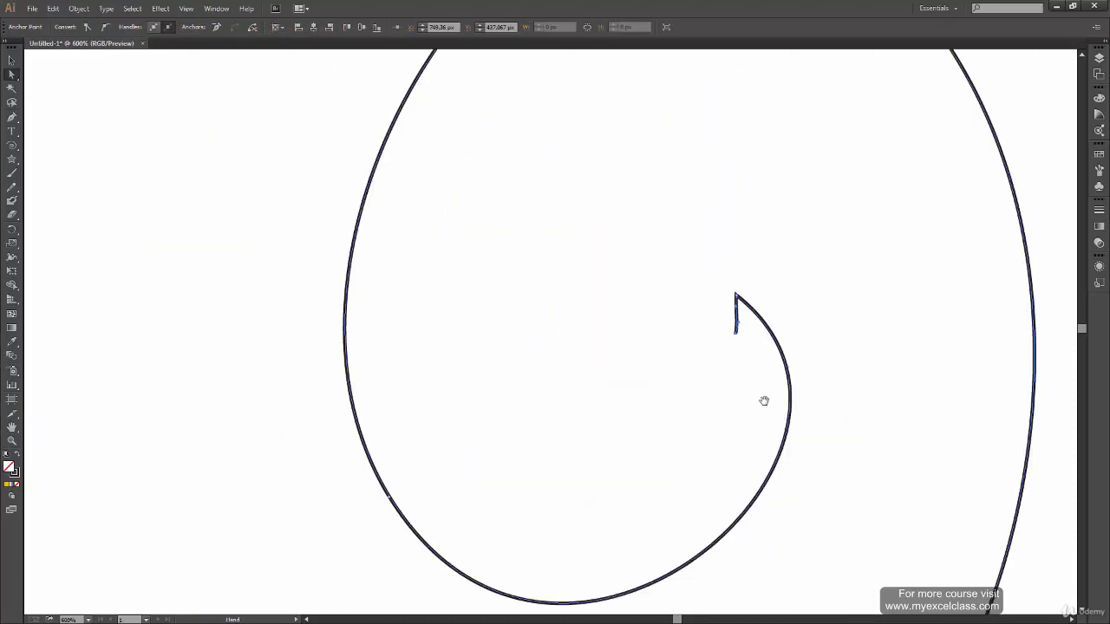
pyautogui.moveTo(763, 402); pyautogui.dragTo(699, 425)
pyautogui.hotkey('ctrl', '+')
pyautogui.hotkey('ctrl', '+')
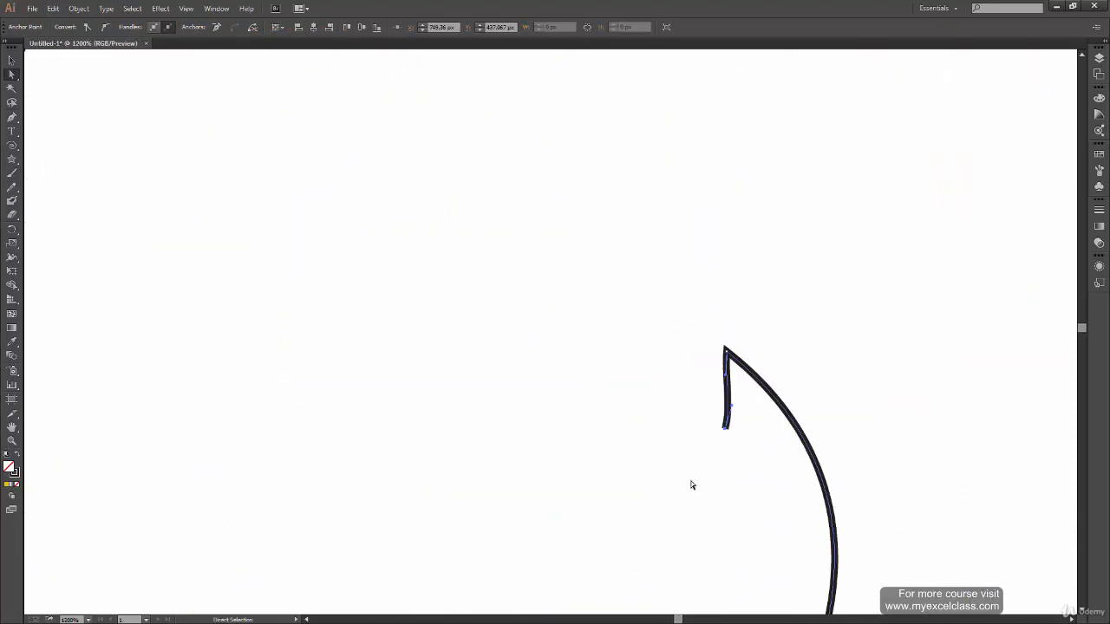
pyautogui.click(722, 446)
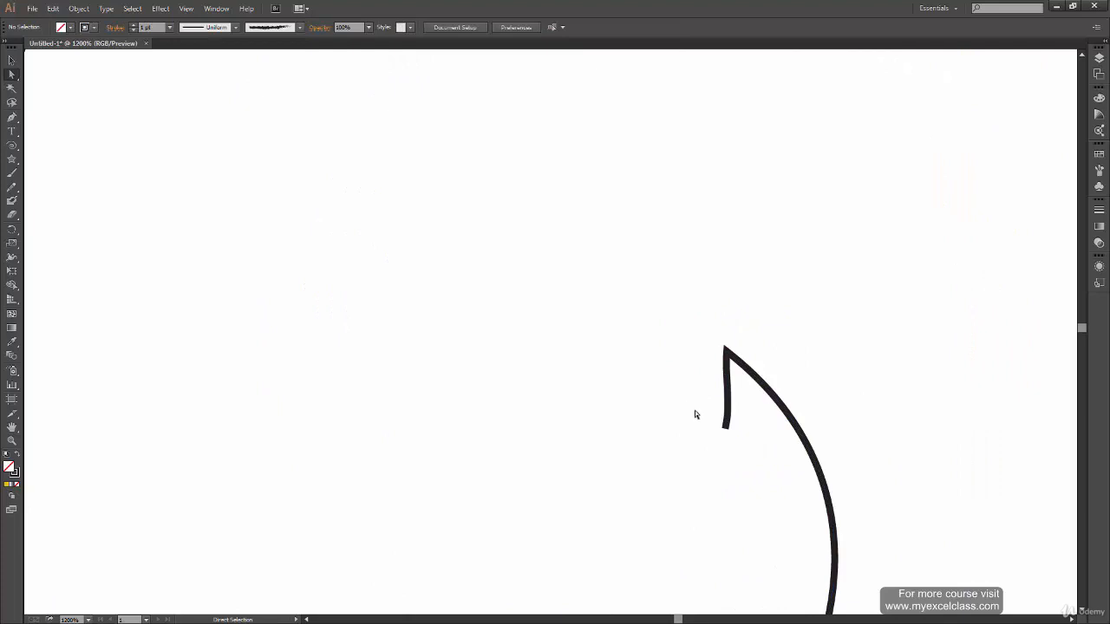
pyautogui.moveTo(685, 402)
pyautogui.mouseDown()
pyautogui.moveTo(748, 468)
pyautogui.moveTo(666, 404)
pyautogui.mouseUp()
pyautogui.moveTo(692, 415); pyautogui.dragTo(744, 458)
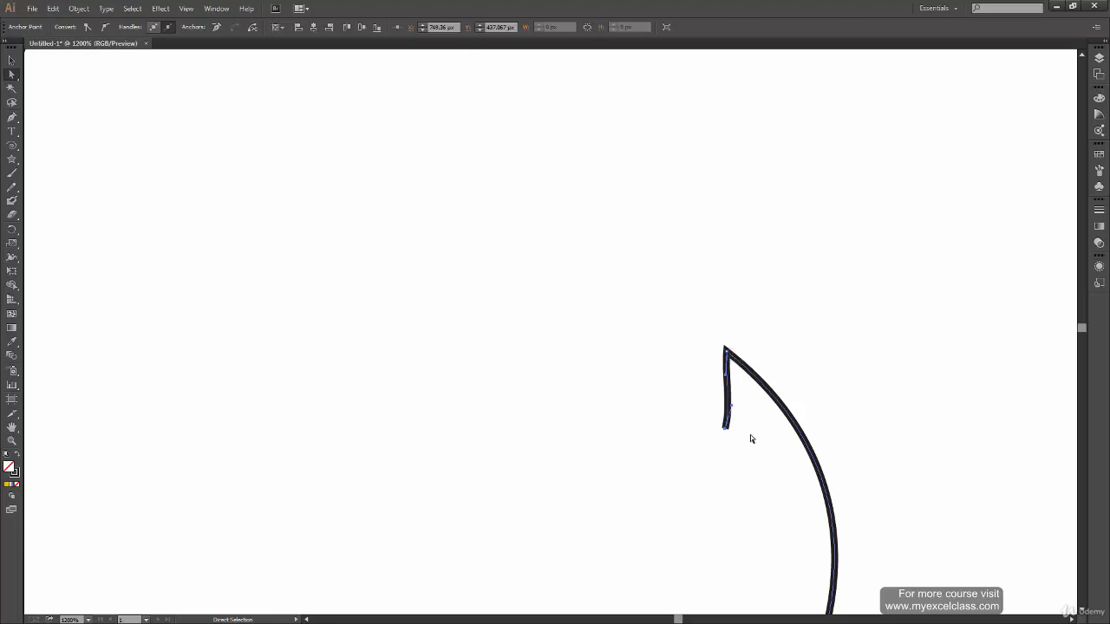
pyautogui.moveTo(725, 427); pyautogui.dragTo(596, 309)
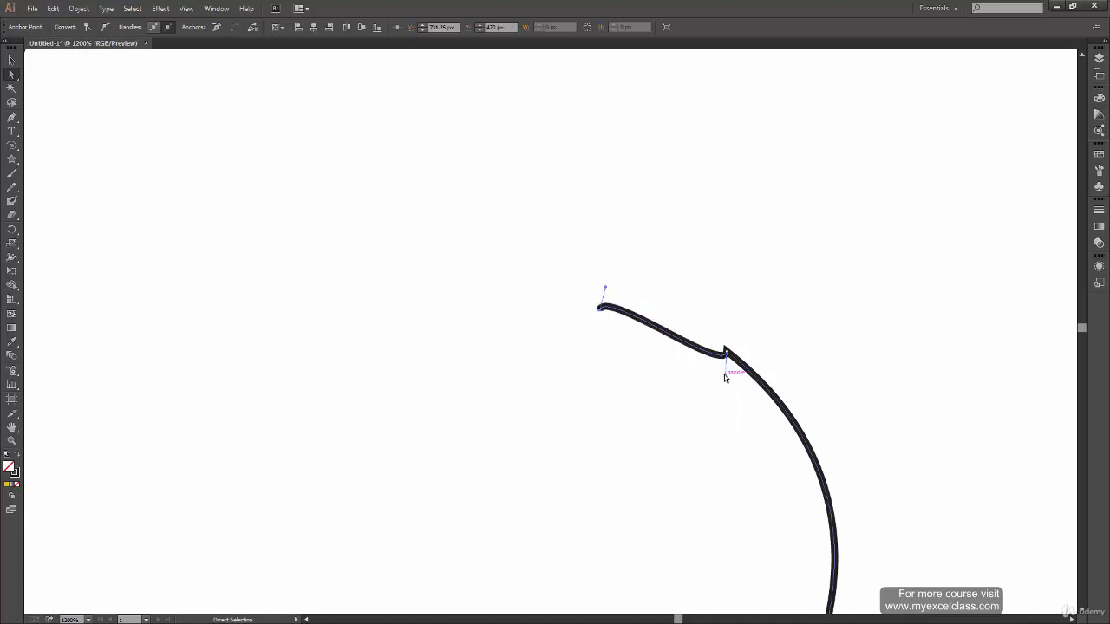
# - Adjust the handles on both sides of the spiral's innermost segment so the hook becomes a smooth continuation of the curve
pyautogui.moveTo(724, 375); pyautogui.dragTo(689, 323)
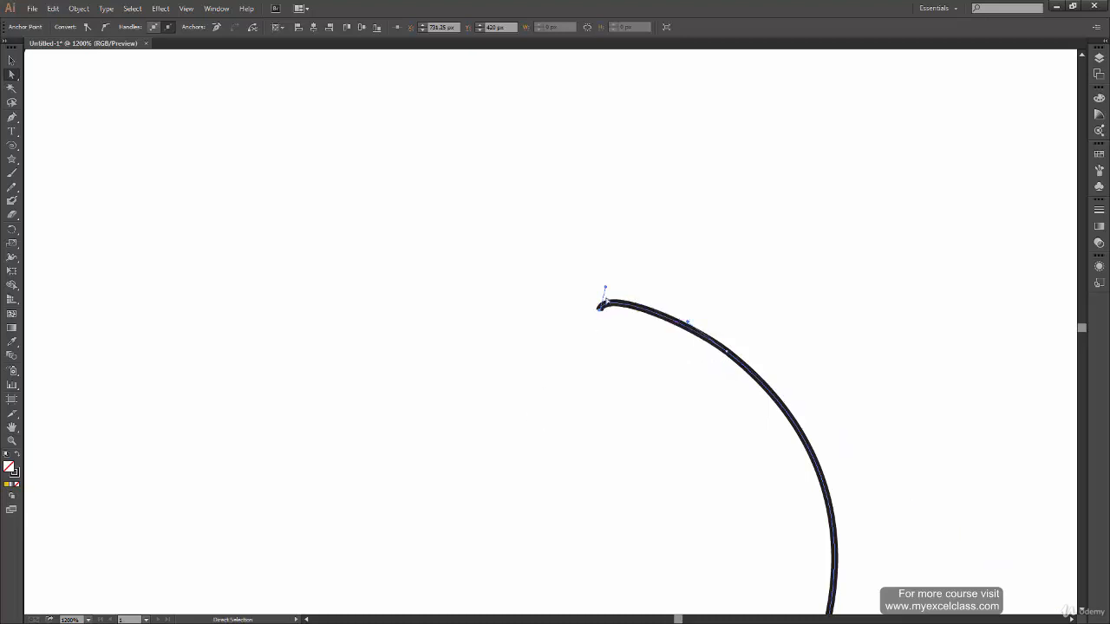
pyautogui.moveTo(606, 287); pyautogui.dragTo(630, 308)
pyautogui.hotkey('ctrl', '-')
pyautogui.hotkey('ctrl', '-')
pyautogui.hotkey('ctrl', '-')
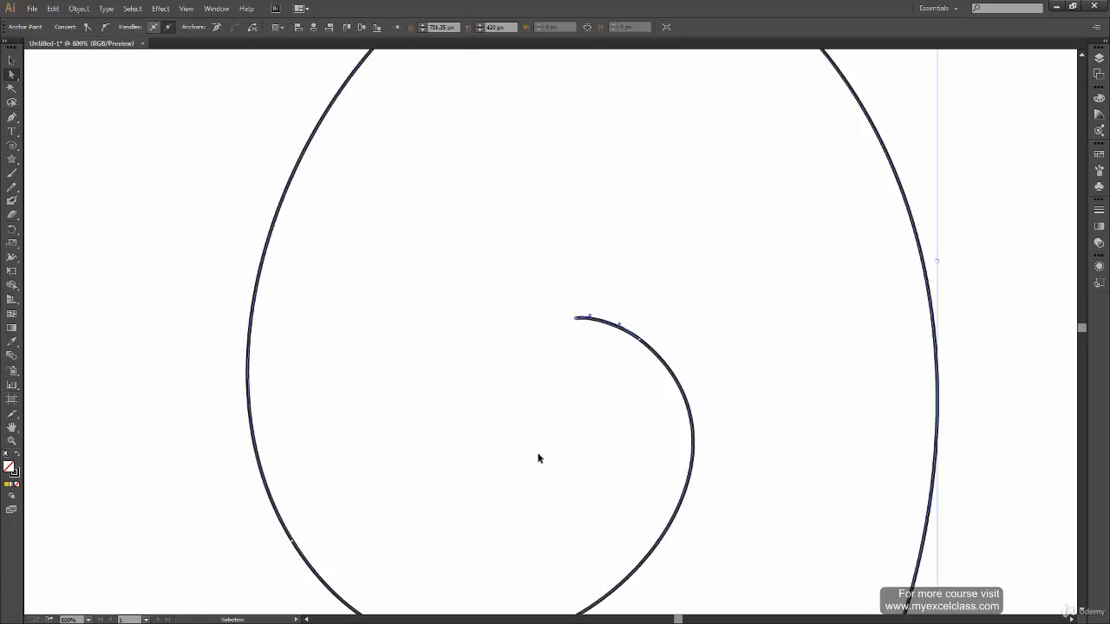
# - Move the curve's outer left end anchor to about X 408 px, Y 546 px, straighten the segment with its handle, and deselect
pyautogui.press('space')
pyautogui.moveTo(449, 475); pyautogui.dragTo(678, 530)
pyautogui.moveTo(463, 411); pyautogui.dragTo(587, 196)
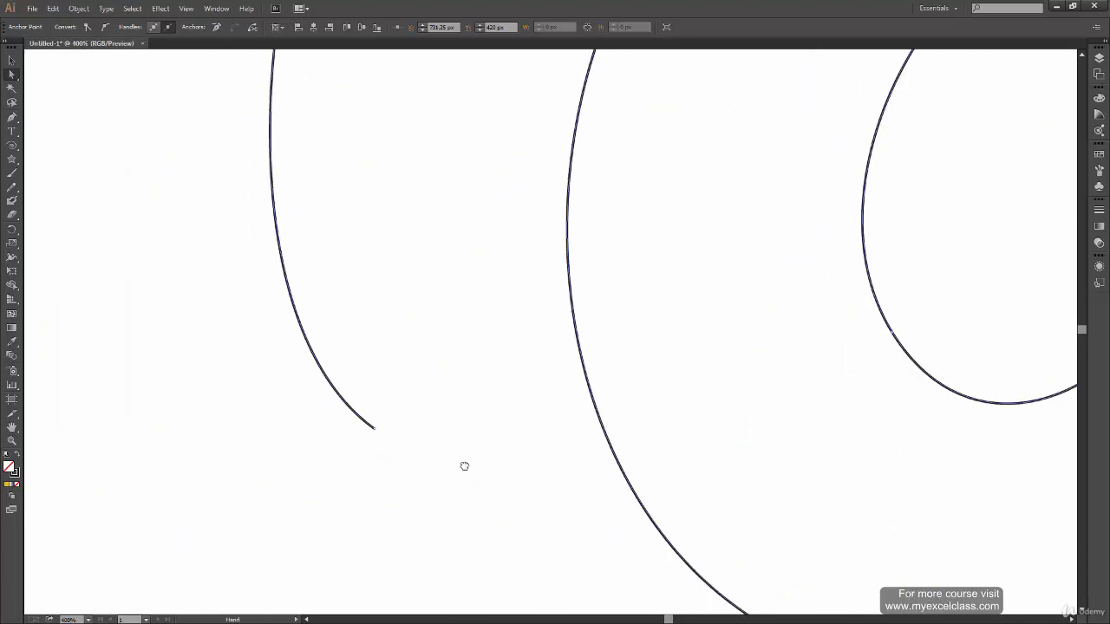
pyautogui.moveTo(465, 466); pyautogui.dragTo(390, 500)
pyautogui.hotkey('ctrl', '-')
pyautogui.hotkey('alt', 'space')
pyautogui.press('space')
pyautogui.click(381, 415)
pyautogui.press('space')
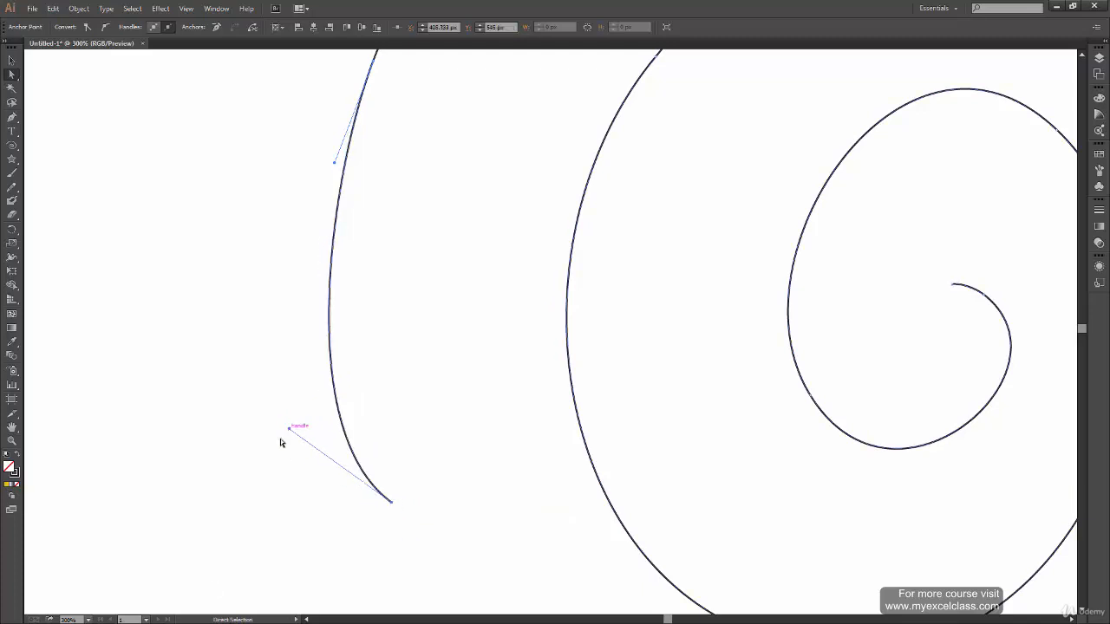
pyautogui.moveTo(289, 430); pyautogui.dragTo(329, 370)
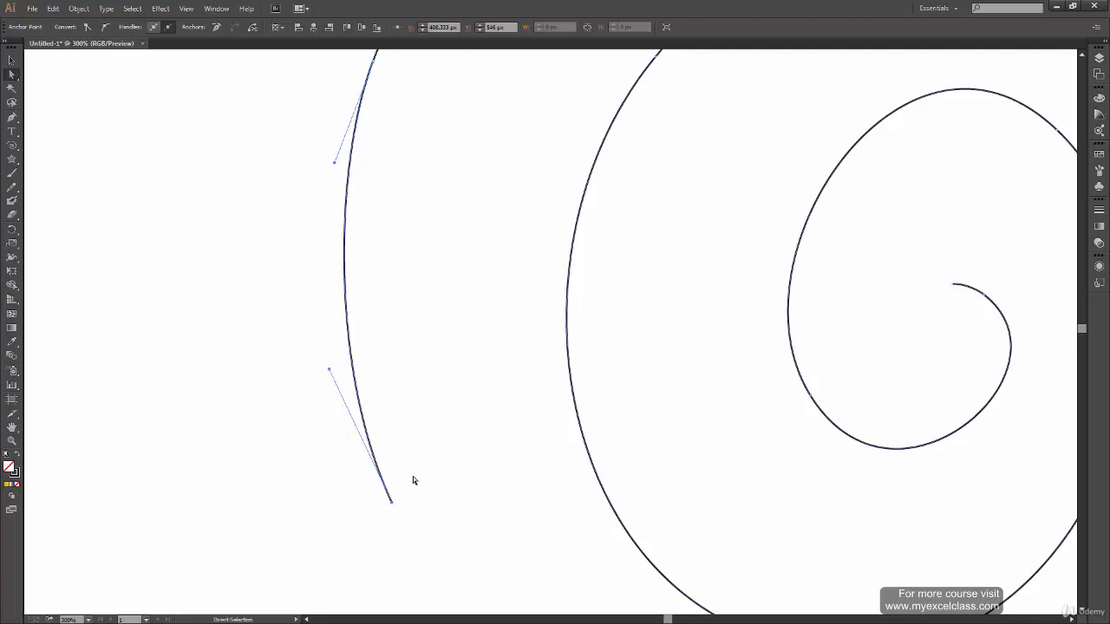
pyautogui.click(11, 60)
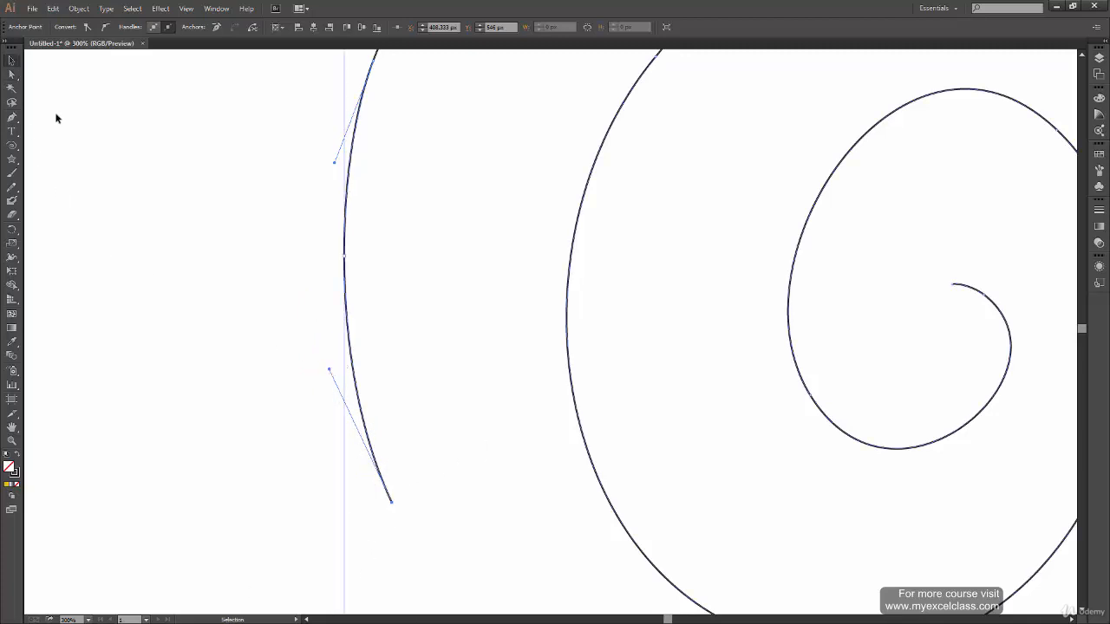
pyautogui.click(56, 118)
# - Fine-tune the handle at the lower left of the spiral's inner loop with Direct Selection to round the loop, and deselect the path
pyautogui.hotkey('ctrl', '0')
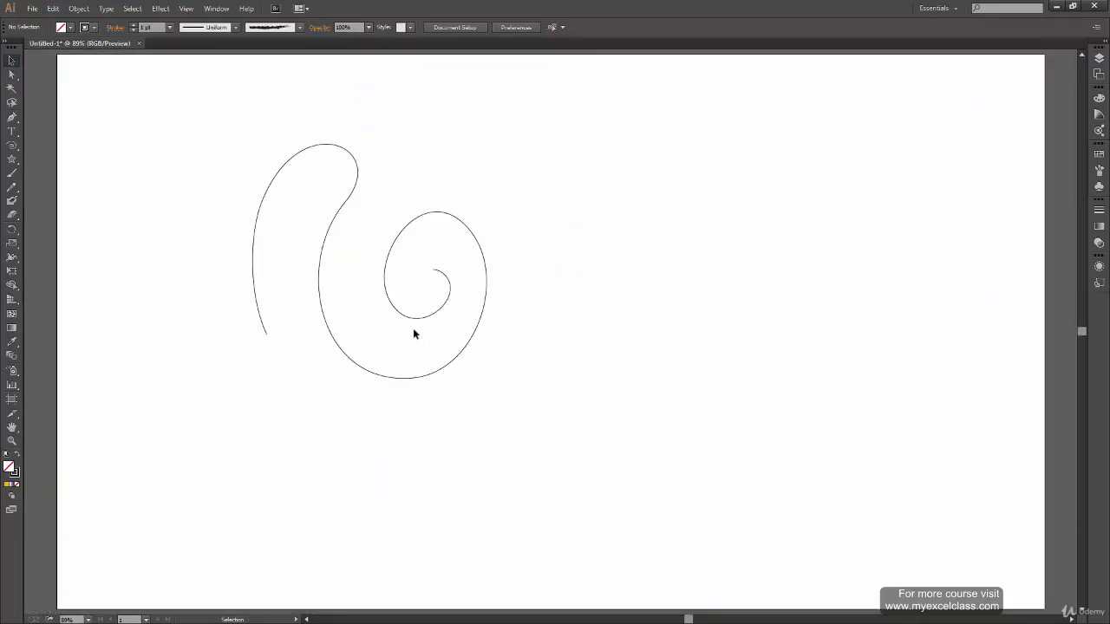
pyautogui.press('a')
pyautogui.click(399, 308)
pyautogui.moveTo(418, 347); pyautogui.dragTo(424, 348)
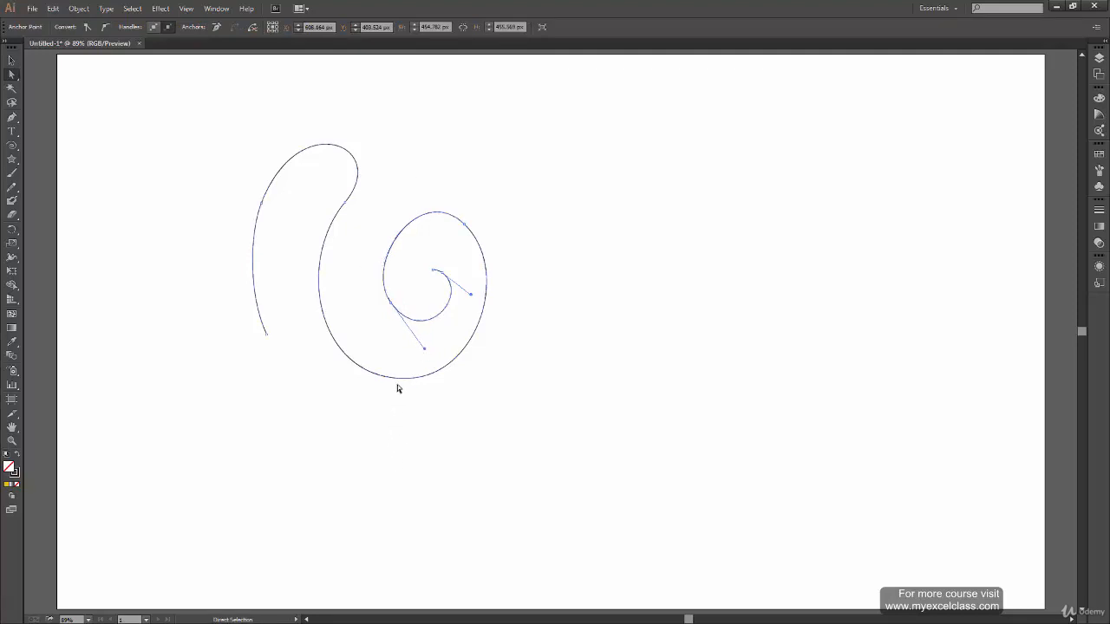
pyautogui.click(11, 60)
pyautogui.click(159, 299)
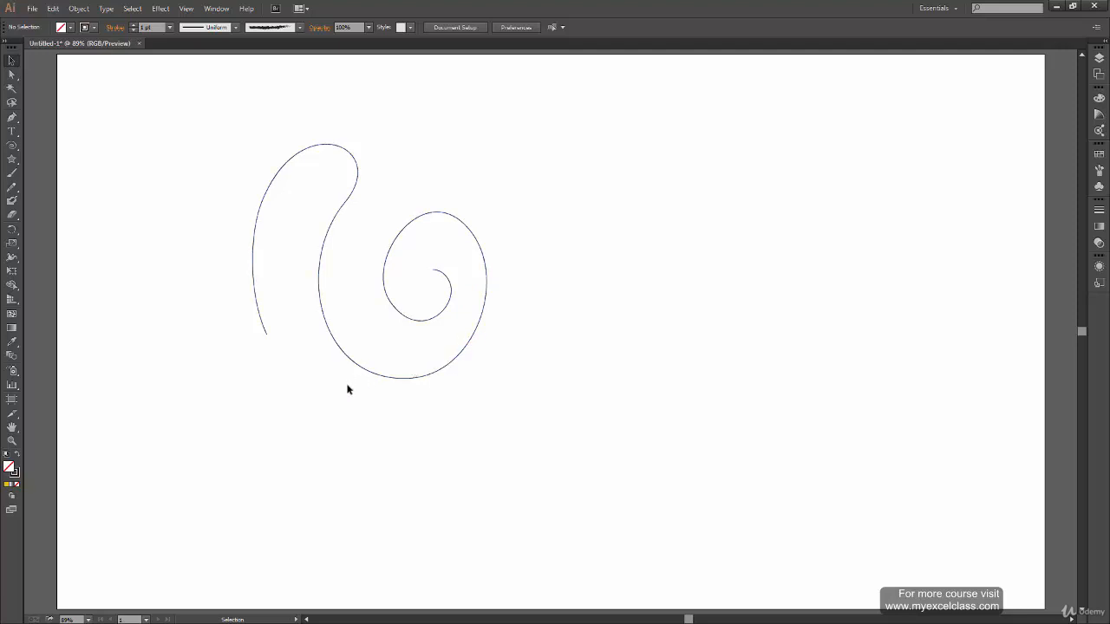
# - Select several anchors along the curve together with Direct Selection, try moving them to the right, undo the move and deselect
pyautogui.press('a')
pyautogui.moveTo(278, 326); pyautogui.dragTo(247, 375)
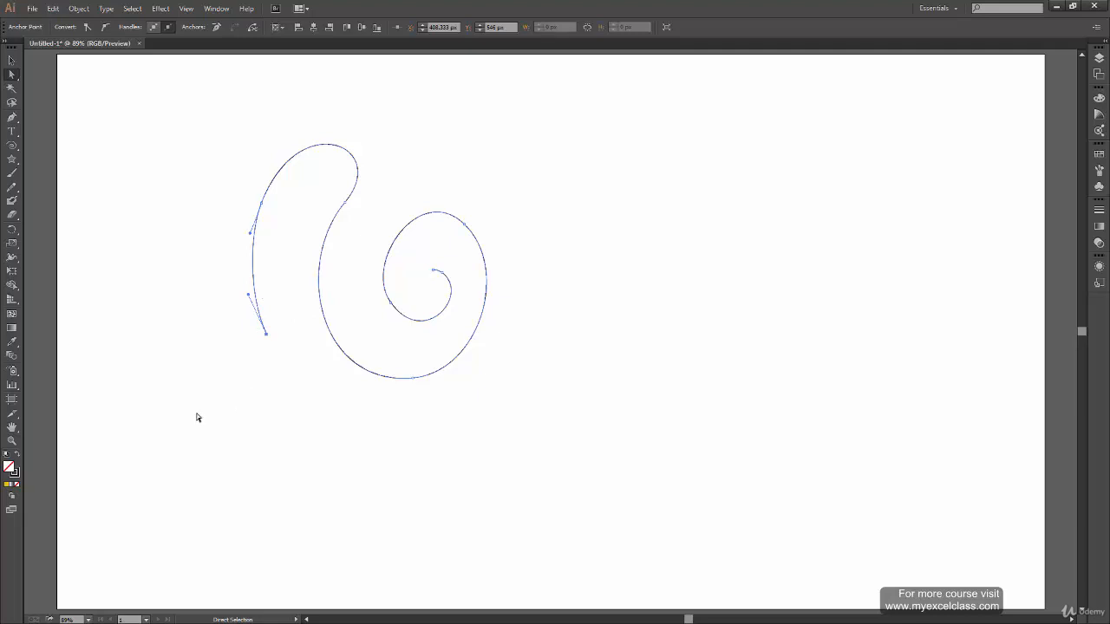
pyautogui.click(262, 204)
pyautogui.click(404, 377)
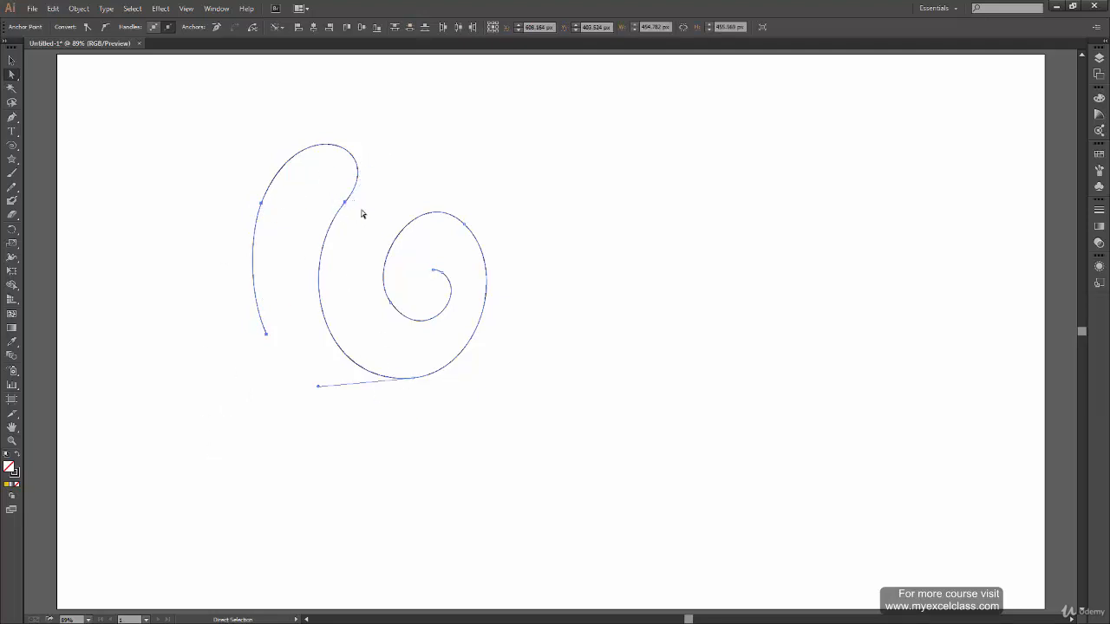
pyautogui.moveTo(266, 339); pyautogui.dragTo(637, 305)
pyautogui.hotkey('ctrl', 'z')
pyautogui.click(144, 449)
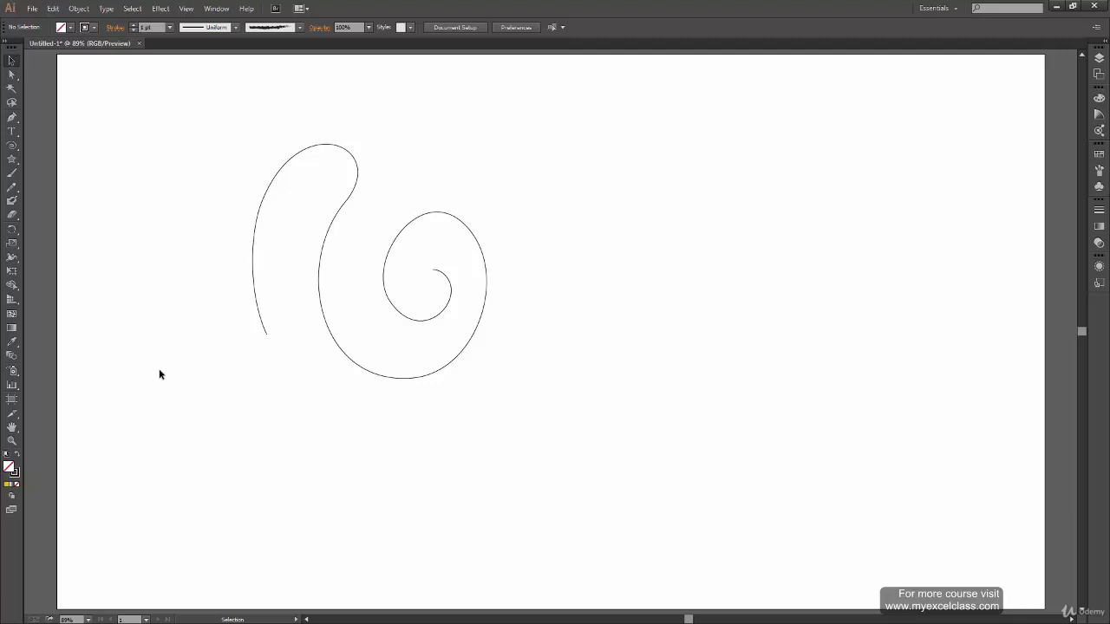
# - Delete the spiral curve so the artboard is empty, and activate the Pencil tool
pyautogui.hotkey('ctrl', 'a')
pyautogui.press('Delete')
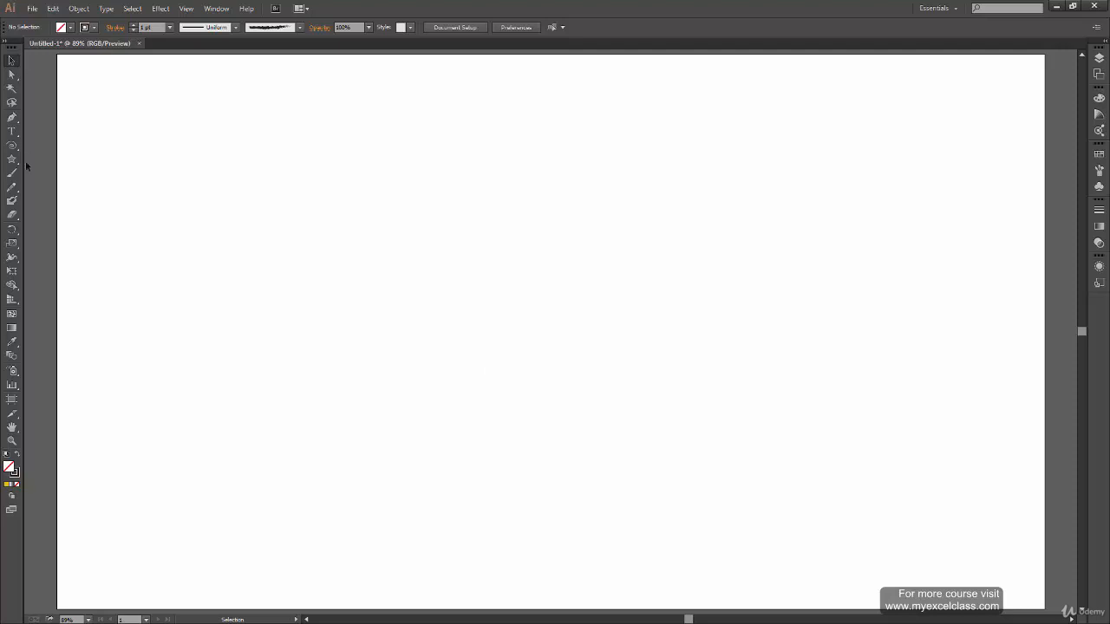
pyautogui.click(13, 187)
pyautogui.moveTo(528, 144)
pyautogui.mouseDown()
pyautogui.moveTo(484, 146)
pyautogui.moveTo(499, 297)
pyautogui.moveTo(541, 151)
pyautogui.mouseUp()
pyautogui.press('Delete')
pyautogui.moveTo(530, 301); pyautogui.dragTo(505, 280)
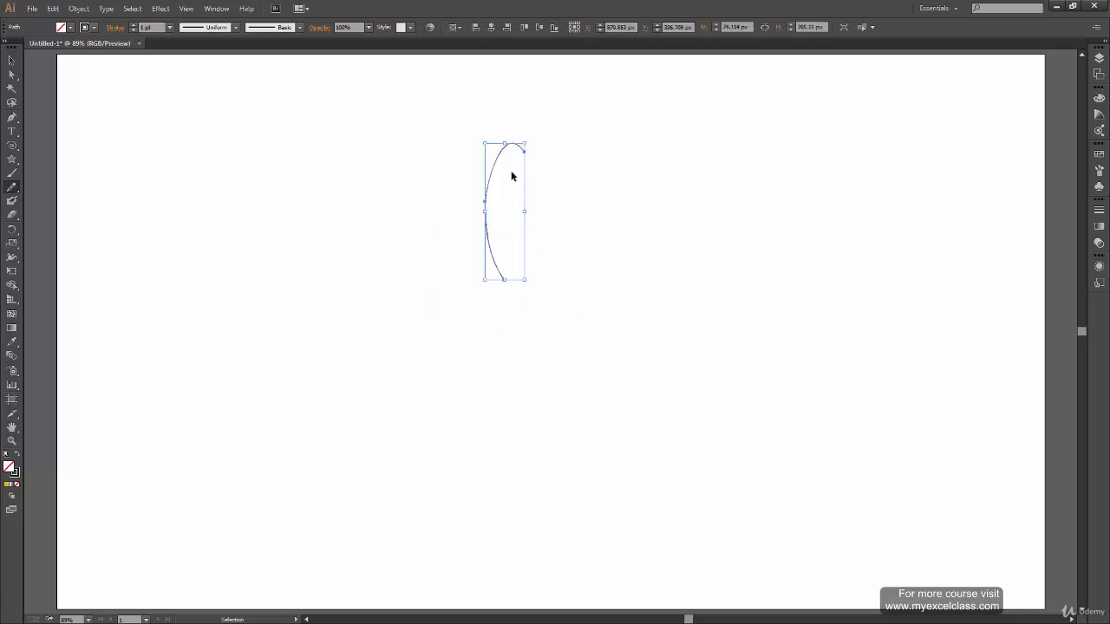
pyautogui.hotkey('ctrl', 'z')
pyautogui.press('Delete')
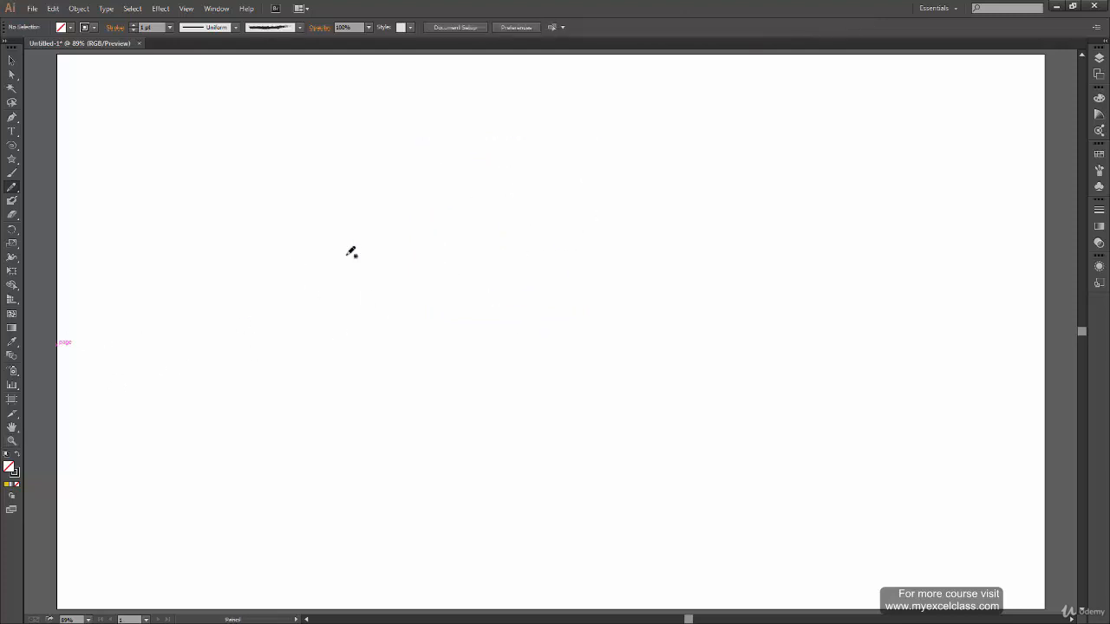
# - Turn off Keep selected in the Pencil Tool Options
pyautogui.doubleClick(11, 188)
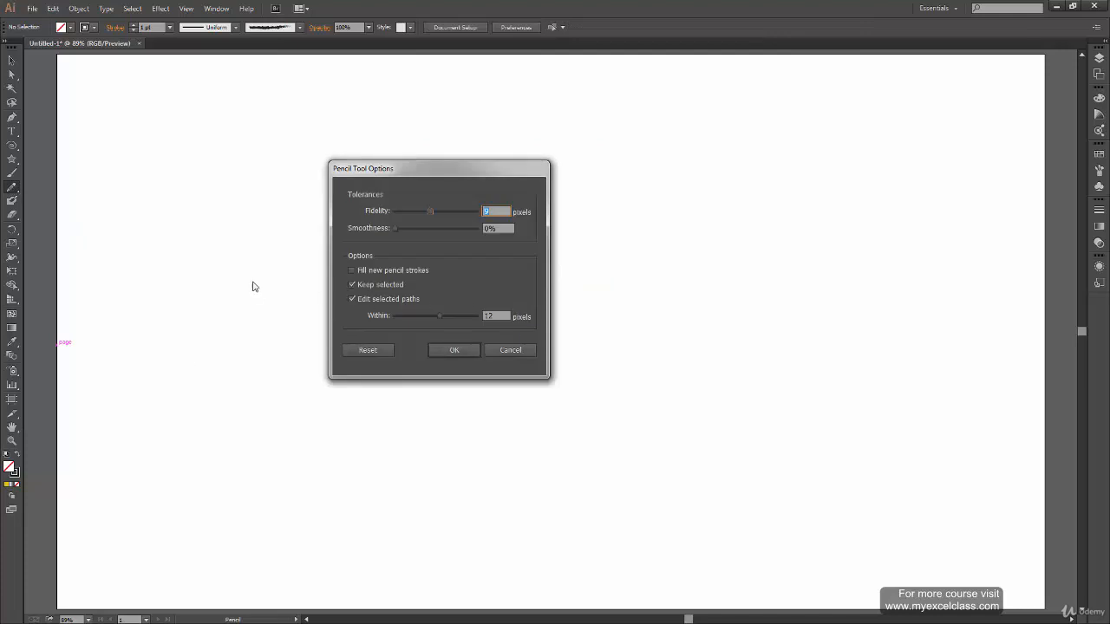
pyautogui.click(362, 286)
pyautogui.click(462, 352)
# - Try sketching a round head guide with curved construction lines across it, and undo all of its strokes
pyautogui.moveTo(465, 134)
pyautogui.mouseDown()
pyautogui.moveTo(518, 142)
pyautogui.moveTo(453, 134)
pyautogui.moveTo(433, 153)
pyautogui.moveTo(519, 151)
pyautogui.moveTo(468, 322)
pyautogui.moveTo(475, 137)
pyautogui.moveTo(456, 164)
pyautogui.moveTo(464, 300)
pyautogui.mouseUp()
pyautogui.hotkey('ctrl', 'z')
pyautogui.hotkey('ctrl', 'z')
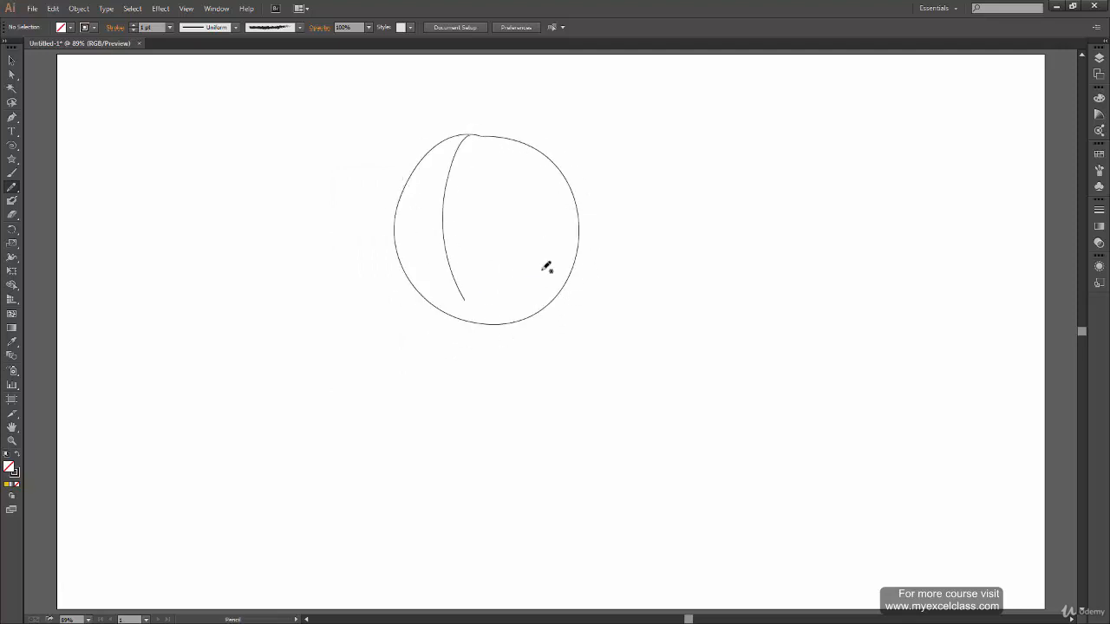
pyautogui.hotkey('ctrl', 'z')
pyautogui.moveTo(476, 136); pyautogui.dragTo(459, 317)
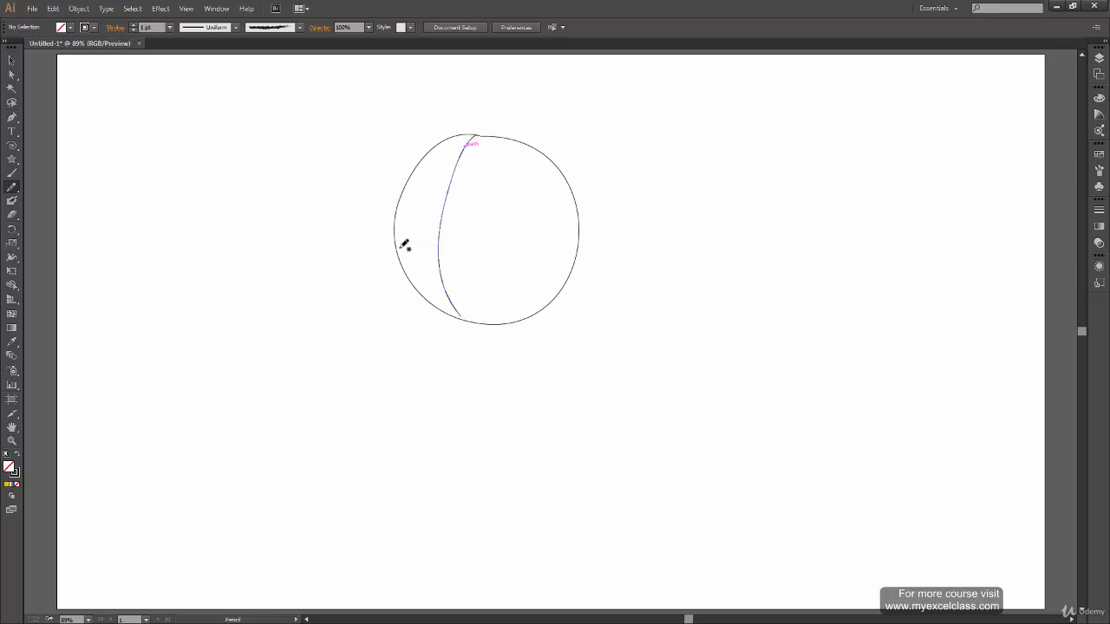
pyautogui.moveTo(394, 246); pyautogui.dragTo(589, 247)
pyautogui.hotkey('ctrl', 'z')
pyautogui.hotkey('ctrl', 'z')
pyautogui.hotkey('ctrl', 'z')
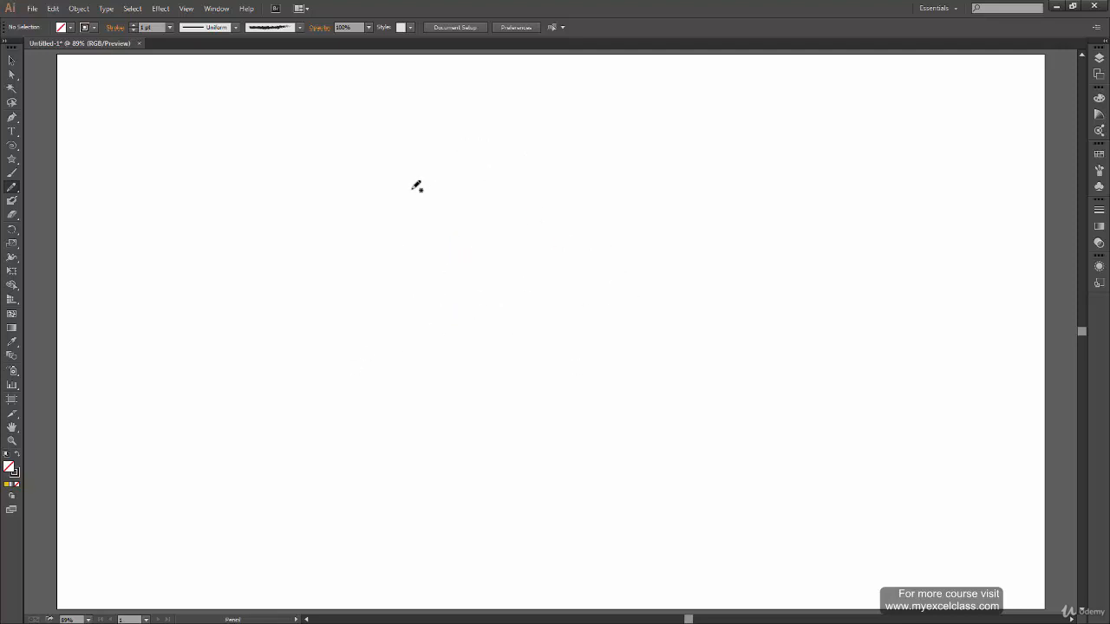
# - Sketch the face outline in Pencil from the brow down the cheek and around the jaw to the ear and earlobe
pyautogui.moveTo(445, 136)
pyautogui.mouseDown()
pyautogui.moveTo(396, 190)
pyautogui.moveTo(410, 215)
pyautogui.moveTo(401, 219)
pyautogui.moveTo(411, 206)
pyautogui.moveTo(408, 287)
pyautogui.moveTo(428, 245)
pyautogui.moveTo(392, 370)
pyautogui.moveTo(405, 286)
pyautogui.moveTo(527, 398)
pyautogui.moveTo(668, 280)
pyautogui.mouseUp()
pyautogui.moveTo(651, 215)
pyautogui.mouseDown()
pyautogui.moveTo(695, 164)
pyautogui.moveTo(687, 244)
pyautogui.mouseUp()
pyautogui.moveTo(681, 244); pyautogui.dragTo(682, 272)
pyautogui.moveTo(682, 272); pyautogui.dragTo(668, 267)
# - Sketch the swept hair above the face with its outer contour, inner contour line and a hairline curving down to the ear
pyautogui.moveTo(425, 144); pyautogui.dragTo(441, 86)
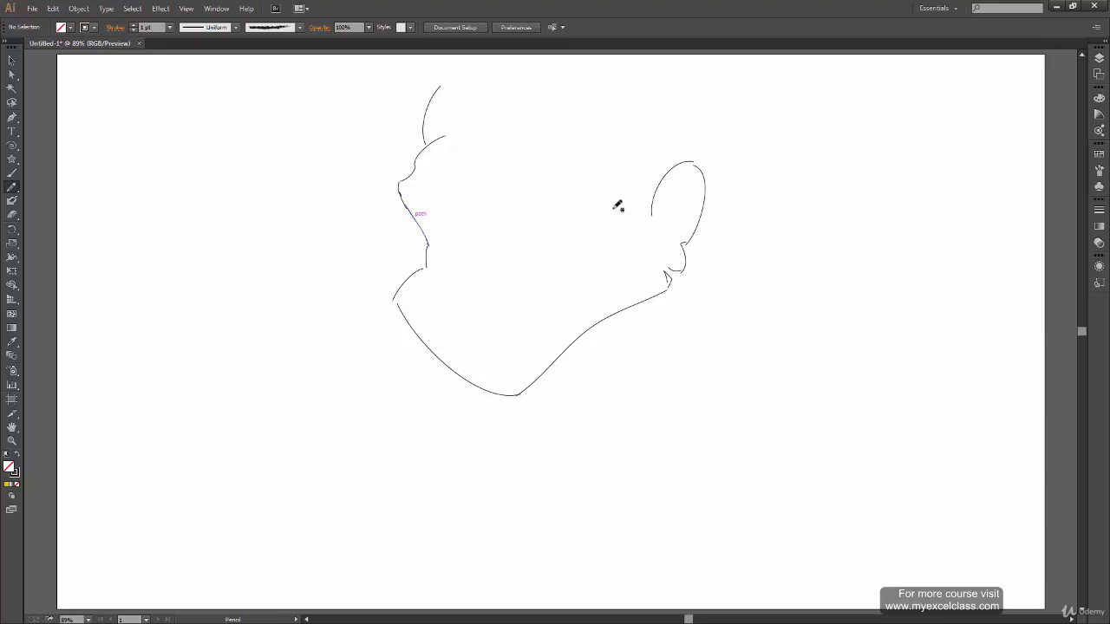
pyautogui.hotkey('ctrl', 'z')
pyautogui.moveTo(415, 158); pyautogui.dragTo(696, 153)
pyautogui.moveTo(387, 101); pyautogui.dragTo(646, 130)
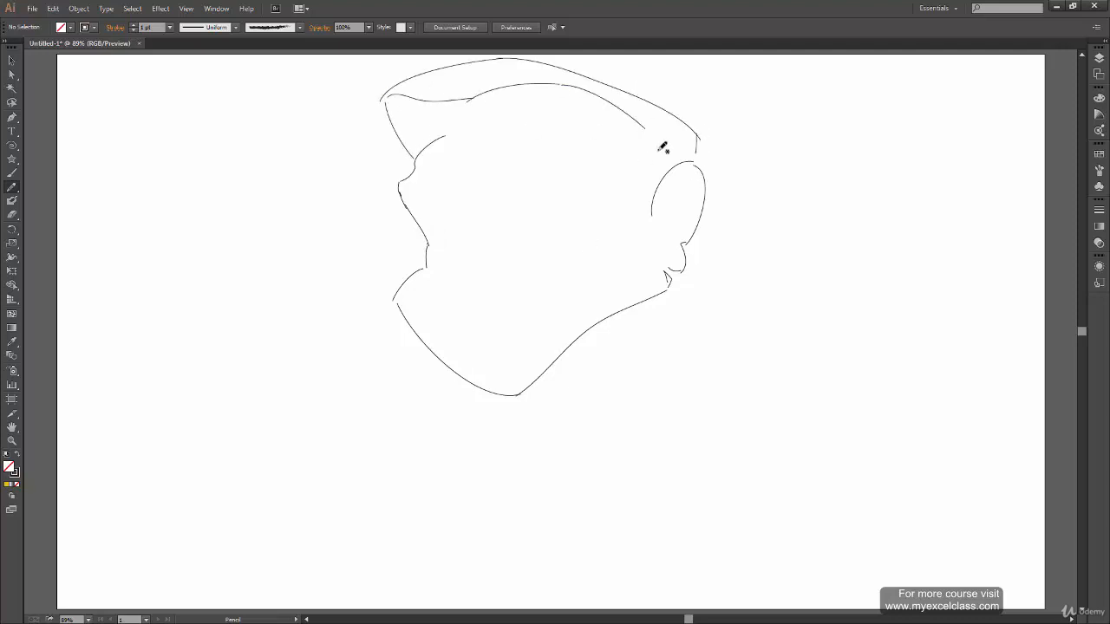
pyautogui.moveTo(448, 132)
pyautogui.mouseDown()
pyautogui.moveTo(477, 130)
pyautogui.moveTo(639, 186)
pyautogui.moveTo(646, 217)
pyautogui.mouseUp()
# - Draw two angry eyebrows slanting toward the centre of the face, and the nose with its nostril lines
pyautogui.moveTo(400, 184); pyautogui.dragTo(450, 200)
pyautogui.moveTo(472, 207); pyautogui.dragTo(559, 178)
pyautogui.moveTo(476, 205); pyautogui.dragTo(553, 171)
pyautogui.moveTo(459, 215)
pyautogui.mouseDown()
pyautogui.moveTo(442, 229)
pyautogui.moveTo(436, 271)
pyautogui.mouseUp()
pyautogui.moveTo(451, 272); pyautogui.dragTo(464, 270)
pyautogui.moveTo(469, 270); pyautogui.dragTo(481, 263)
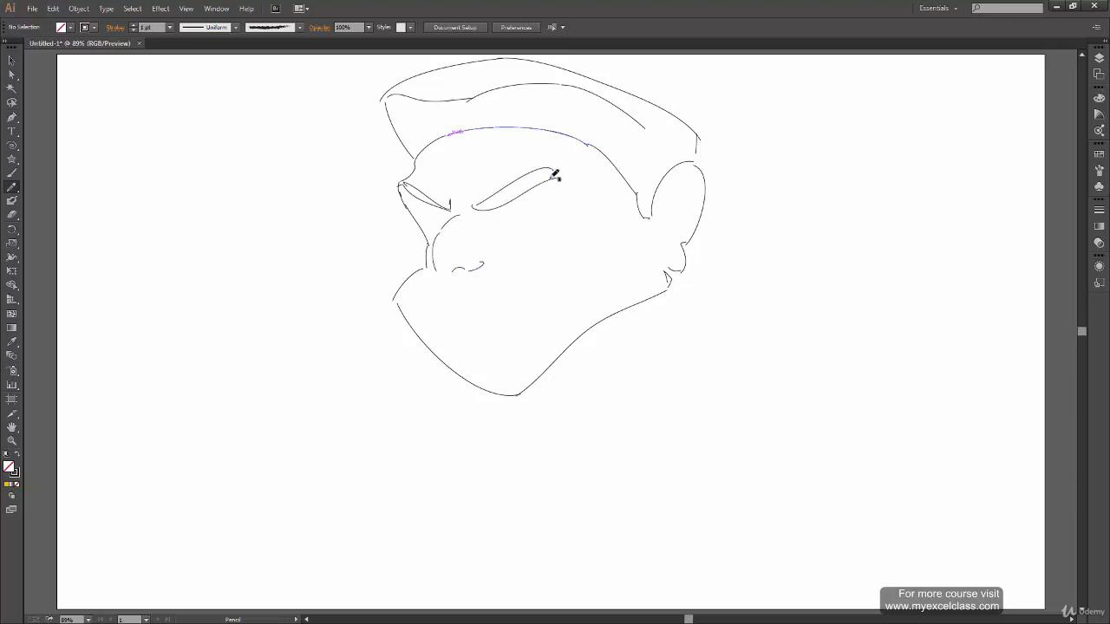
# - Draw the eye on the ear side below its eyebrow, with the eye outline and a round iris
pyautogui.moveTo(497, 220)
pyautogui.mouseDown()
pyautogui.moveTo(545, 200)
pyautogui.moveTo(537, 226)
pyautogui.mouseUp()
pyautogui.moveTo(548, 202); pyautogui.dragTo(542, 222)
pyautogui.moveTo(513, 208); pyautogui.dragTo(535, 206)
# - Set the Pencil Fidelity to 3 pixels, add the pupil inside the iris, and draw the other eye
pyautogui.doubleClick(12, 187)
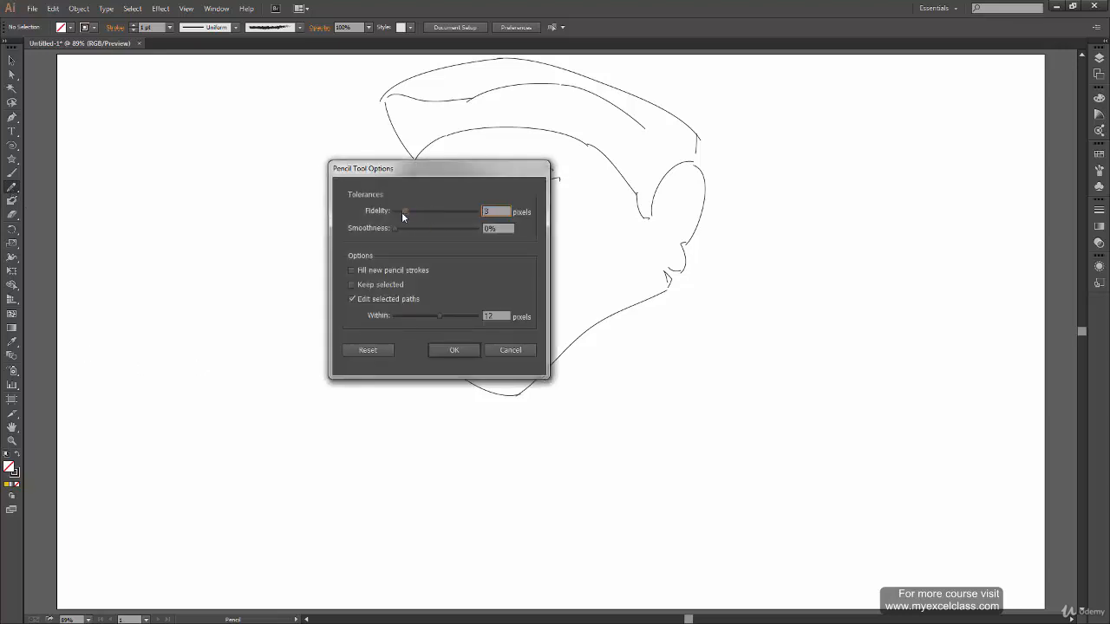
pyautogui.click(454, 349)
pyautogui.moveTo(525, 213); pyautogui.dragTo(526, 210)
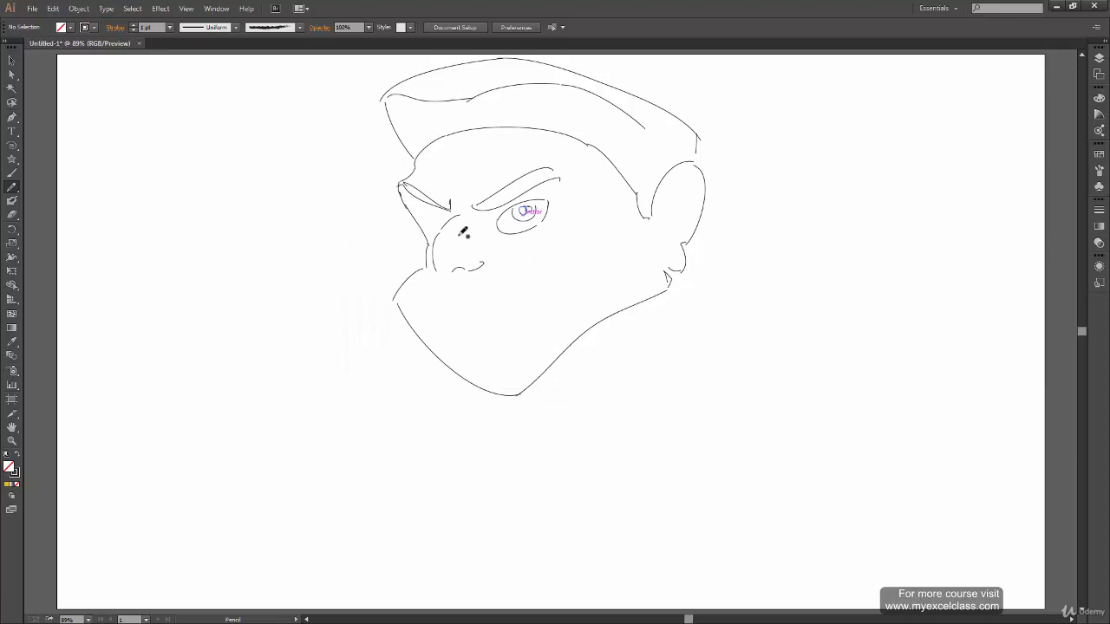
pyautogui.moveTo(414, 200)
pyautogui.mouseDown()
pyautogui.moveTo(438, 221)
pyautogui.moveTo(426, 216)
pyautogui.moveTo(440, 208)
pyautogui.moveTo(430, 201)
pyautogui.moveTo(448, 209)
pyautogui.mouseUp()
# - Draw a downturned mouth as one arc below the nose, redoing the first stroke
pyautogui.moveTo(423, 298)
pyautogui.mouseDown()
pyautogui.moveTo(454, 277)
pyautogui.moveTo(484, 280)
pyautogui.moveTo(560, 331)
pyautogui.mouseUp()
pyautogui.hotkey('ctrl', 'z')
pyautogui.moveTo(422, 292); pyautogui.dragTo(538, 329)
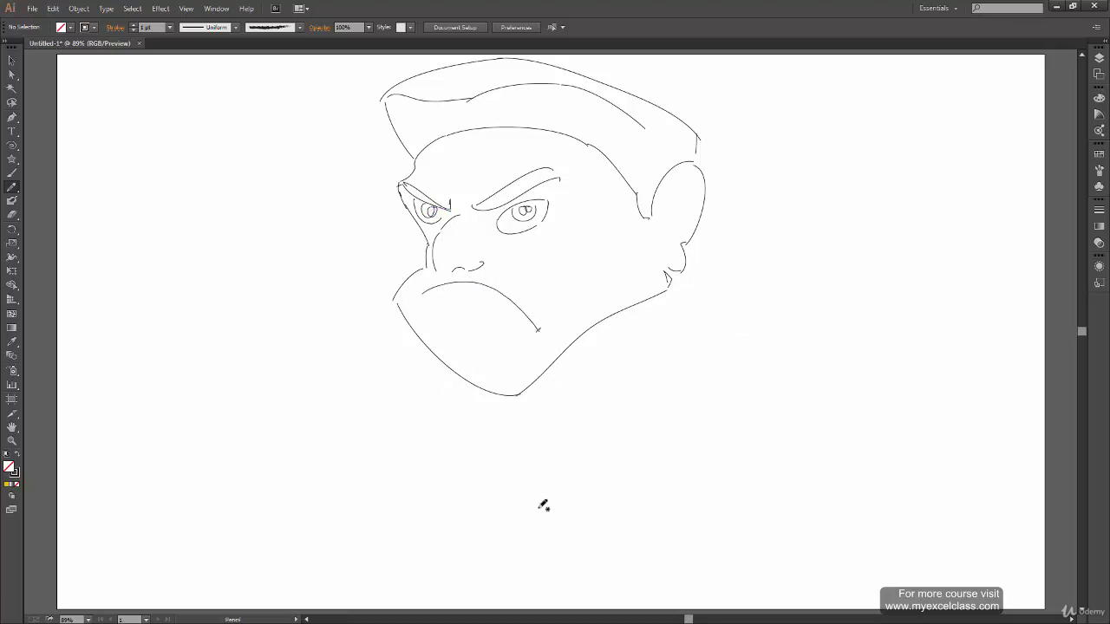
# - Draw the inner ear details, the neck lines, a double-lined collar below the jaw and both shoulders
pyautogui.moveTo(686, 189)
pyautogui.mouseDown()
pyautogui.moveTo(674, 227)
pyautogui.moveTo(677, 242)
pyautogui.moveTo(677, 209)
pyautogui.moveTo(704, 312)
pyautogui.mouseUp()
pyautogui.moveTo(419, 347)
pyautogui.mouseDown()
pyautogui.moveTo(409, 378)
pyautogui.moveTo(705, 356)
pyautogui.mouseUp()
pyautogui.moveTo(717, 316)
pyautogui.mouseDown()
pyautogui.moveTo(754, 325)
pyautogui.moveTo(837, 361)
pyautogui.mouseUp()
pyautogui.moveTo(403, 362); pyautogui.dragTo(310, 418)
pyautogui.moveTo(507, 433); pyautogui.dragTo(700, 346)
pyautogui.moveTo(656, 303); pyautogui.dragTo(544, 410)
pyautogui.moveTo(438, 360); pyautogui.dragTo(464, 403)
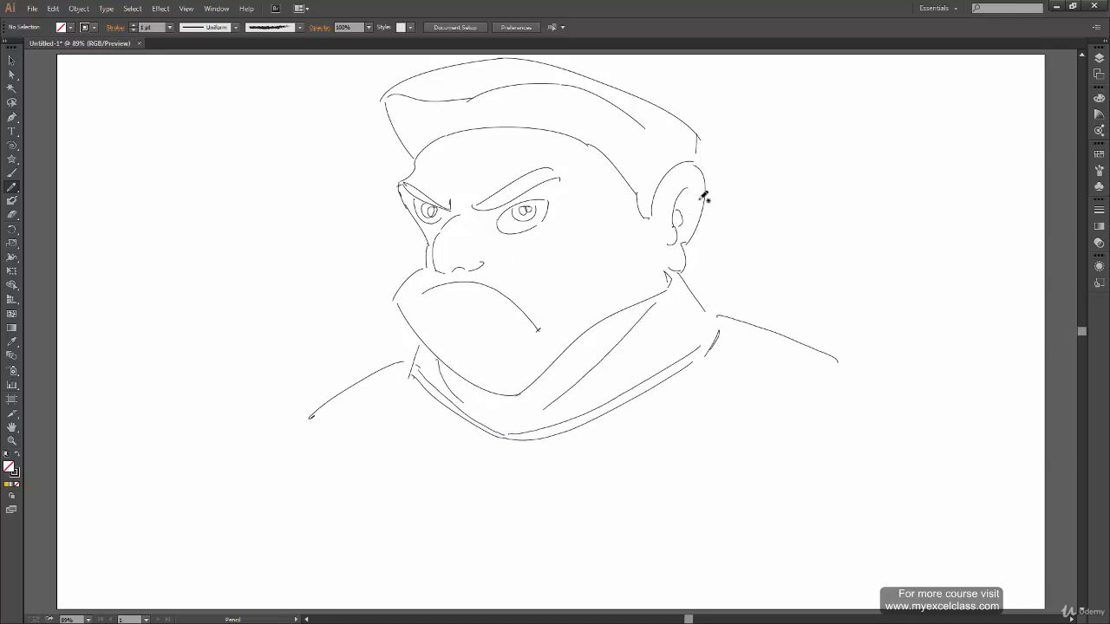
# - Fill both eyebrows with dense hatching, and add a cheekbone curve with a short crease beside the mouth
pyautogui.moveTo(476, 208); pyautogui.dragTo(549, 170)
pyautogui.moveTo(406, 183); pyautogui.dragTo(438, 206)
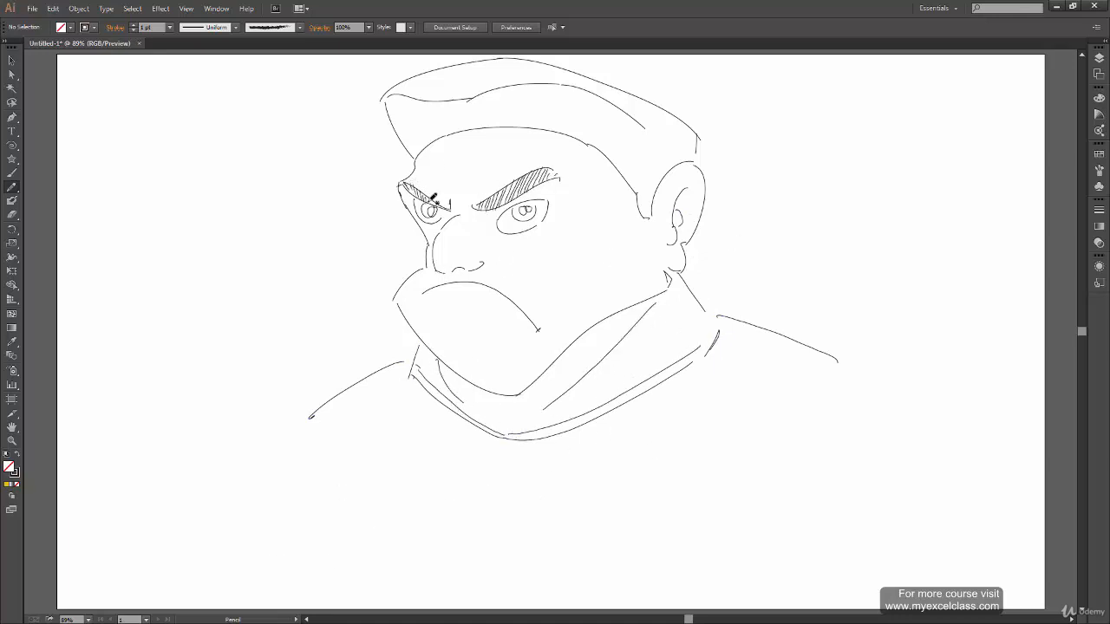
pyautogui.moveTo(615, 236); pyautogui.dragTo(565, 282)
pyautogui.moveTo(565, 283); pyautogui.dragTo(565, 308)
# - Shade the front band of the hair with spaced hatch lines from the forehead tip around to the ear
pyautogui.moveTo(390, 100); pyautogui.dragTo(407, 152)
pyautogui.moveTo(415, 95)
pyautogui.mouseDown()
pyautogui.moveTo(425, 143)
pyautogui.moveTo(446, 132)
pyautogui.mouseUp()
pyautogui.moveTo(485, 87); pyautogui.dragTo(490, 130)
pyautogui.moveTo(520, 85); pyautogui.dragTo(525, 128)
pyautogui.moveTo(564, 88); pyautogui.dragTo(574, 135)
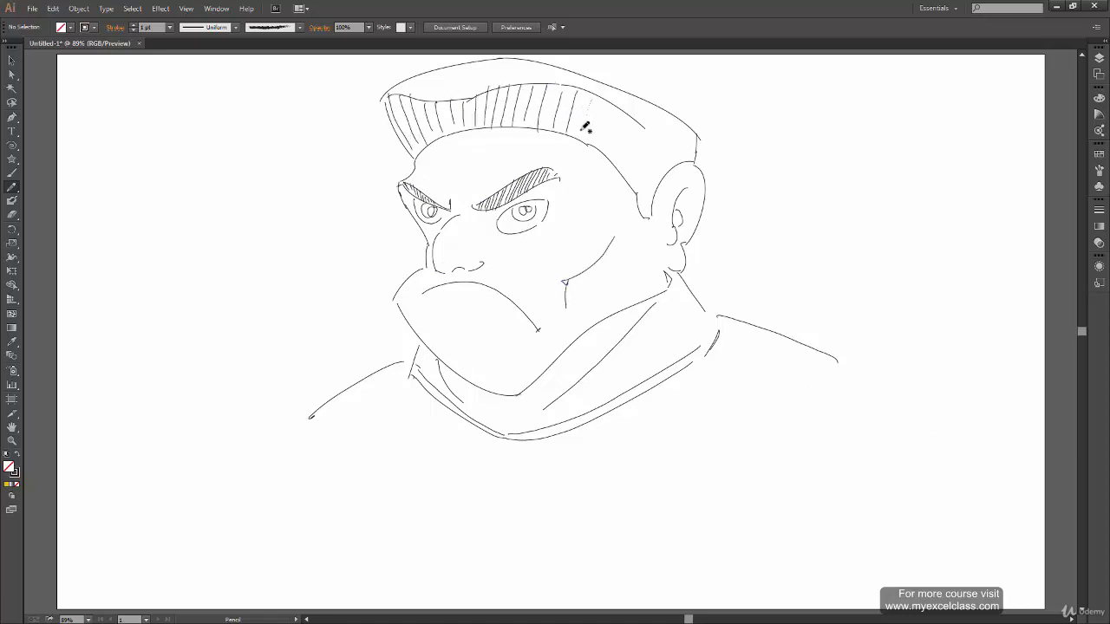
pyautogui.moveTo(598, 97); pyautogui.dragTo(609, 143)
pyautogui.moveTo(633, 121); pyautogui.dragTo(644, 166)
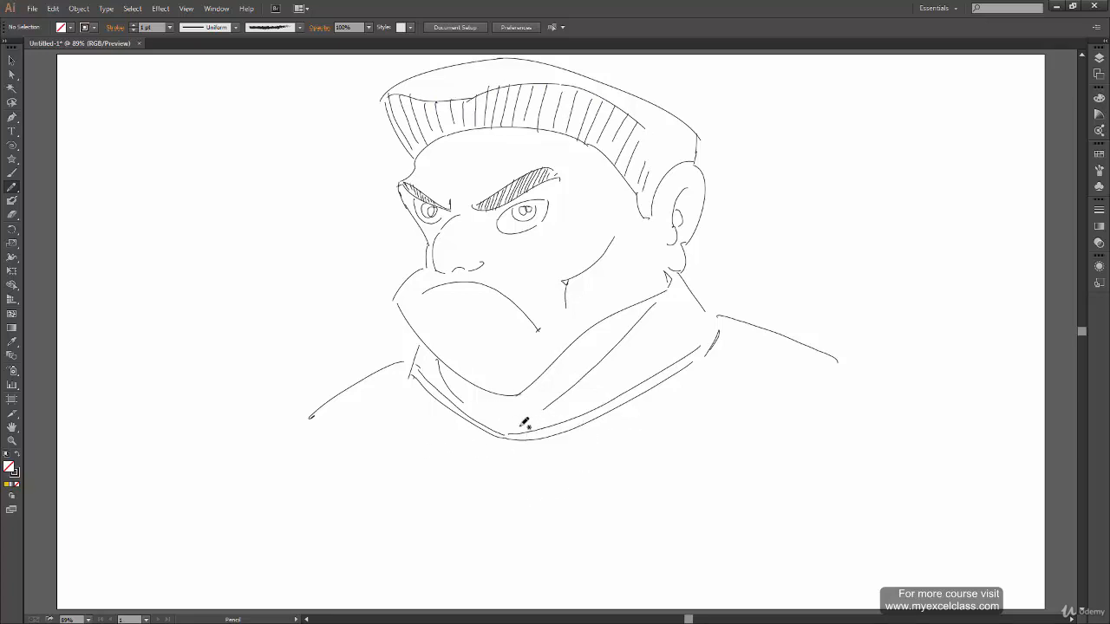
# - Select the whole drawing, move it down to the middle of the artboard with the Selection tool, and deselect
pyautogui.hotkey('ctrl', 'a')
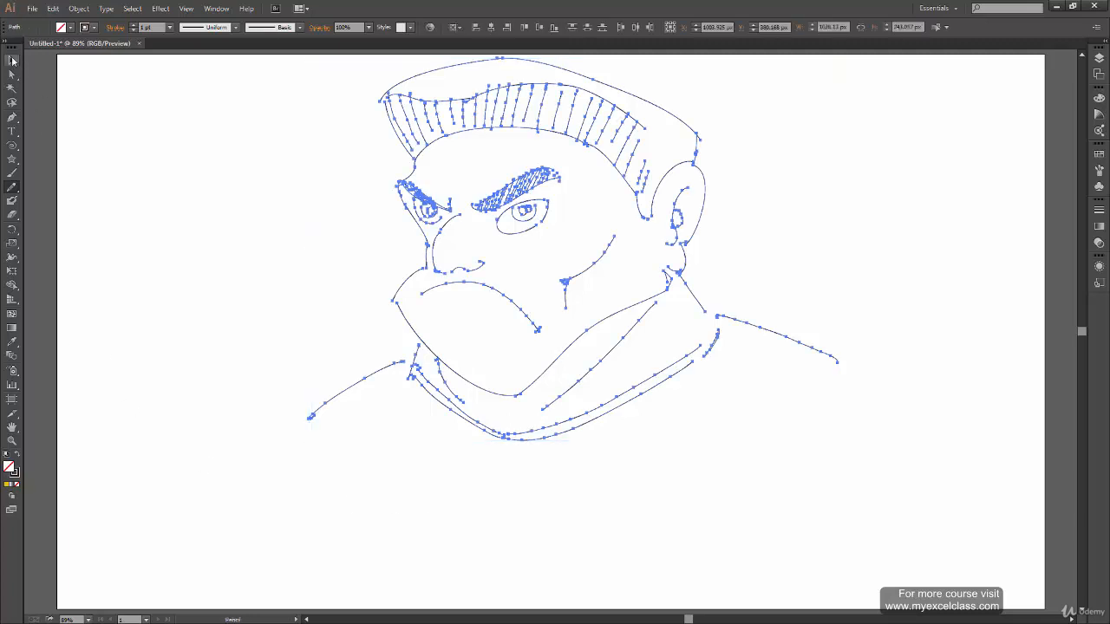
pyautogui.click(11, 60)
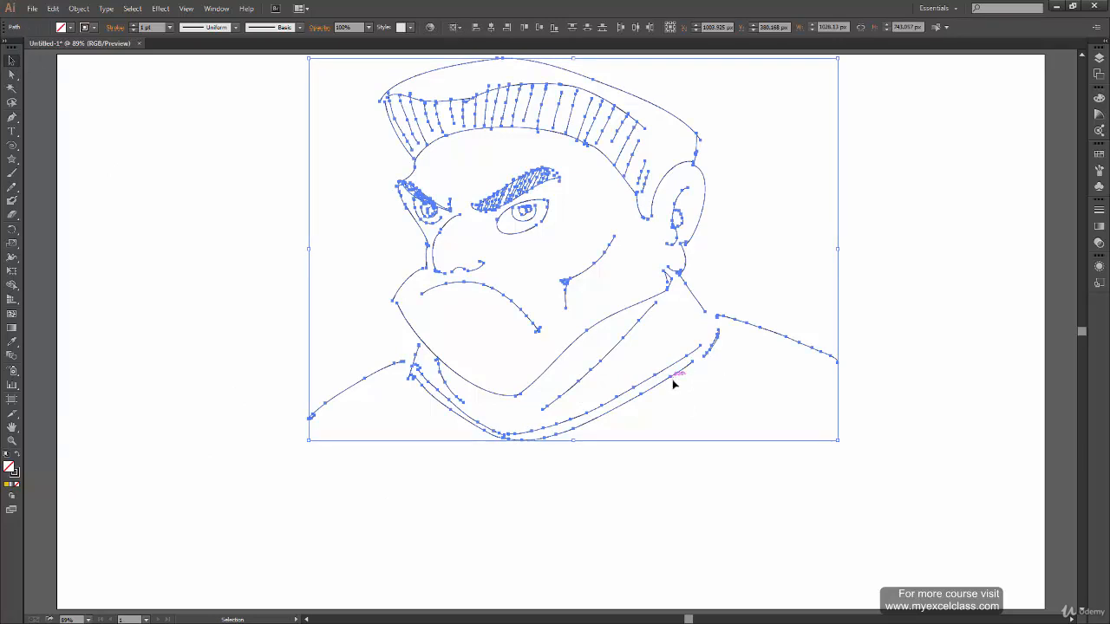
pyautogui.moveTo(673, 379)
pyautogui.mouseDown()
pyautogui.moveTo(646, 462)
pyautogui.moveTo(669, 454)
pyautogui.moveTo(671, 428)
pyautogui.mouseUp()
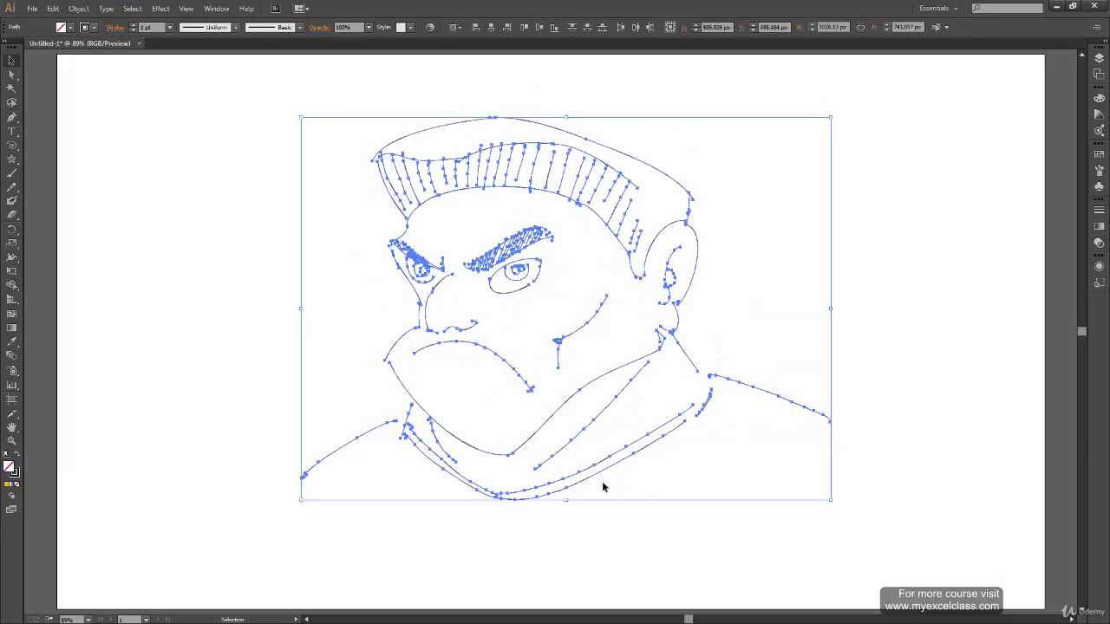
pyautogui.click(750, 466)
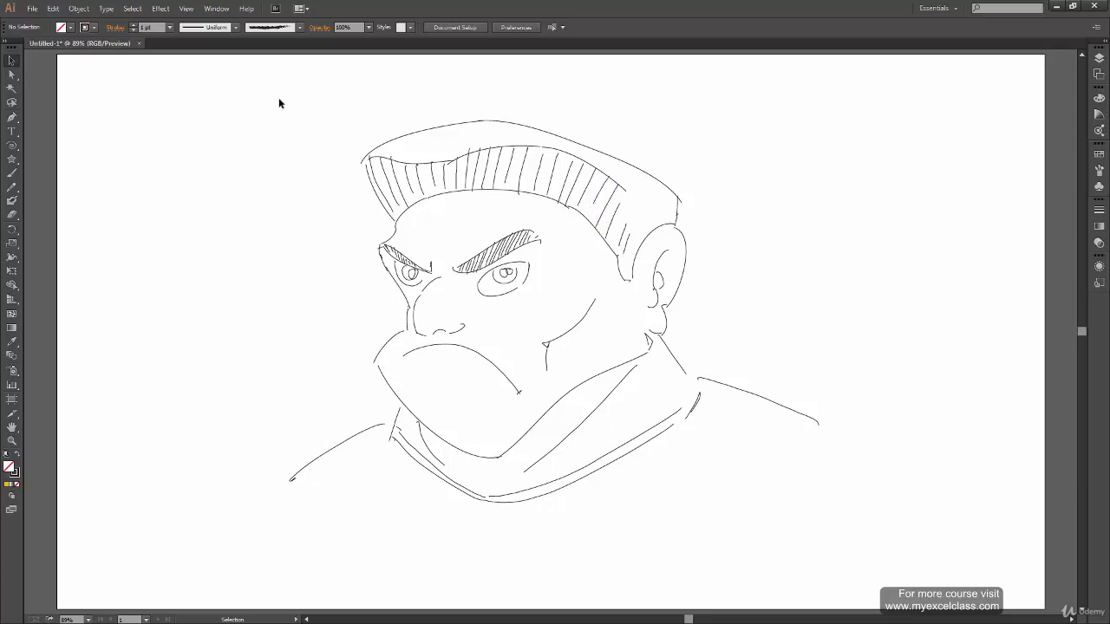
pyautogui.scroll(1, 218, 66)
pyautogui.moveTo(212, 78)
pyautogui.mouseDown()
pyautogui.moveTo(651, 438)
pyautogui.moveTo(847, 565)
pyautogui.mouseUp()
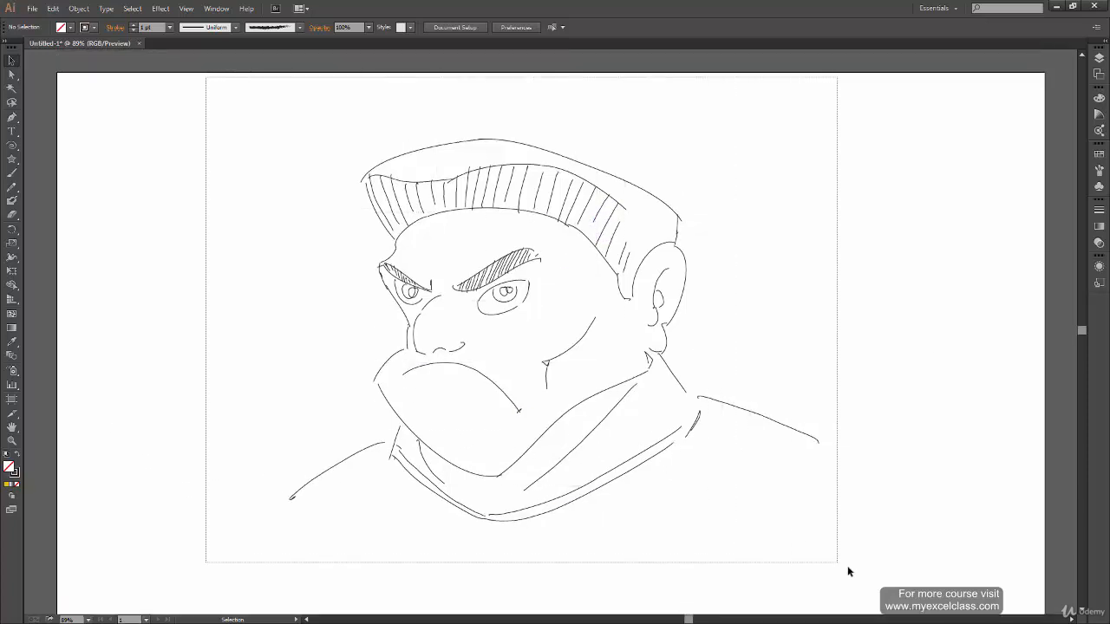
pyautogui.click(875, 470)
pyautogui.press('a')
pyautogui.scroll(-1, 837, 472)
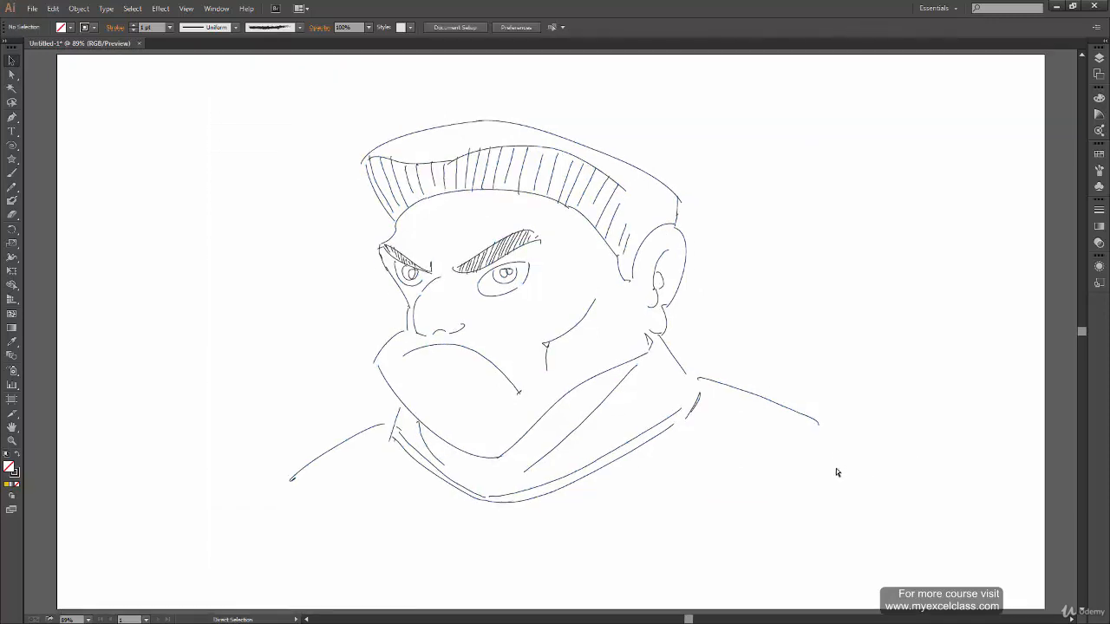
# - Apply the lens-shaped width profile, tapered at both ends, to all of the portrait's lines with a 1 pt stroke
pyautogui.press('v')
pyautogui.hotkey('ctrl', 'a')
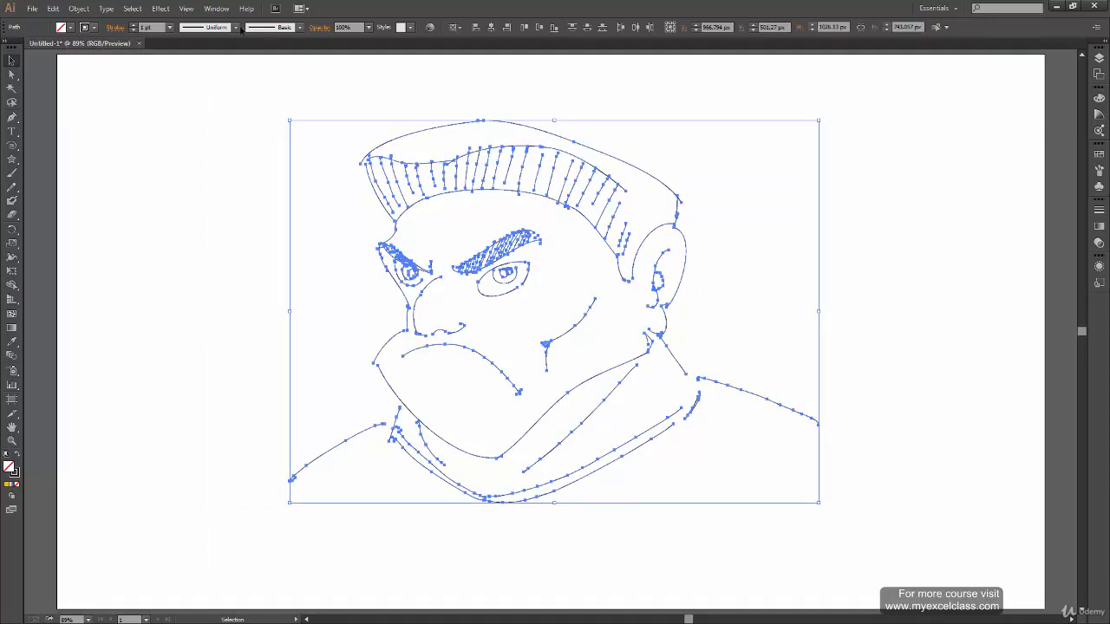
pyautogui.click(235, 27)
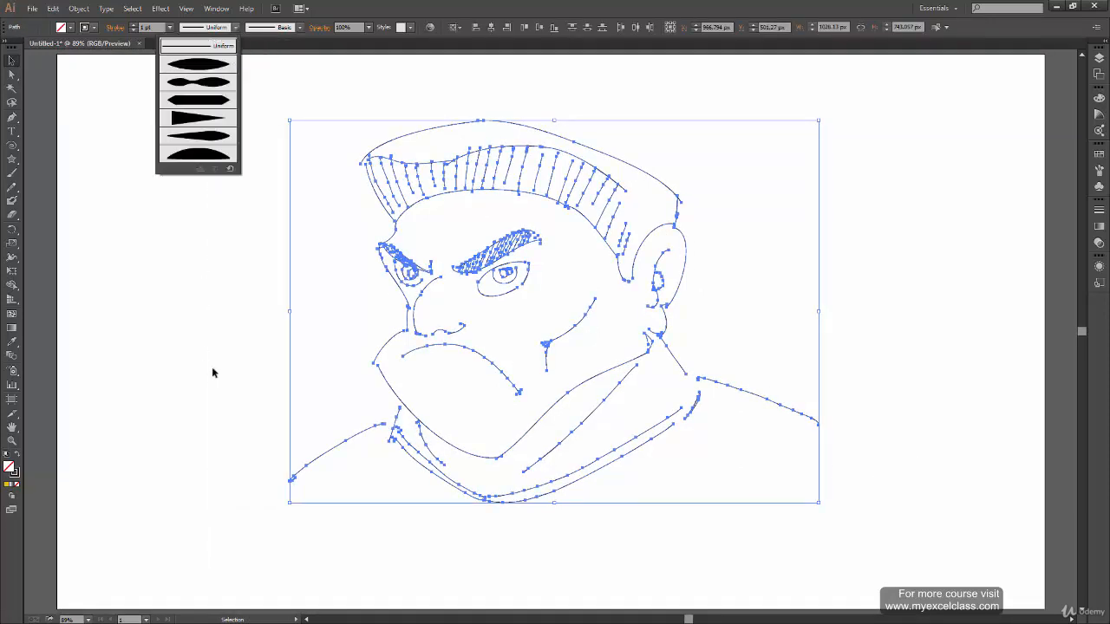
pyautogui.click(196, 65)
pyautogui.click(171, 28)
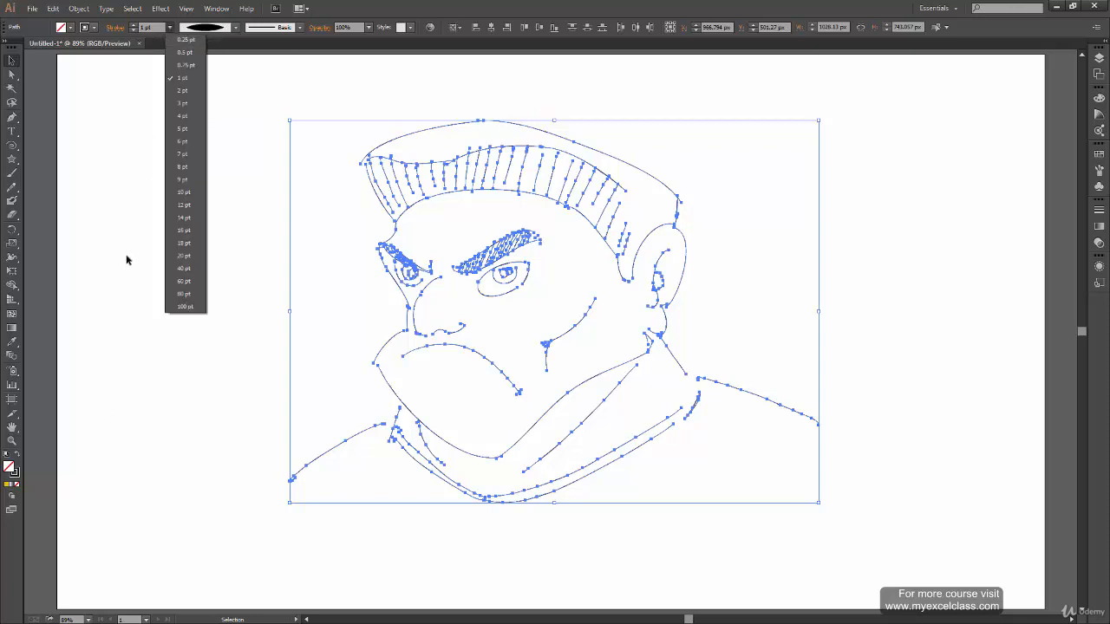
pyautogui.click(191, 80)
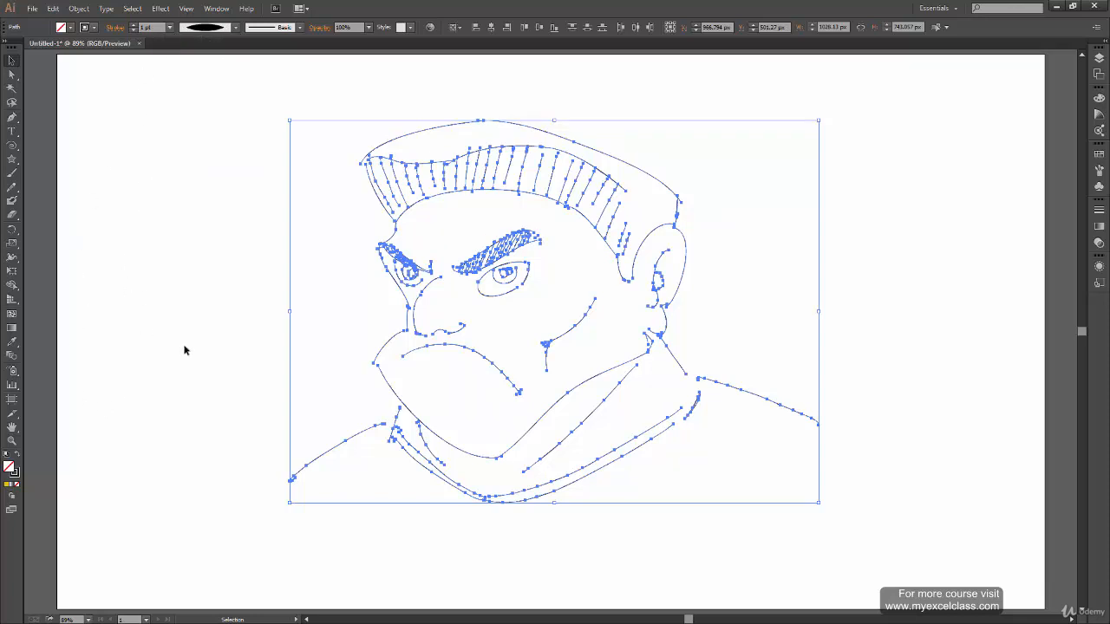
# - Apply the rough charcoal-like art brush to all of the portrait's lines and set their stroke weight to 0.5 pt
pyautogui.click(300, 28)
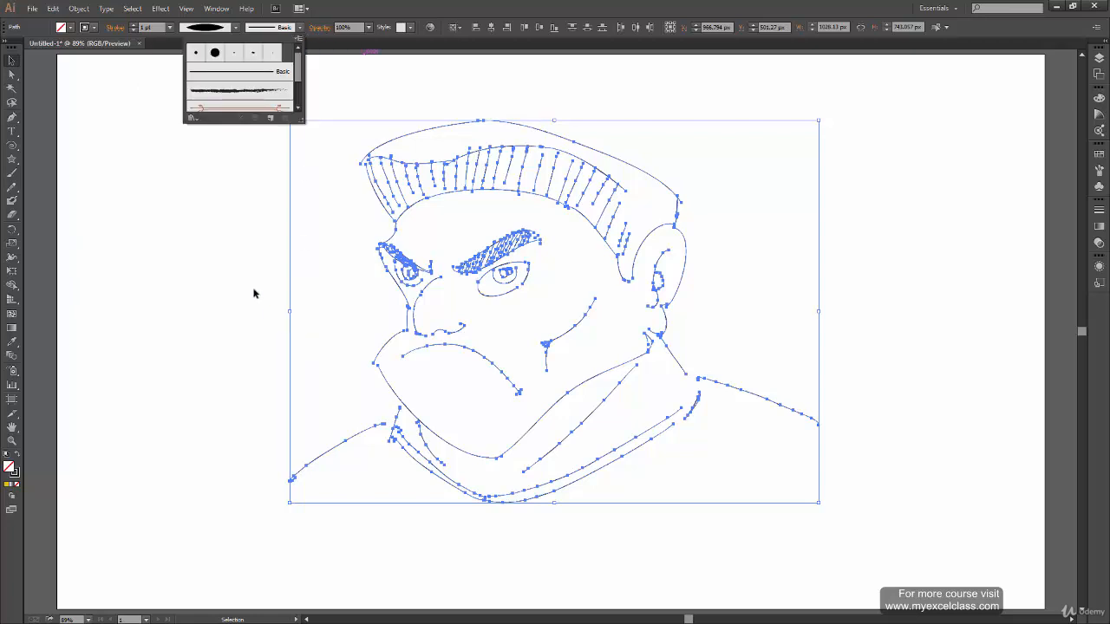
pyautogui.click(211, 90)
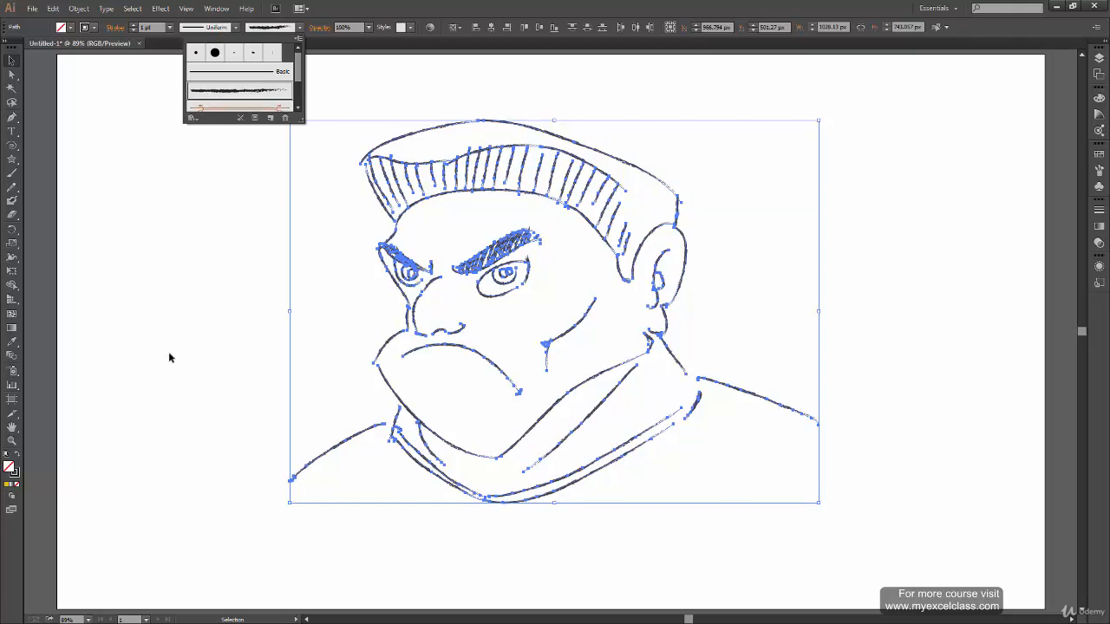
pyautogui.click(164, 110)
pyautogui.click(169, 27)
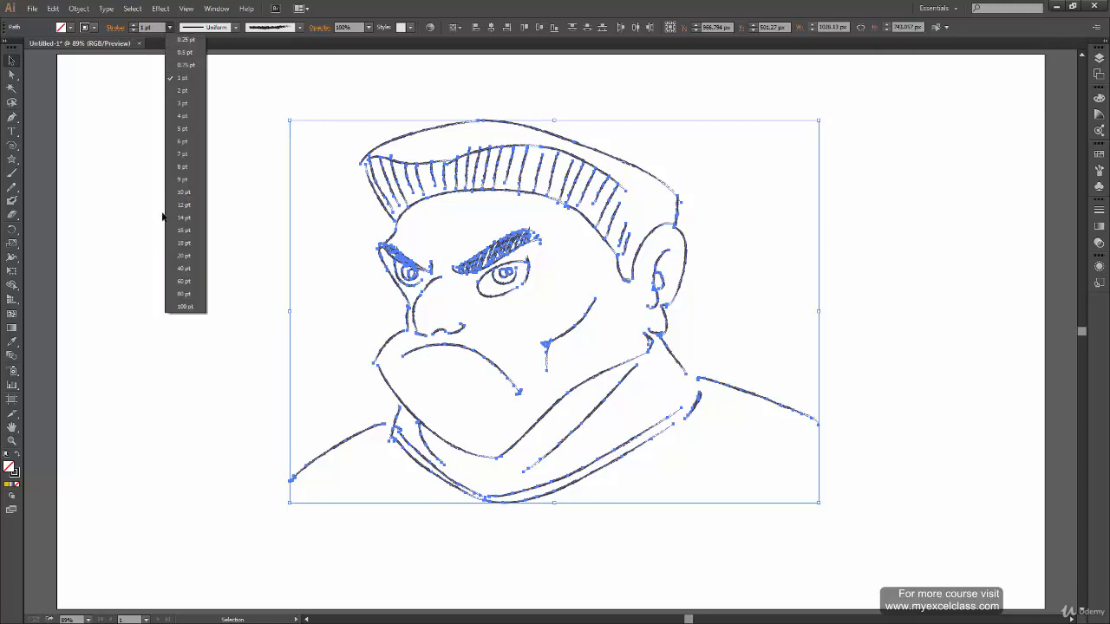
pyautogui.click(198, 53)
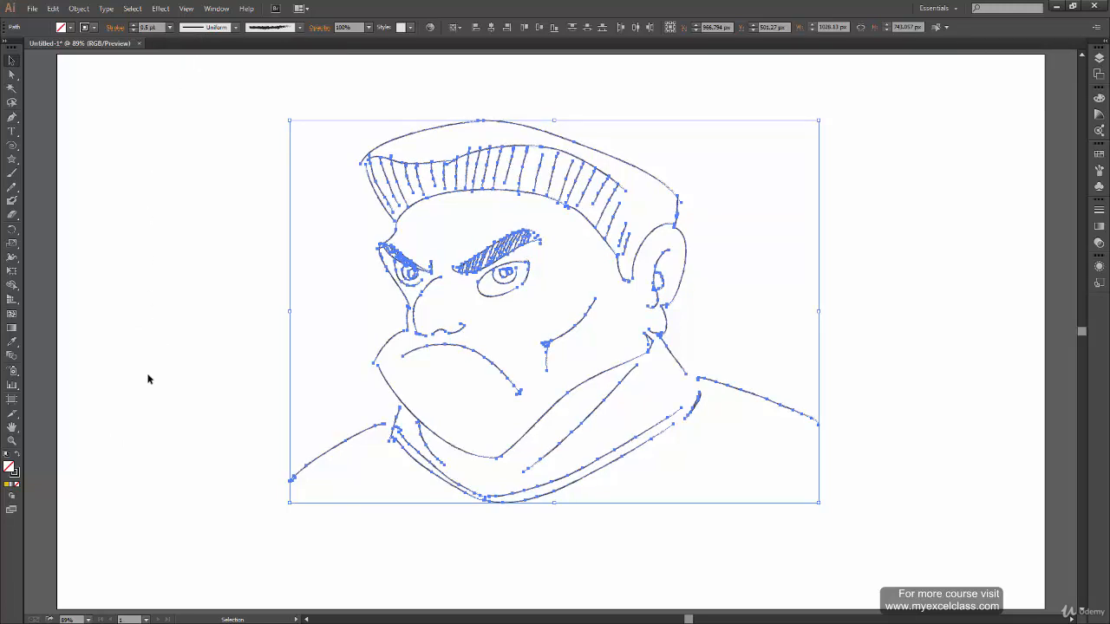
pyautogui.click(143, 403)
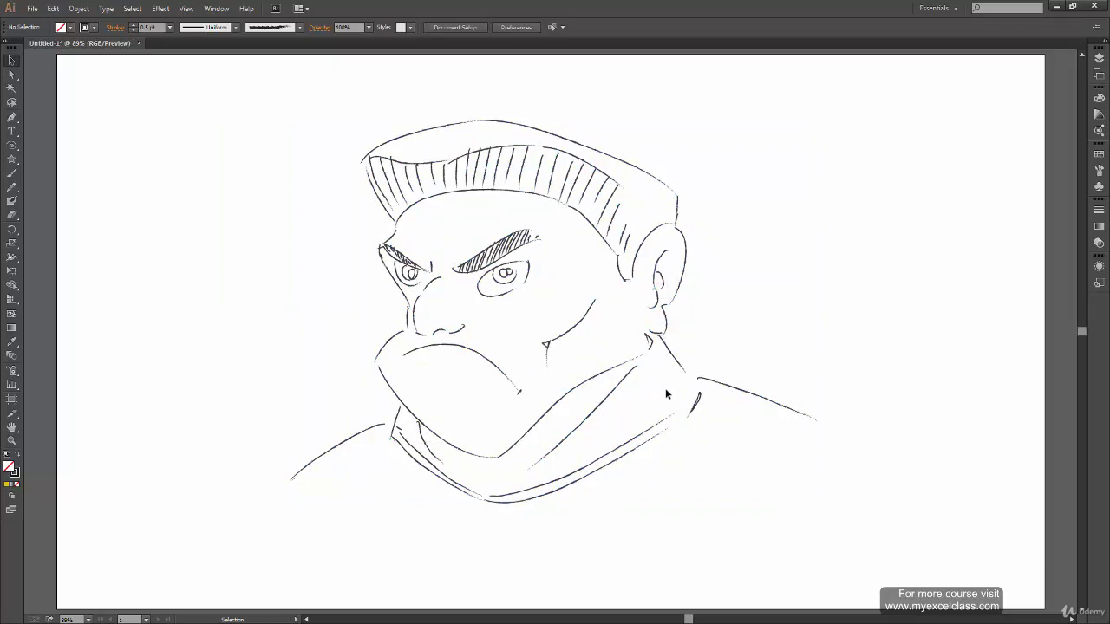
# - Recolour all strokes of the portrait blue with RGB values 10, 131, 205
pyautogui.hotkey('ctrl', 'a')
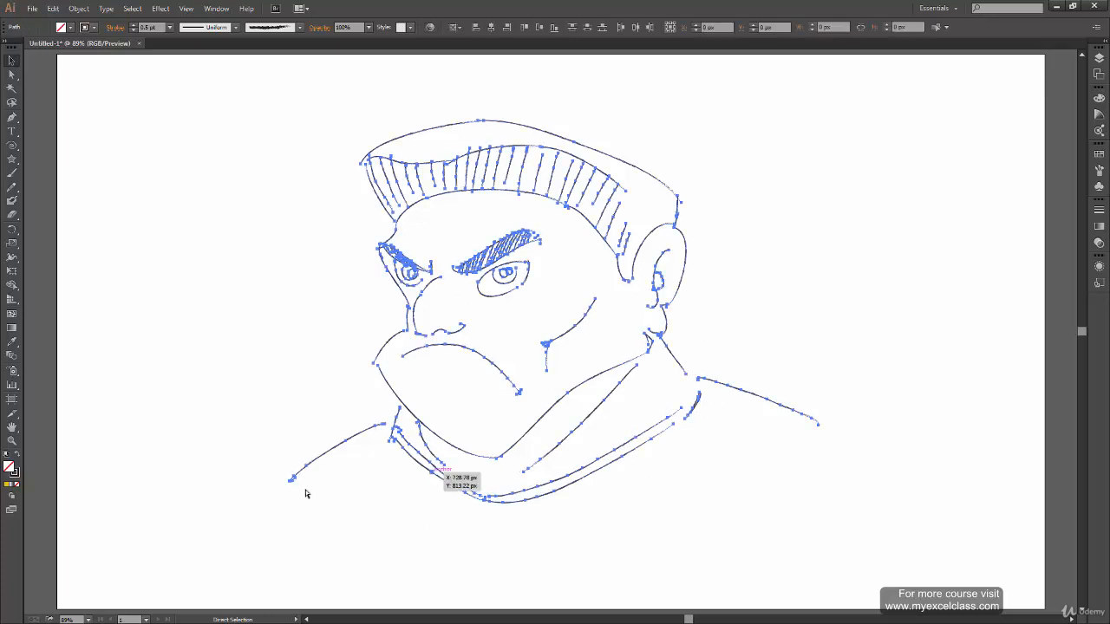
pyautogui.click(19, 483)
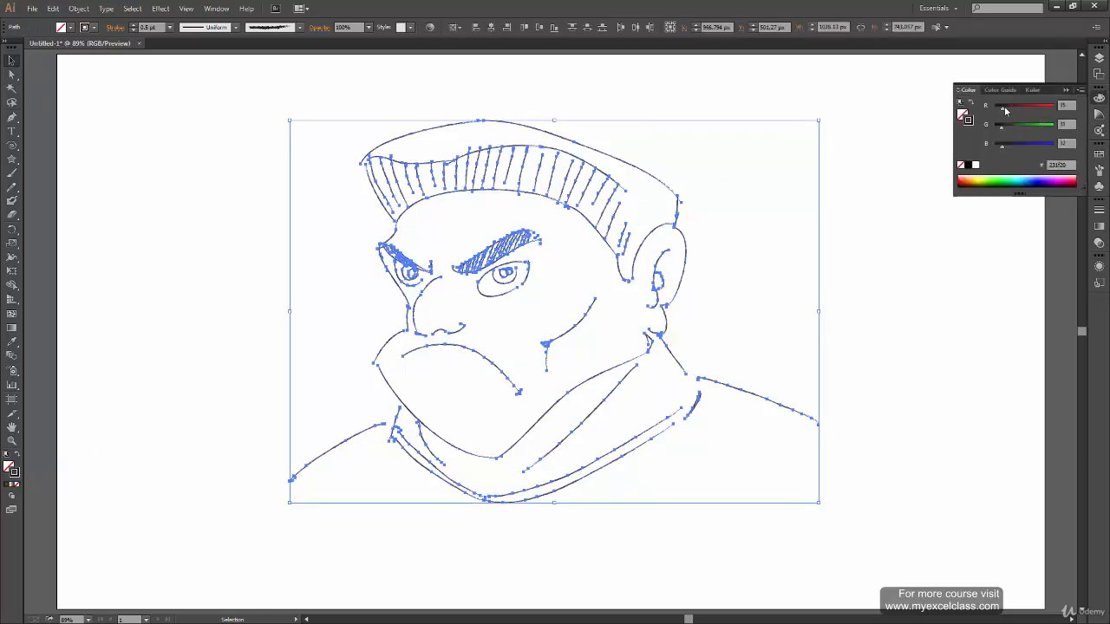
pyautogui.moveTo(1004, 111); pyautogui.dragTo(1005, 112)
pyautogui.moveTo(1050, 145); pyautogui.dragTo(1064, 152)
pyautogui.click(623, 557)
pyautogui.press('a')
pyautogui.hotkey('ctrl', 'a')
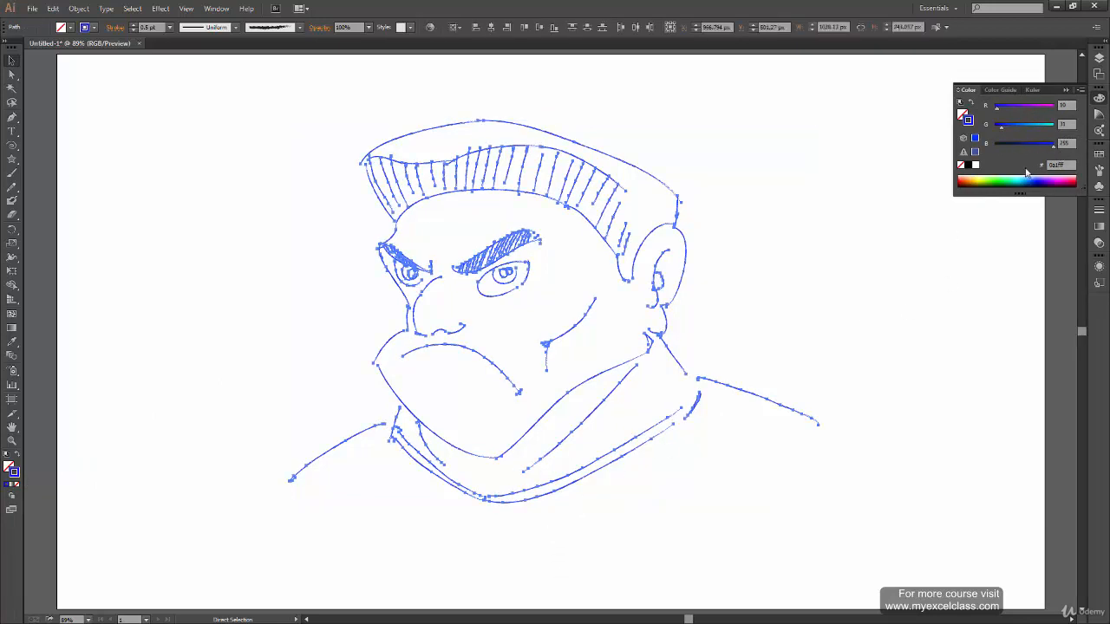
pyautogui.moveTo(1052, 148); pyautogui.dragTo(1040, 146)
pyautogui.click(1025, 123)
pyautogui.press('v')
pyautogui.click(693, 503)
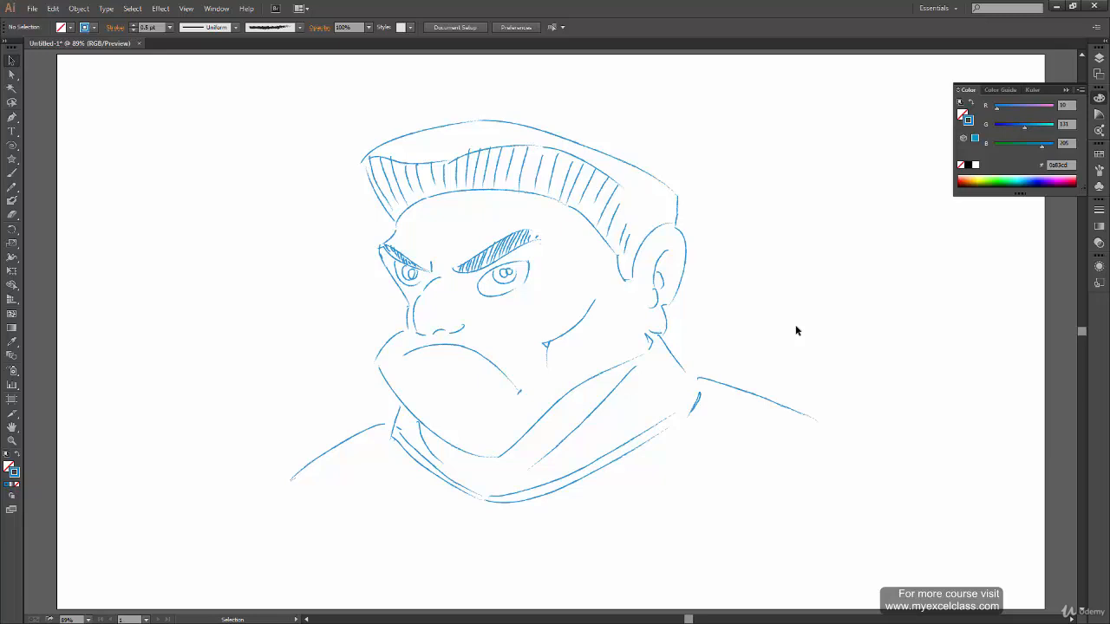
# - Activate the Pencil tool, then switch to PaintTool SAI and airbrush a long looping blue stroke on a new canvas
pyautogui.click(13, 186)
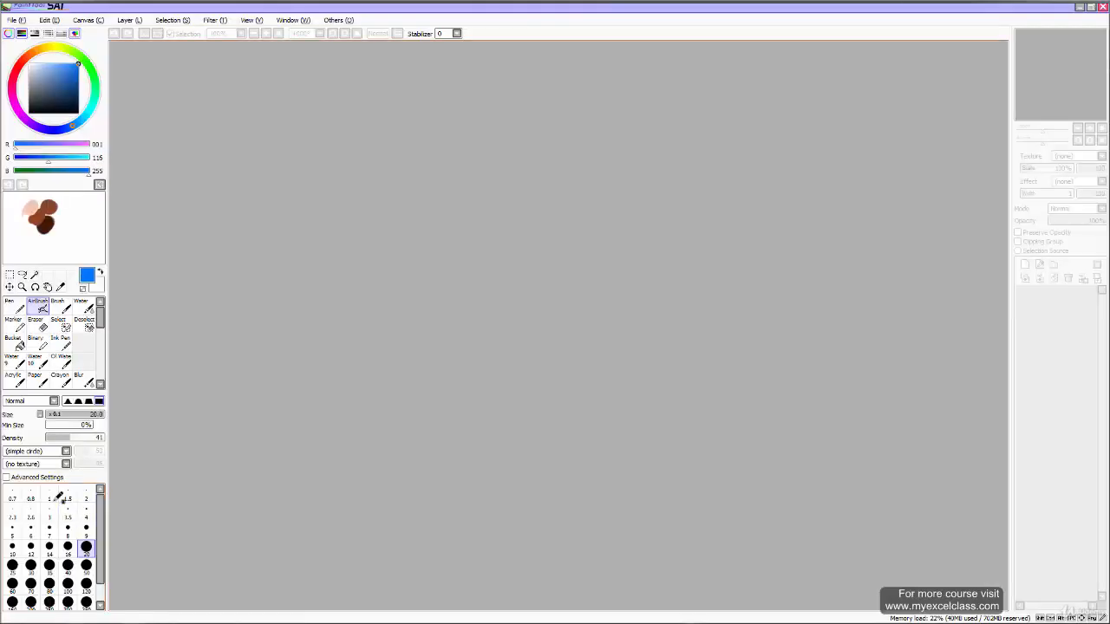
pyautogui.click(14, 20)
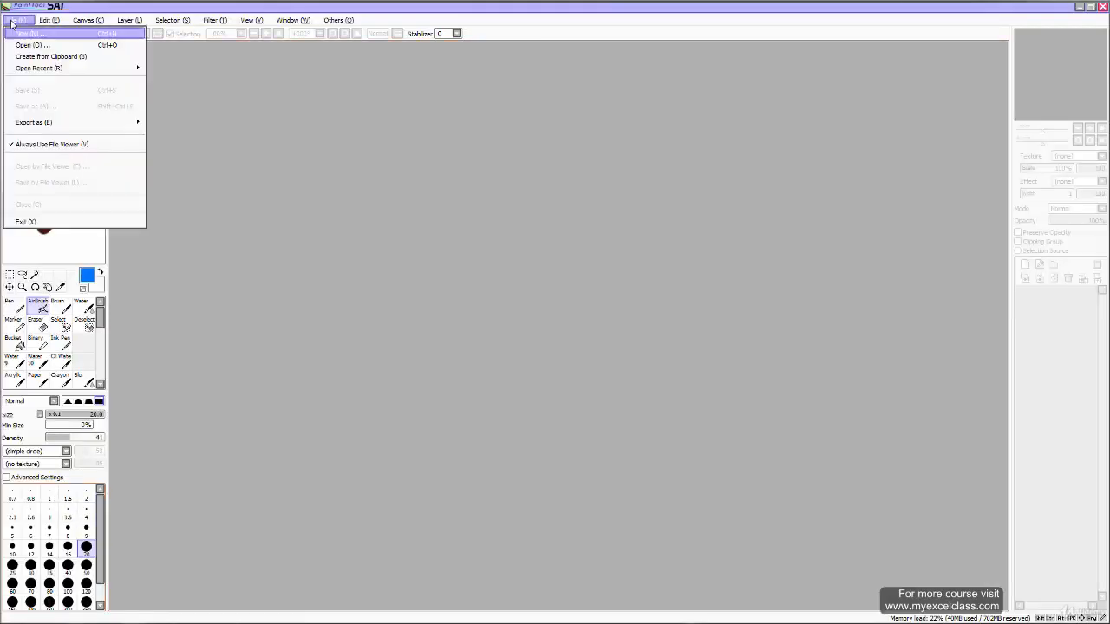
pyautogui.click(44, 40)
pyautogui.click(223, 219)
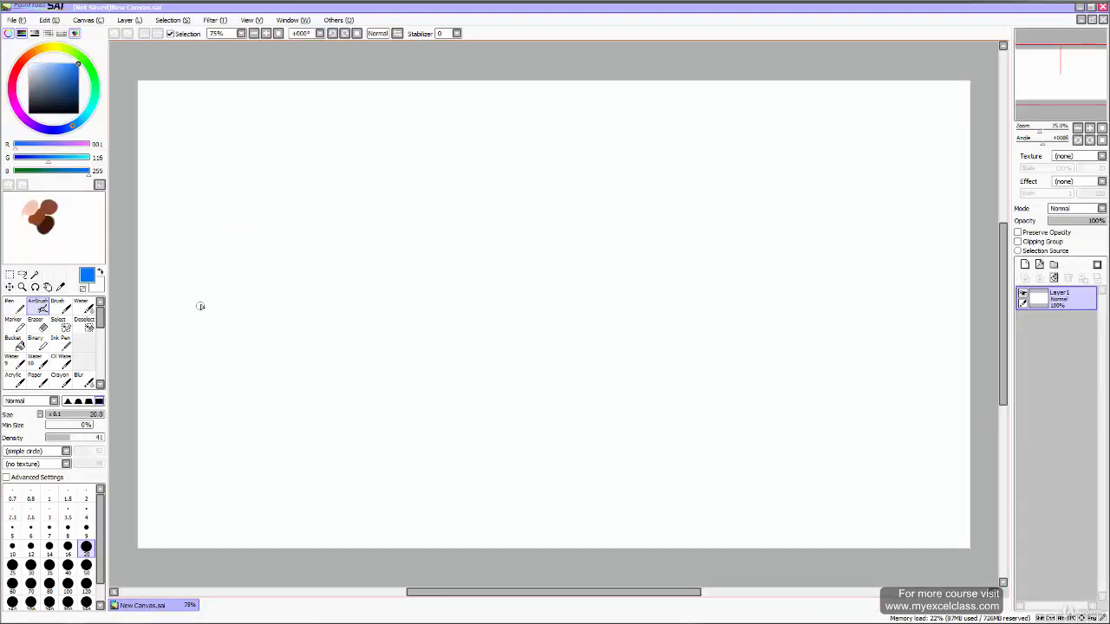
pyautogui.moveTo(210, 284)
pyautogui.mouseDown()
pyautogui.moveTo(256, 239)
pyautogui.moveTo(434, 186)
pyautogui.moveTo(348, 419)
pyautogui.moveTo(566, 325)
pyautogui.moveTo(452, 322)
pyautogui.moveTo(520, 289)
pyautogui.mouseUp()
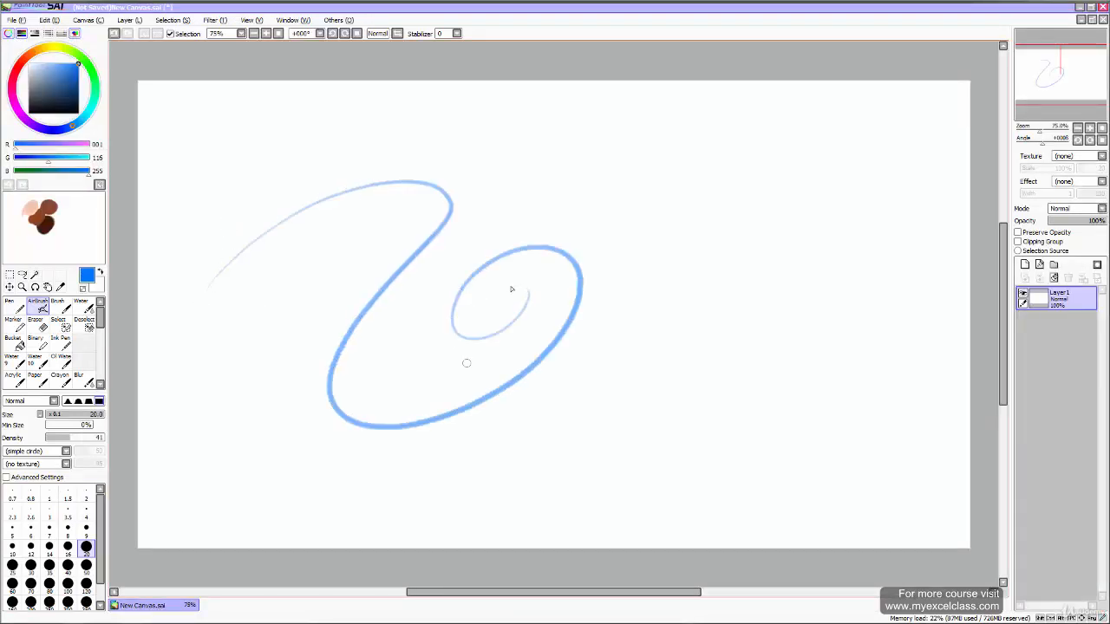
# - Airbrush a head circle with curved vertical and horizontal guidelines beside the looping stroke
pyautogui.moveTo(676, 172)
pyautogui.mouseDown()
pyautogui.moveTo(788, 176)
pyautogui.moveTo(685, 303)
pyautogui.mouseUp()
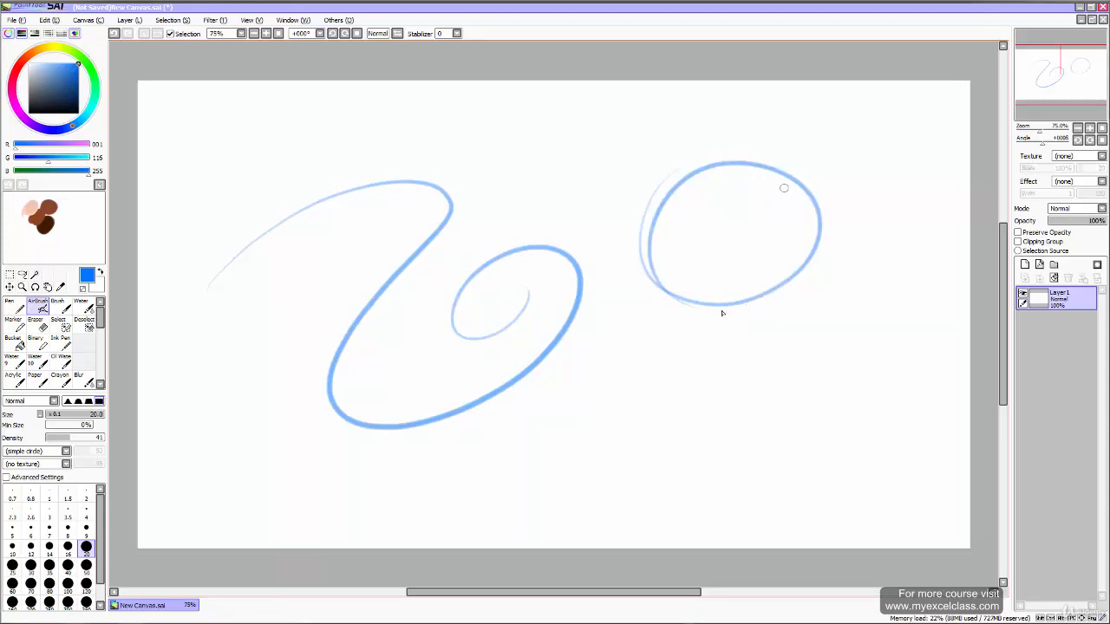
pyautogui.moveTo(696, 196); pyautogui.dragTo(715, 296)
pyautogui.moveTo(662, 237)
pyautogui.mouseDown()
pyautogui.moveTo(793, 217)
pyautogui.moveTo(699, 220)
pyautogui.moveTo(682, 361)
pyautogui.mouseUp()
pyautogui.hotkey('ctrl', 'z')
# - Extend the head circle downward with side lines and a slanted jaw line to block in the face
pyautogui.moveTo(684, 203); pyautogui.dragTo(681, 368)
pyautogui.moveTo(652, 233); pyautogui.dragTo(670, 376)
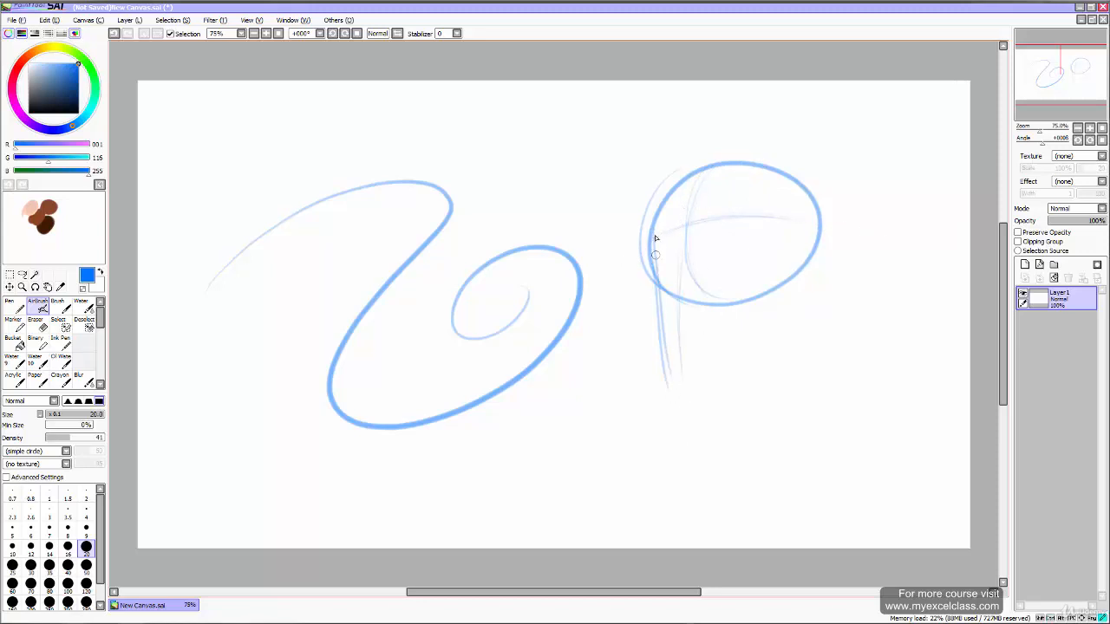
pyautogui.moveTo(653, 235)
pyautogui.mouseDown()
pyautogui.moveTo(666, 362)
pyautogui.moveTo(679, 383)
pyautogui.moveTo(676, 372)
pyautogui.moveTo(692, 384)
pyautogui.moveTo(803, 338)
pyautogui.mouseUp()
pyautogui.moveTo(804, 242); pyautogui.dragTo(791, 345)
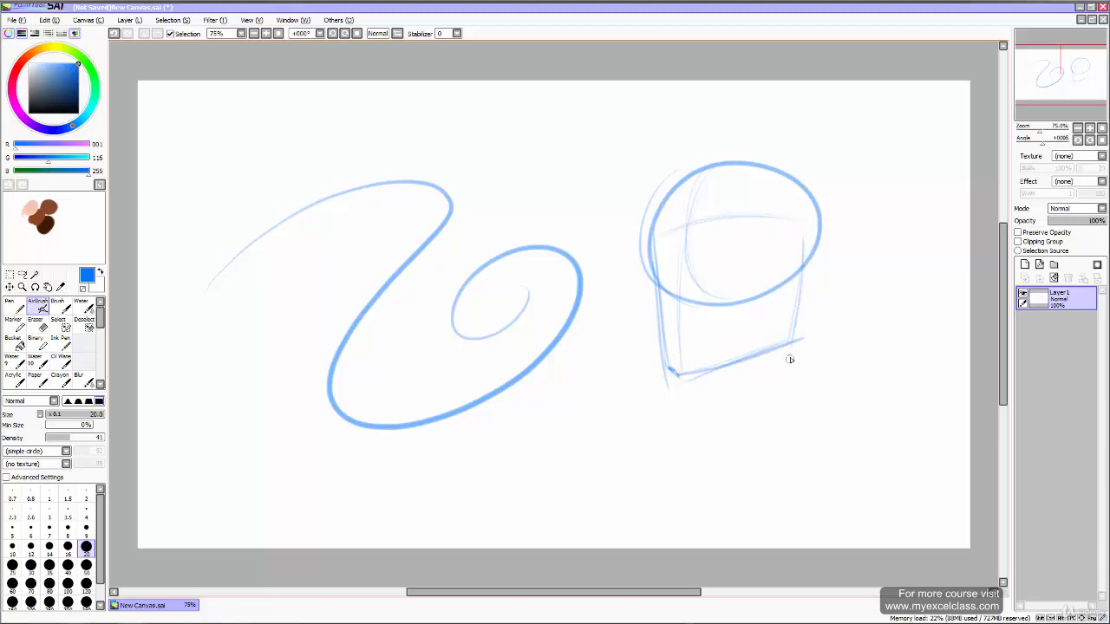
pyautogui.moveTo(798, 251)
pyautogui.mouseDown()
pyautogui.moveTo(830, 224)
pyautogui.moveTo(810, 286)
pyautogui.mouseUp()
pyautogui.moveTo(819, 233); pyautogui.dragTo(813, 277)
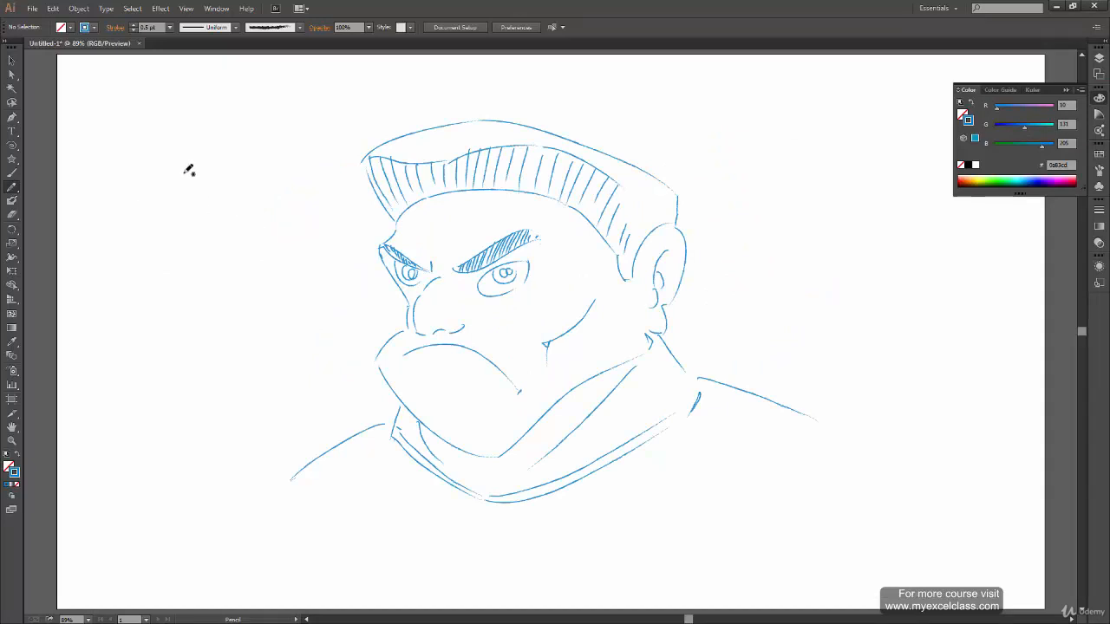
# - Switch back to Illustrator and pencil a head circle with curved guidelines and a long face line beside the portrait
pyautogui.moveTo(185, 168)
pyautogui.mouseDown()
pyautogui.moveTo(172, 285)
pyautogui.moveTo(193, 240)
pyautogui.mouseUp()
pyautogui.hotkey('ctrl', 'z')
pyautogui.moveTo(184, 150)
pyautogui.mouseDown()
pyautogui.moveTo(276, 248)
pyautogui.moveTo(131, 205)
pyautogui.moveTo(183, 299)
pyautogui.mouseUp()
pyautogui.moveTo(120, 234); pyautogui.dragTo(277, 218)
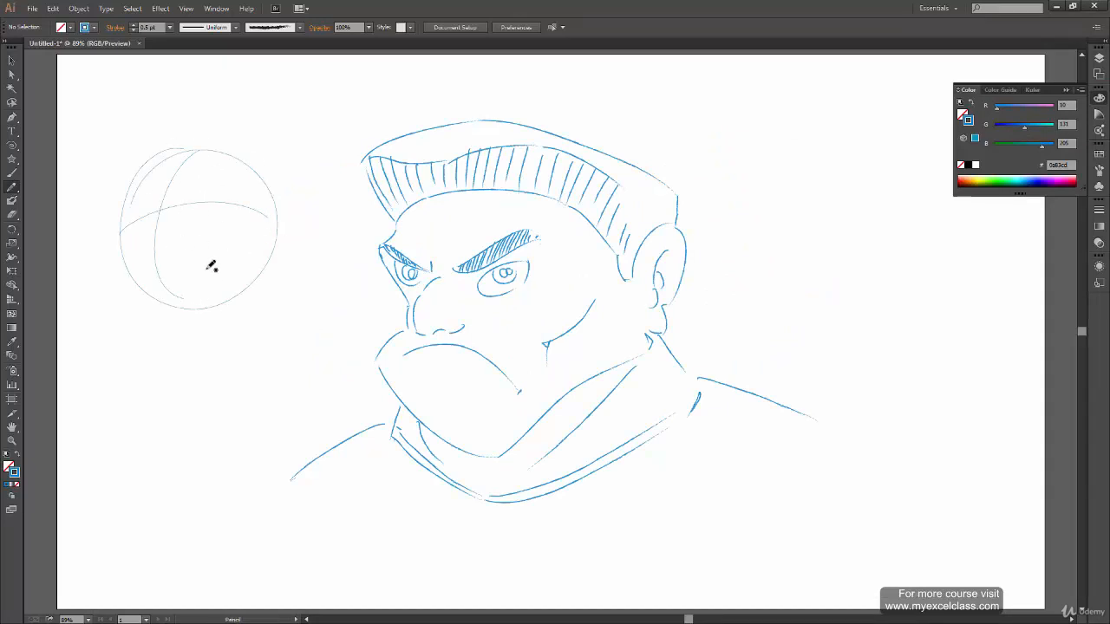
pyautogui.hotkey('ctrl', 'z')
pyautogui.moveTo(120, 229); pyautogui.dragTo(275, 219)
pyautogui.moveTo(168, 151); pyautogui.dragTo(141, 394)
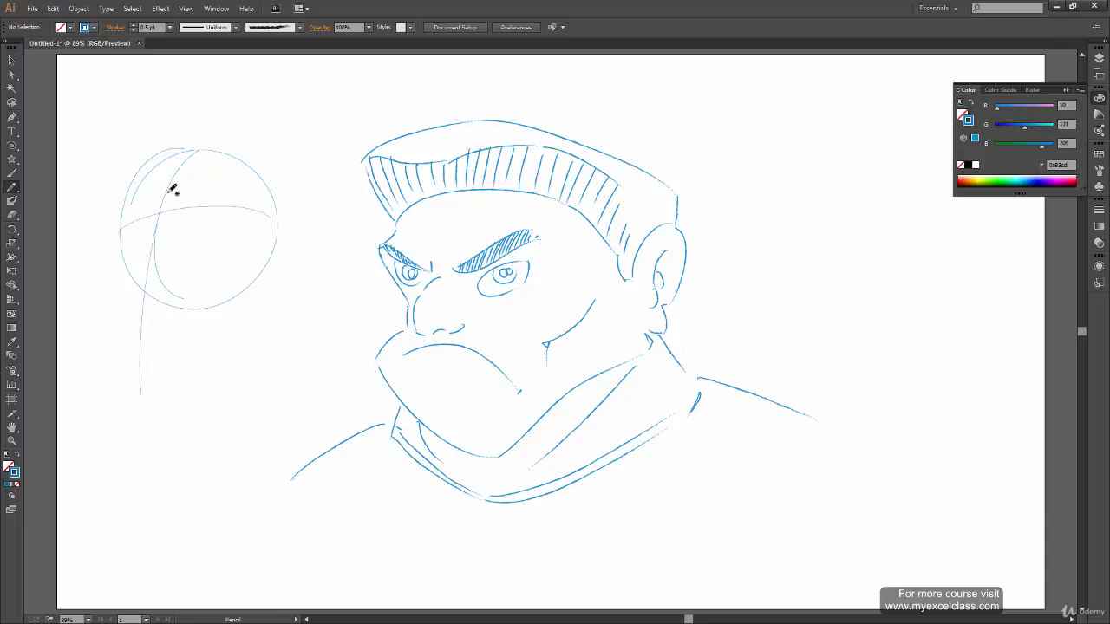
# - Undo the pencilled head construction sketch beside the portrait
pyautogui.hotkey('ctrl', 'z')
pyautogui.hotkey('ctrl', 'z')
pyautogui.hotkey('ctrl', 'z')
pyautogui.hotkey('ctrl', 'z')
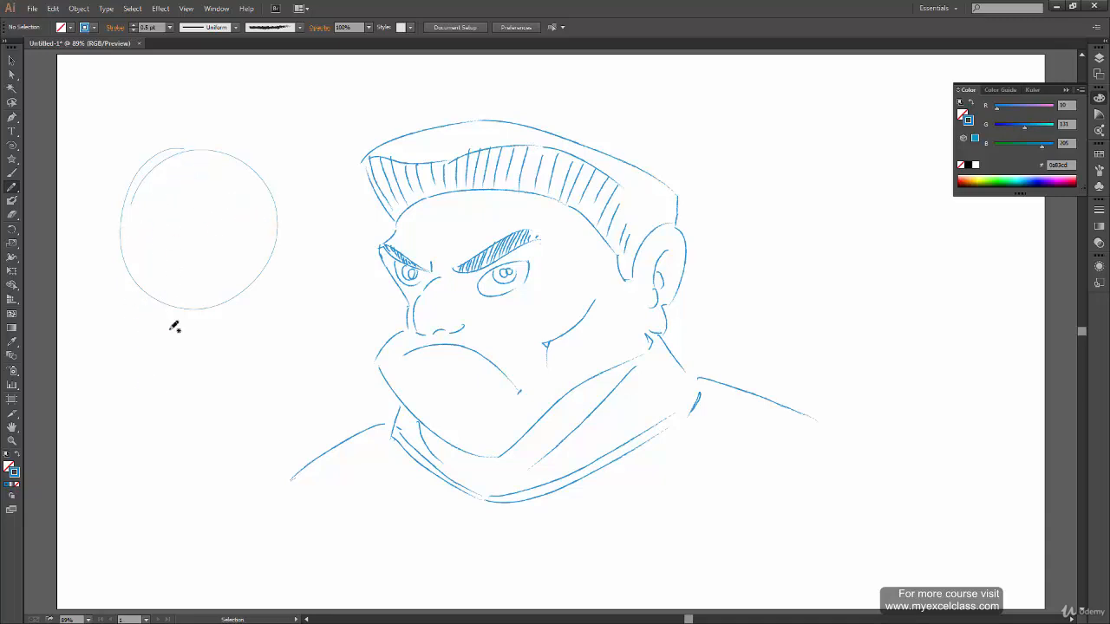
pyautogui.click(1057, 7)
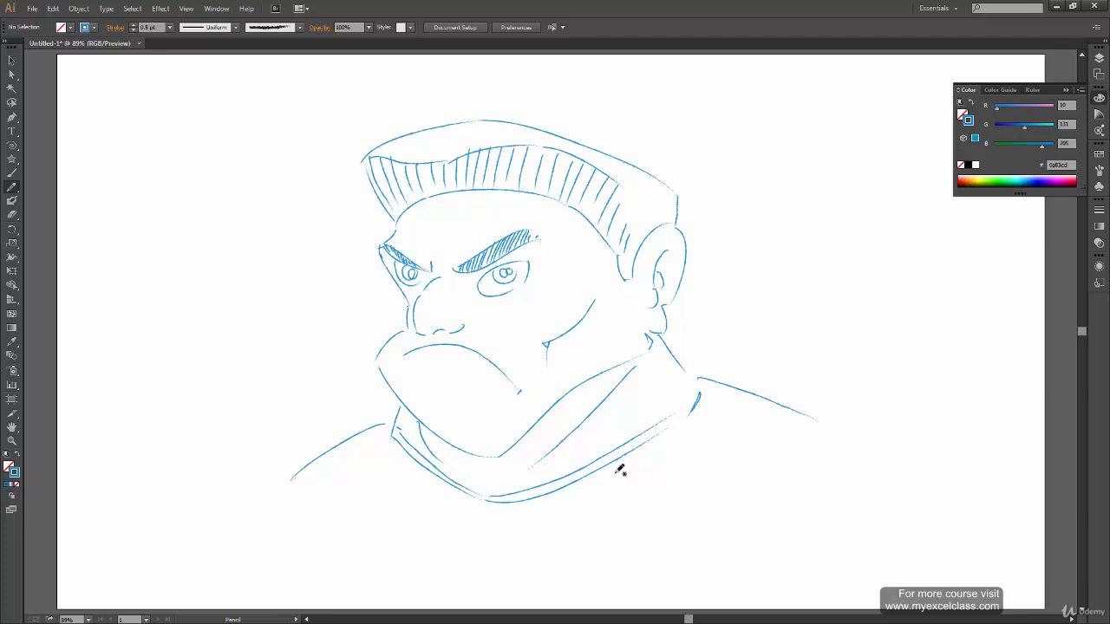
# - Delete the entire portrait and try a freehand looping curve with the Pencil tool
pyautogui.hotkey('ctrl', 'a')
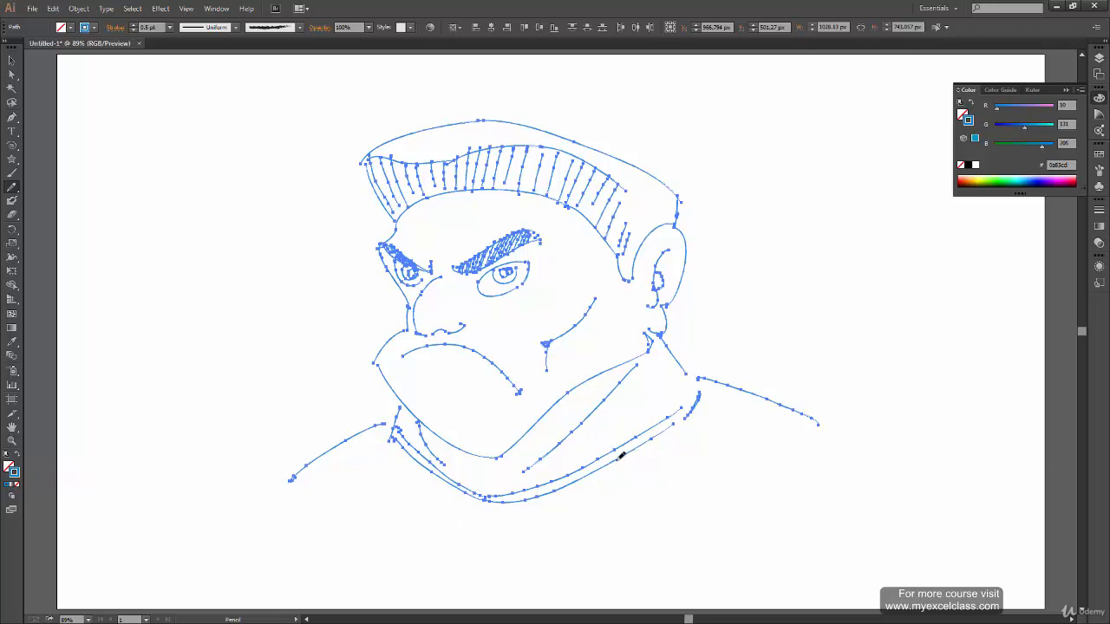
pyautogui.press('Delete')
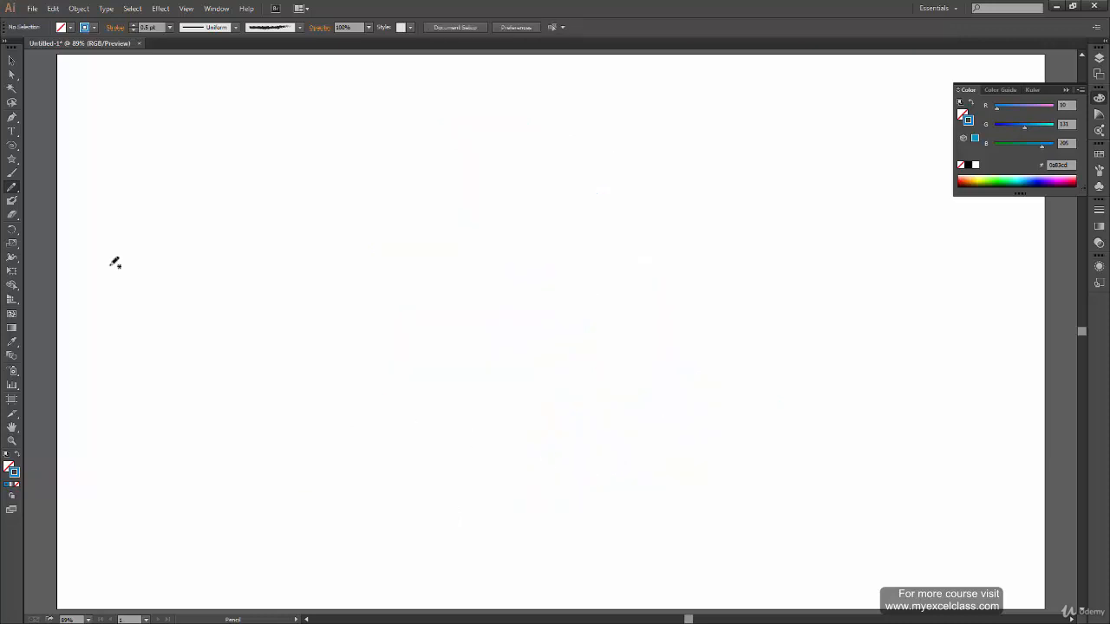
pyautogui.click(13, 189)
pyautogui.moveTo(248, 114)
pyautogui.mouseDown()
pyautogui.moveTo(259, 236)
pyautogui.moveTo(278, 231)
pyautogui.moveTo(338, 264)
pyautogui.moveTo(284, 337)
pyautogui.moveTo(269, 450)
pyautogui.moveTo(380, 385)
pyautogui.moveTo(331, 408)
pyautogui.mouseUp()
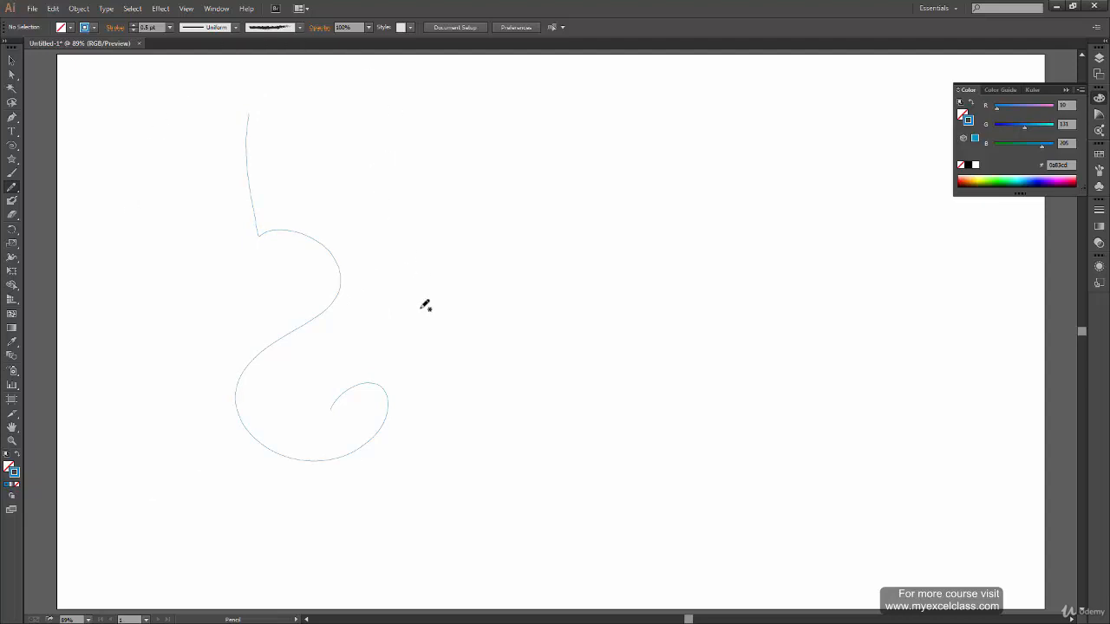
pyautogui.hotkey('ctrl', 'z')
# - Set the stroke weight to 1 pt and draw a long freehand curve ending in a spiral with the Pencil tool
pyautogui.click(170, 27)
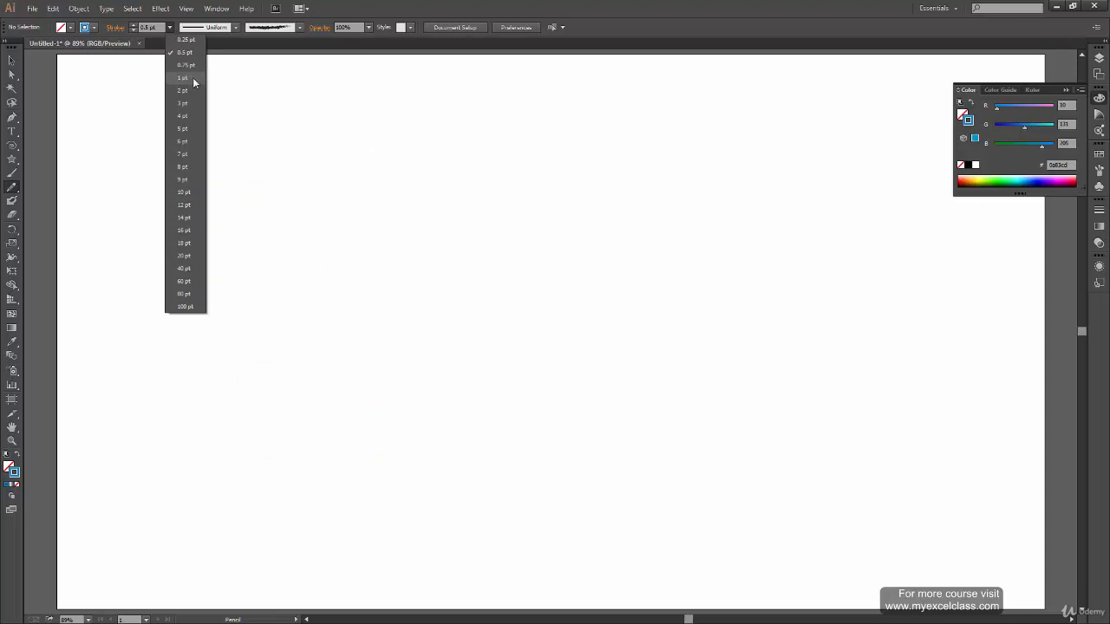
pyautogui.click(185, 78)
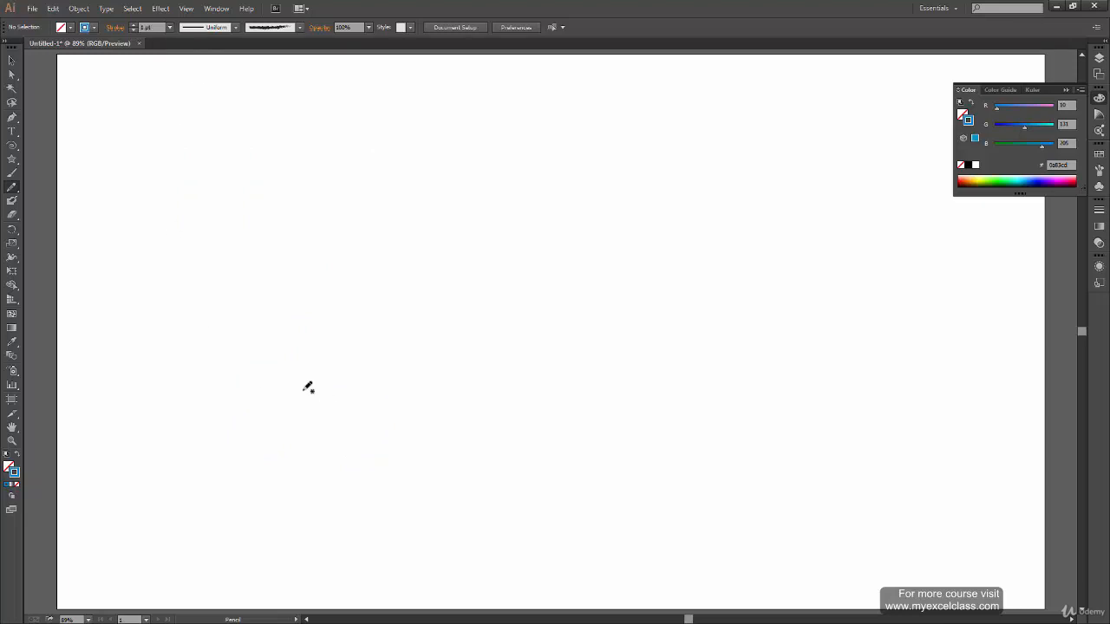
pyautogui.moveTo(286, 111); pyautogui.dragTo(389, 376)
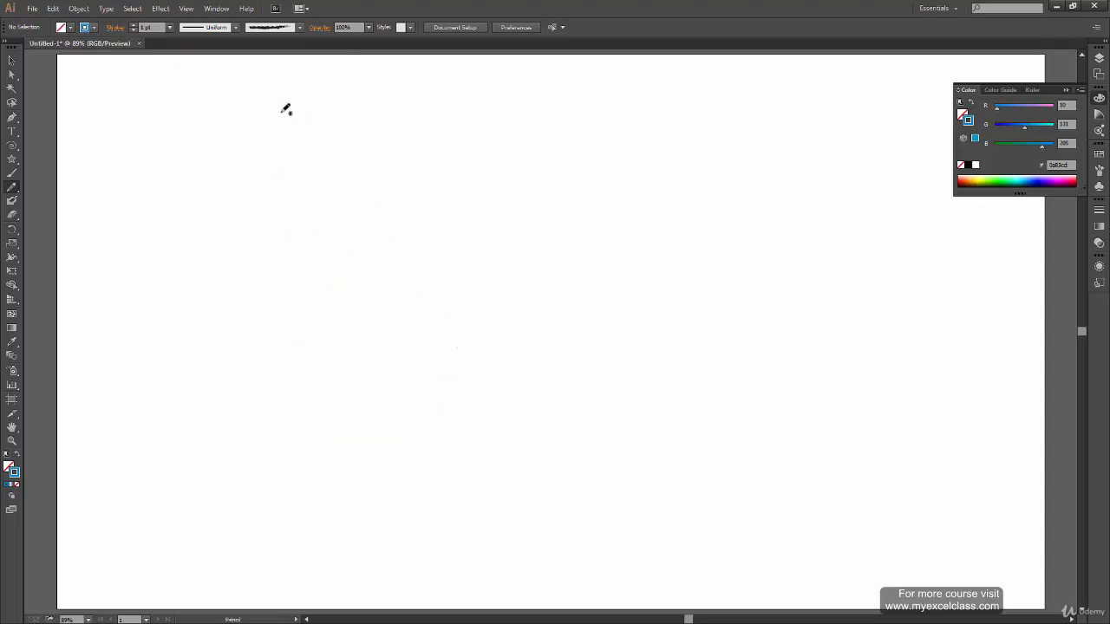
pyautogui.moveTo(297, 111)
pyautogui.mouseDown()
pyautogui.moveTo(274, 246)
pyautogui.moveTo(332, 225)
pyautogui.moveTo(303, 305)
pyautogui.moveTo(341, 449)
pyautogui.moveTo(510, 326)
pyautogui.moveTo(394, 317)
pyautogui.moveTo(440, 345)
pyautogui.mouseUp()
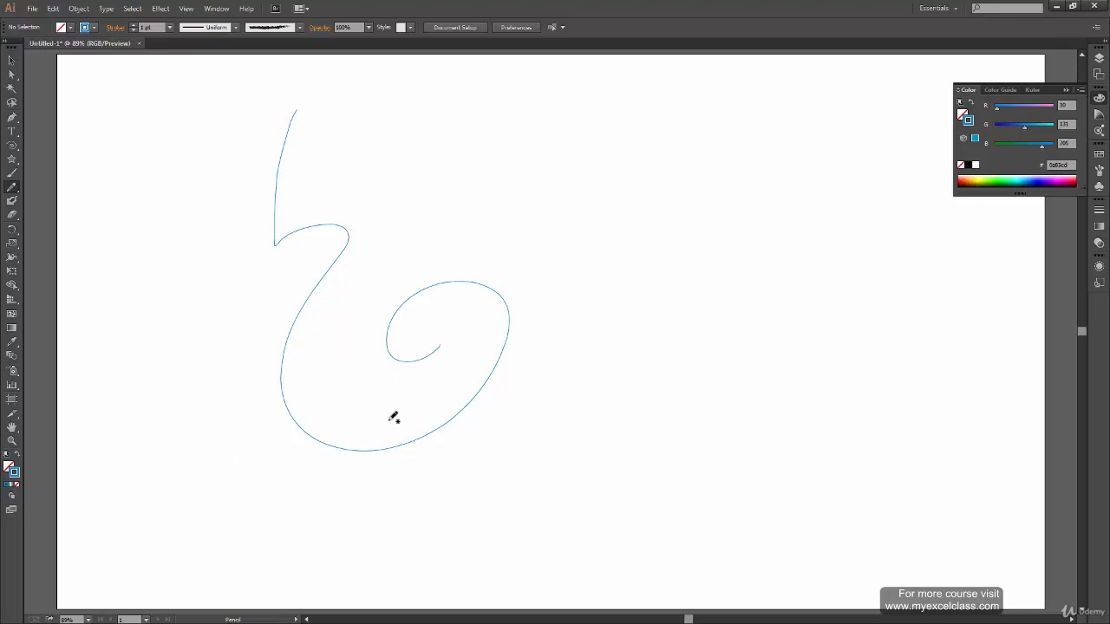
pyautogui.hotkey('ctrl', '+')
pyautogui.hotkey('ctrl', '+')
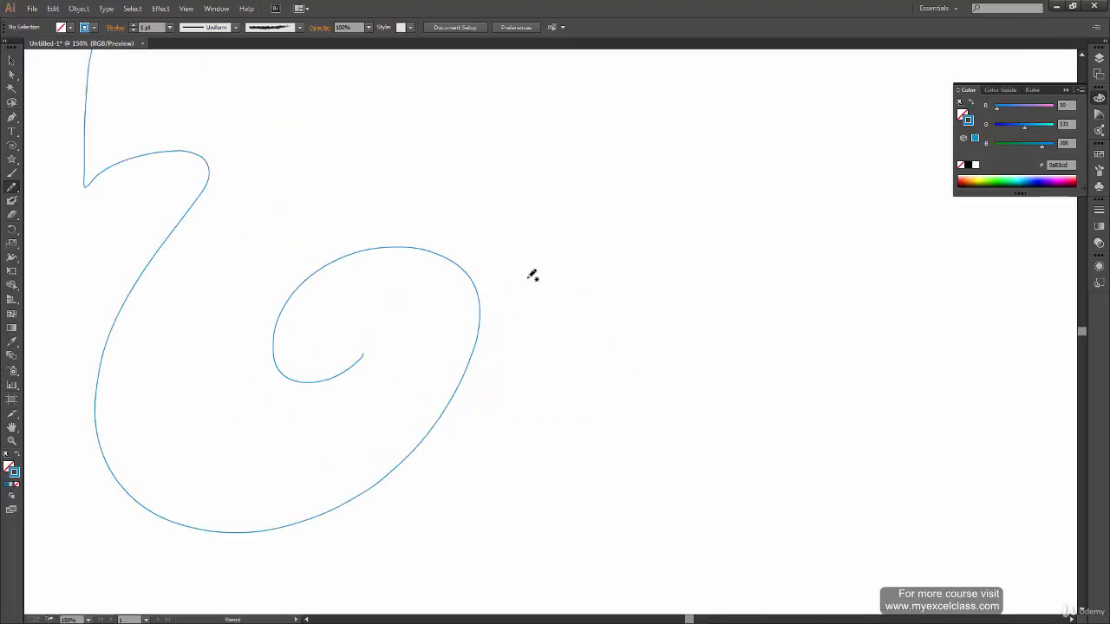
# - Draw a second freehand pencil curve inside the first, from its upper tip down into the spiral's centre
pyautogui.moveTo(533, 274)
pyautogui.mouseDown()
pyautogui.moveTo(470, 387)
pyautogui.moveTo(411, 320)
pyautogui.moveTo(421, 252)
pyautogui.moveTo(411, 300)
pyautogui.mouseUp()
pyautogui.moveTo(266, 145)
pyautogui.mouseDown()
pyautogui.moveTo(270, 249)
pyautogui.moveTo(357, 237)
pyautogui.moveTo(394, 260)
pyautogui.moveTo(397, 304)
pyautogui.moveTo(315, 475)
pyautogui.moveTo(325, 538)
pyautogui.moveTo(371, 573)
pyautogui.moveTo(468, 568)
pyautogui.moveTo(557, 490)
pyautogui.moveTo(515, 430)
pyautogui.moveTo(462, 472)
pyautogui.moveTo(502, 495)
pyautogui.mouseUp()
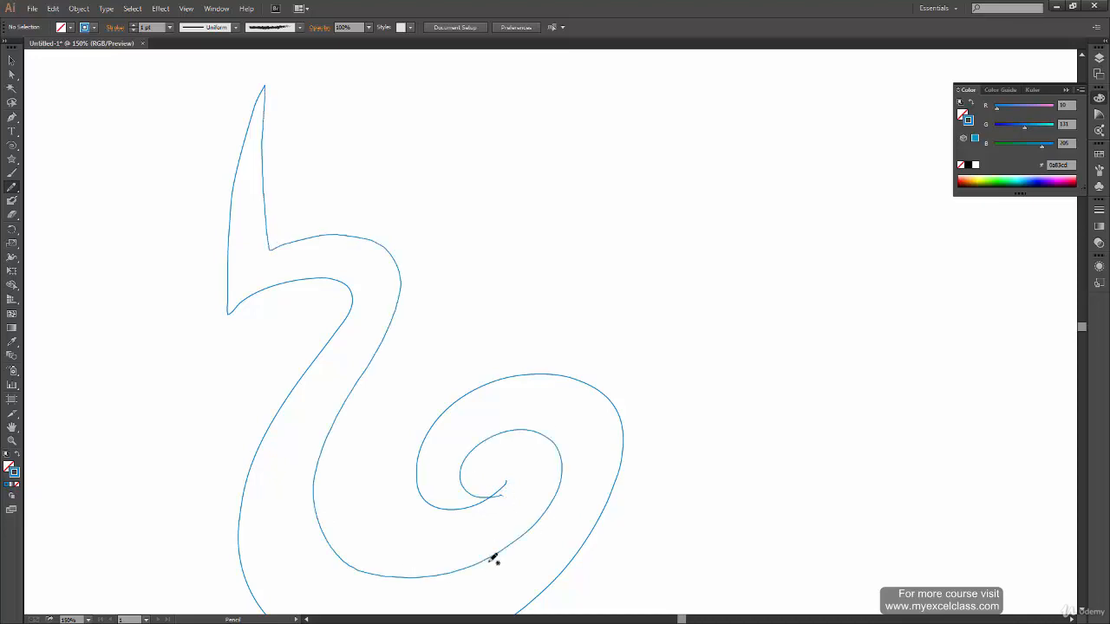
pyautogui.press('space')
pyautogui.moveTo(625, 456)
pyautogui.mouseDown()
pyautogui.moveTo(664, 426)
pyautogui.moveTo(679, 384)
pyautogui.mouseUp()
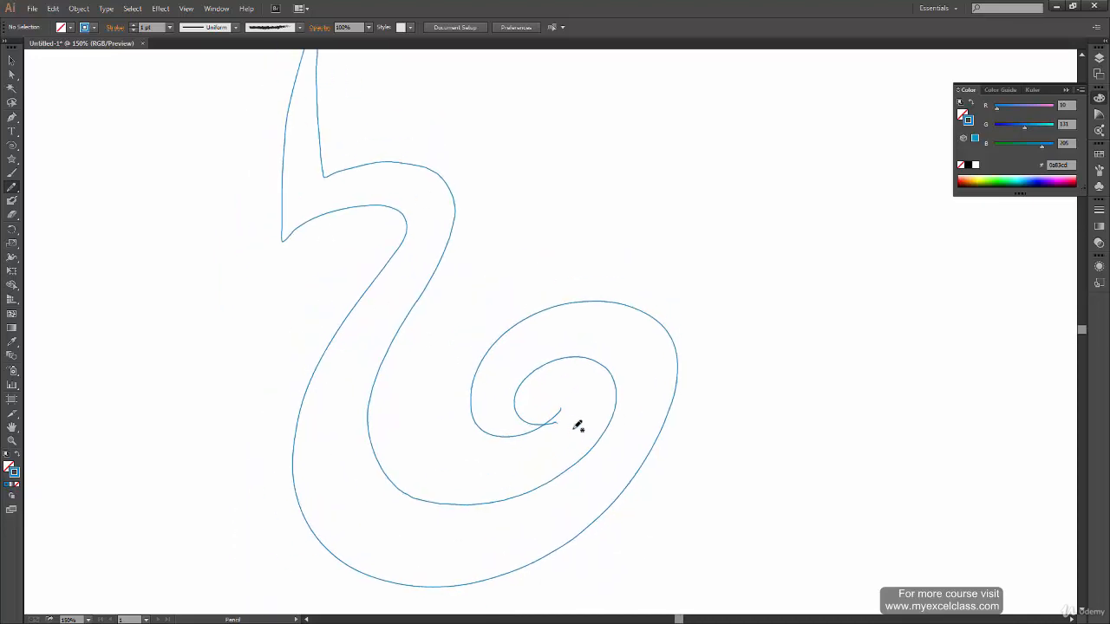
pyautogui.moveTo(547, 258)
pyautogui.mouseDown()
pyautogui.moveTo(580, 355)
pyautogui.moveTo(602, 376)
pyautogui.moveTo(605, 436)
pyautogui.mouseUp()
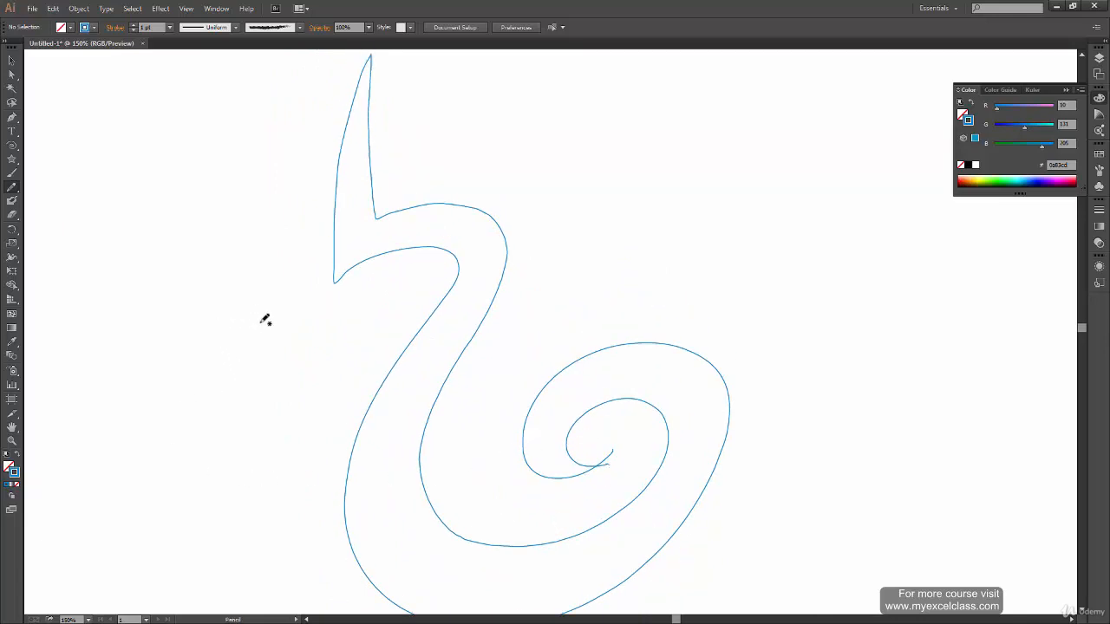
# - Select the pencilled curves with Direct Selection and examine how many anchor points they contain
pyautogui.press('a')
pyautogui.moveTo(395, 296); pyautogui.dragTo(449, 413)
pyautogui.moveTo(418, 324); pyautogui.dragTo(401, 238)
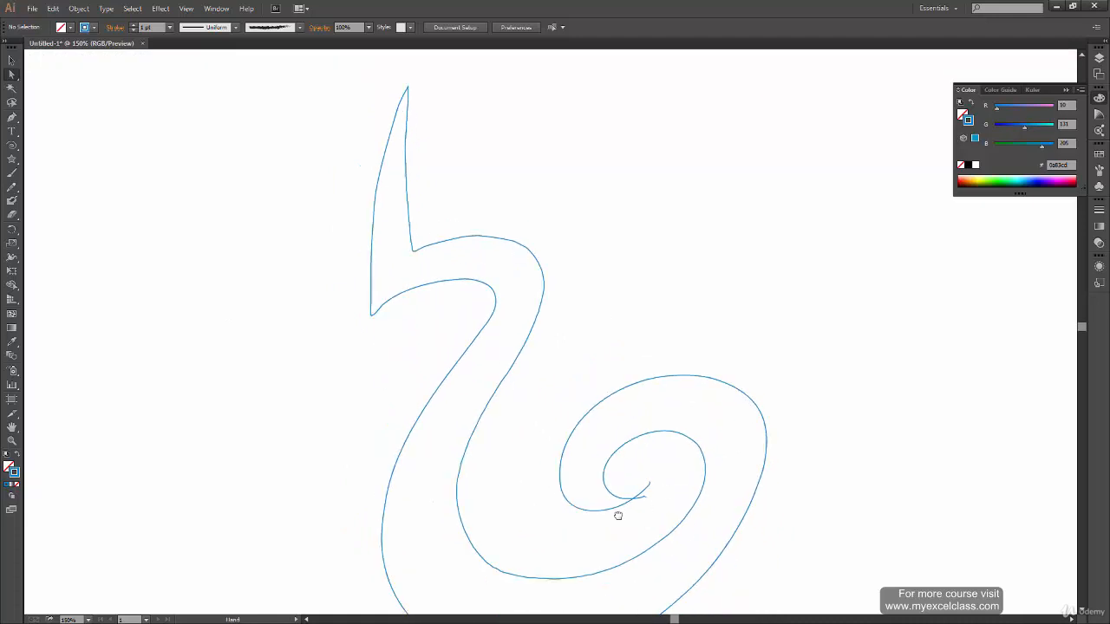
pyautogui.moveTo(617, 515); pyautogui.dragTo(585, 399)
pyautogui.click(362, 347)
pyautogui.moveTo(401, 399); pyautogui.dragTo(411, 454)
pyautogui.keyDown('ctrl'); pyautogui.click(369, 414); pyautogui.keyUp('ctrl')
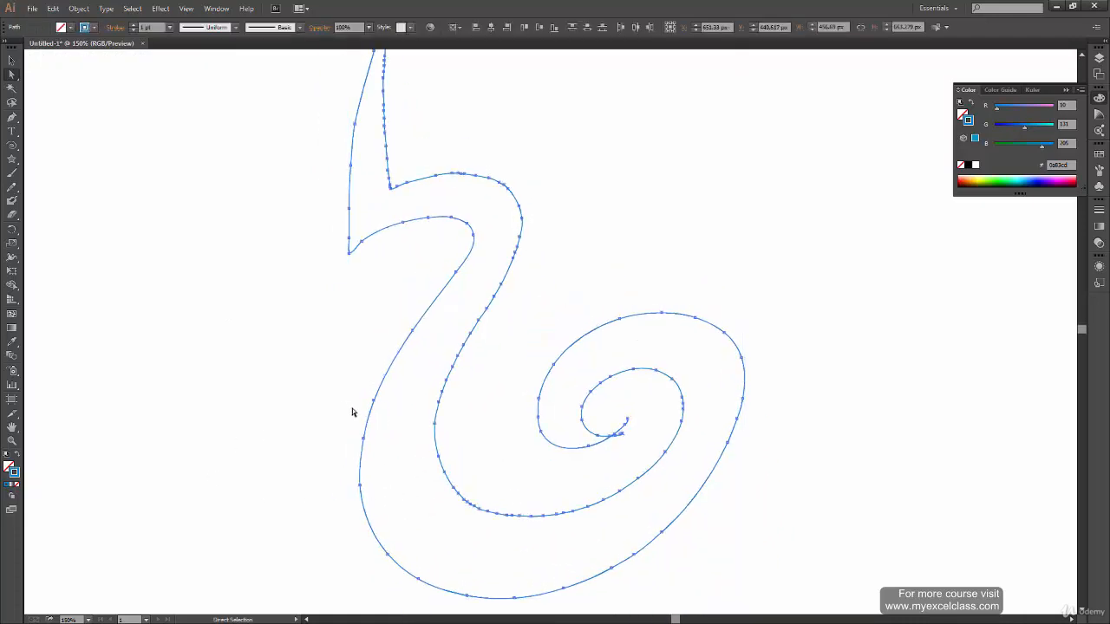
pyautogui.click(352, 409)
pyautogui.click(376, 397)
pyautogui.moveTo(440, 481); pyautogui.dragTo(435, 520)
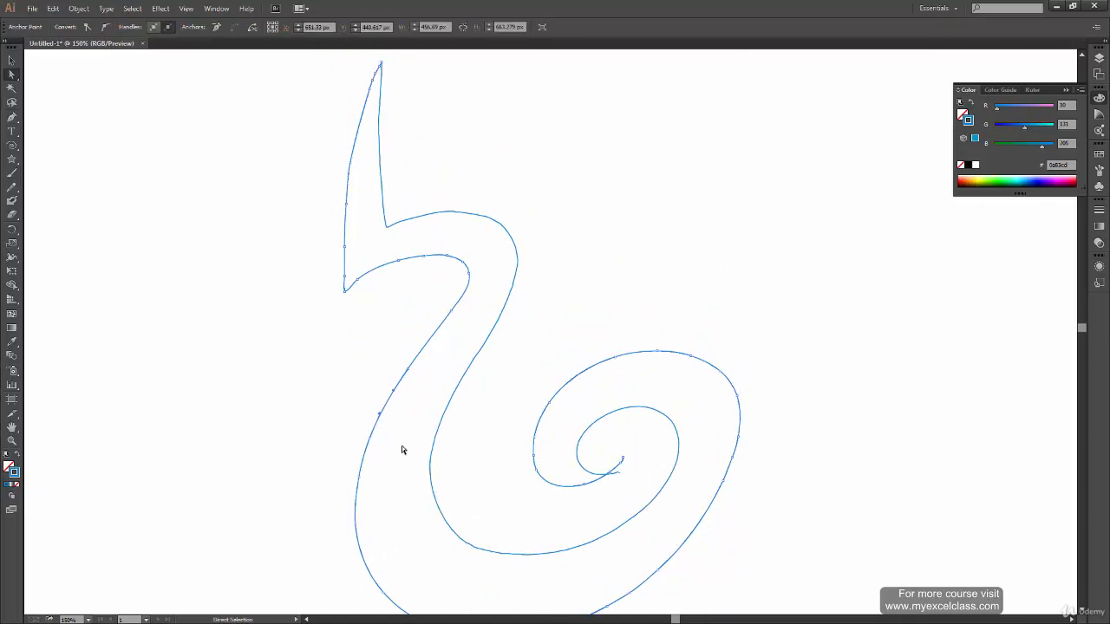
# - Delete both pencilled spiral curves, leaving the artboard empty
pyautogui.press('v')
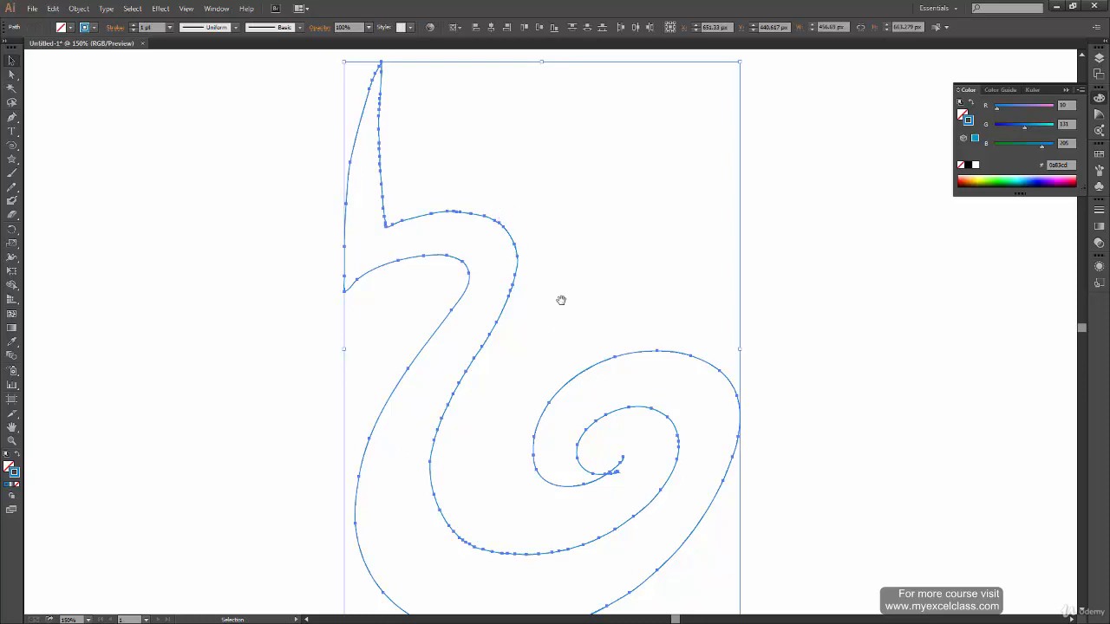
pyautogui.moveTo(573, 374); pyautogui.dragTo(554, 289)
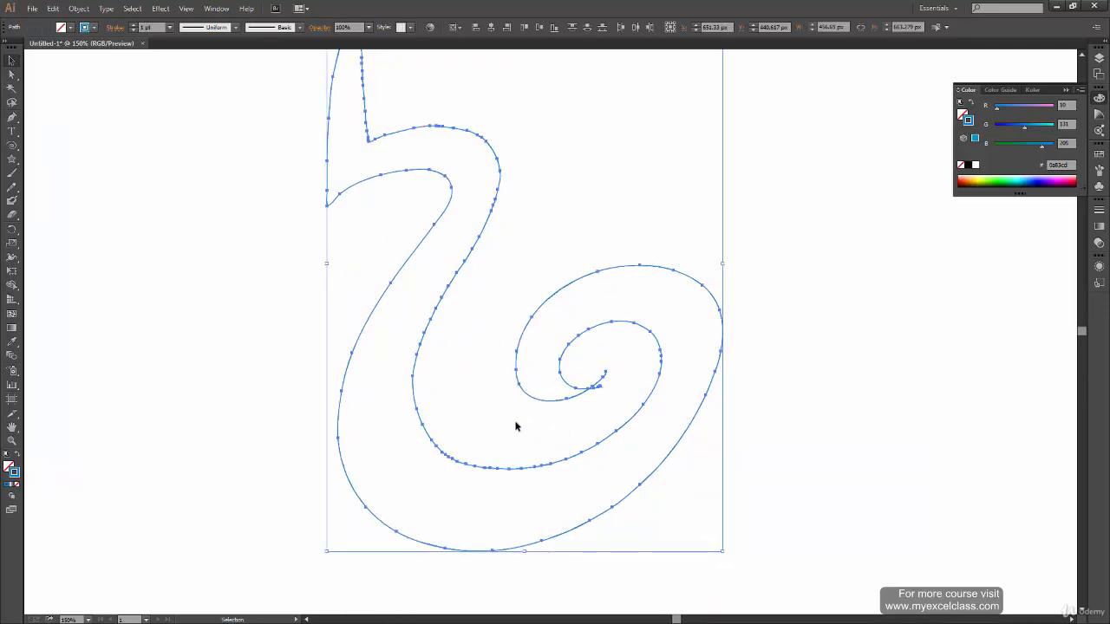
pyautogui.moveTo(456, 323); pyautogui.dragTo(484, 409)
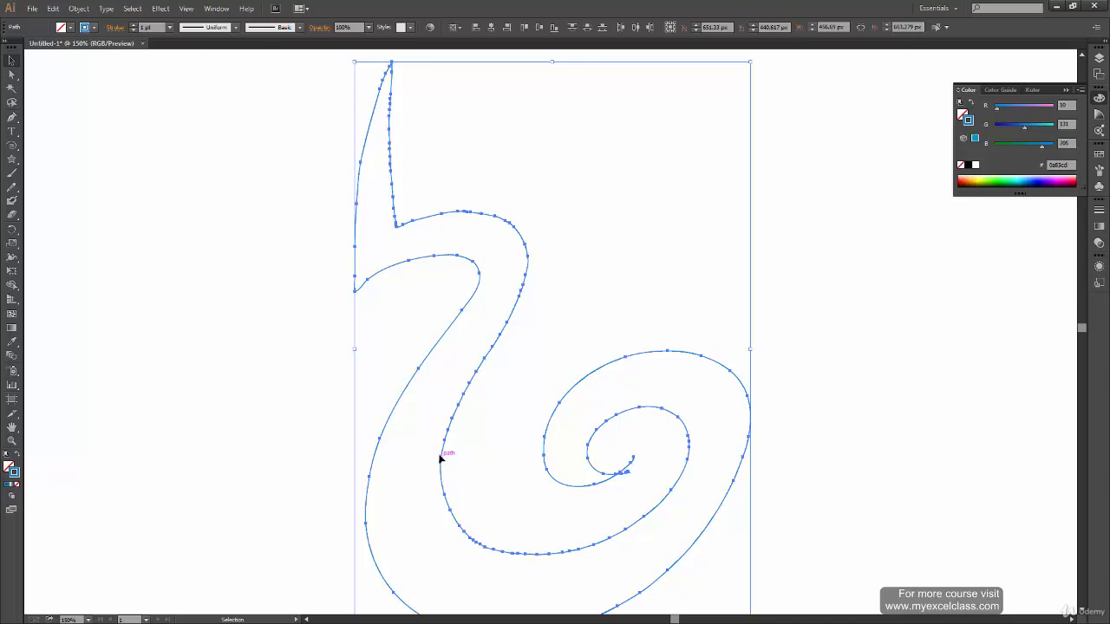
pyautogui.press('a')
pyautogui.press('v')
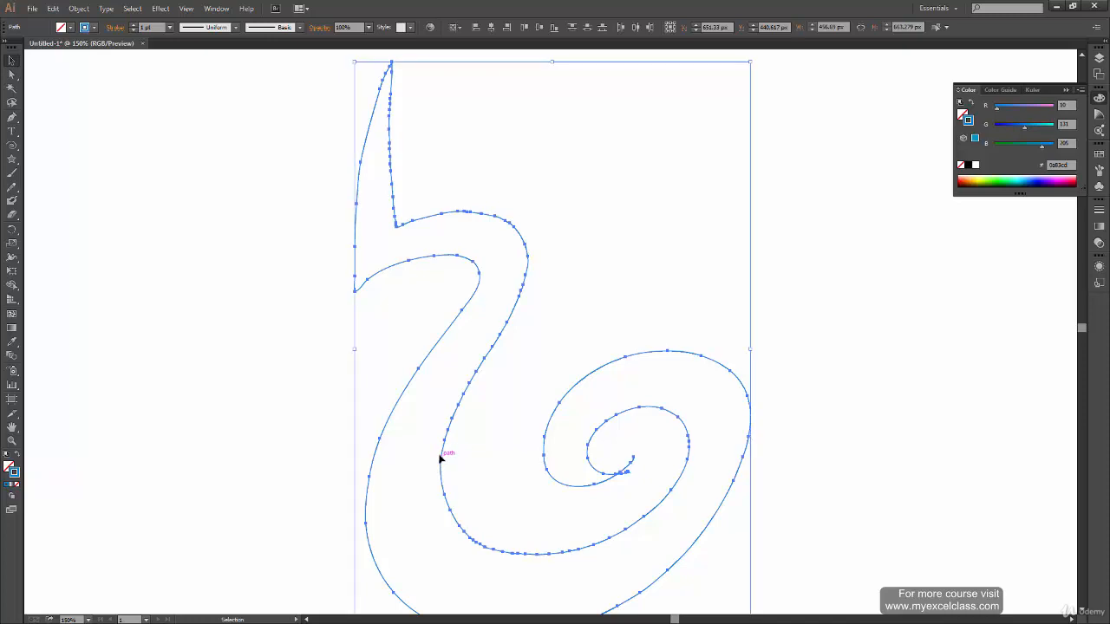
pyautogui.press('Delete')
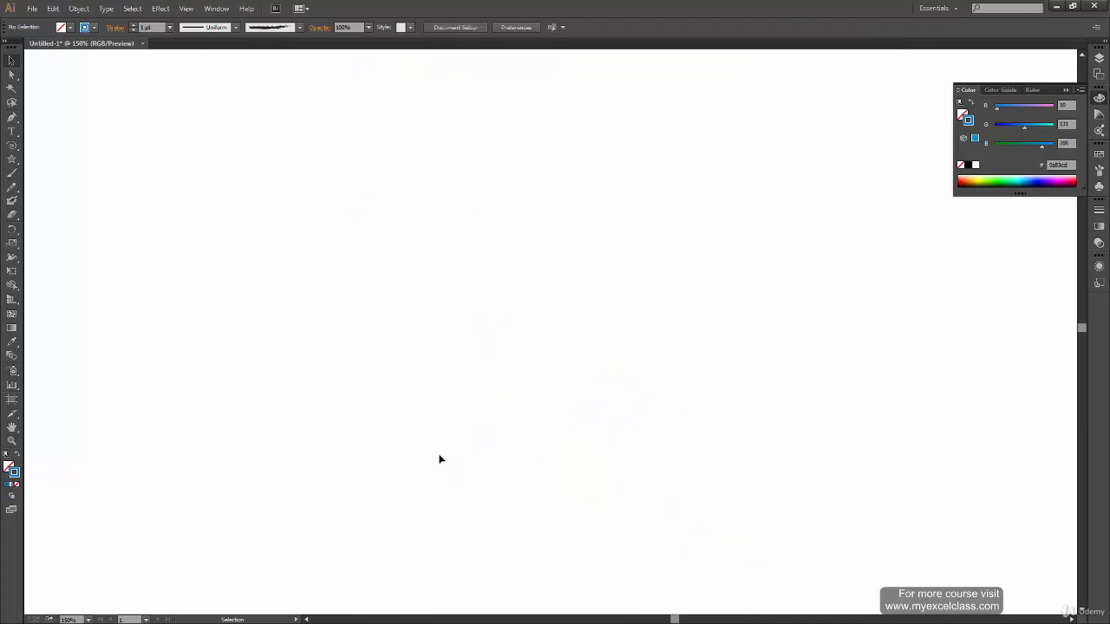
# - Set the Pencil tool's fidelity to 3 pixels and its smoothness to 10%
pyautogui.click(12, 188)
pyautogui.doubleClick(13, 190)
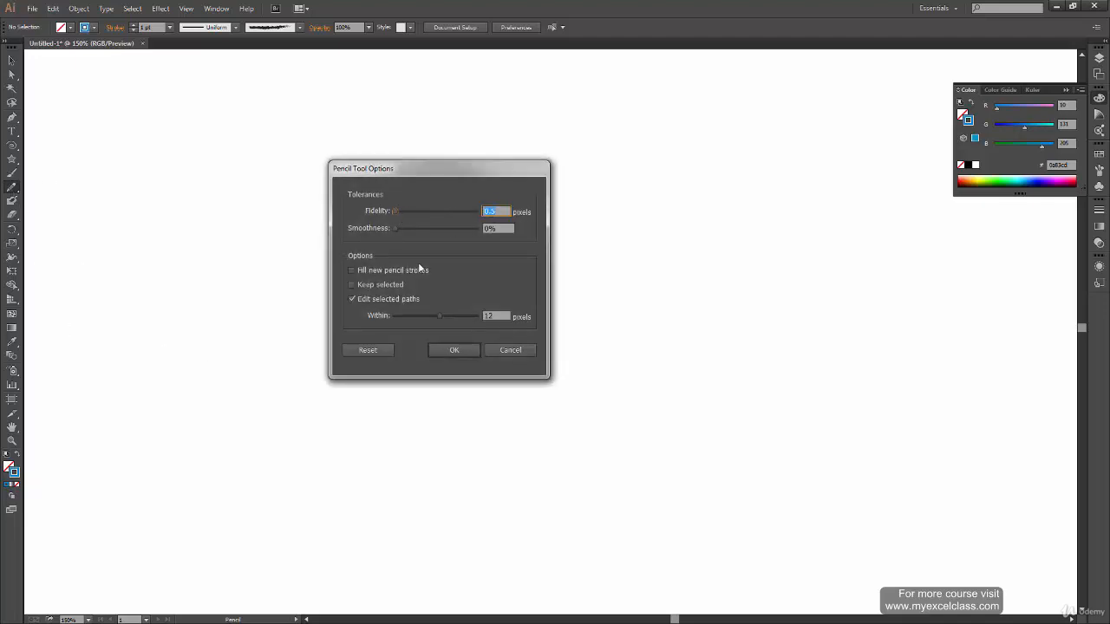
pyautogui.write('3')
pyautogui.click(484, 229)
pyautogui.write('10')
pyautogui.click(454, 350)
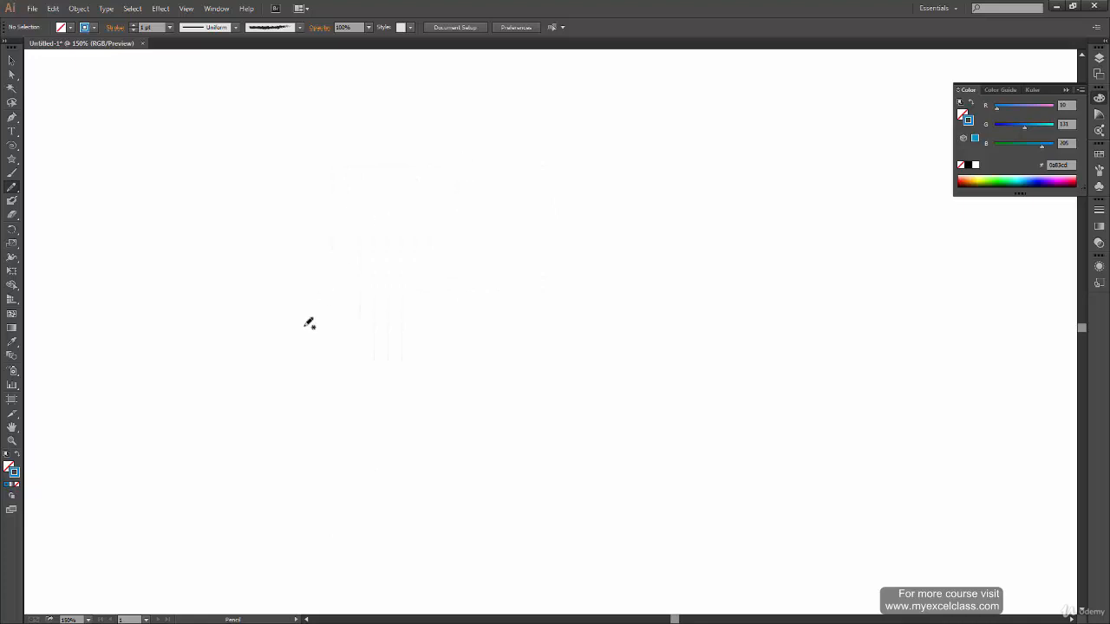
# - Pencil a long outer curve ending in a spiral and a matching inner curve running from the same upper tip to the spiral's centre
pyautogui.hotkey('ctrl', '1')
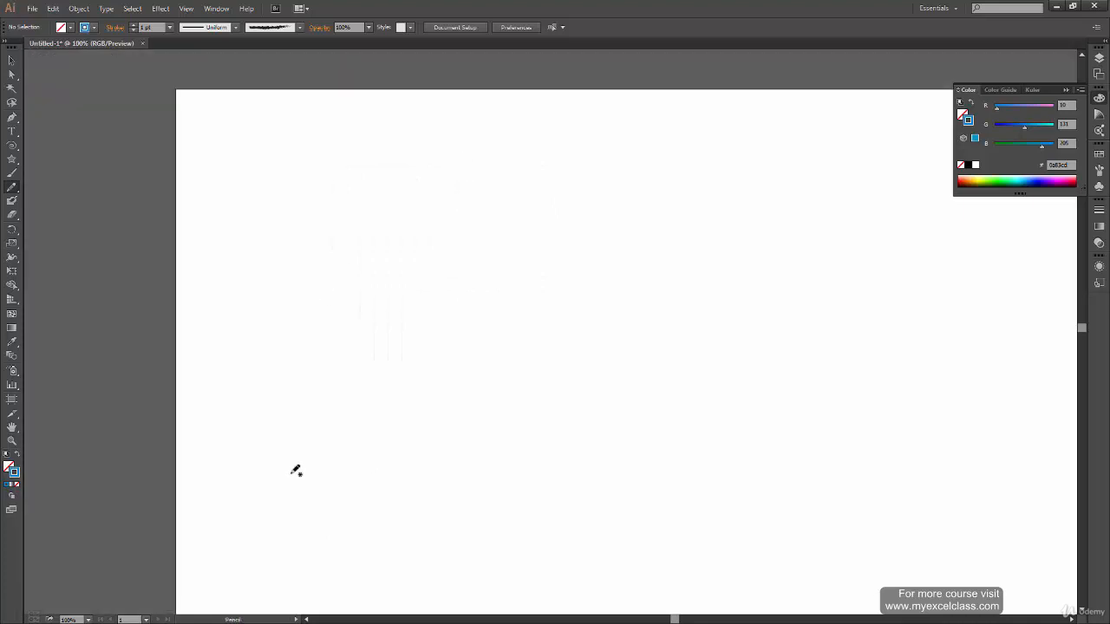
pyautogui.hotkey('ctrl', '0')
pyautogui.moveTo(305, 104)
pyautogui.mouseDown()
pyautogui.moveTo(226, 251)
pyautogui.moveTo(251, 234)
pyautogui.moveTo(293, 304)
pyautogui.moveTo(269, 470)
pyautogui.moveTo(438, 395)
pyautogui.moveTo(370, 332)
pyautogui.moveTo(379, 386)
pyautogui.mouseUp()
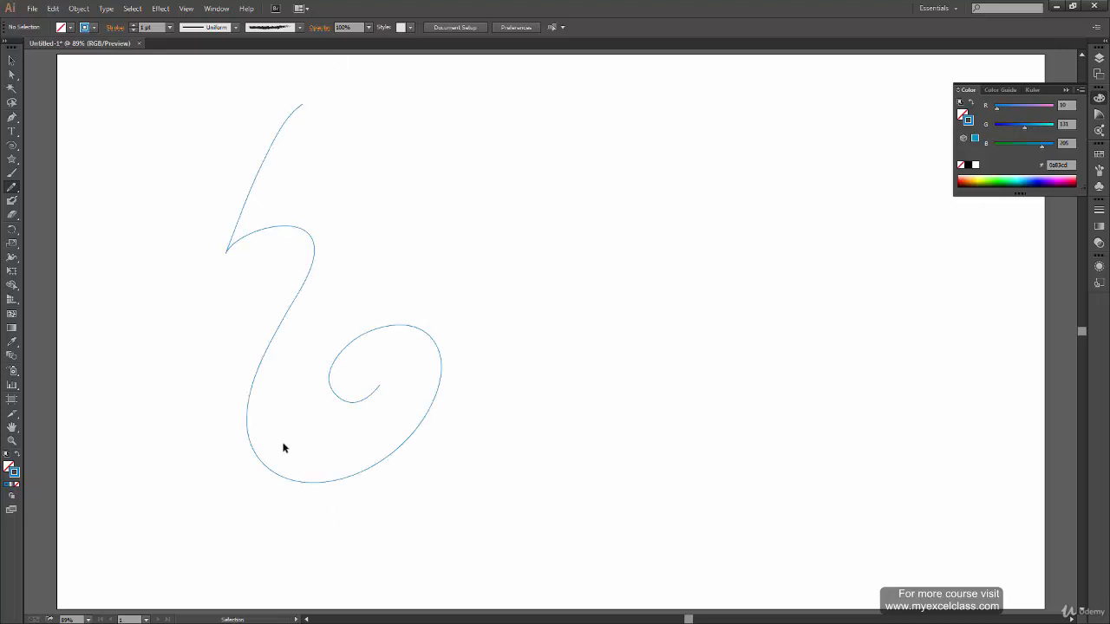
pyautogui.keyDown('ctrl'); pyautogui.click(279, 476); pyautogui.keyUp('ctrl')
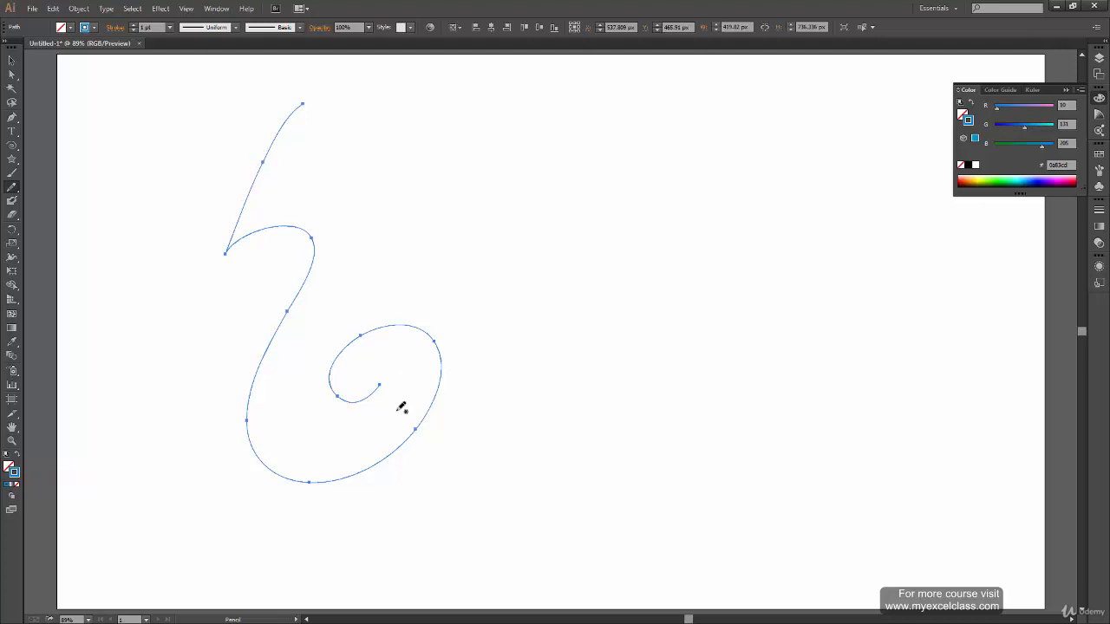
pyautogui.click(12, 61)
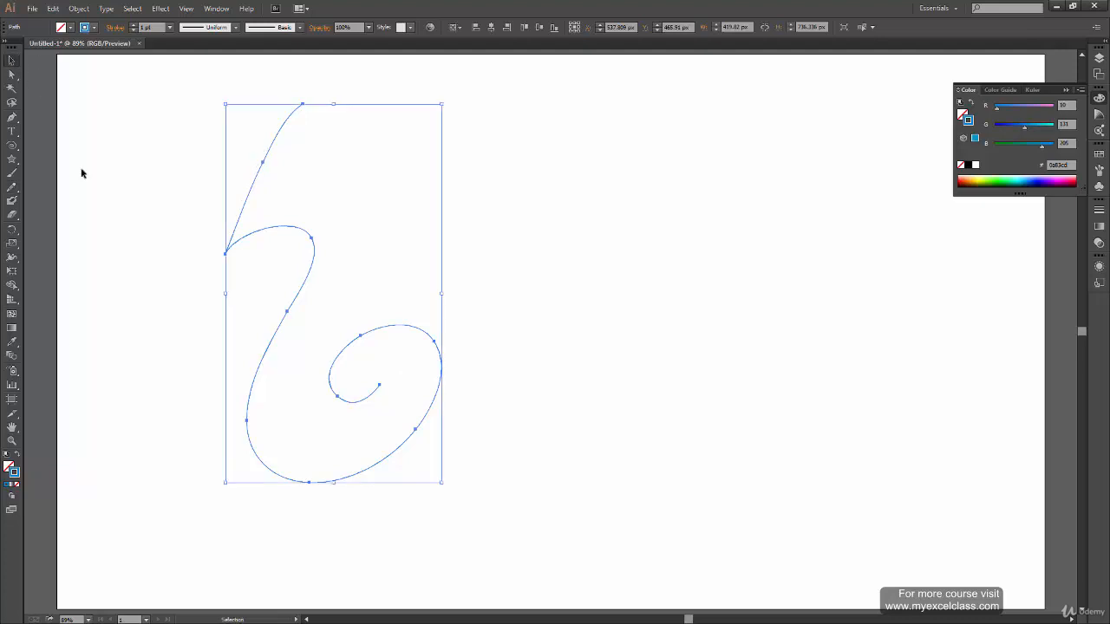
pyautogui.click(64, 487)
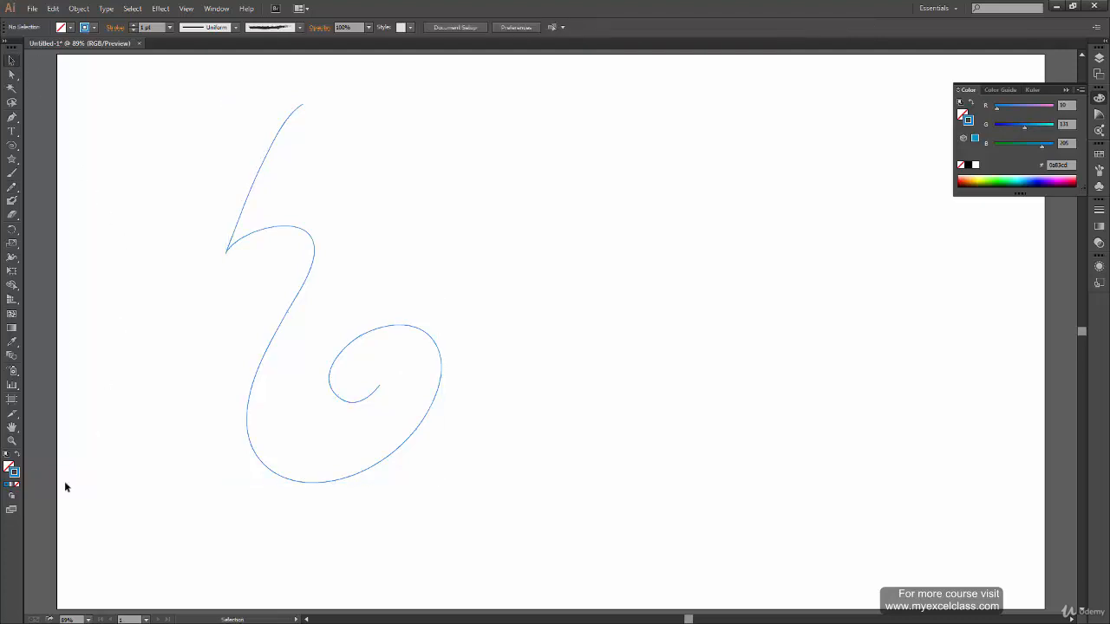
pyautogui.click(13, 187)
pyautogui.moveTo(303, 104)
pyautogui.mouseDown()
pyautogui.moveTo(288, 185)
pyautogui.moveTo(324, 187)
pyautogui.moveTo(345, 205)
pyautogui.moveTo(349, 236)
pyautogui.moveTo(290, 380)
pyautogui.moveTo(304, 421)
pyautogui.moveTo(325, 431)
pyautogui.moveTo(375, 421)
pyautogui.moveTo(399, 391)
pyautogui.moveTo(397, 367)
pyautogui.moveTo(370, 386)
pyautogui.mouseUp()
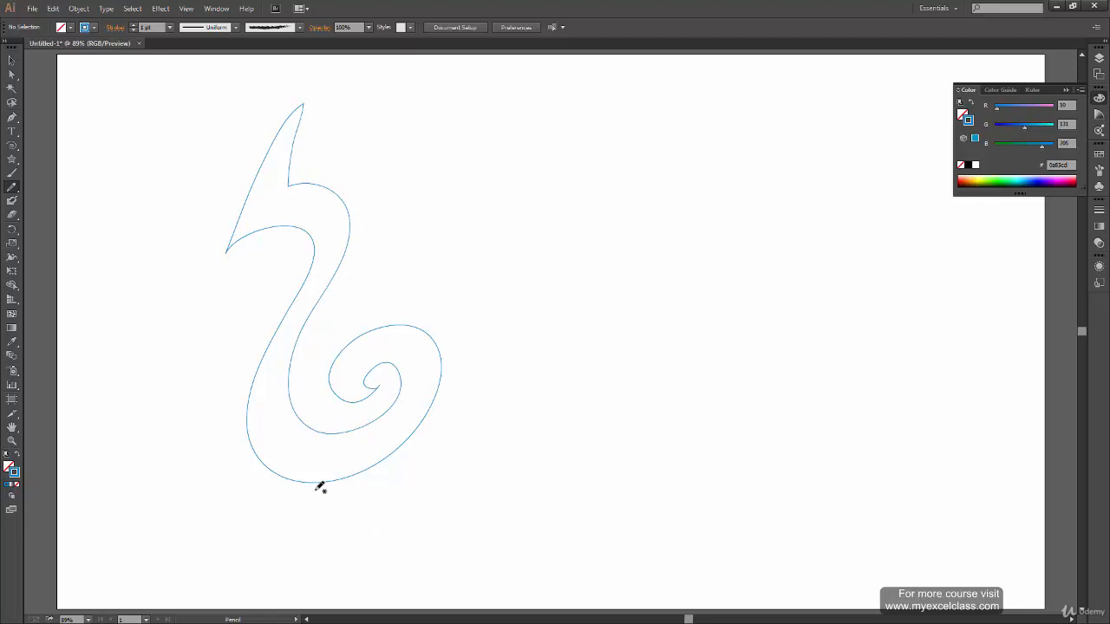
# - Extend the outer curve's upper tip anchor, reshape its handle, and bring the inner curve's end point onto that tip
pyautogui.press('a')
pyautogui.hotkey('ctrl', '=')
pyautogui.hotkey('ctrl', '=')
pyautogui.hotkey('ctrl', '=')
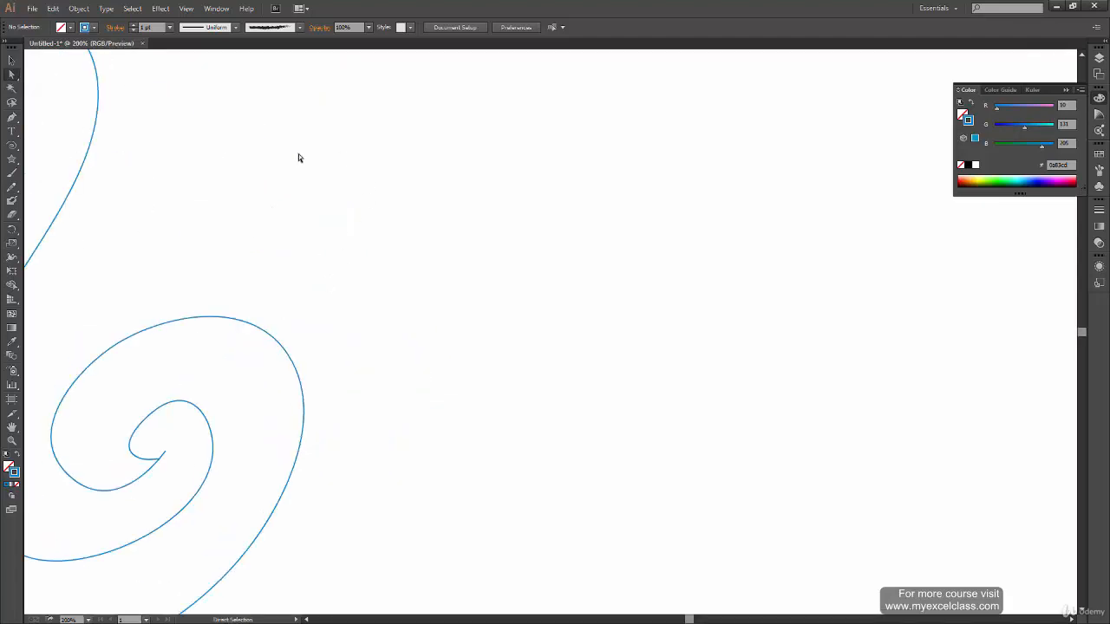
pyautogui.moveTo(191, 190); pyautogui.dragTo(576, 548)
pyautogui.moveTo(442, 422); pyautogui.dragTo(465, 459)
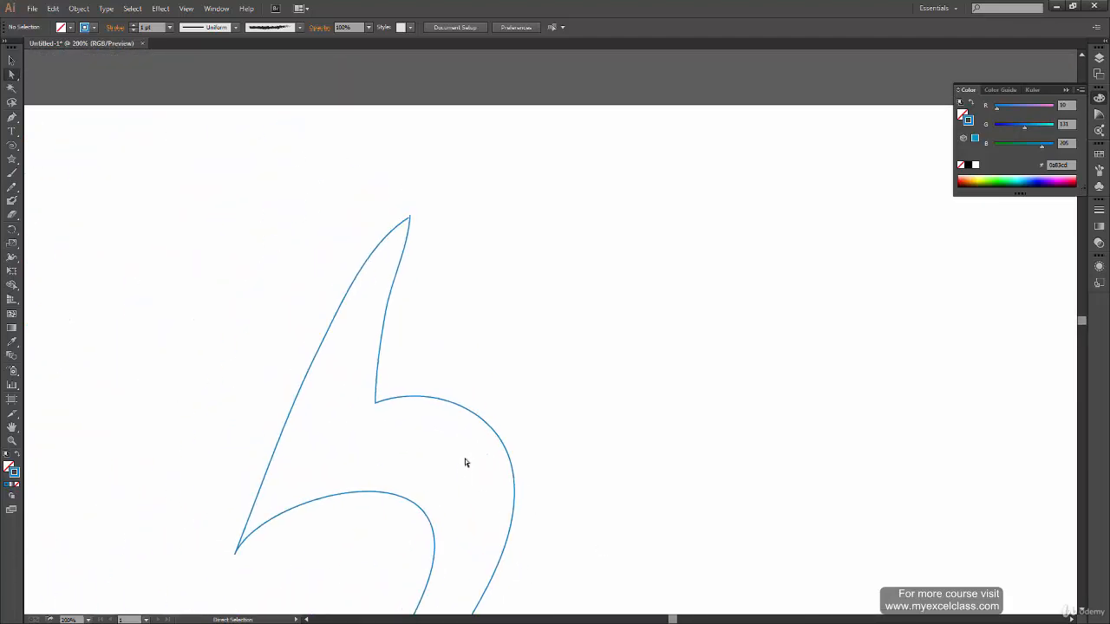
pyautogui.hotkey('ctrl', '=')
pyautogui.moveTo(399, 302); pyautogui.dragTo(464, 313)
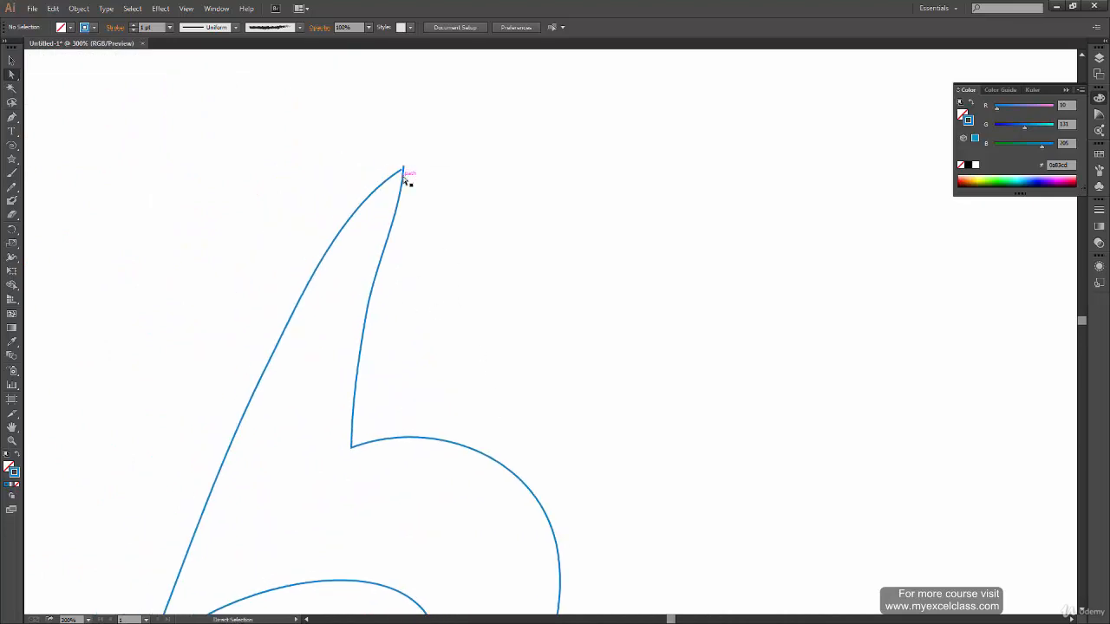
pyautogui.click(402, 170)
pyautogui.moveTo(403, 167); pyautogui.dragTo(413, 126)
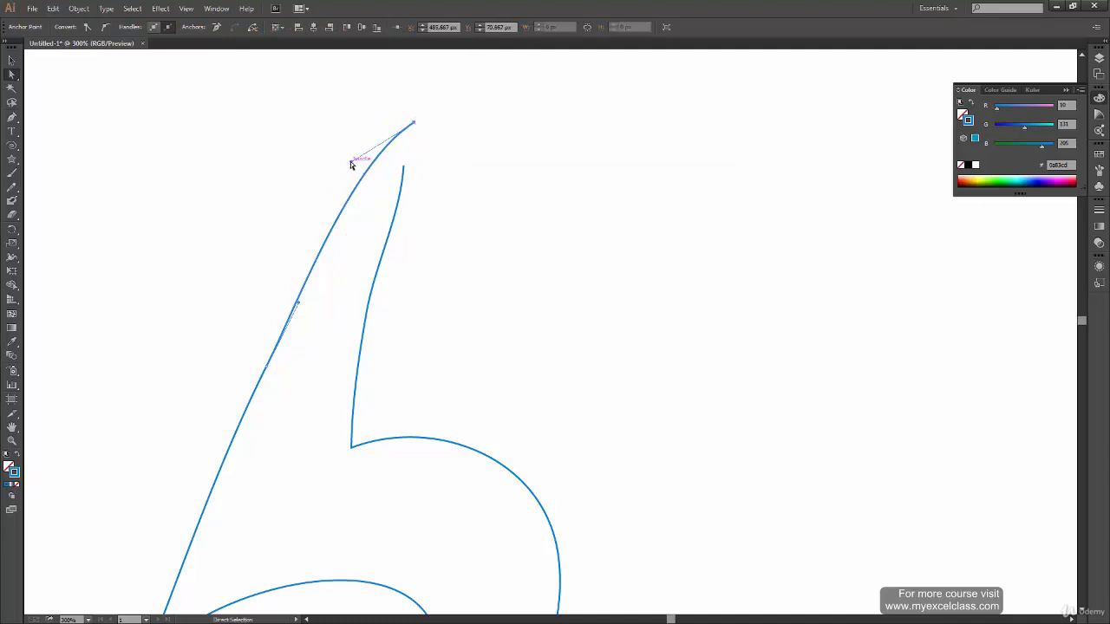
pyautogui.moveTo(351, 164); pyautogui.dragTo(414, 124)
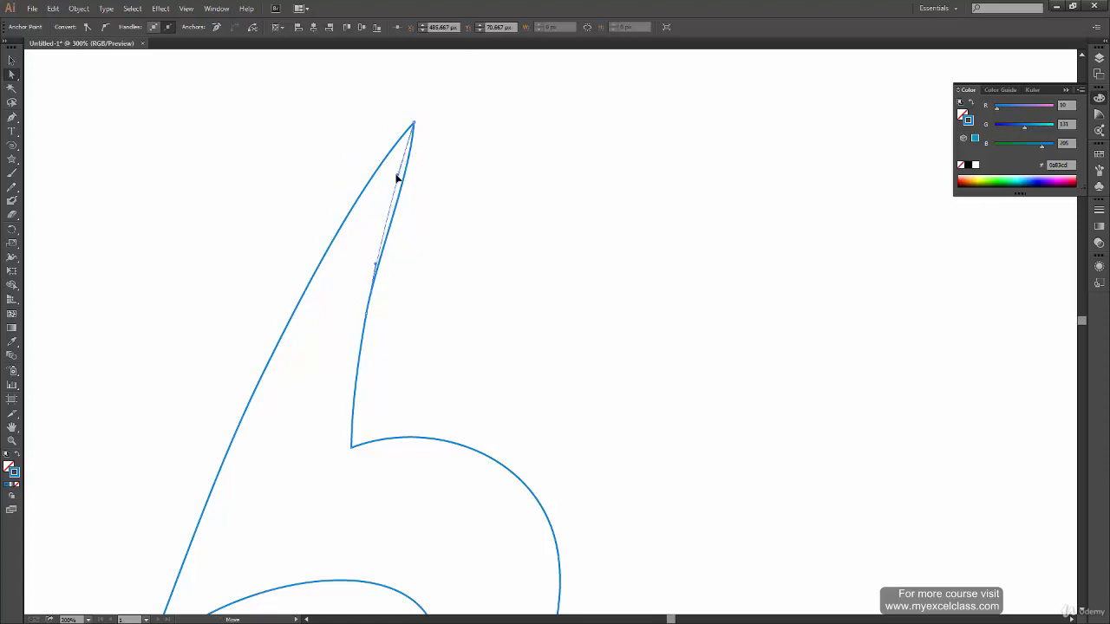
# - Adjust the handle at the outer curve's sharp corner to flatten its arch, and move the neighbouring bend anchor down and inward
pyautogui.press('space')
pyautogui.moveTo(478, 440); pyautogui.dragTo(547, 154)
pyautogui.moveTo(435, 339); pyautogui.dragTo(477, 318)
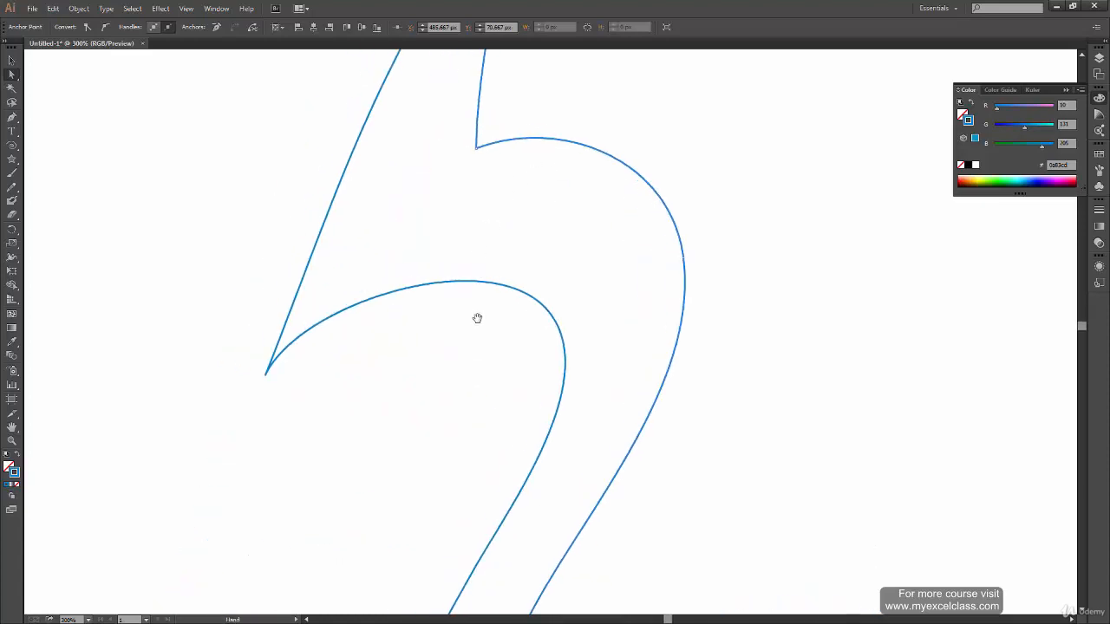
pyautogui.click(266, 375)
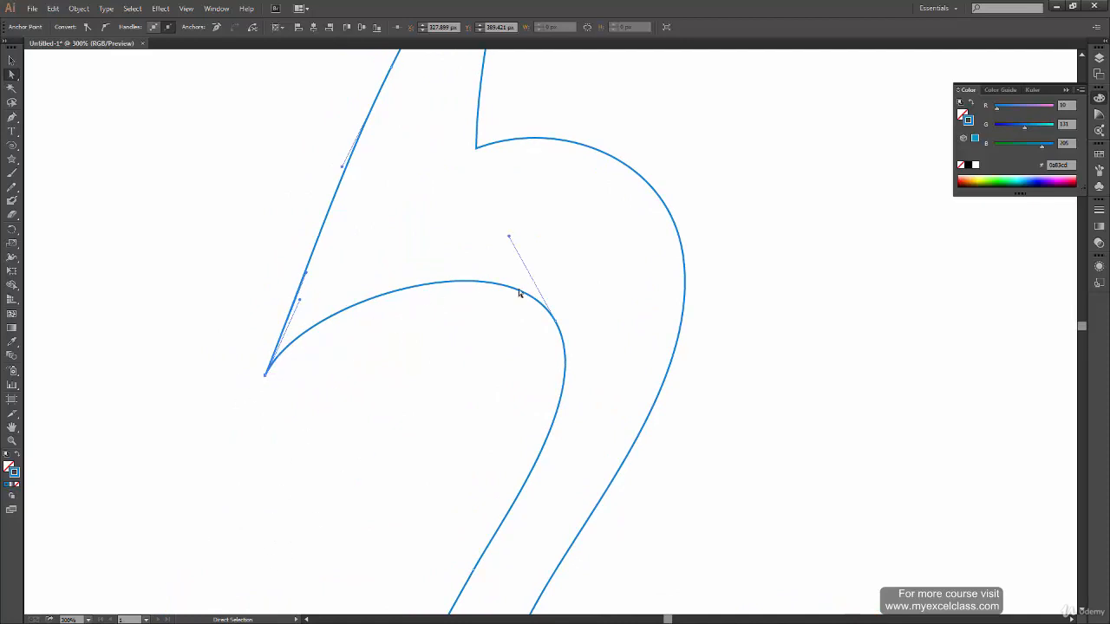
pyautogui.moveTo(300, 303); pyautogui.dragTo(320, 328)
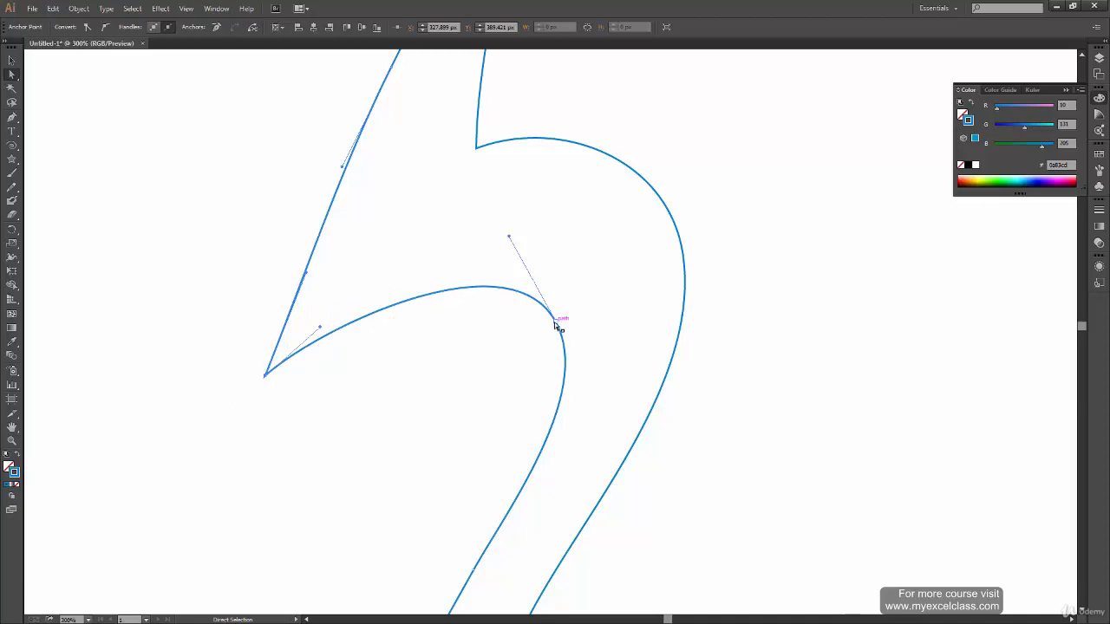
pyautogui.moveTo(560, 322); pyautogui.dragTo(508, 372)
# - Move the anchor at the lower bend of the outer curve's spiral slightly outward and adjust both its handles to smooth the curve
pyautogui.moveTo(587, 503); pyautogui.dragTo(570, 210)
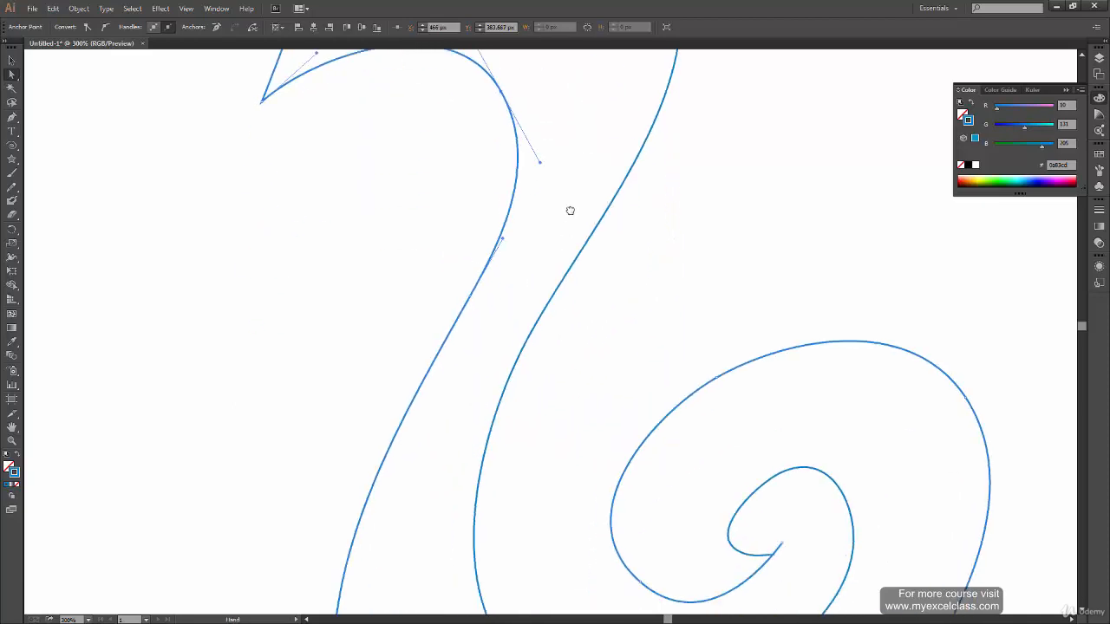
pyautogui.scroll(-3, 538, 243)
pyautogui.press('v')
pyautogui.hotkey('ctrl', '-')
pyautogui.hotkey('ctrl', '-')
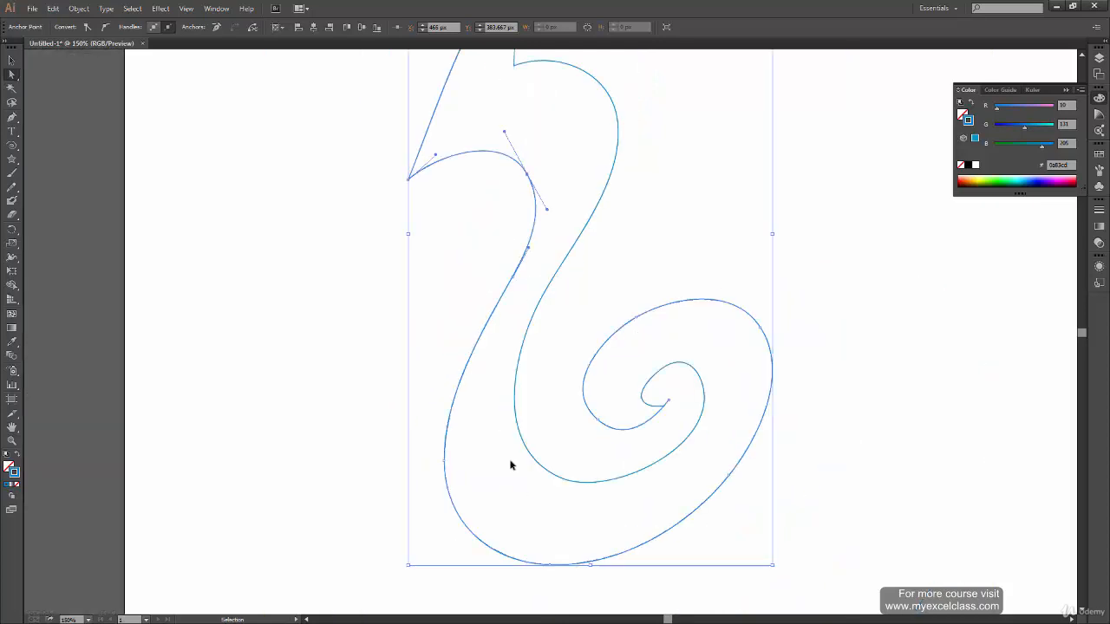
pyautogui.hotkey('ctrl', '-')
pyautogui.hotkey('ctrl', '+')
pyautogui.hotkey('ctrl', '+')
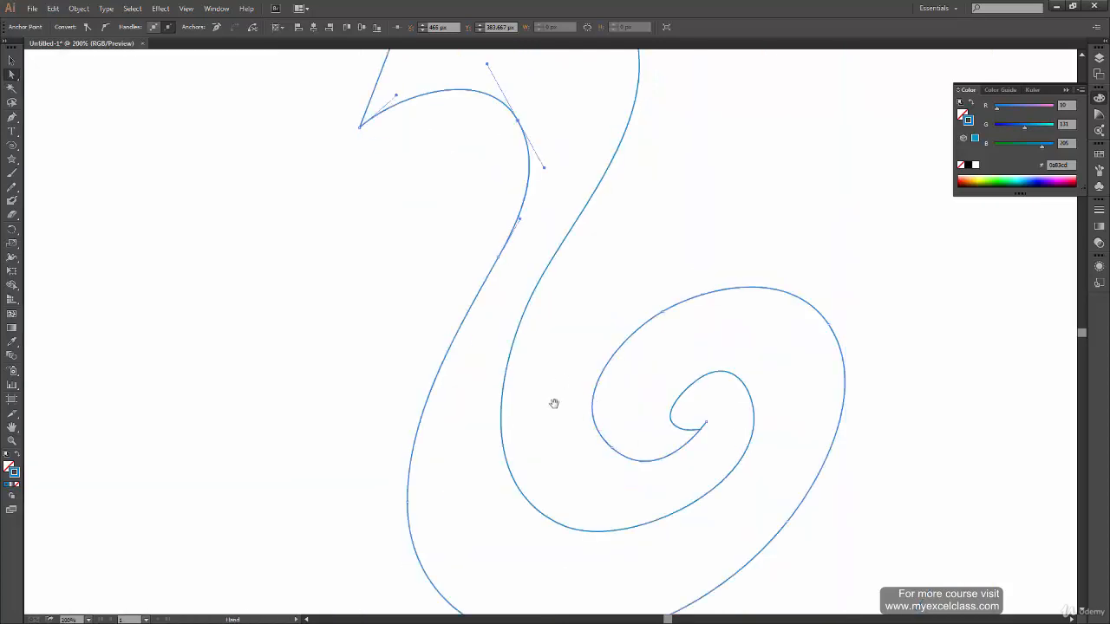
pyautogui.moveTo(553, 401); pyautogui.dragTo(461, 325)
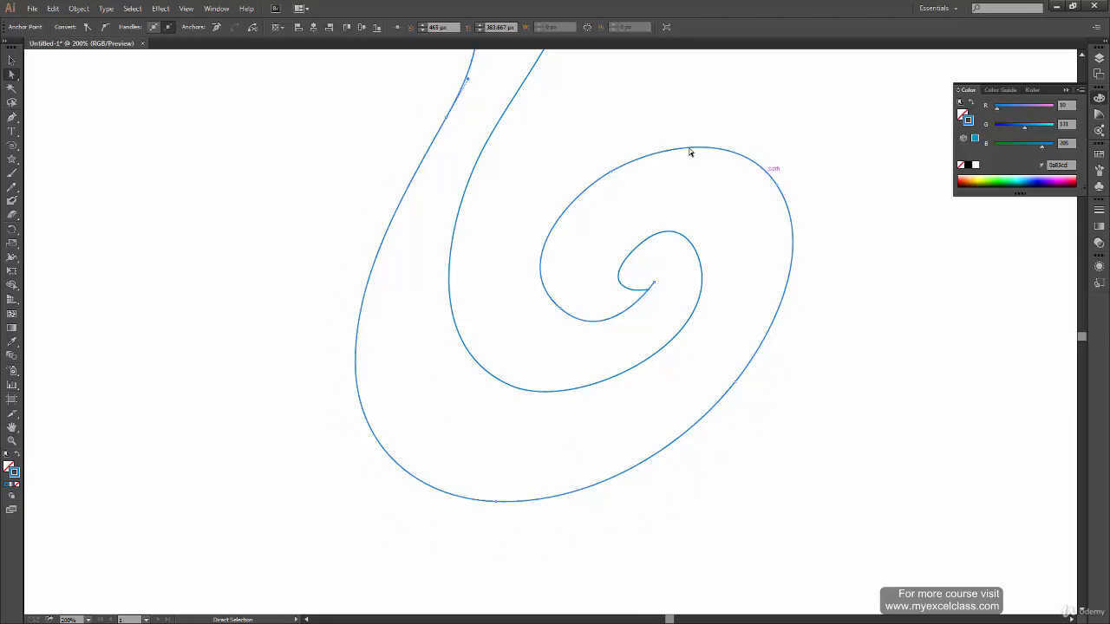
pyautogui.click(559, 308)
pyautogui.hotkey('ctrl', '+')
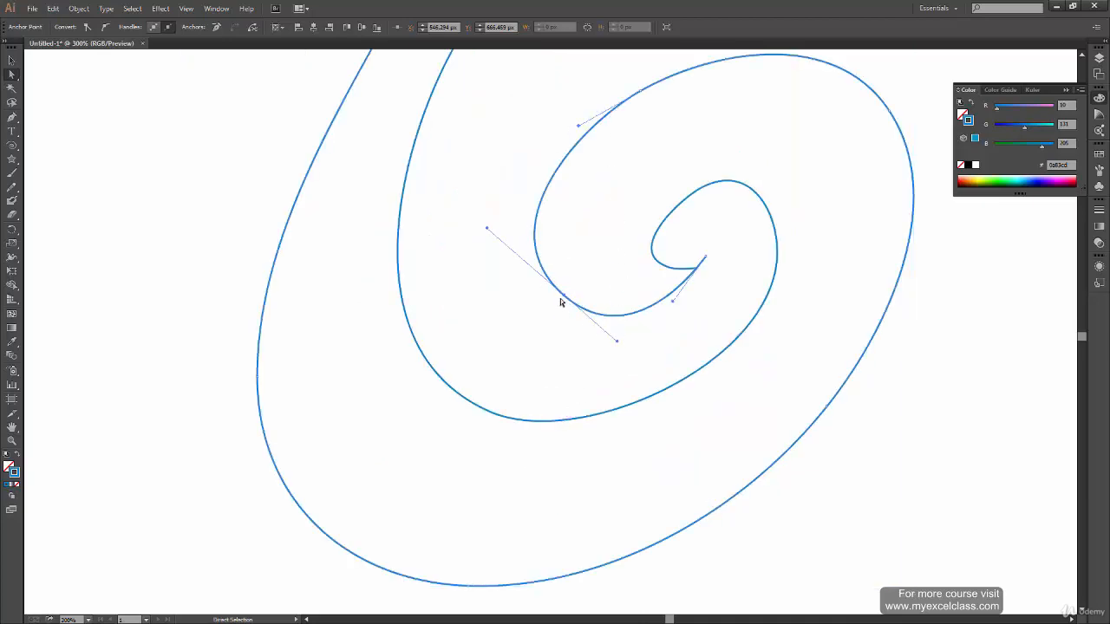
pyautogui.moveTo(561, 302)
pyautogui.mouseDown()
pyautogui.moveTo(574, 300)
pyautogui.moveTo(554, 312)
pyautogui.mouseUp()
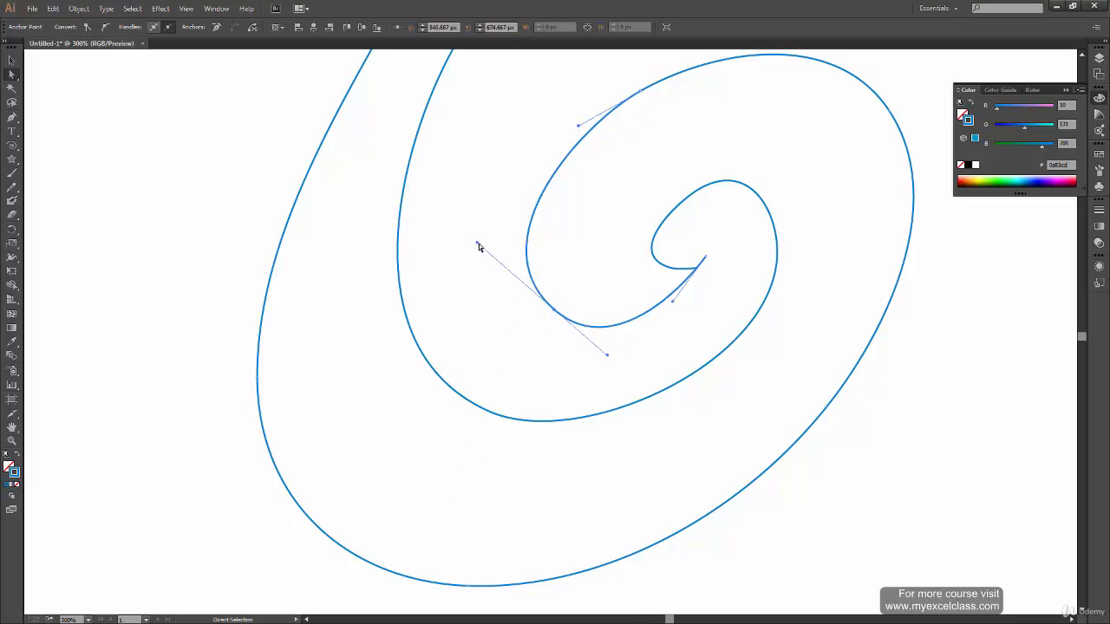
pyautogui.moveTo(478, 246); pyautogui.dragTo(490, 248)
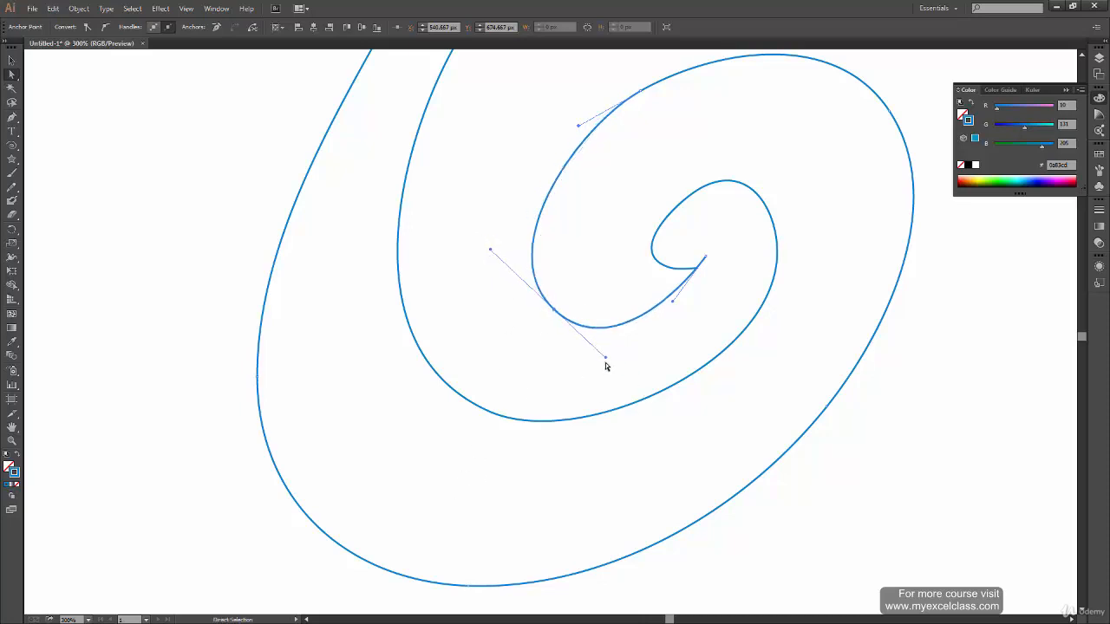
pyautogui.moveTo(605, 356); pyautogui.dragTo(609, 362)
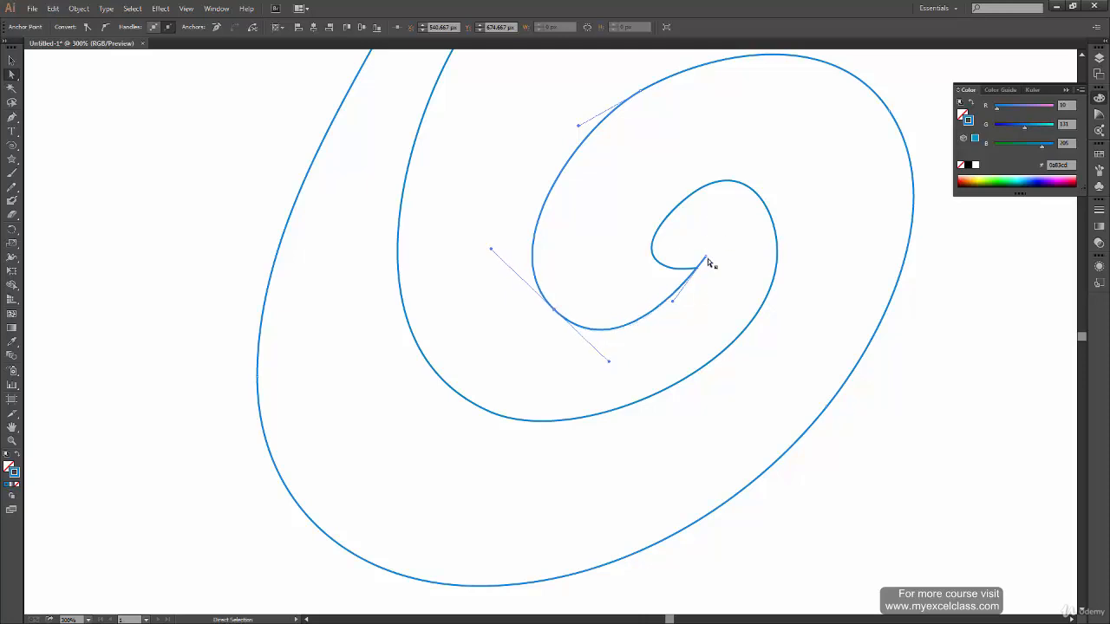
# - Move the outer curve's end point onto the inner curve's end at the spiral's centre and shorten its handle
pyautogui.click(711, 260)
pyautogui.moveTo(707, 258); pyautogui.dragTo(697, 271)
pyautogui.moveTo(666, 313); pyautogui.dragTo(692, 294)
pyautogui.click(658, 347)
# - Raise the upper handle of the anchor at the spiral's upper-left bend slightly to smooth the outer turn
pyautogui.scroll(3, 733, 286)
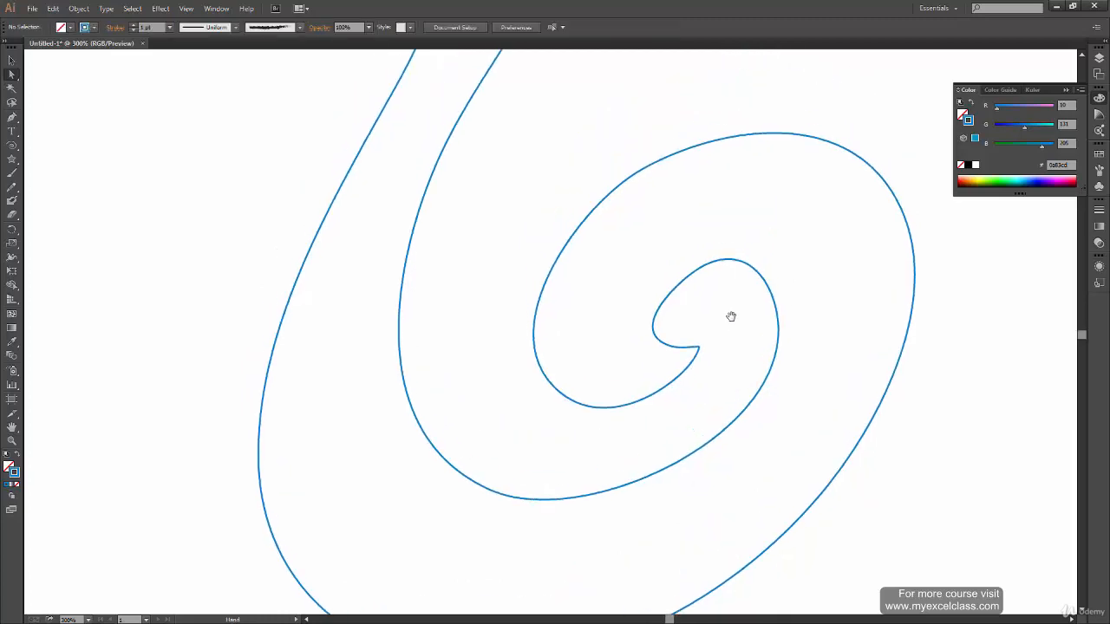
pyautogui.scroll(6, 668, 389)
pyautogui.hscroll(4, 668, 390)
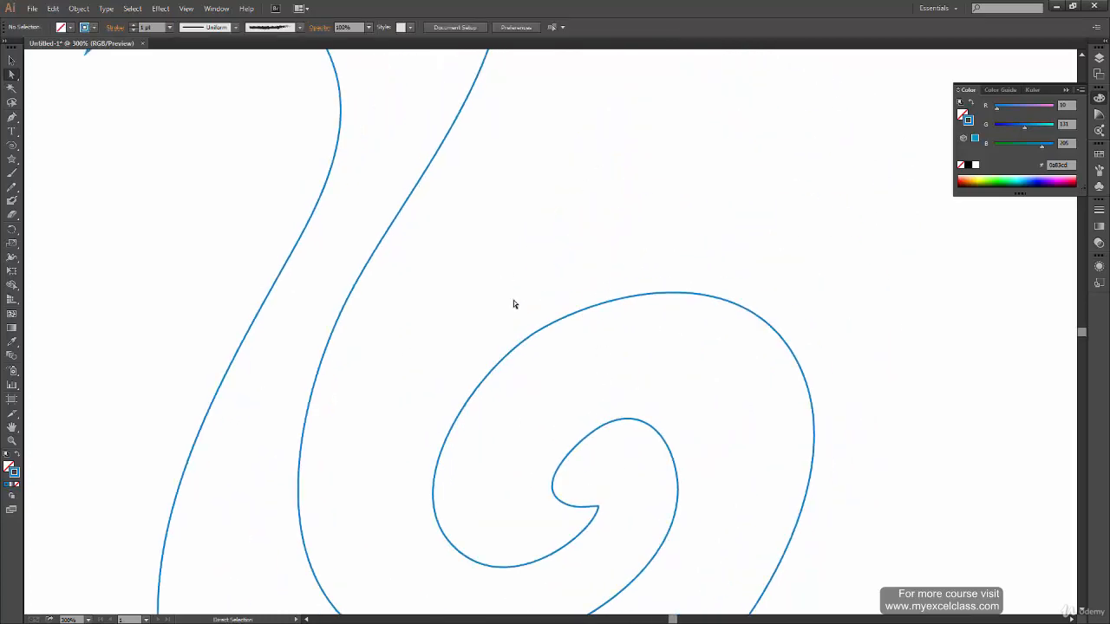
pyautogui.click(557, 317)
pyautogui.moveTo(615, 287)
pyautogui.mouseDown()
pyautogui.moveTo(639, 268)
pyautogui.moveTo(616, 268)
pyautogui.moveTo(615, 280)
pyautogui.mouseUp()
pyautogui.click(849, 482)
# - Examine the whole shape and its spiral for uneven or unbalanced bends
pyautogui.scroll(-5, 832, 416)
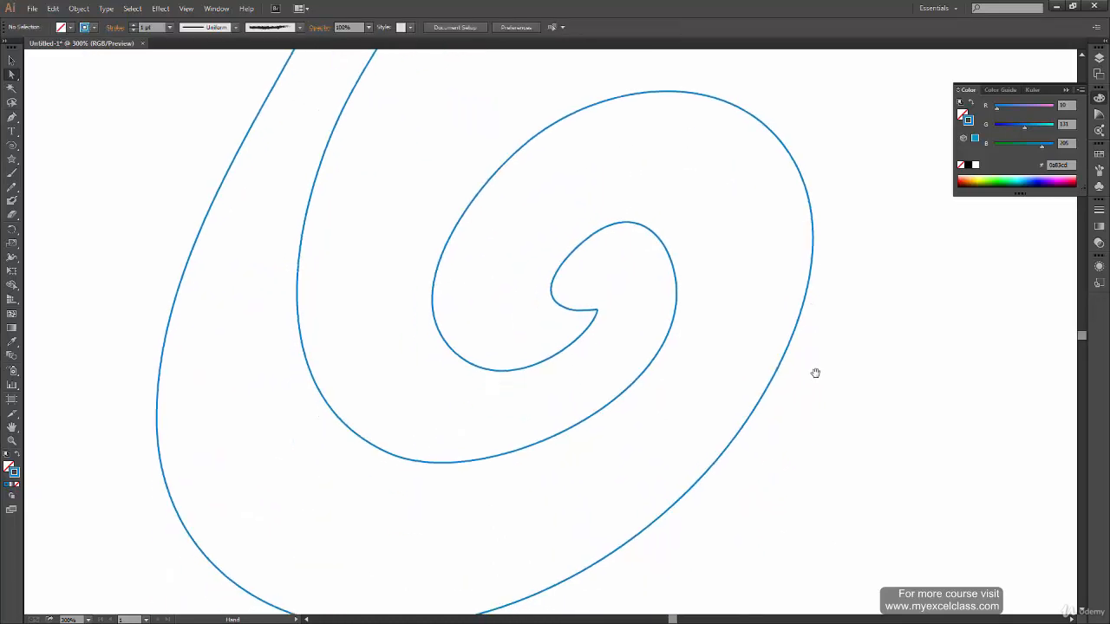
pyautogui.scroll(2, 819, 371)
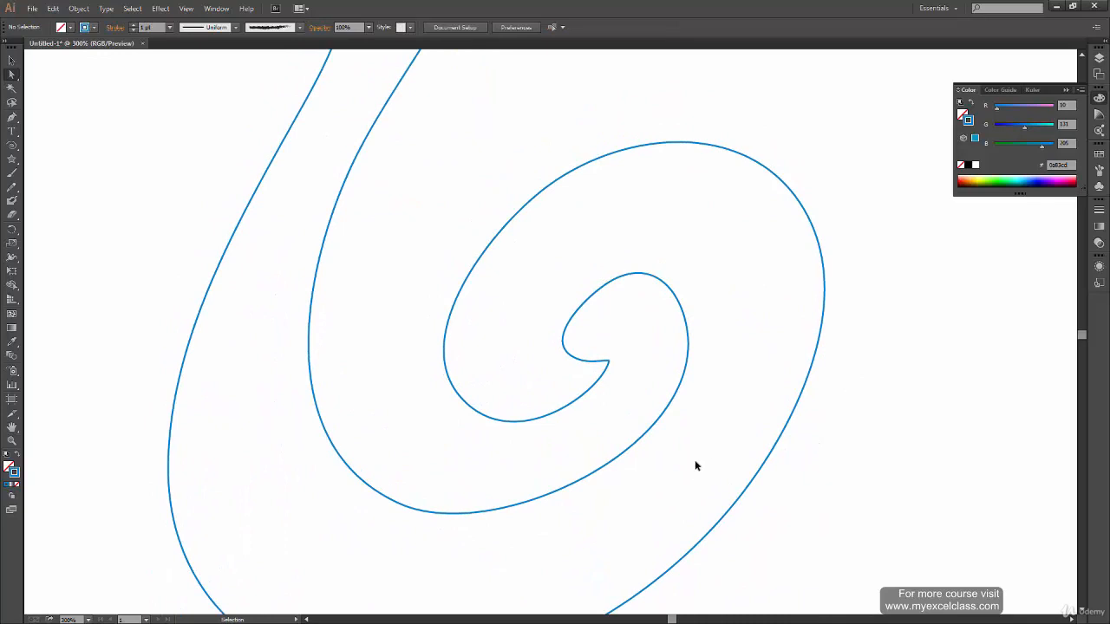
pyautogui.hotkey('ctrl', '-')
pyautogui.hotkey('ctrl', '-')
pyautogui.hotkey('ctrl', '-')
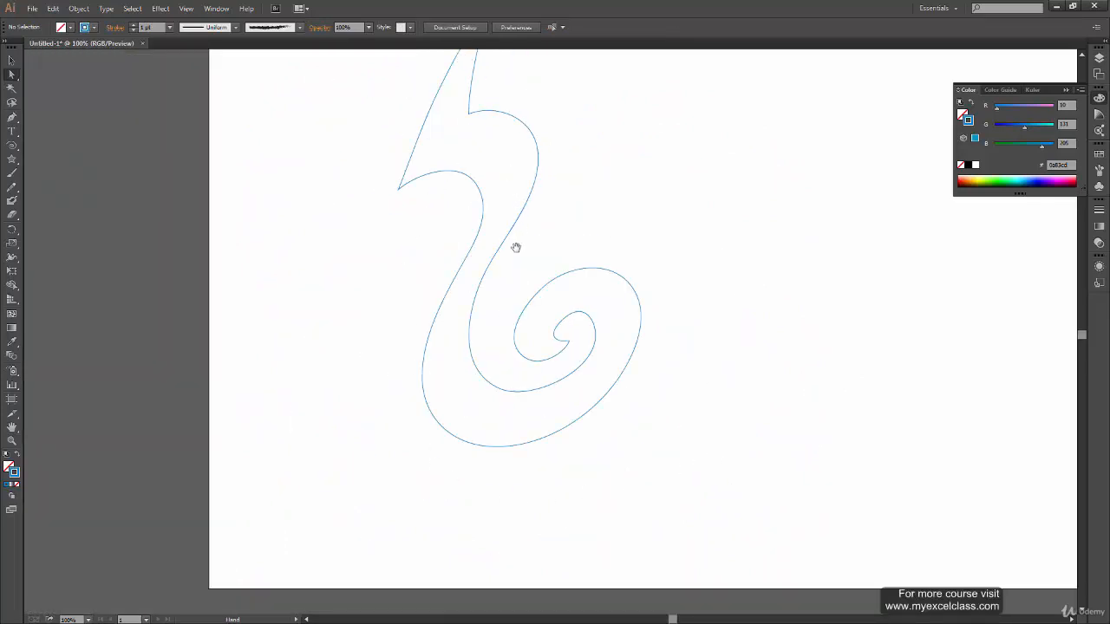
pyautogui.moveTo(515, 247); pyautogui.dragTo(512, 334)
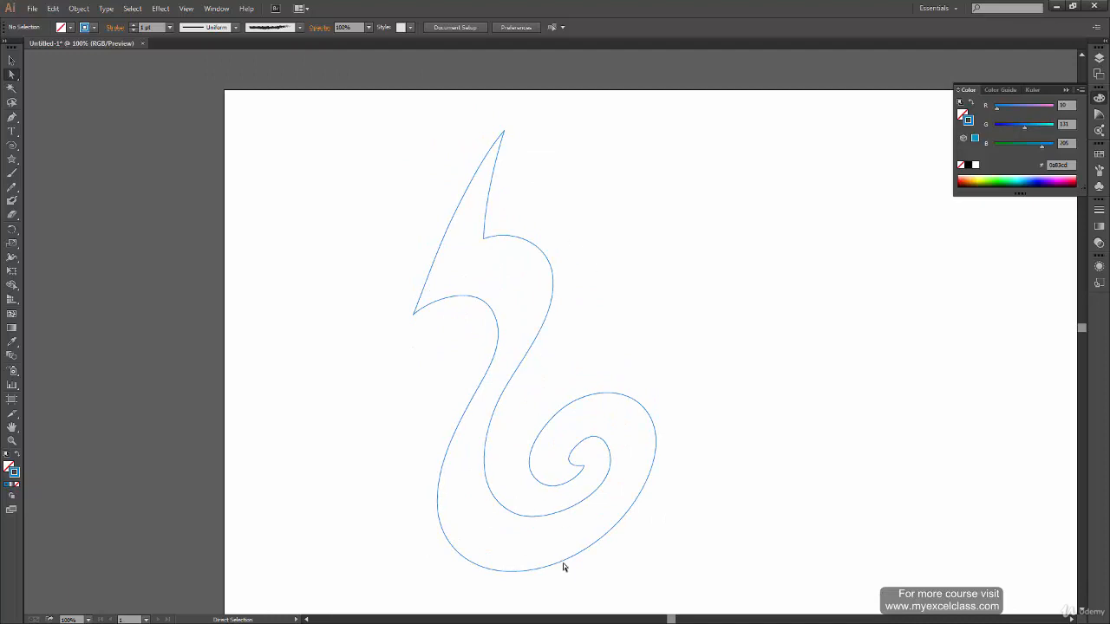
pyautogui.hotkey('ctrl', '+')
pyautogui.hotkey('ctrl', '+')
pyautogui.press('space')
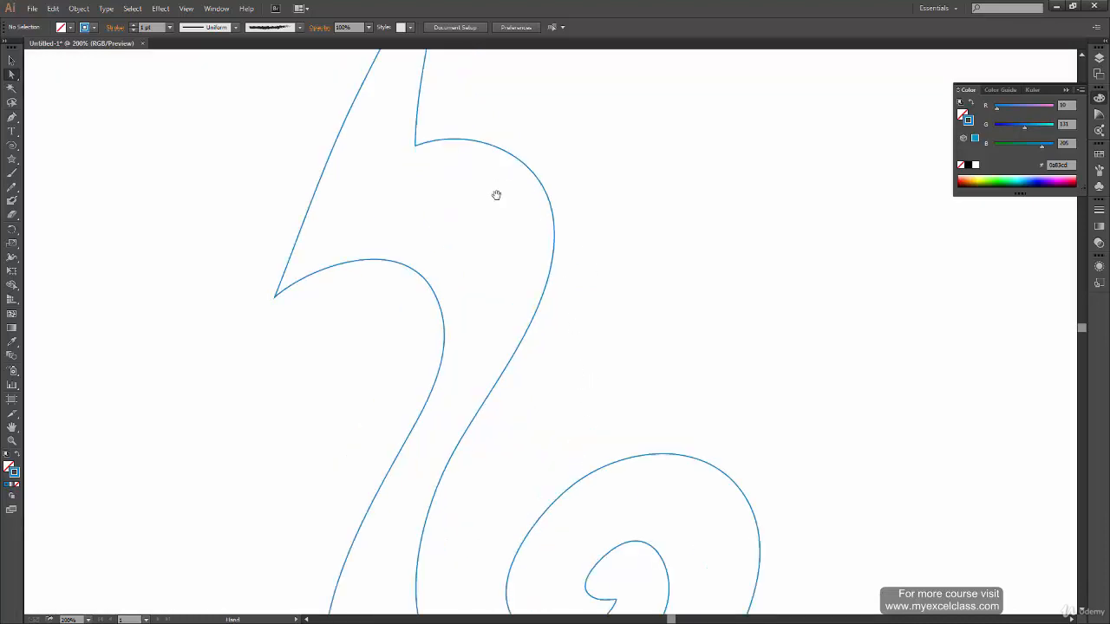
pyautogui.moveTo(496, 194); pyautogui.dragTo(461, 400)
pyautogui.scroll(-5, 503, 386)
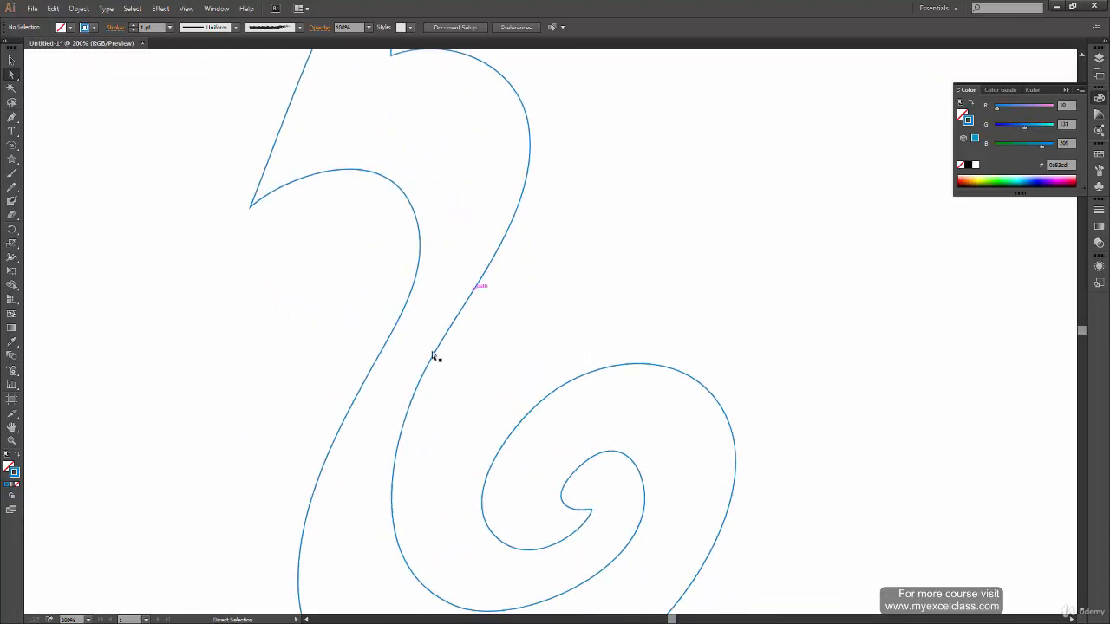
pyautogui.press('space')
pyautogui.scroll(-4, 428, 472)
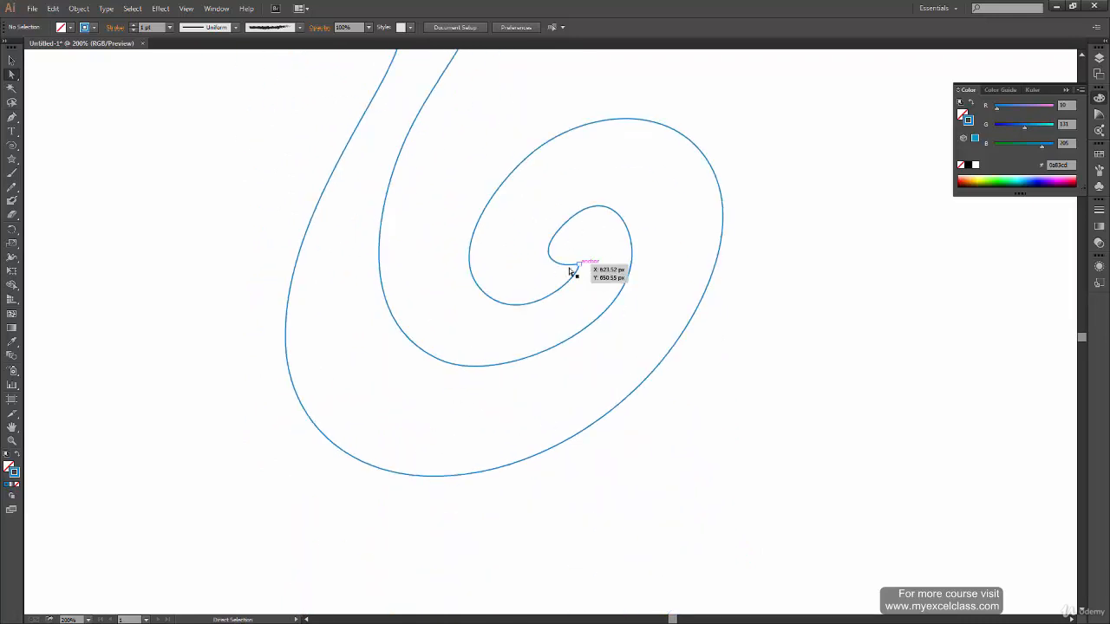
# - Rotate the handles of the anchor beside the spiral's inner tip and shift that anchor outward to round the hook
pyautogui.hotkey('ctrl', '+')
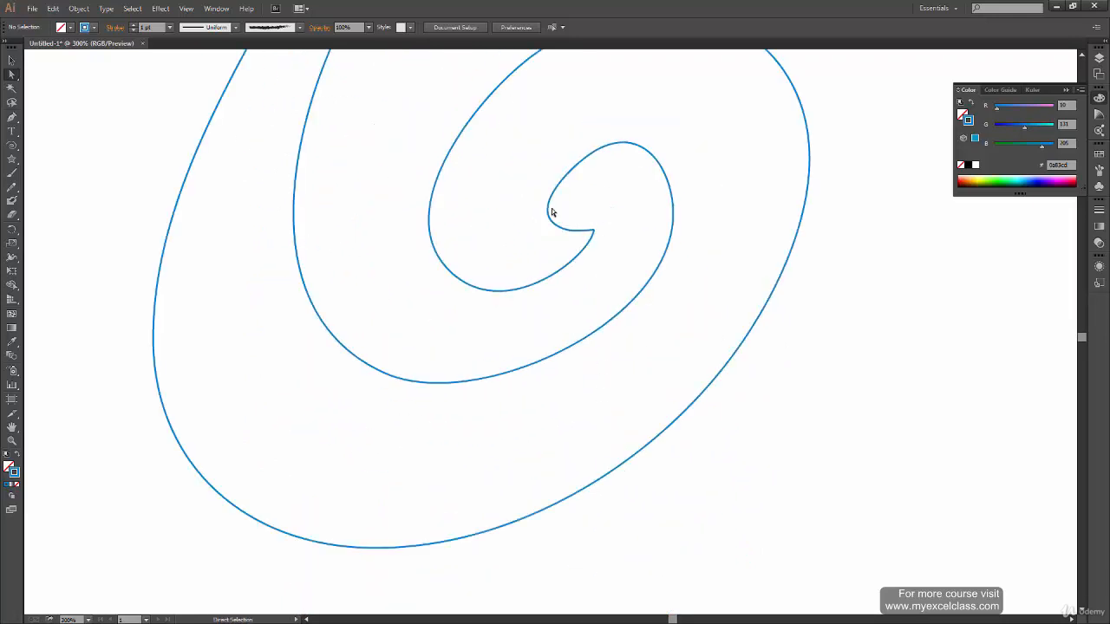
pyautogui.scroll(2, 596, 260)
pyautogui.click(606, 271)
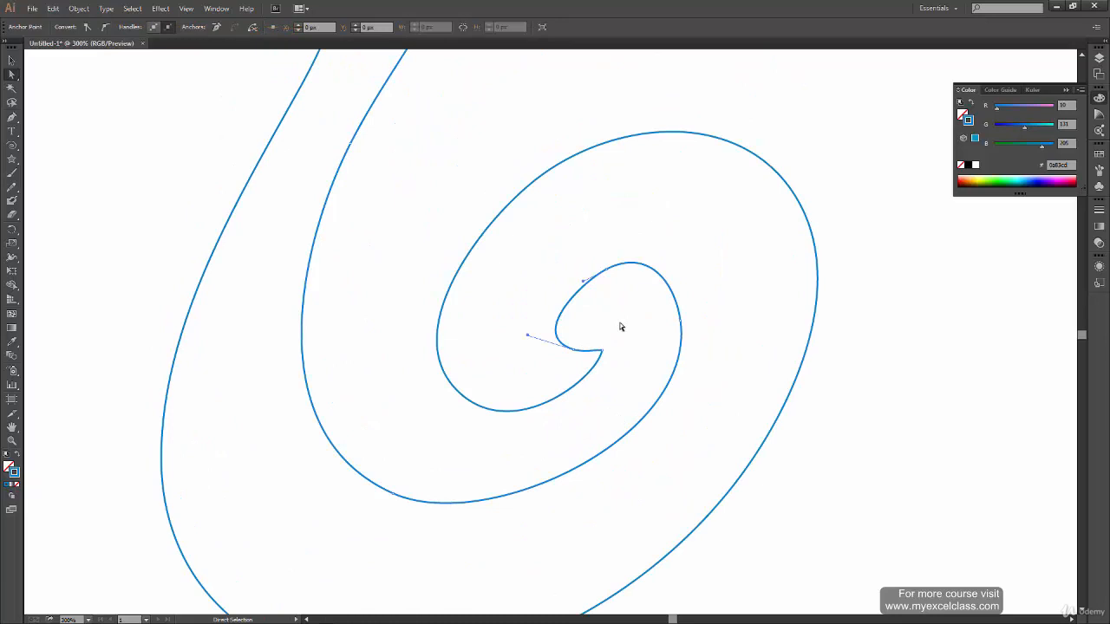
pyautogui.click(611, 273)
pyautogui.moveTo(605, 269)
pyautogui.mouseDown()
pyautogui.moveTo(595, 252)
pyautogui.moveTo(609, 274)
pyautogui.mouseUp()
pyautogui.click(575, 352)
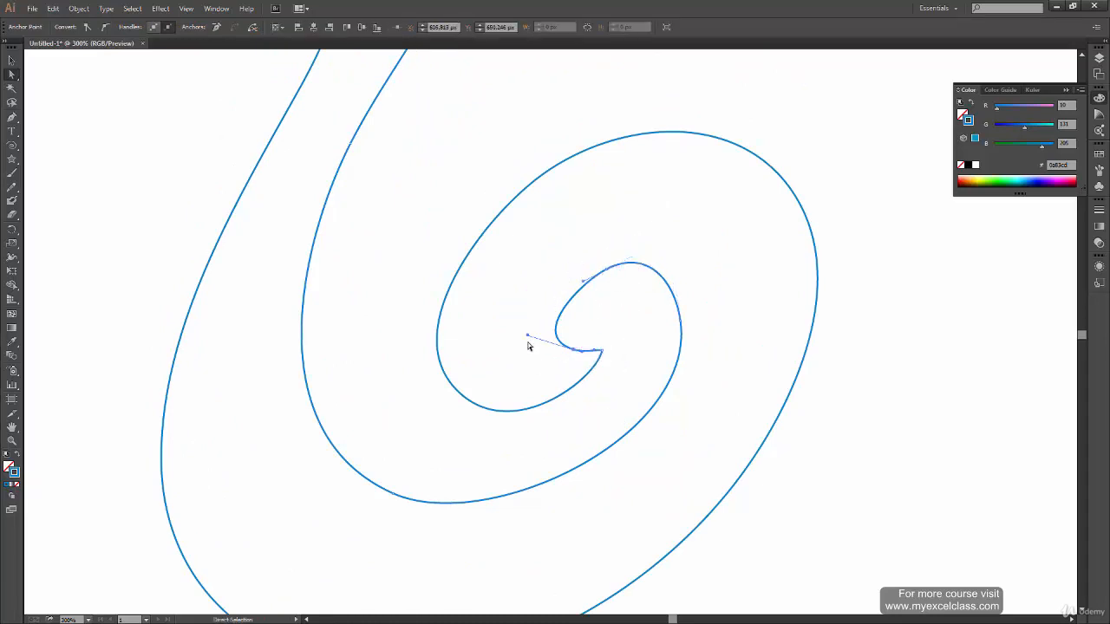
pyautogui.moveTo(528, 337); pyautogui.dragTo(551, 316)
pyautogui.moveTo(580, 361); pyautogui.dragTo(594, 355)
pyautogui.scroll(8, 624, 383)
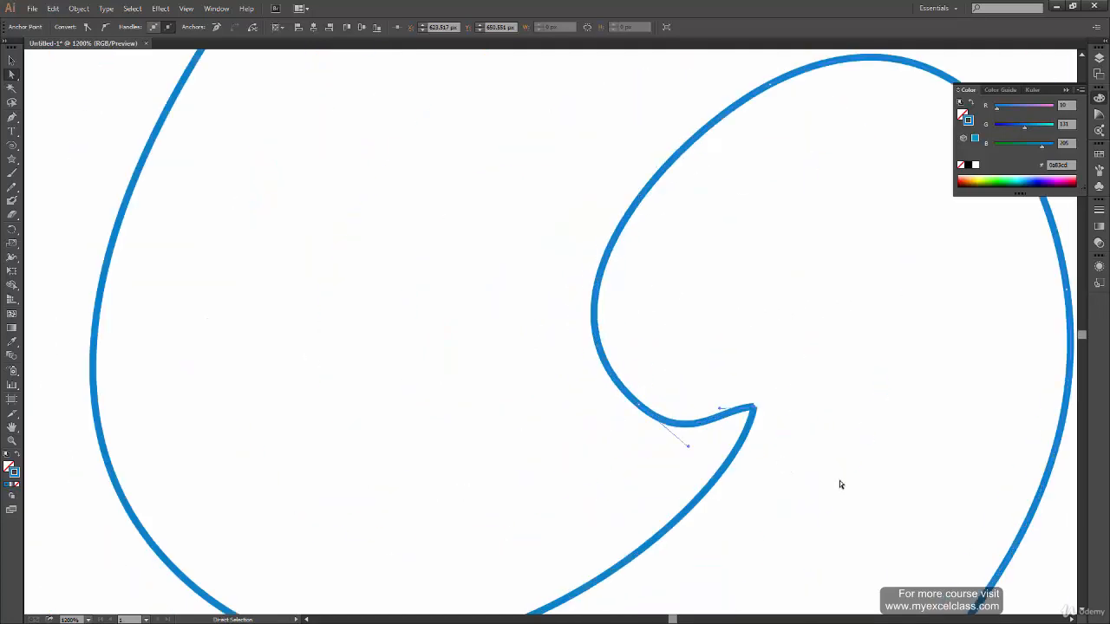
pyautogui.moveTo(585, 341); pyautogui.dragTo(518, 488)
pyautogui.scroll(-5, 518, 488)
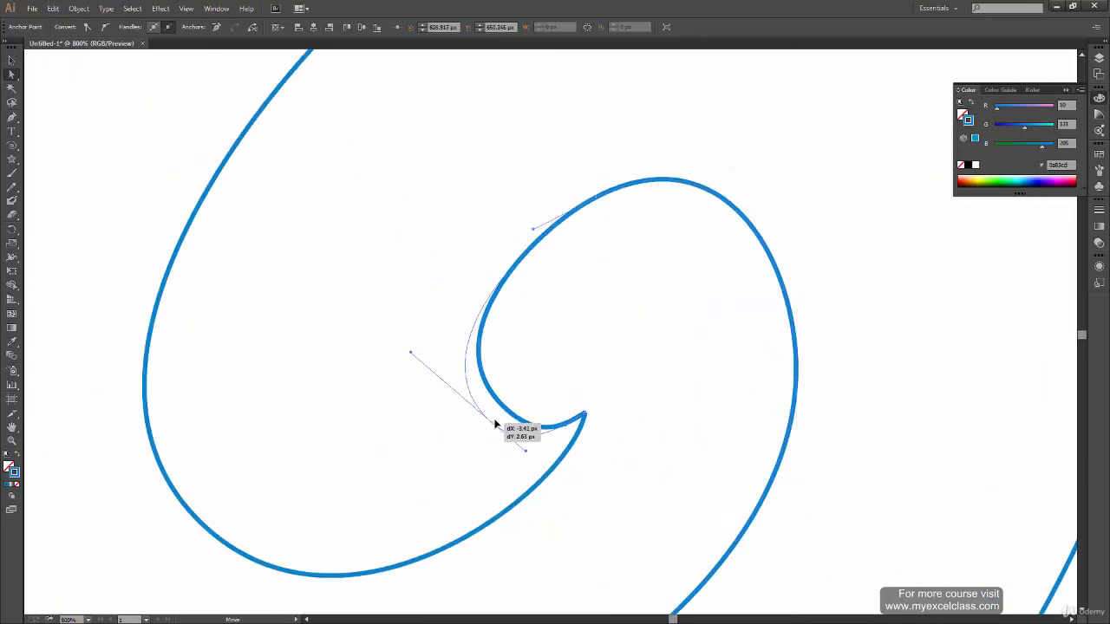
# - Move the anchor at the top of the inner curl up and outward, and stretch its outer handle to widen the curl
pyautogui.scroll(2, 595, 255)
pyautogui.moveTo(605, 270); pyautogui.dragTo(564, 211)
pyautogui.hotkey('ctrl', '-')
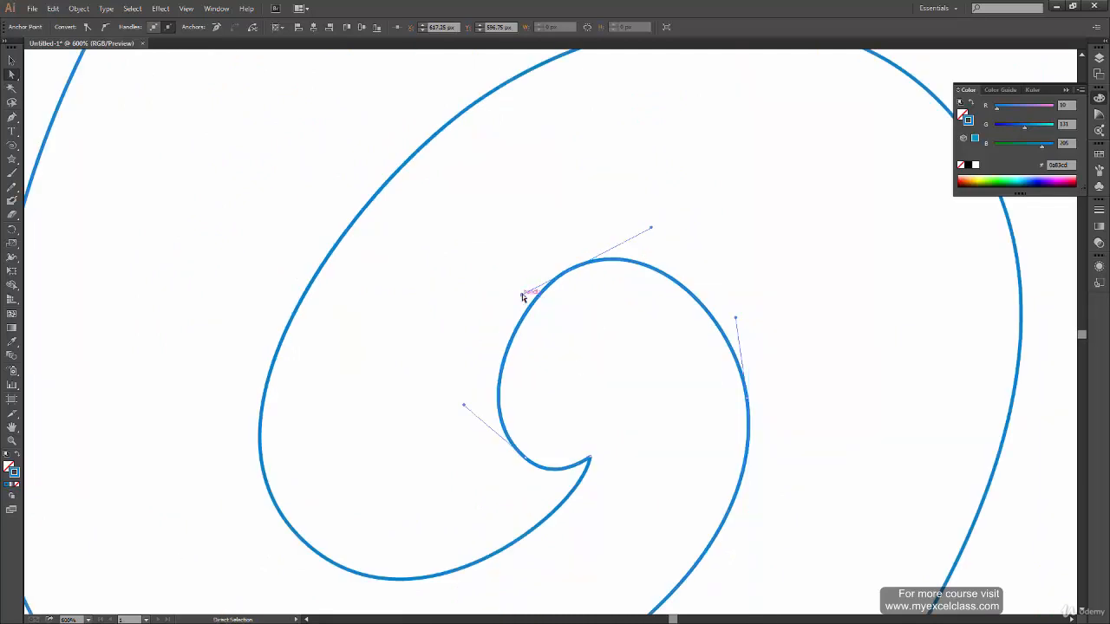
pyautogui.moveTo(523, 294); pyautogui.dragTo(478, 299)
# - Flatten the handle of the anchor beside the inner tip and nudge that anchor slightly outward
pyautogui.click(525, 457)
pyautogui.moveTo(466, 404); pyautogui.dragTo(455, 421)
pyautogui.moveTo(526, 457); pyautogui.dragTo(519, 461)
pyautogui.hotkey('ctrl', '-')
pyautogui.hotkey('ctrl', '-')
pyautogui.hotkey('ctrl', '-')
pyautogui.hotkey('ctrl', '-')
pyautogui.hotkey('ctrl', '+')
pyautogui.hotkey('ctrl', '+')
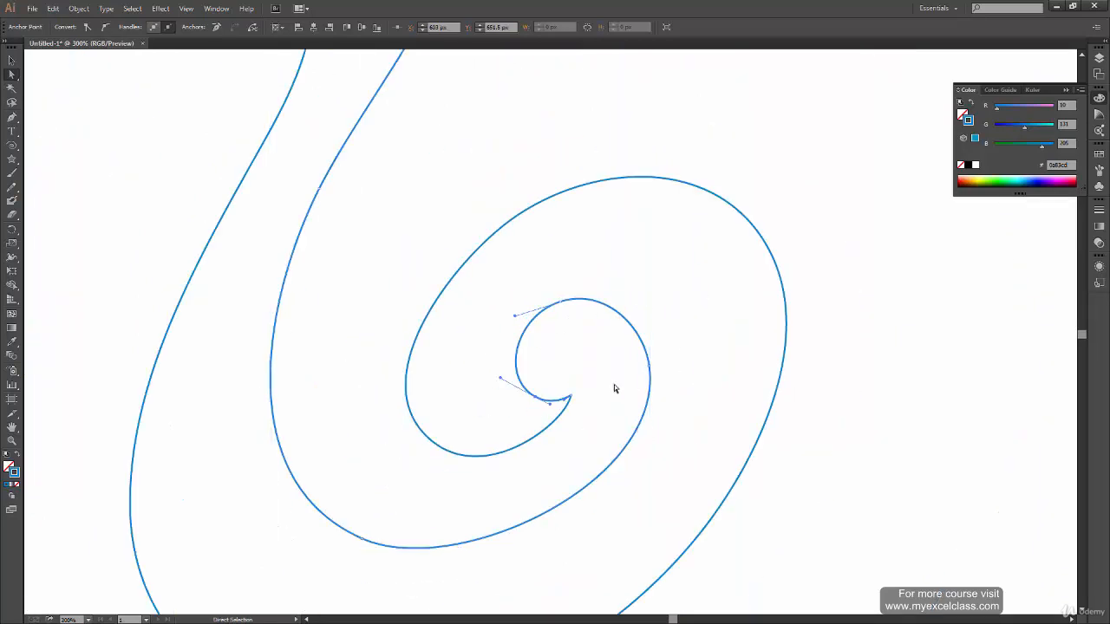
# - Try moving the inner curl's top anchor down and inward, and undo the move
pyautogui.moveTo(569, 303); pyautogui.dragTo(587, 314)
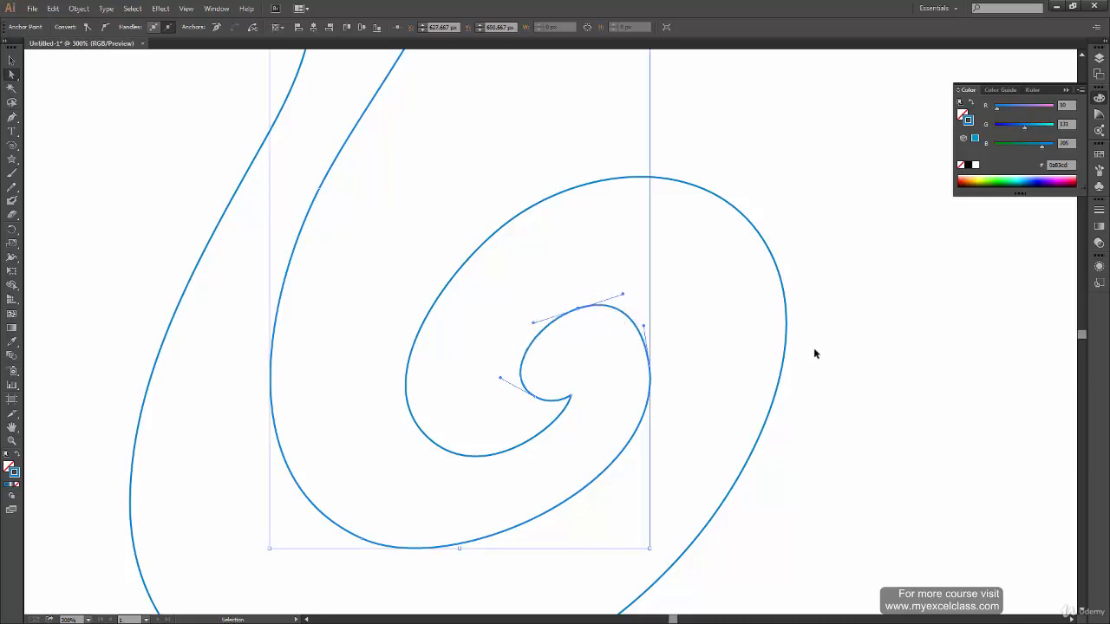
pyautogui.hotkey('ctrl', 'z')
pyautogui.click(804, 421)
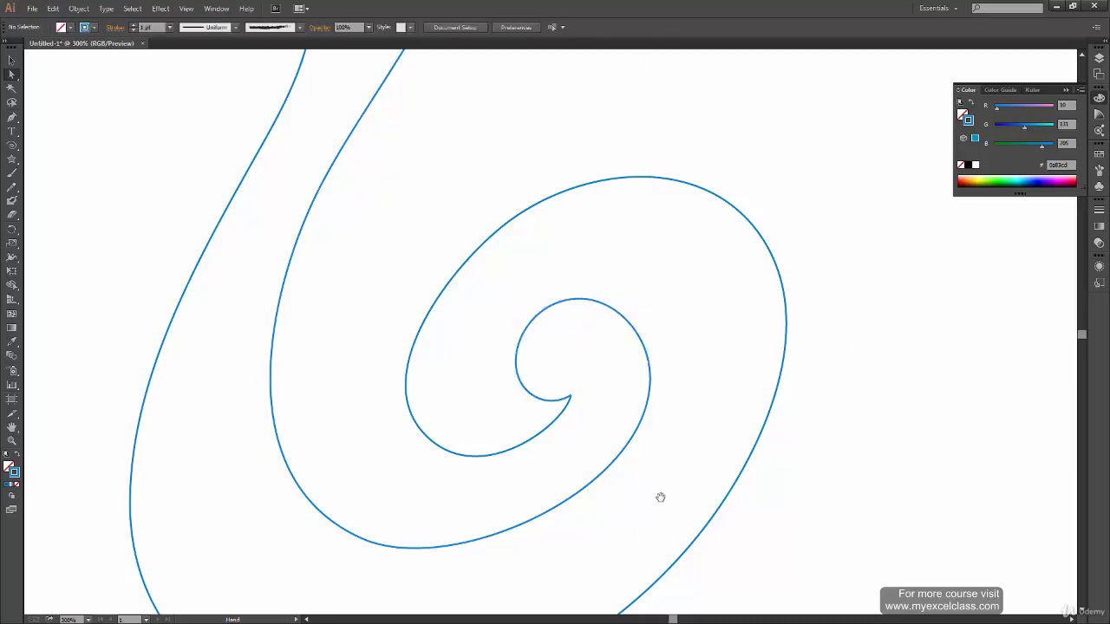
# - Move the anchor at the spiral's upper-left bend up and outward, and lengthen both its handles to round the turn
pyautogui.moveTo(547, 404); pyautogui.dragTo(626, 370)
pyautogui.click(484, 362)
pyautogui.moveTo(574, 318); pyautogui.dragTo(571, 371)
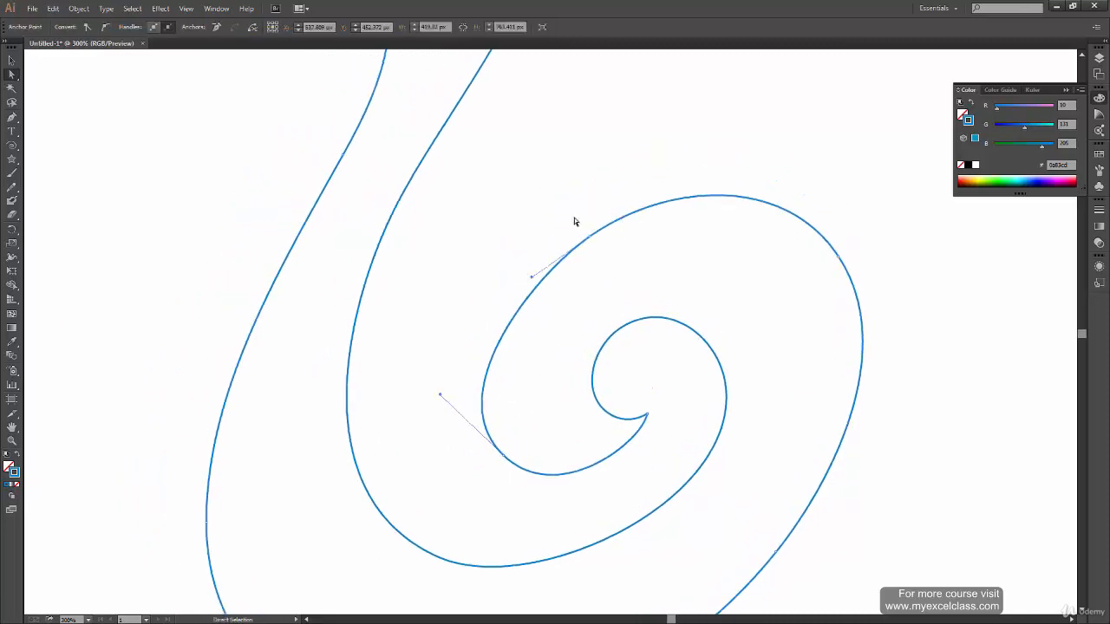
pyautogui.click(595, 237)
pyautogui.moveTo(595, 236); pyautogui.dragTo(560, 214)
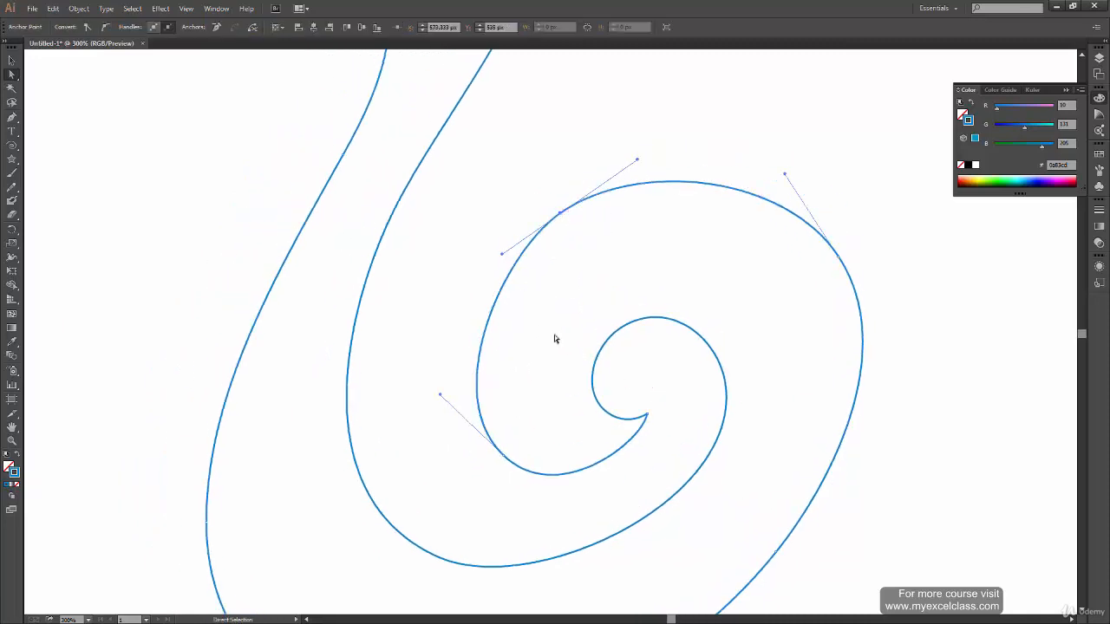
pyautogui.moveTo(501, 253); pyautogui.dragTo(452, 283)
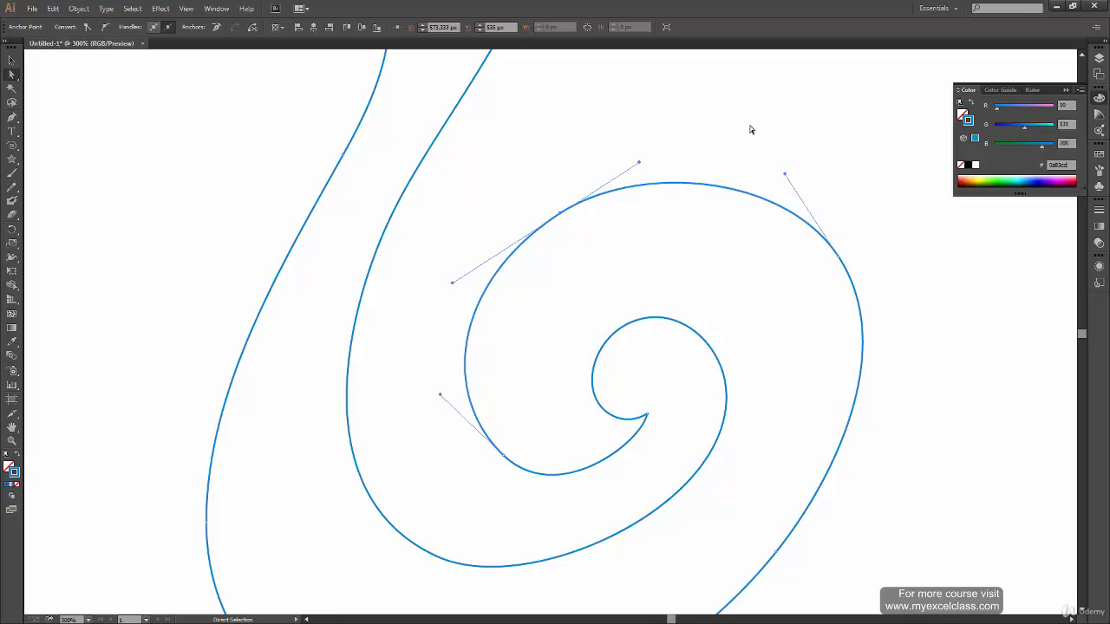
pyautogui.moveTo(639, 163); pyautogui.dragTo(677, 136)
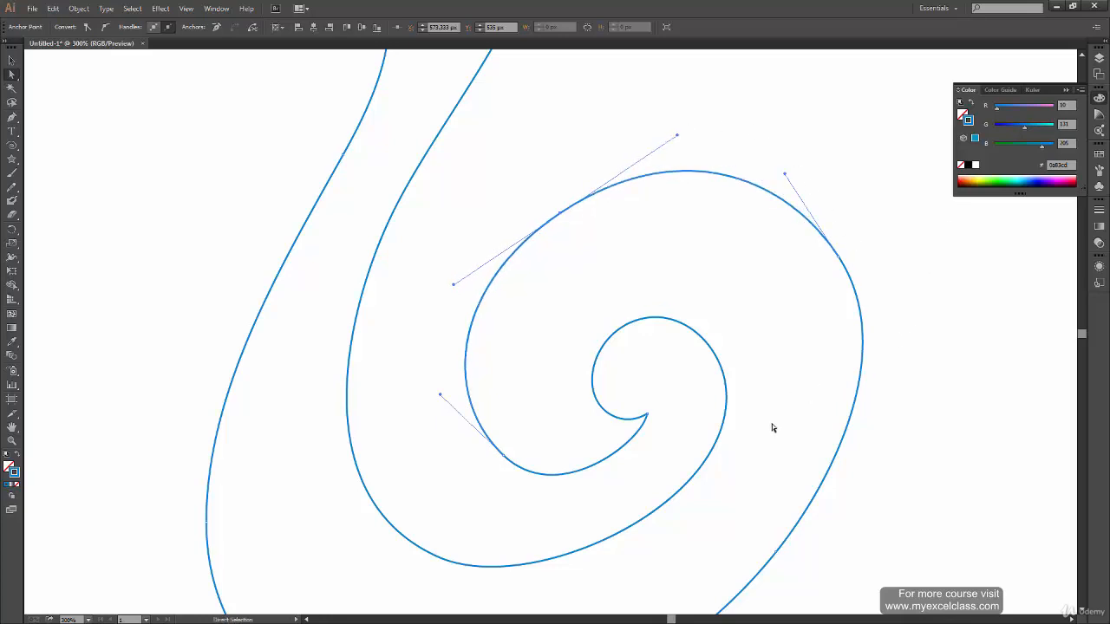
# - Pull the forward handle of the anchor at the spiral's lower-left bend outward and slightly up to round the lower turn
pyautogui.moveTo(741, 474); pyautogui.dragTo(756, 446)
pyautogui.click(520, 428)
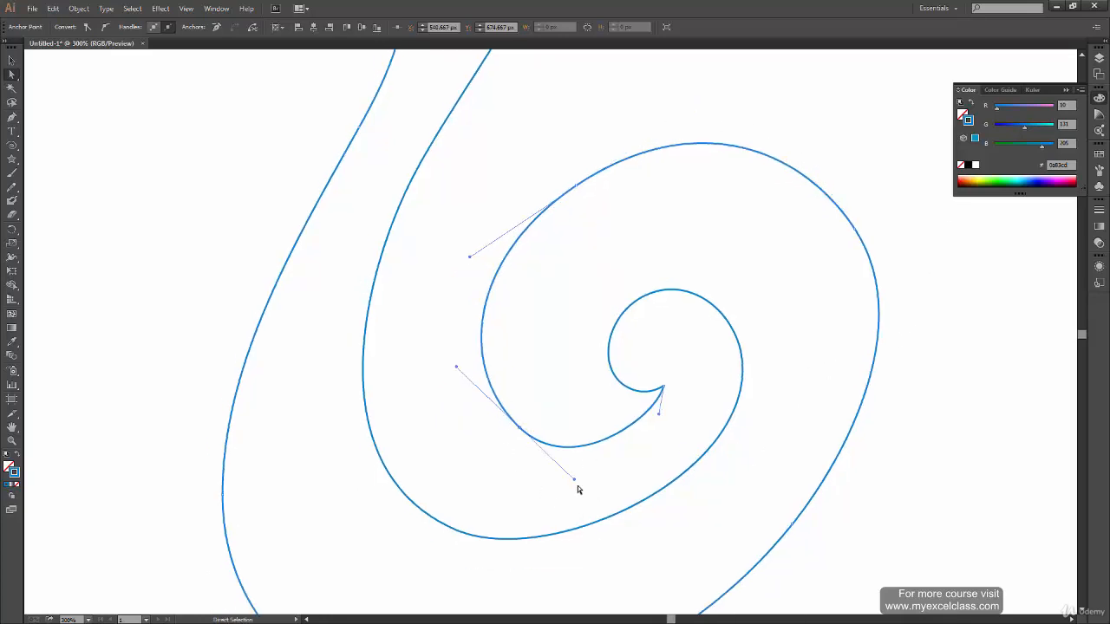
pyautogui.moveTo(573, 479); pyautogui.dragTo(597, 468)
pyautogui.click(590, 518)
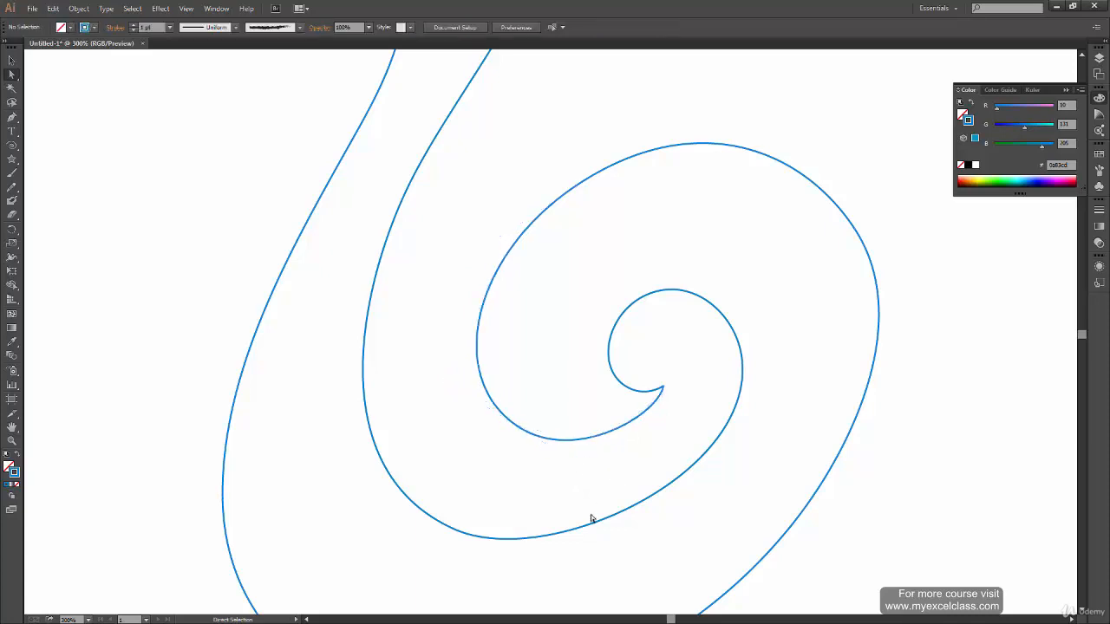
pyautogui.hotkey('ctrl', '0')
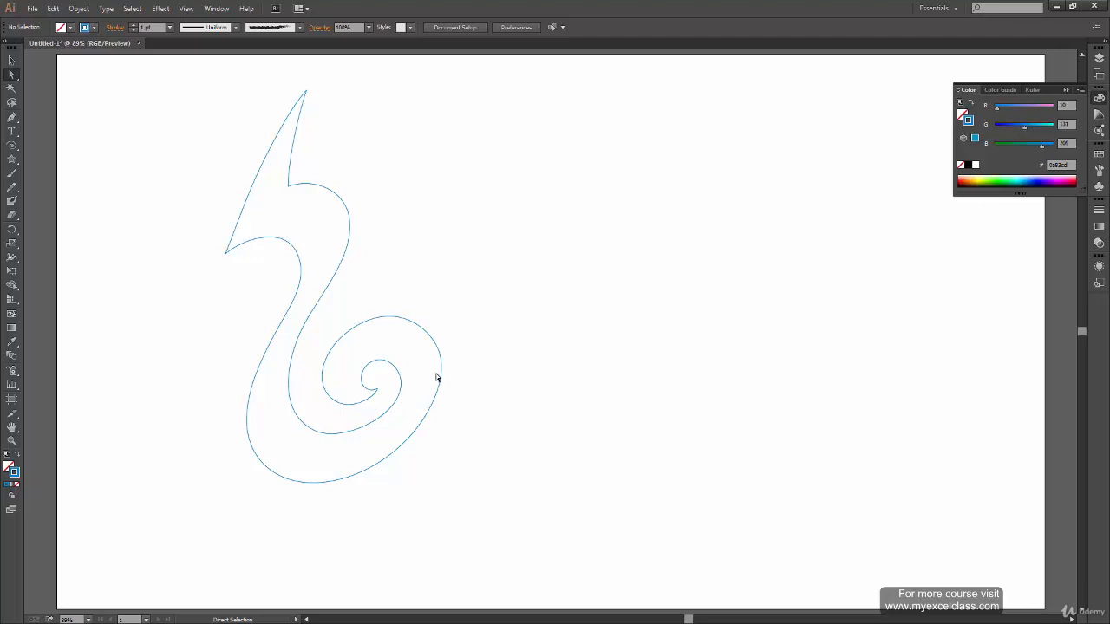
# - Pencil a freehand S-shaped curve, about 256 px wide and 171 px high, in the empty area beside the spiral
pyautogui.hotkey('ctrl', '+')
pyautogui.hotkey('ctrl', '+')
pyautogui.hotkey('ctrl', '+')
pyautogui.hotkey('ctrl', '+')
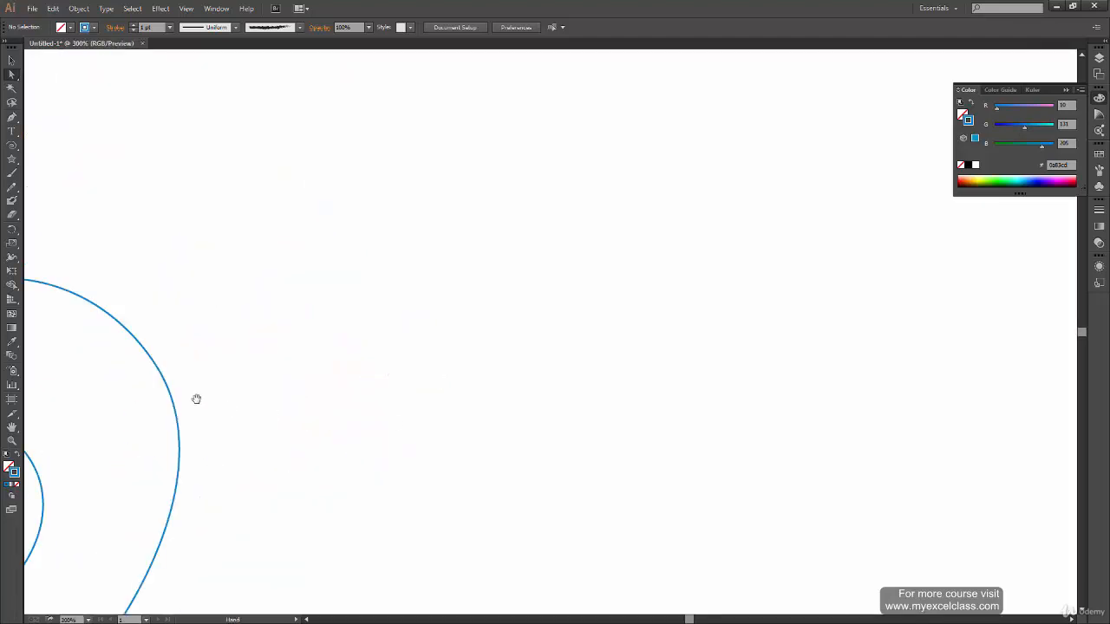
pyautogui.moveTo(196, 397)
pyautogui.mouseDown()
pyautogui.moveTo(454, 386)
pyautogui.moveTo(496, 248)
pyautogui.mouseUp()
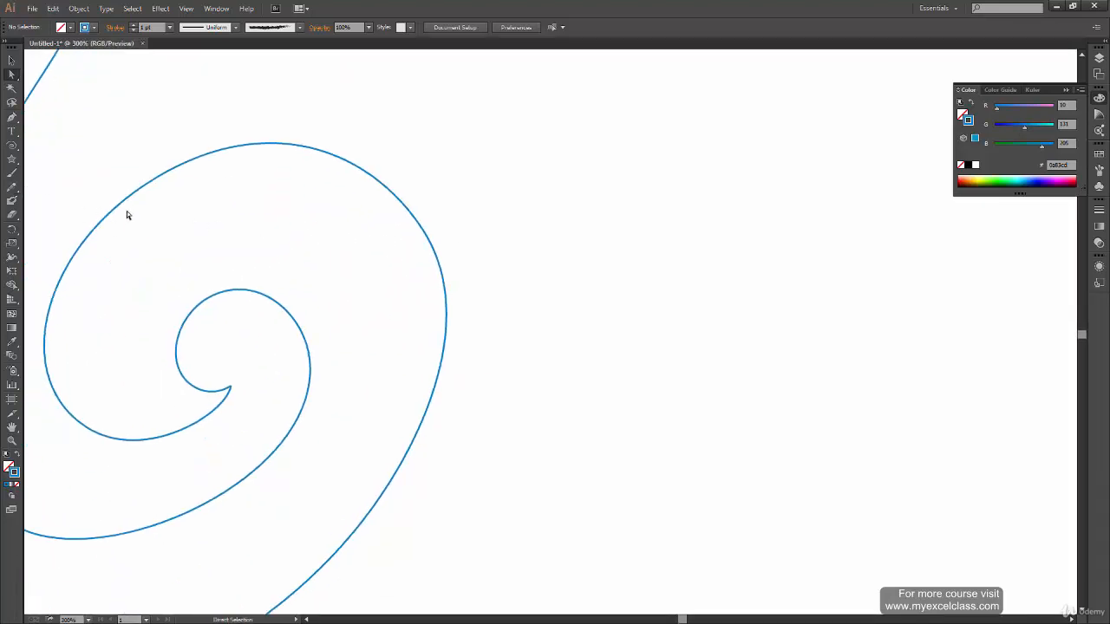
pyautogui.click(11, 188)
pyautogui.hscroll(10, 411, 391)
pyautogui.scroll(3, 411, 391)
pyautogui.moveTo(274, 131)
pyautogui.mouseDown()
pyautogui.moveTo(649, 266)
pyautogui.moveTo(707, 428)
pyautogui.mouseUp()
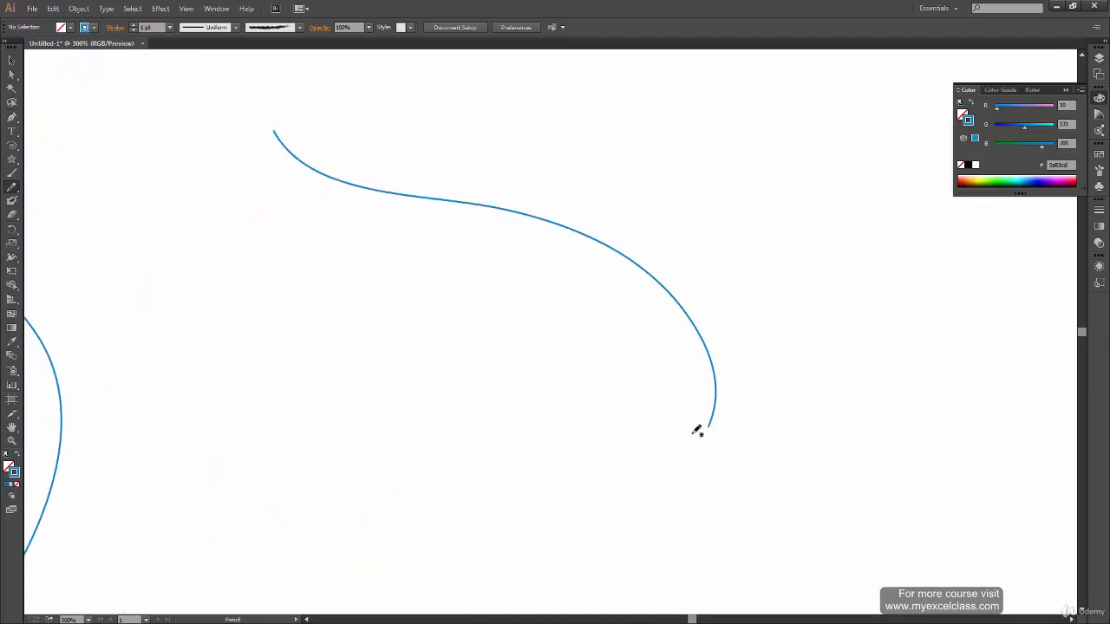
# - Try reshaping the new curve by pulling the middle anchor's linked handle upward and outward, and undo it
pyautogui.press('a')
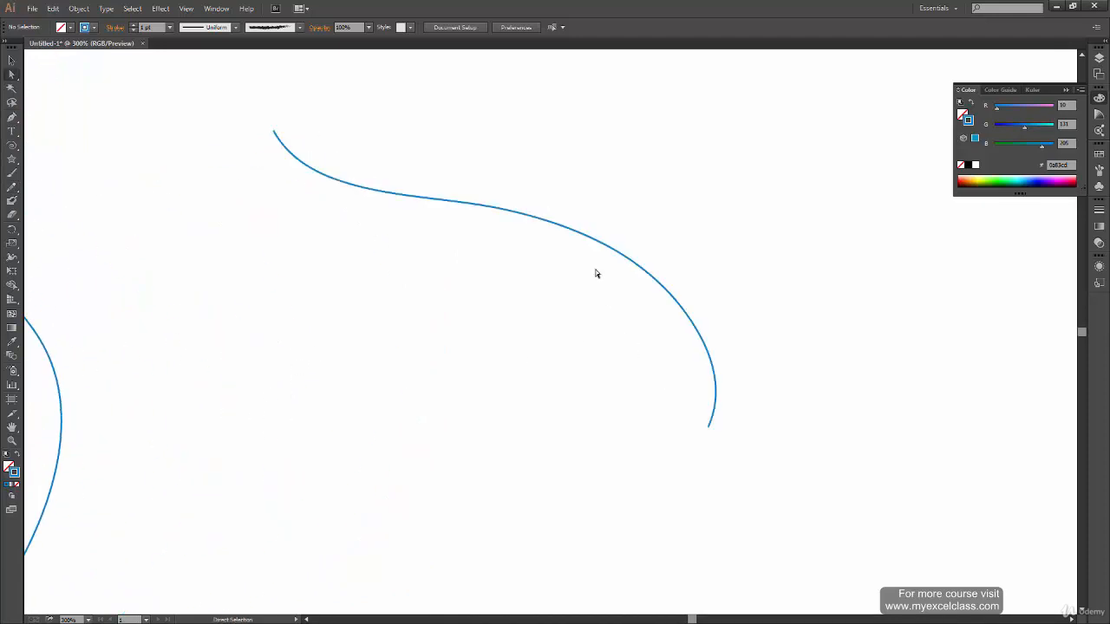
pyautogui.click(600, 243)
pyautogui.click(504, 209)
pyautogui.click(573, 226)
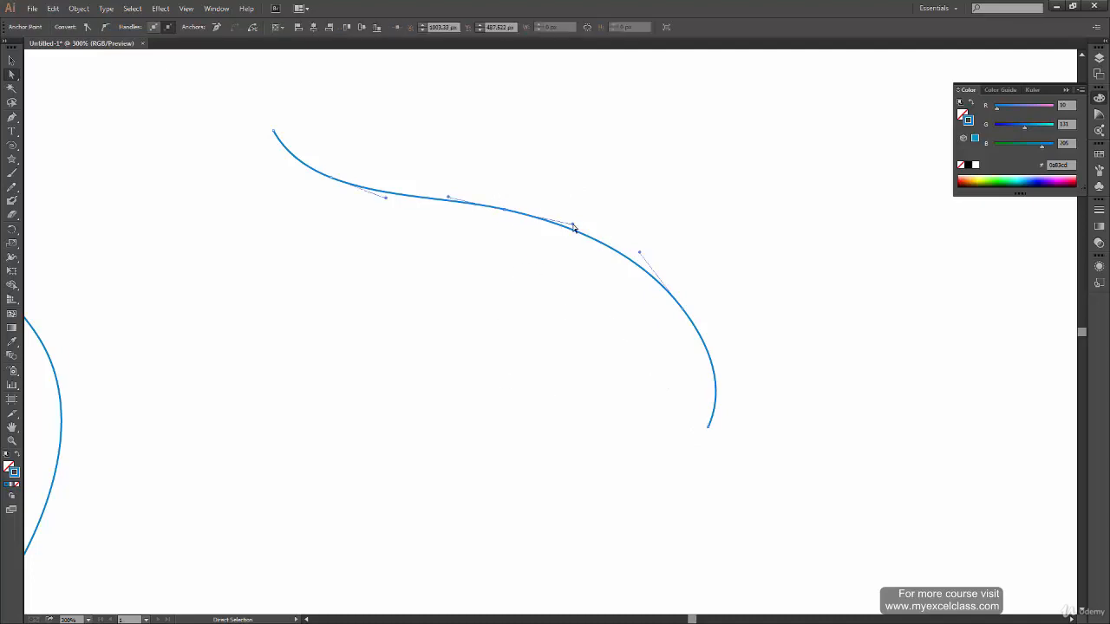
pyautogui.moveTo(570, 231); pyautogui.dragTo(621, 191)
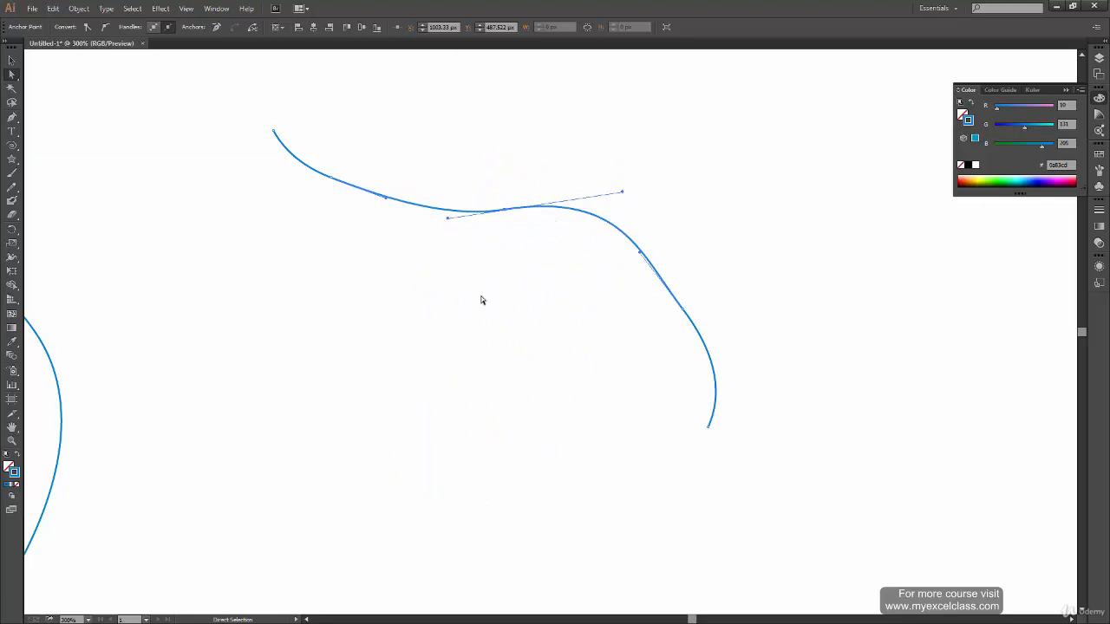
pyautogui.hotkey('ctrl', 'z')
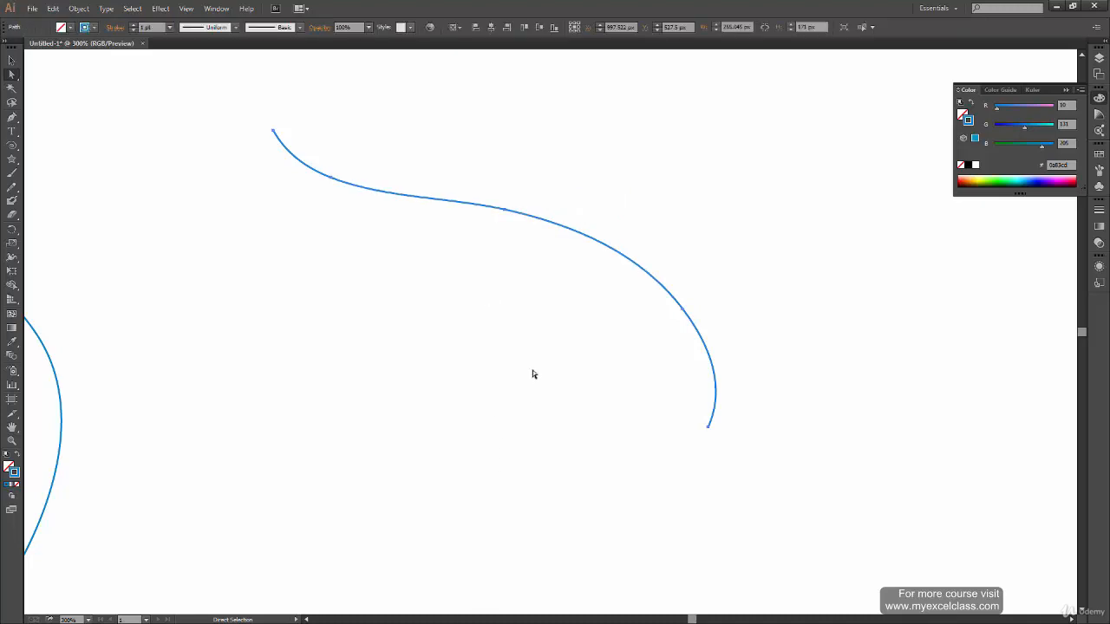
# - Break the middle anchor's handles apart and pull its forward handle steeply down to form a corner
pyautogui.click(511, 210)
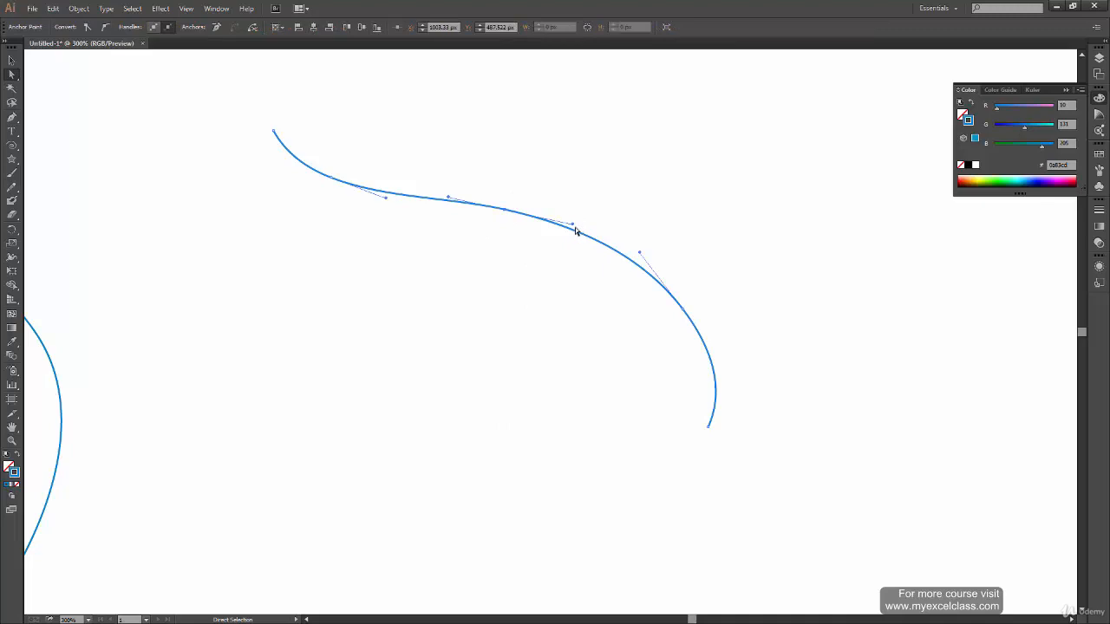
pyautogui.press('alt')
pyautogui.press('alt')
pyautogui.moveTo(575, 226); pyautogui.dragTo(455, 396)
# - Undo a linked handle move at the next anchor and swing only its incoming handle down to form a second corner
pyautogui.moveTo(641, 252); pyautogui.dragTo(620, 336)
pyautogui.hotkey('ctrl', 'z')
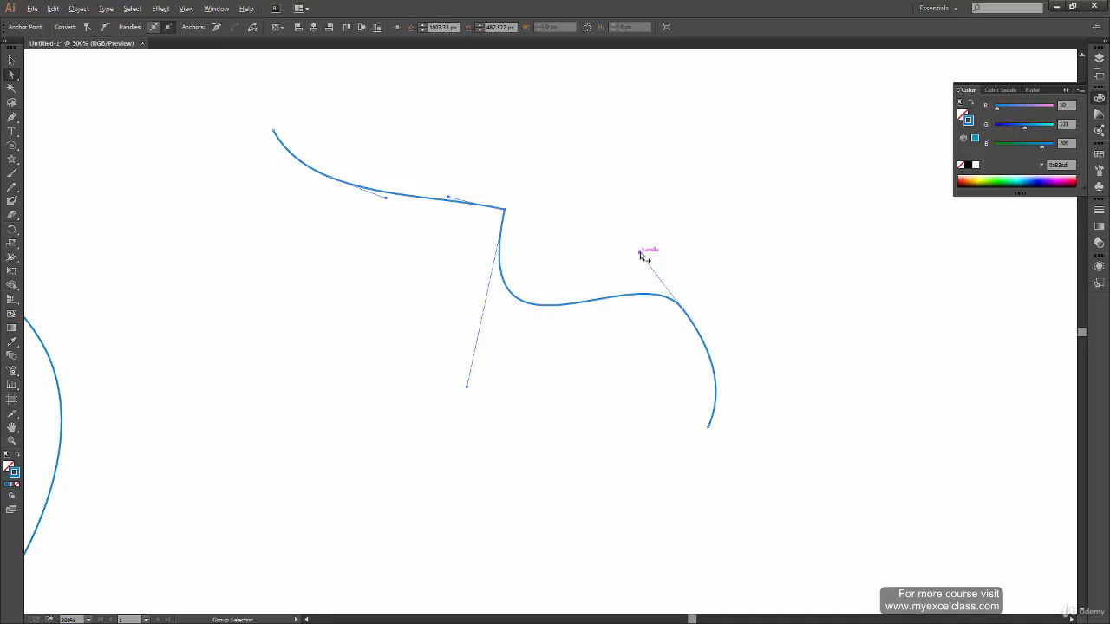
pyautogui.moveTo(640, 254); pyautogui.dragTo(642, 381)
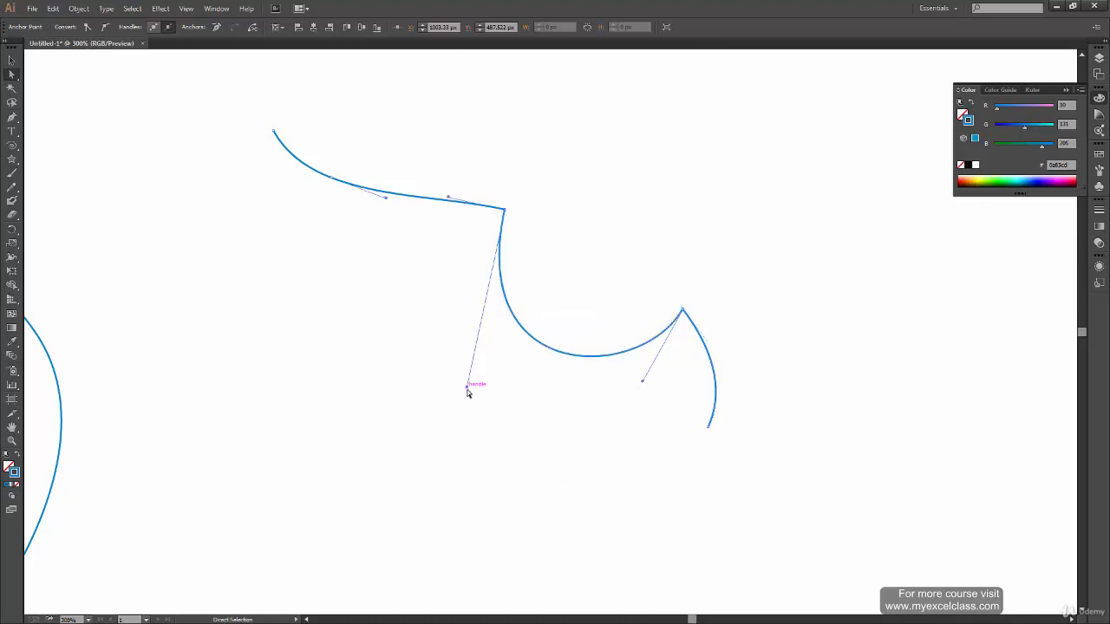
# - Shorten the middle anchor's downward handle, deselect the curve to check it, and reselect the middle anchor
pyautogui.moveTo(467, 393); pyautogui.dragTo(464, 341)
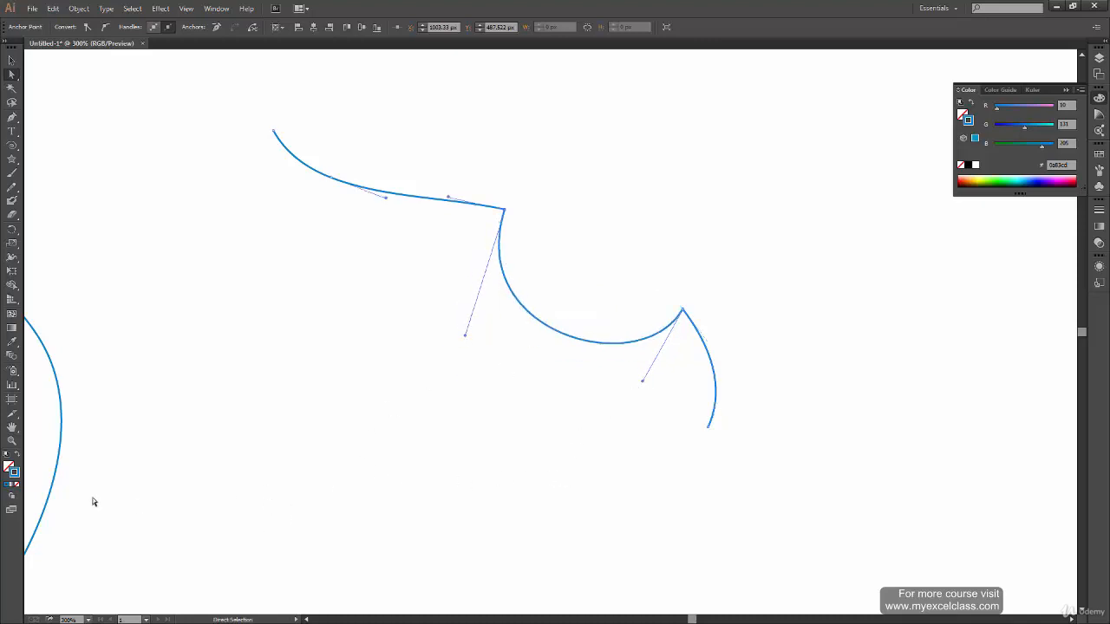
pyautogui.click(12, 60)
pyautogui.click(136, 260)
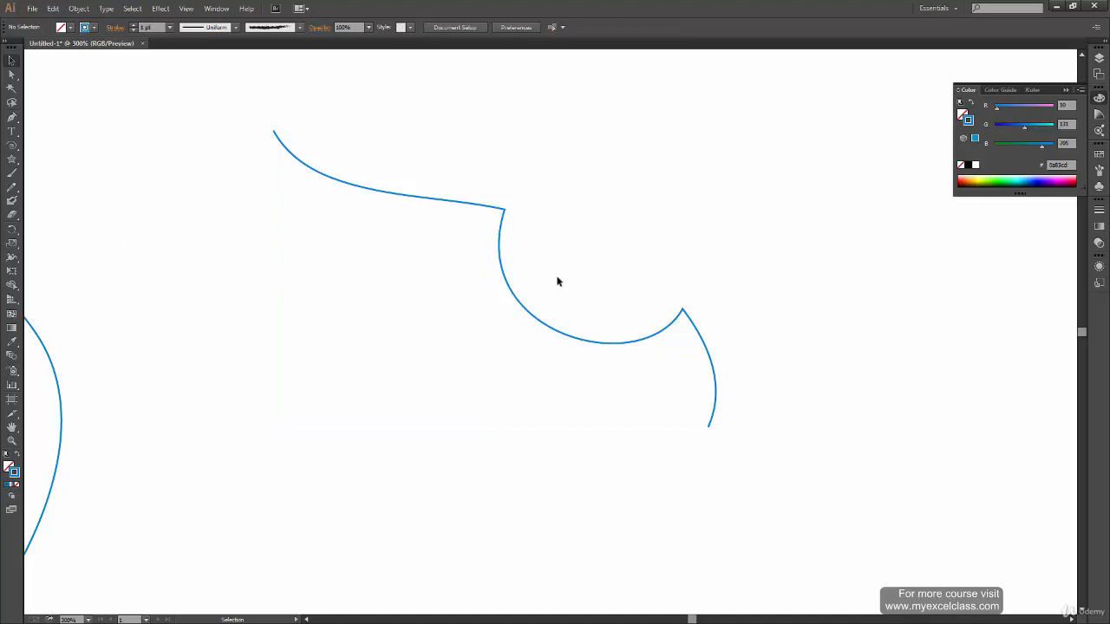
pyautogui.click(503, 210)
pyautogui.press('a')
pyautogui.click(453, 195)
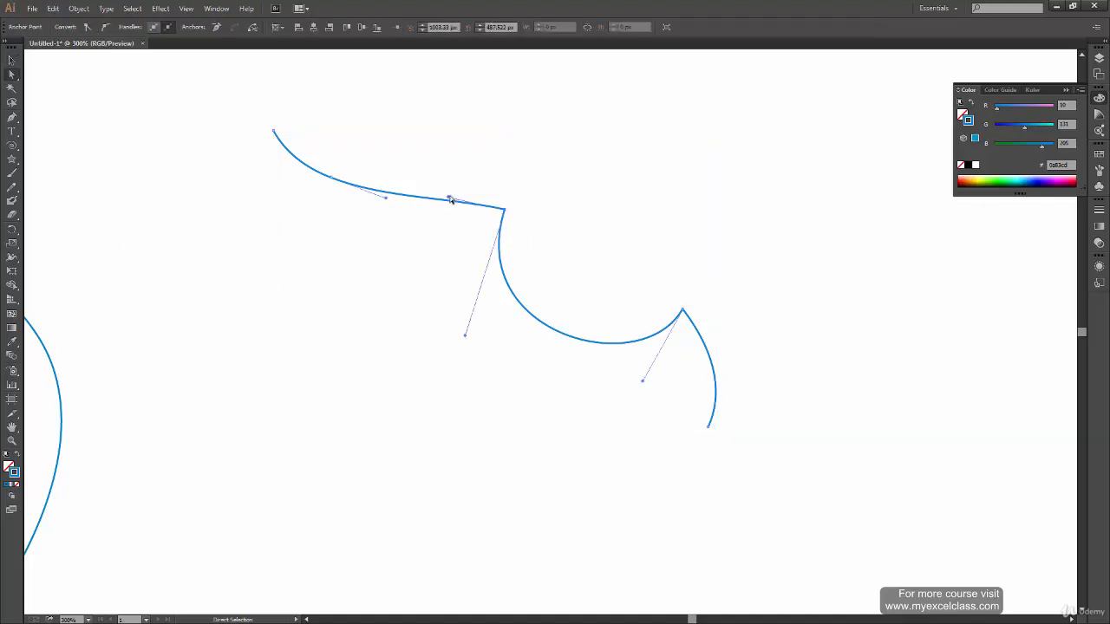
# - Try moving the middle anchor's incoming and downward handles independently of each other, undoing each move
pyautogui.moveTo(451, 197); pyautogui.dragTo(473, 188)
pyautogui.hotkey('ctrl', 'z')
pyautogui.moveTo(467, 385); pyautogui.dragTo(508, 356)
pyautogui.hotkey('ctrl', 'z')
pyautogui.moveTo(448, 198); pyautogui.dragTo(467, 171)
pyautogui.hotkey('ctrl', 'z')
pyautogui.moveTo(468, 387); pyautogui.dragTo(541, 373)
pyautogui.press('ctrl')
pyautogui.hotkey('ctrl', 'z')
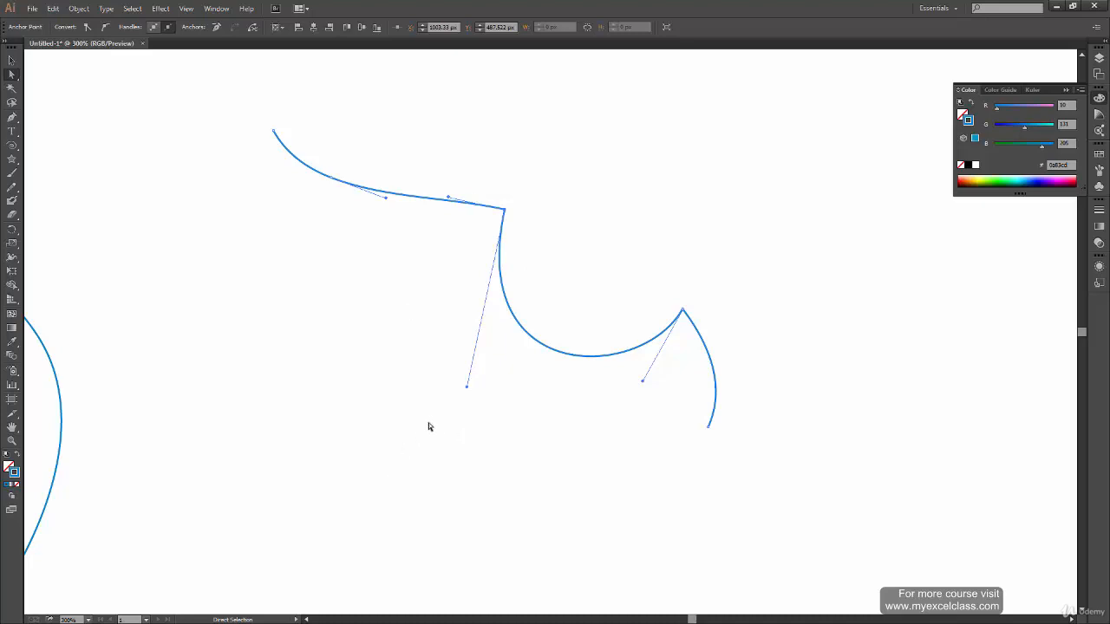
# - Try shortening the middle anchor's downward handle and extending the second corner's incoming handle, and undo both
pyautogui.moveTo(467, 392); pyautogui.dragTo(459, 358)
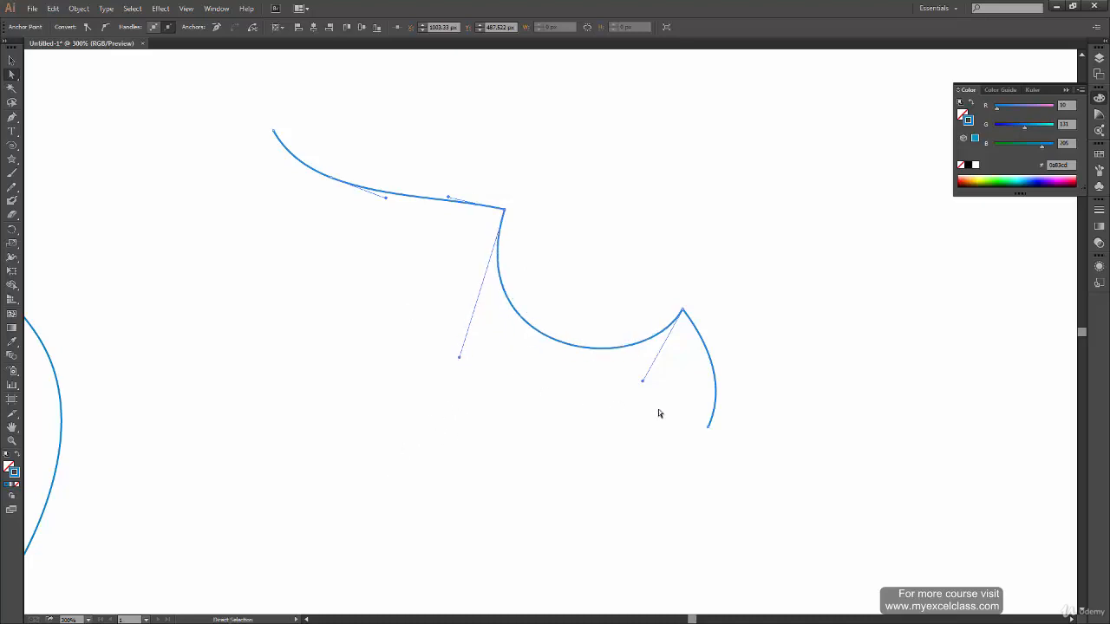
pyautogui.click(649, 389)
pyautogui.hotkey('ctrl', 'z')
pyautogui.hotkey('ctrl', 'z')
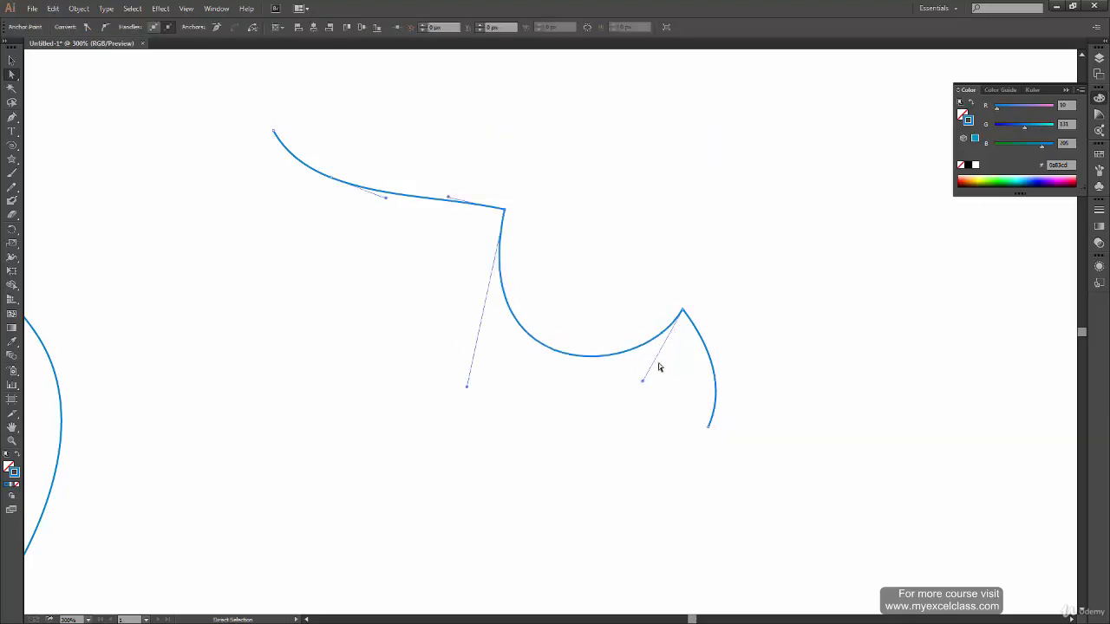
pyautogui.moveTo(643, 383); pyautogui.dragTo(636, 407)
pyautogui.hotkey('ctrl', 'z')
pyautogui.hotkey('ctrl', 'z')
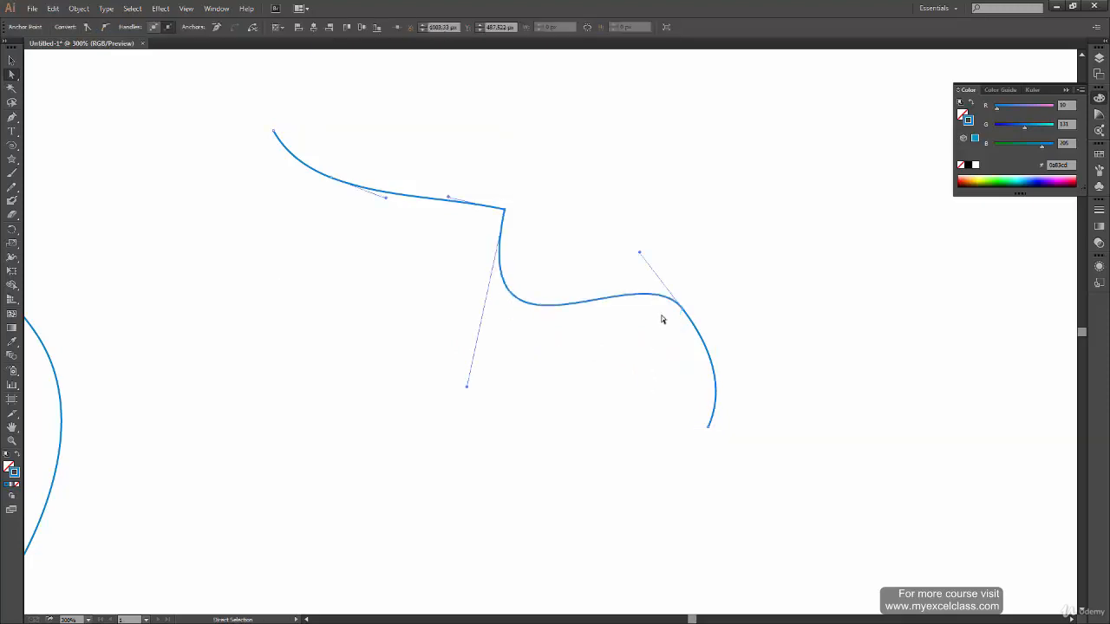
pyautogui.hotkey('ctrl', 'z')
pyautogui.press('a')
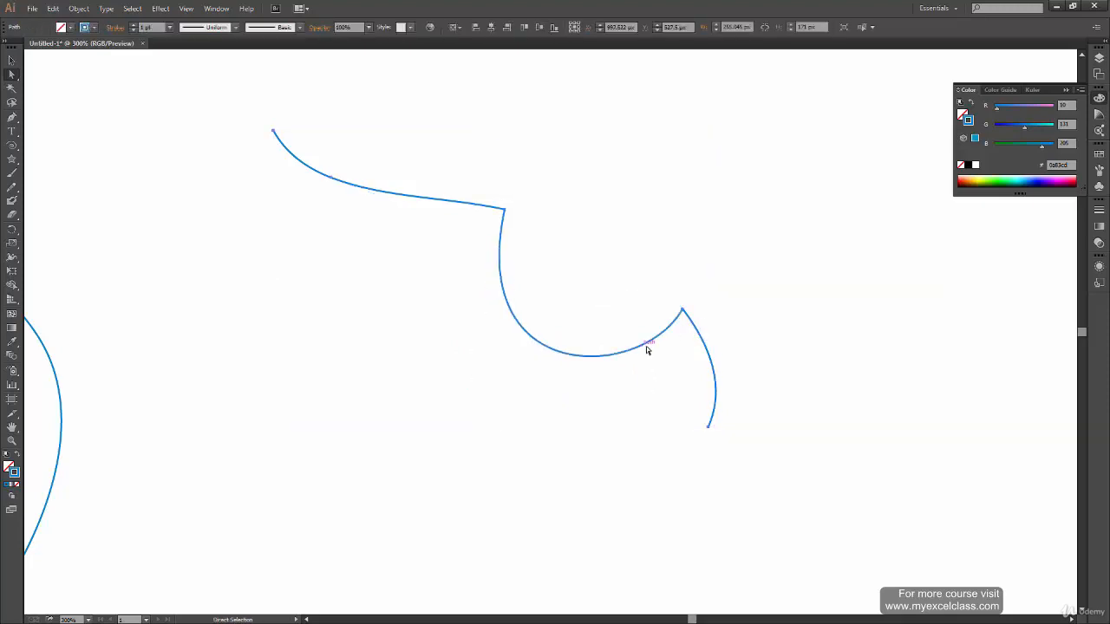
# - Lengthen the second corner's incoming handle slightly, and undo the handle edits back to the smooth curve
pyautogui.click(682, 311)
pyautogui.moveTo(646, 382)
pyautogui.mouseDown()
pyautogui.moveTo(627, 396)
pyautogui.moveTo(639, 390)
pyautogui.mouseUp()
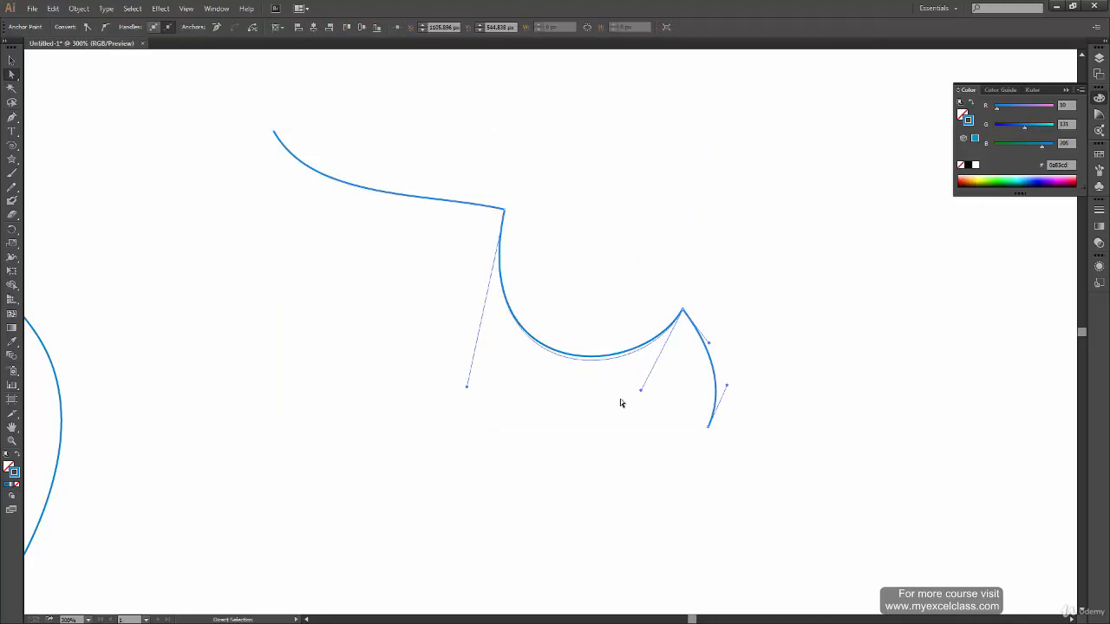
pyautogui.click(481, 402)
pyautogui.hotkey('ctrl', 'z')
pyautogui.click(654, 386)
pyautogui.hotkey('ctrl', 'z')
pyautogui.click(652, 389)
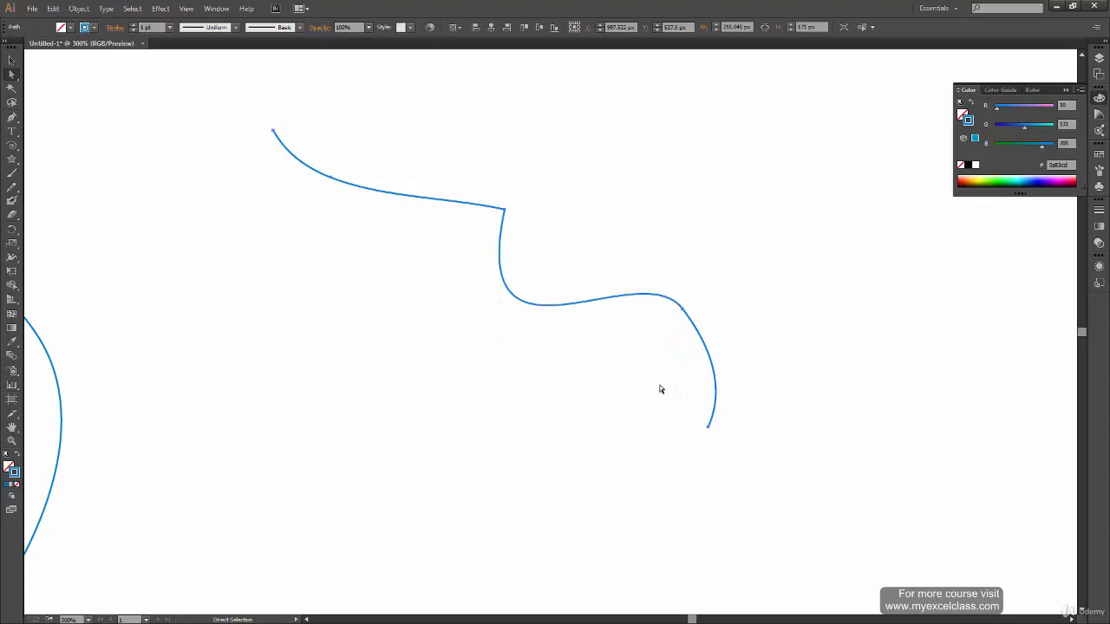
pyautogui.hotkey('ctrl', 'z')
pyautogui.press('a')
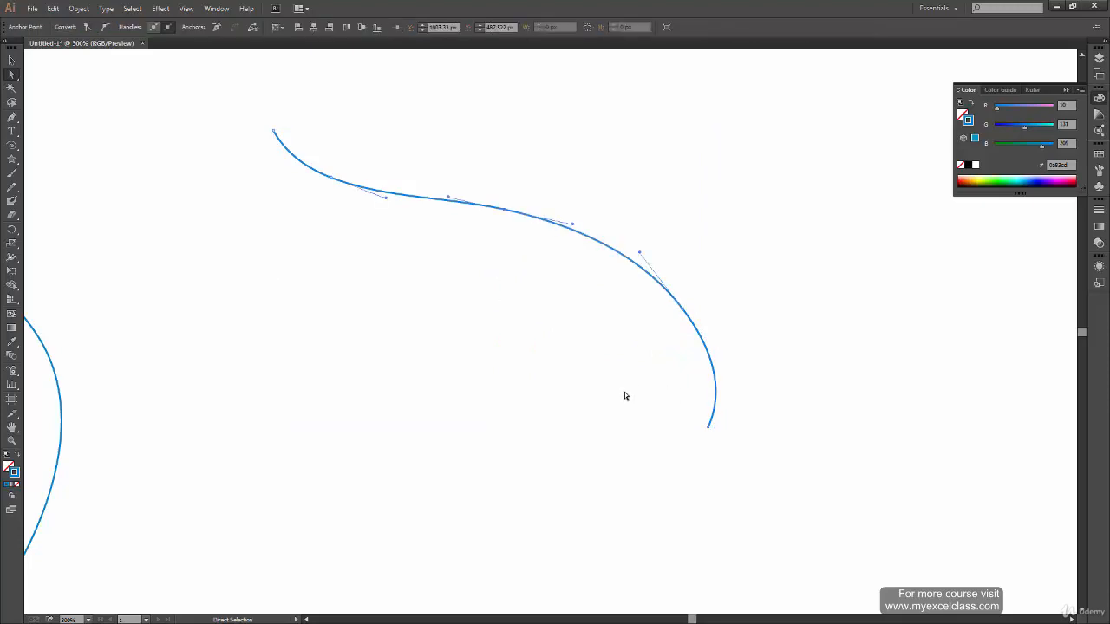
# - Select the whole practice curve and delete it
pyautogui.press('v')
pyautogui.click(272, 252)
pyautogui.moveTo(448, 131); pyautogui.dragTo(572, 295)
pyautogui.press('Delete')
pyautogui.press('a')
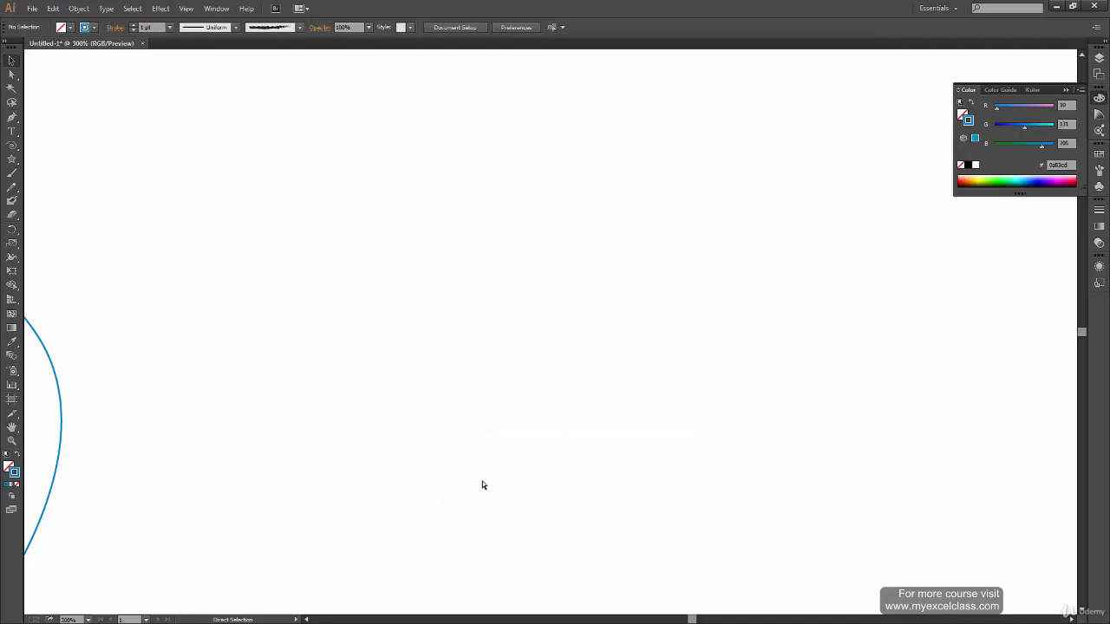
# - Fill both paths of the spiral figure with dark blue #004289 and deselect them
pyautogui.hotkey('ctrl', '0')
pyautogui.press('v')
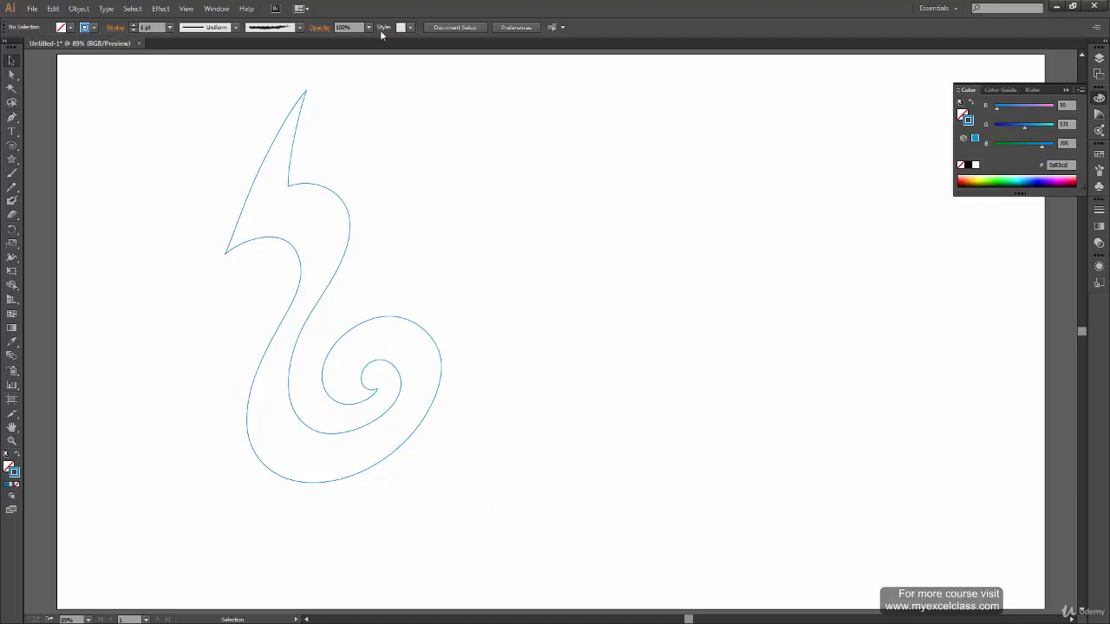
pyautogui.moveTo(218, 135); pyautogui.dragTo(413, 327)
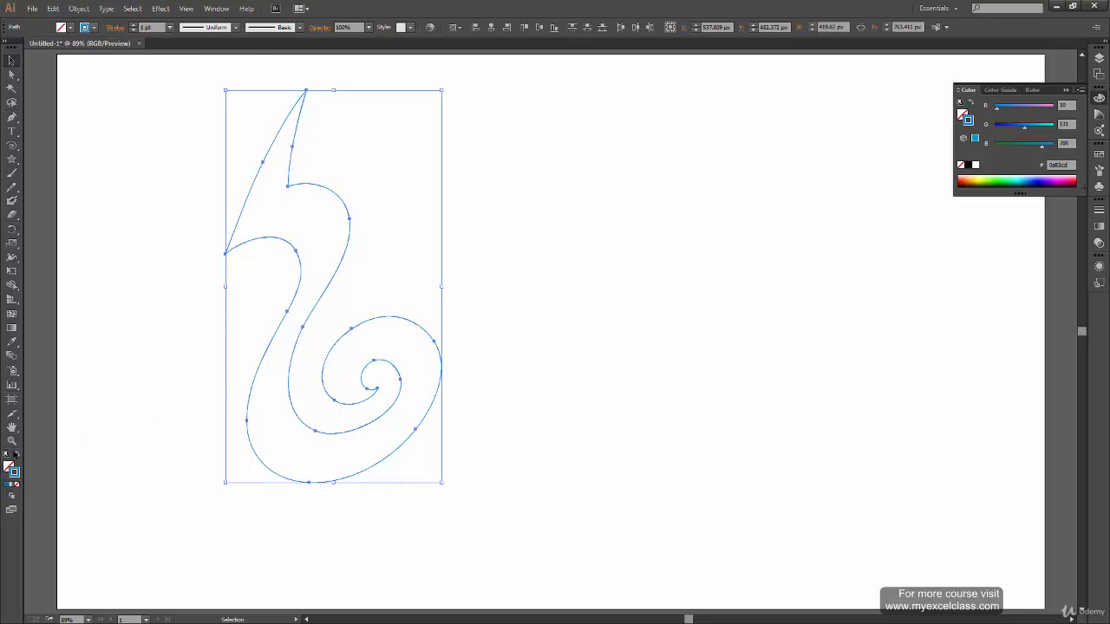
pyautogui.doubleClick(8, 469)
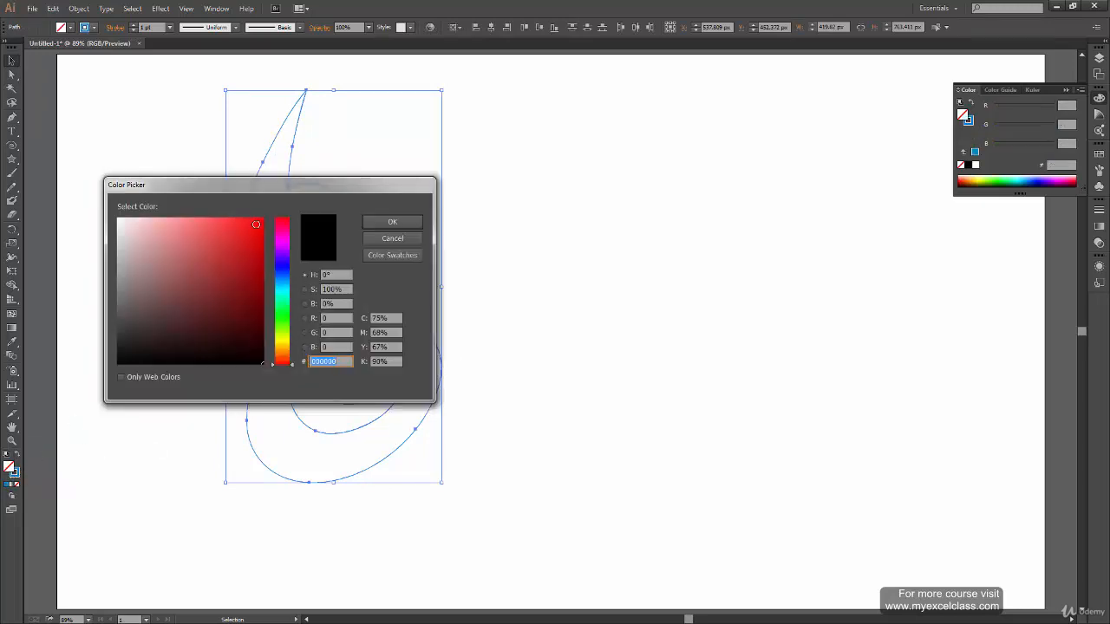
pyautogui.write('ff0000')
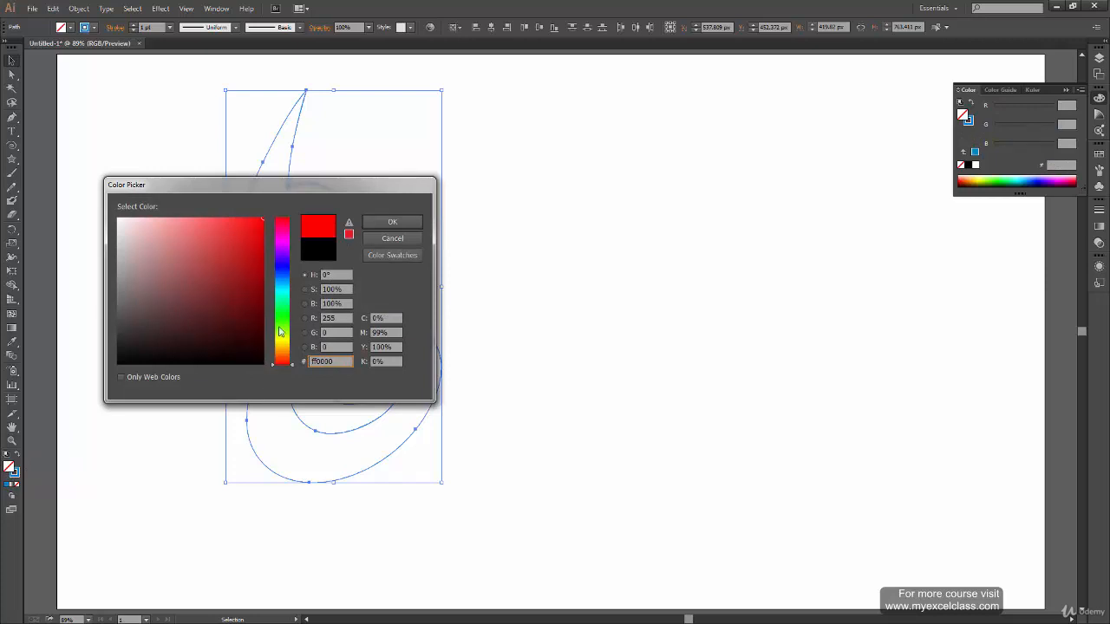
pyautogui.click(283, 275)
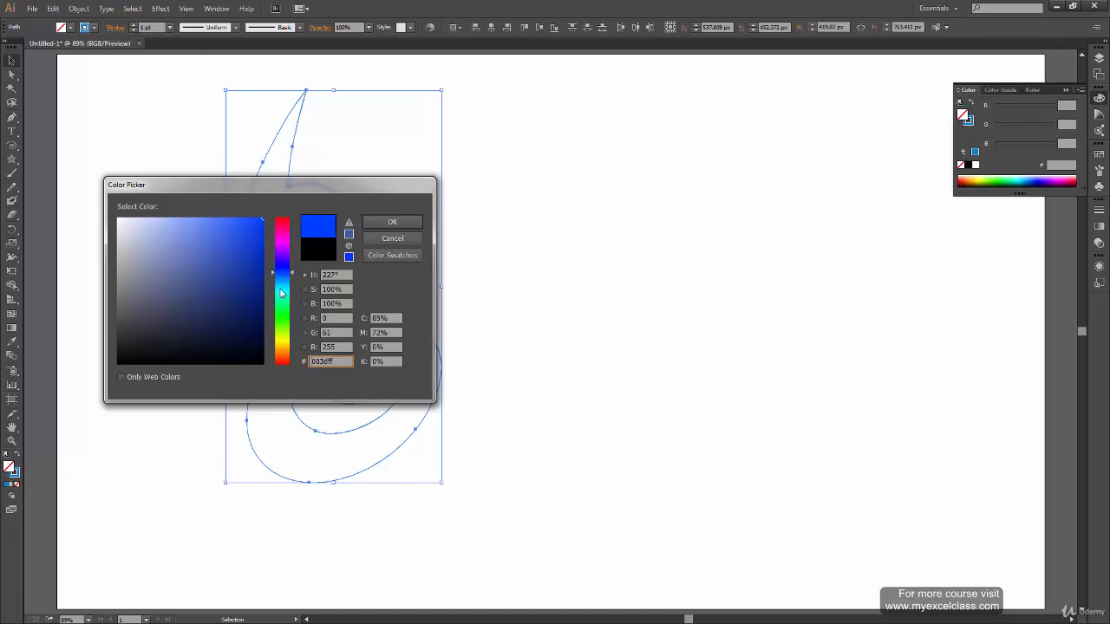
pyautogui.click(263, 260)
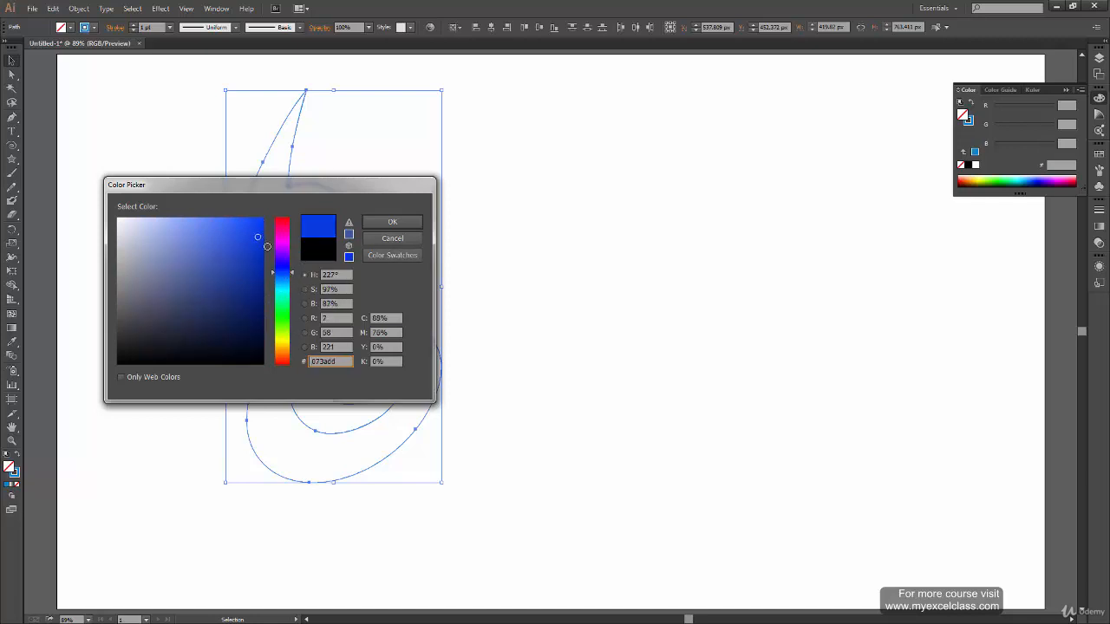
pyautogui.click(289, 279)
pyautogui.moveTo(266, 272); pyautogui.dragTo(265, 284)
pyautogui.click(392, 222)
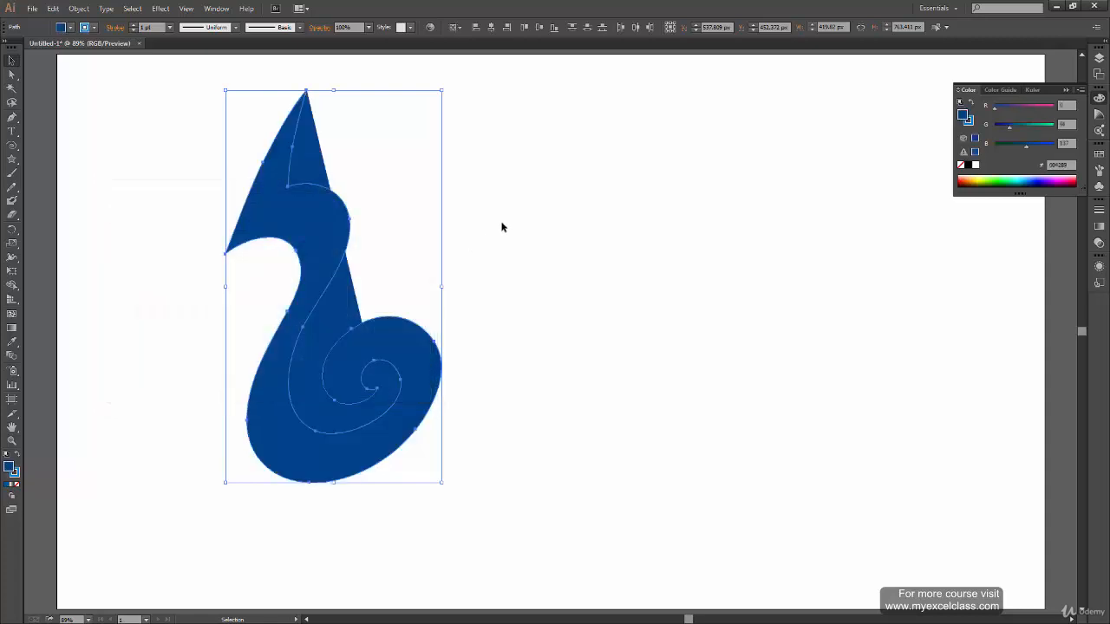
pyautogui.click(515, 227)
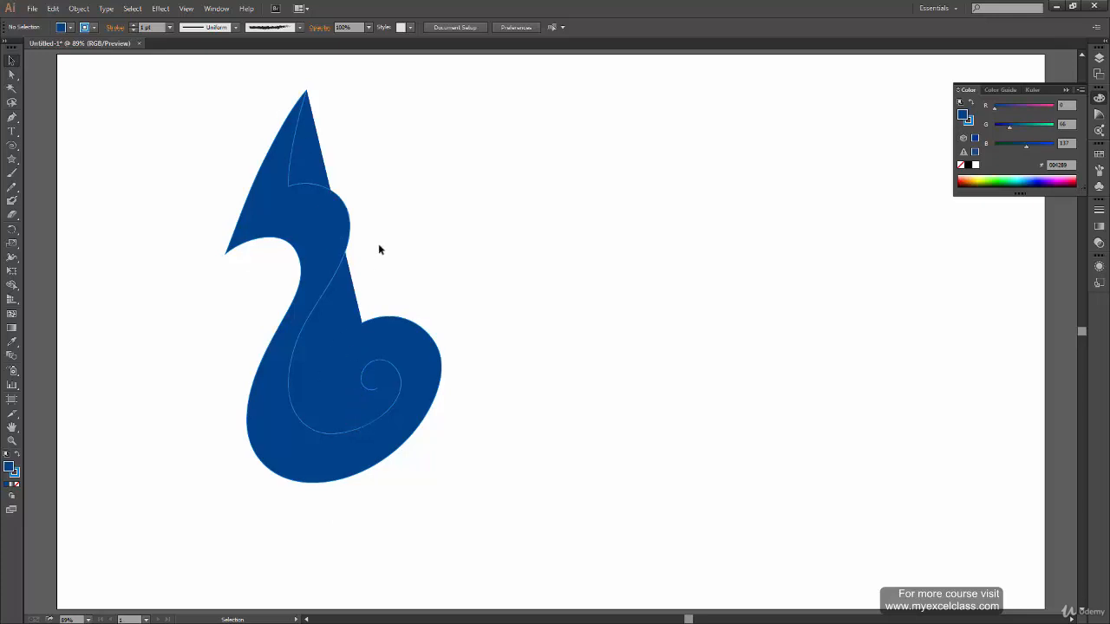
# - Move the two filled paths apart to show they are separate, and undo both moves and the fill
pyautogui.moveTo(352, 242); pyautogui.dragTo(641, 232)
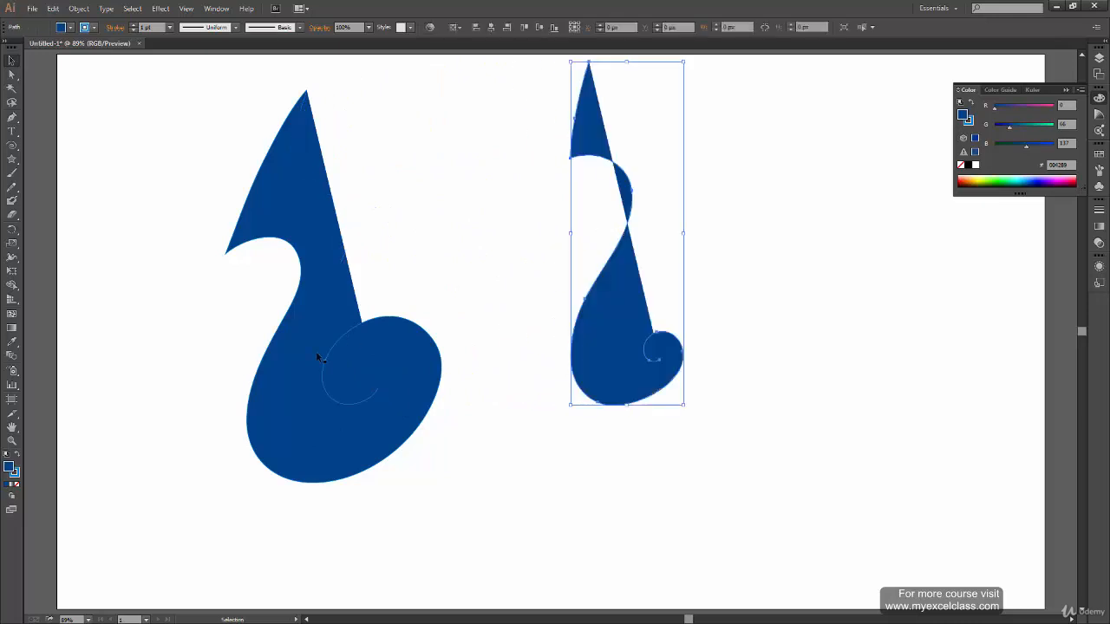
pyautogui.moveTo(294, 317); pyautogui.dragTo(186, 363)
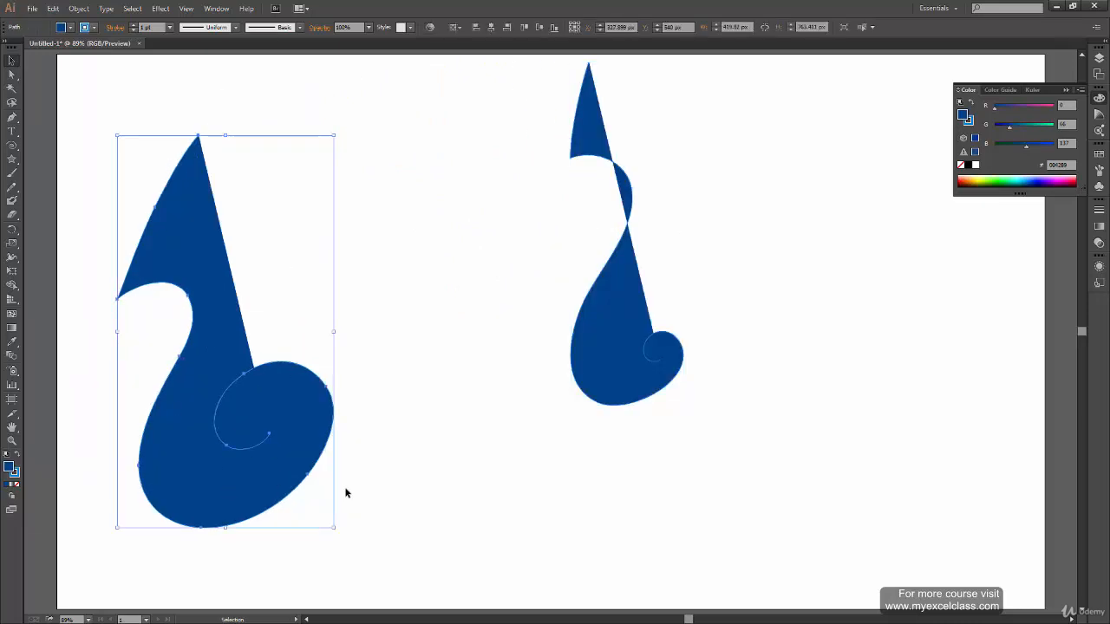
pyautogui.hotkey('ctrl', 'z')
pyautogui.hotkey('ctrl', 'z')
pyautogui.hotkey('ctrl', 'z')
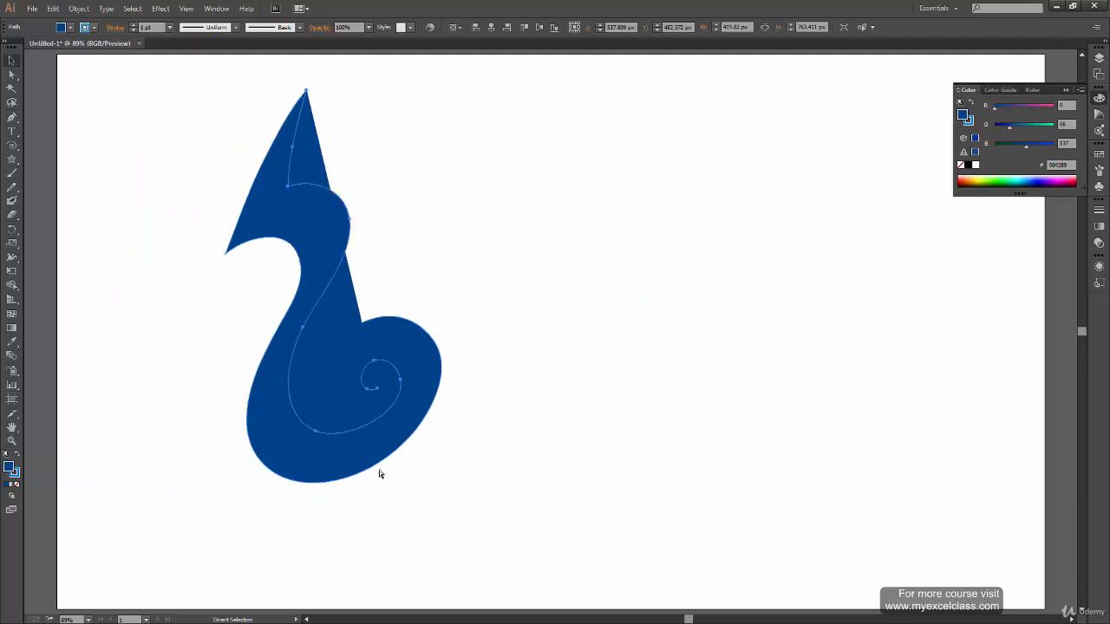
pyautogui.click(421, 482)
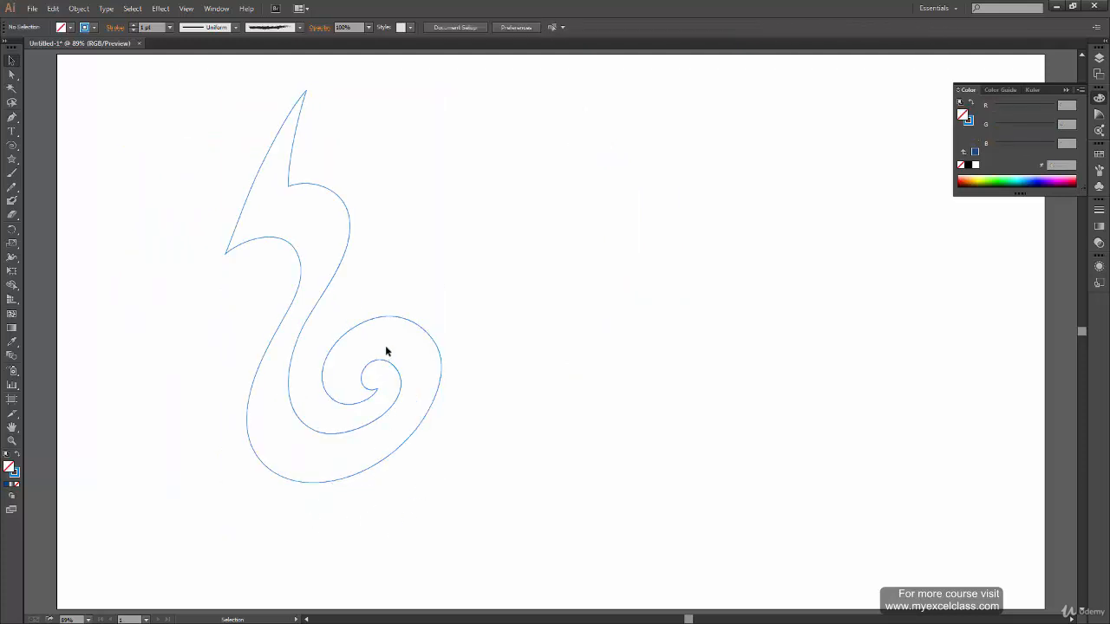
# - Try moving the unfilled outer path away from the inner path, undo it, and deselect
pyautogui.moveTo(406, 320); pyautogui.dragTo(661, 295)
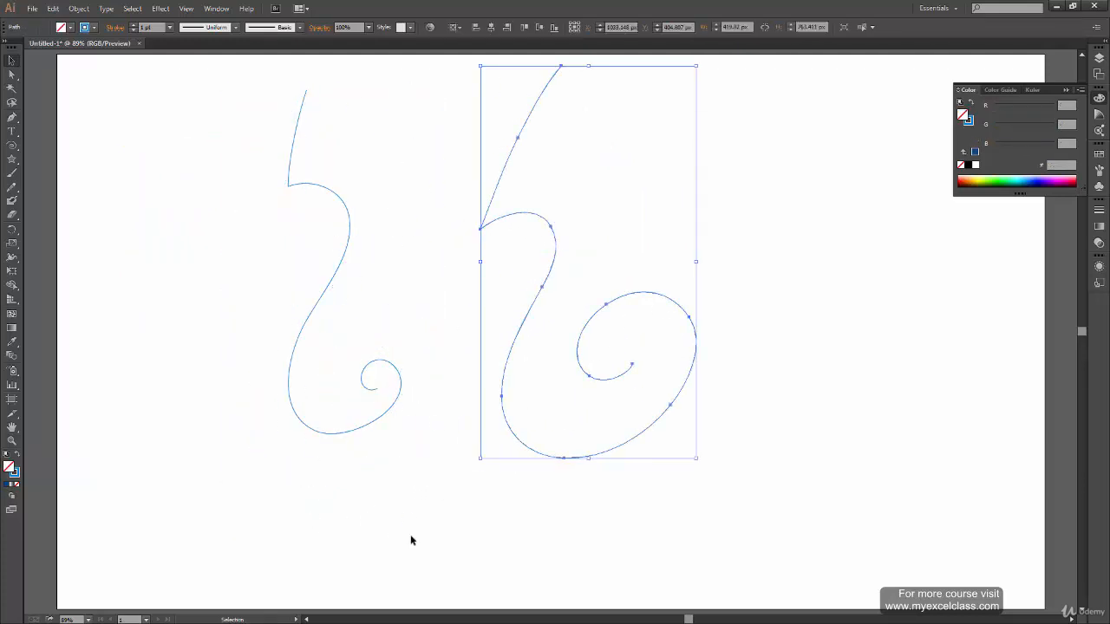
pyautogui.hotkey('ctrl', 'z')
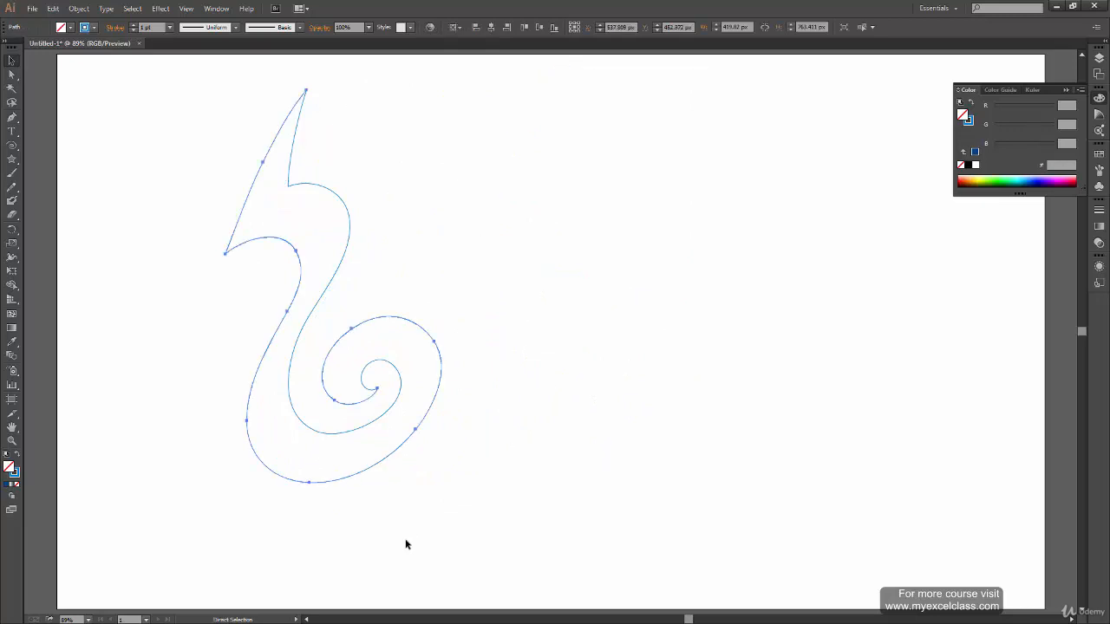
pyautogui.click(410, 518)
# - Try pulling one path's endpoint away from the spiral's inner tip, and undo the move
pyautogui.hotkey('ctrl', '+')
pyautogui.hotkey('ctrl', '+')
pyautogui.hotkey('ctrl', '+')
pyautogui.hotkey('ctrl', '+')
pyautogui.hotkey('ctrl', '+')
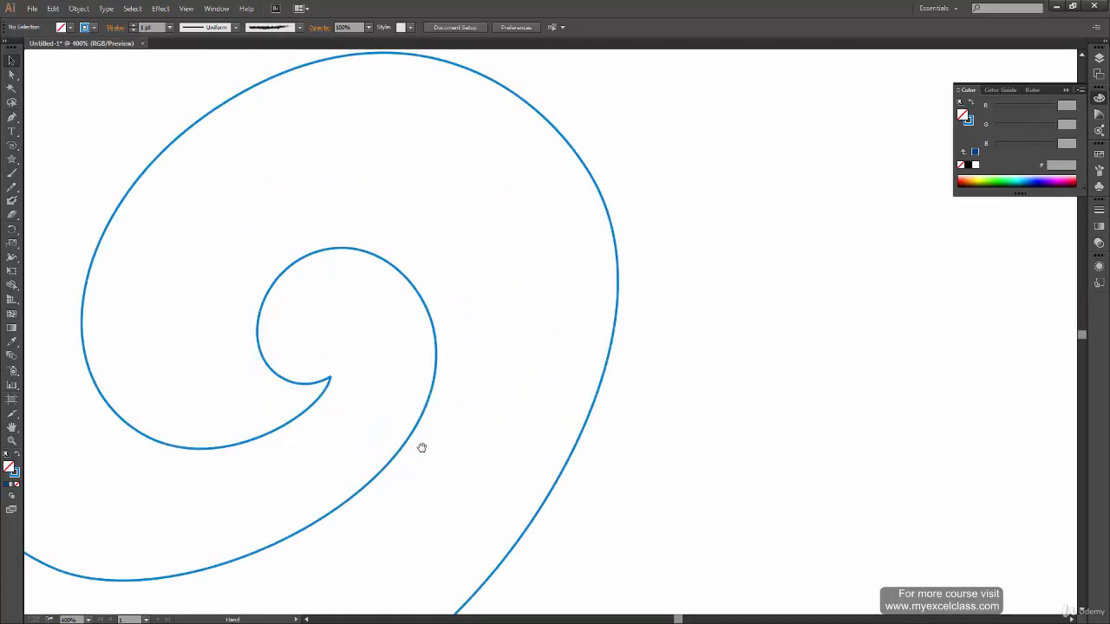
pyautogui.moveTo(421, 448); pyautogui.dragTo(545, 359)
pyautogui.press('a')
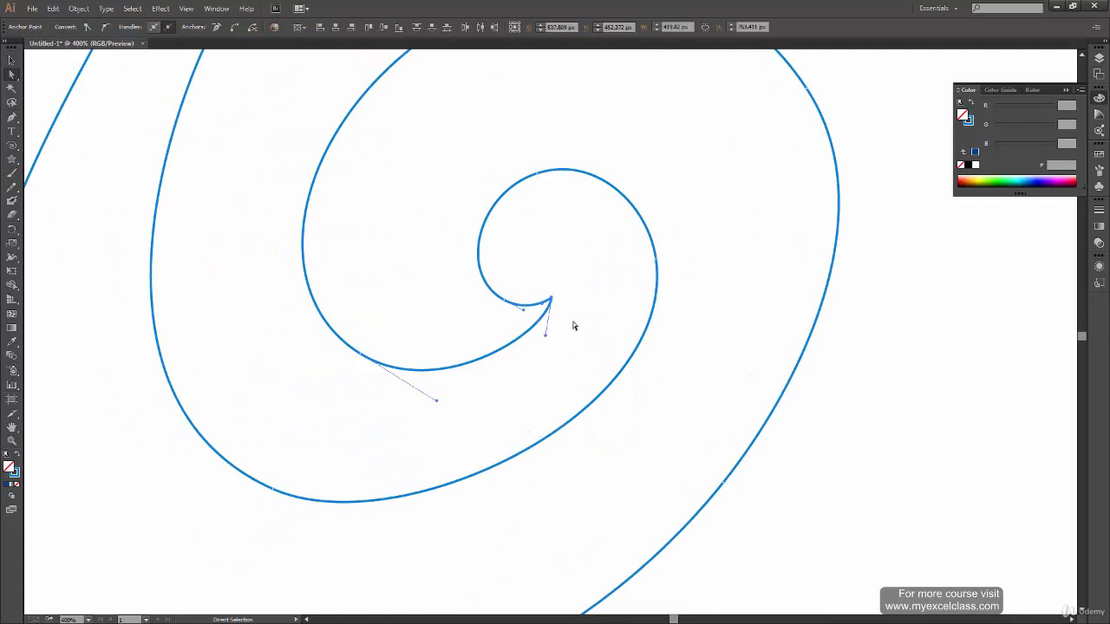
pyautogui.moveTo(557, 307); pyautogui.dragTo(590, 371)
pyautogui.hotkey('ctrl', 'z')
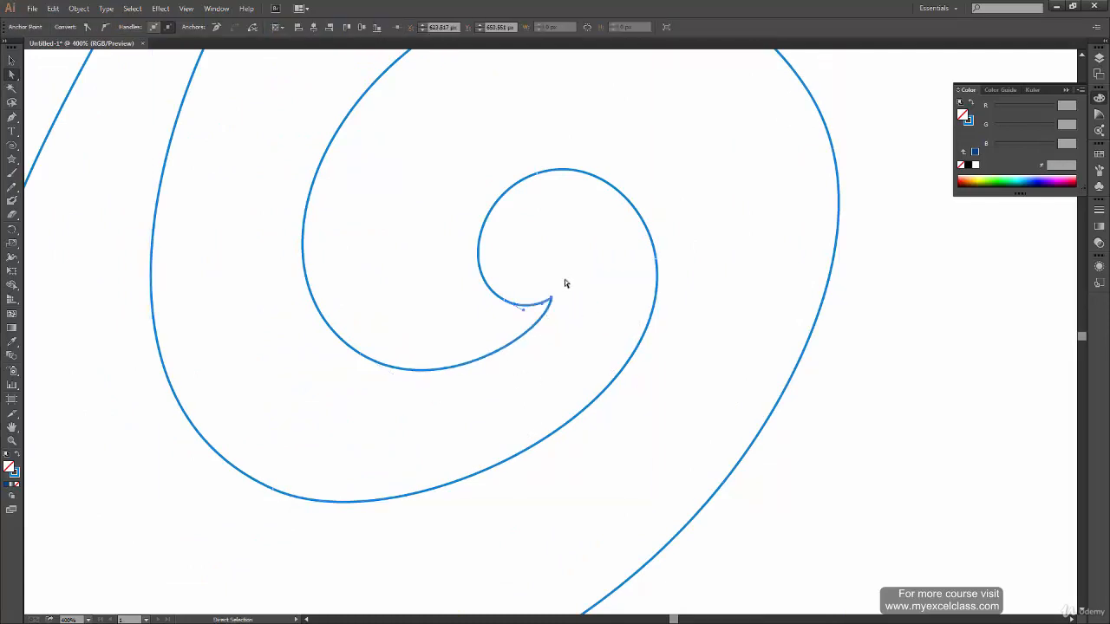
# - Select both endpoints at the spiral's inner tip and average them along both axes
pyautogui.moveTo(565, 278); pyautogui.dragTo(548, 308)
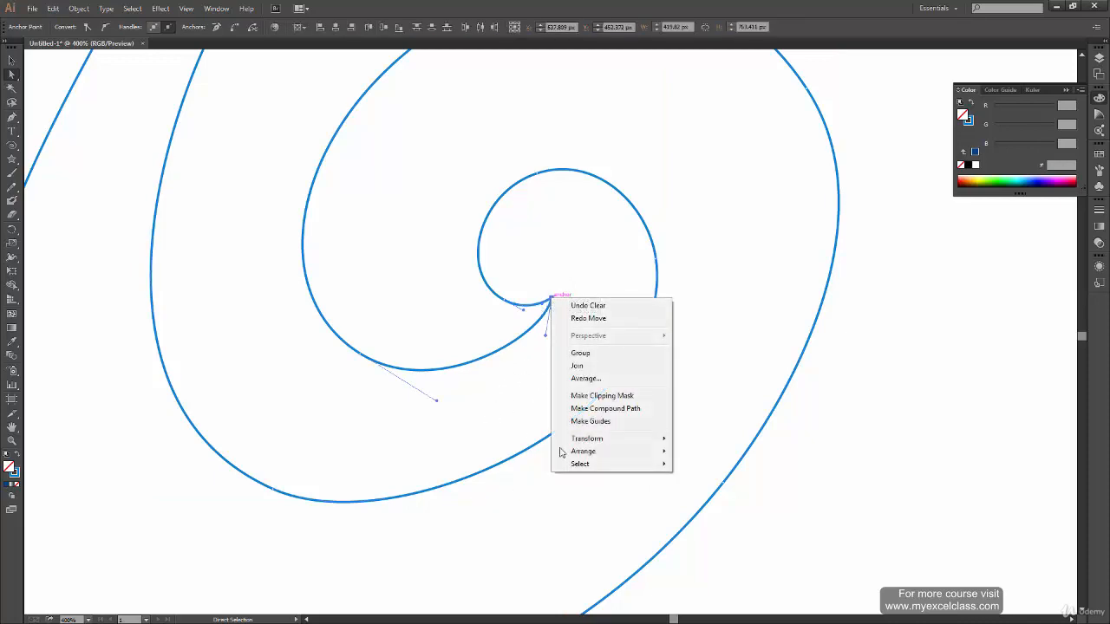
pyautogui.click(610, 378)
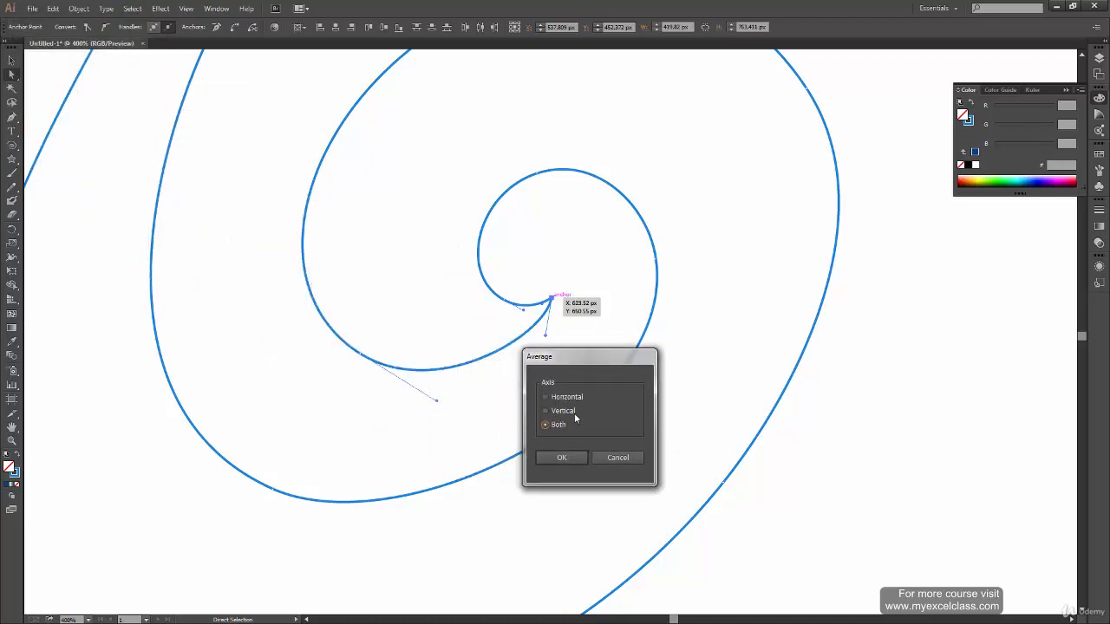
pyautogui.click(563, 401)
pyautogui.click(557, 425)
pyautogui.click(565, 458)
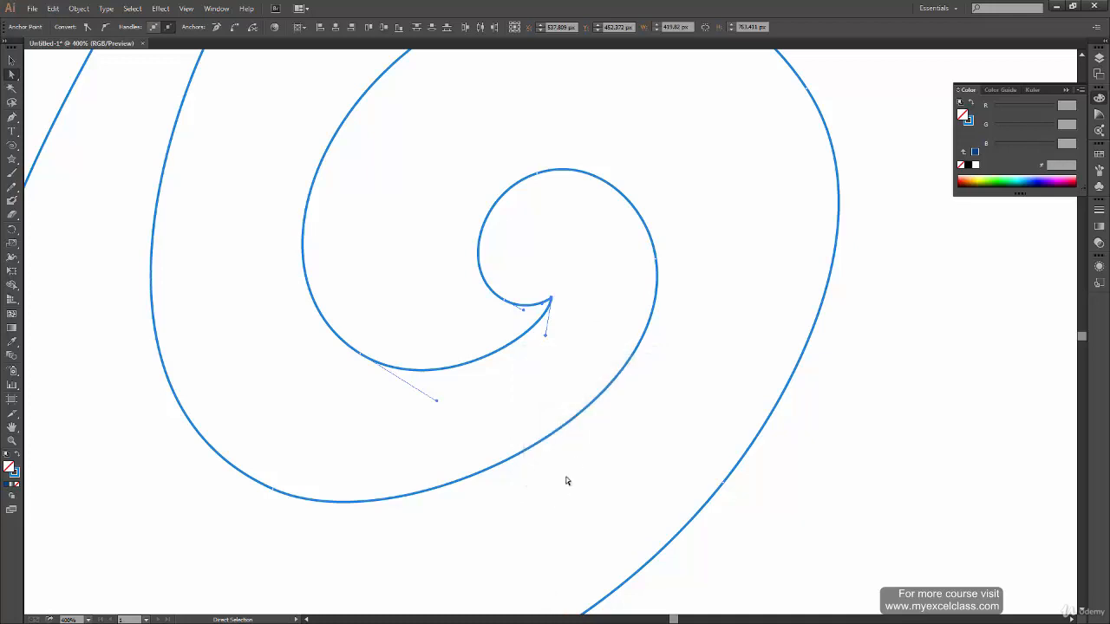
# - Join the two endpoints at the spiral's inner tip and move the joined anchor slightly downward
pyautogui.rightClick(549, 297)
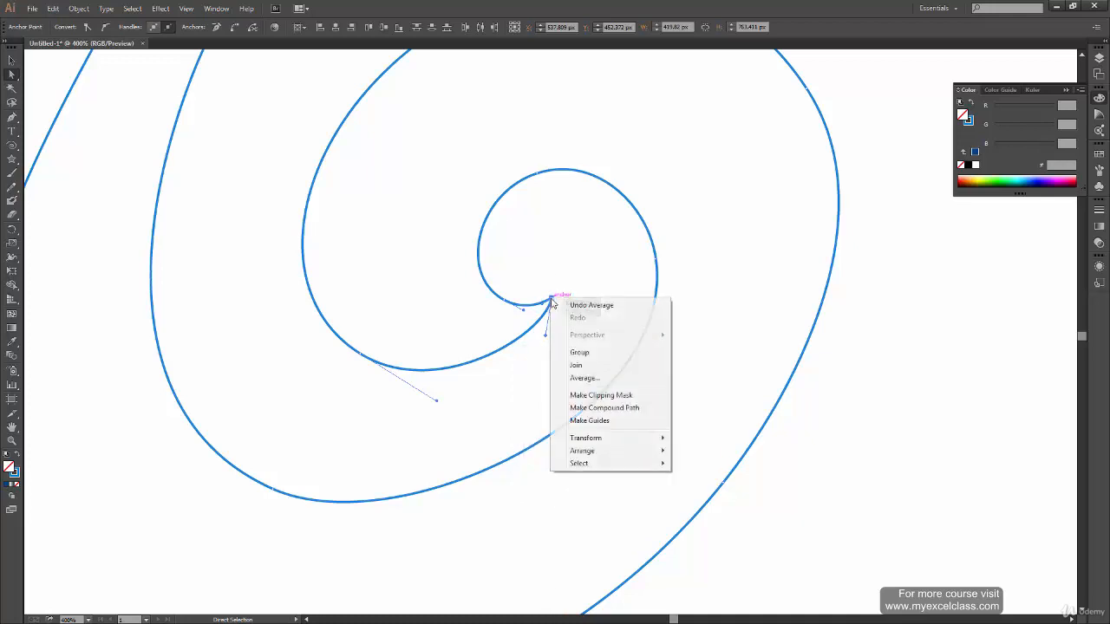
pyautogui.click(612, 370)
pyautogui.click(534, 385)
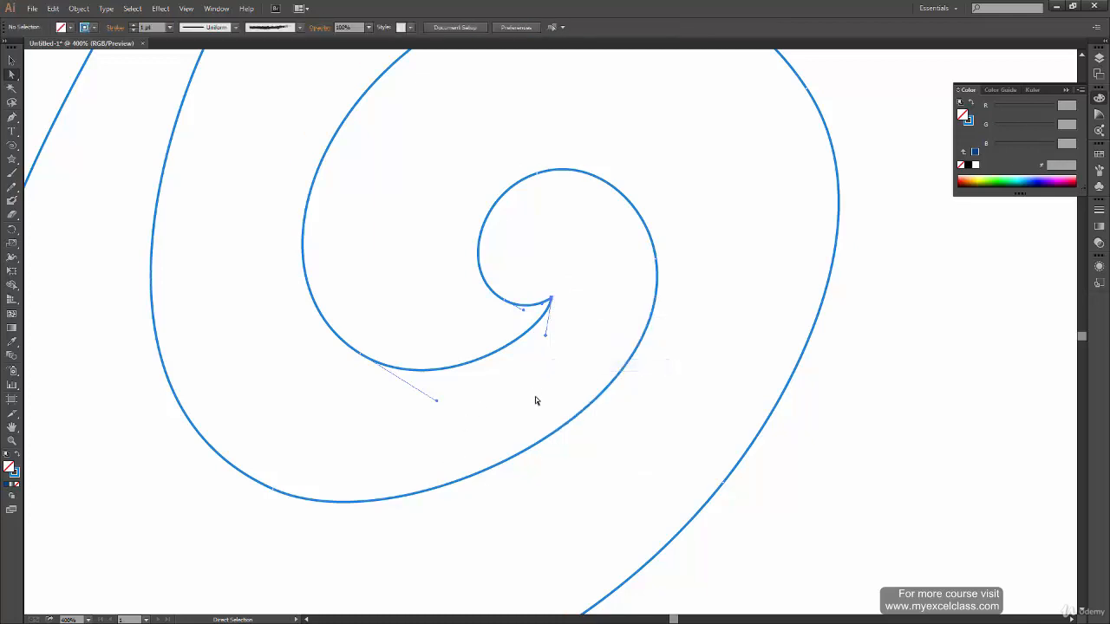
pyautogui.click(552, 298)
pyautogui.moveTo(551, 300); pyautogui.dragTo(565, 347)
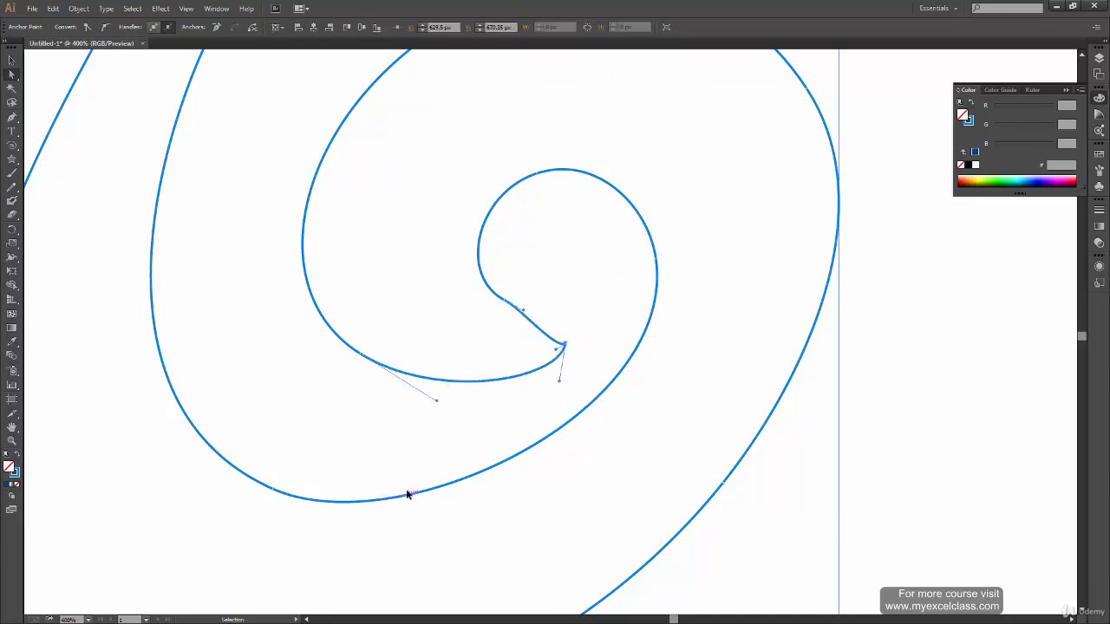
# - Undo the last move of the joined anchor at the spiral's inner tip and deselect the path
pyautogui.hotkey('ctrl', 'z')
pyautogui.hotkey('ctrl', 'z')
pyautogui.click(396, 453)
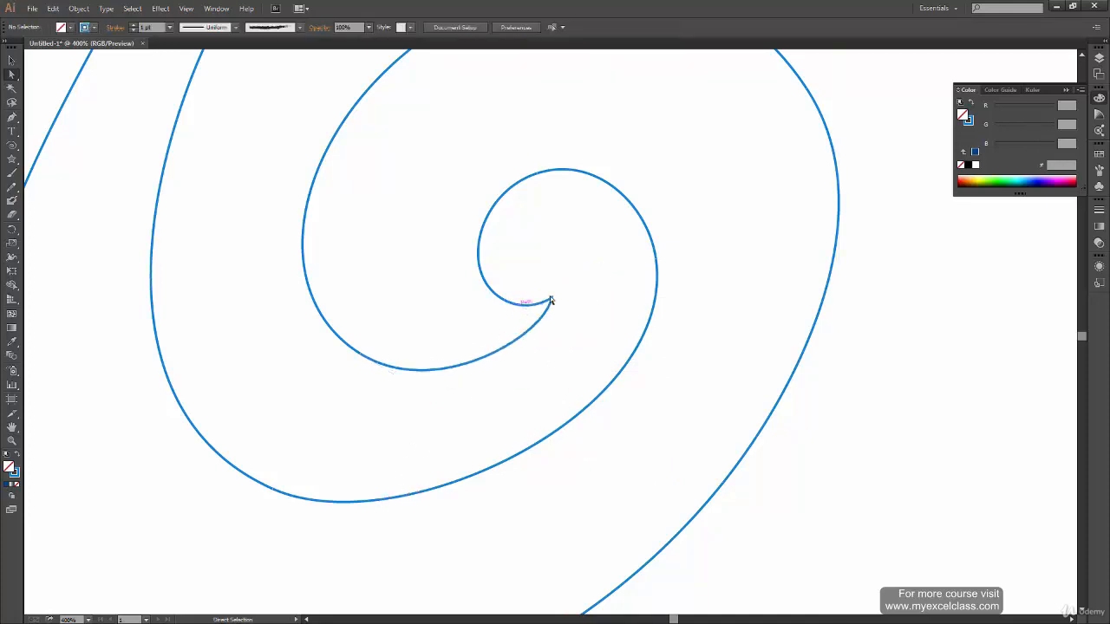
# - Select both endpoints at the figure's pointed upper tip and average them along both axes
pyautogui.press('space')
pyautogui.moveTo(376, 303); pyautogui.dragTo(477, 597)
pyautogui.moveTo(437, 178); pyautogui.dragTo(524, 589)
pyautogui.moveTo(416, 160); pyautogui.dragTo(541, 539)
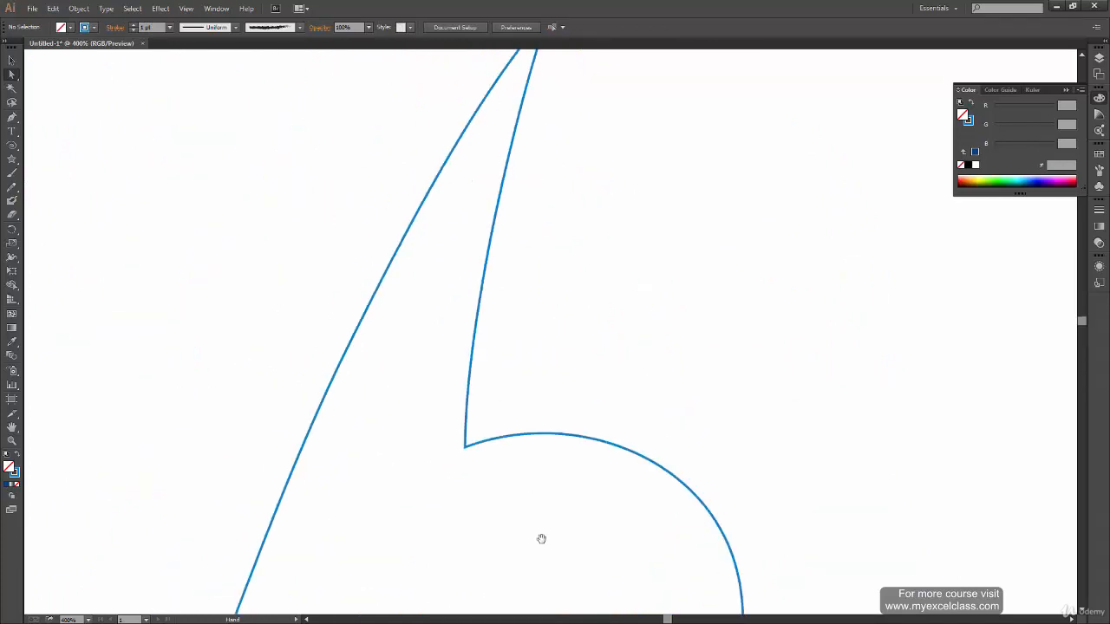
pyautogui.moveTo(449, 339); pyautogui.dragTo(339, 512)
pyautogui.moveTo(468, 240); pyautogui.dragTo(438, 292)
pyautogui.click(399, 304)
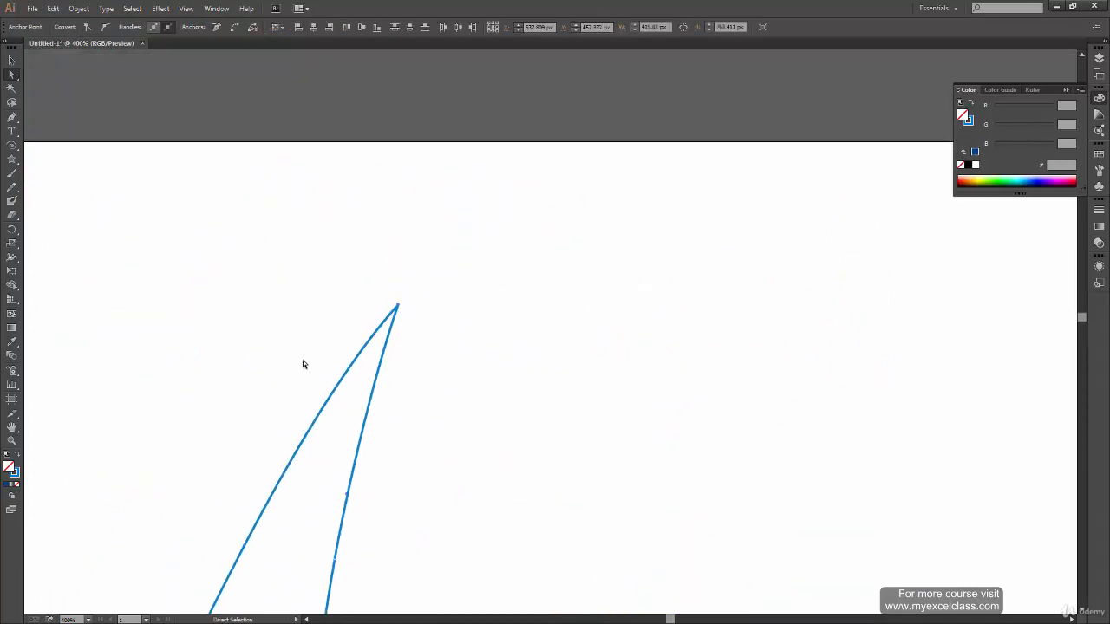
pyautogui.rightClick(399, 305)
pyautogui.click(429, 400)
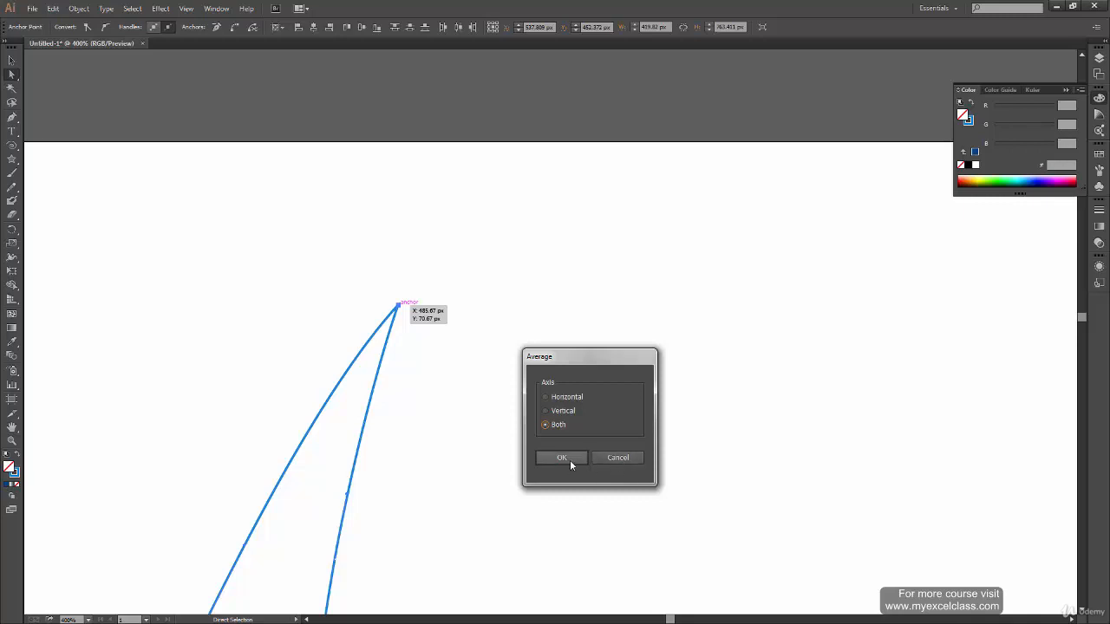
pyautogui.click(569, 458)
# - Join the two averaged endpoints at the figure's upper tip and deselect the path
pyautogui.click(427, 395)
pyautogui.click(397, 309)
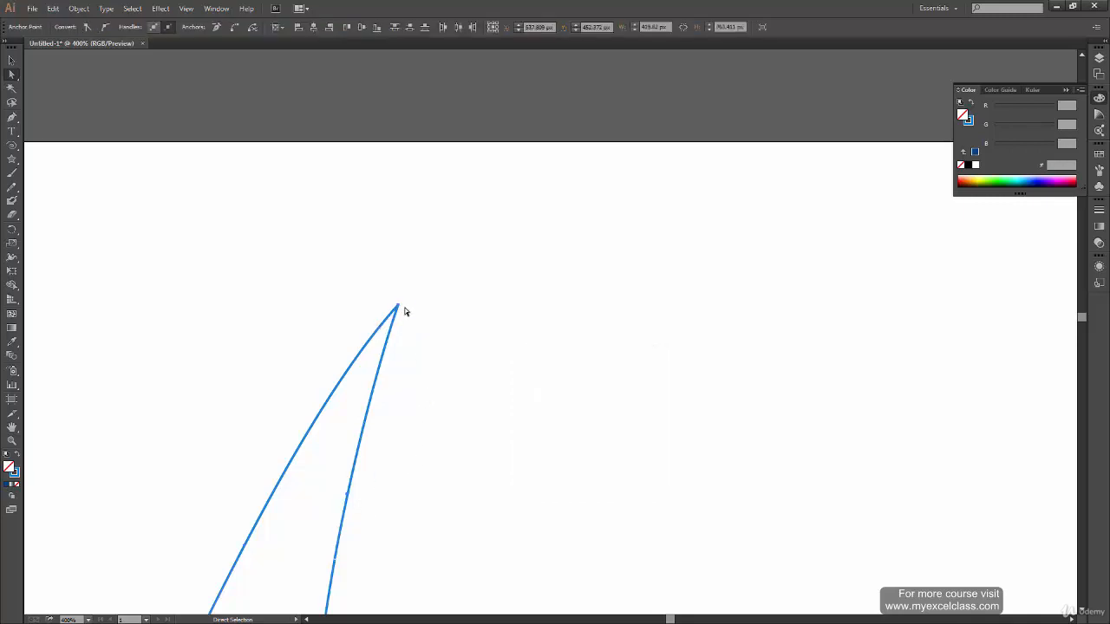
pyautogui.rightClick(401, 307)
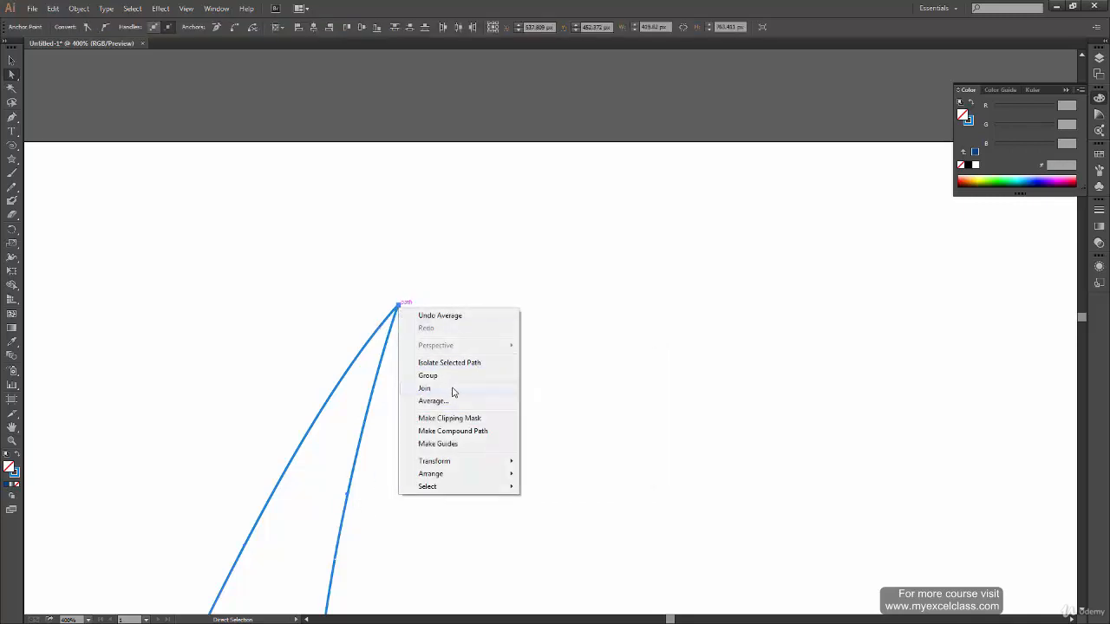
pyautogui.click(425, 388)
pyautogui.click(475, 405)
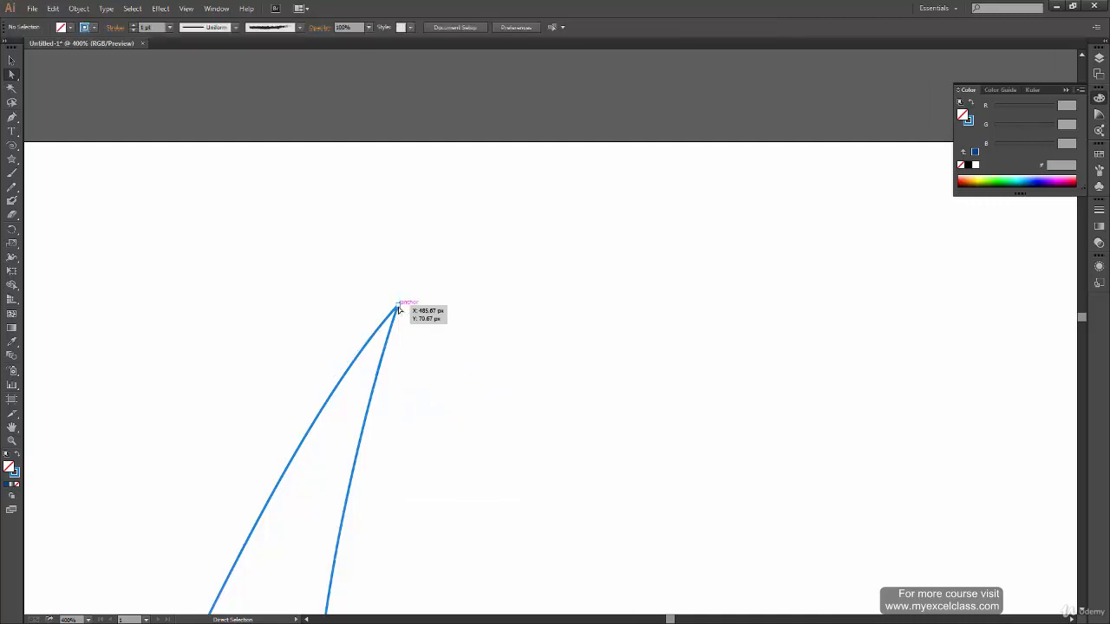
# - Try pulling the joined anchor away from the figure's upper tip, and undo the move
pyautogui.moveTo(399, 308); pyautogui.dragTo(469, 257)
pyautogui.hotkey('ctrl', 'z')
pyautogui.moveTo(598, 508); pyautogui.dragTo(502, 398)
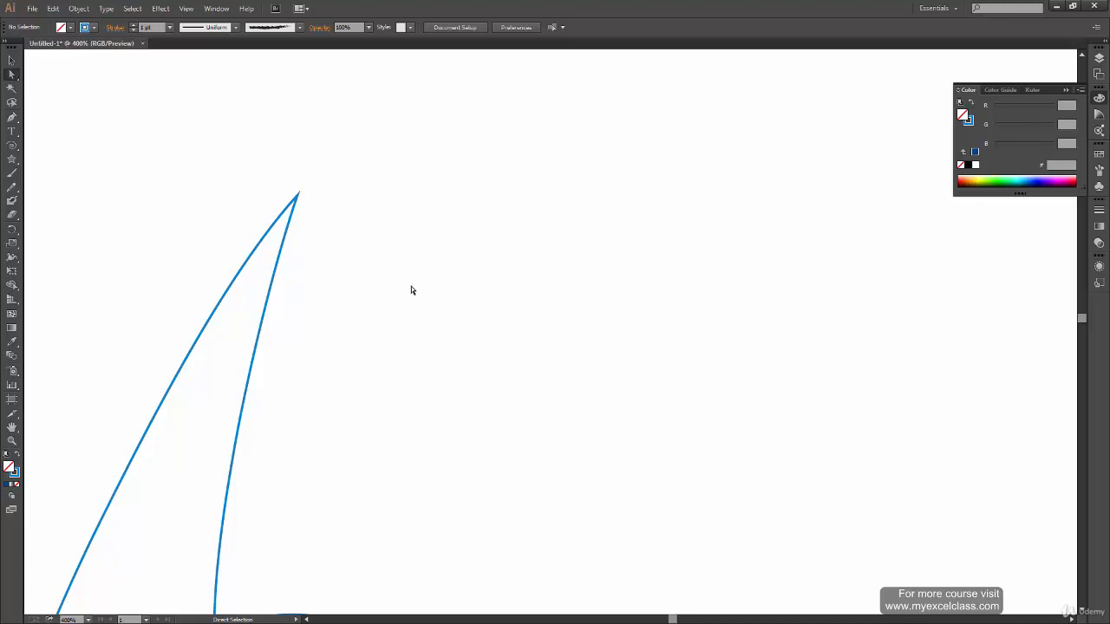
# - Draw a short freehand curve with the Pencil tool in an empty area beside the figure
pyautogui.click(12, 186)
pyautogui.moveTo(692, 443); pyautogui.dragTo(164, 346)
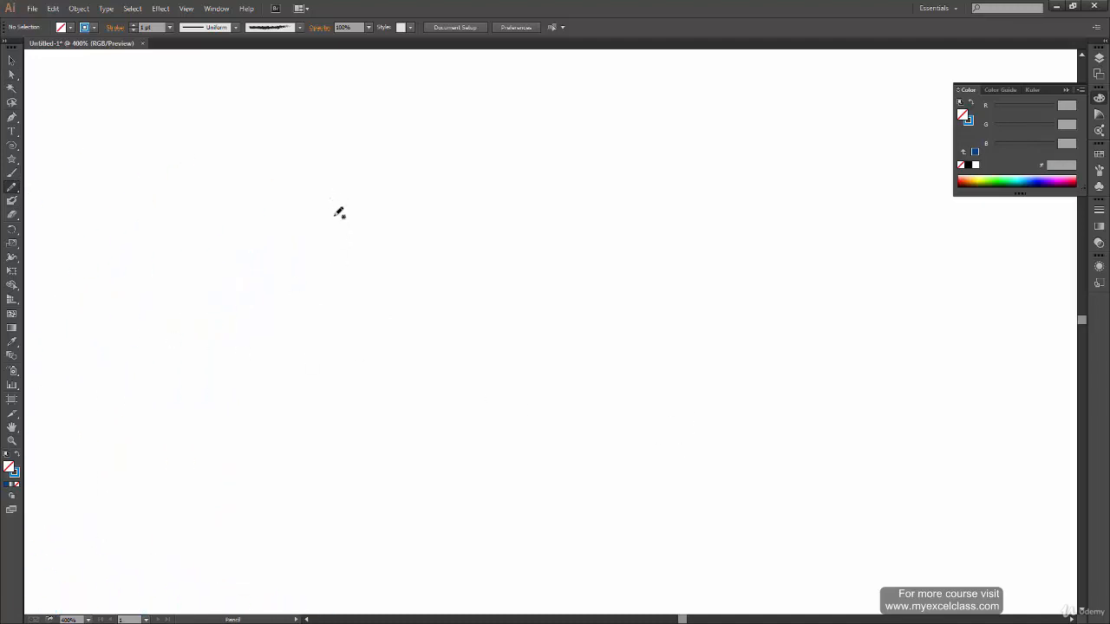
pyautogui.moveTo(329, 199); pyautogui.dragTo(547, 257)
pyautogui.moveTo(633, 299); pyautogui.dragTo(798, 453)
pyautogui.hotkey('ctrl', 'z')
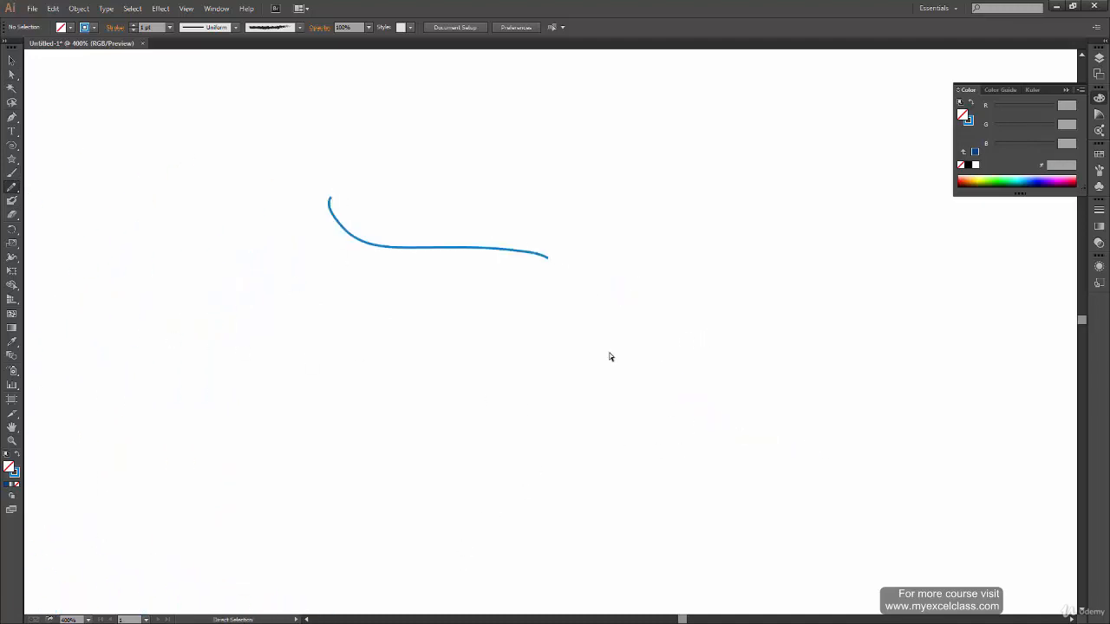
pyautogui.moveTo(581, 277); pyautogui.dragTo(844, 386)
pyautogui.hotkey('ctrl', 'z')
pyautogui.moveTo(555, 305); pyautogui.dragTo(850, 346)
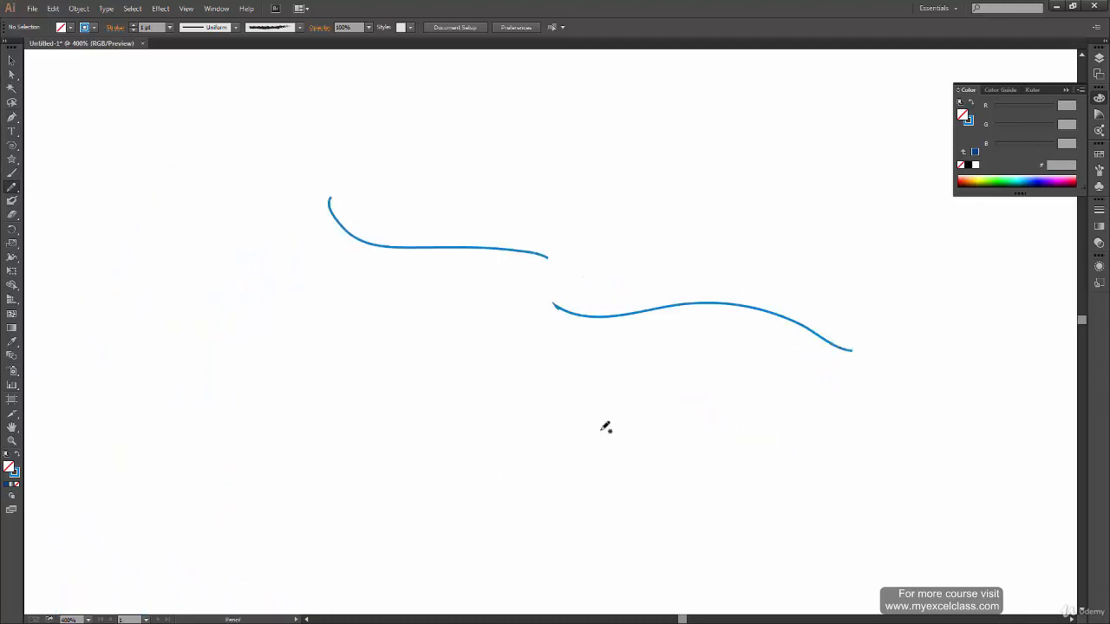
pyautogui.hotkey('ctrl', 'z')
# - Draw a separate second freehand curve starting slightly below and to the right of the first curve's end
pyautogui.moveTo(568, 298)
pyautogui.mouseDown()
pyautogui.moveTo(777, 299)
pyautogui.moveTo(802, 313)
pyautogui.mouseUp()
pyautogui.press('a')
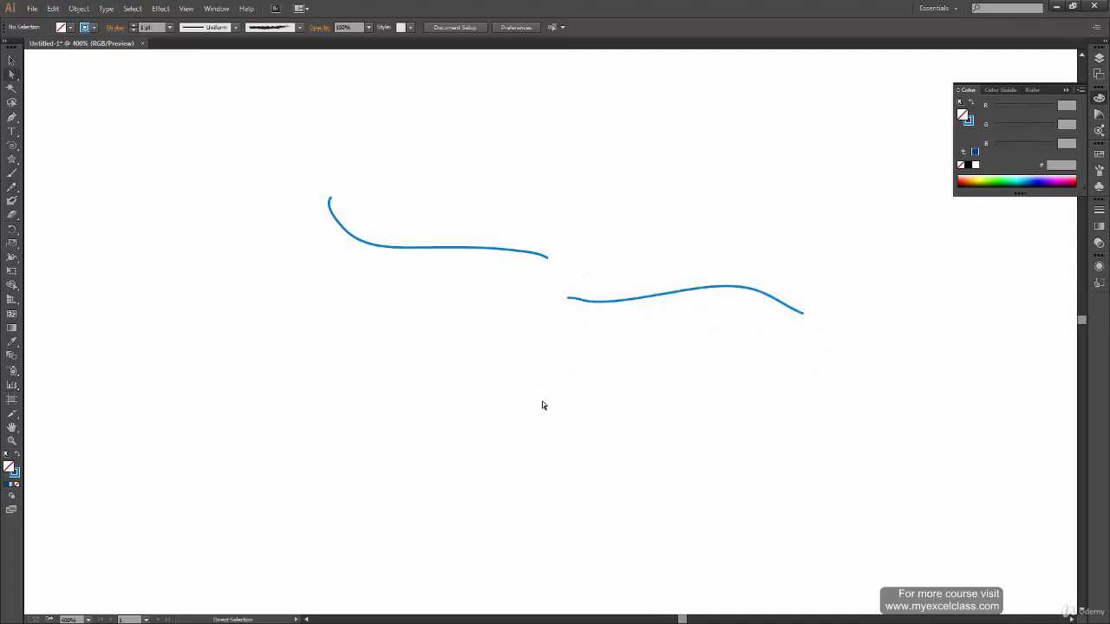
# - Try averaging the two curves' facing endpoints along the horizontal axis, and undo it
pyautogui.click(547, 258)
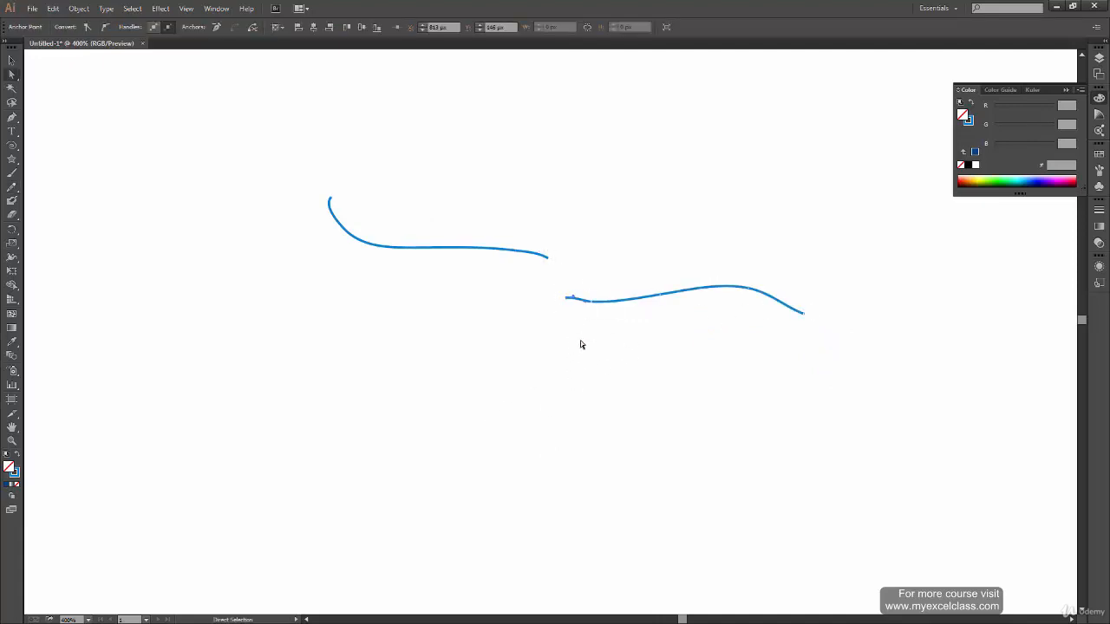
pyautogui.moveTo(575, 317); pyautogui.dragTo(574, 318)
pyautogui.rightClick(568, 299)
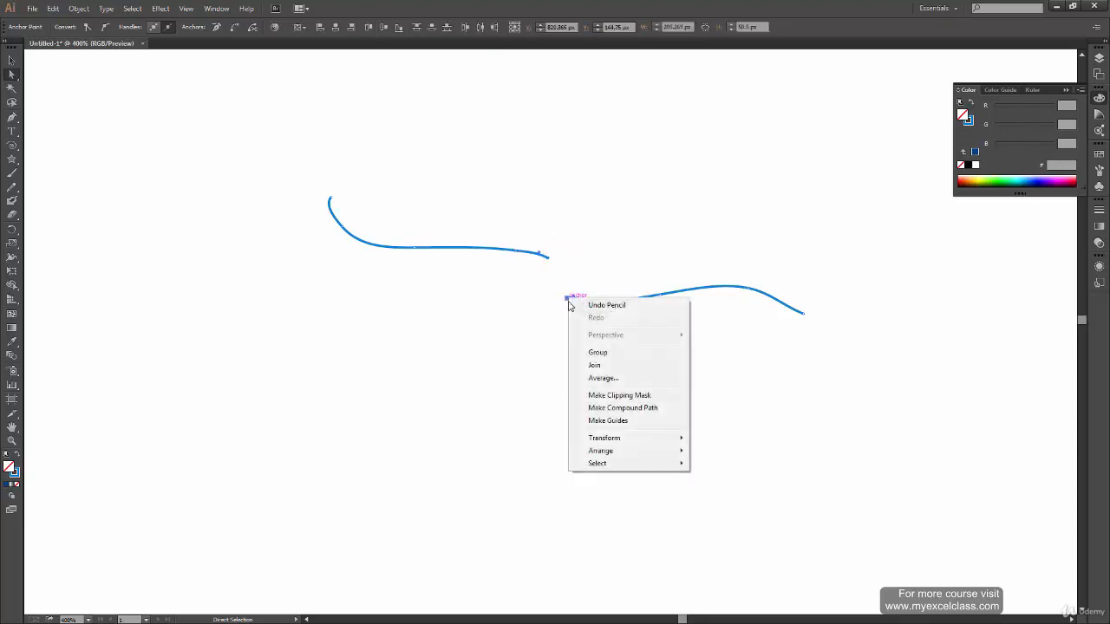
pyautogui.click(602, 378)
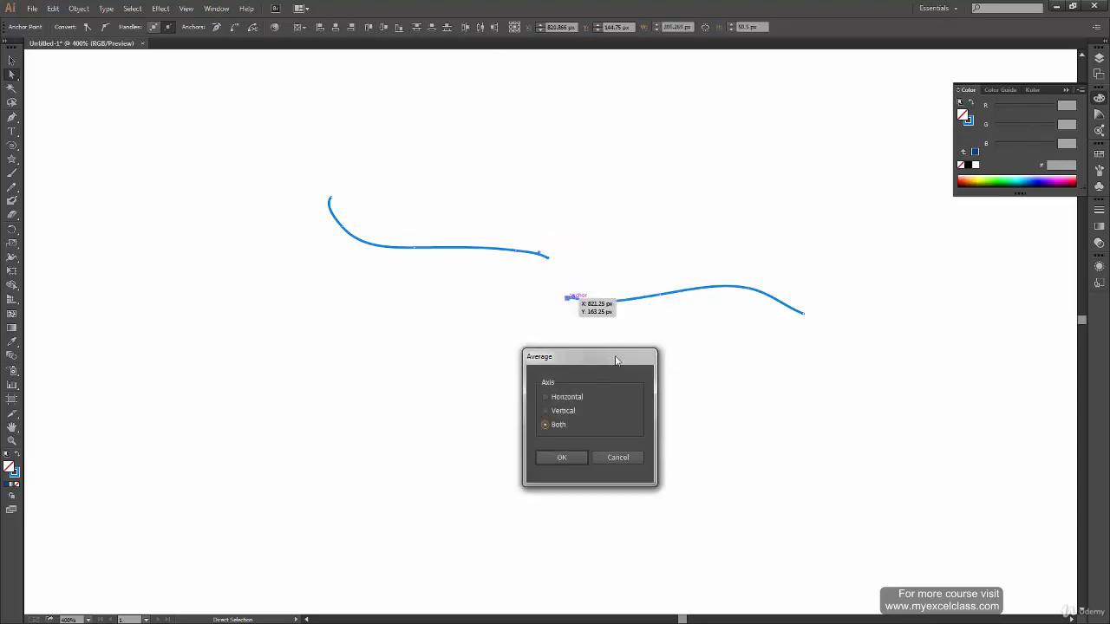
pyautogui.moveTo(616, 357); pyautogui.dragTo(685, 353)
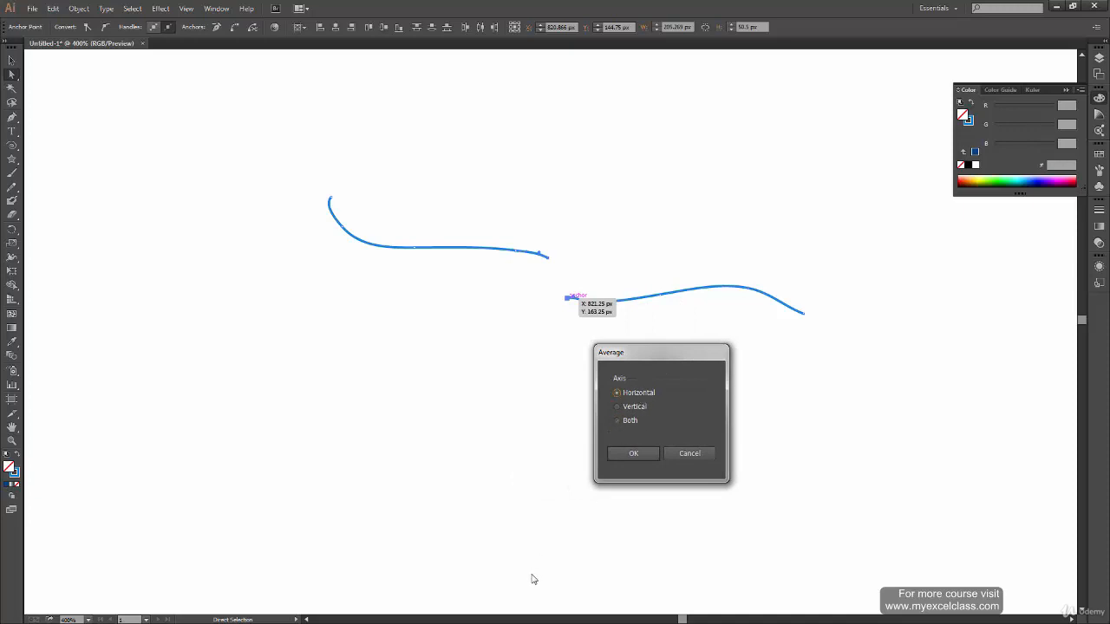
pyautogui.click(643, 456)
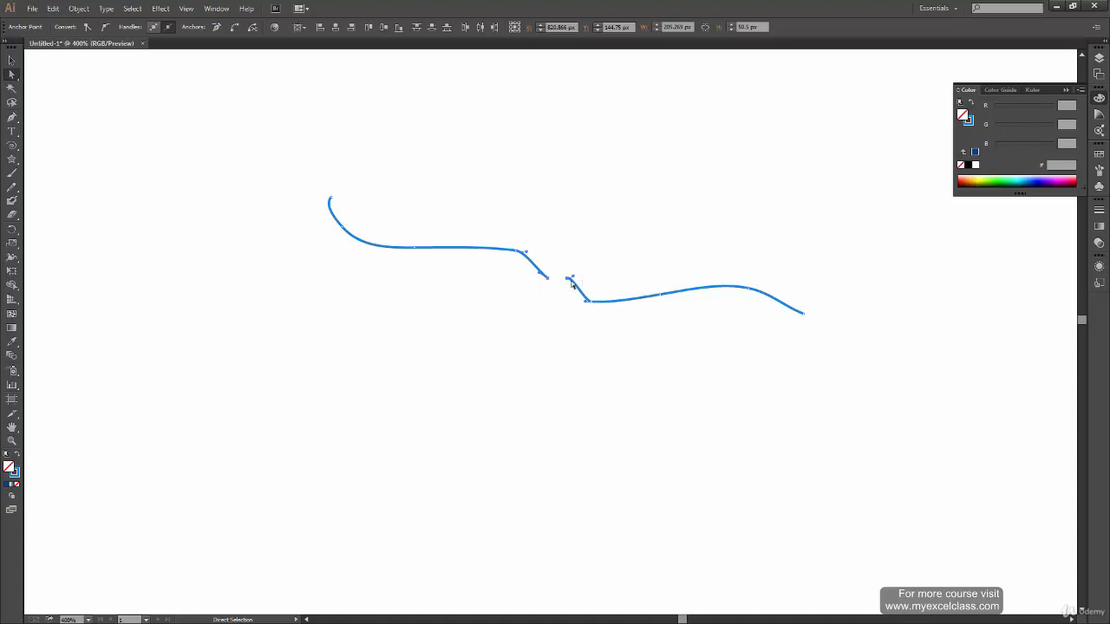
pyautogui.hotkey('ctrl', 'z')
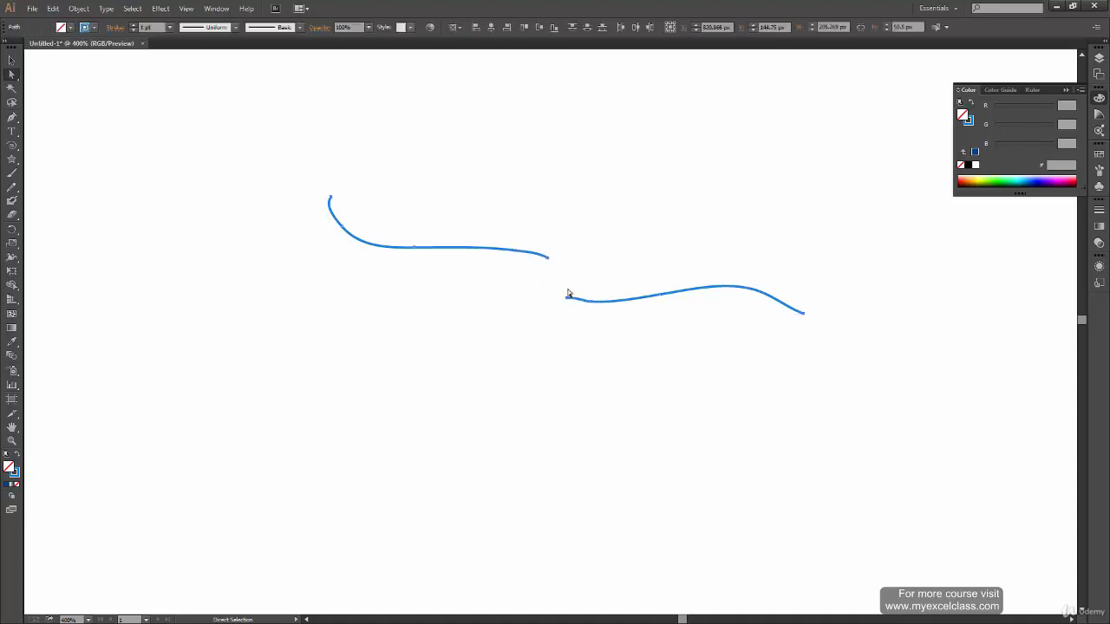
# - Try joining the two curves directly without averaging them, and undo the join
pyautogui.rightClick(565, 294)
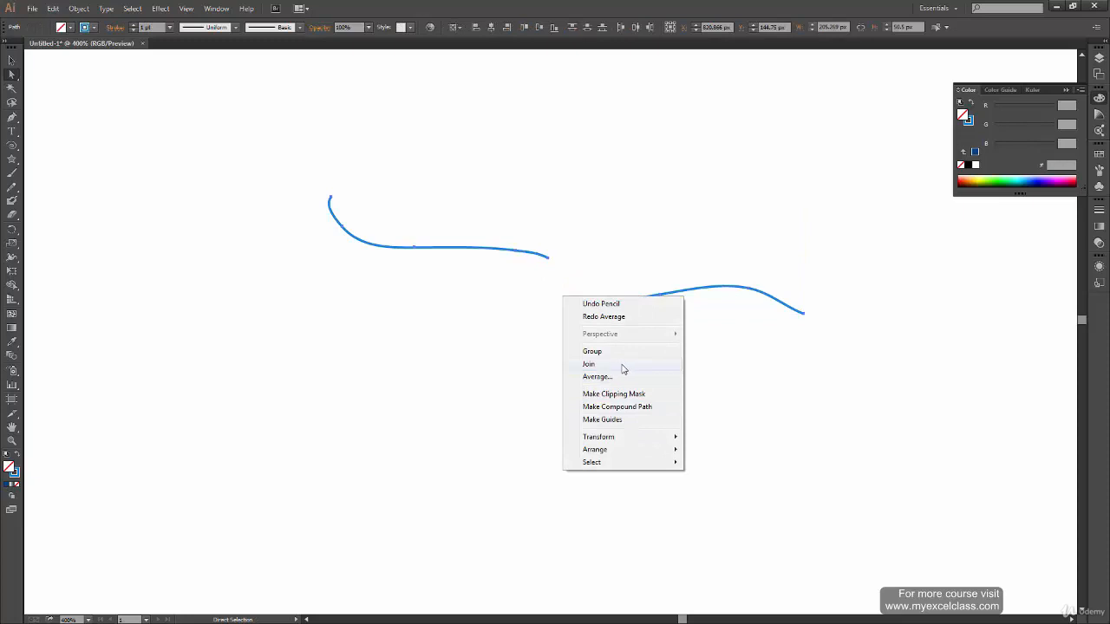
pyautogui.click(621, 364)
pyautogui.hotkey('ctrl', 'z')
pyautogui.press('a')
# - Try averaging the fully selected curves along the vertical axis, undo it, and deselect
pyautogui.rightClick(568, 297)
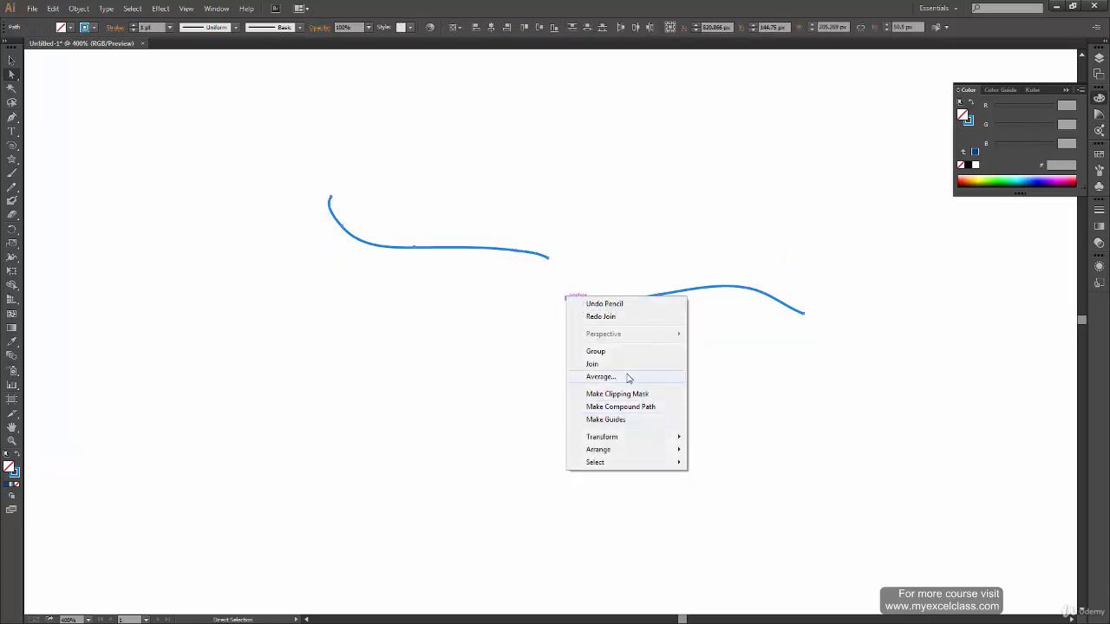
pyautogui.click(626, 376)
pyautogui.click(642, 409)
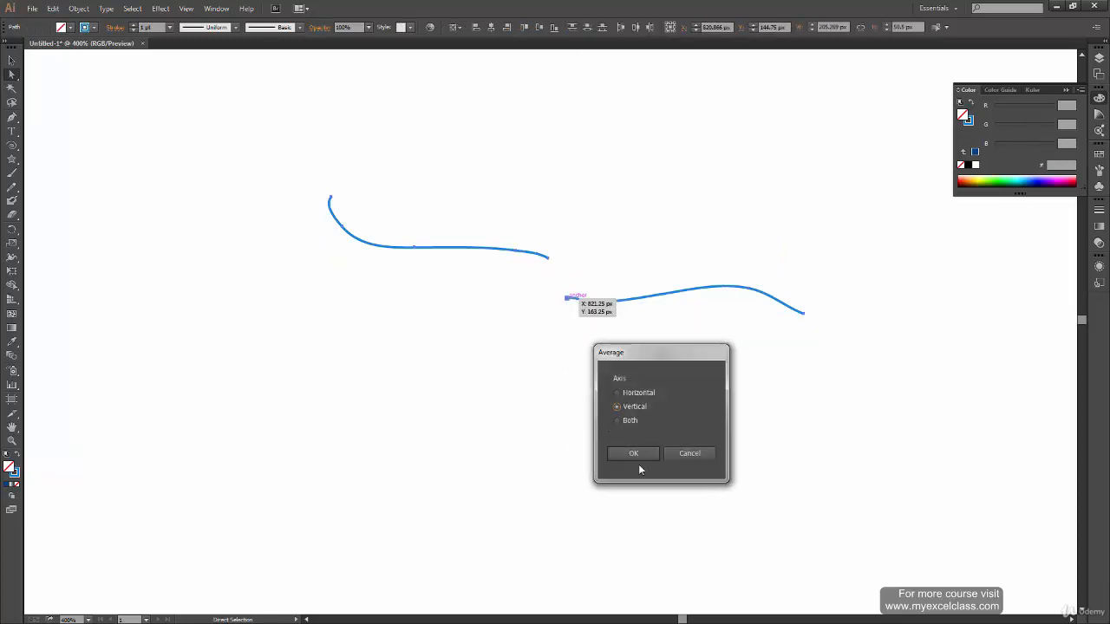
pyautogui.click(634, 454)
pyautogui.hotkey('ctrl', 'z')
pyautogui.click(555, 407)
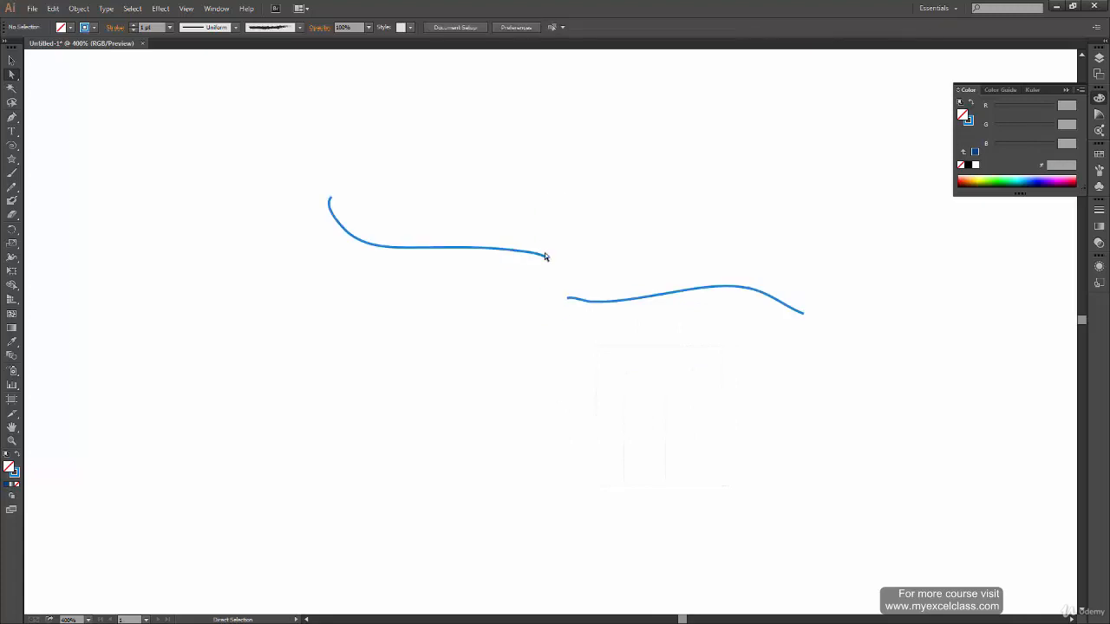
# - Select only the two facing endpoints, try averaging them along the vertical axis, and undo it
pyautogui.moveTo(544, 240); pyautogui.dragTo(576, 321)
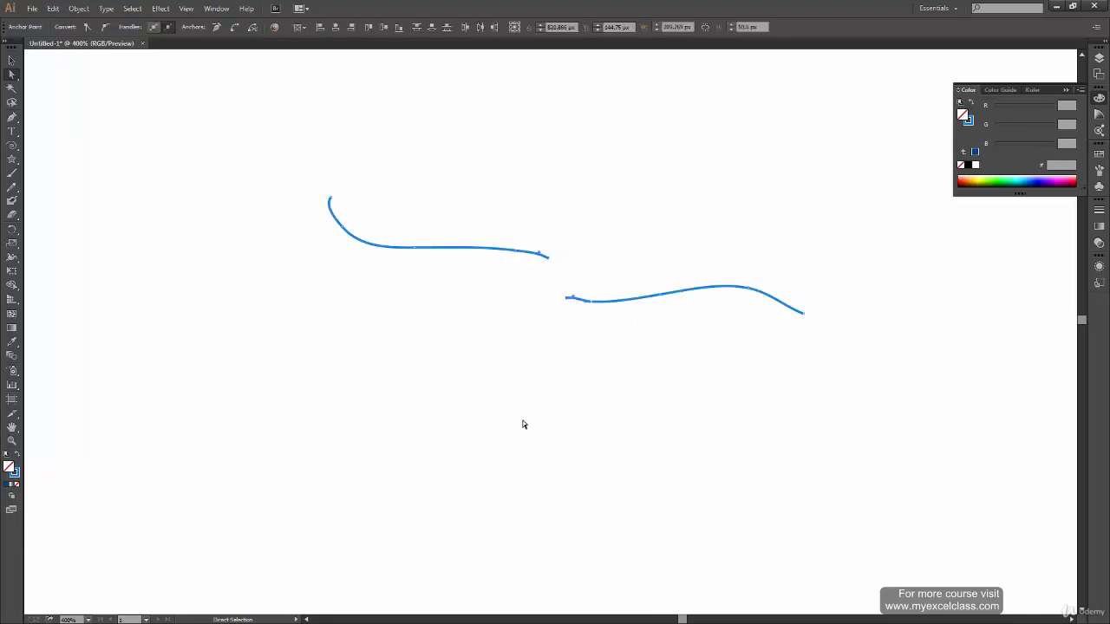
pyautogui.rightClick(566, 299)
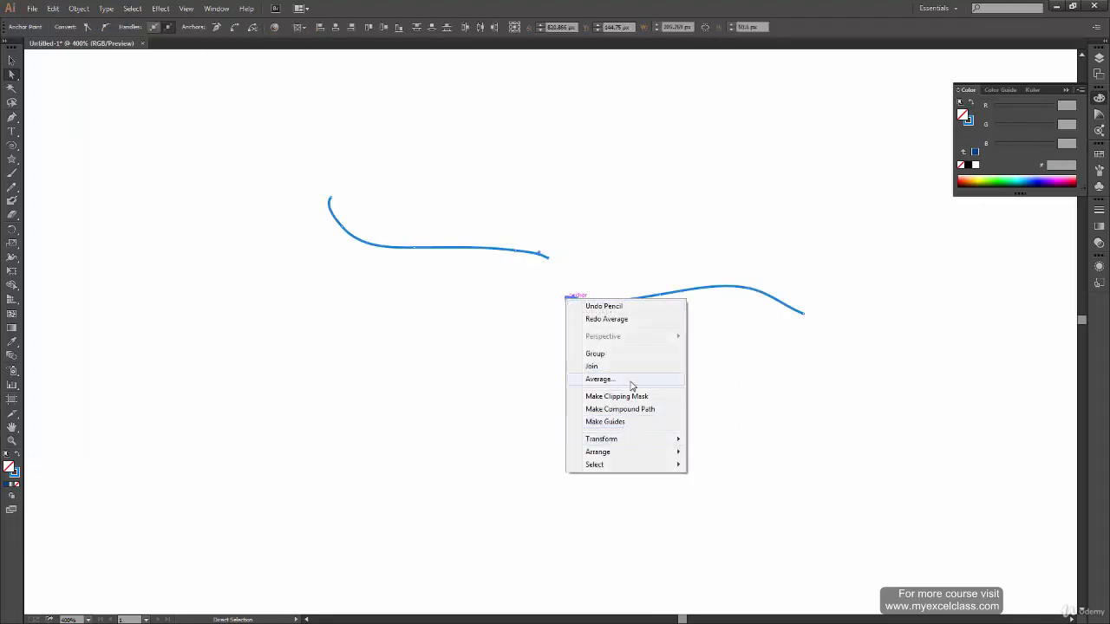
pyautogui.click(598, 378)
pyautogui.click(636, 454)
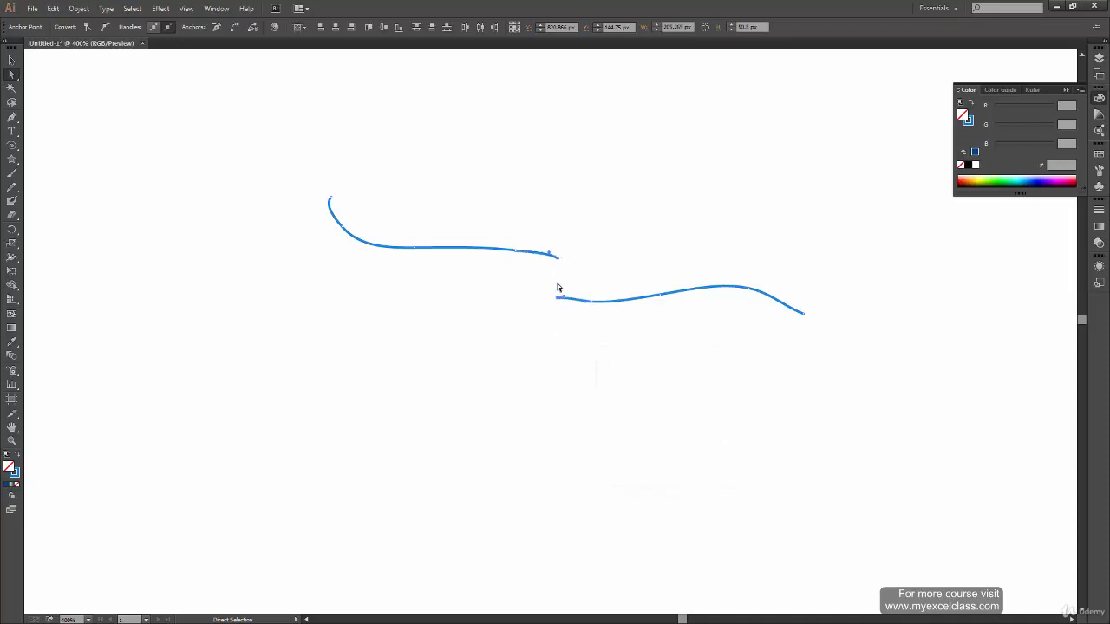
pyautogui.hotkey('ctrl', 'z')
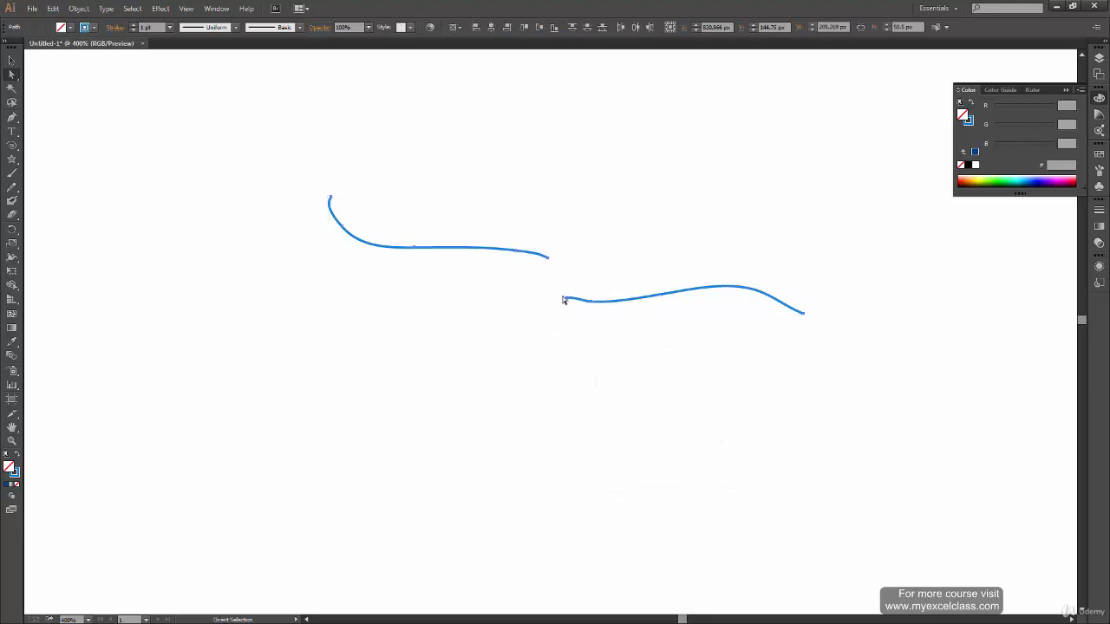
# - Reselect the two facing endpoints, try averaging them along both axes, undo it, and deselect
pyautogui.rightClick(564, 298)
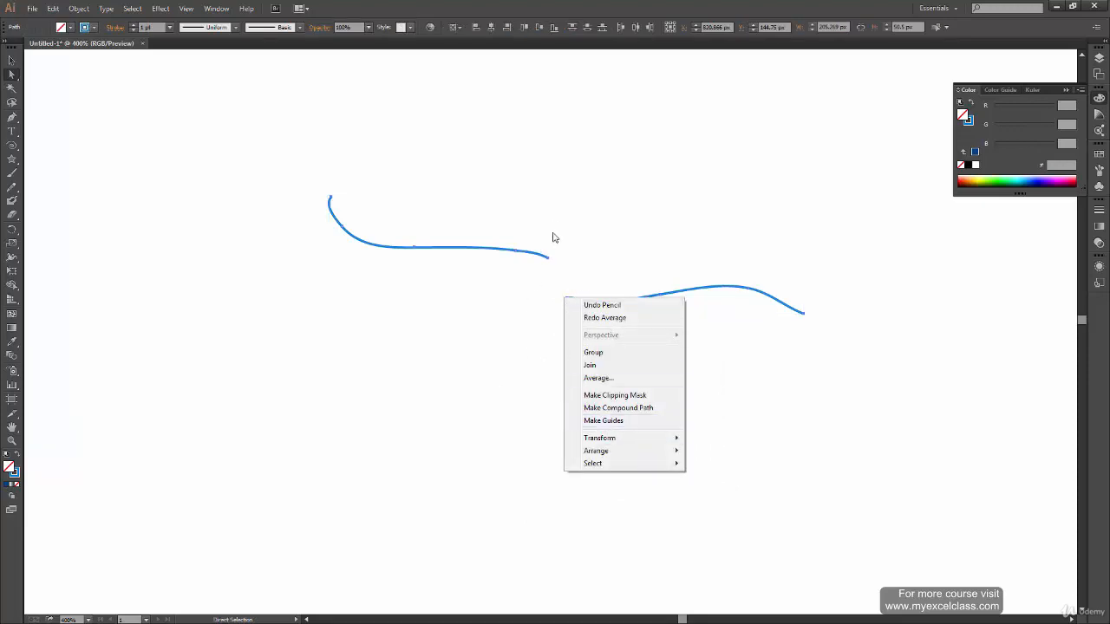
pyautogui.moveTo(545, 235); pyautogui.dragTo(580, 336)
pyautogui.rightClick(564, 303)
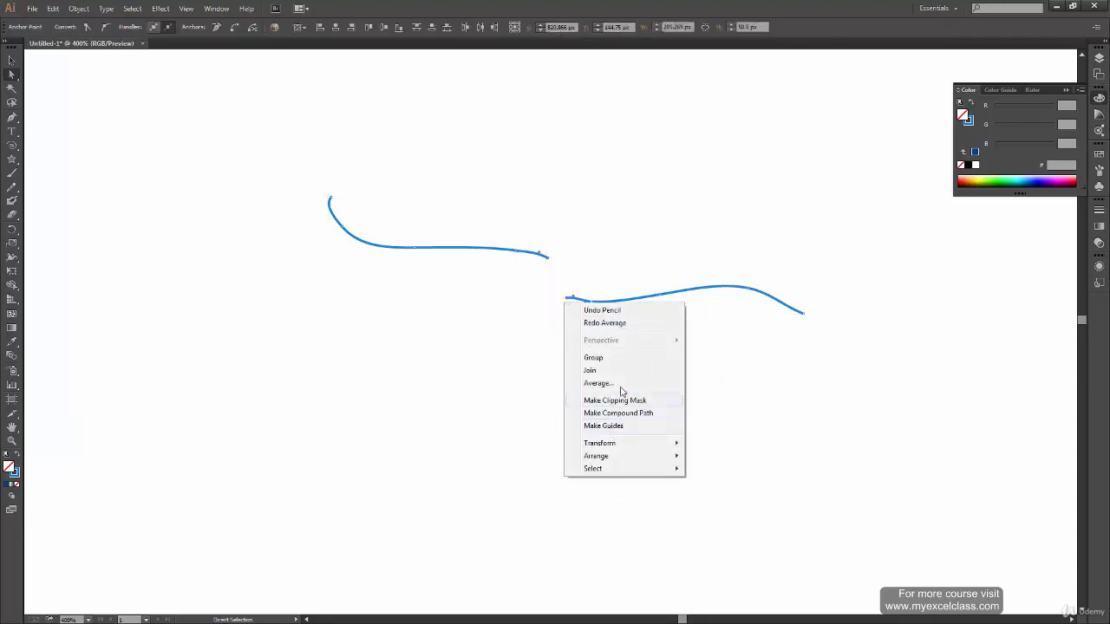
pyautogui.click(598, 382)
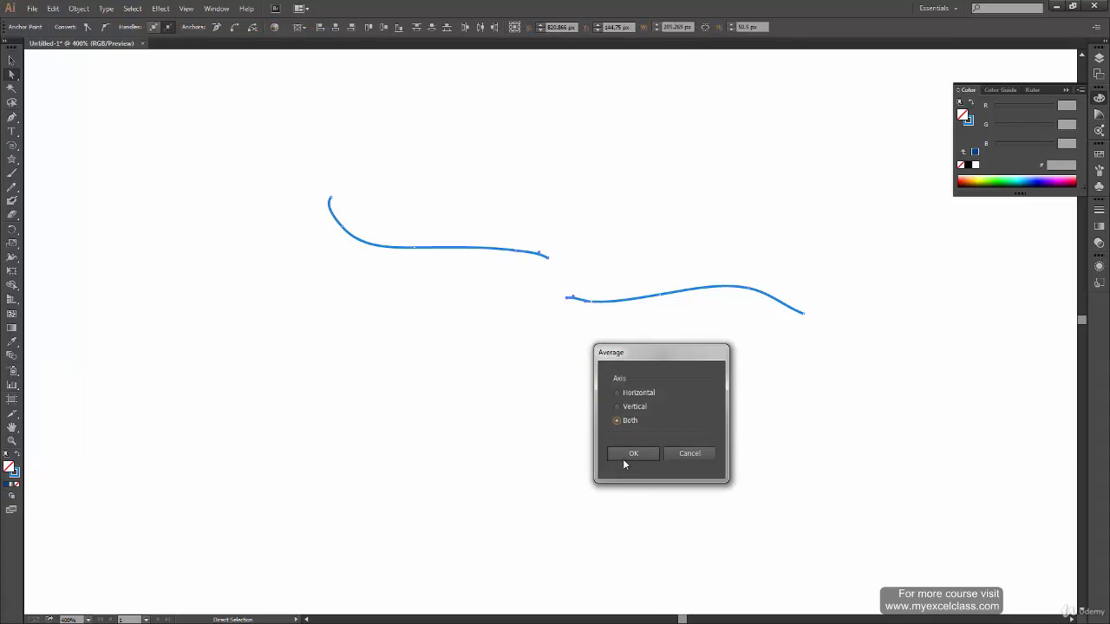
pyautogui.click(623, 460)
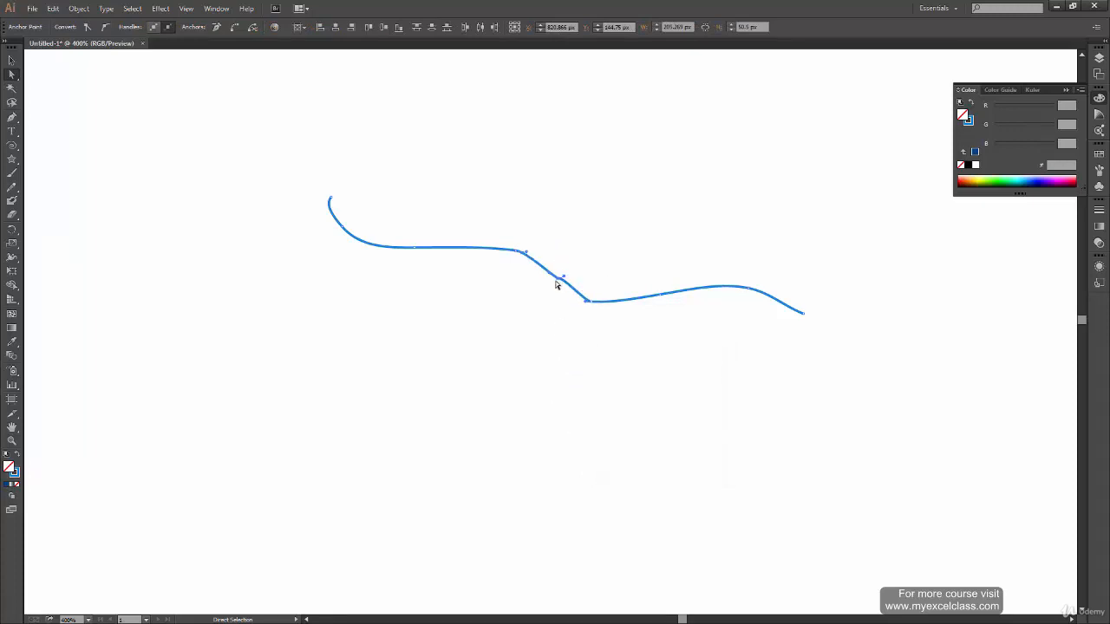
pyautogui.hotkey('ctrl', 'z')
pyautogui.hotkey('ctrl', 'z')
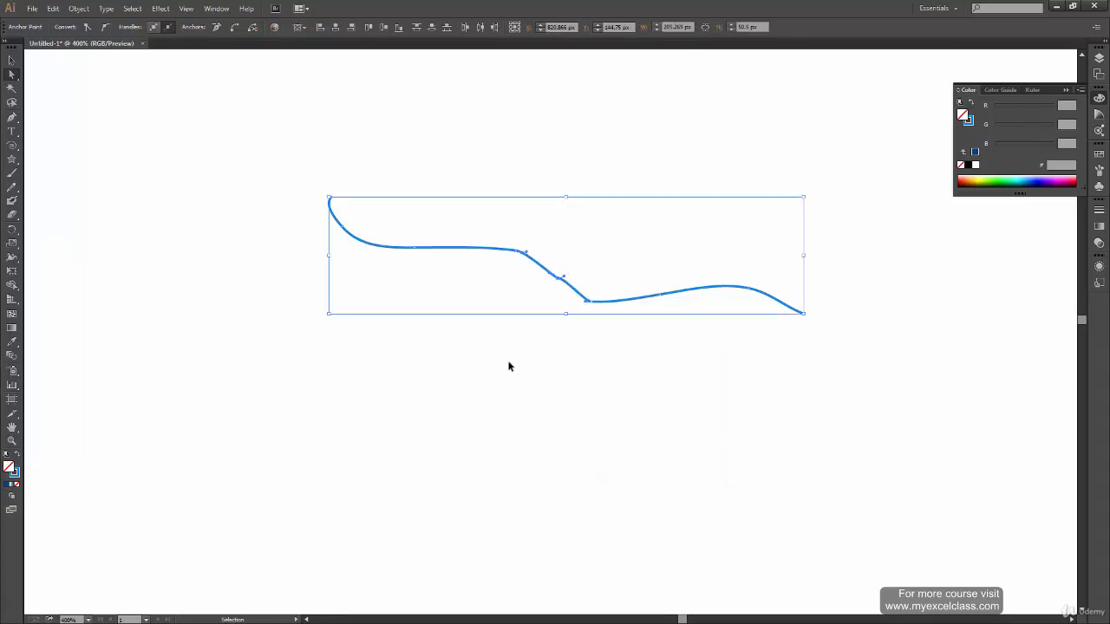
pyautogui.click(550, 377)
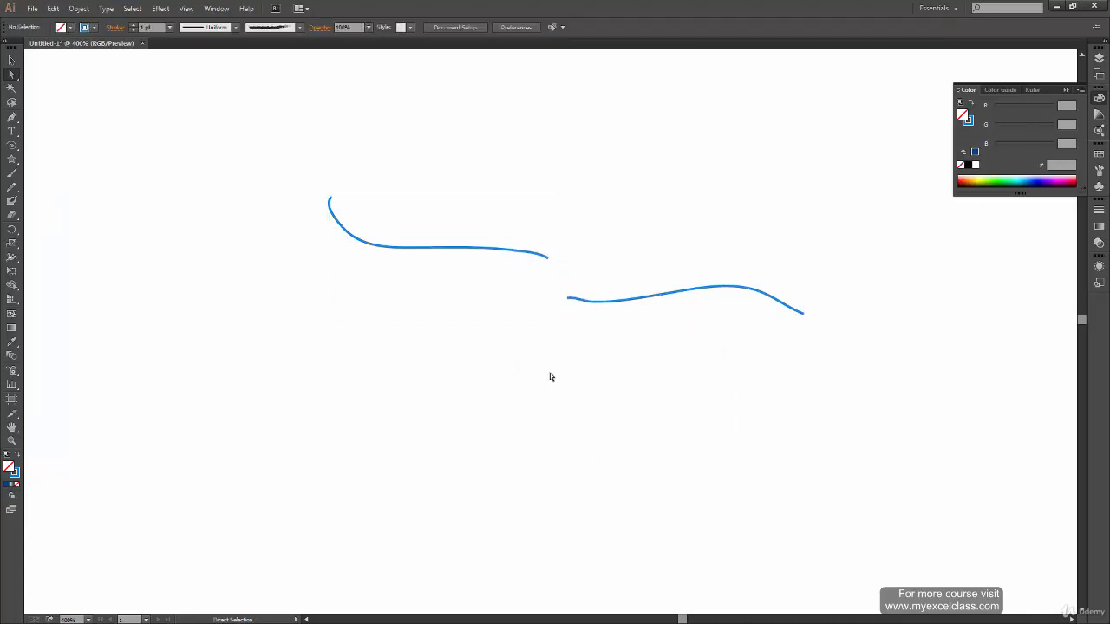
# - Join the two curves' facing endpoints without averaging, and move the connecting segment's lower anchor slightly upward
pyautogui.moveTo(571, 311); pyautogui.dragTo(569, 309)
pyautogui.rightClick(568, 299)
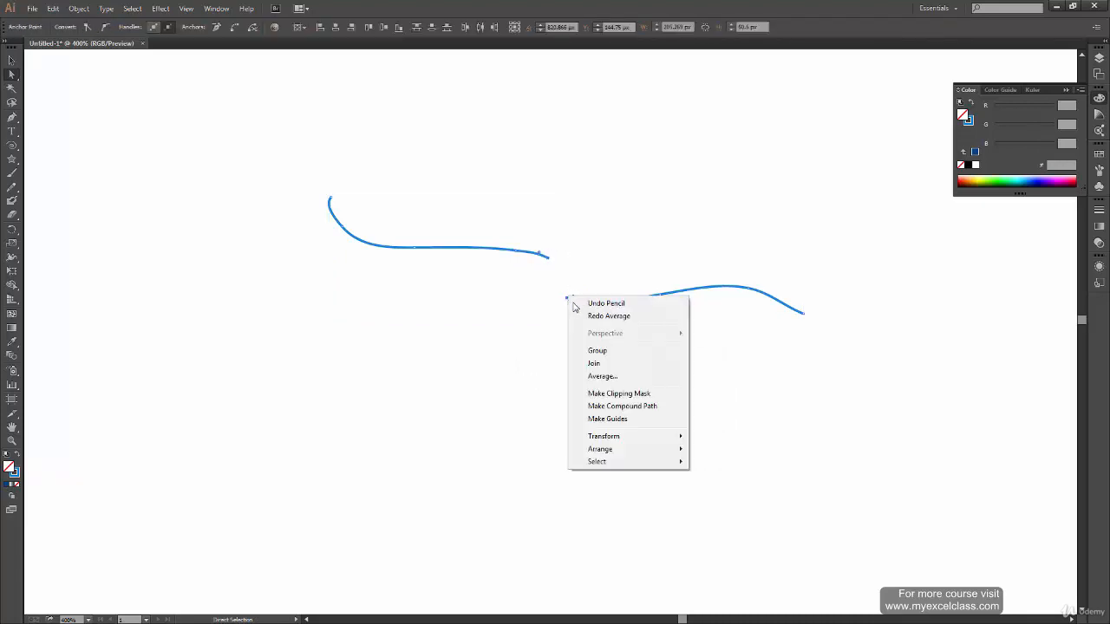
pyautogui.click(628, 368)
pyautogui.click(537, 342)
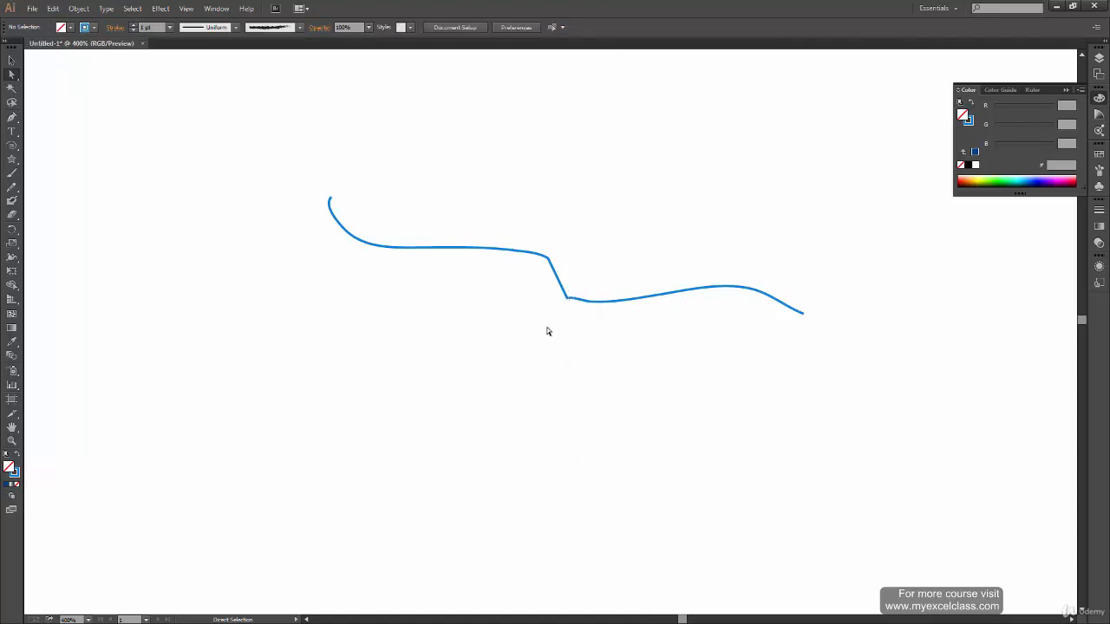
pyautogui.moveTo(569, 300); pyautogui.dragTo(577, 264)
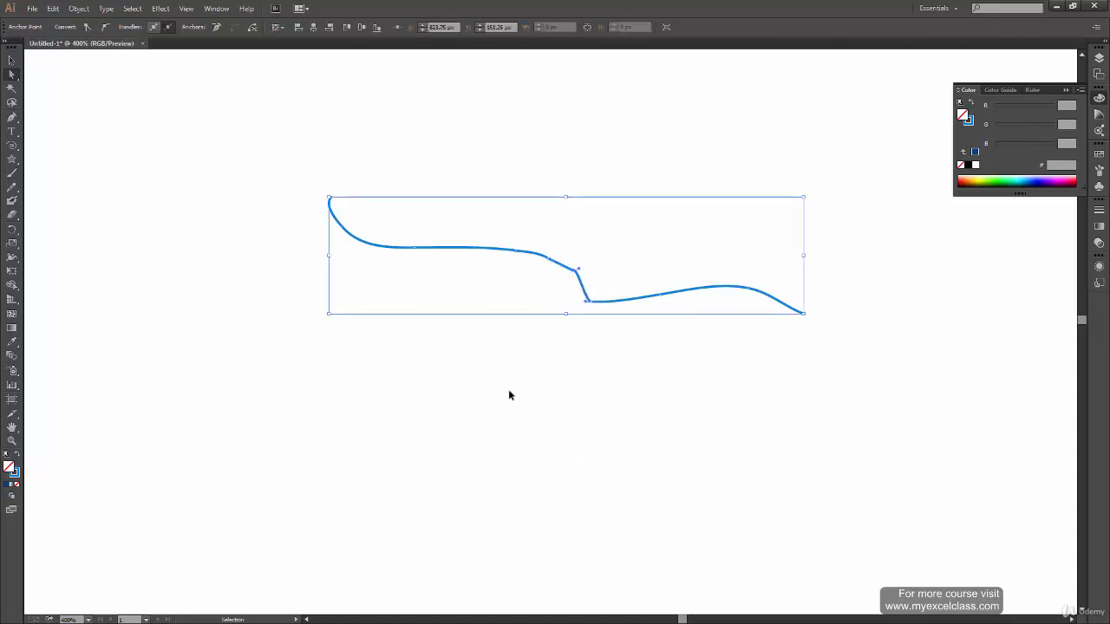
# - Undo the last anchor move and delete the straight segment connecting the two curves
pyautogui.hotkey('ctrl', 'z')
pyautogui.scroll(3, 297, 357)
pyautogui.hscroll(-10, 298, 357)
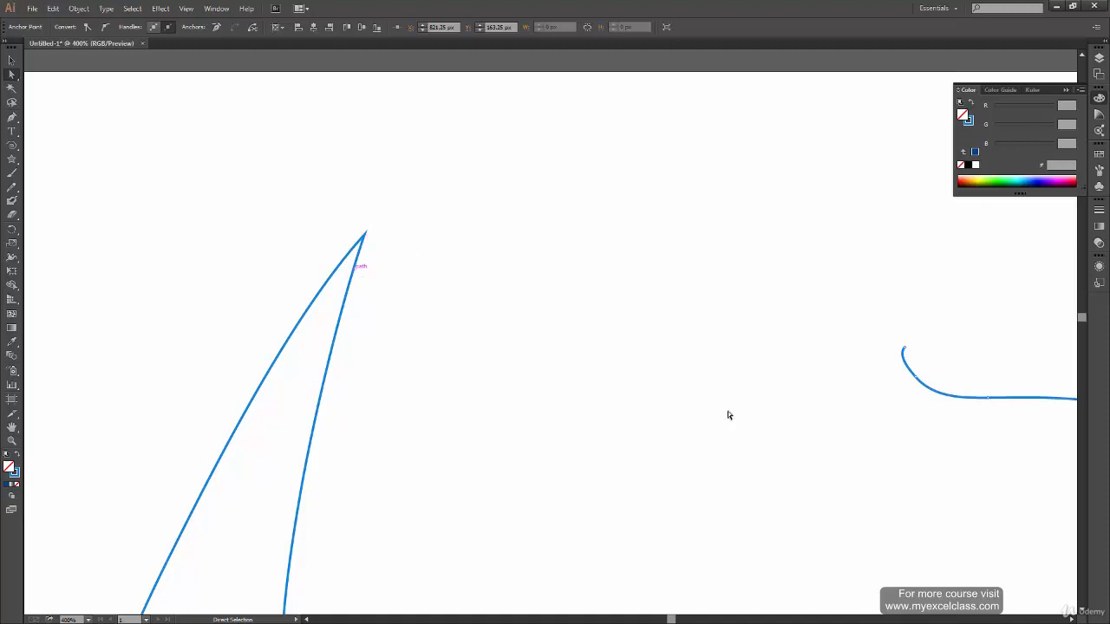
pyautogui.moveTo(666, 459); pyautogui.dragTo(445, 373)
pyautogui.moveTo(535, 399); pyautogui.dragTo(600, 401)
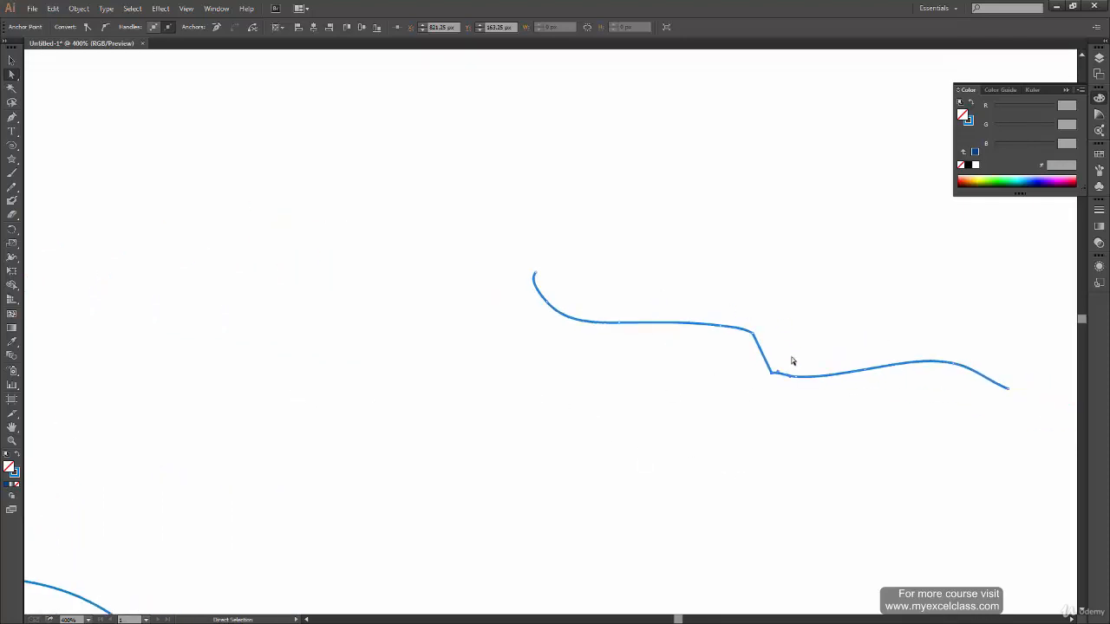
pyautogui.moveTo(738, 388); pyautogui.dragTo(720, 389)
pyautogui.click(693, 371)
pyautogui.press('Delete')
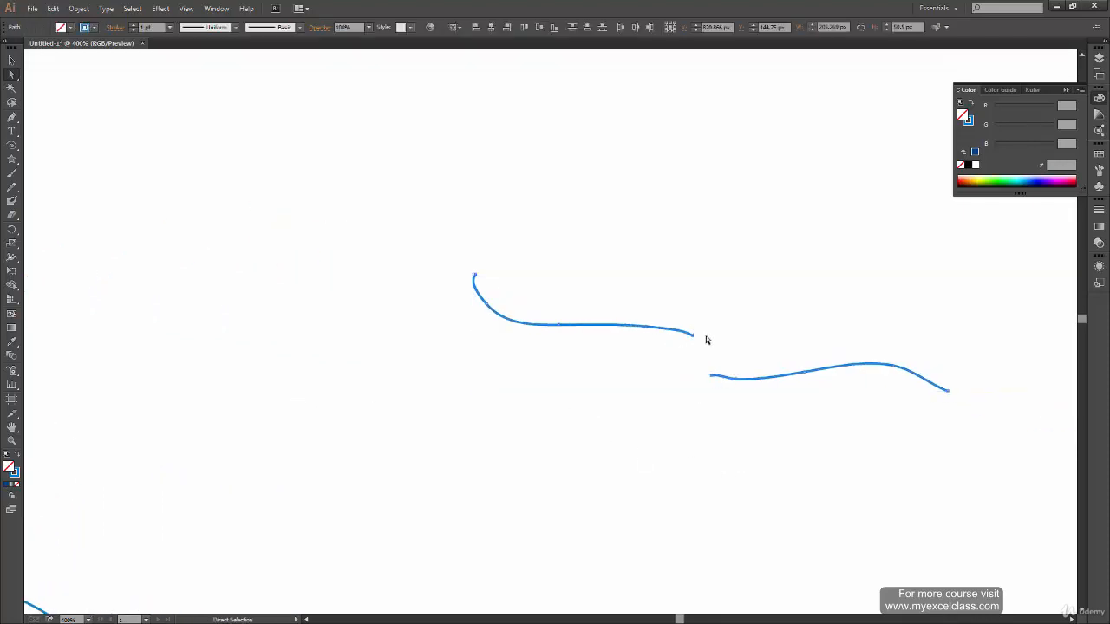
# - Average the two facing endpoints along both axes, join them, and test the joined anchor by moving it
pyautogui.moveTo(694, 335); pyautogui.dragTo(718, 387)
pyautogui.rightClick(712, 376)
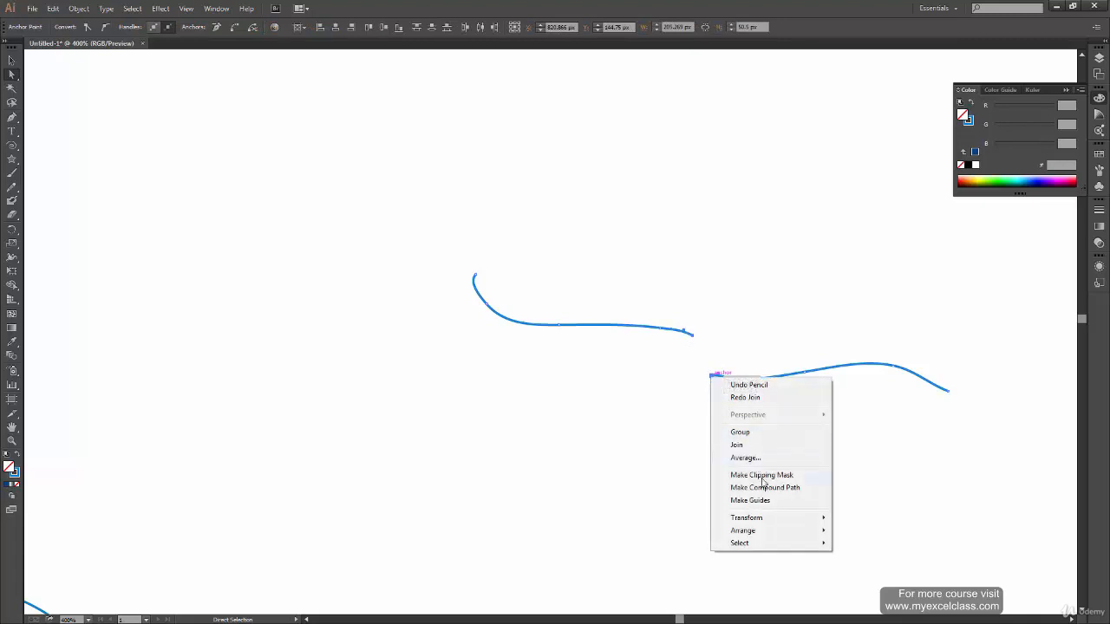
pyautogui.click(756, 457)
pyautogui.click(644, 459)
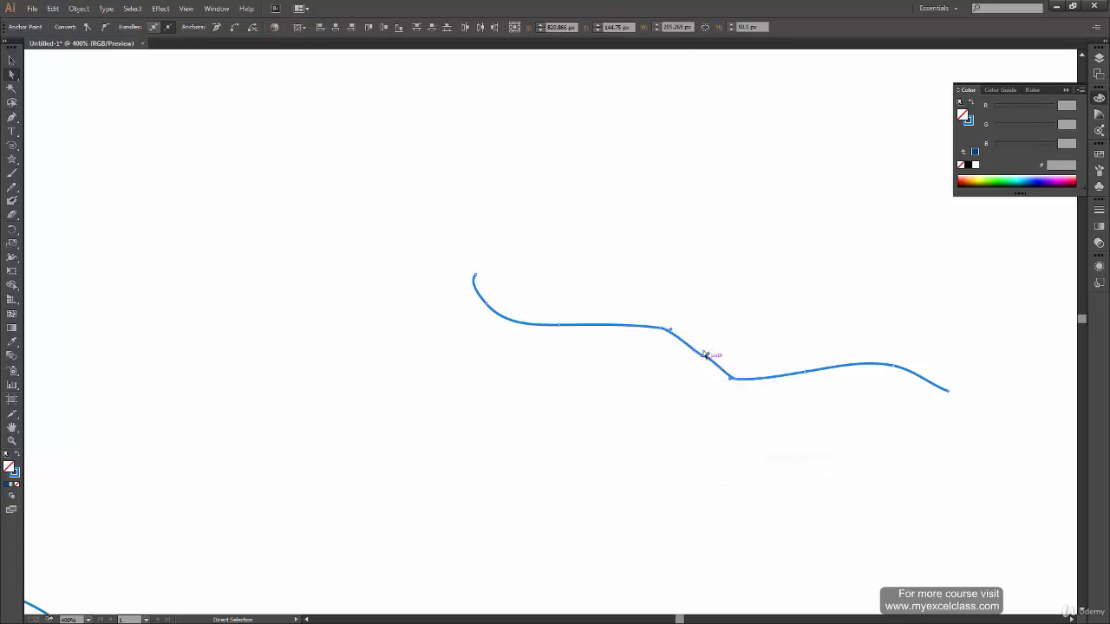
pyautogui.rightClick(706, 354)
pyautogui.click(728, 413)
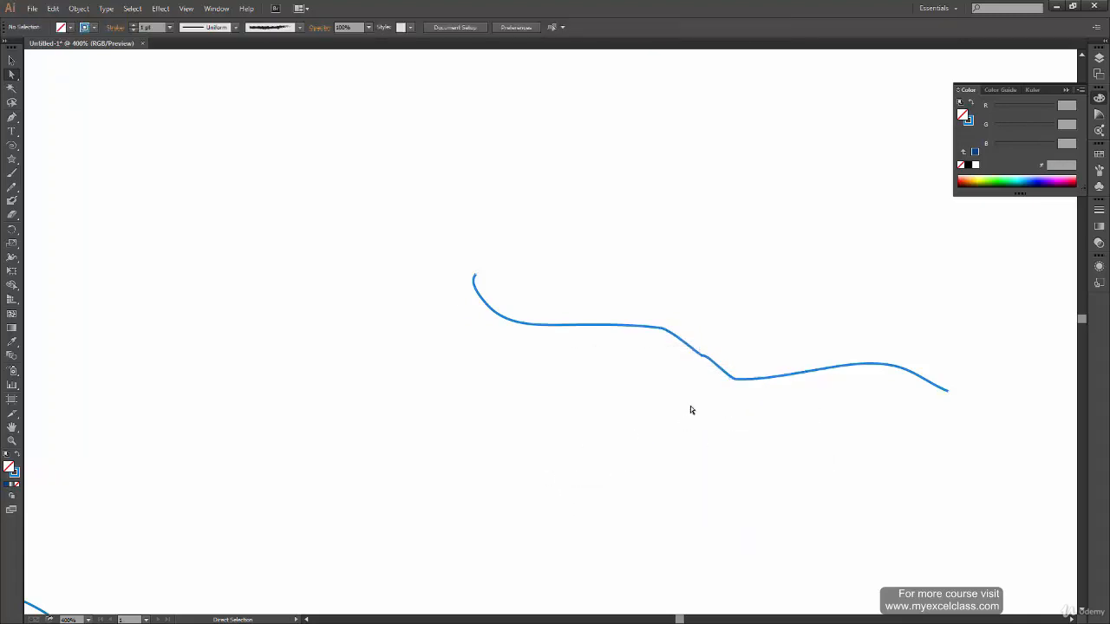
pyautogui.click(707, 356)
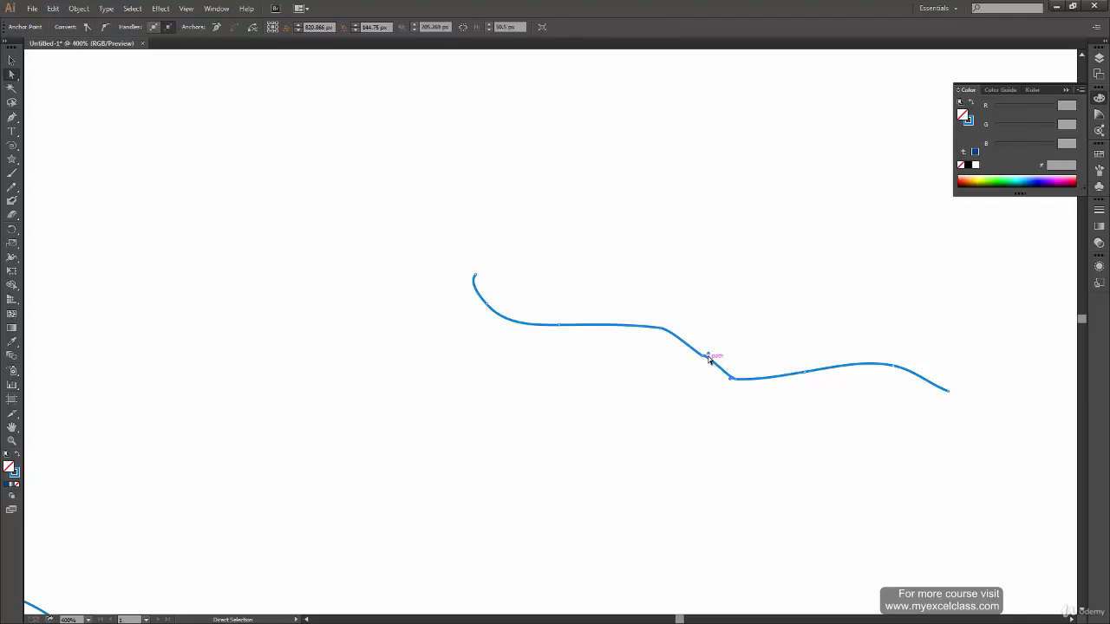
pyautogui.moveTo(708, 355); pyautogui.dragTo(712, 379)
# - Select the practice curves beside the spiral figure and delete them
pyautogui.press('v')
pyautogui.click(643, 443)
pyautogui.moveTo(638, 265); pyautogui.dragTo(786, 405)
pyautogui.press('Delete')
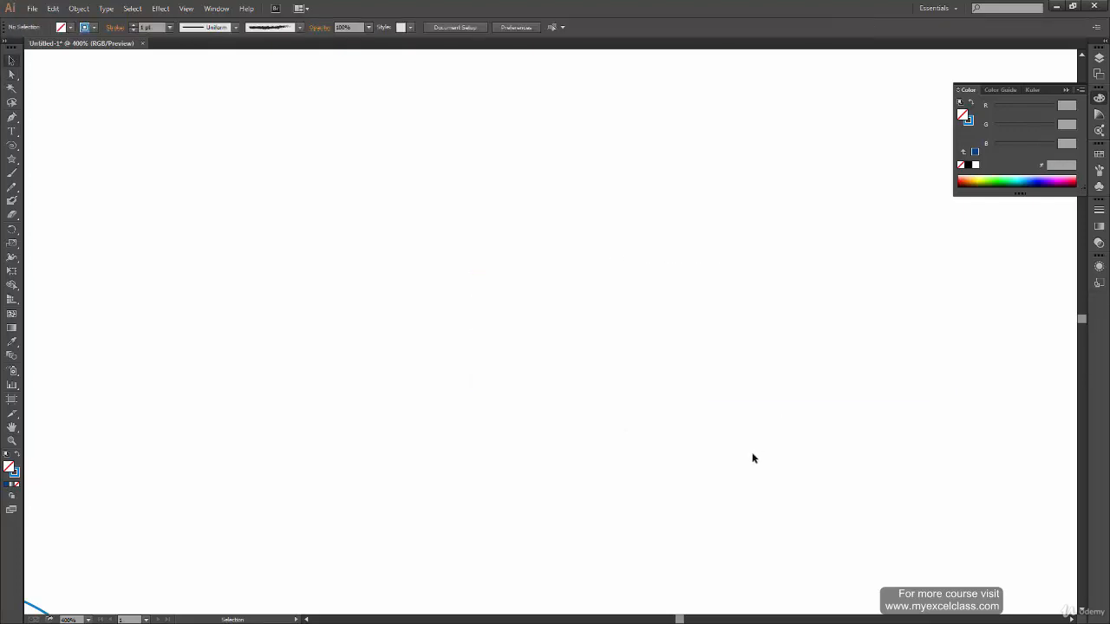
# - Swap the spiral figure's fill and stroke so it is solid blue without an outline, and deselect it
pyautogui.hotkey('ctrl', '0')
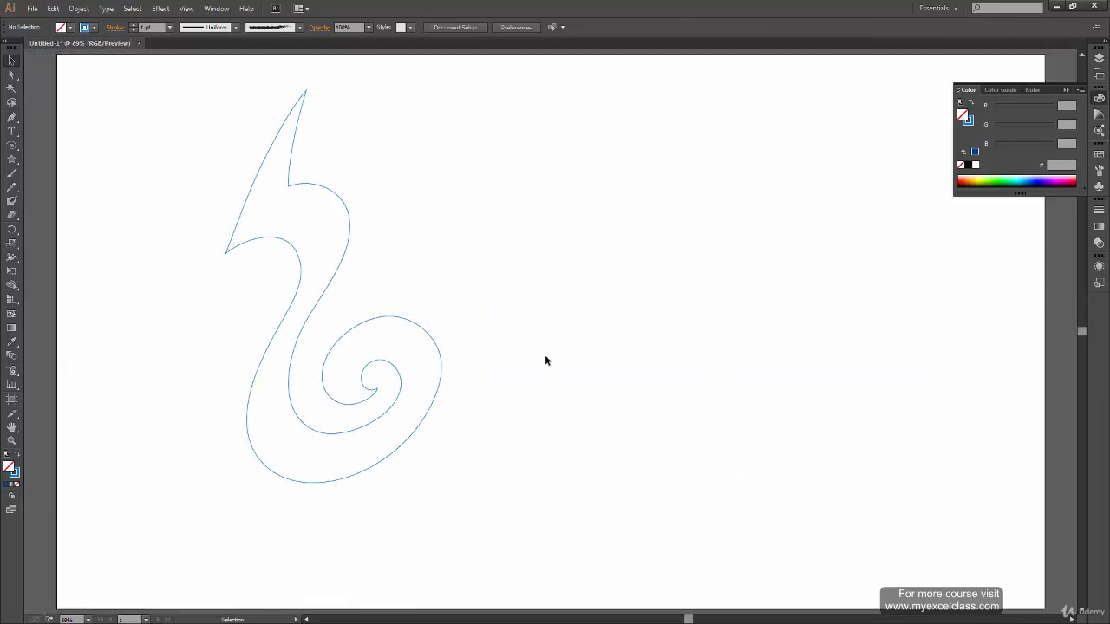
pyautogui.click(336, 204)
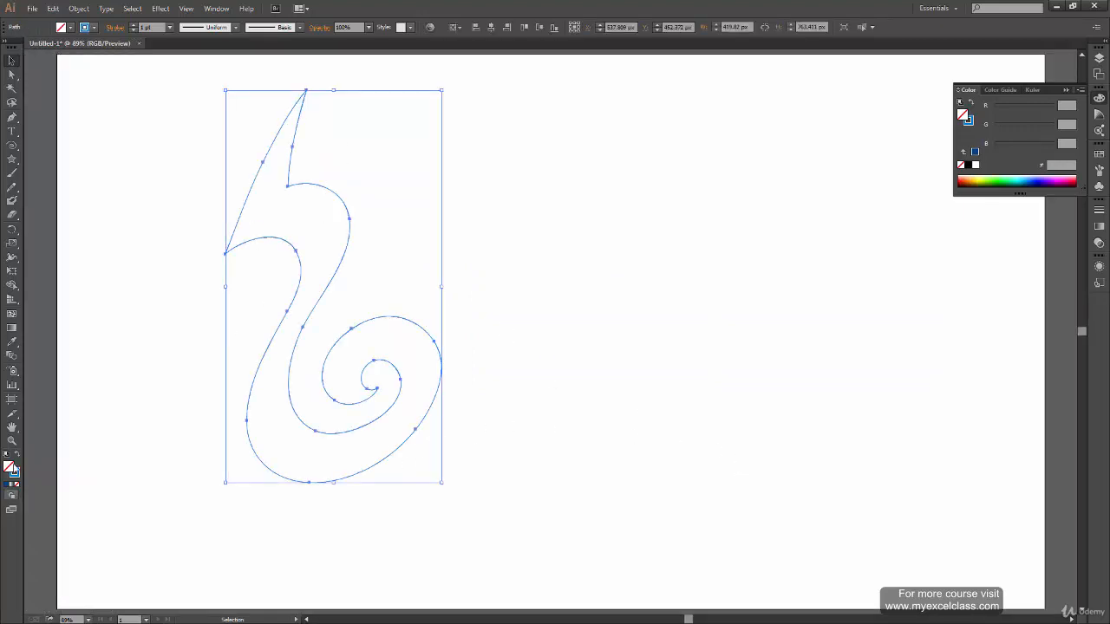
pyautogui.doubleClick(8, 467)
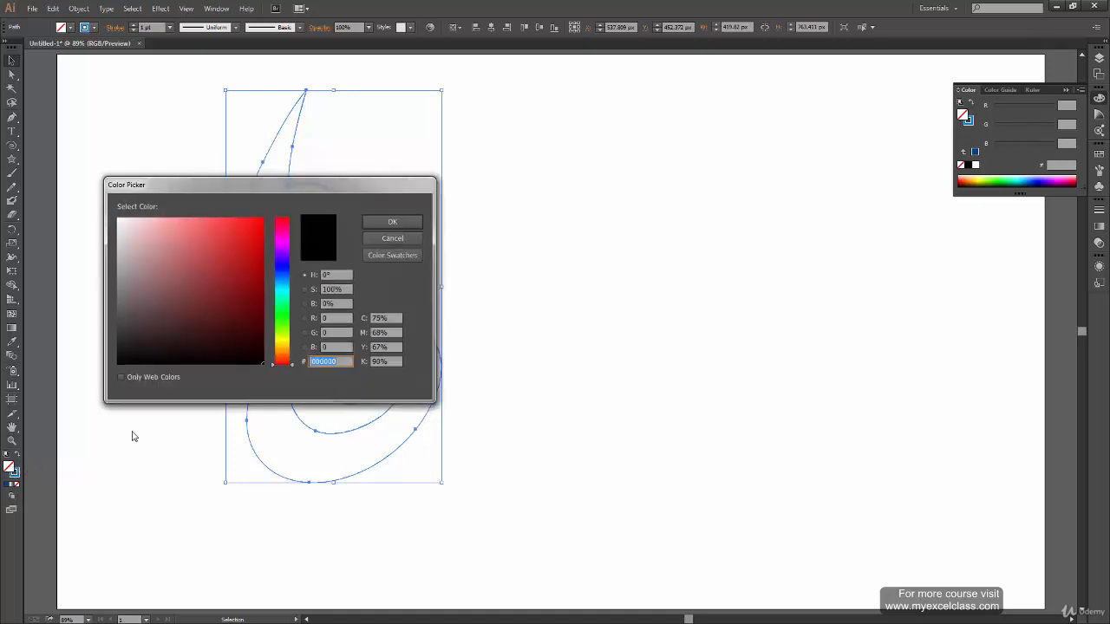
pyautogui.click(391, 239)
pyautogui.click(18, 457)
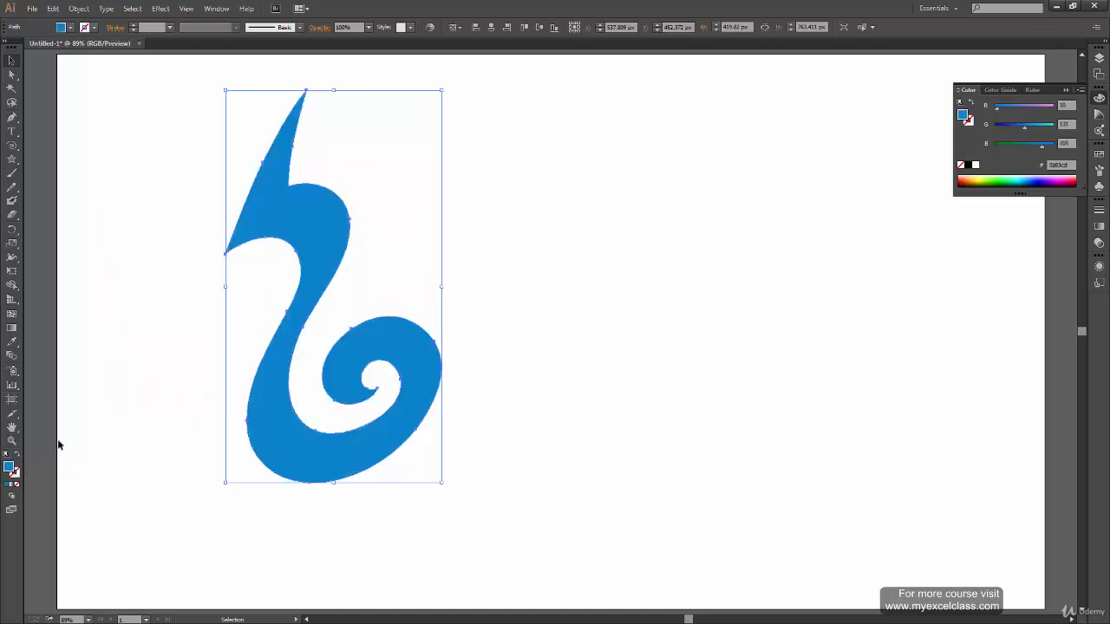
pyautogui.click(73, 515)
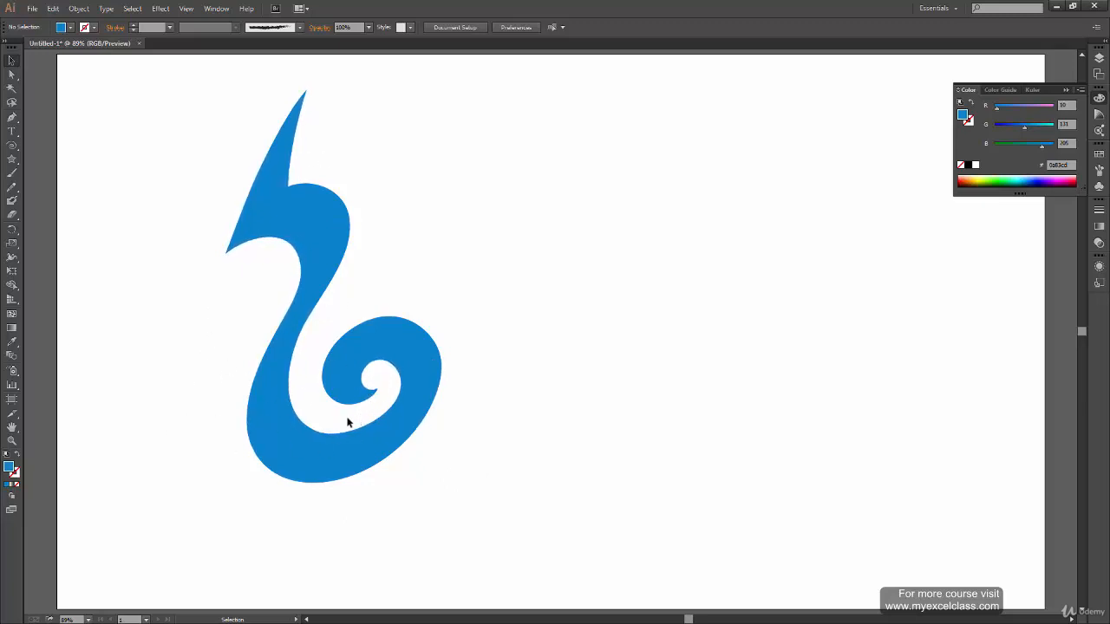
# - Draw an unfilled blue-outlined oval with the Pencil tool in the hollow beneath the figure's pointed tip
pyautogui.hotkey('ctrl', '+')
pyautogui.hotkey('ctrl', '+')
pyautogui.hotkey('ctrl', '+')
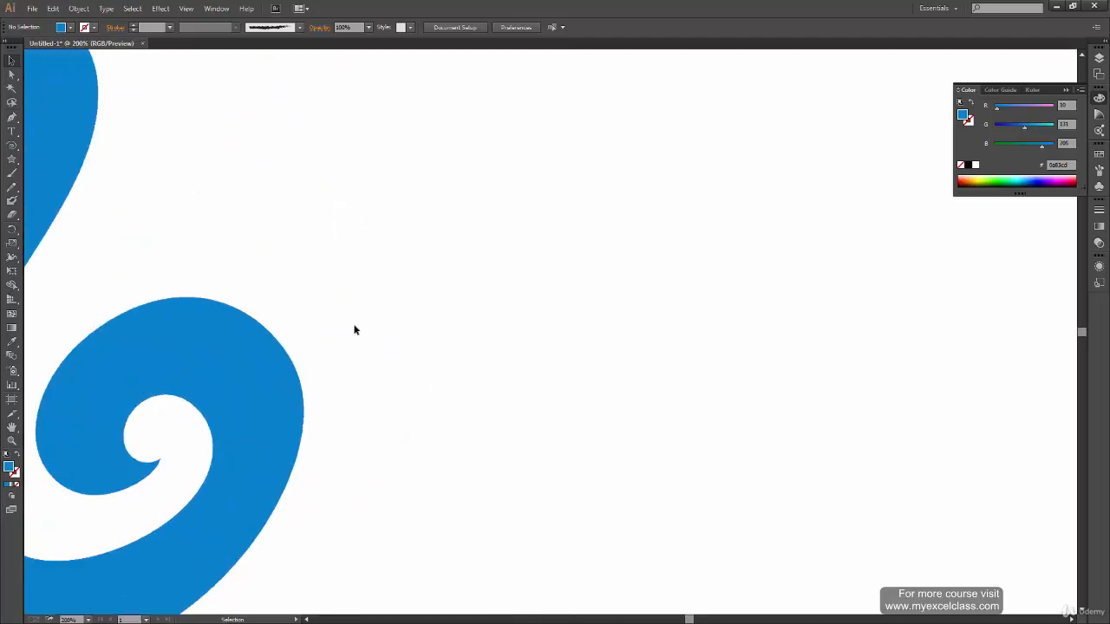
pyautogui.moveTo(354, 327); pyautogui.dragTo(427, 452)
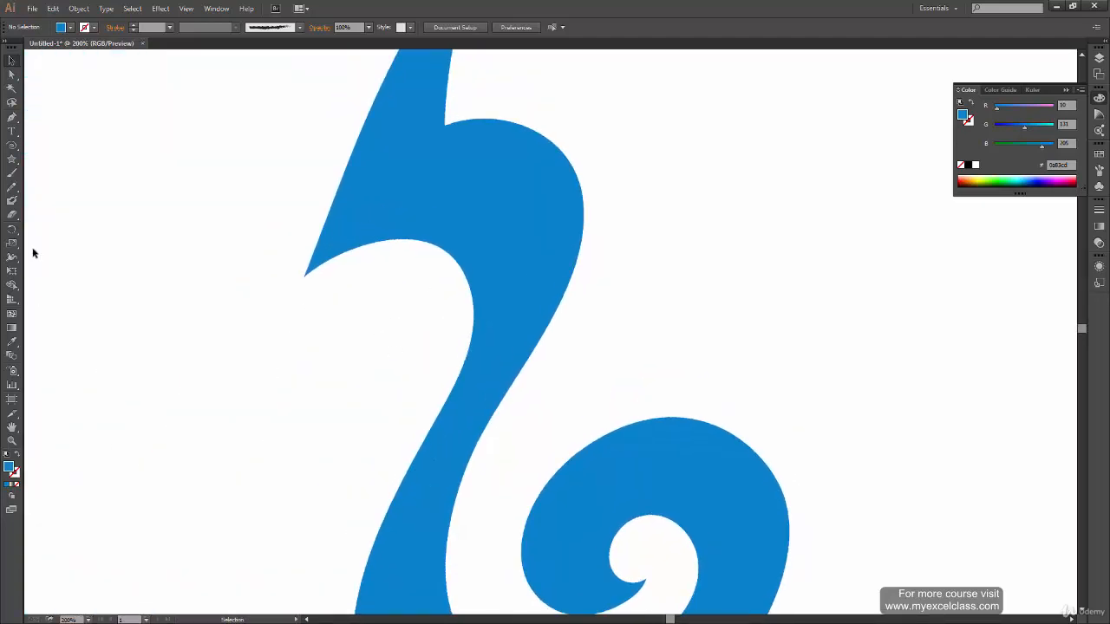
pyautogui.click(15, 193)
pyautogui.hotkey('ctrl', '+')
pyautogui.scroll(-2, 505, 384)
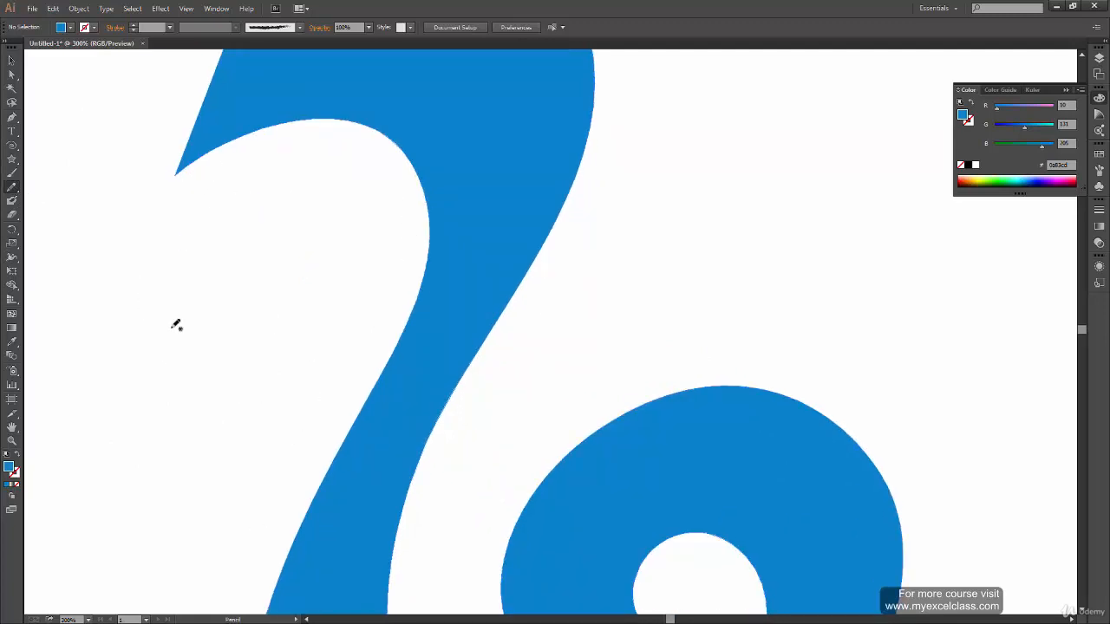
pyautogui.hotkey('shift', 'x')
pyautogui.moveTo(330, 151); pyautogui.dragTo(307, 147)
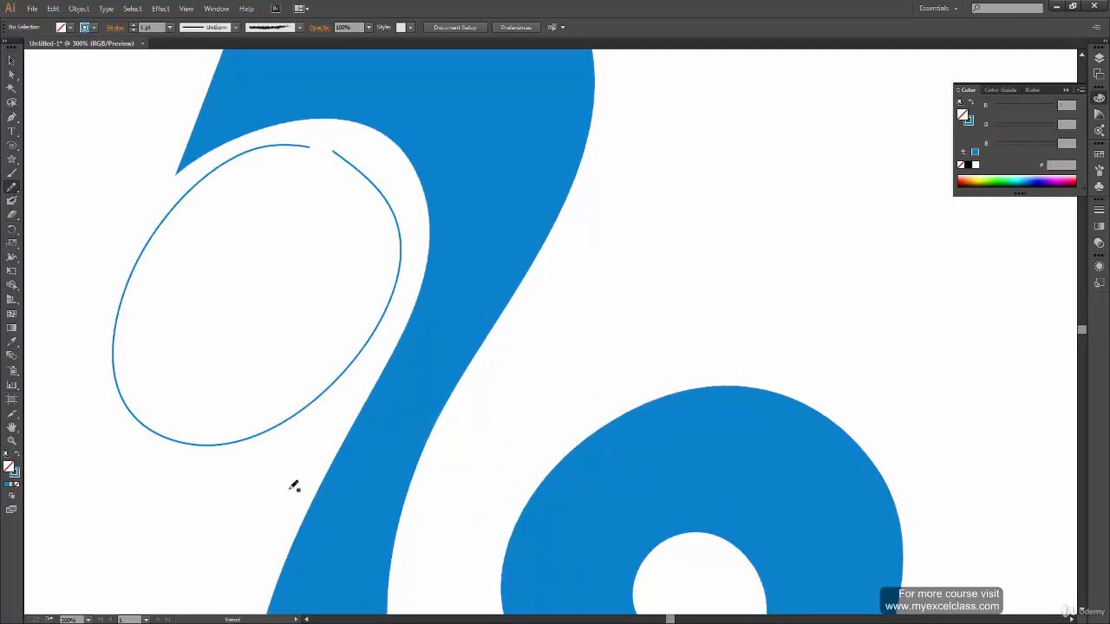
# - Draw the separate Pencil strokes of a wing-like outline that follows the figure's back and the upper edge of the spiral
pyautogui.moveTo(611, 445); pyautogui.dragTo(403, 455)
pyautogui.hotkey('ctrl', '-')
pyautogui.hotkey('ctrl', '-')
pyautogui.moveTo(335, 396); pyautogui.dragTo(438, 168)
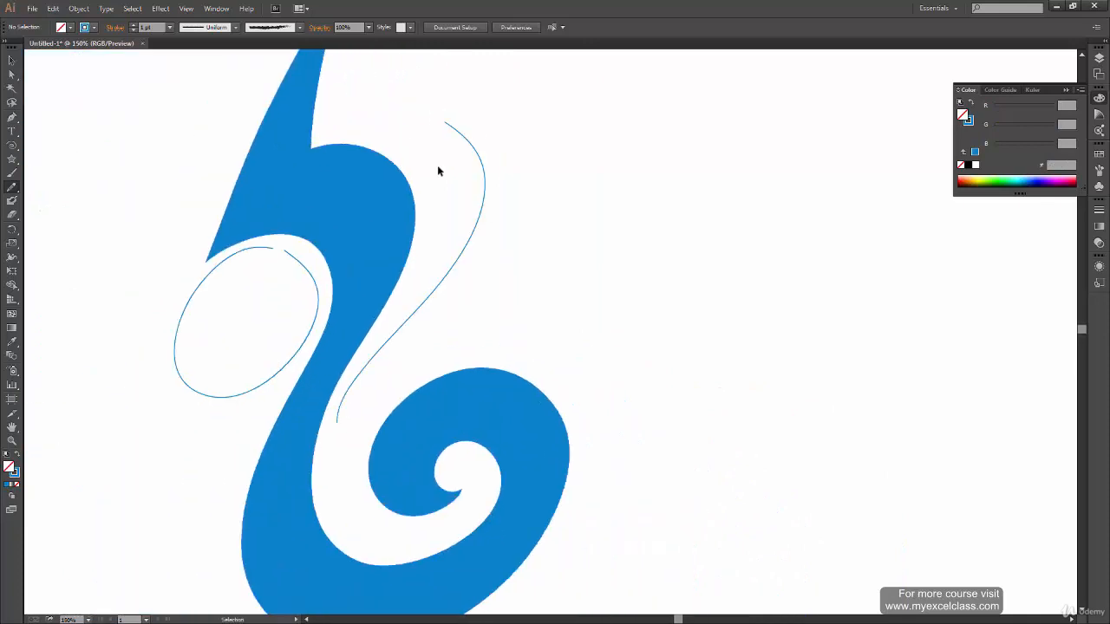
pyautogui.moveTo(325, 124)
pyautogui.mouseDown()
pyautogui.moveTo(389, 347)
pyautogui.moveTo(334, 456)
pyautogui.moveTo(411, 372)
pyautogui.moveTo(351, 104)
pyautogui.mouseUp()
pyautogui.moveTo(297, 235); pyautogui.dragTo(483, 278)
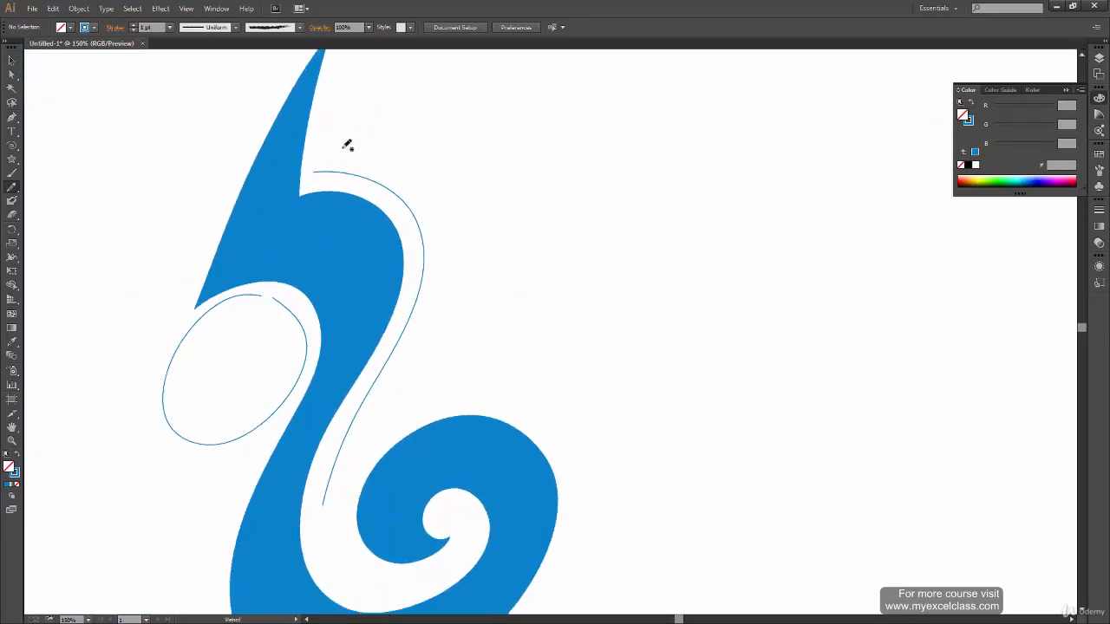
pyautogui.moveTo(345, 145)
pyautogui.mouseDown()
pyautogui.moveTo(514, 244)
pyautogui.moveTo(515, 404)
pyautogui.moveTo(340, 520)
pyautogui.mouseUp()
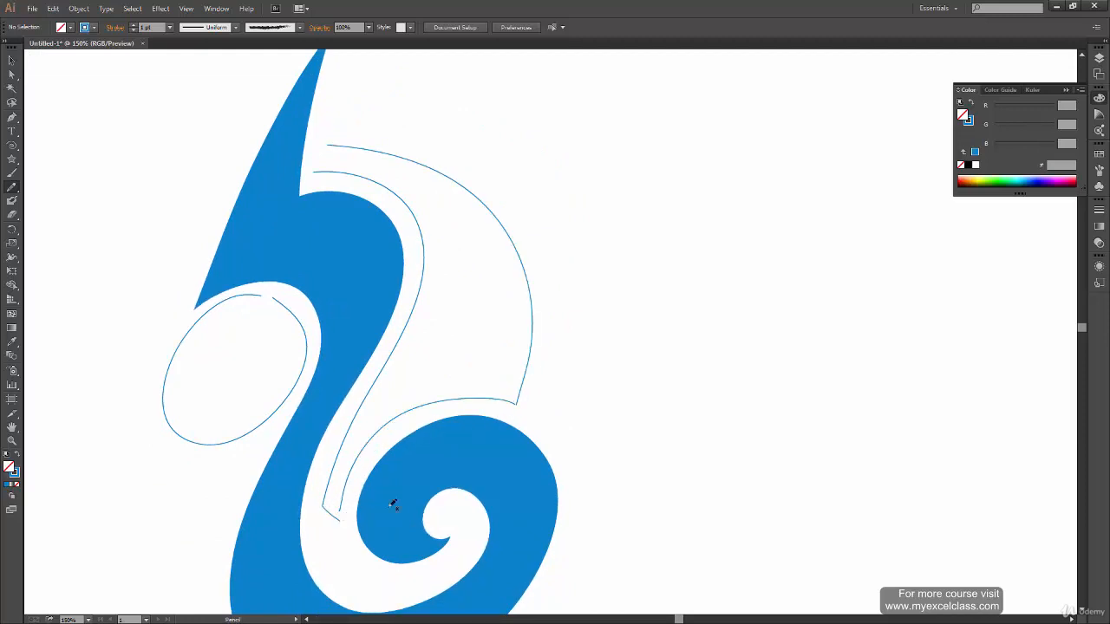
pyautogui.moveTo(332, 220)
pyautogui.mouseDown()
pyautogui.moveTo(659, 305)
pyautogui.moveTo(612, 446)
pyautogui.mouseUp()
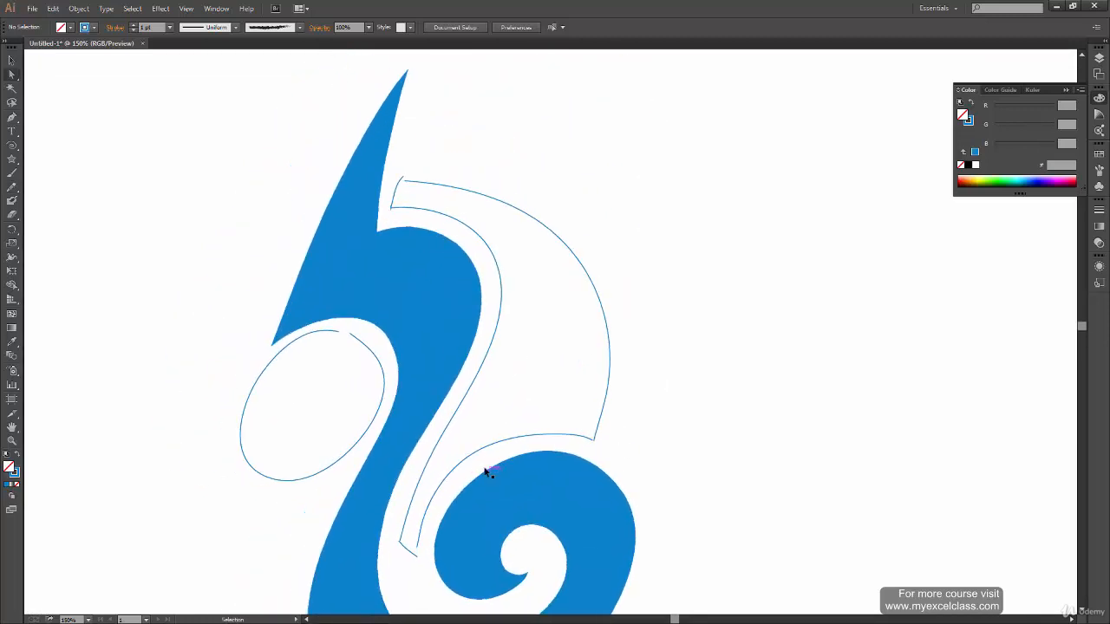
# - Try moving the lower anchor of the short stroke at the wing outline's upper end, and undo it
pyautogui.scroll(4, 486, 470)
pyautogui.moveTo(428, 367); pyautogui.dragTo(397, 466)
pyautogui.press('a')
pyautogui.moveTo(256, 320)
pyautogui.mouseDown()
pyautogui.moveTo(242, 349)
pyautogui.moveTo(241, 323)
pyautogui.mouseUp()
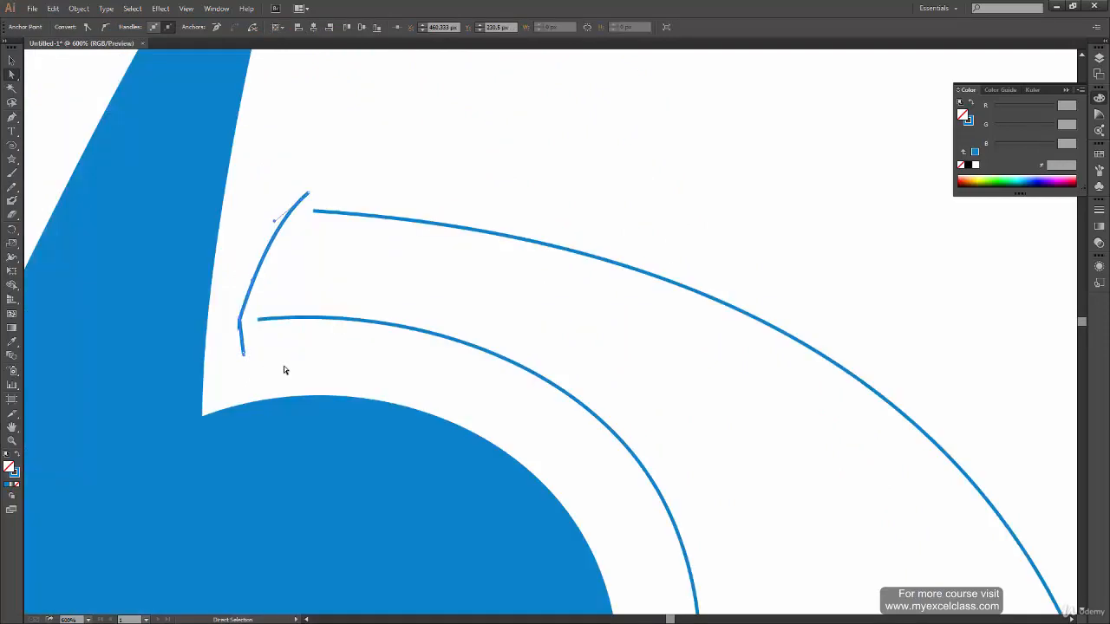
pyautogui.click(284, 365)
pyautogui.hotkey('ctrl', 'z')
pyautogui.hotkey('ctrl', 'z')
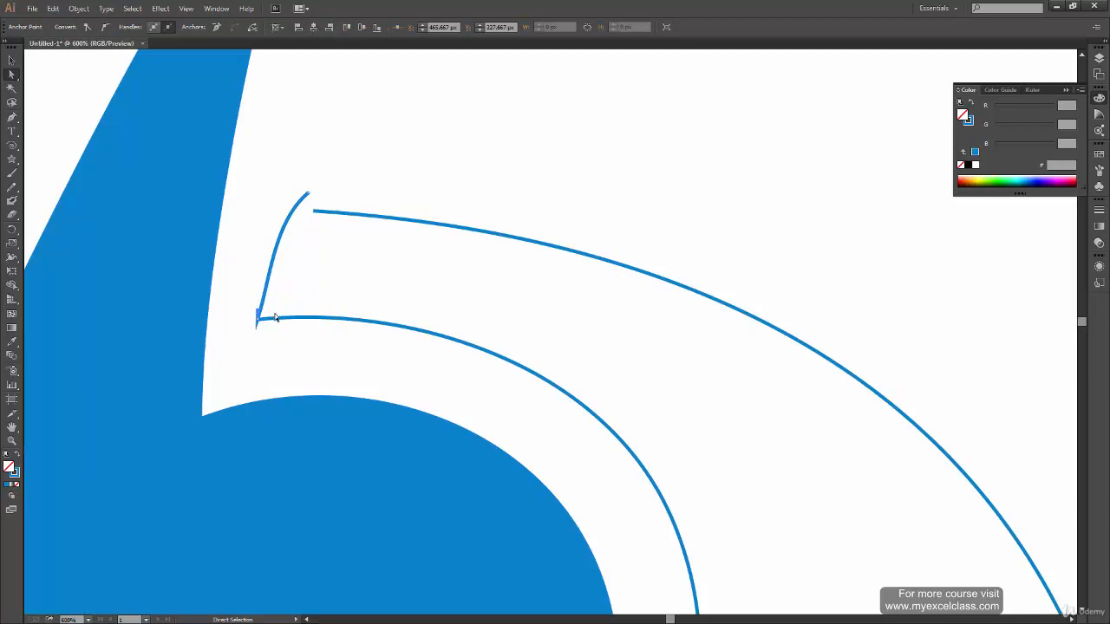
# - Switch to Outline view and move the short stroke's lower anchor slightly away from the inner curve's endpoint
pyautogui.hotkey('ctrl', '=')
pyautogui.hotkey('ctrl', '=')
pyautogui.hotkey('ctrl', '=')
pyautogui.moveTo(332, 329); pyautogui.dragTo(409, 332)
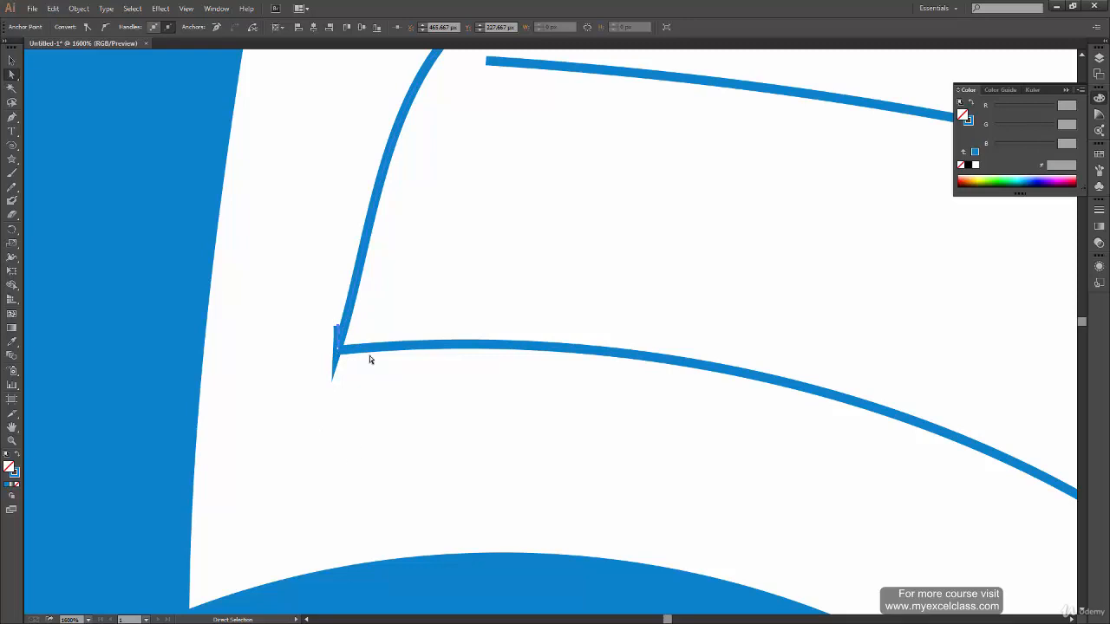
pyautogui.moveTo(405, 329); pyautogui.dragTo(391, 362)
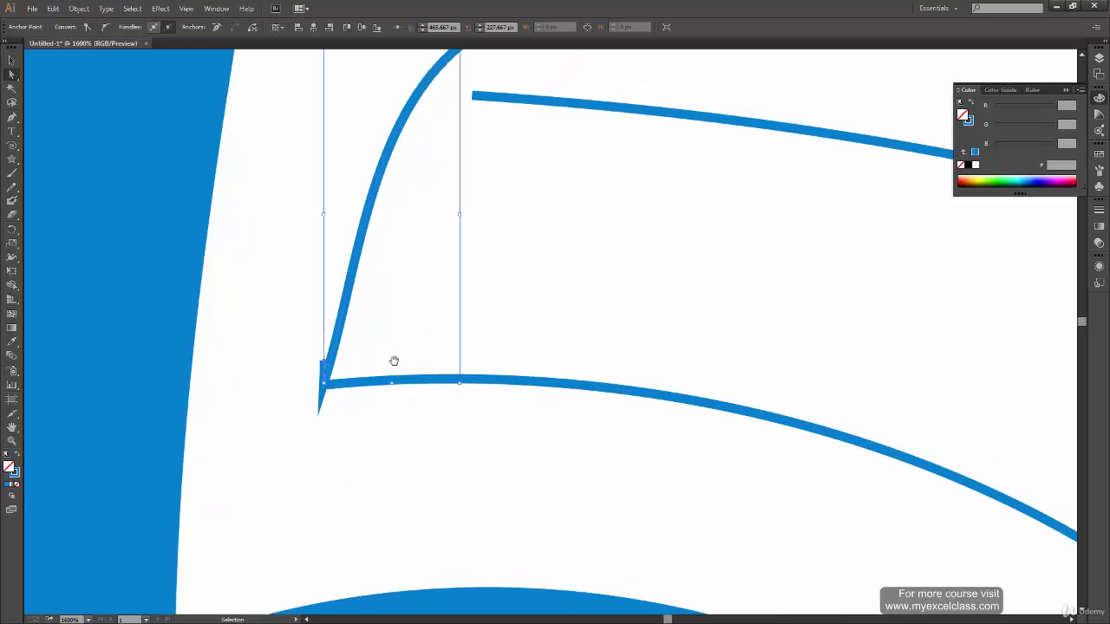
pyautogui.hotkey('ctrl', 'y')
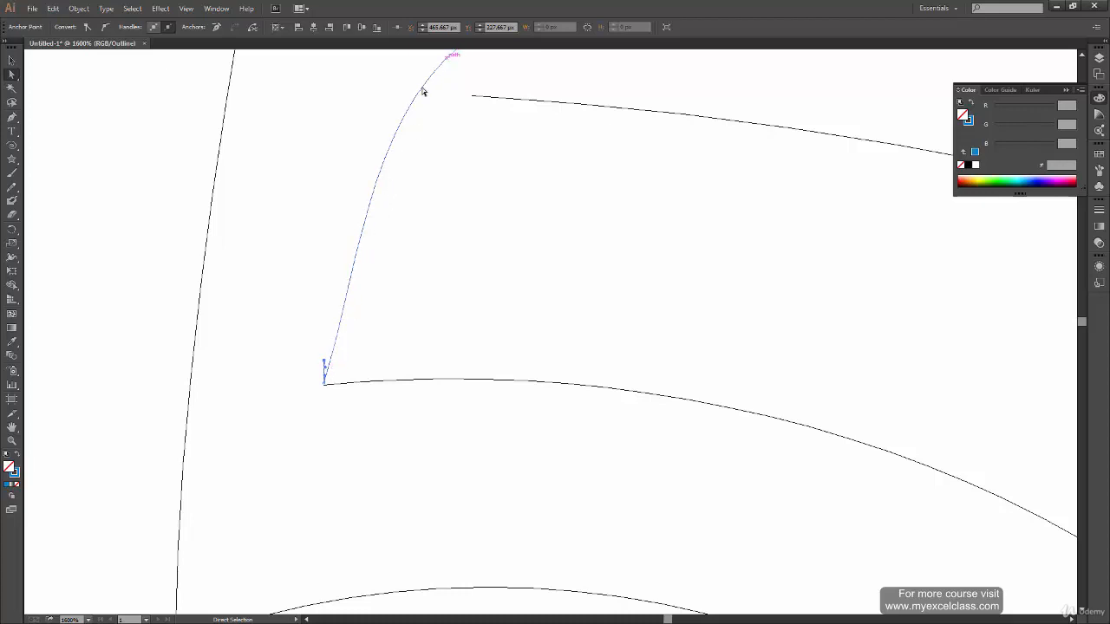
pyautogui.moveTo(326, 370); pyautogui.dragTo(309, 403)
# - Compare the whole artwork in Preview and Outline views with the artboard fitted to the window
pyautogui.hotkey('ctrl', '0')
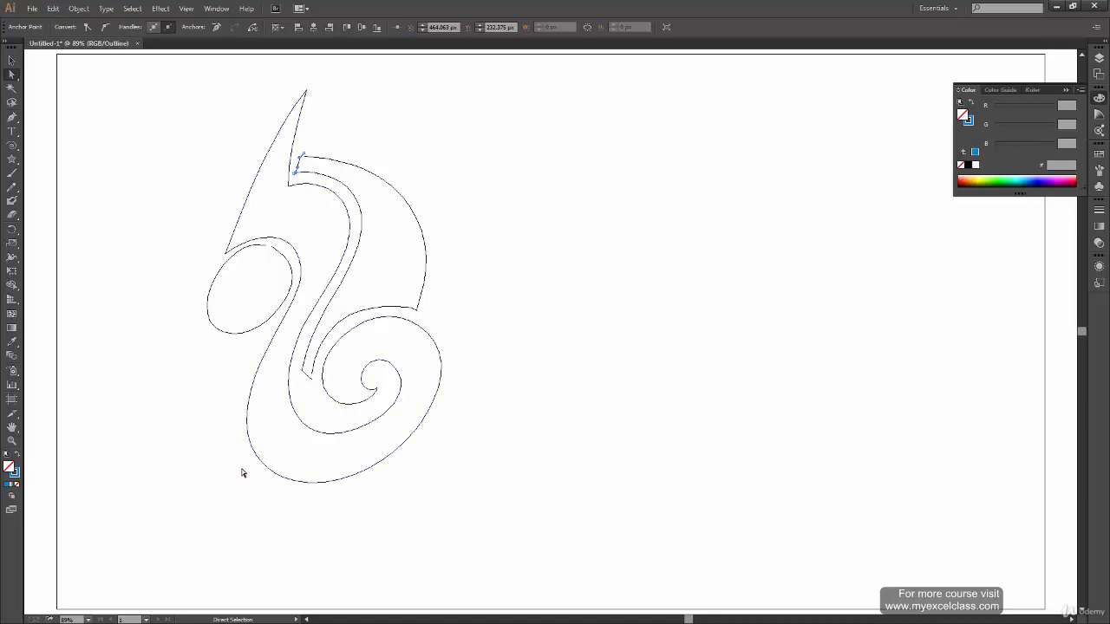
pyautogui.press('ctrl')
pyautogui.hotkey('ctrl', 'y')
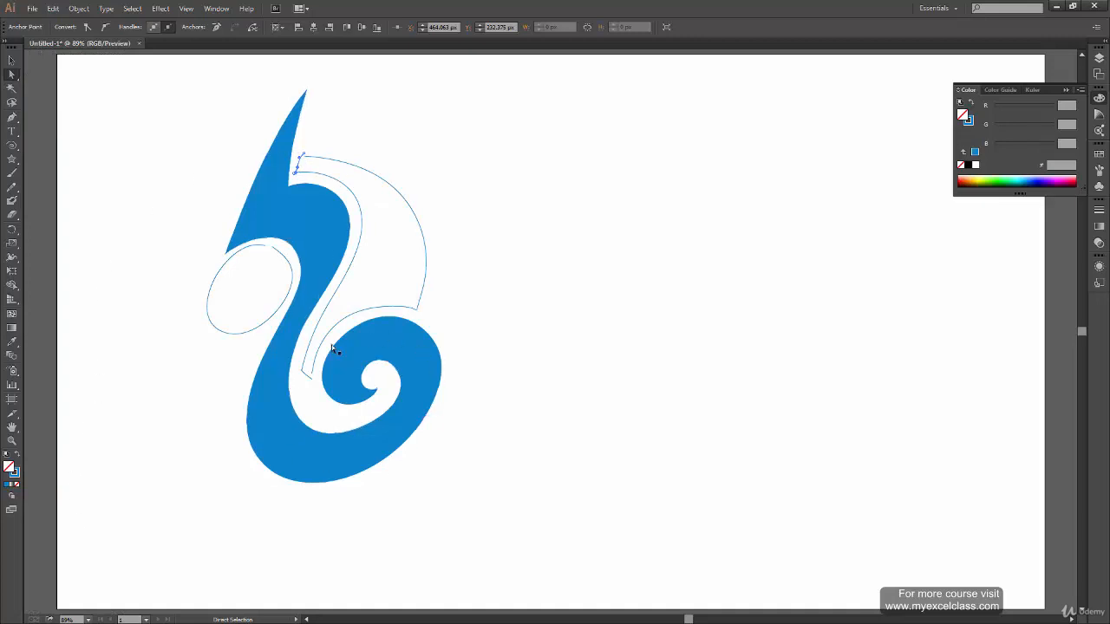
pyautogui.press('ctrl')
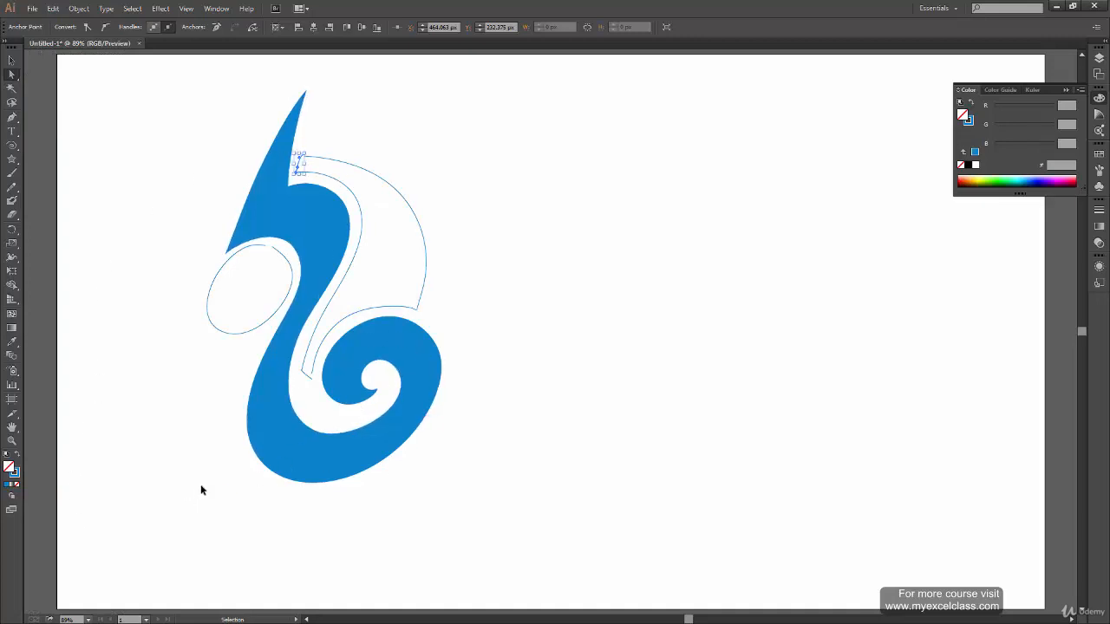
pyautogui.hotkey('ctrl', 'y')
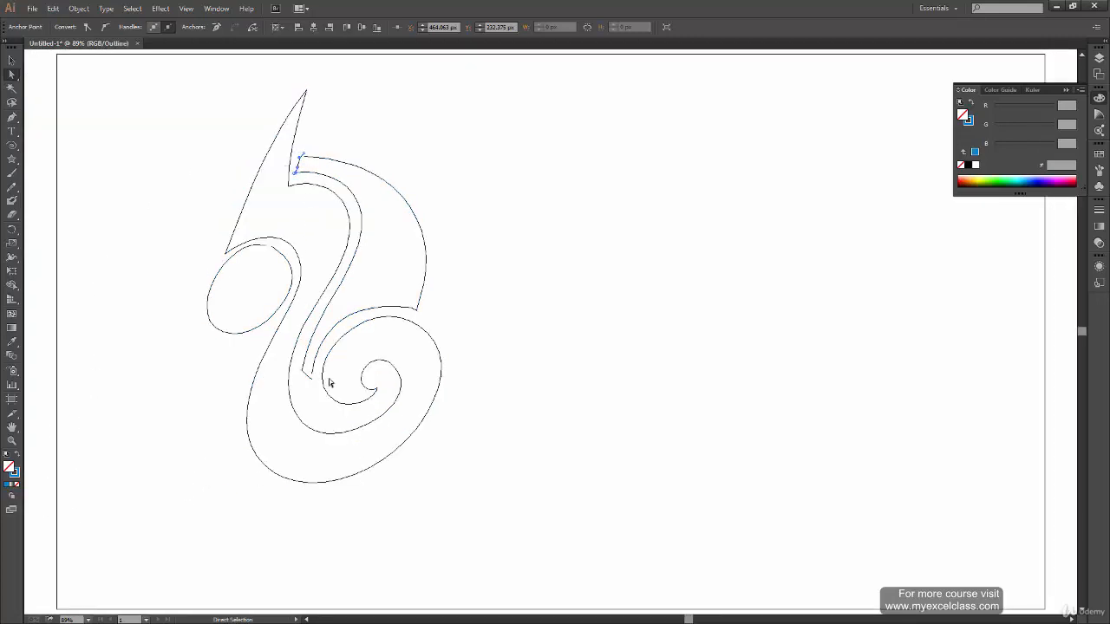
# - Pull the end of the short stroke's small tail downward to expose it, and delete that end anchor
pyautogui.hotkey('ctrl', '+')
pyautogui.hotkey('ctrl', '+')
pyautogui.hotkey('ctrl', '+')
pyautogui.hotkey('ctrl', '+')
pyautogui.moveTo(246, 266); pyautogui.dragTo(727, 542)
pyautogui.moveTo(216, 260); pyautogui.dragTo(434, 473)
pyautogui.hotkey('ctrl', '+')
pyautogui.hotkey('ctrl', '+')
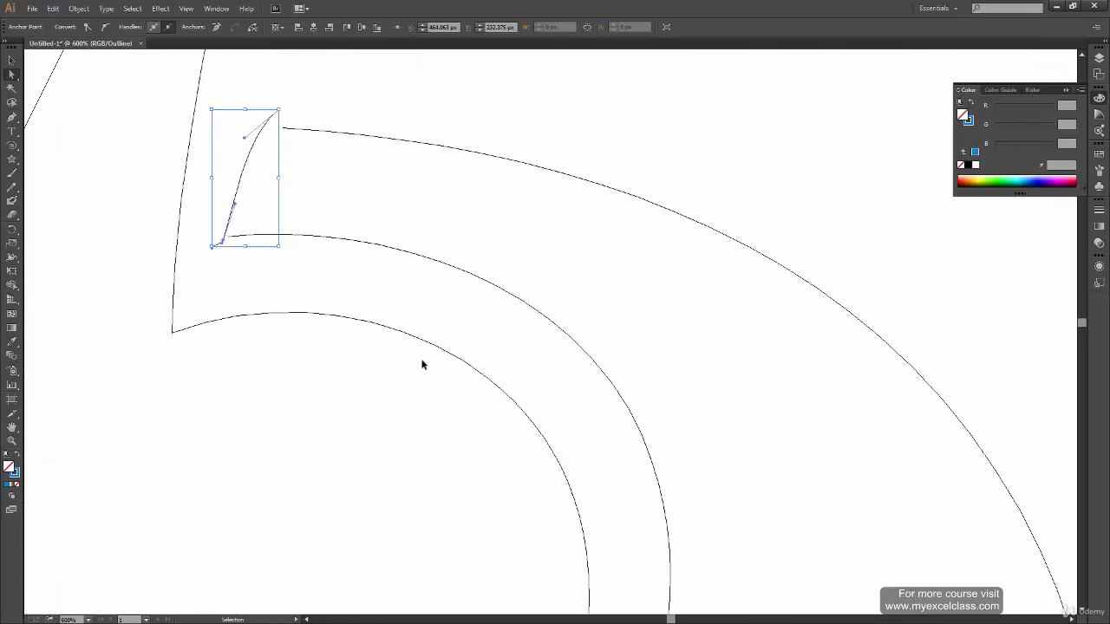
pyautogui.hotkey('ctrl', '+')
pyautogui.hotkey('ctrl', '+')
pyautogui.moveTo(166, 217); pyautogui.dragTo(505, 367)
pyautogui.moveTo(327, 347); pyautogui.dragTo(403, 372)
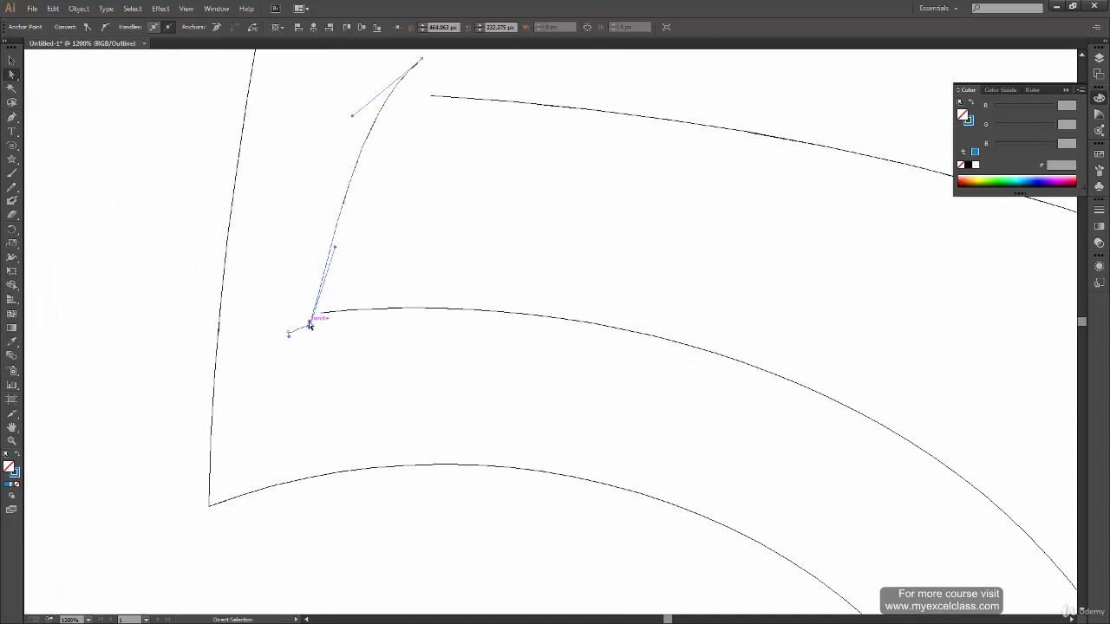
pyautogui.moveTo(310, 323); pyautogui.dragTo(288, 367)
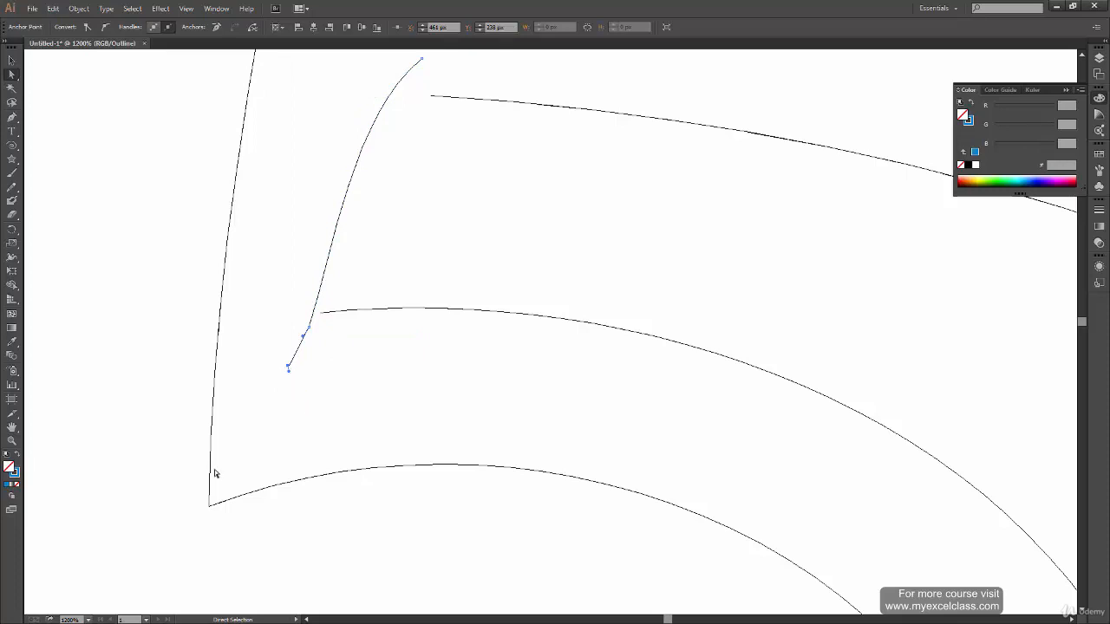
pyautogui.moveTo(270, 353); pyautogui.dragTo(303, 395)
pyautogui.press('Delete')
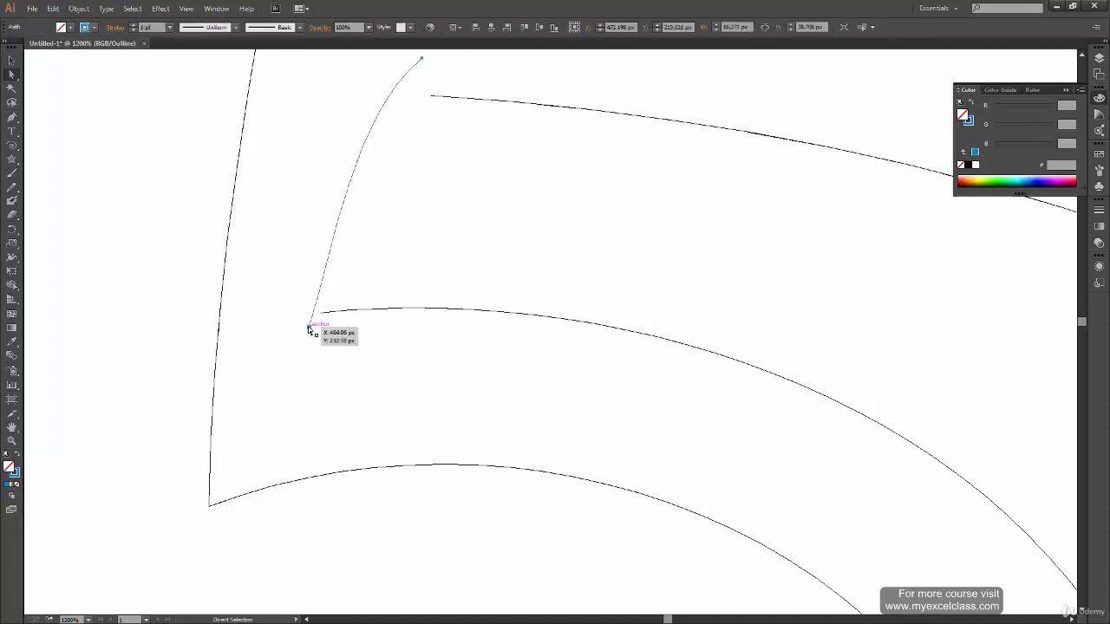
# - Snap the short stroke's lower anchor onto the inner curve's endpoint, return to Preview view, and select the stroke's segment
pyautogui.moveTo(310, 328); pyautogui.dragTo(320, 312)
pyautogui.hotkey('ctrl', 'y')
pyautogui.click(343, 235)
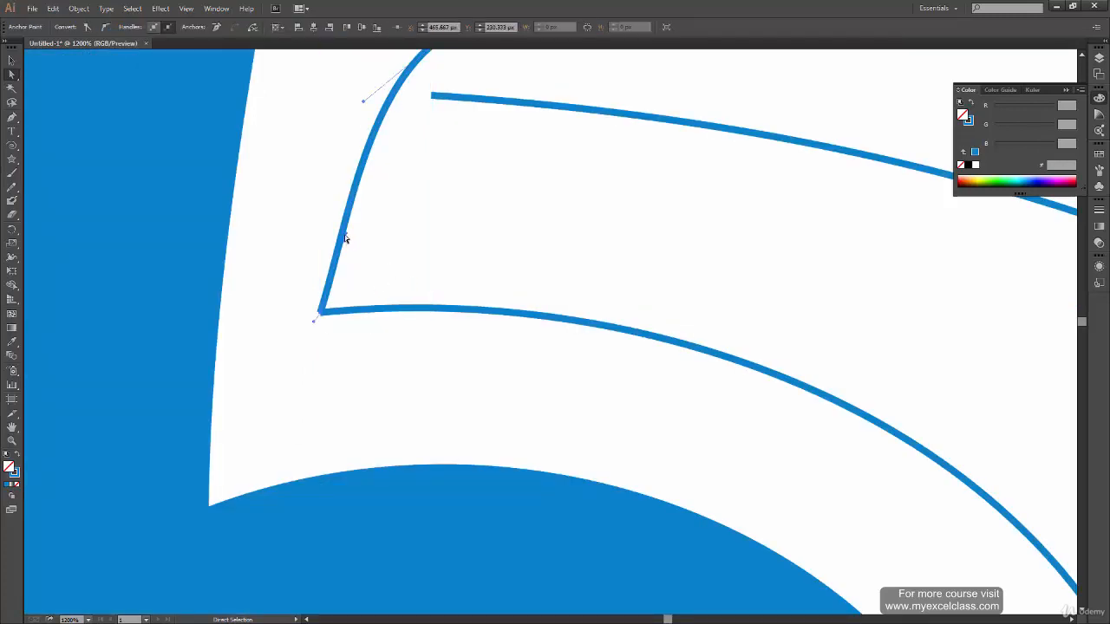
# - Curve the short stroke's segment and, in Outline view, shift its shared lower corner anchors outward to reshape the band's upper end
pyautogui.moveTo(344, 235); pyautogui.dragTo(329, 217)
pyautogui.hotkey('ctrl', 'y')
pyautogui.moveTo(427, 65); pyautogui.dragTo(377, 172)
pyautogui.moveTo(269, 419); pyautogui.dragTo(234, 466)
pyautogui.scroll(-1, 408, 486)
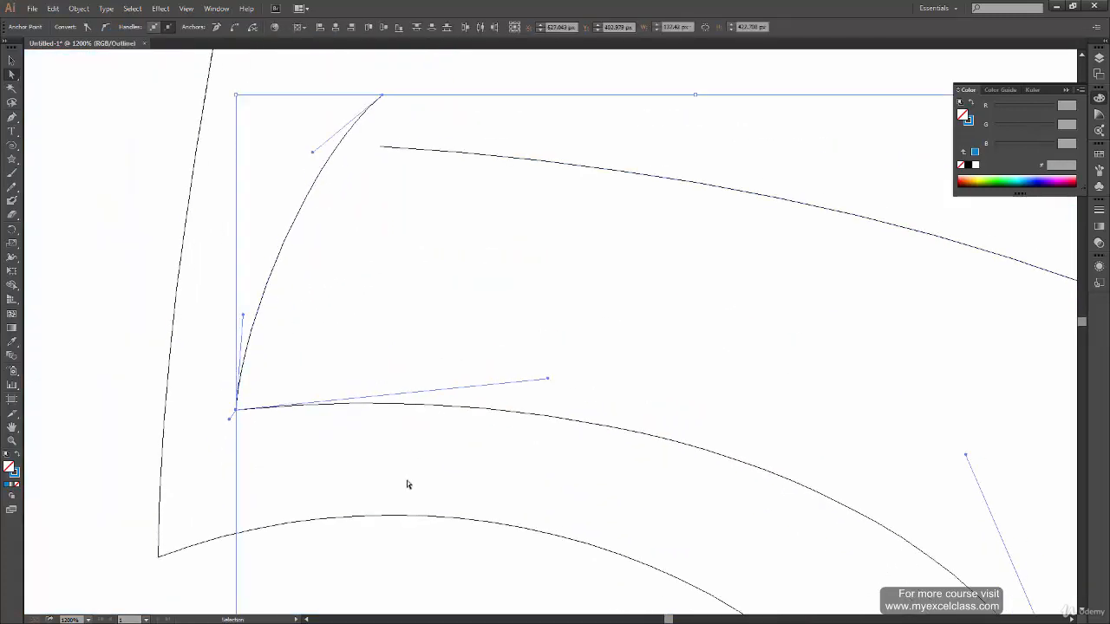
pyautogui.hotkey('ctrl', '-')
pyautogui.hotkey('ctrl', '-')
pyautogui.hotkey('ctrl', '-')
pyautogui.hotkey('ctrl', 'z')
pyautogui.moveTo(459, 342); pyautogui.dragTo(460, 343)
pyautogui.moveTo(495, 270); pyautogui.dragTo(496, 252)
# - Make small anchor adjustments to the curves near the band's lower end
pyautogui.moveTo(638, 258); pyautogui.dragTo(369, 166)
pyautogui.moveTo(679, 436); pyautogui.dragTo(707, 22)
pyautogui.hotkey('ctrl', '-')
pyautogui.hotkey('ctrl', '-')
pyautogui.hotkey('ctrl', '+')
pyautogui.click(385, 419)
pyautogui.moveTo(447, 317); pyautogui.dragTo(453, 319)
pyautogui.moveTo(382, 420); pyautogui.dragTo(388, 418)
# - Align the anchors of the small end cap at the band's lower tip with the adjoining curves' endpoints
pyautogui.moveTo(381, 520); pyautogui.dragTo(449, 248)
pyautogui.hotkey('ctrl', '+')
pyautogui.hotkey('ctrl', '+')
pyautogui.moveTo(408, 395); pyautogui.dragTo(545, 415)
pyautogui.moveTo(334, 390); pyautogui.dragTo(331, 388)
pyautogui.moveTo(419, 442); pyautogui.dragTo(406, 458)
pyautogui.moveTo(407, 457); pyautogui.dragTo(385, 444)
pyautogui.click(373, 436)
pyautogui.moveTo(461, 399); pyautogui.dragTo(447, 442)
pyautogui.click(402, 408)
pyautogui.moveTo(401, 398); pyautogui.dragTo(394, 461)
# - Snap the upper short edge's top anchor onto the outer curve's endpoint and shift its lower corner slightly inward
pyautogui.moveTo(664, 283); pyautogui.dragTo(365, 518)
pyautogui.hotkey('ctrl', '-')
pyautogui.hotkey('ctrl', '-')
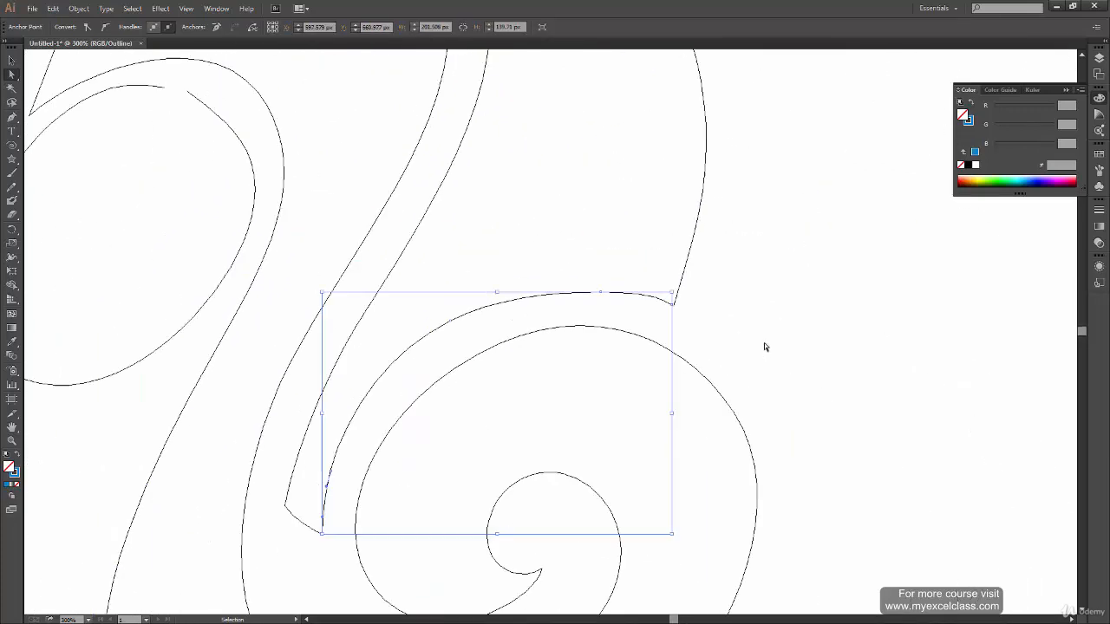
pyautogui.click(764, 344)
pyautogui.hotkey('ctrl', '+')
pyautogui.hotkey('ctrl', '+')
pyautogui.moveTo(790, 271); pyautogui.dragTo(815, 590)
pyautogui.click(829, 280)
pyautogui.moveTo(537, 87); pyautogui.dragTo(598, 564)
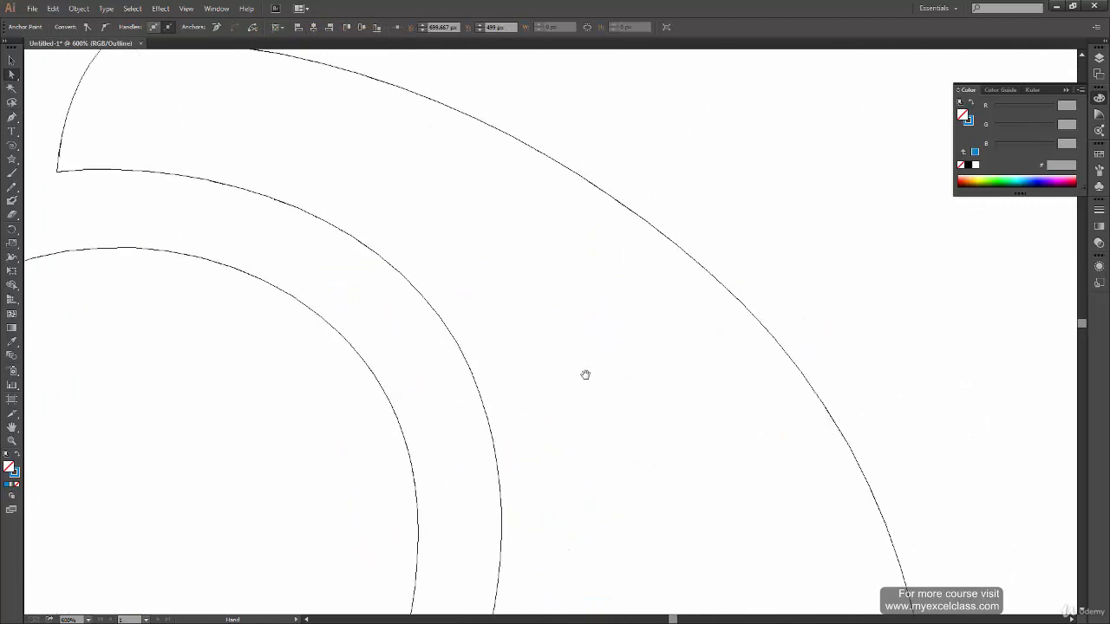
pyautogui.moveTo(498, 303); pyautogui.dragTo(672, 361)
pyautogui.moveTo(391, 317); pyautogui.dragTo(488, 457)
pyautogui.click(380, 235)
pyautogui.moveTo(381, 234); pyautogui.dragTo(343, 269)
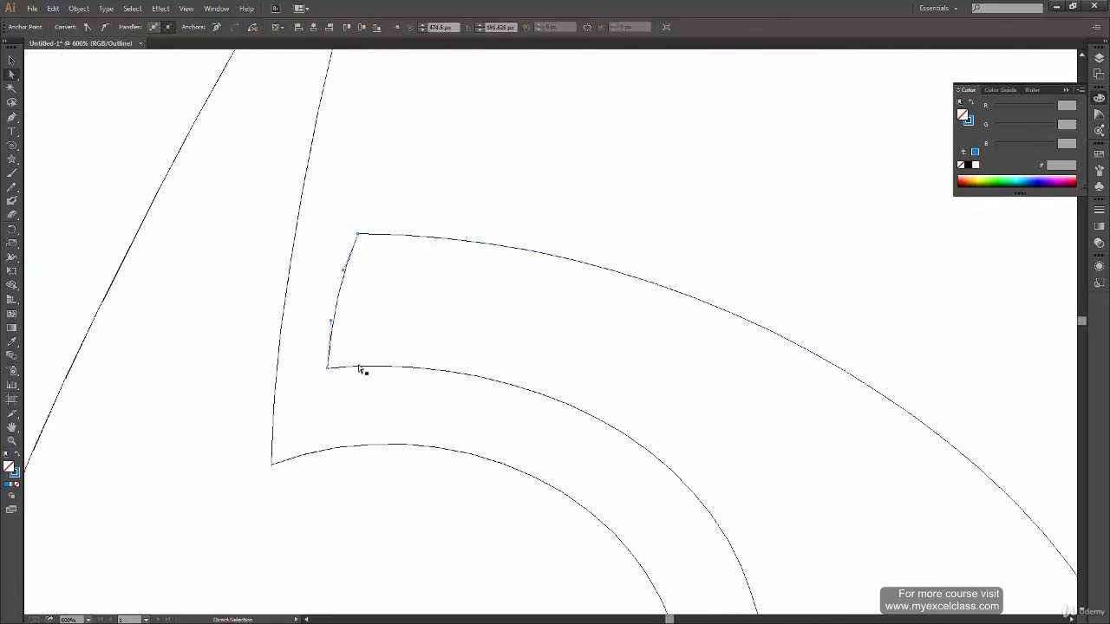
pyautogui.moveTo(328, 367); pyautogui.dragTo(336, 366)
pyautogui.click(339, 319)
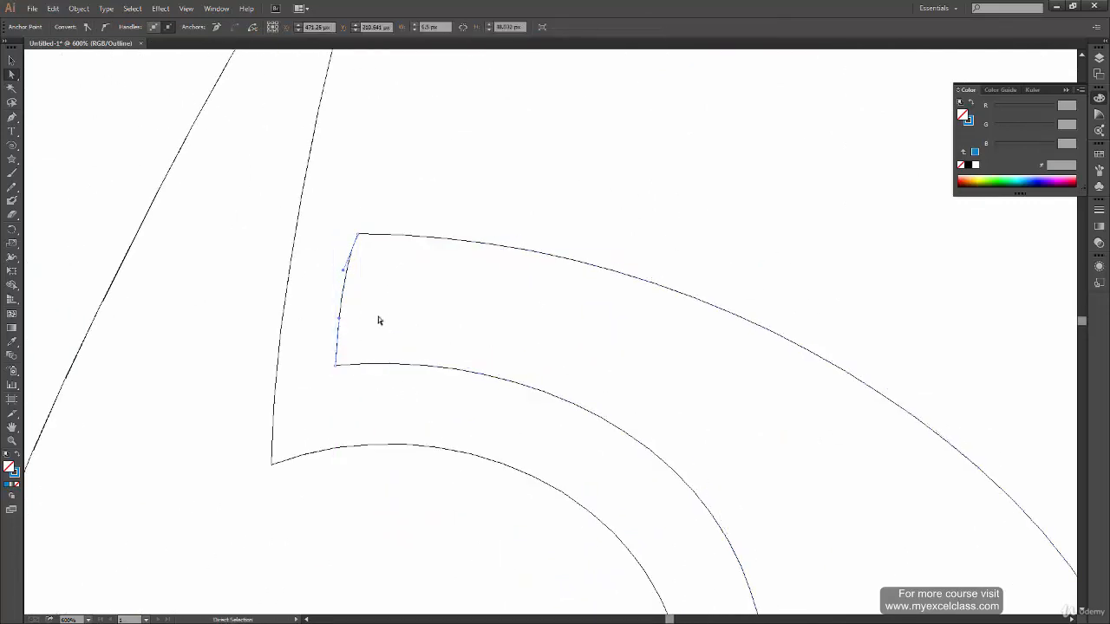
# - Select the overlapping anchors at the short edge's upper corner and nudge them left in small increments
pyautogui.click(358, 235)
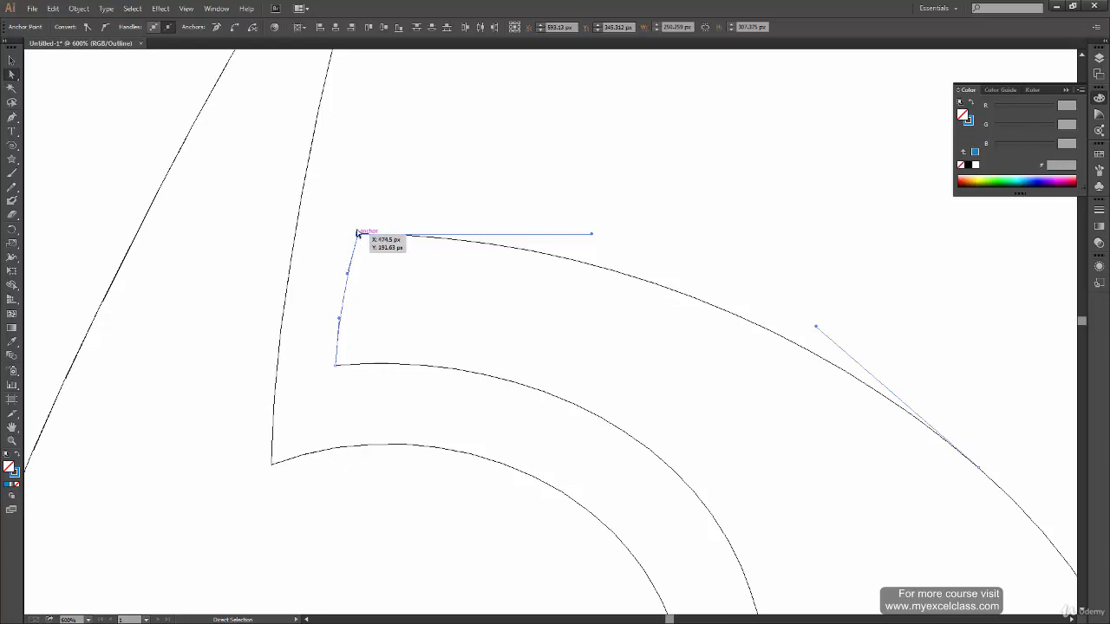
pyautogui.moveTo(359, 235); pyautogui.dragTo(357, 235)
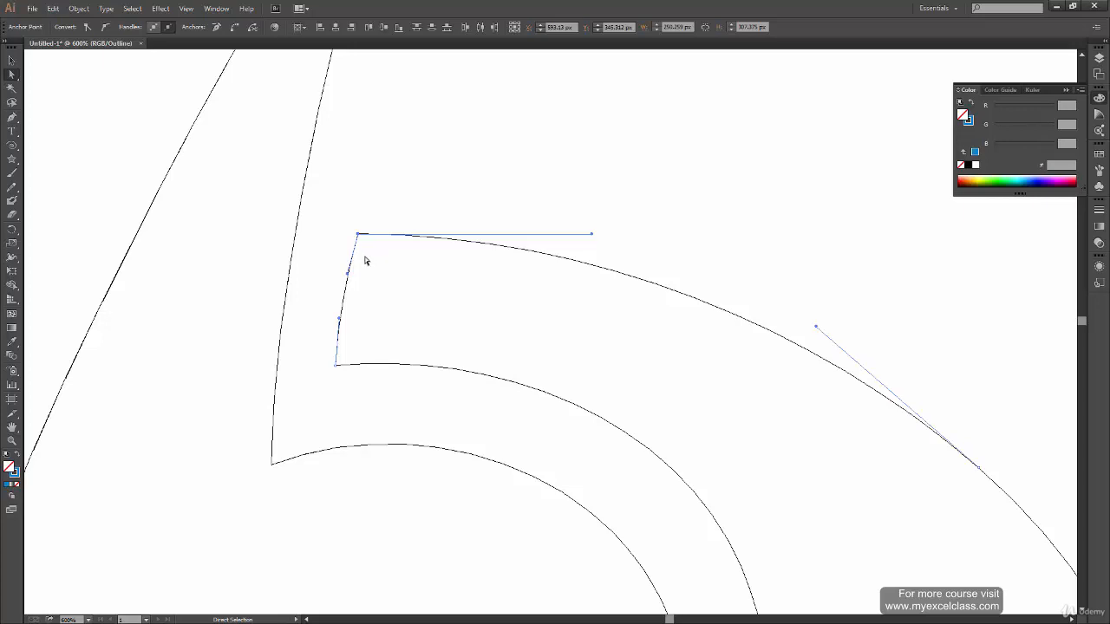
pyautogui.hotkey('ctrl', 'z')
pyautogui.hotkey('ctrl', 'shift', 'z')
pyautogui.hotkey('ctrl', 'z')
pyautogui.hotkey('ctrl', 'shift', 'z')
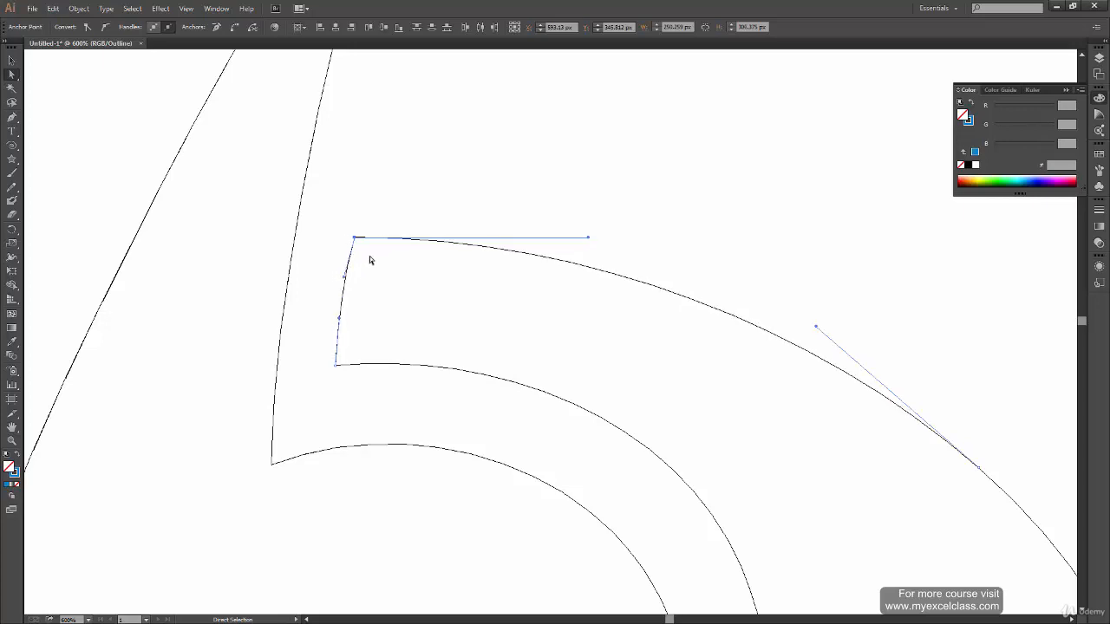
pyautogui.hotkey('ctrl', 'z')
pyautogui.hotkey('ctrl', 'shift', 'z')
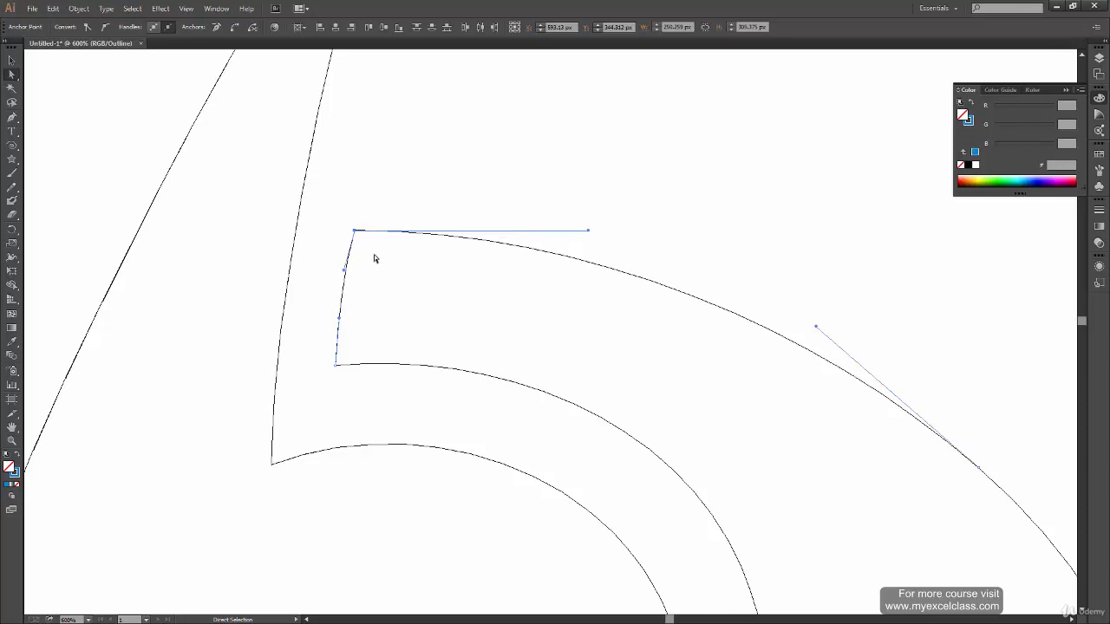
pyautogui.press('Left')
pyautogui.press('Left')
pyautogui.press('Left')
pyautogui.press('Left')
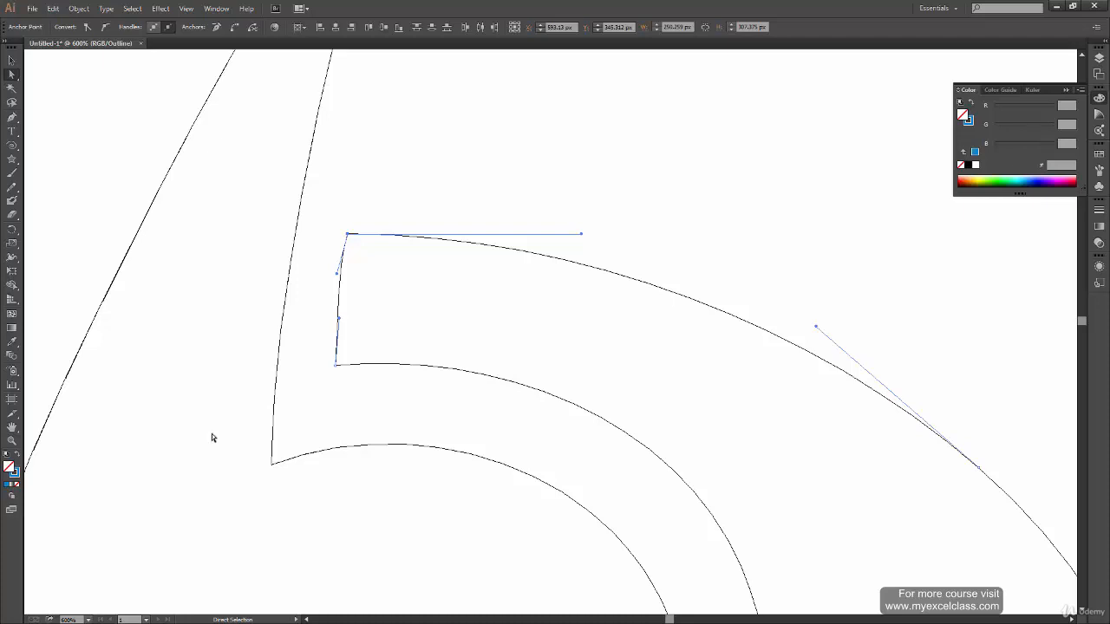
pyautogui.press('Left')
pyautogui.press('Left')
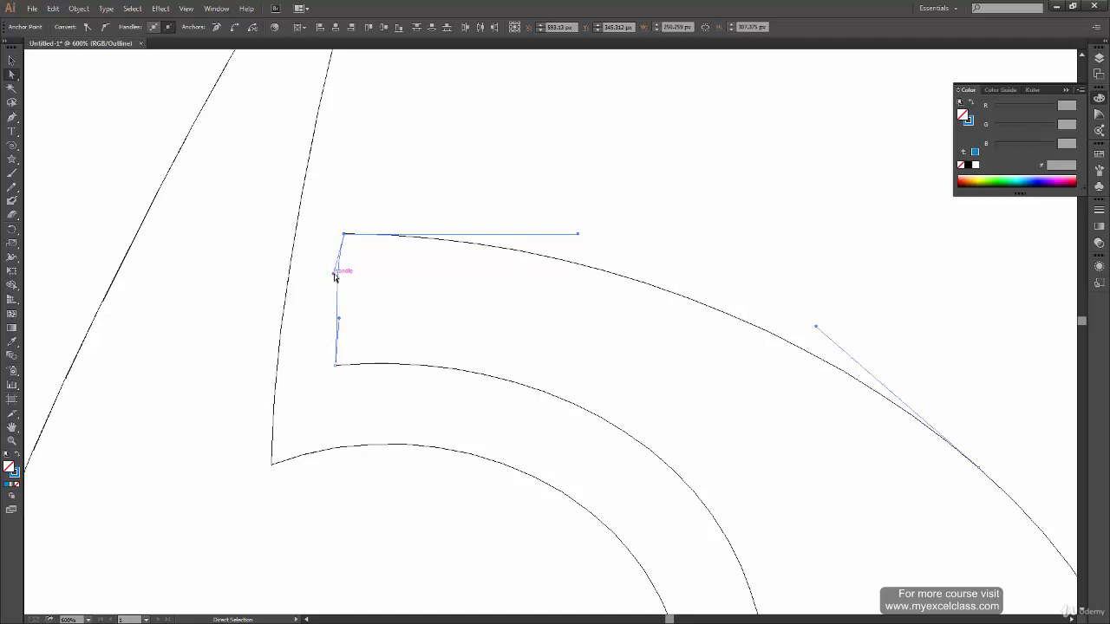
pyautogui.moveTo(335, 275); pyautogui.dragTo(343, 277)
pyautogui.click(334, 293)
pyautogui.hotkey('ctrl', 'z')
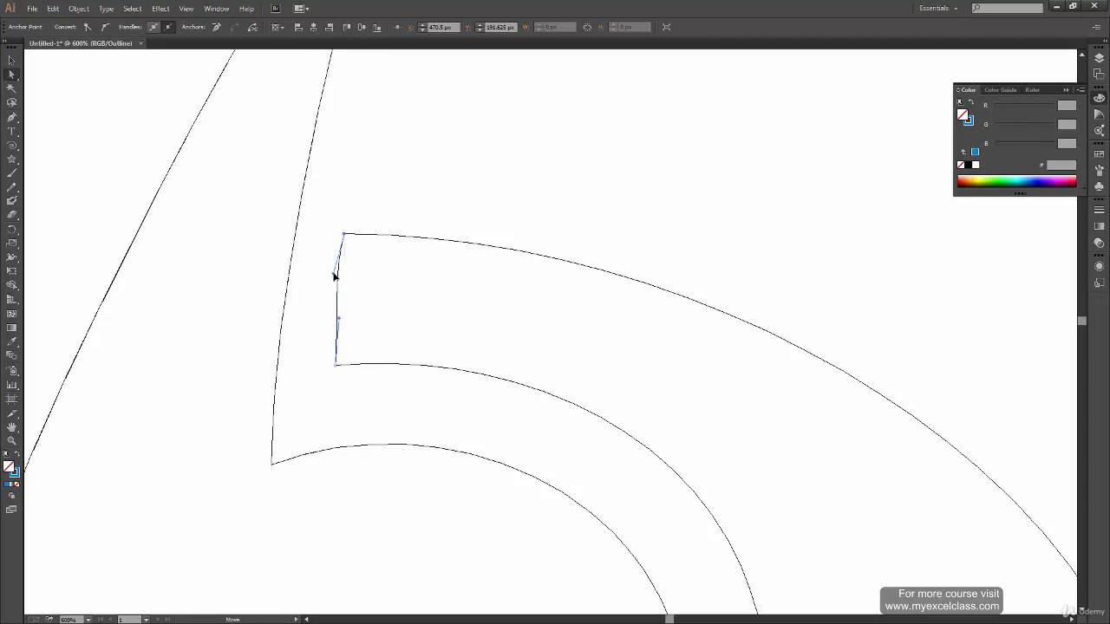
# - Adjust both direction handles of the short edge for a gentle curve and move its upper corner anchors slightly inward
pyautogui.moveTo(334, 275); pyautogui.dragTo(339, 278)
pyautogui.moveTo(338, 318); pyautogui.dragTo(336, 319)
pyautogui.moveTo(341, 278); pyautogui.dragTo(338, 273)
pyautogui.moveTo(336, 229); pyautogui.dragTo(349, 238)
pyautogui.press('v')
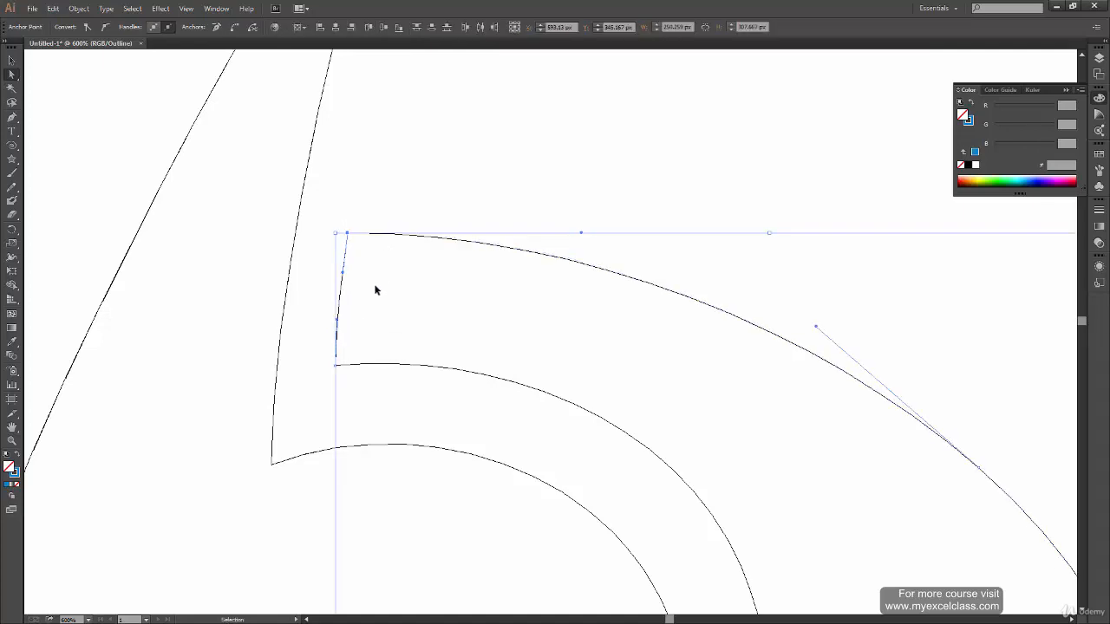
pyautogui.press('a')
pyautogui.click(345, 264)
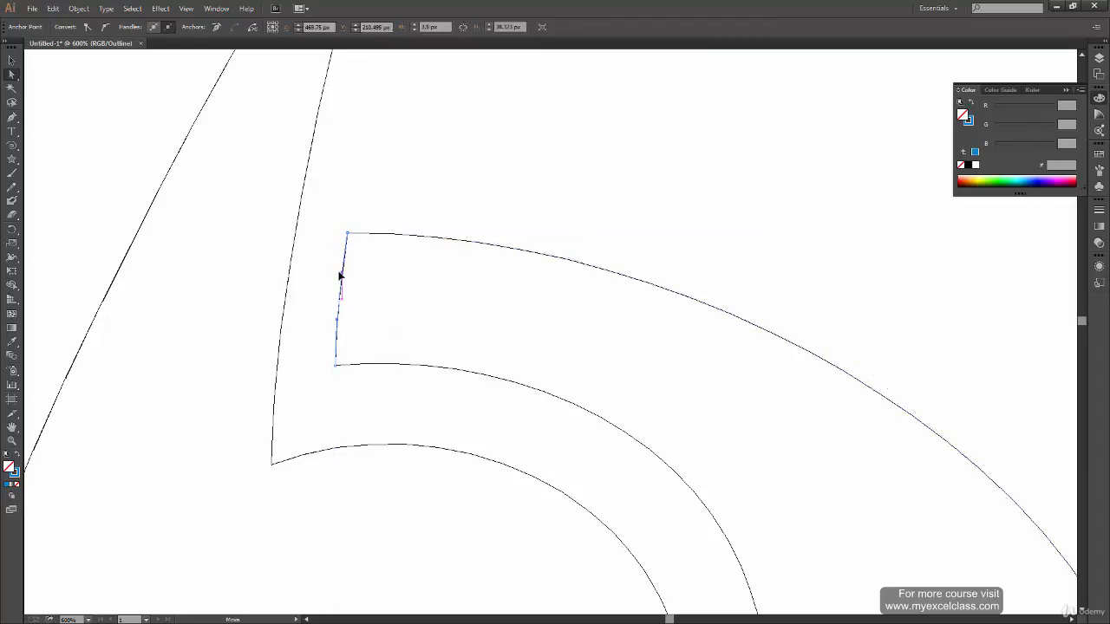
# - Delete the open hand-drawn oval beside the figure's hook
pyautogui.moveTo(628, 389); pyautogui.dragTo(533, 314)
pyautogui.hotkey('ctrl', '-')
pyautogui.hotkey('ctrl', '-')
pyautogui.hotkey('ctrl', '-')
pyautogui.hotkey('ctrl', '-')
pyautogui.scroll(-3, 607, 466)
pyautogui.hscroll(-2, 384, 424)
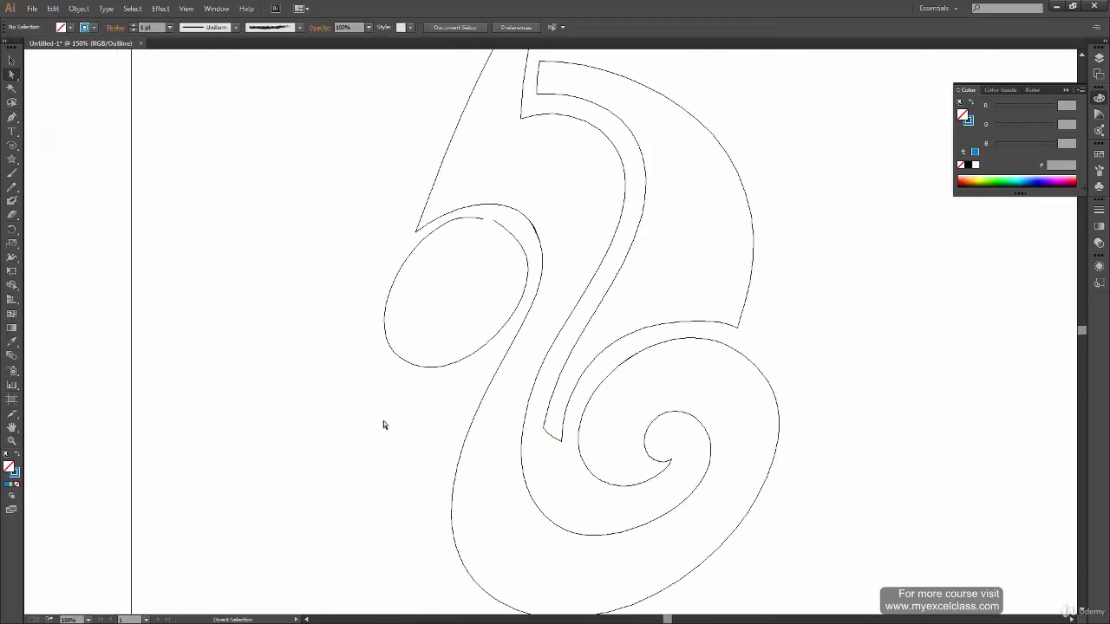
pyautogui.press('v')
pyautogui.click(429, 365)
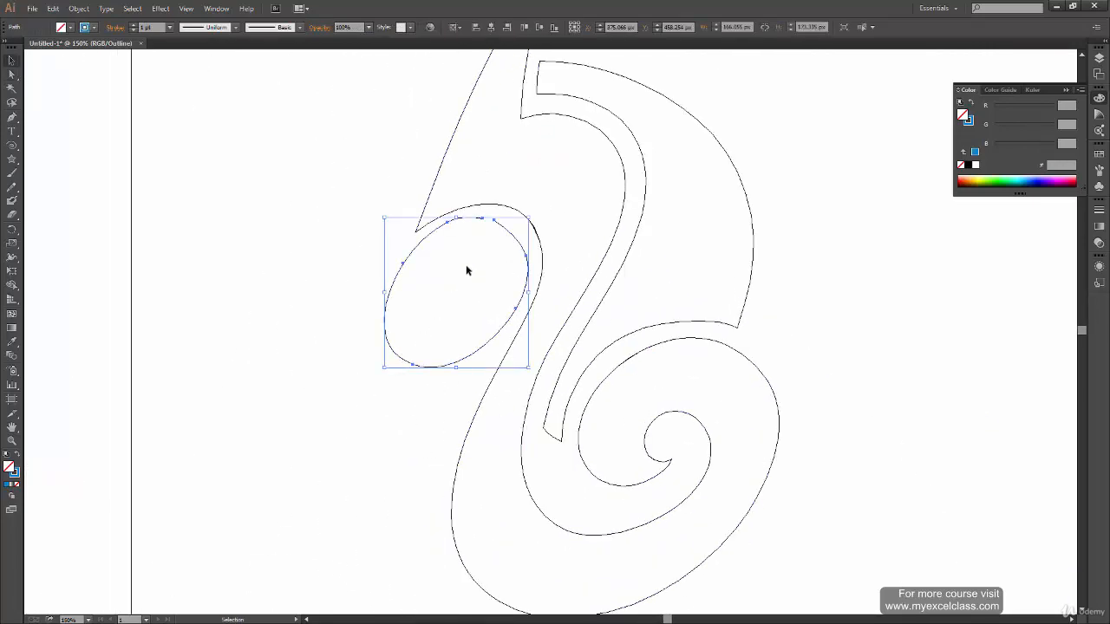
pyautogui.press('Delete')
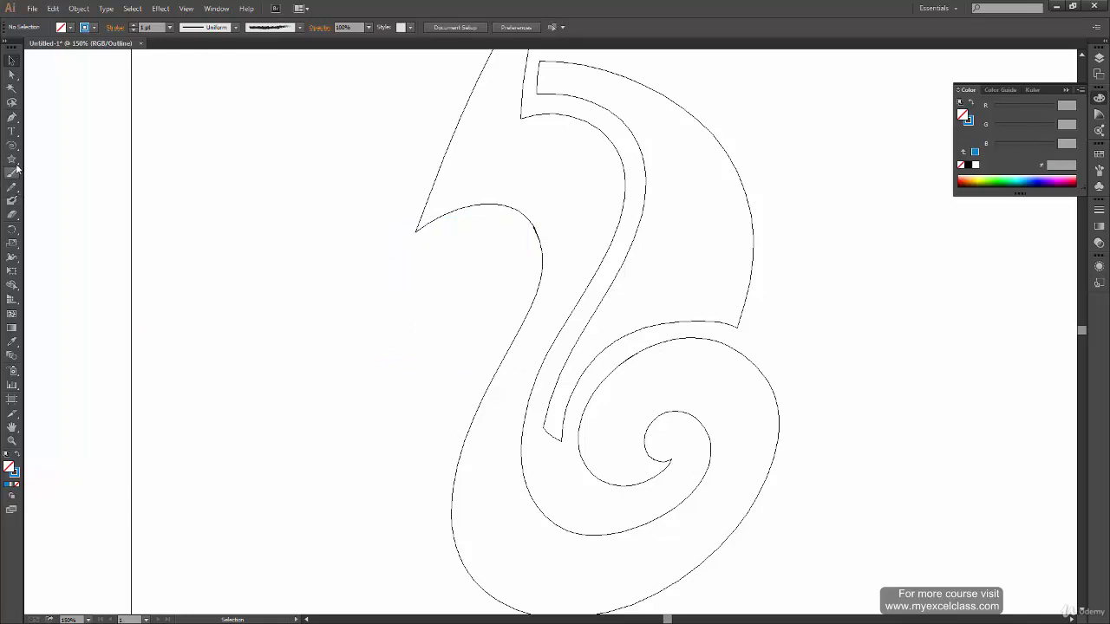
pyautogui.moveTo(16, 169); pyautogui.dragTo(63, 206)
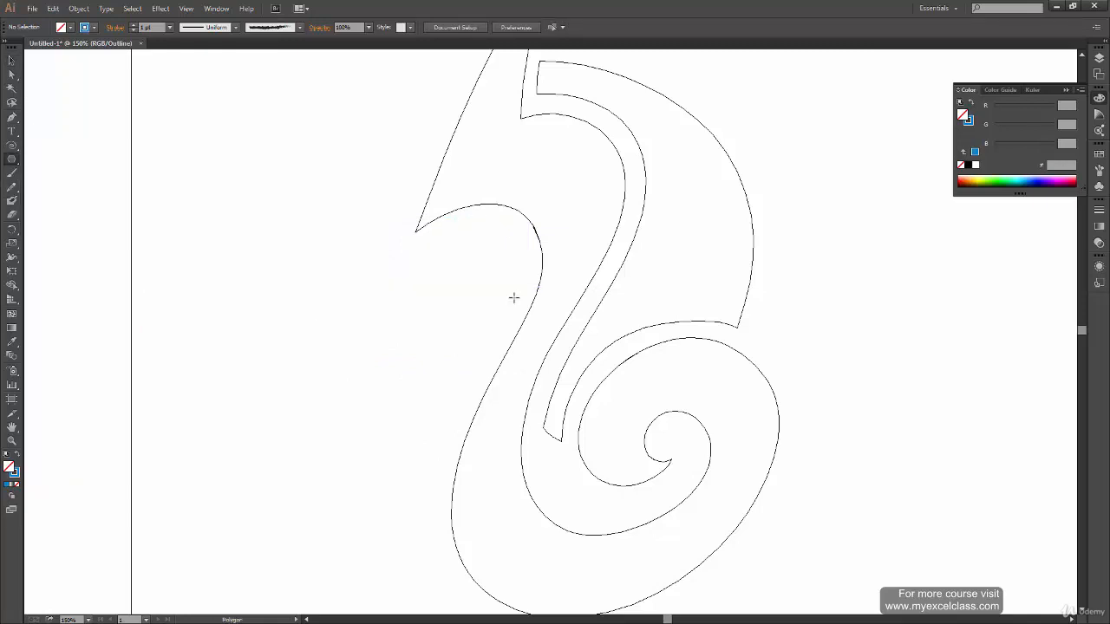
pyautogui.moveTo(360, 269); pyautogui.dragTo(396, 351)
pyautogui.hotkey('ctrl', 'z')
pyautogui.press('v')
# - Draw an ellipse about 120 px wide and 168 px tall under the figure's hook and tilt it clockwise along the curve
pyautogui.moveTo(11, 158); pyautogui.dragTo(89, 186)
pyautogui.moveTo(338, 342); pyautogui.dragTo(515, 368)
pyautogui.press('v')
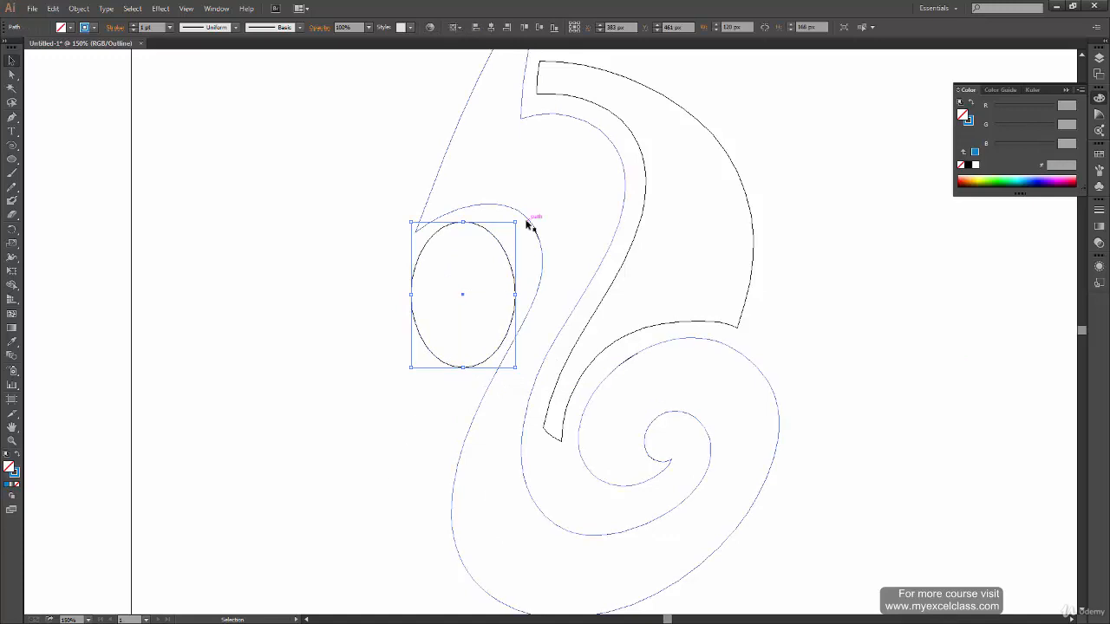
pyautogui.moveTo(520, 220); pyautogui.dragTo(556, 269)
# - Nudge the tilted ellipse left and up until it sits evenly inside the figure's hook, and deselect it
pyautogui.press('Left')
pyautogui.press('Left')
pyautogui.press('Left')
pyautogui.press('Left')
pyautogui.press('Left')
pyautogui.press('Up')
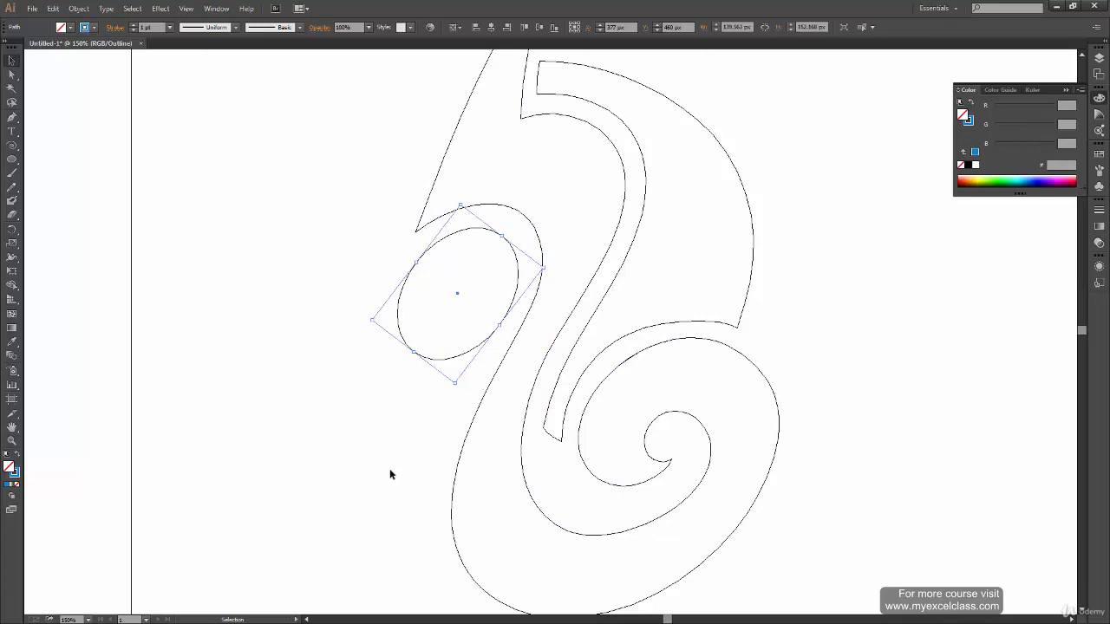
pyautogui.press('Left')
pyautogui.press('Left')
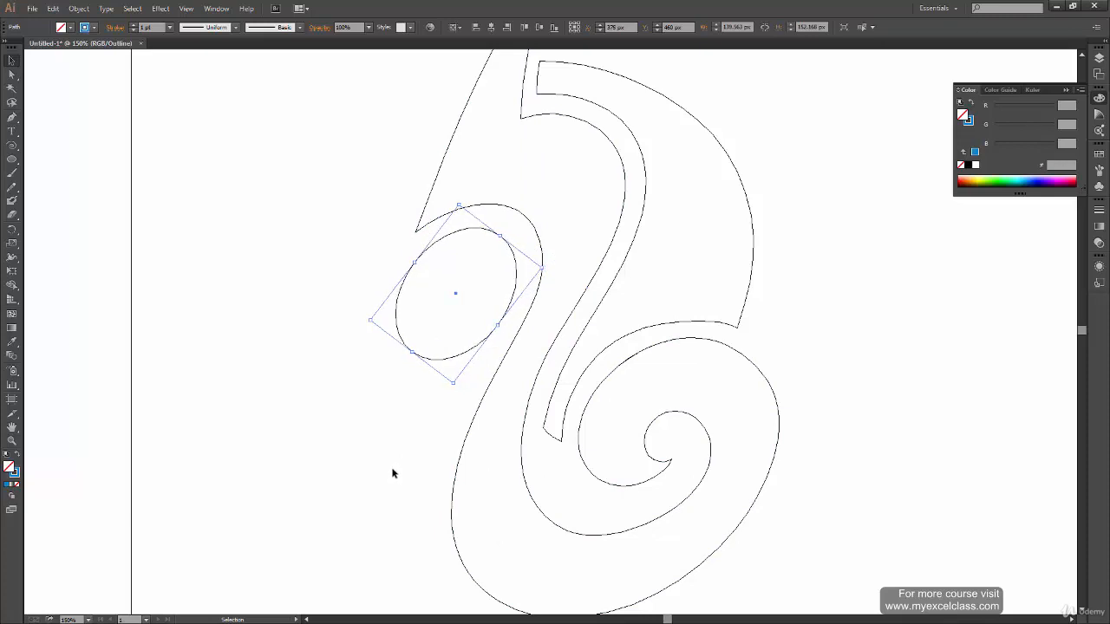
pyautogui.press('Right')
pyautogui.press('Up')
pyautogui.press('Right')
pyautogui.press('Right')
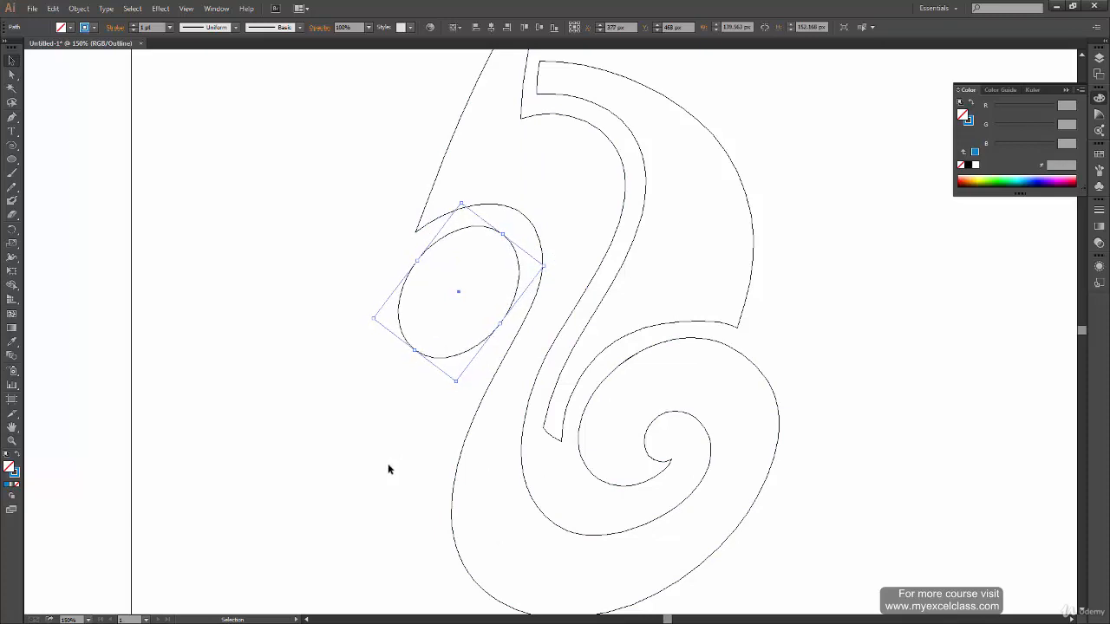
pyautogui.press('Up')
pyautogui.press('Up')
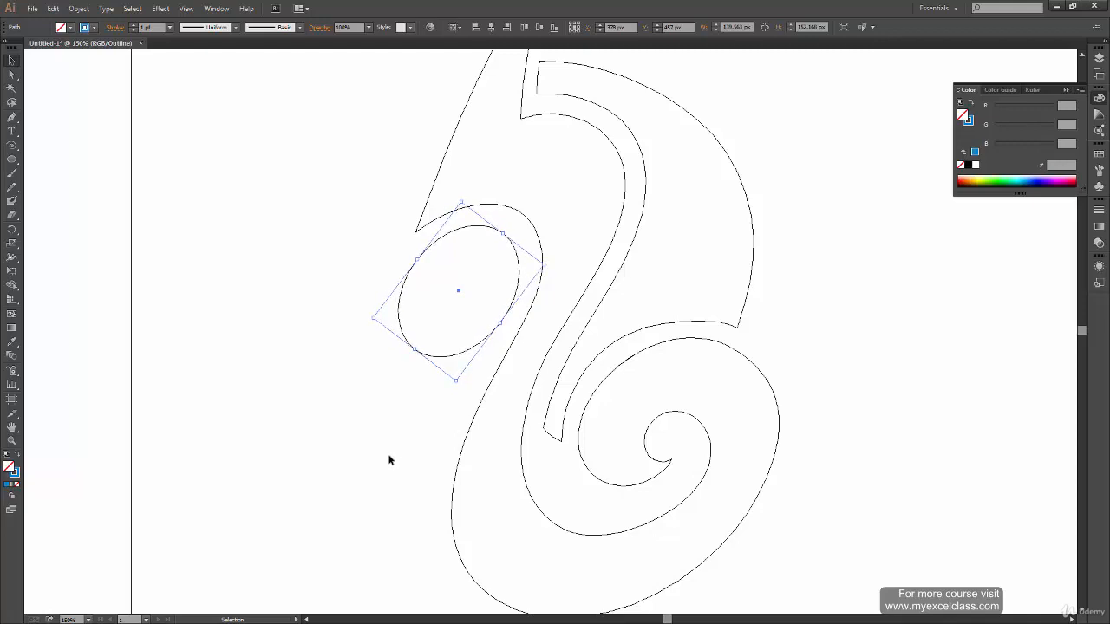
pyautogui.click(388, 579)
# - Average and join the overlapping endpoints at the outer curve's lower corner above the spiral
pyautogui.moveTo(754, 363); pyautogui.dragTo(642, 466)
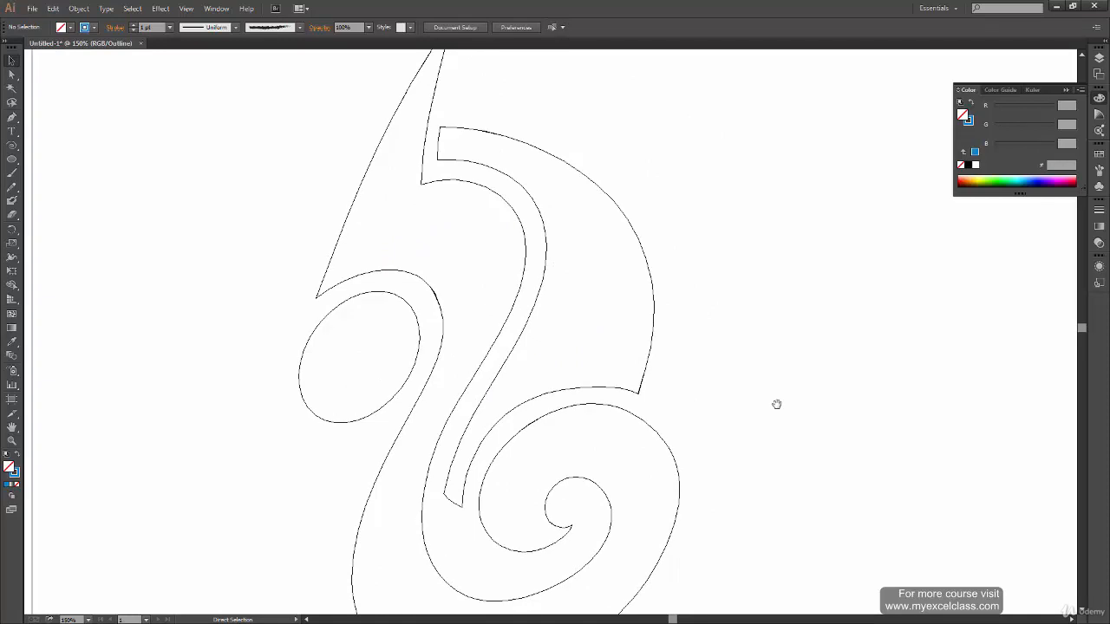
pyautogui.hotkey('ctrl', '0')
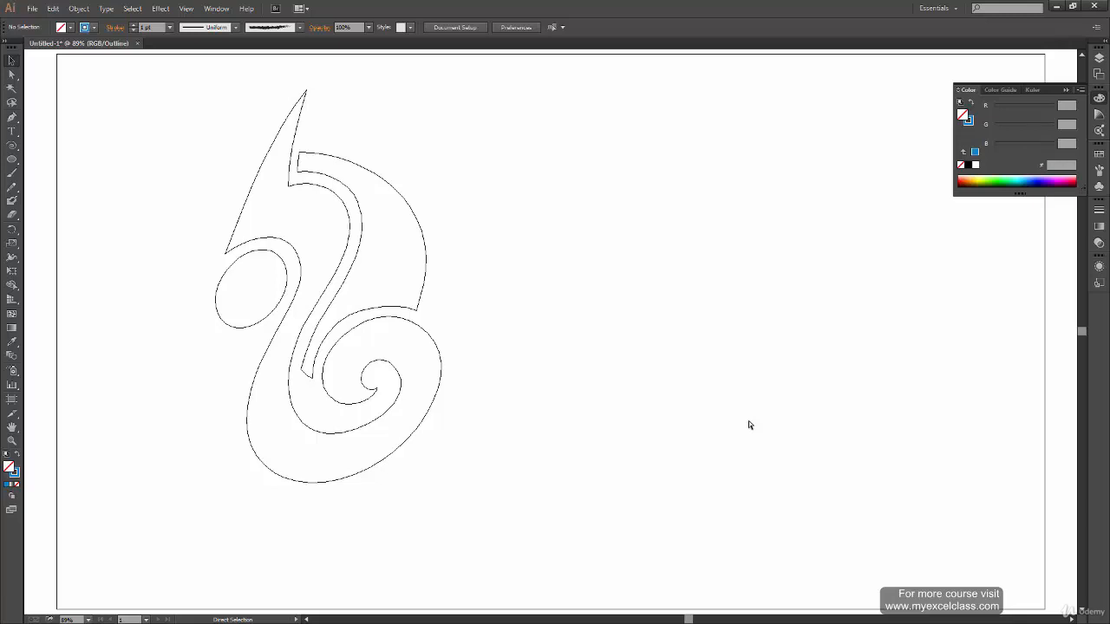
pyautogui.hotkey('ctrl', '=')
pyautogui.hotkey('ctrl', '=')
pyautogui.hotkey('ctrl', '=')
pyautogui.hotkey('ctrl', '=')
pyautogui.press('a')
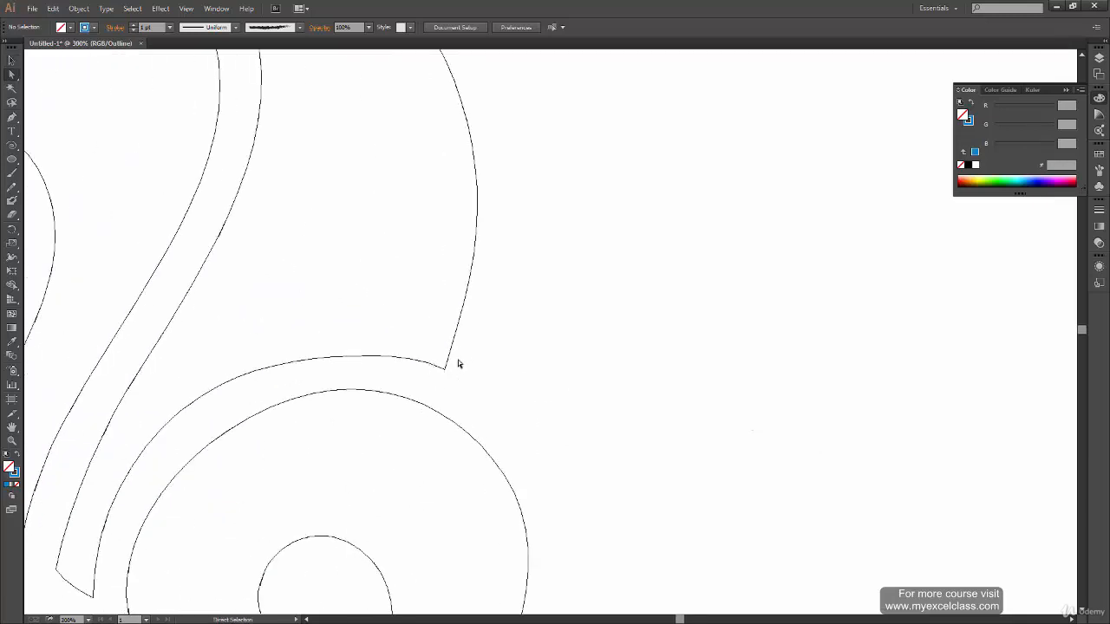
pyautogui.click(449, 363)
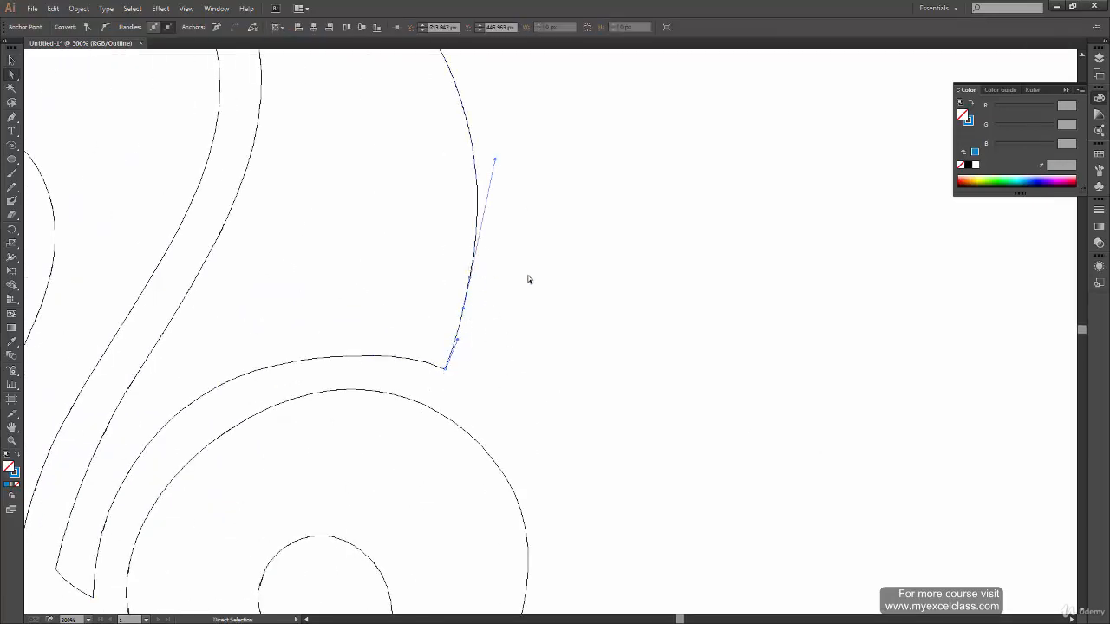
pyautogui.hotkey('ctrl', 'alt', 'j')
pyautogui.press('Return')
pyautogui.rightClick(445, 367)
pyautogui.click(495, 439)
# - Average on both axes and join the endpoints at the two corners of the band's narrow lower end cap
pyautogui.scroll(-3, 555, 346)
pyautogui.hscroll(-4, 555, 347)
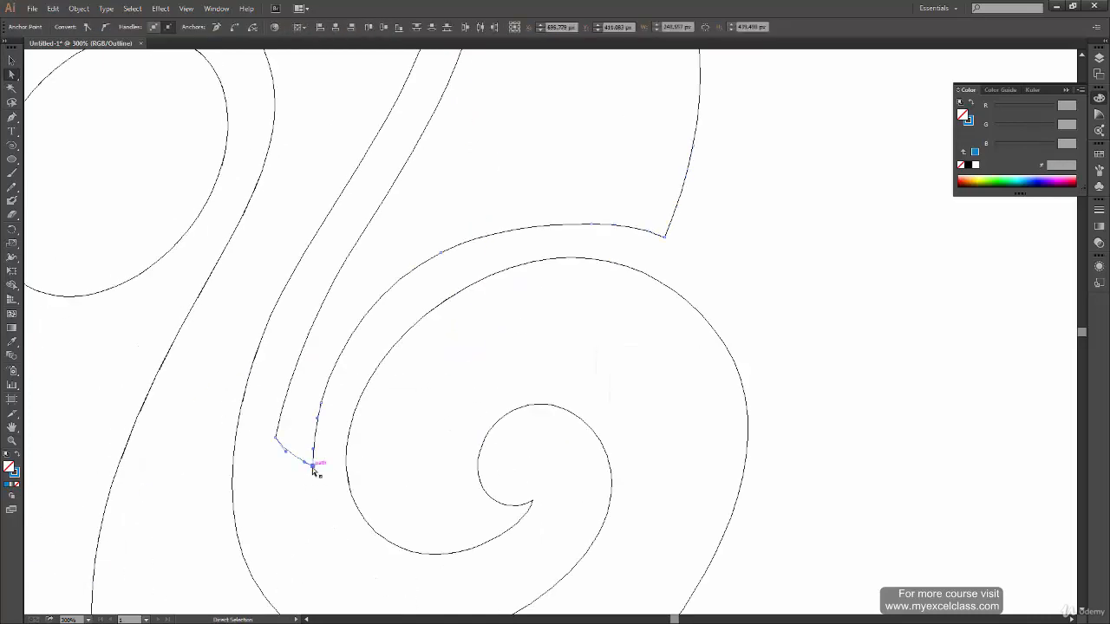
pyautogui.click(314, 466)
pyautogui.hotkey('ctrl', 'alt', 'j')
pyautogui.press('Return')
pyautogui.moveTo(318, 472); pyautogui.dragTo(280, 442)
pyautogui.hotkey('ctrl', 'alt', 'j')
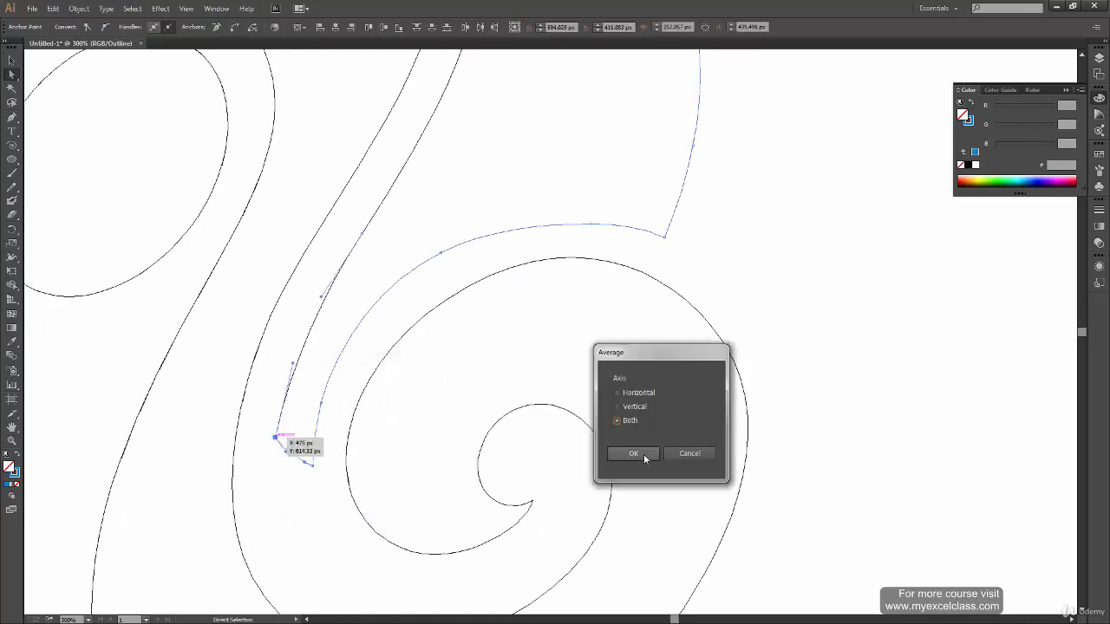
pyautogui.click(643, 456)
# - Average and join the overlapping endpoints at the lower and upper corners of the band's short upper edge
pyautogui.scroll(-3, 224, 306)
pyautogui.click(222, 298)
pyautogui.rightClick(223, 294)
pyautogui.click(354, 376)
pyautogui.press('Return')
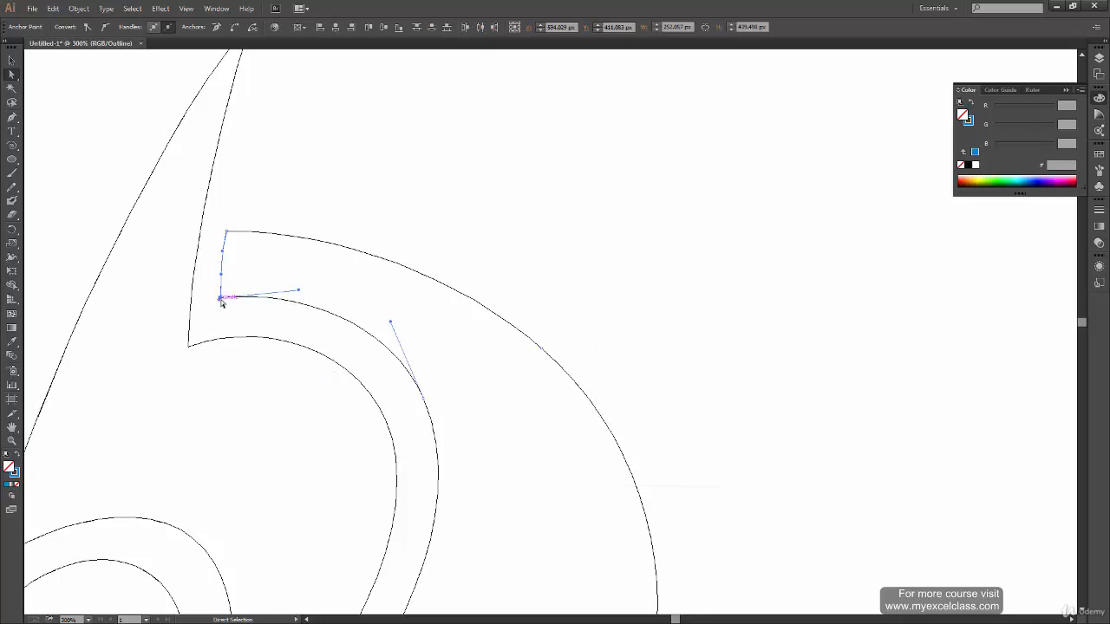
pyautogui.keyDown('shift'); pyautogui.click(226, 231); pyautogui.keyUp('shift')
pyautogui.hotkey('ctrl', 'alt', 'j')
pyautogui.press('Return')
pyautogui.rightClick(225, 231)
pyautogui.click(279, 311)
# - Fit the artboard in the window, return to Preview view, and select the unfilled crescent-shaped band
pyautogui.hotkey('ctrl', '-')
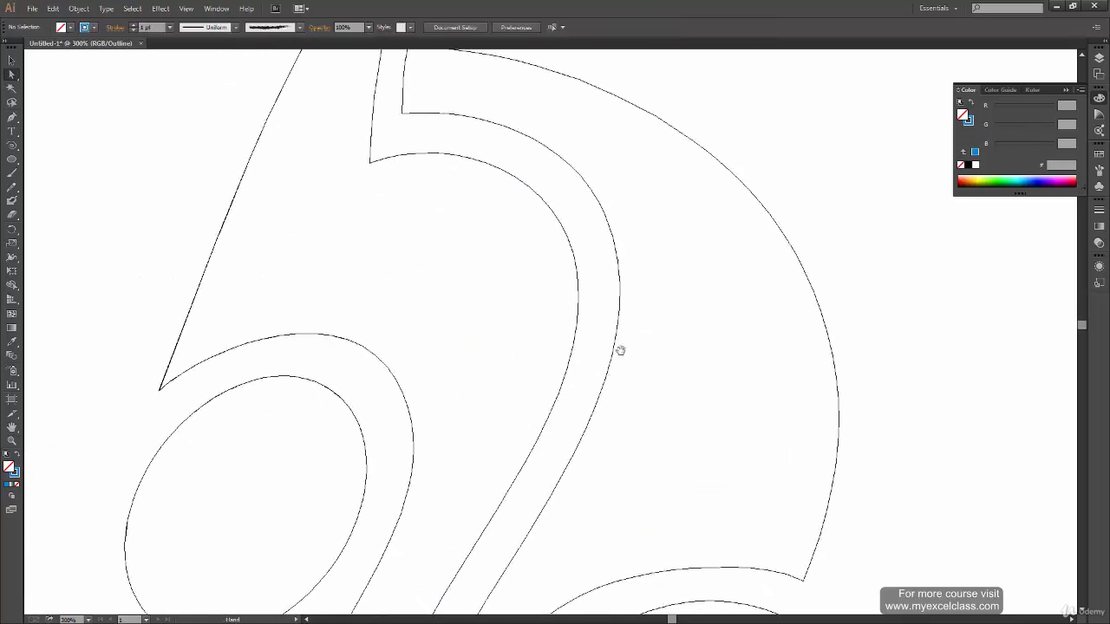
pyautogui.hotkey('ctrl', '0')
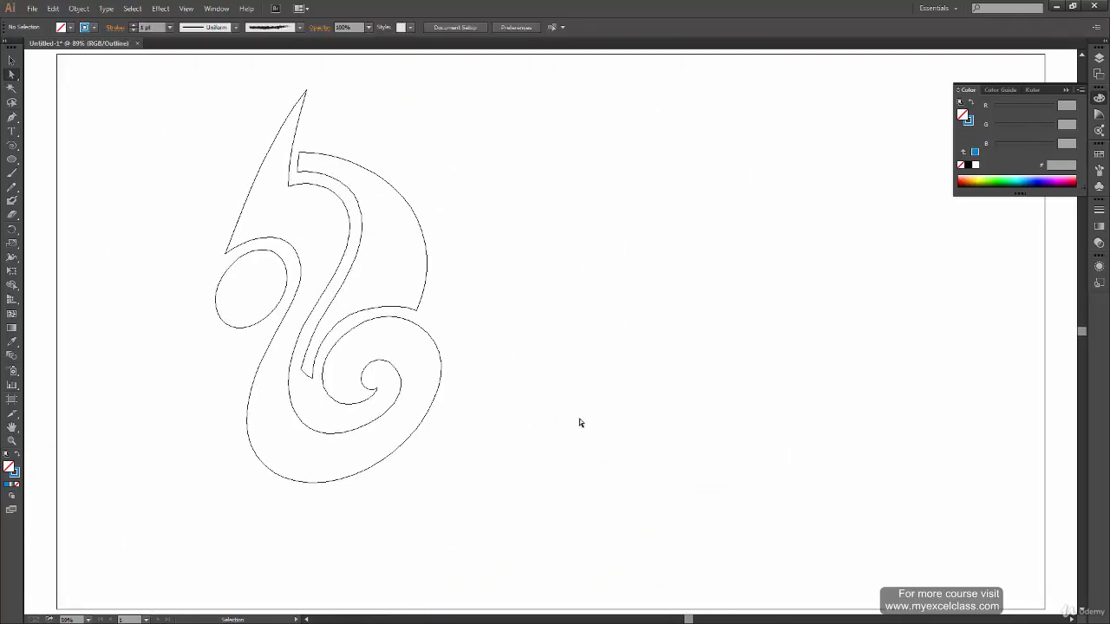
pyautogui.hotkey('ctrl', 'y')
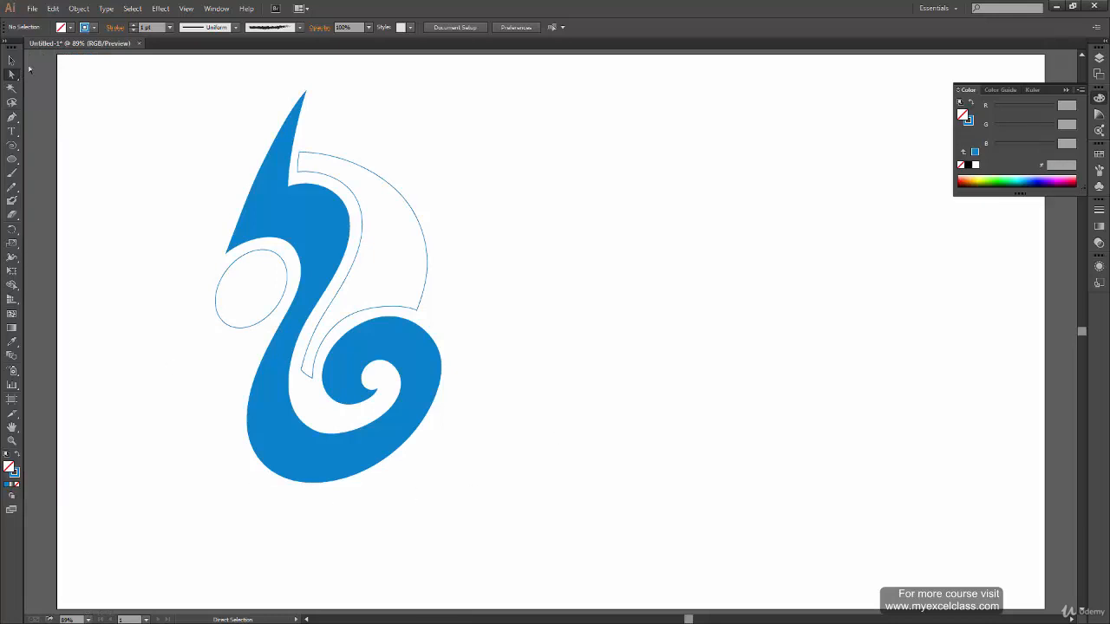
pyautogui.press('v')
pyautogui.moveTo(176, 90); pyautogui.dragTo(567, 490)
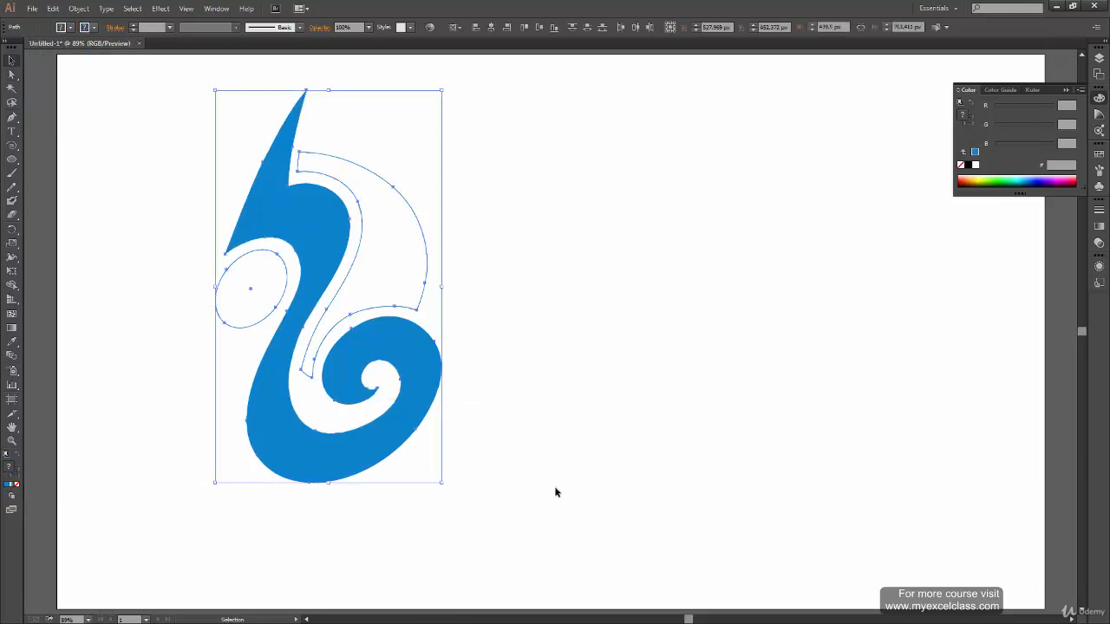
pyautogui.click(235, 336)
pyautogui.click(350, 345)
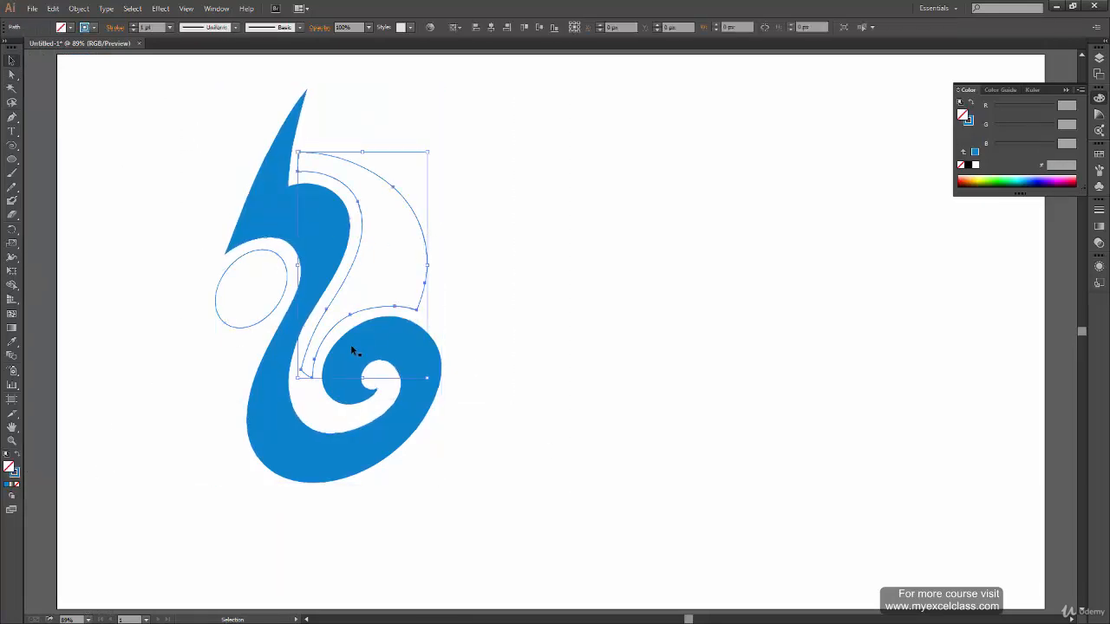
# - Add the tilted ellipse to the selected band and swap fill and stroke so both shapes are solid blue without an outline
pyautogui.keyDown('shift'); pyautogui.click(218, 308); pyautogui.keyUp('shift')
pyautogui.click(18, 455)
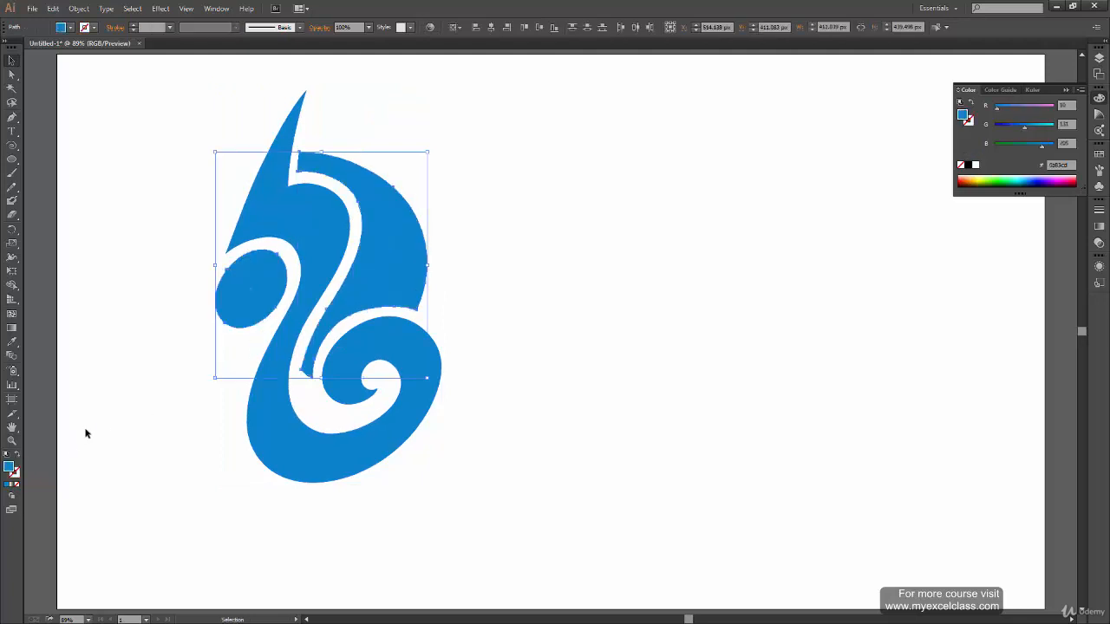
pyautogui.click(225, 545)
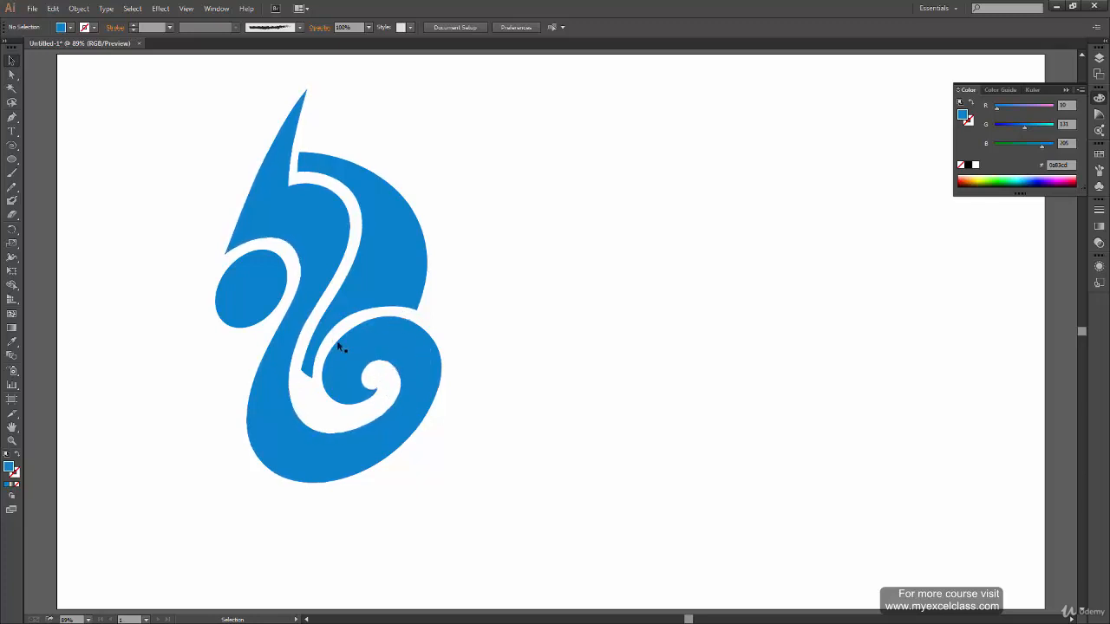
# - Smooth the band's lower edge above the spiral by slightly shifting its middle anchor point and the anchor near the narrow tip
pyautogui.hotkey('ctrl', '1')
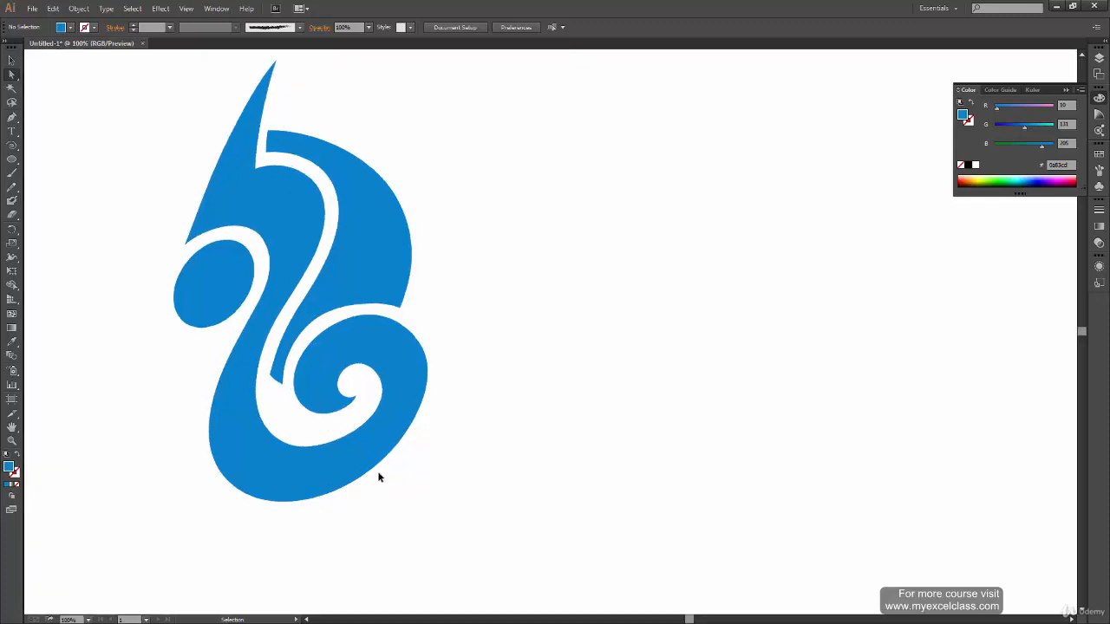
pyautogui.hotkey('ctrl', '+')
pyautogui.hotkey('ctrl', '+')
pyautogui.hotkey('ctrl', '+')
pyautogui.scroll(1, 610, 362)
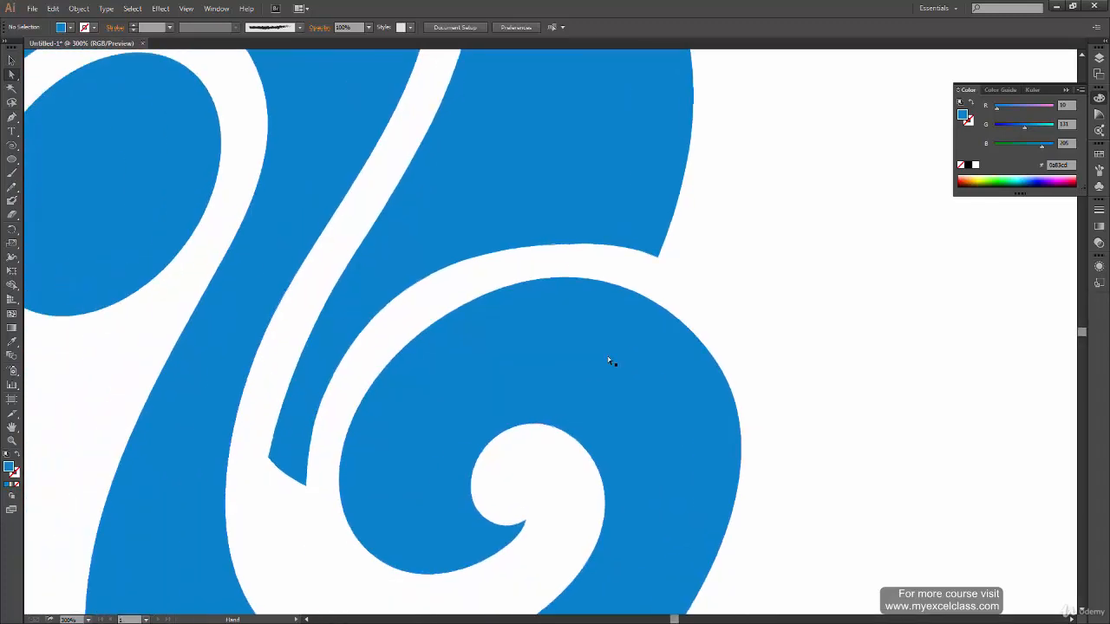
pyautogui.hscroll(-2, 557, 389)
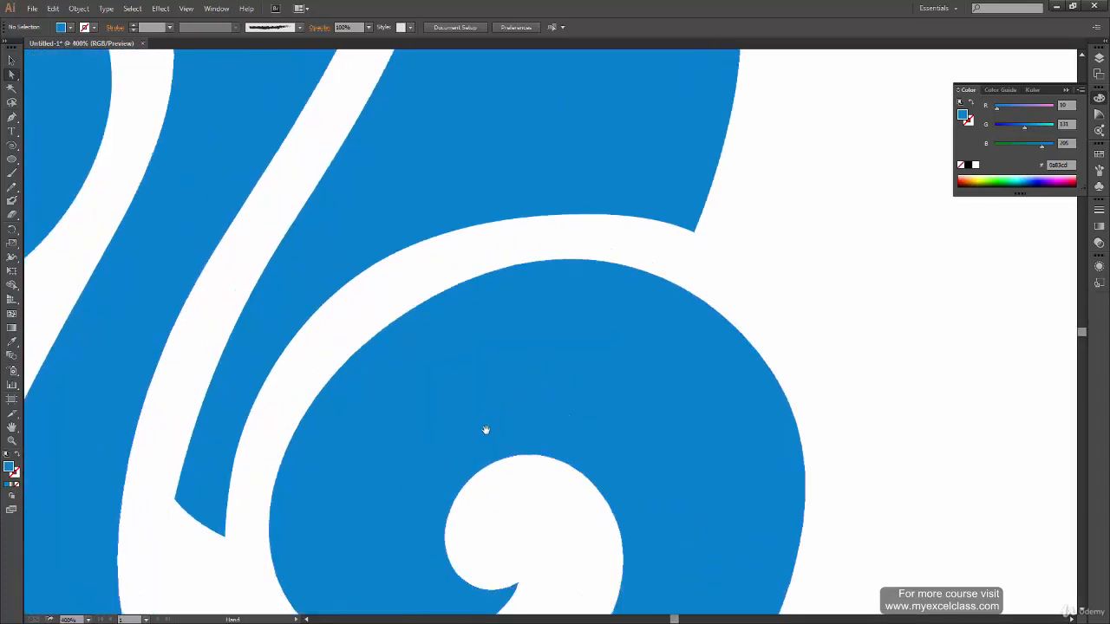
pyautogui.click(224, 539)
pyautogui.click(219, 539)
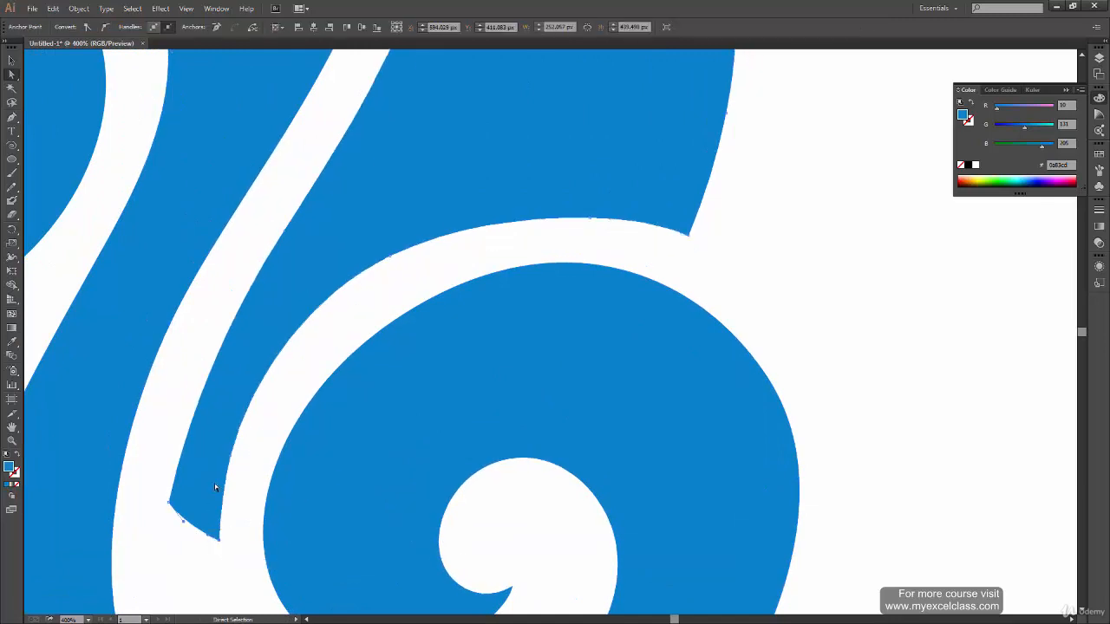
pyautogui.moveTo(392, 262); pyautogui.dragTo(404, 258)
pyautogui.hotkey('ctrl', 'z')
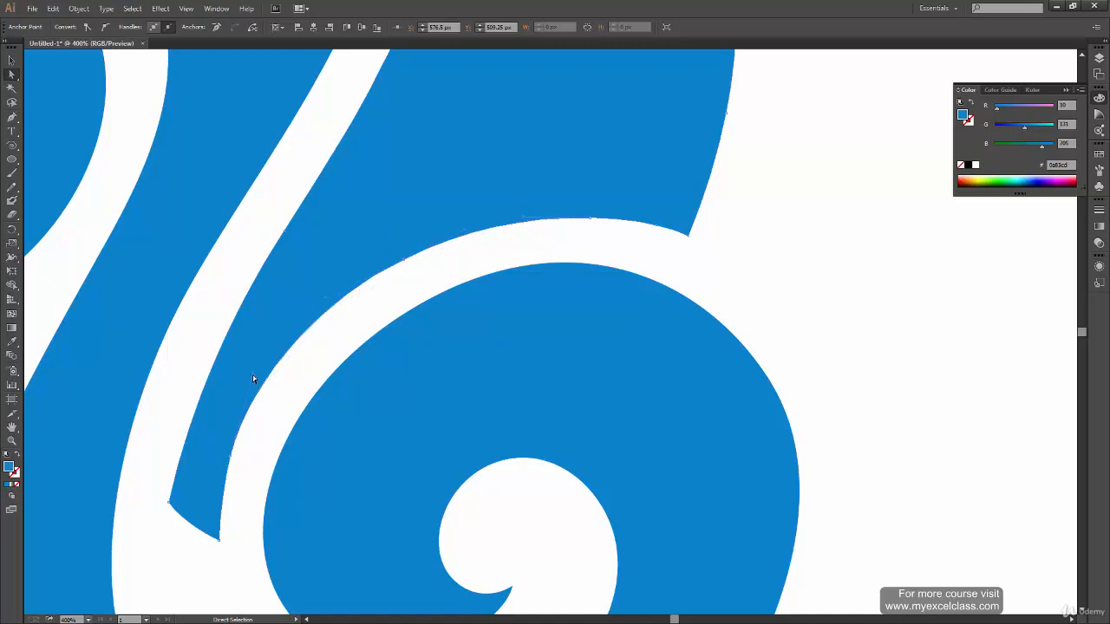
pyautogui.click(230, 457)
pyautogui.moveTo(231, 456); pyautogui.dragTo(236, 460)
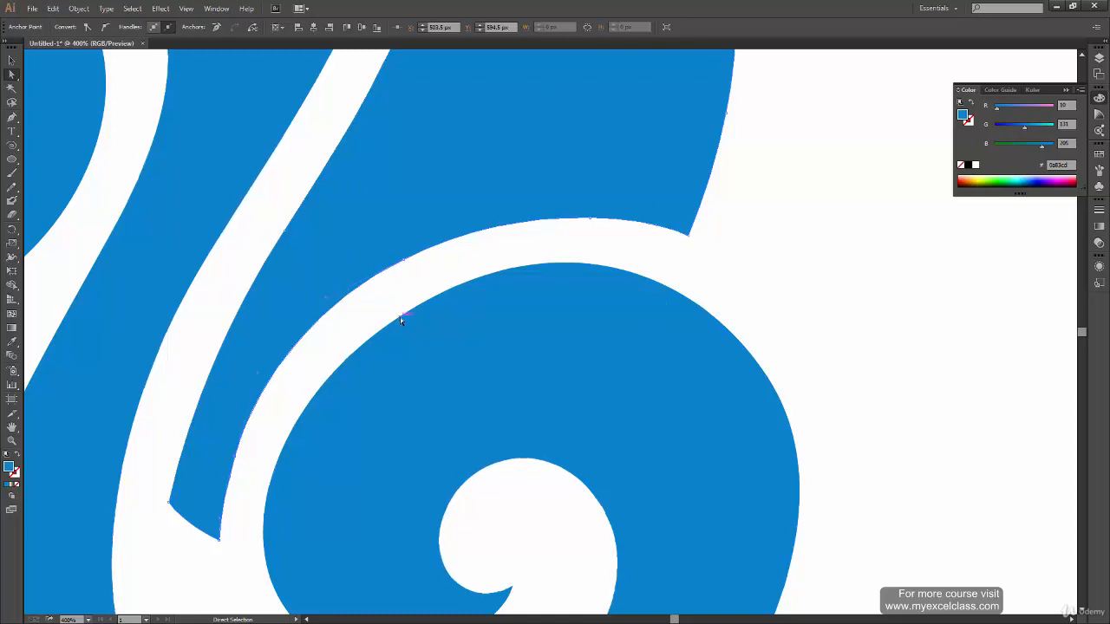
# - Fine-tune the middle anchor of the band's lower edge in Outline view, then return to Preview and deselect
pyautogui.press('v')
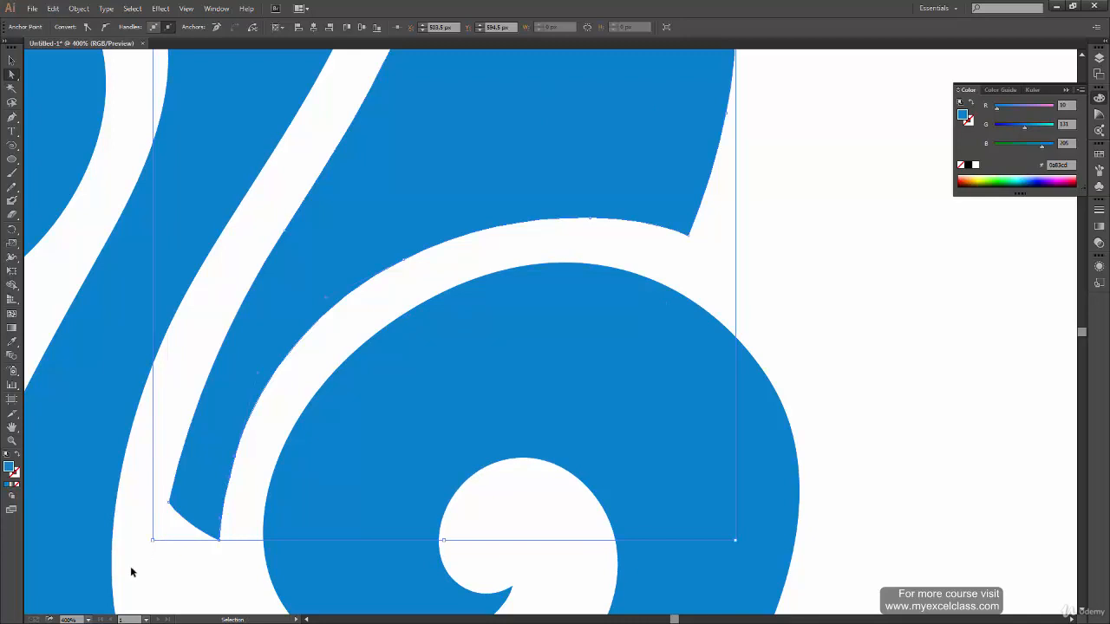
pyautogui.hotkey('ctrl', 'y')
pyautogui.moveTo(402, 261); pyautogui.dragTo(410, 257)
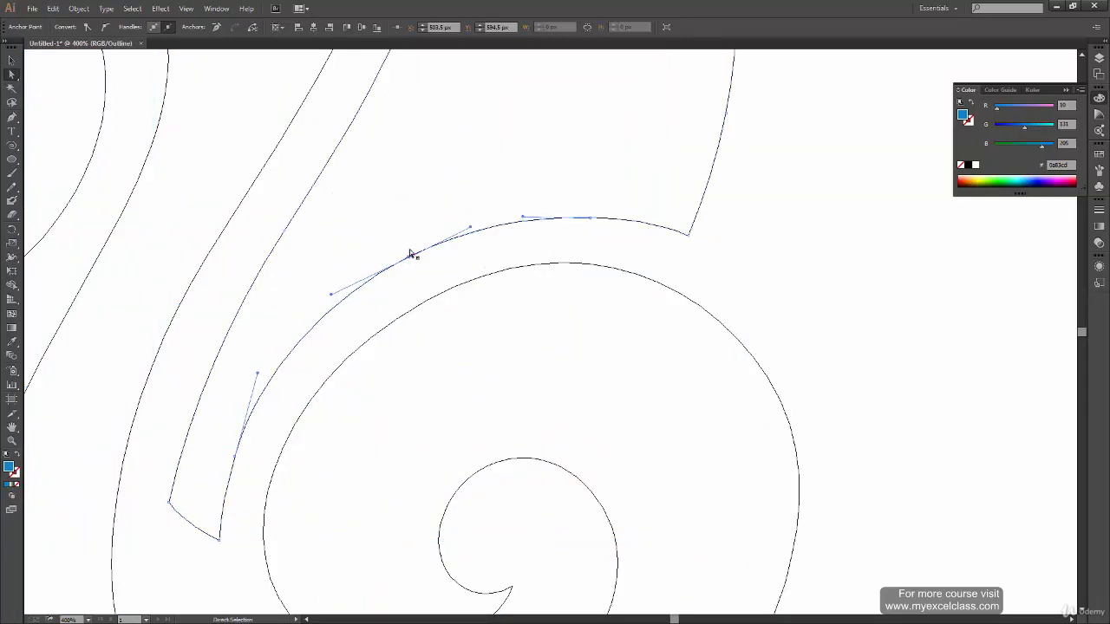
pyautogui.click(239, 457)
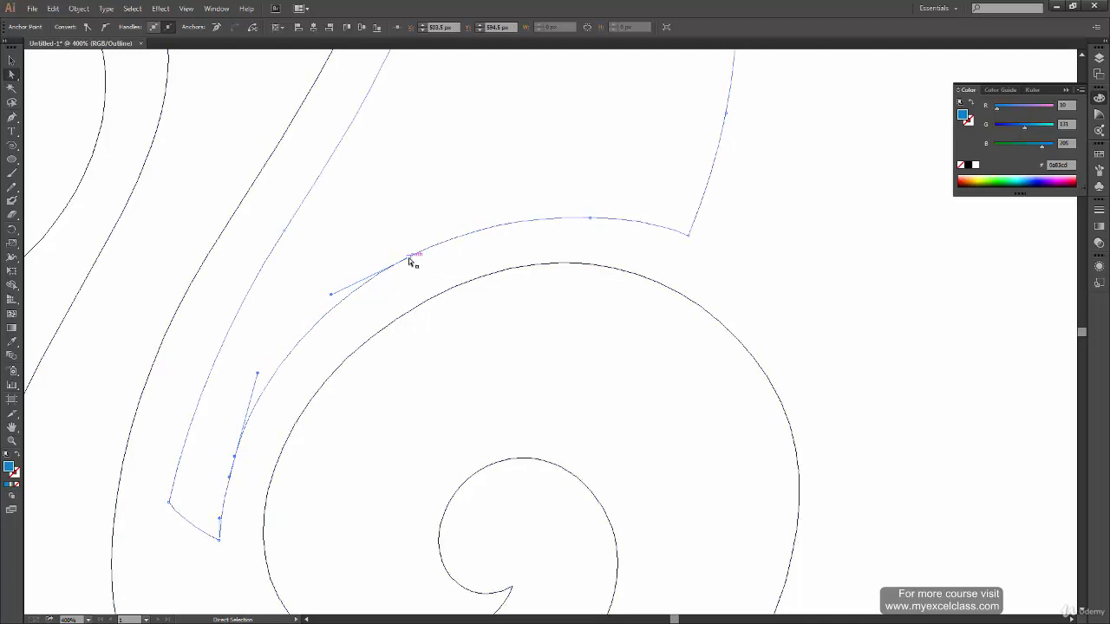
pyautogui.moveTo(410, 260); pyautogui.dragTo(409, 257)
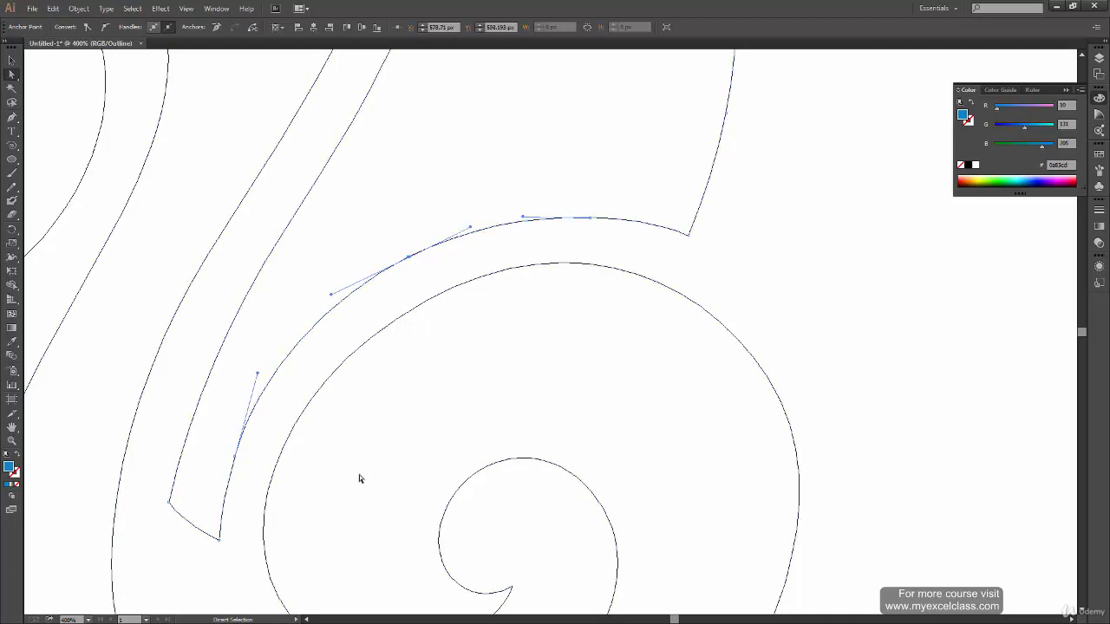
pyautogui.press('ctrl')
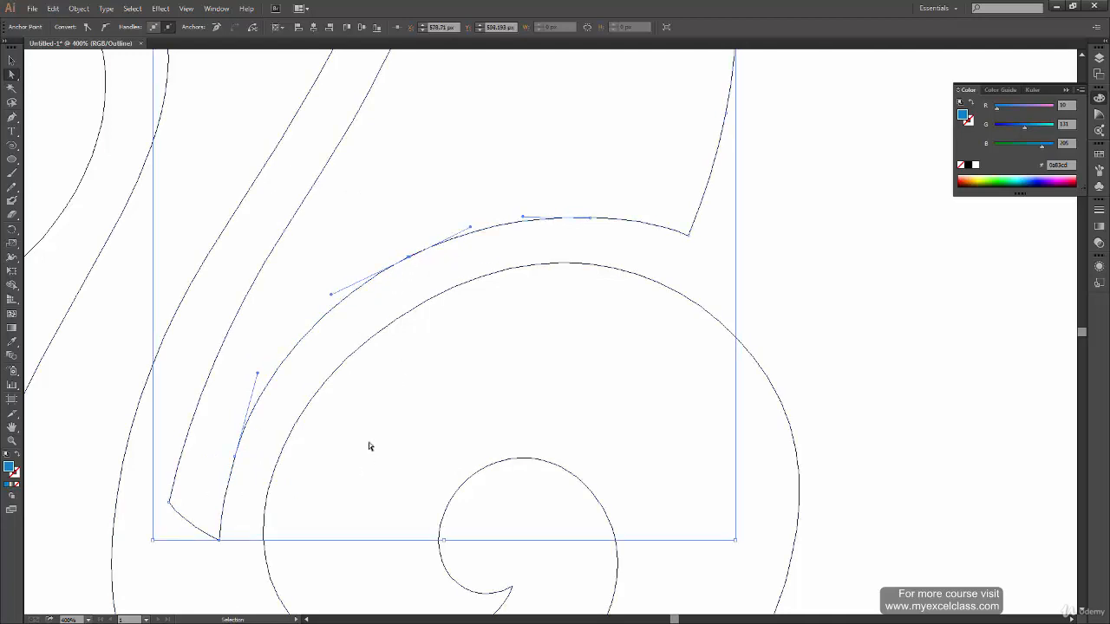
pyautogui.hotkey('ctrl', 'y')
pyautogui.click(778, 379)
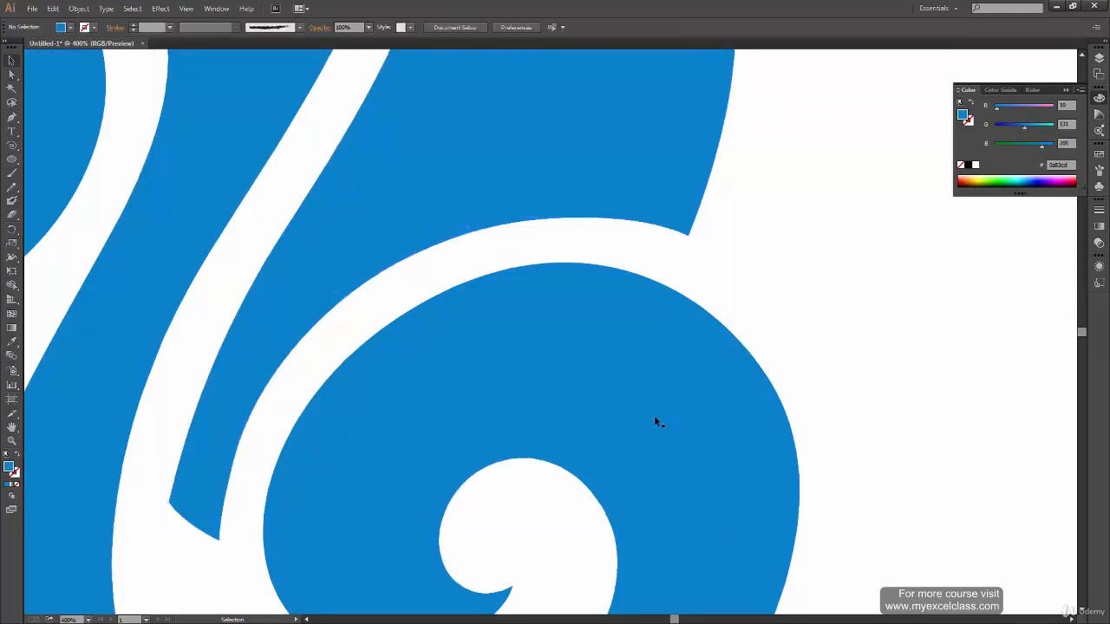
# - Select all shapes of the figure and change their fill colour to black (000000)
pyautogui.hotkey('ctrl', '0')
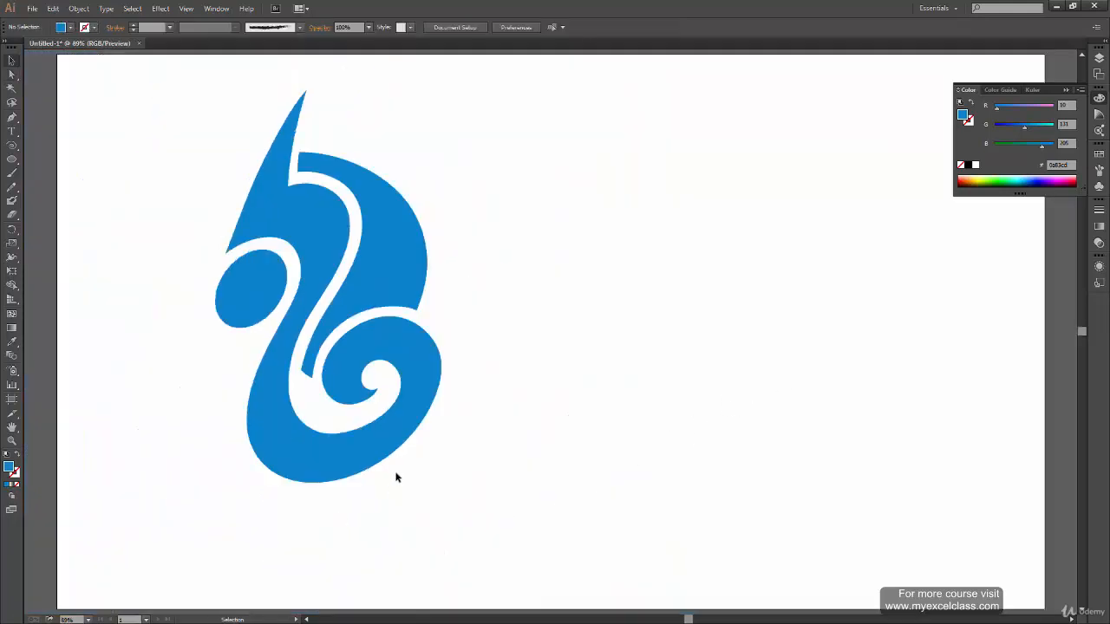
pyautogui.moveTo(522, 110); pyautogui.dragTo(216, 446)
pyautogui.doubleClick(10, 467)
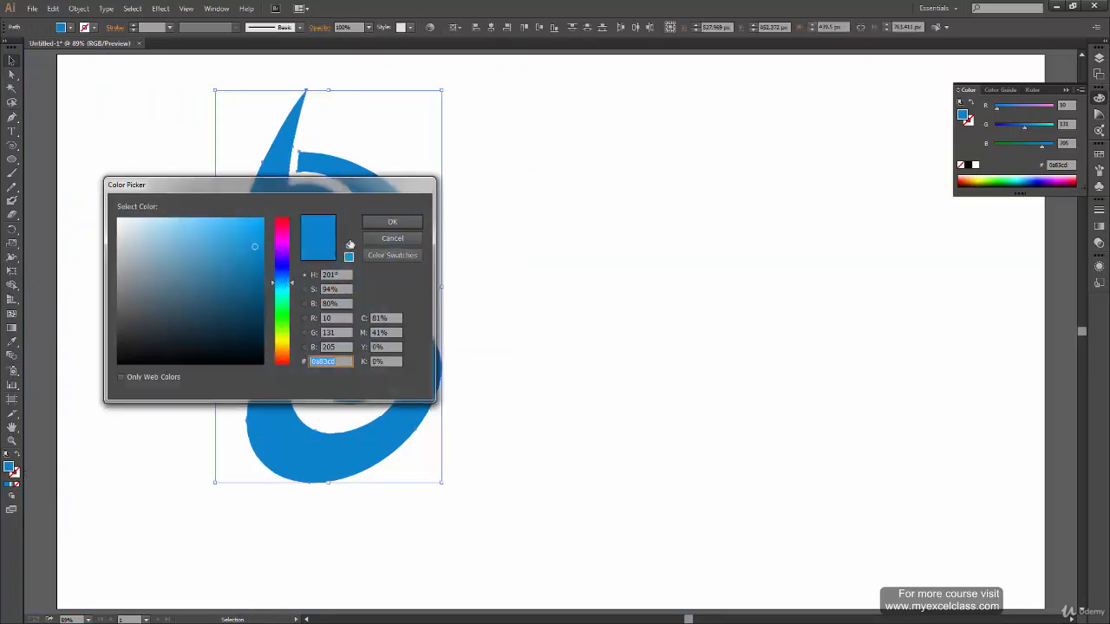
pyautogui.click(251, 351)
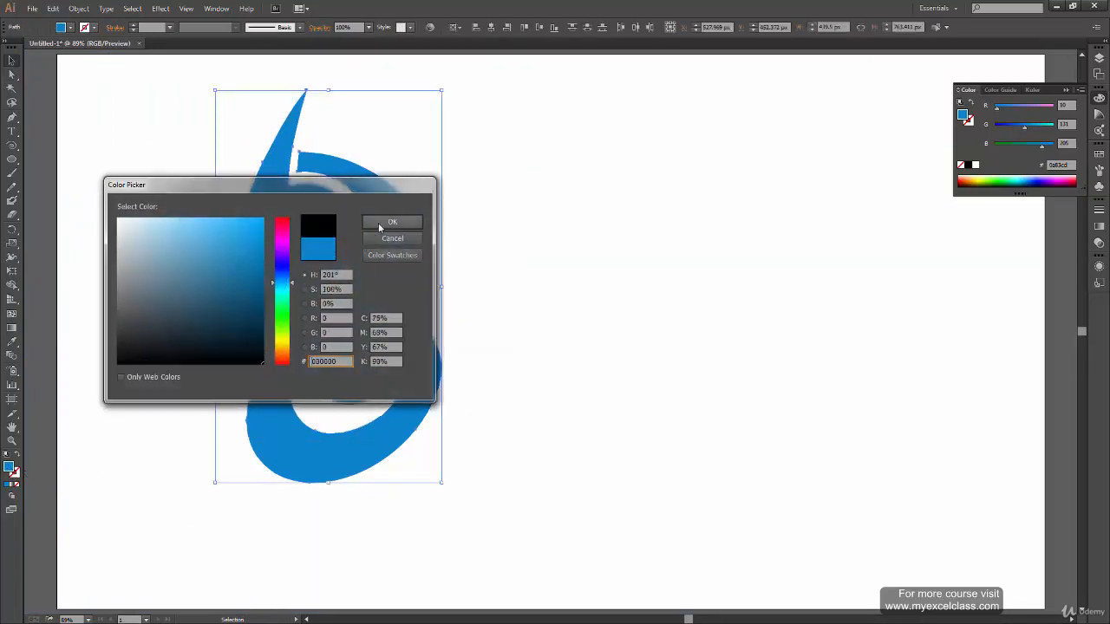
pyautogui.click(392, 221)
pyautogui.click(763, 288)
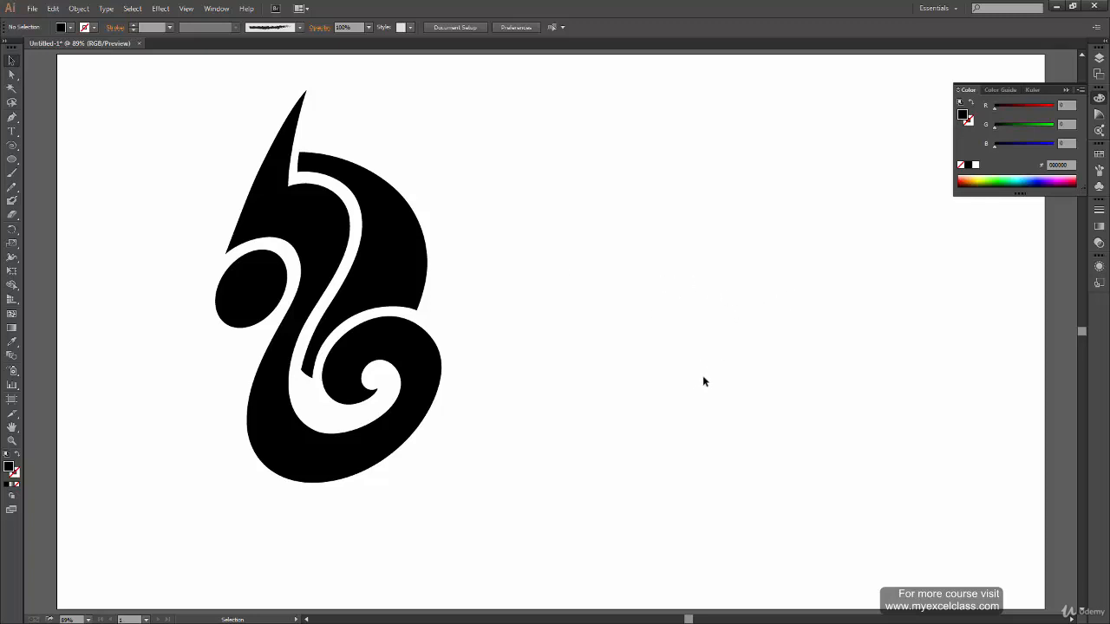
# - Group all the black shapes and move the group to roughly the centre of the artboard
pyautogui.moveTo(579, 141); pyautogui.dragTo(184, 479)
pyautogui.press('a')
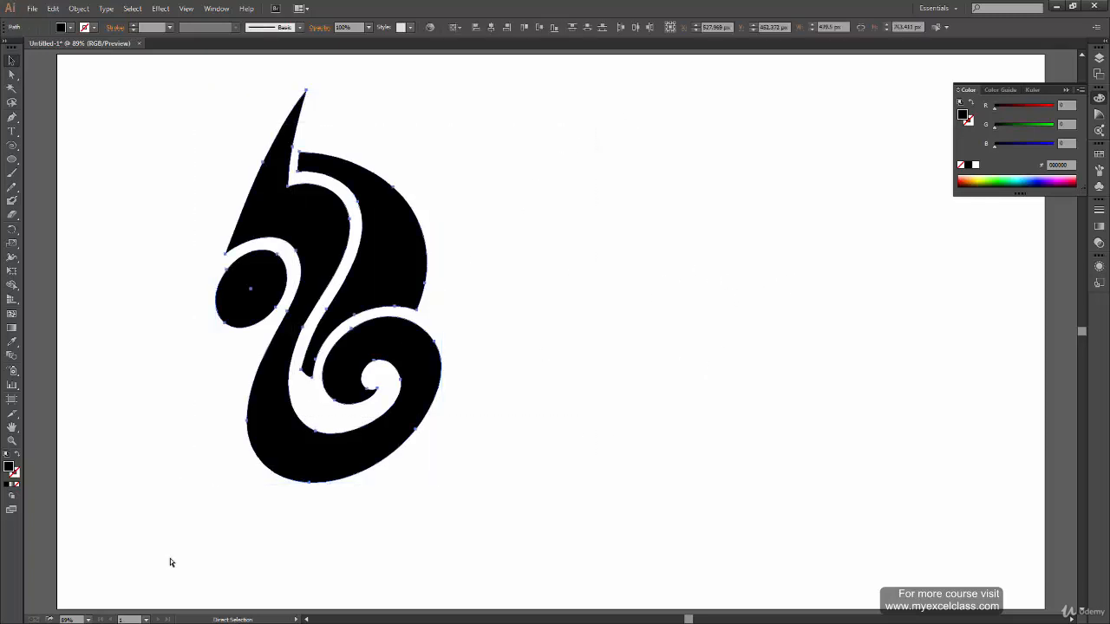
pyautogui.press('v')
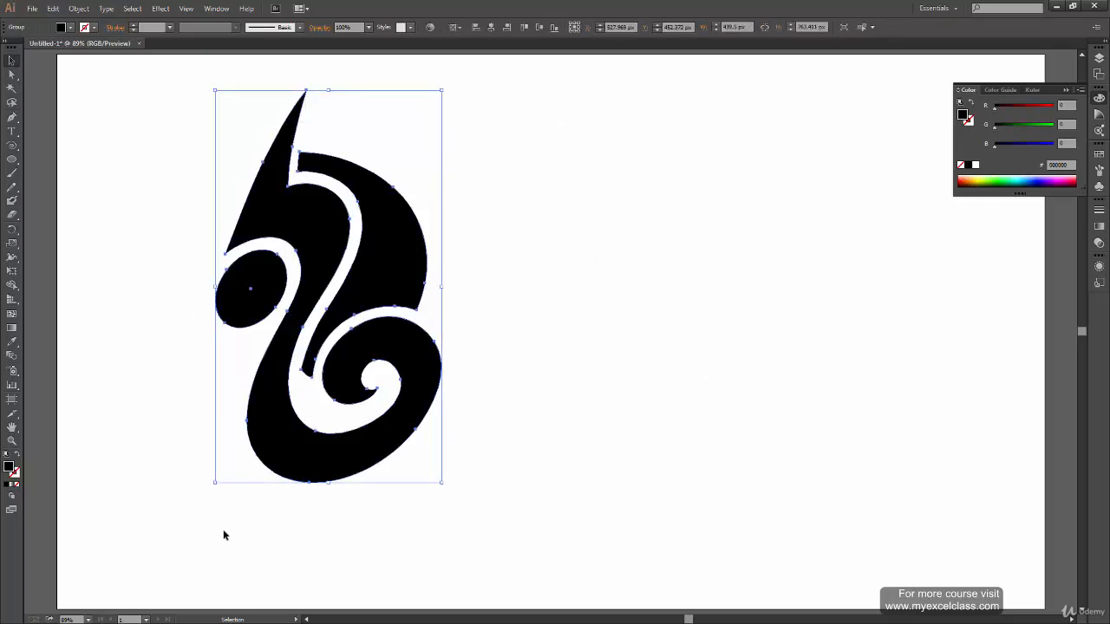
pyautogui.moveTo(426, 406); pyautogui.dragTo(677, 431)
pyautogui.click(788, 402)
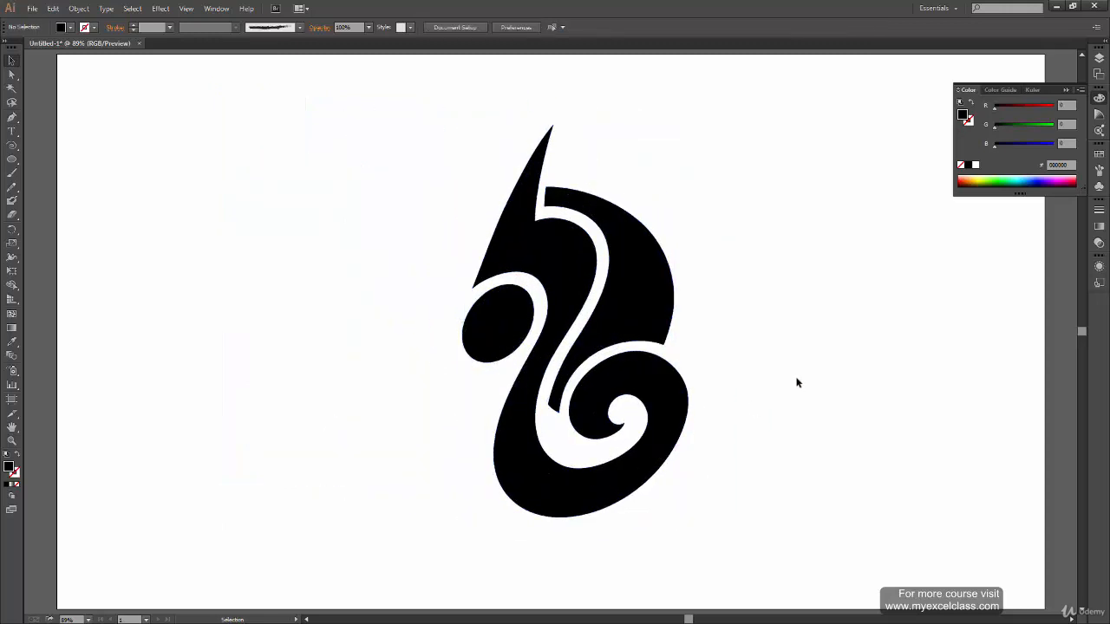